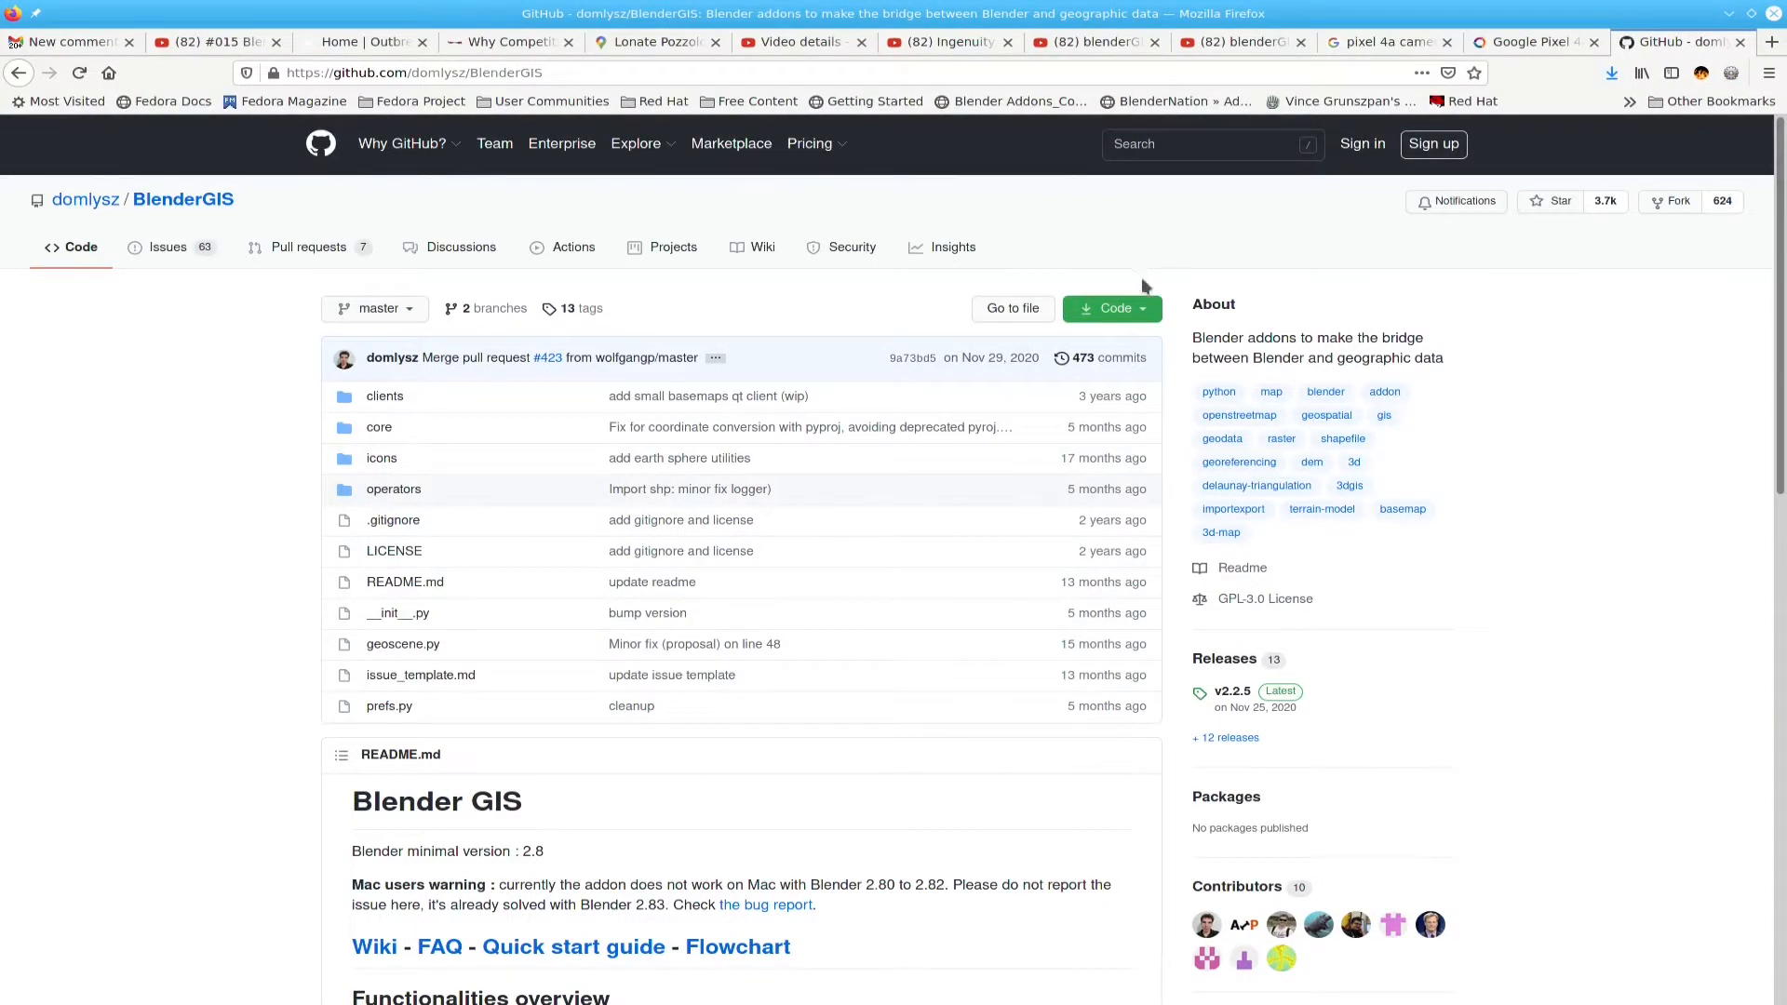
- Show the clone and ZIP download options of the BlenderGIS repository on GitHub, and close them
left_click(1101, 311)
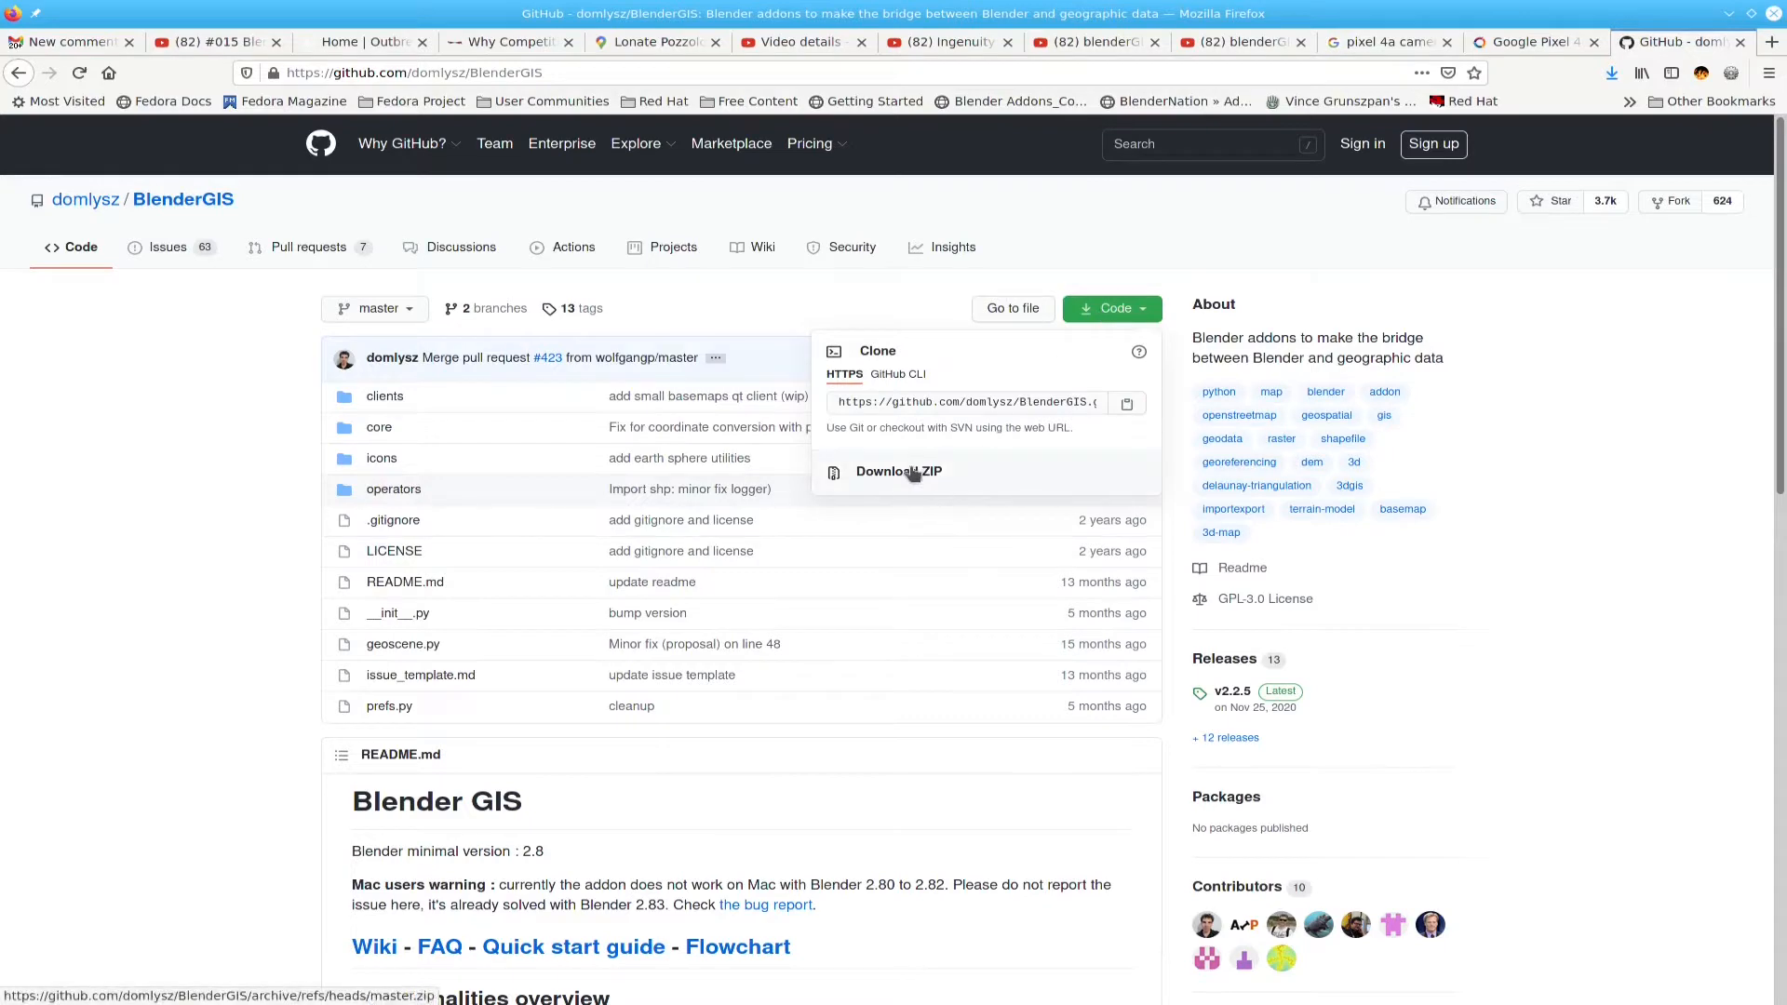
left_click(1629, 454)
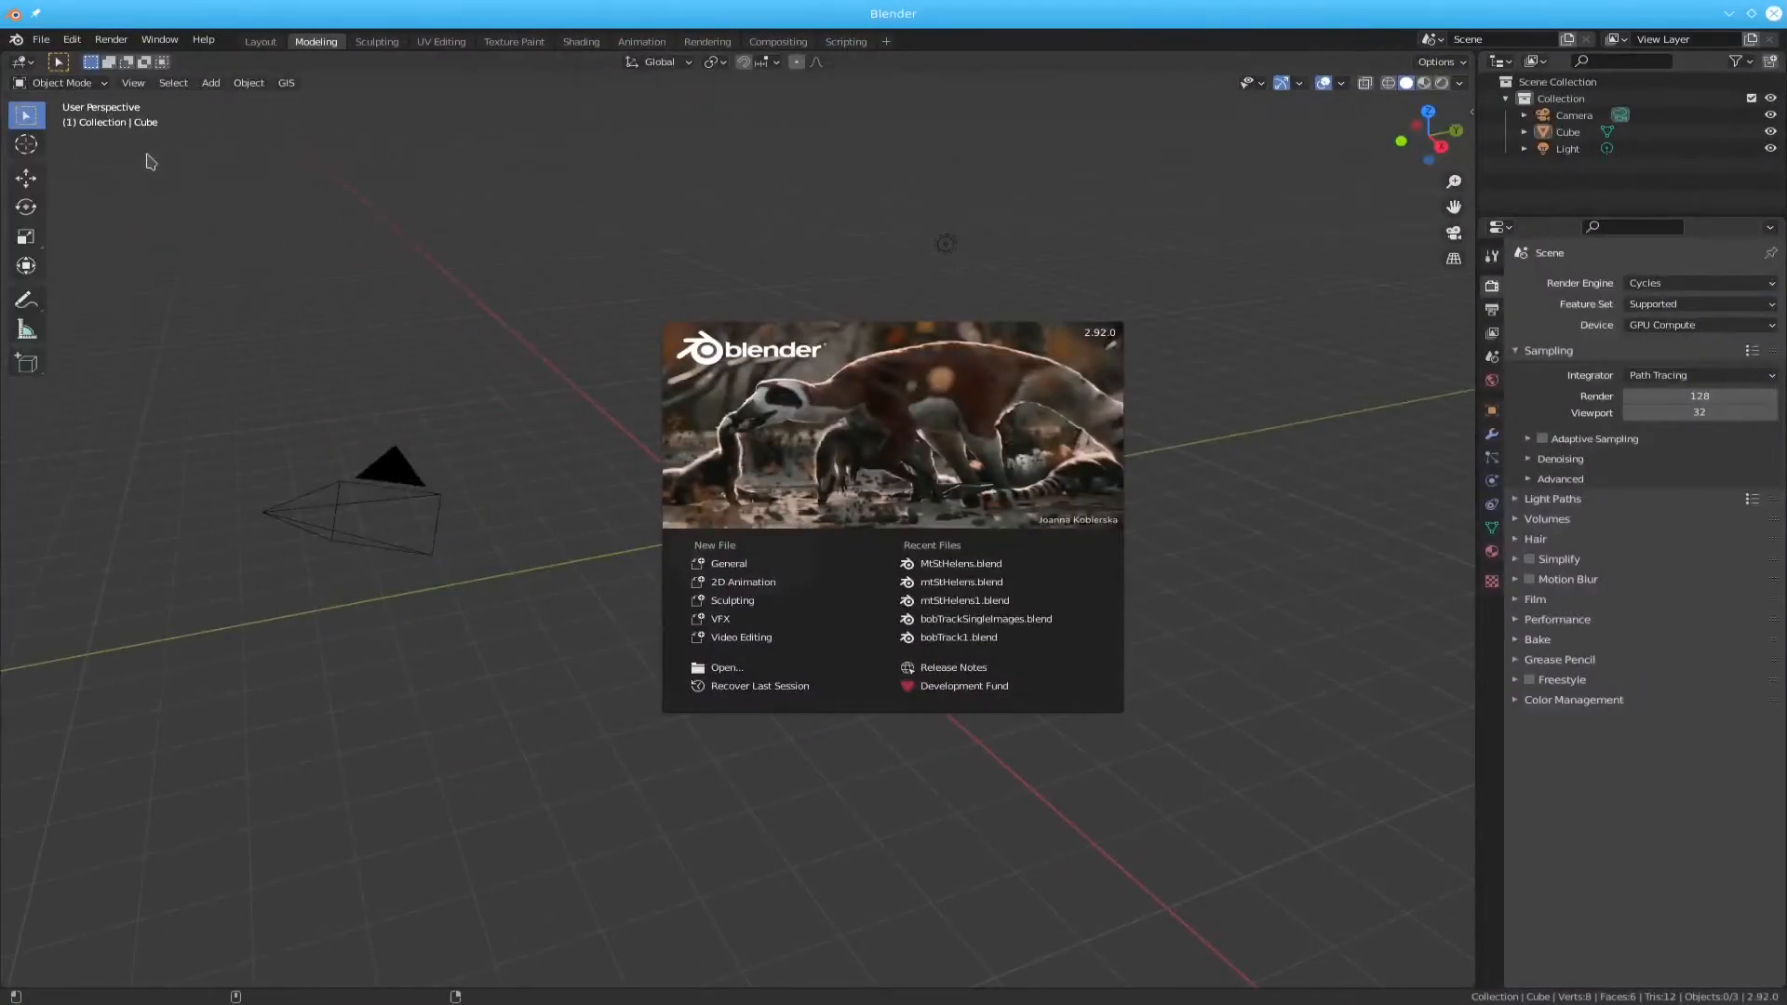
- Switch to Blender, dismiss the splash screen, view the add-on preferences and the add-on installation file browser, and close both
left_click(1081, 354)
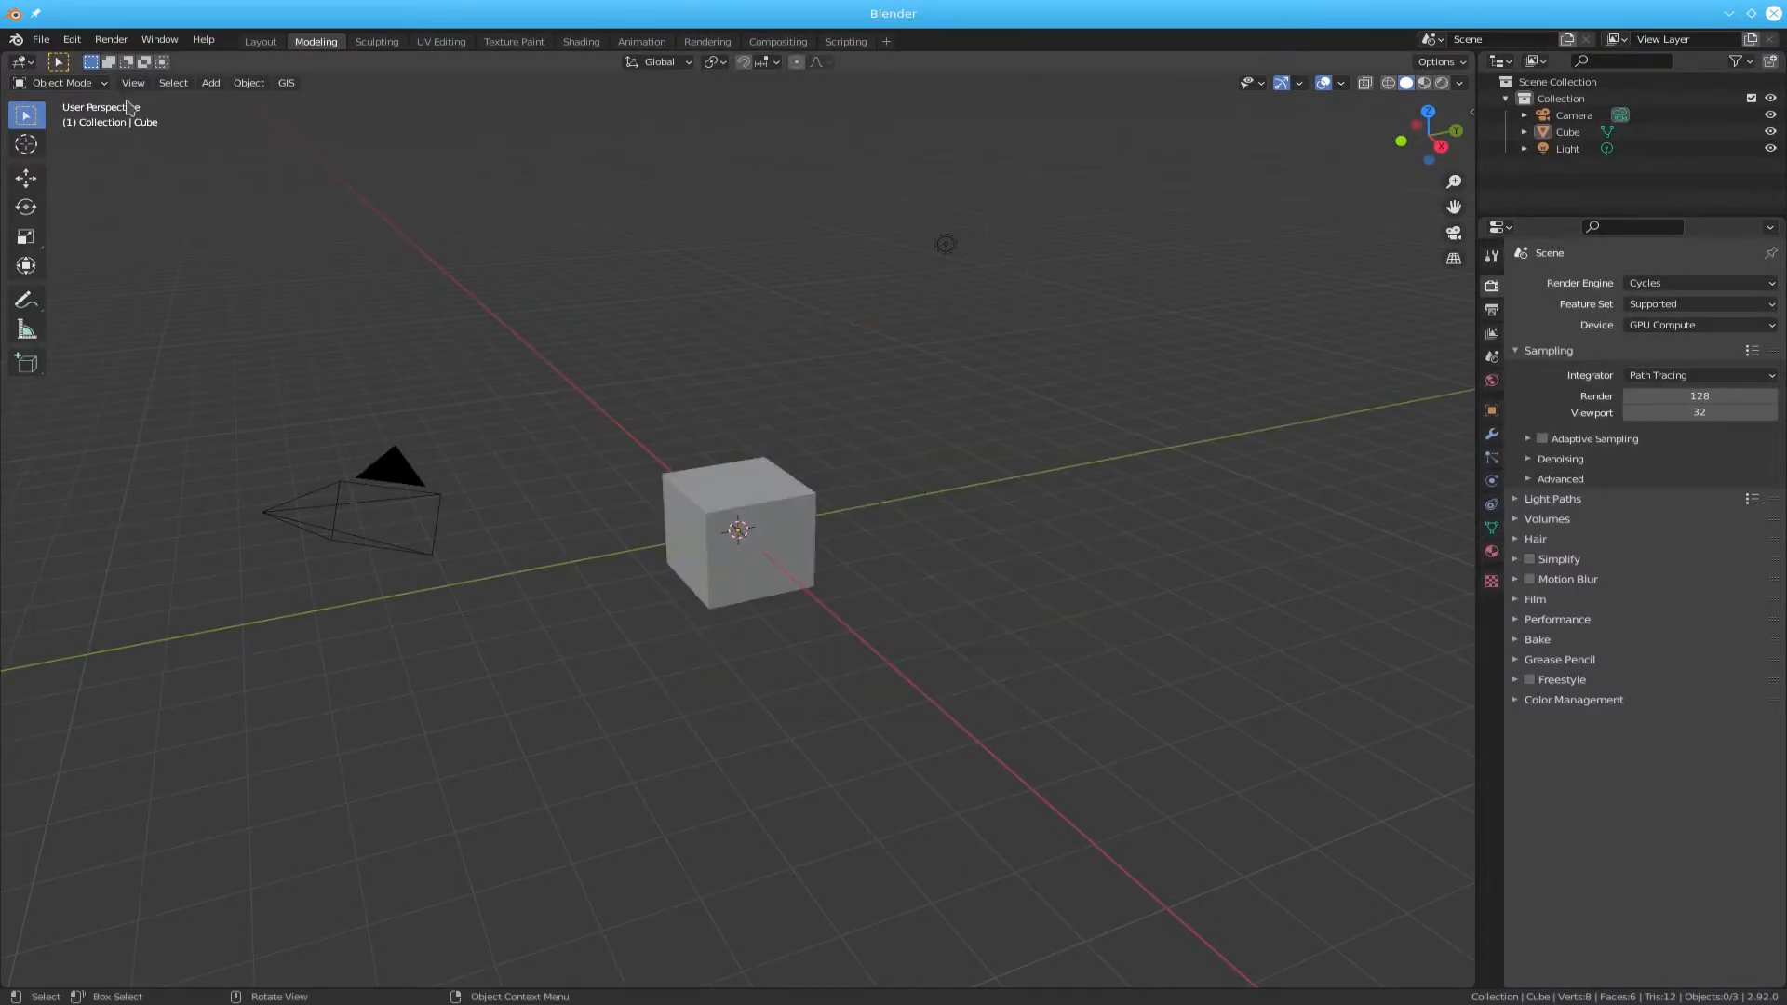
left_click(72, 39)
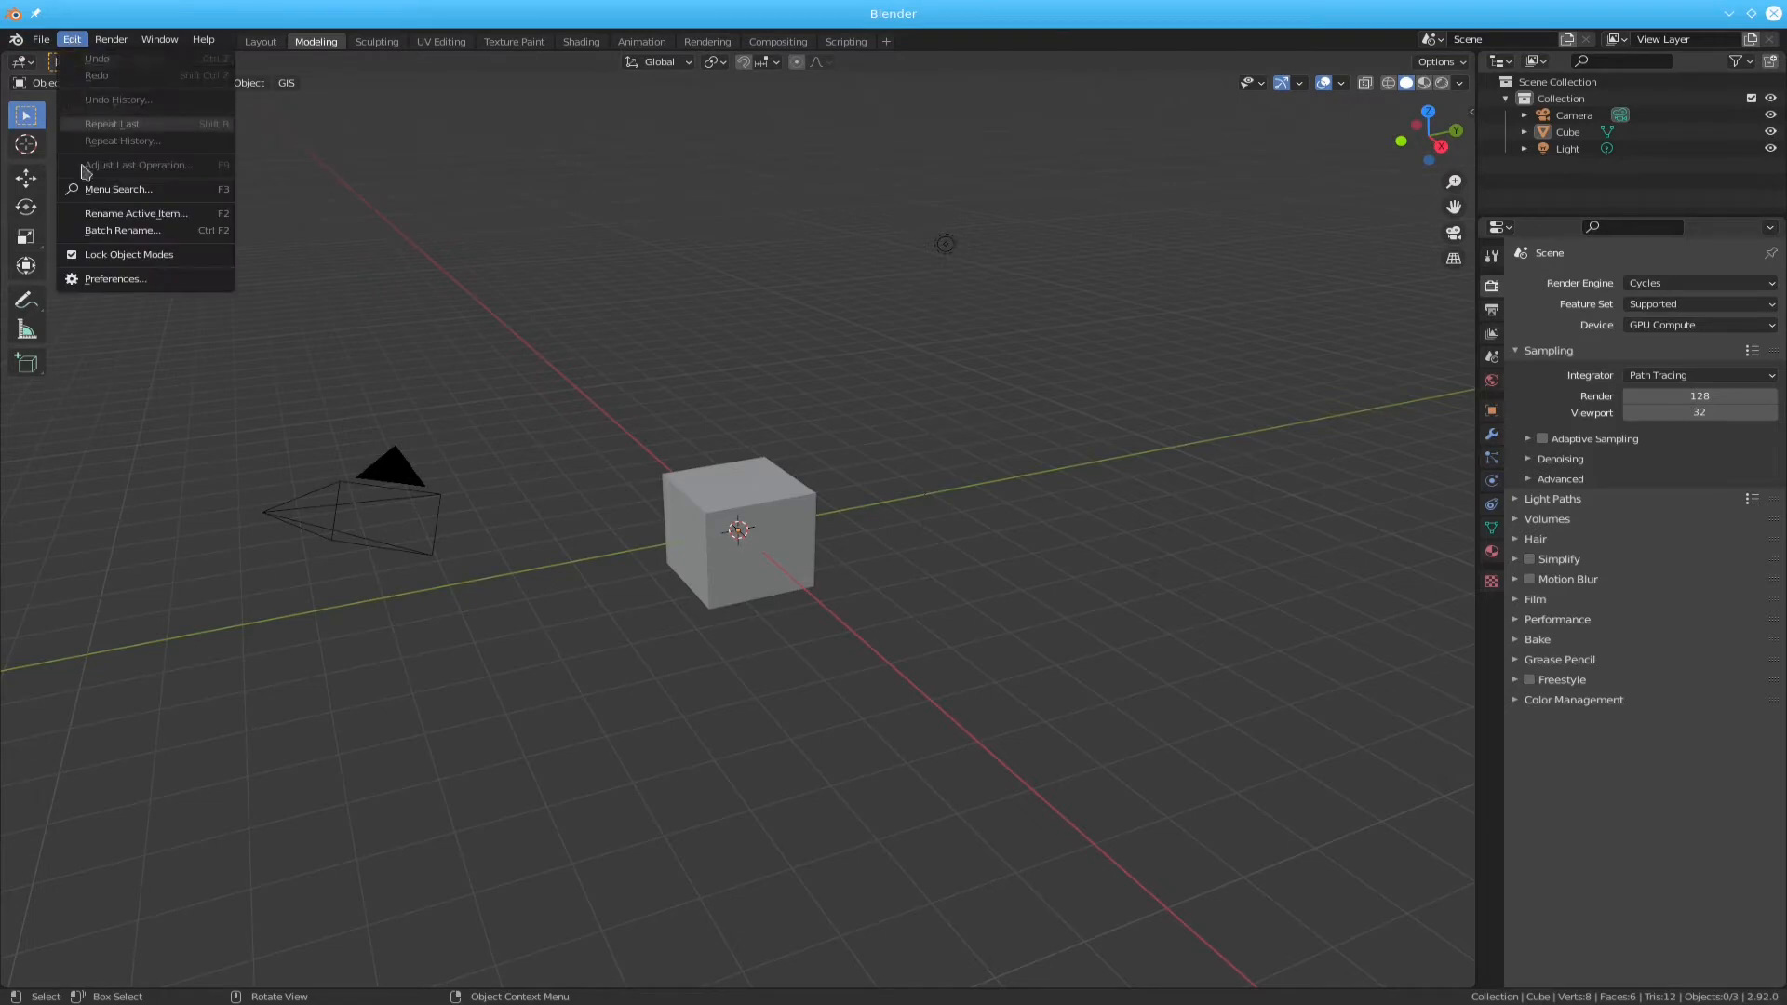
left_click(112, 279)
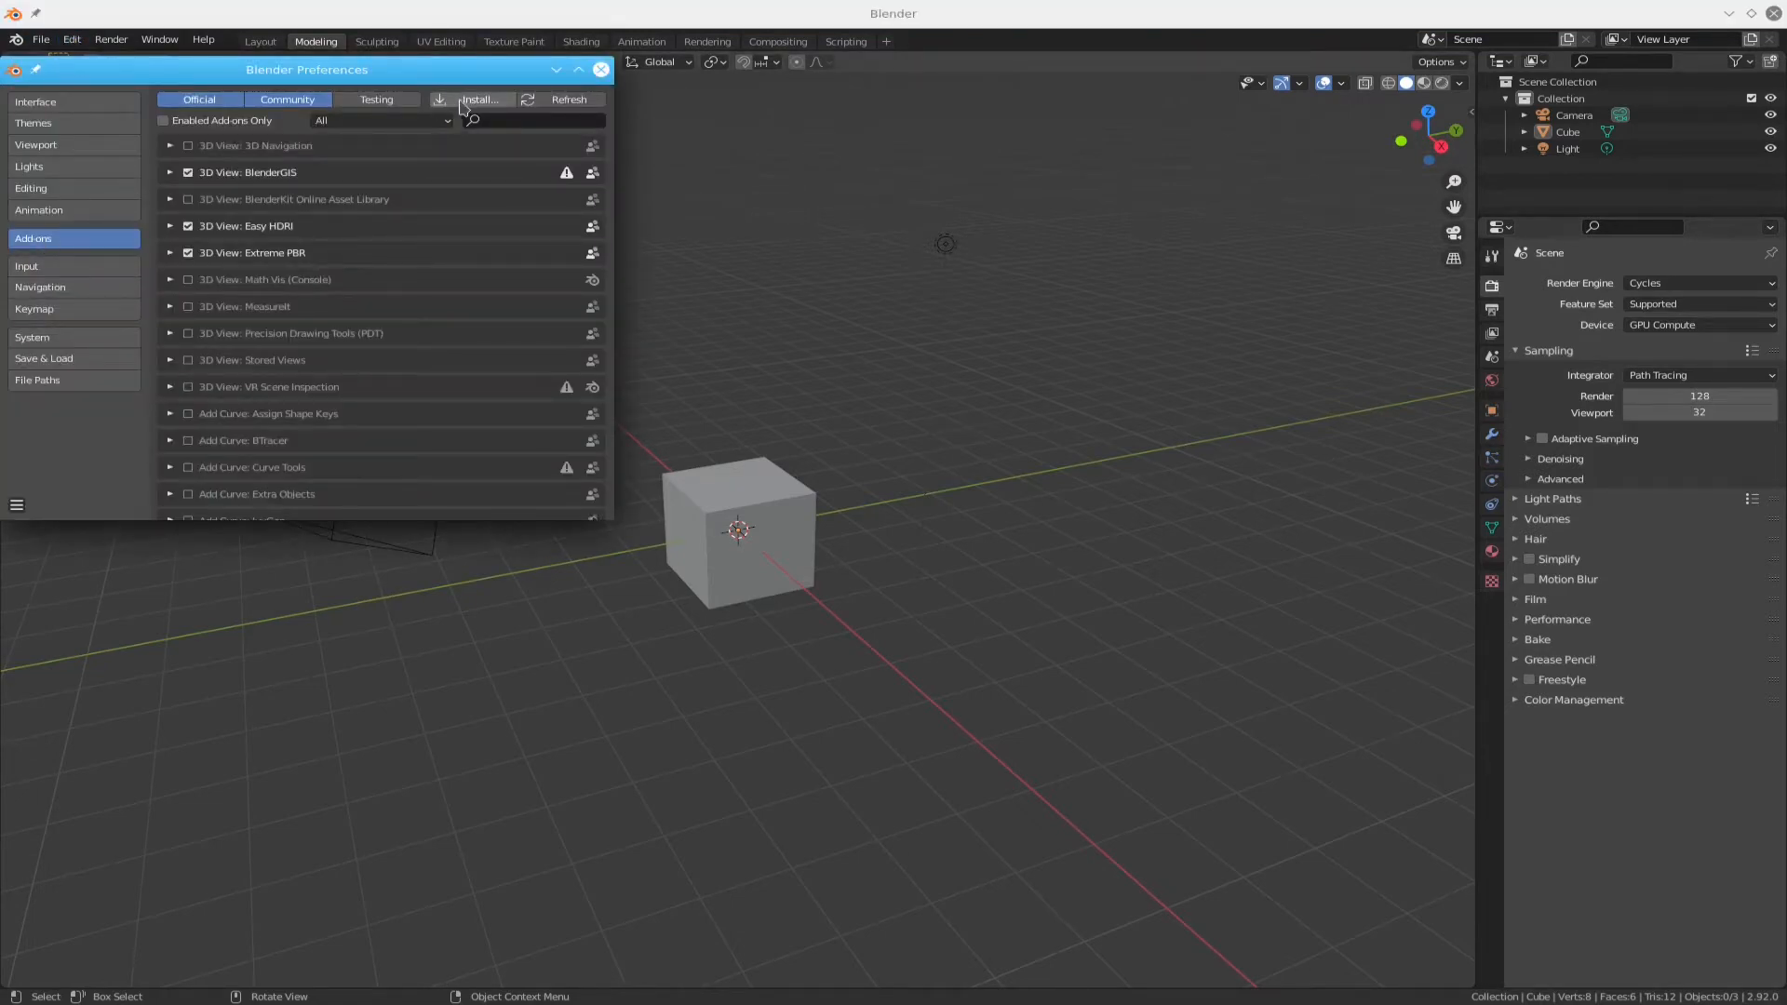
left_click(465, 99)
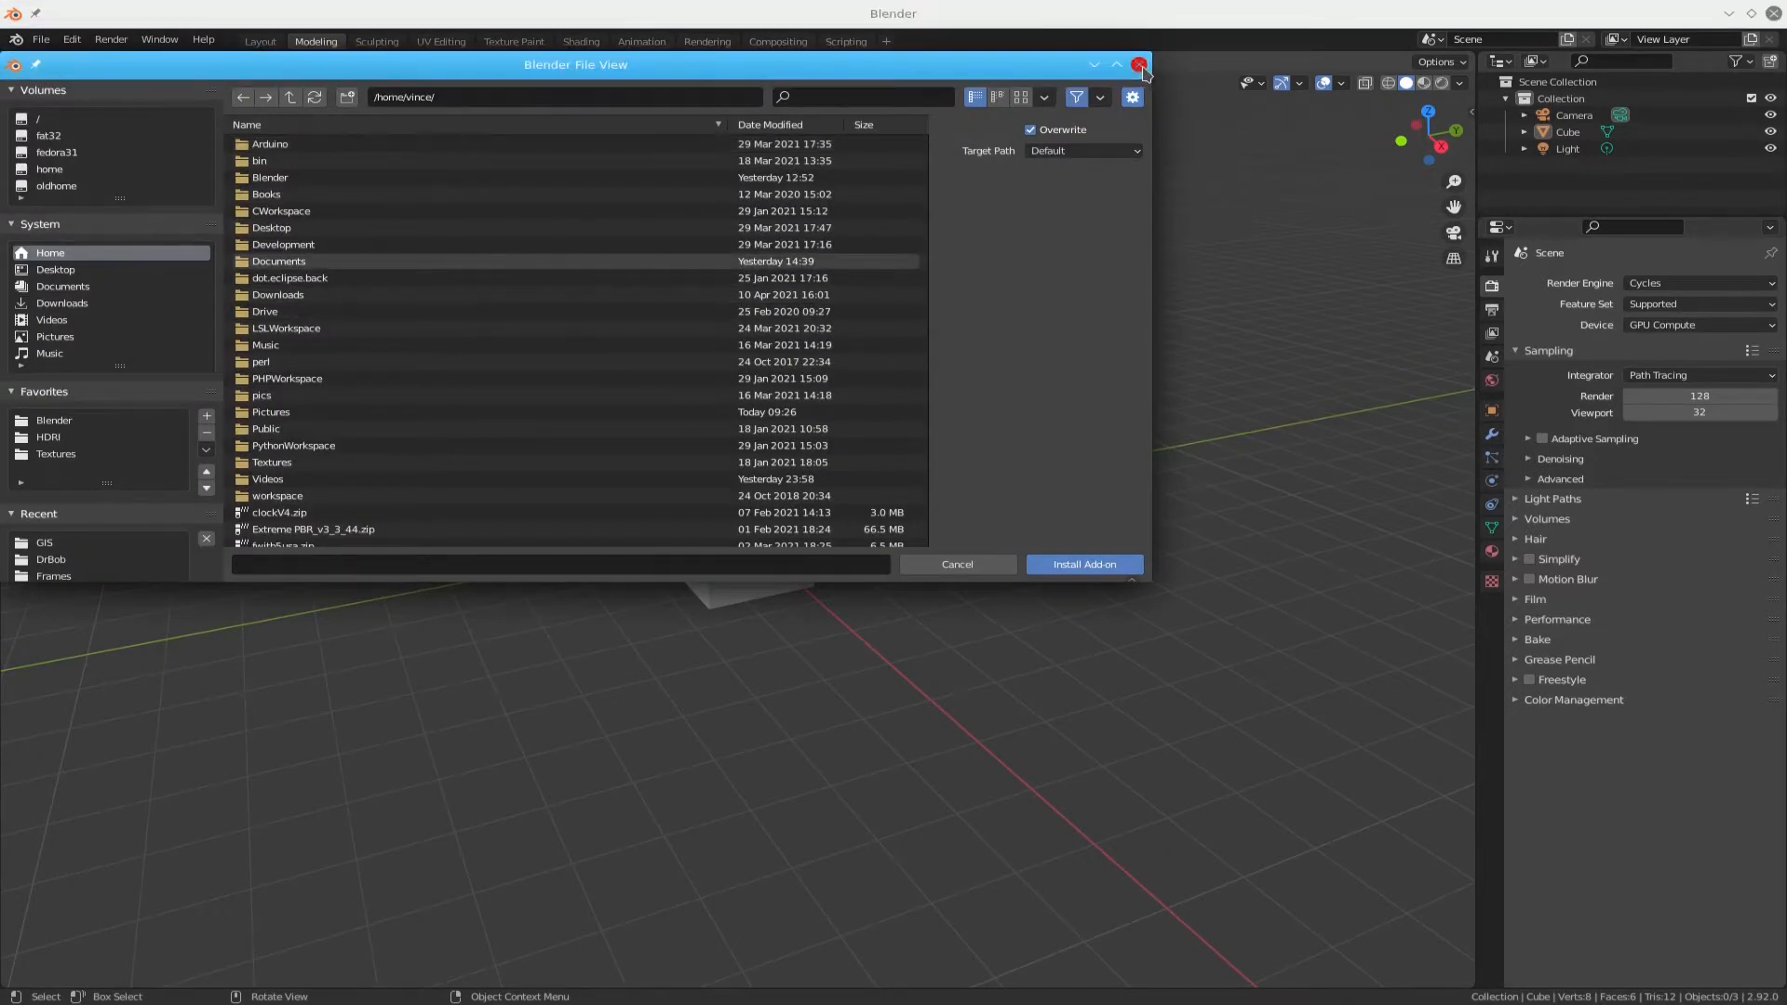
left_click(1139, 65)
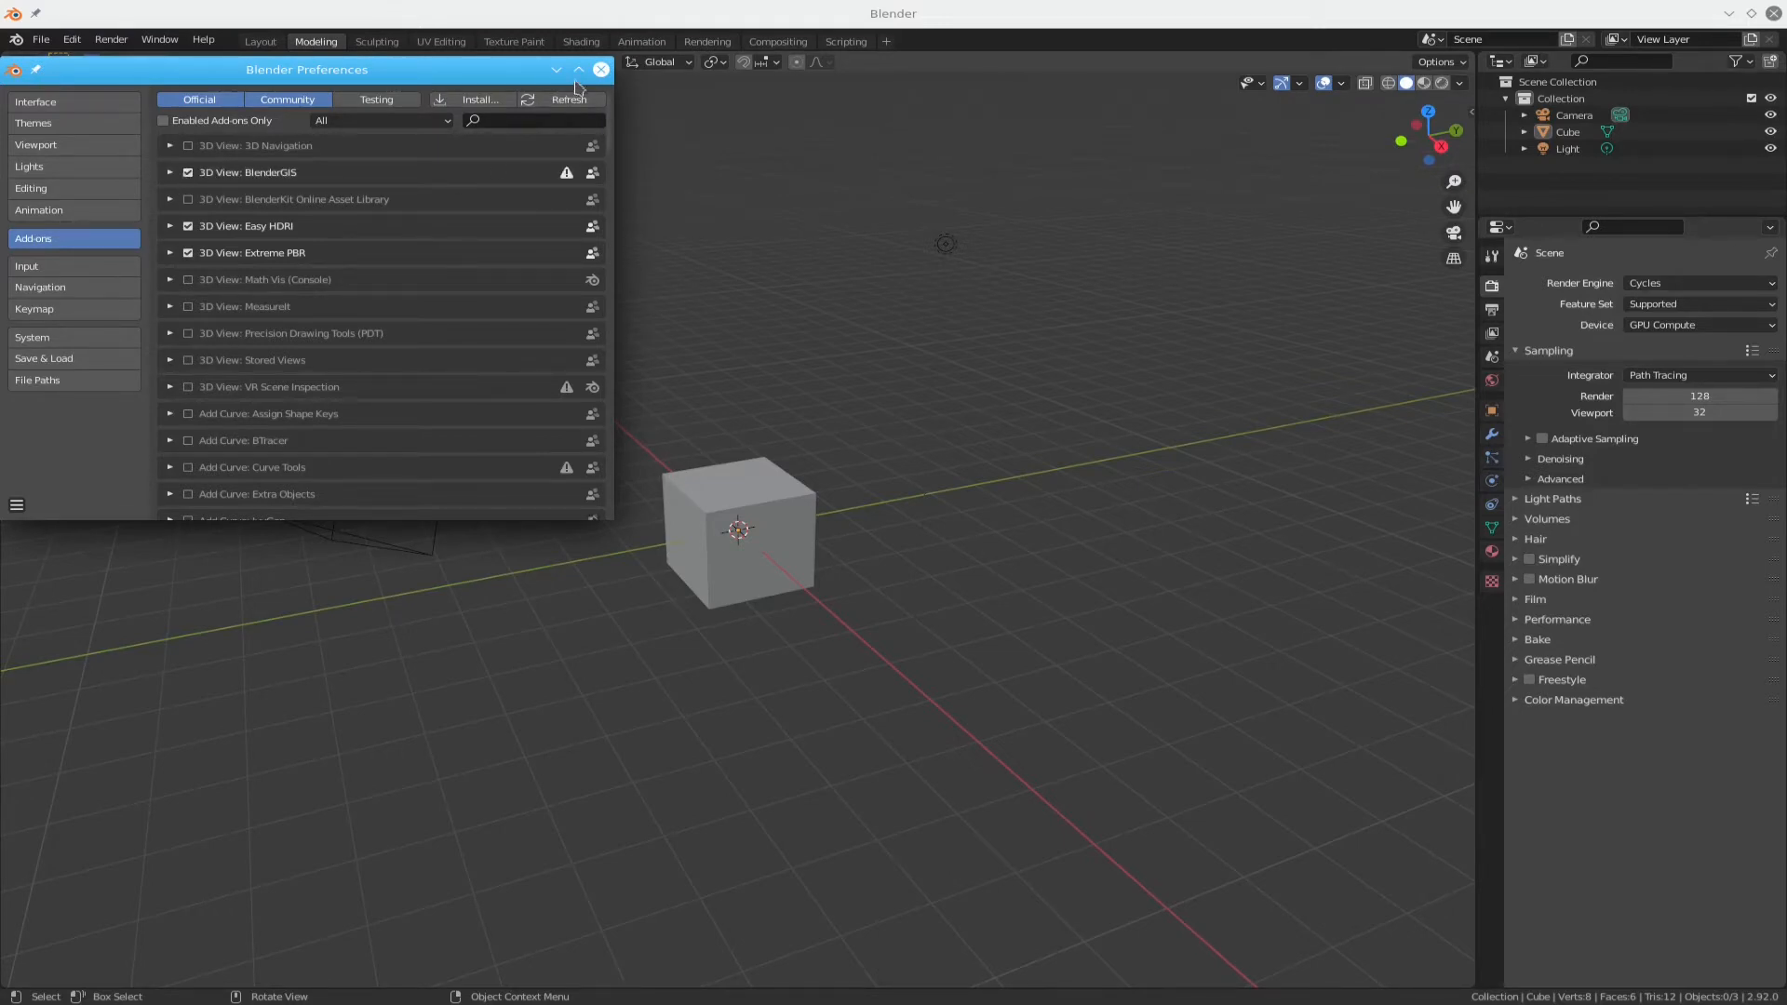
left_click(602, 69)
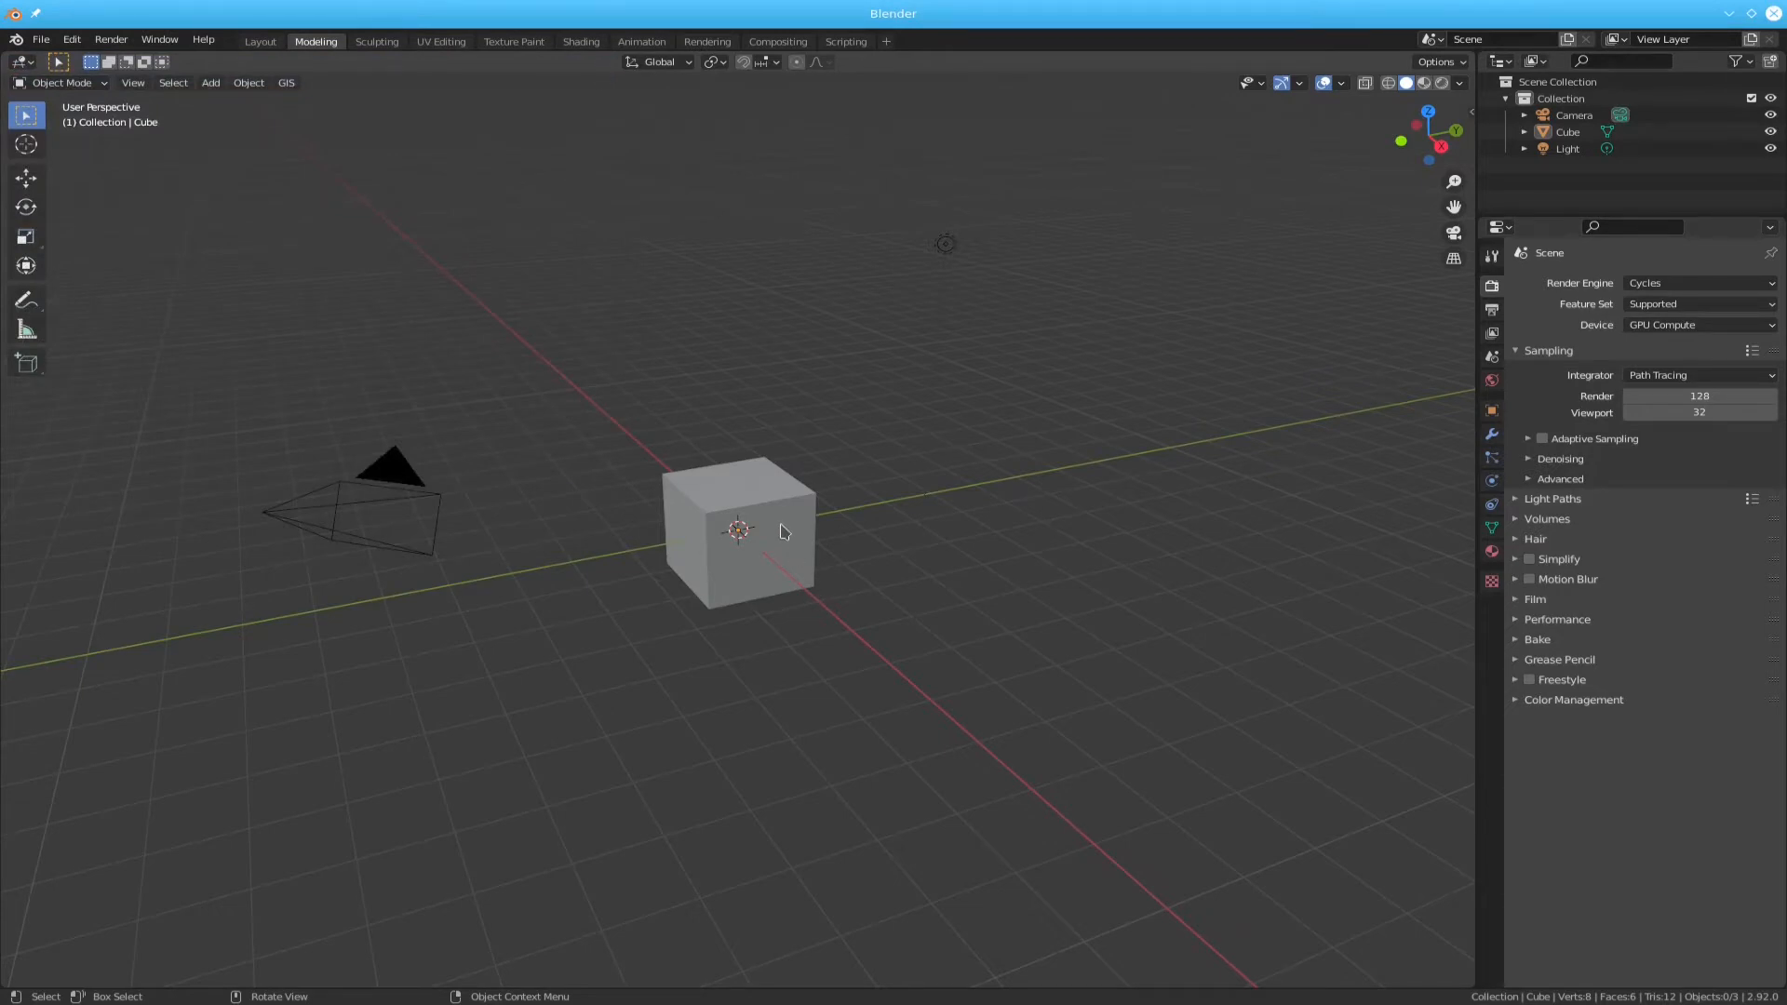
- Start the Shortcut VUr input display in the 3D viewport
key("n")
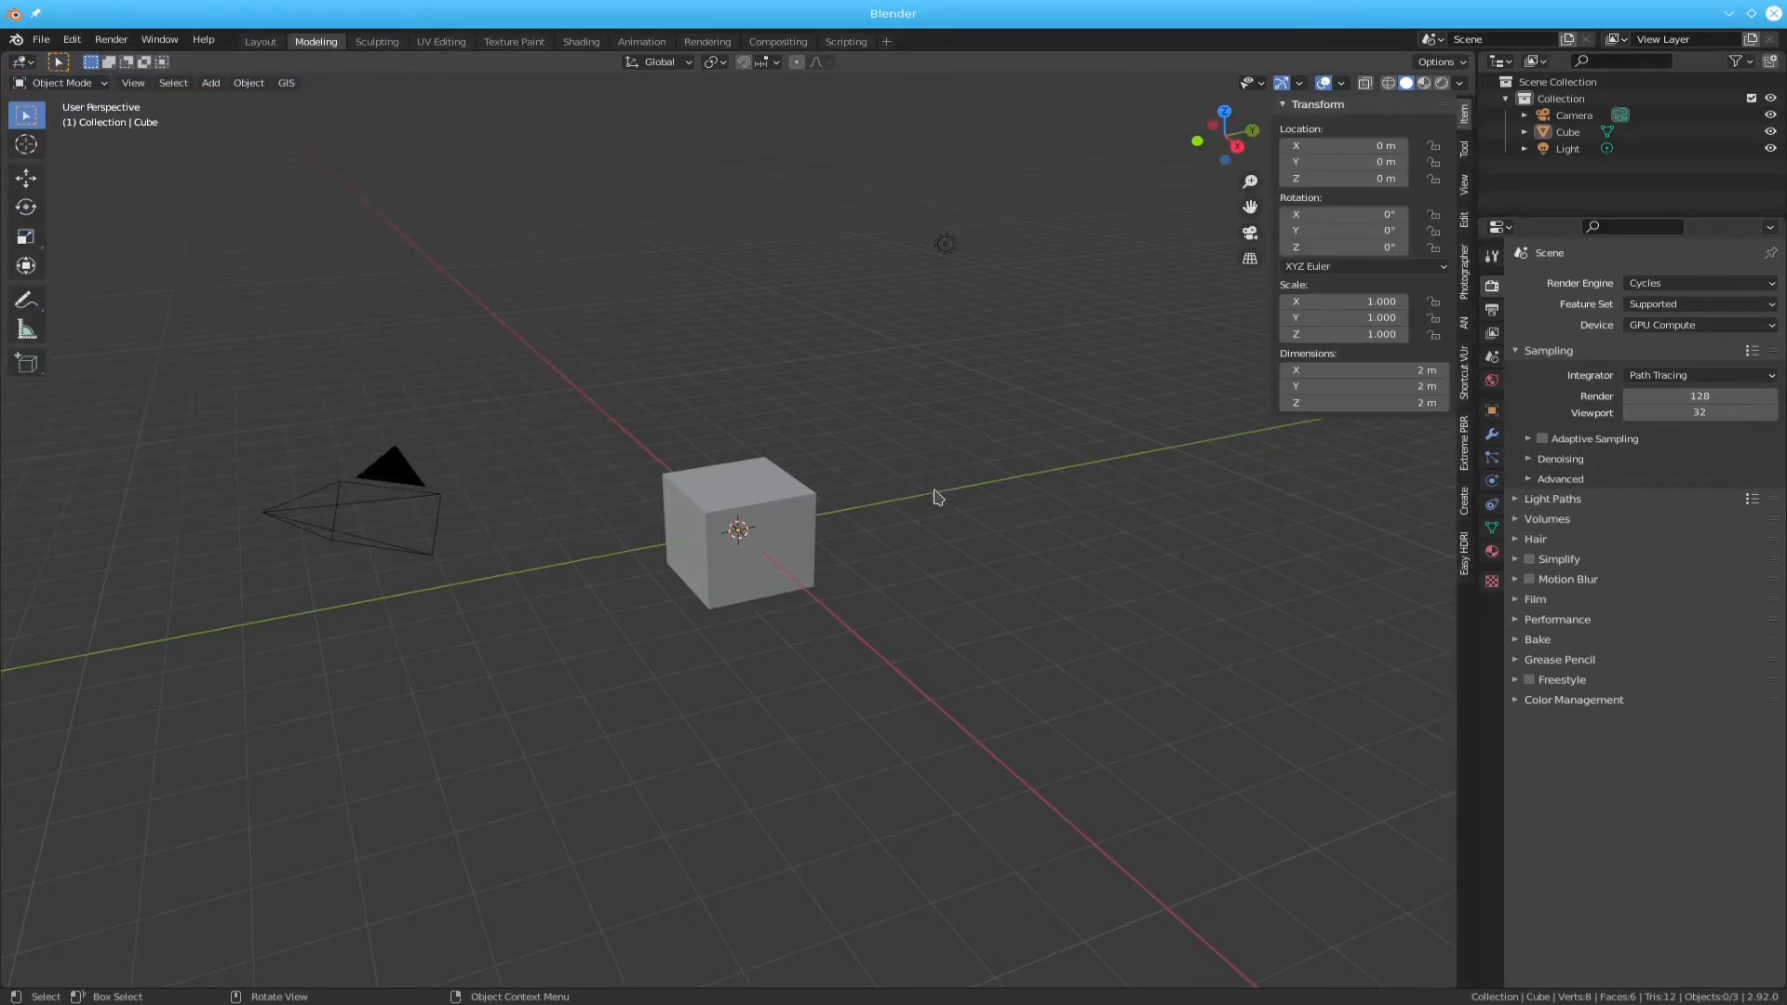
left_click(1464, 384)
left_click(1376, 131)
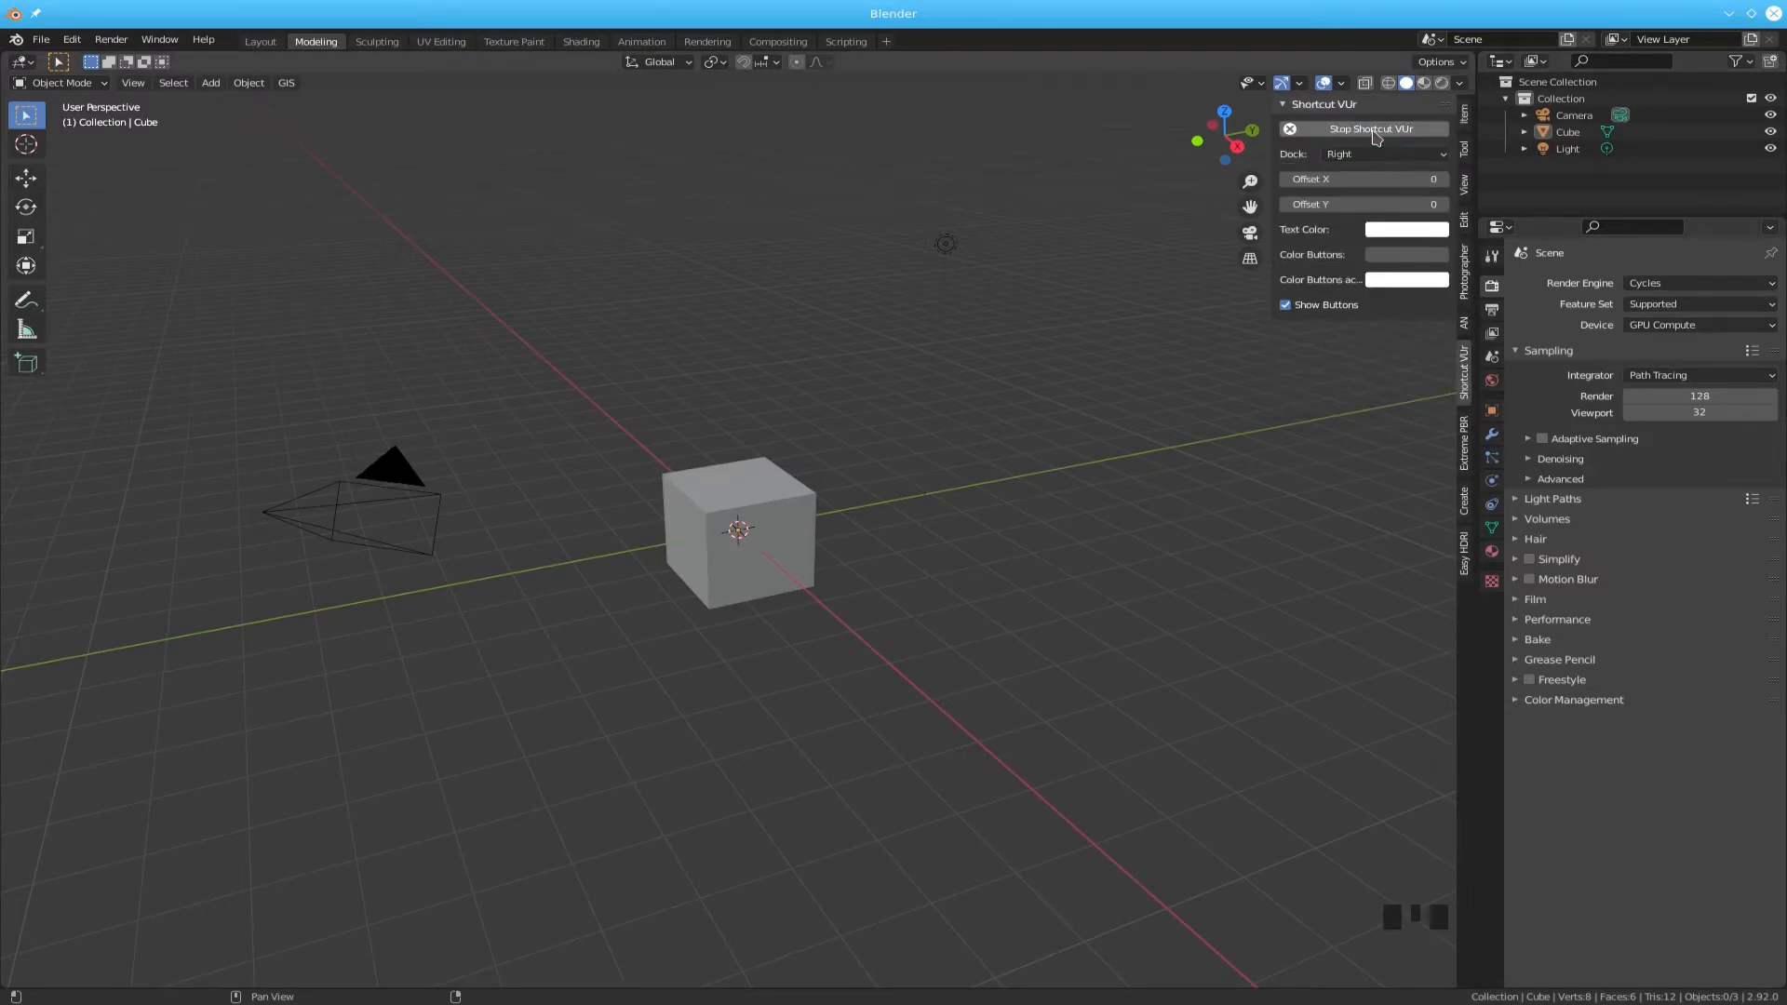
key("n")
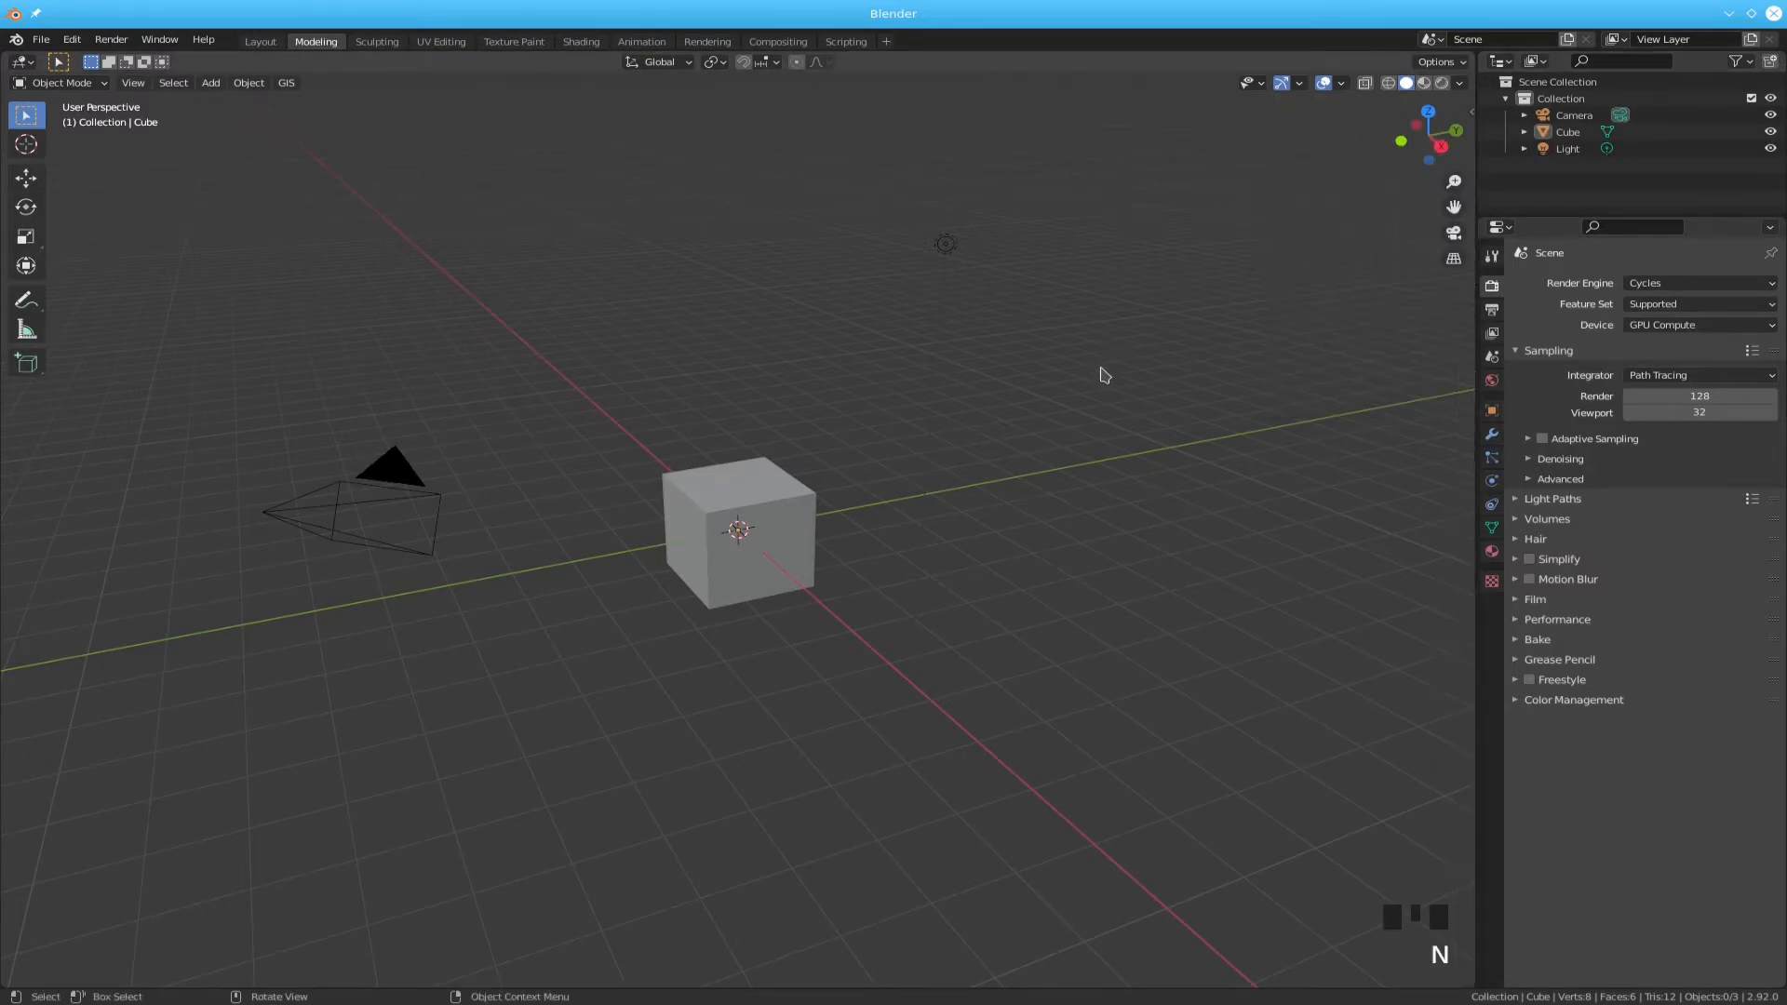
left_click(1101, 375)
middle_click(1102, 372)
right_click(1103, 372)
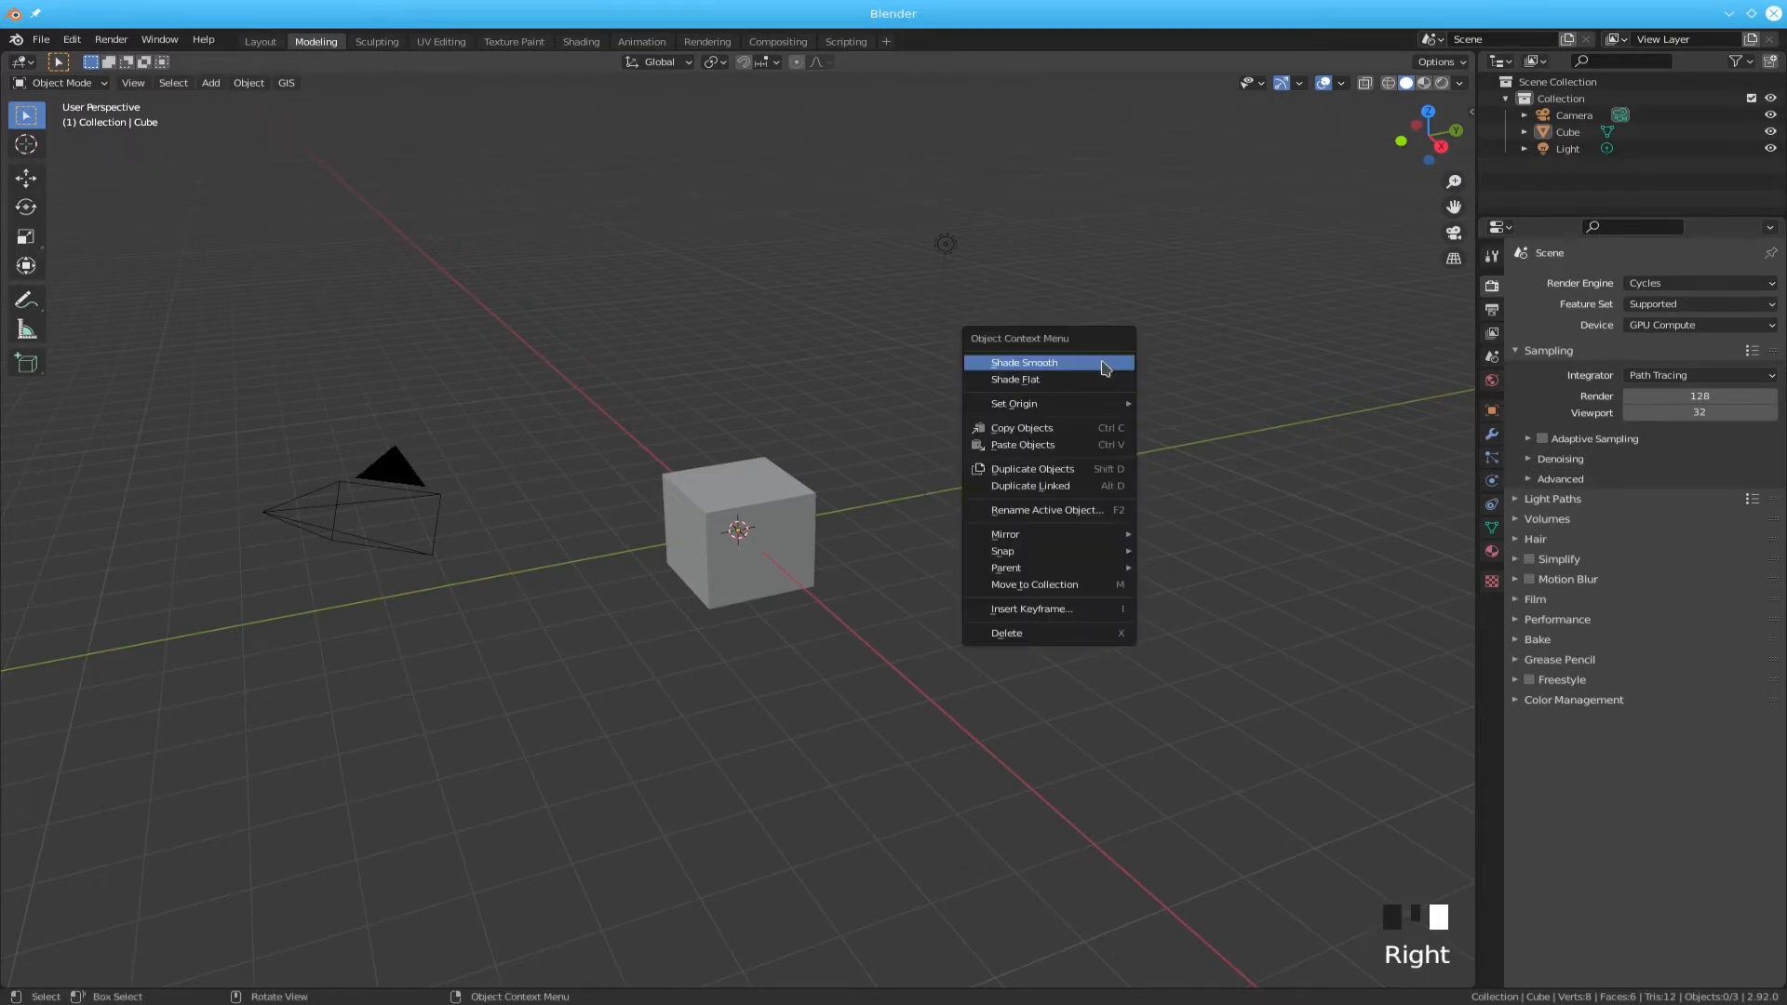
left_click(1221, 444)
left_click(1218, 443)
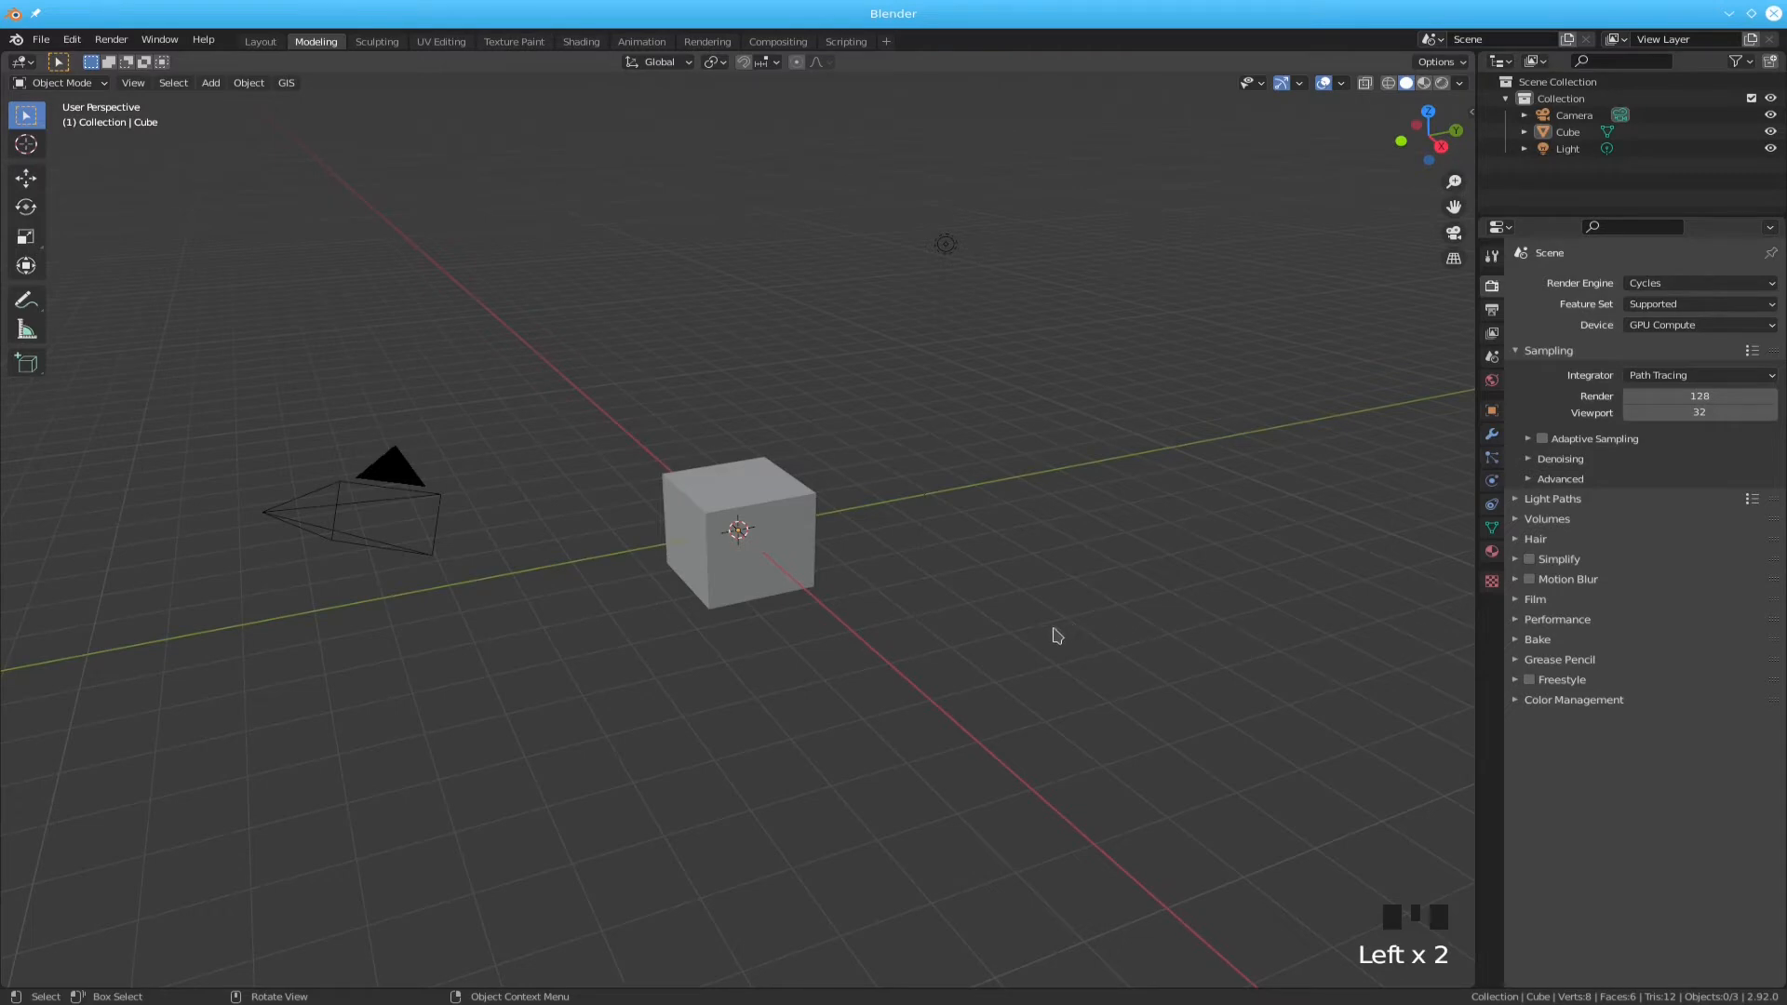
- Delete the default cube from the scene
left_click(792, 553)
key("x")
left_click(789, 553)
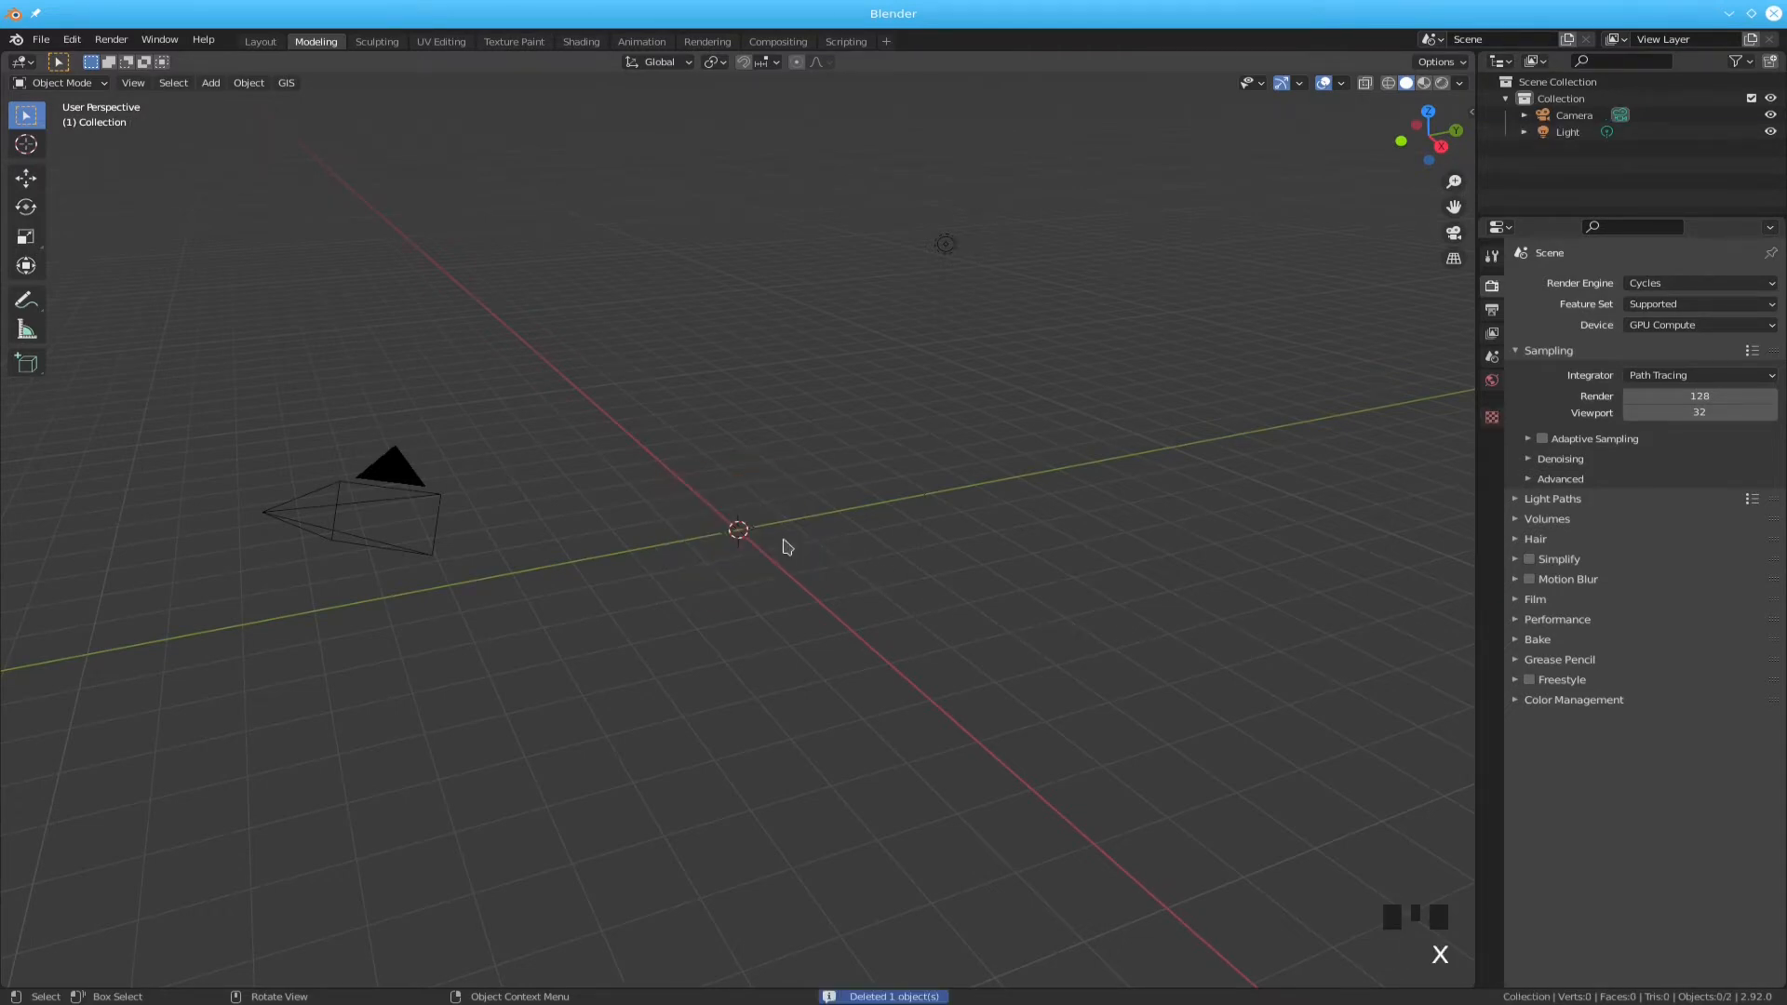
- Load a GIS web basemap with Google as the source and Satellite as the layer
left_click(285, 86)
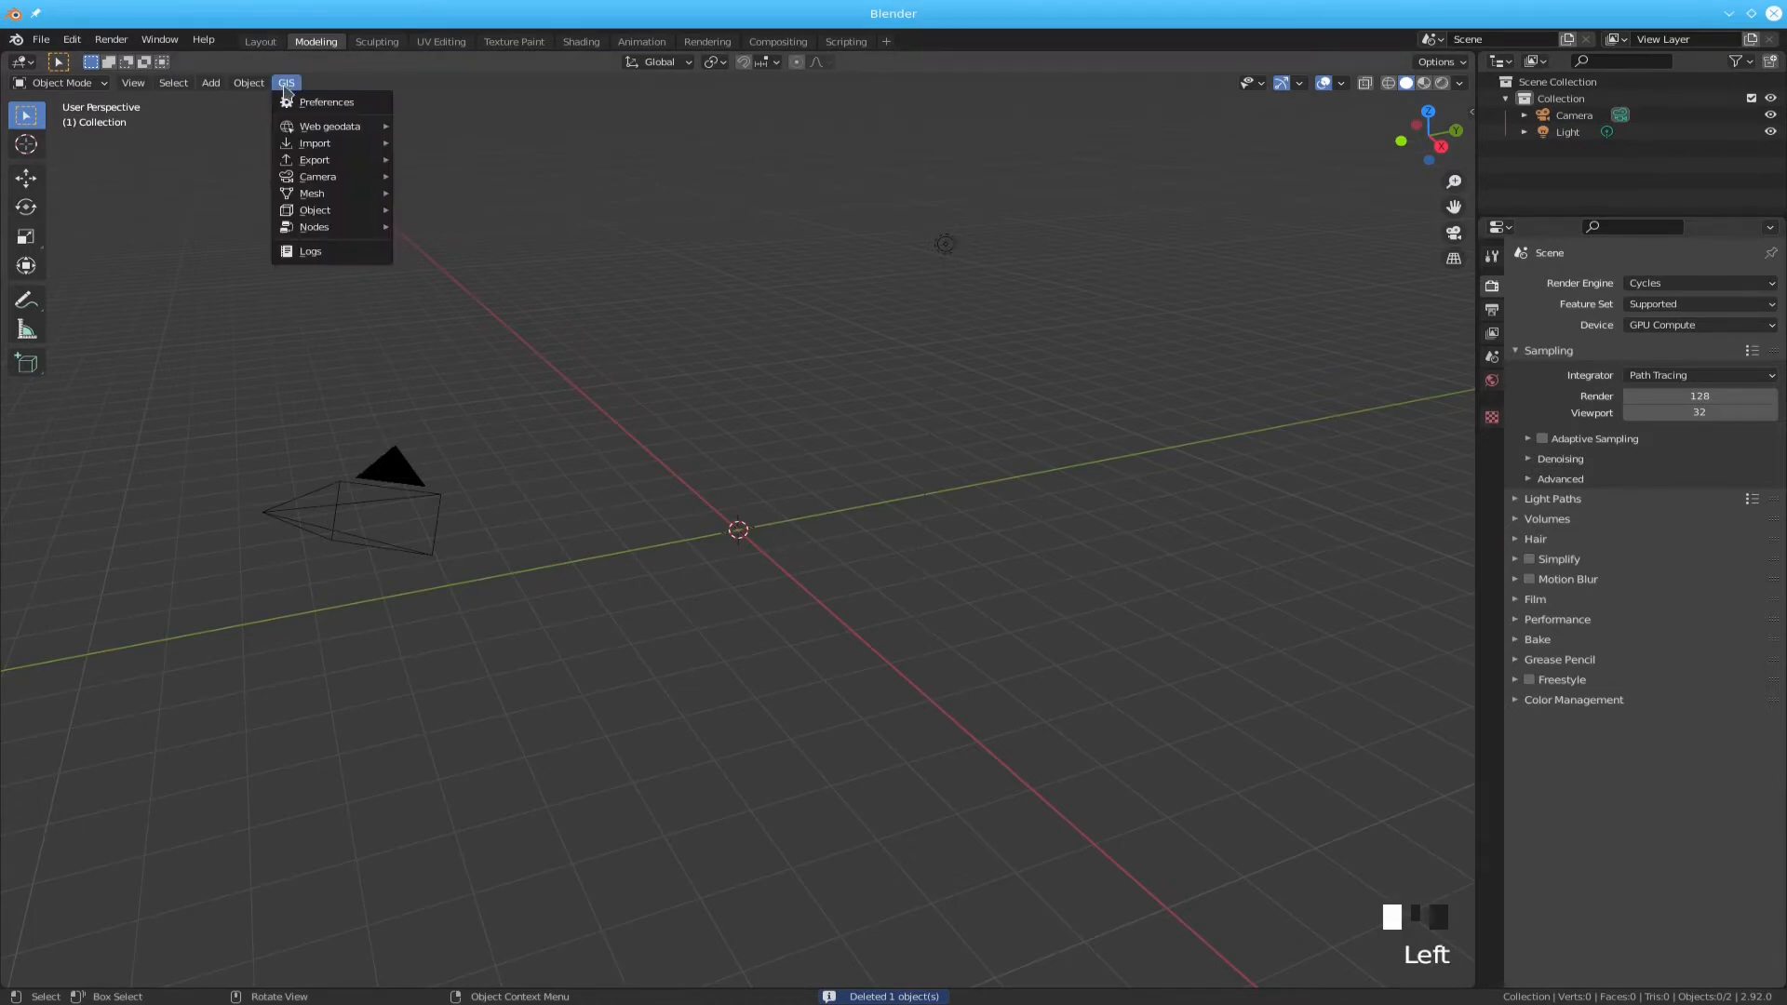
left_click(290, 85)
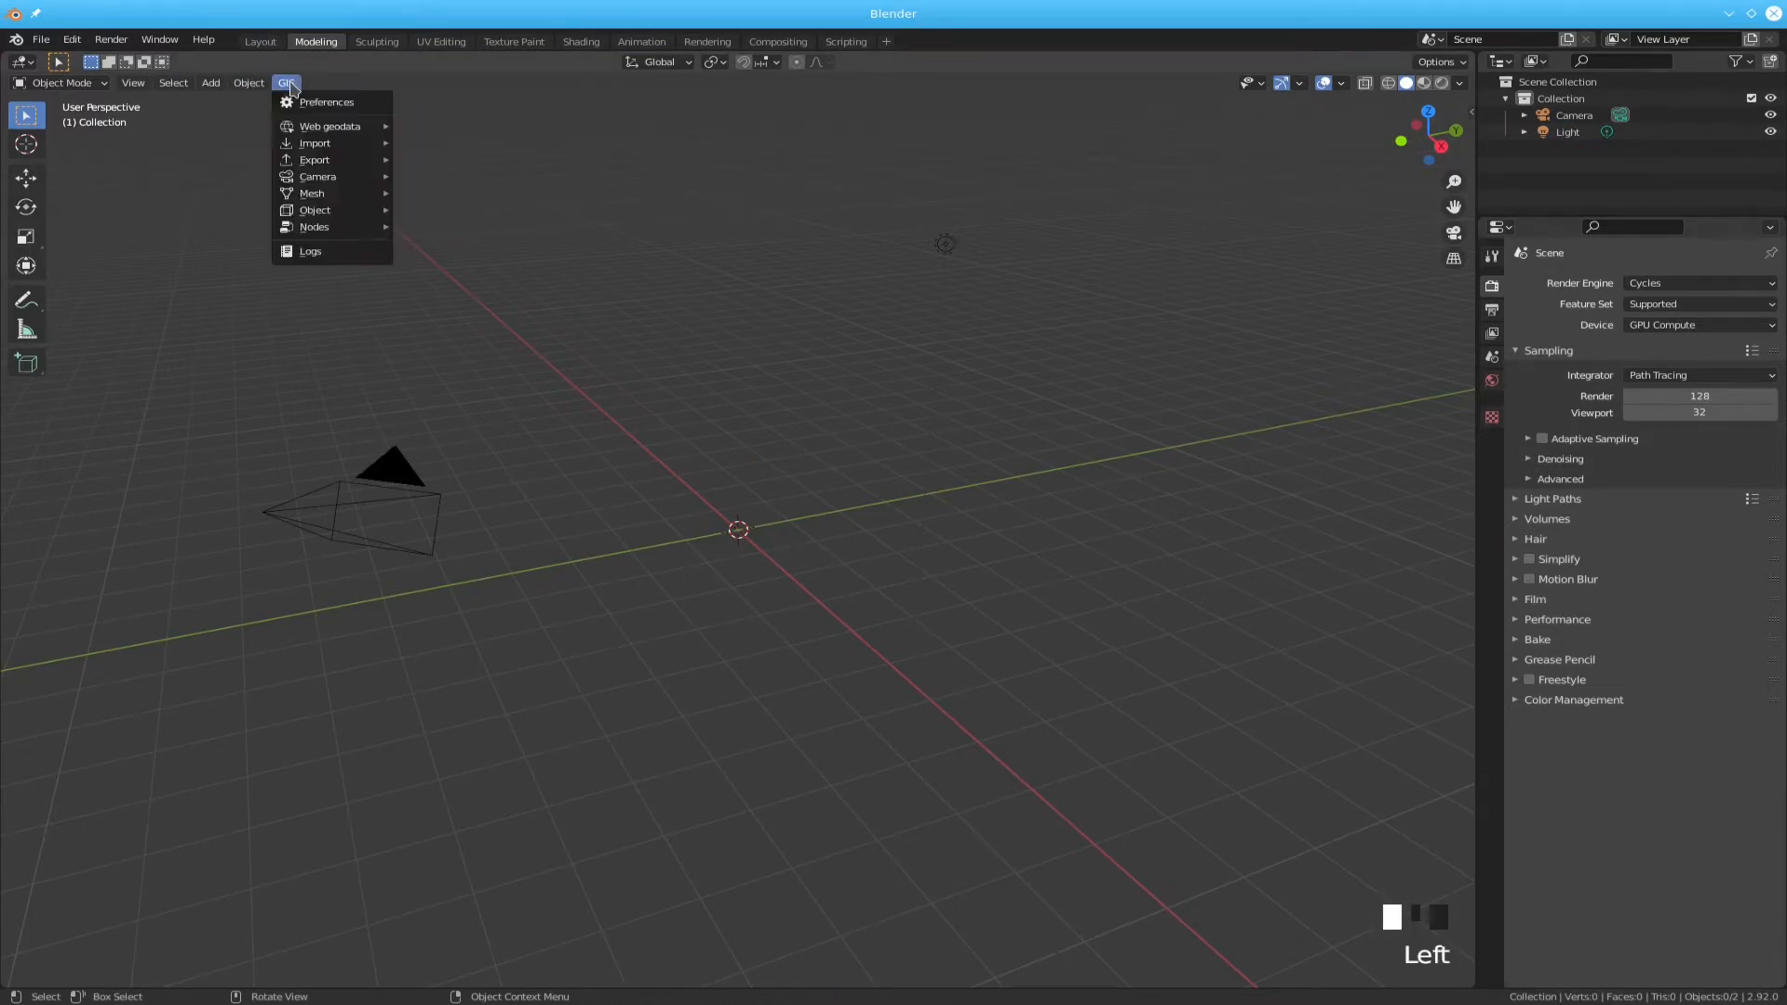
mouse_move(315, 133)
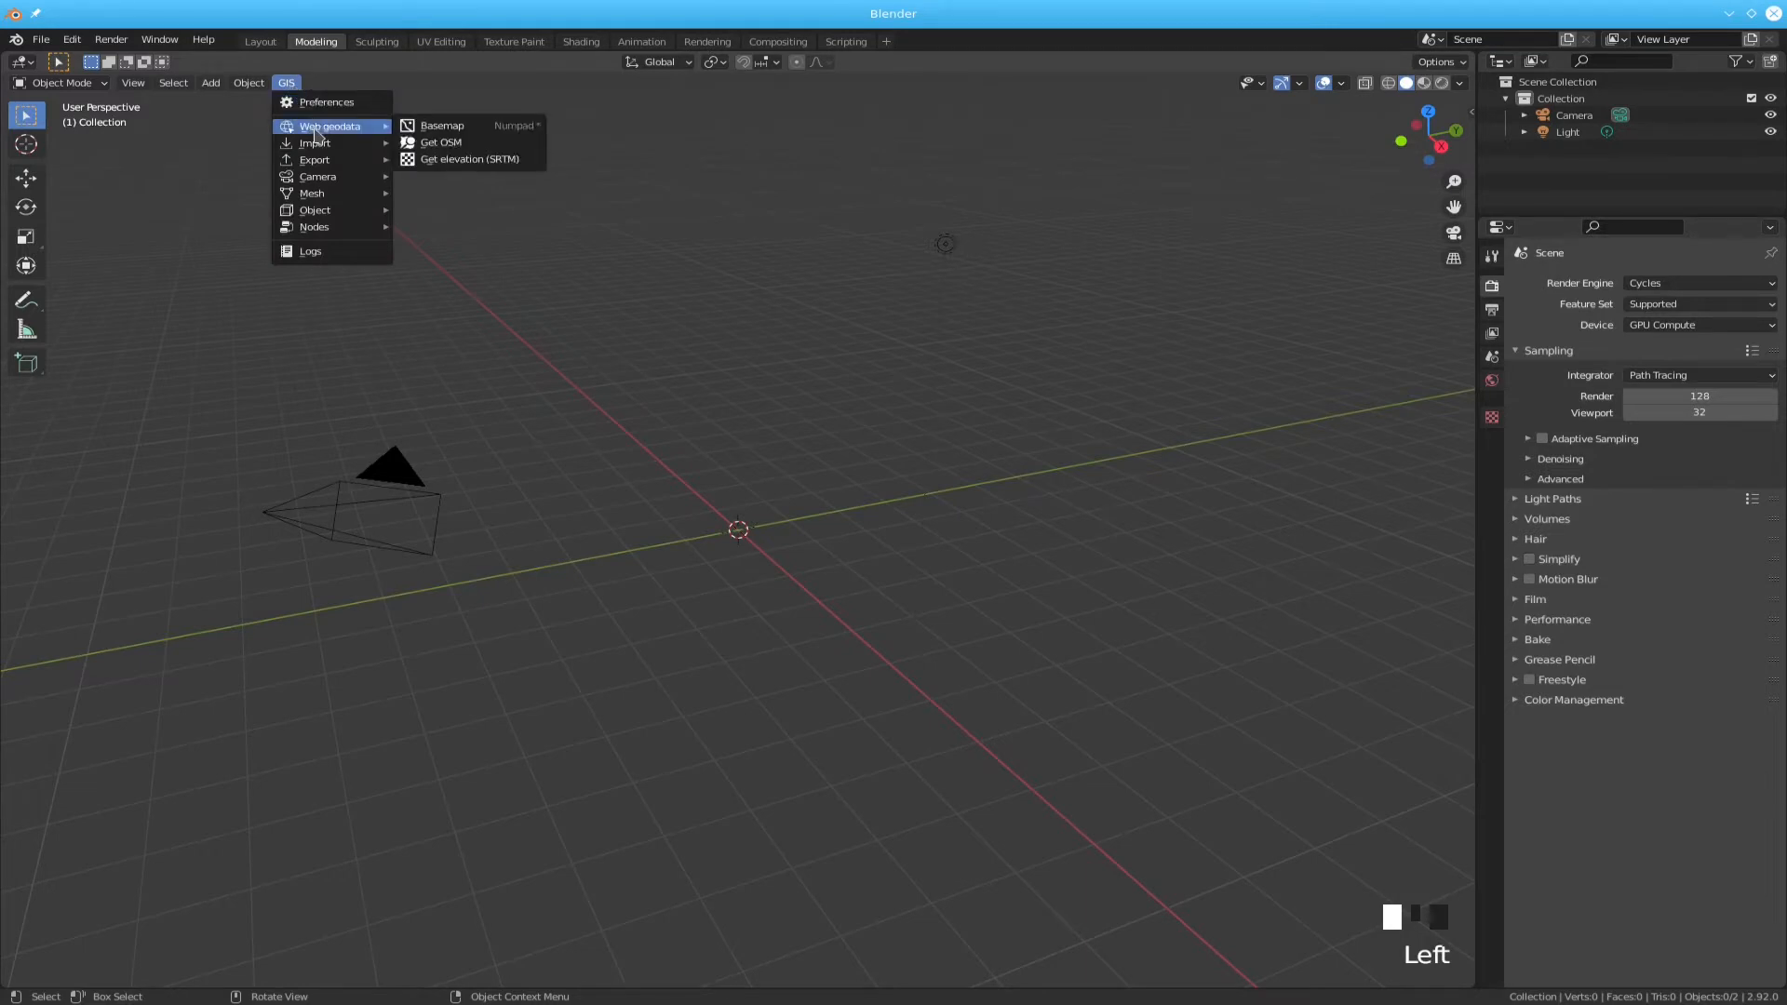
left_click(453, 127)
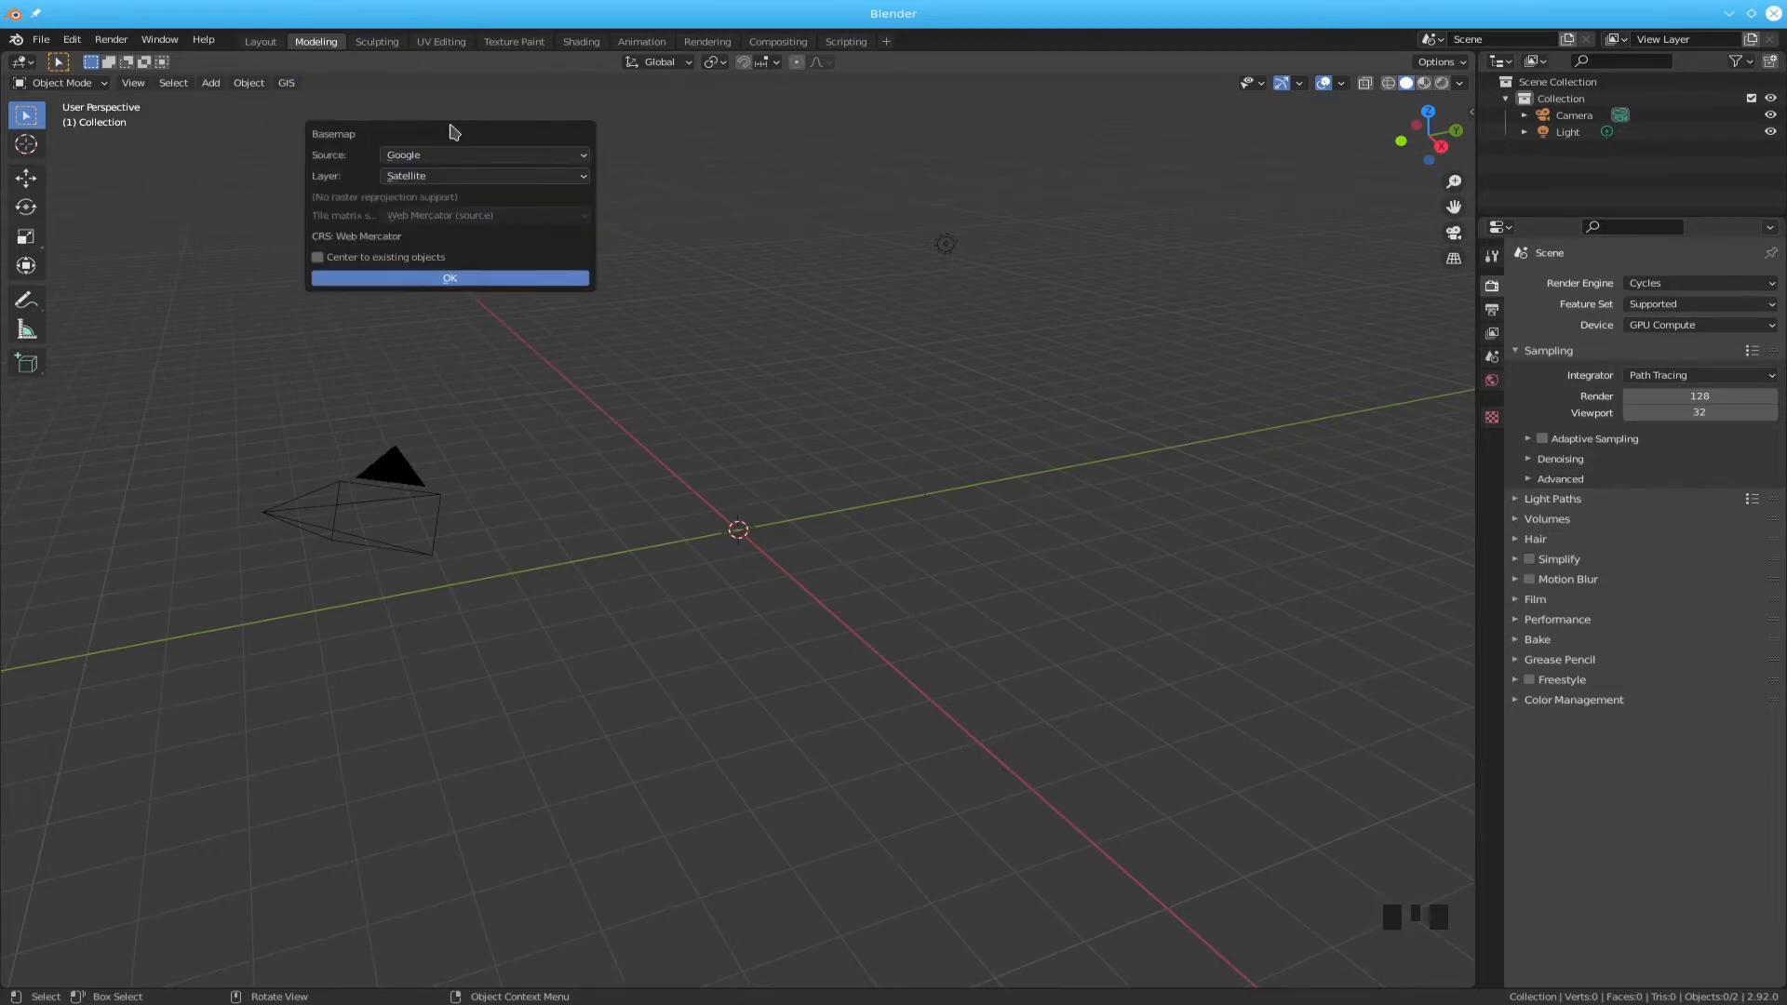
left_click(450, 278)
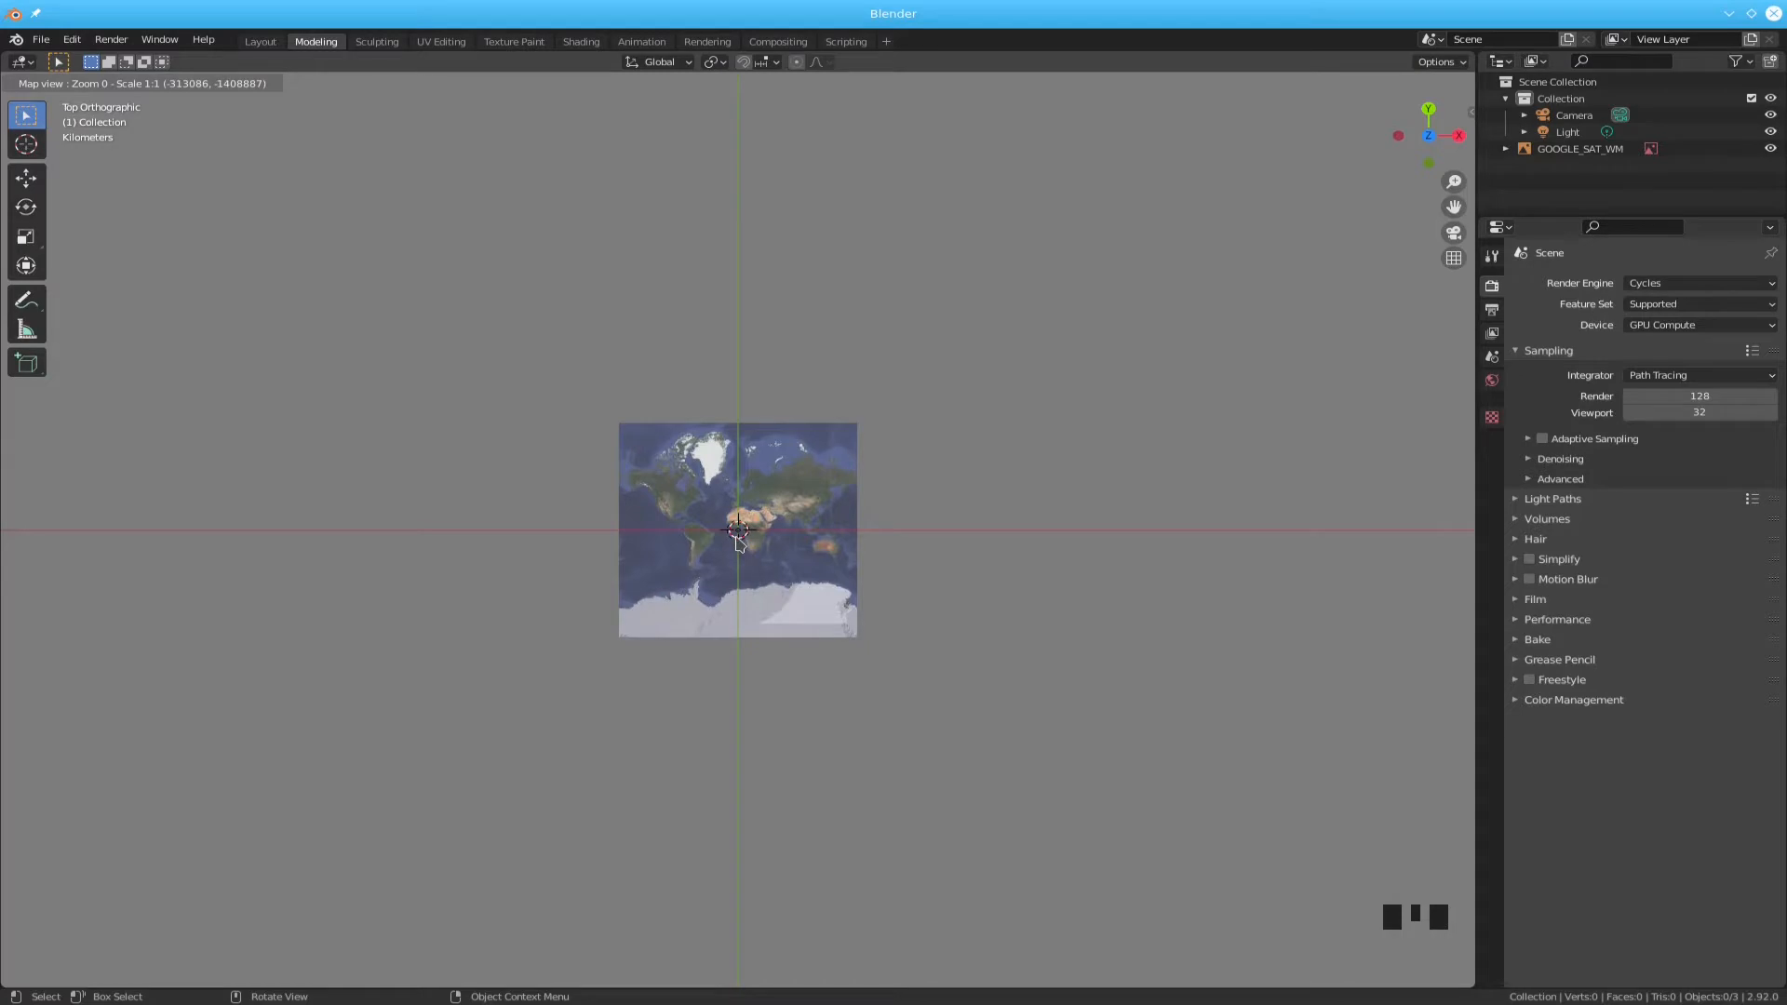
- Go to "mt st helens" on the basemap at zoom level 12
key("g")
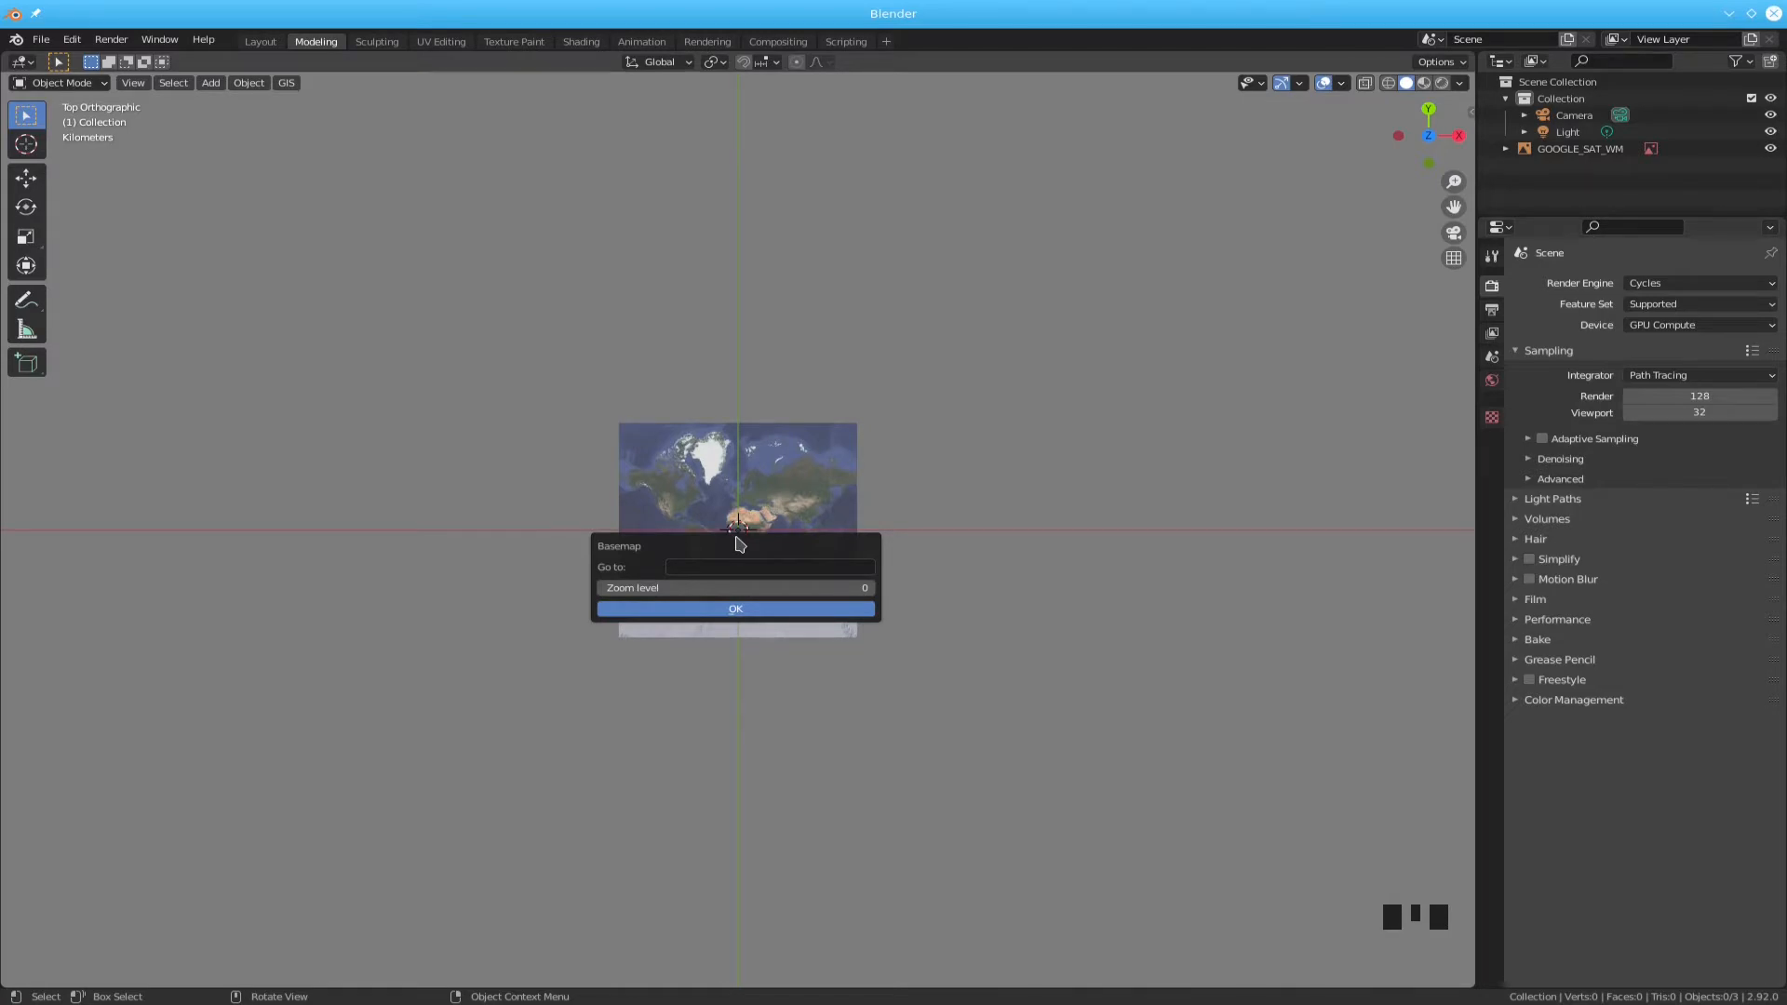
left_click(738, 565)
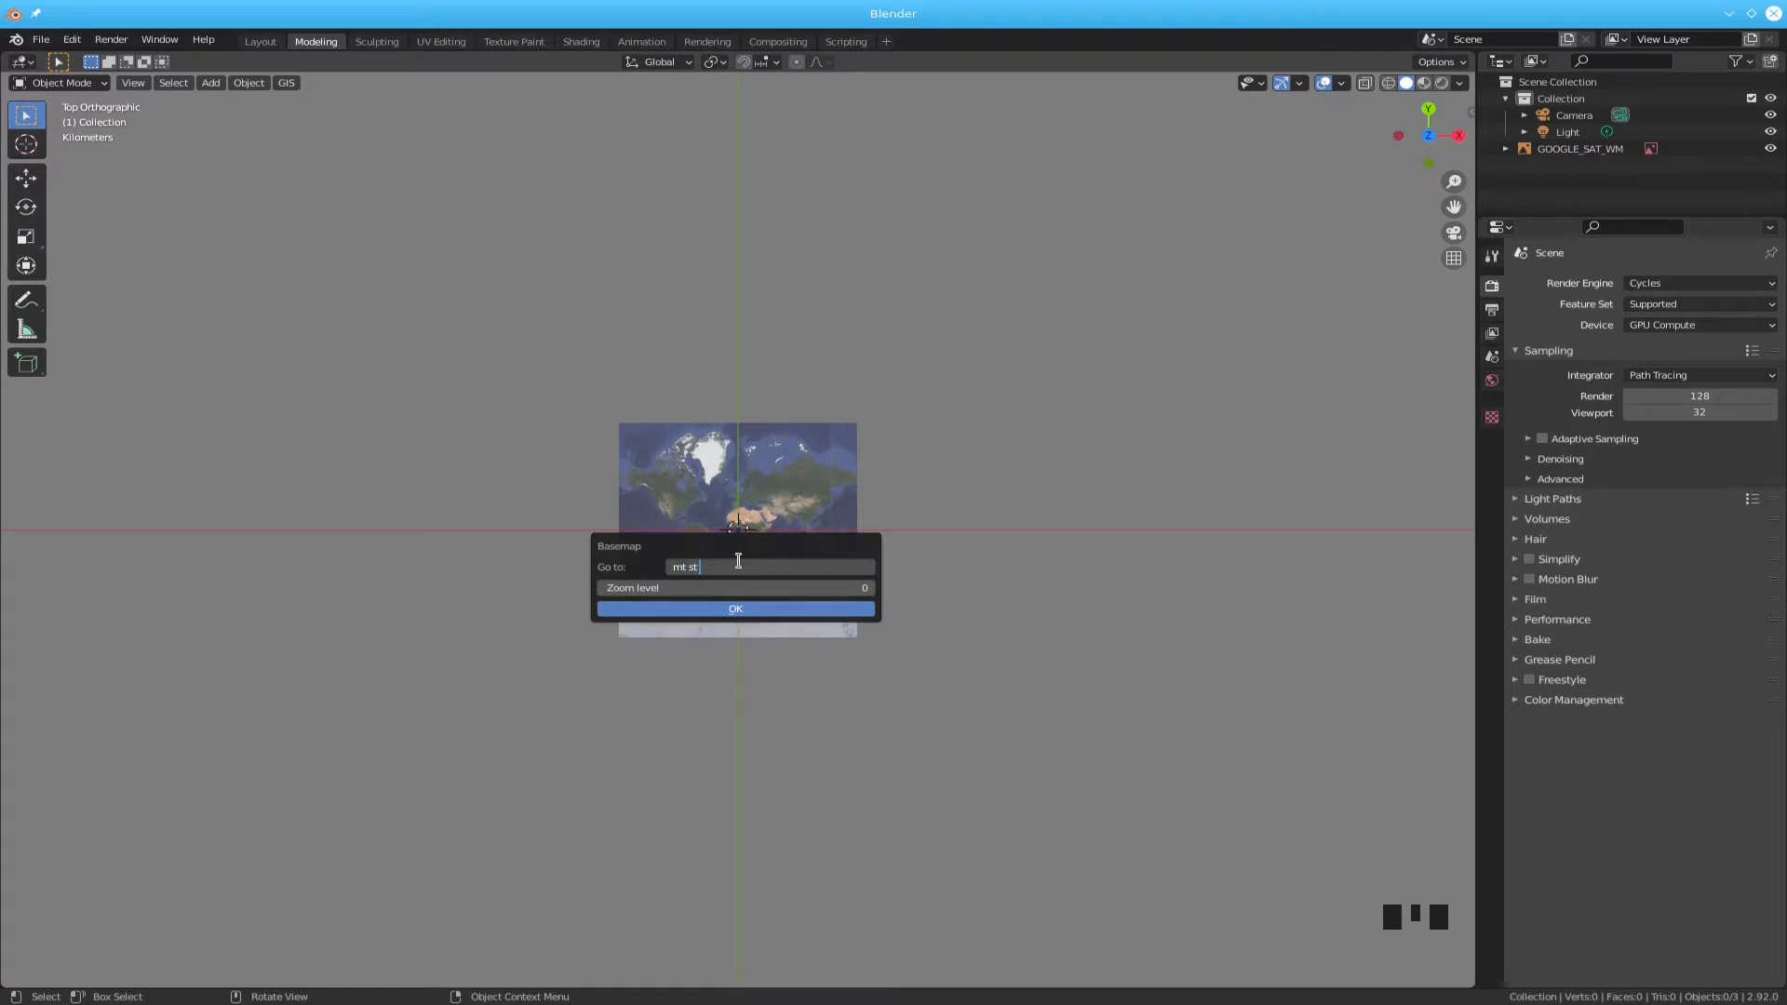
key("Tab")
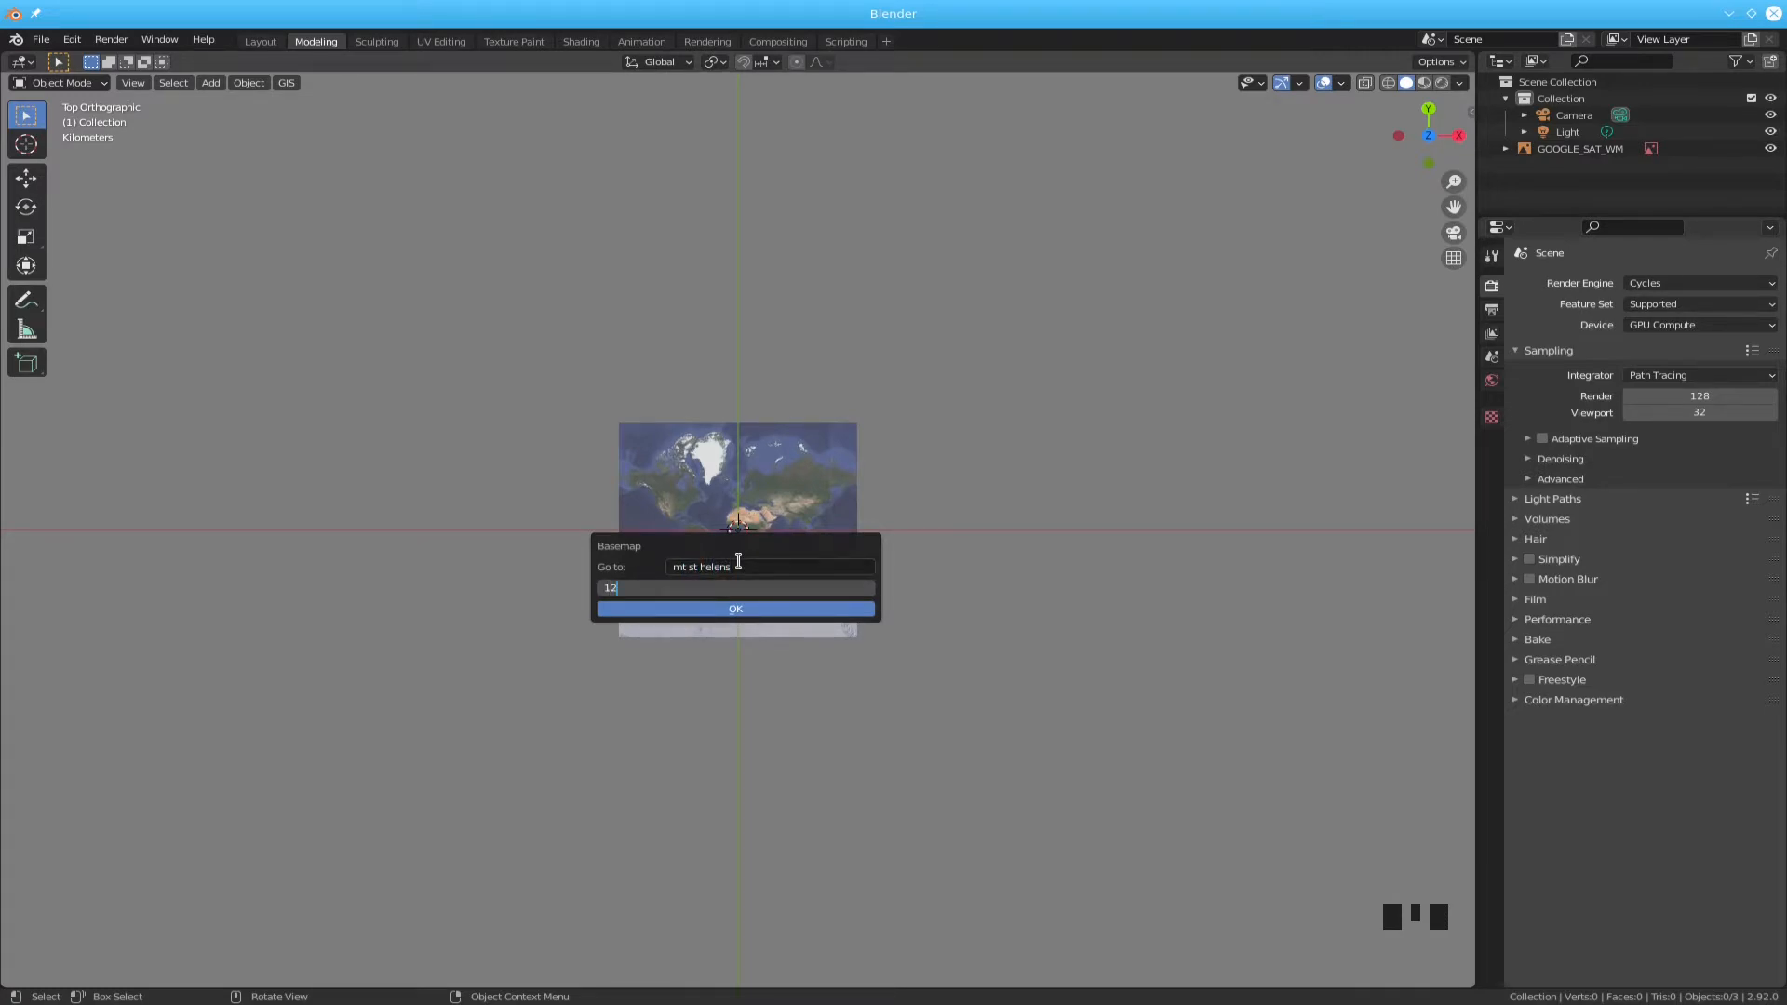
left_click(744, 612)
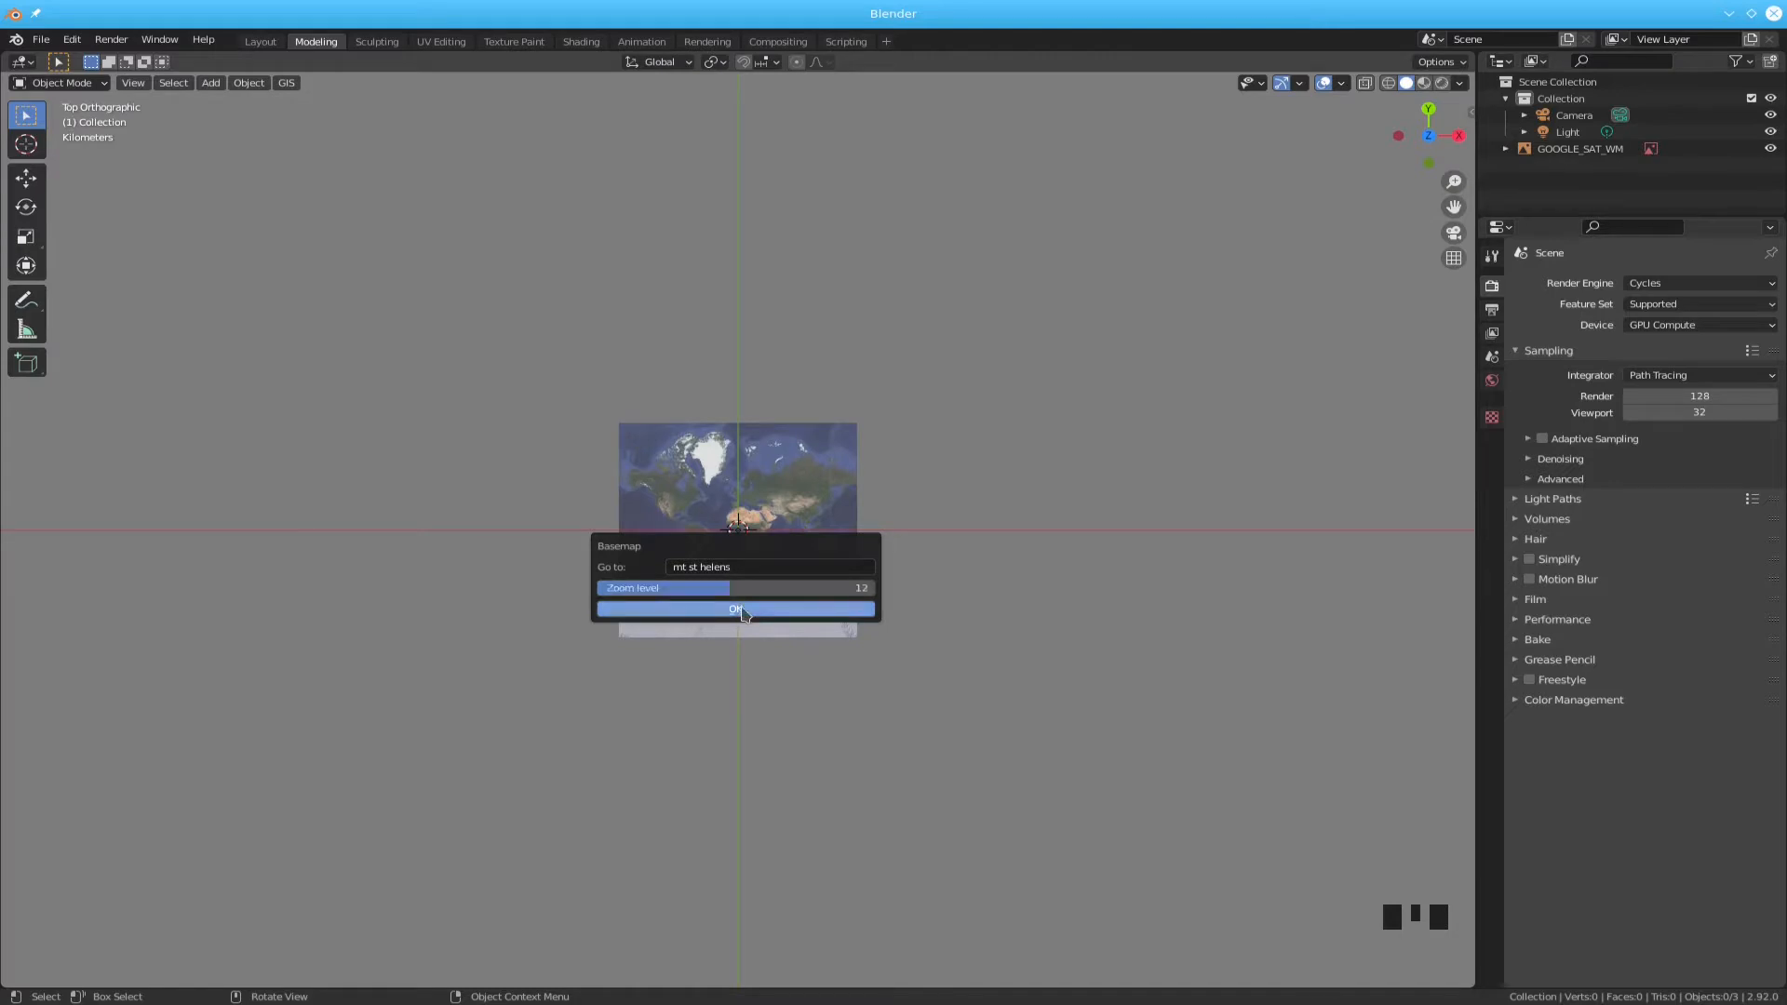
left_click(742, 610)
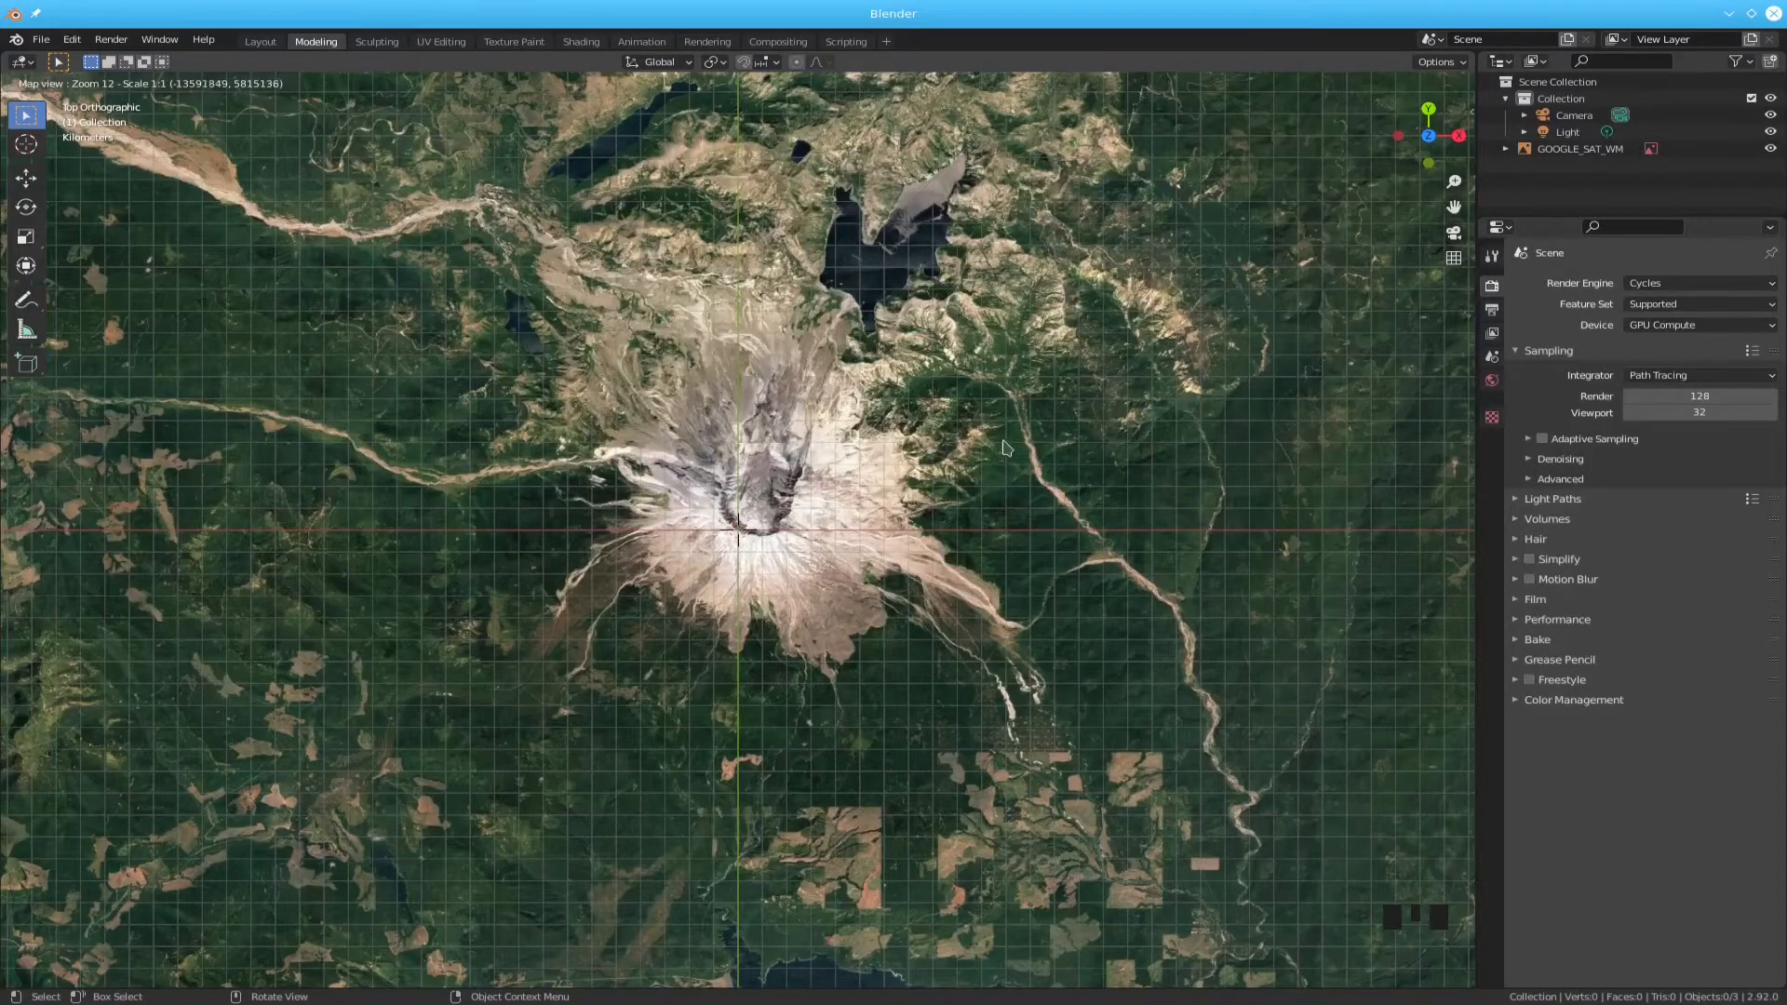
- Move the basemap east to the neighbouring snow-covered mountain and centre its summit at zoom level 14
left_click_drag(1029, 438, 581, 580)
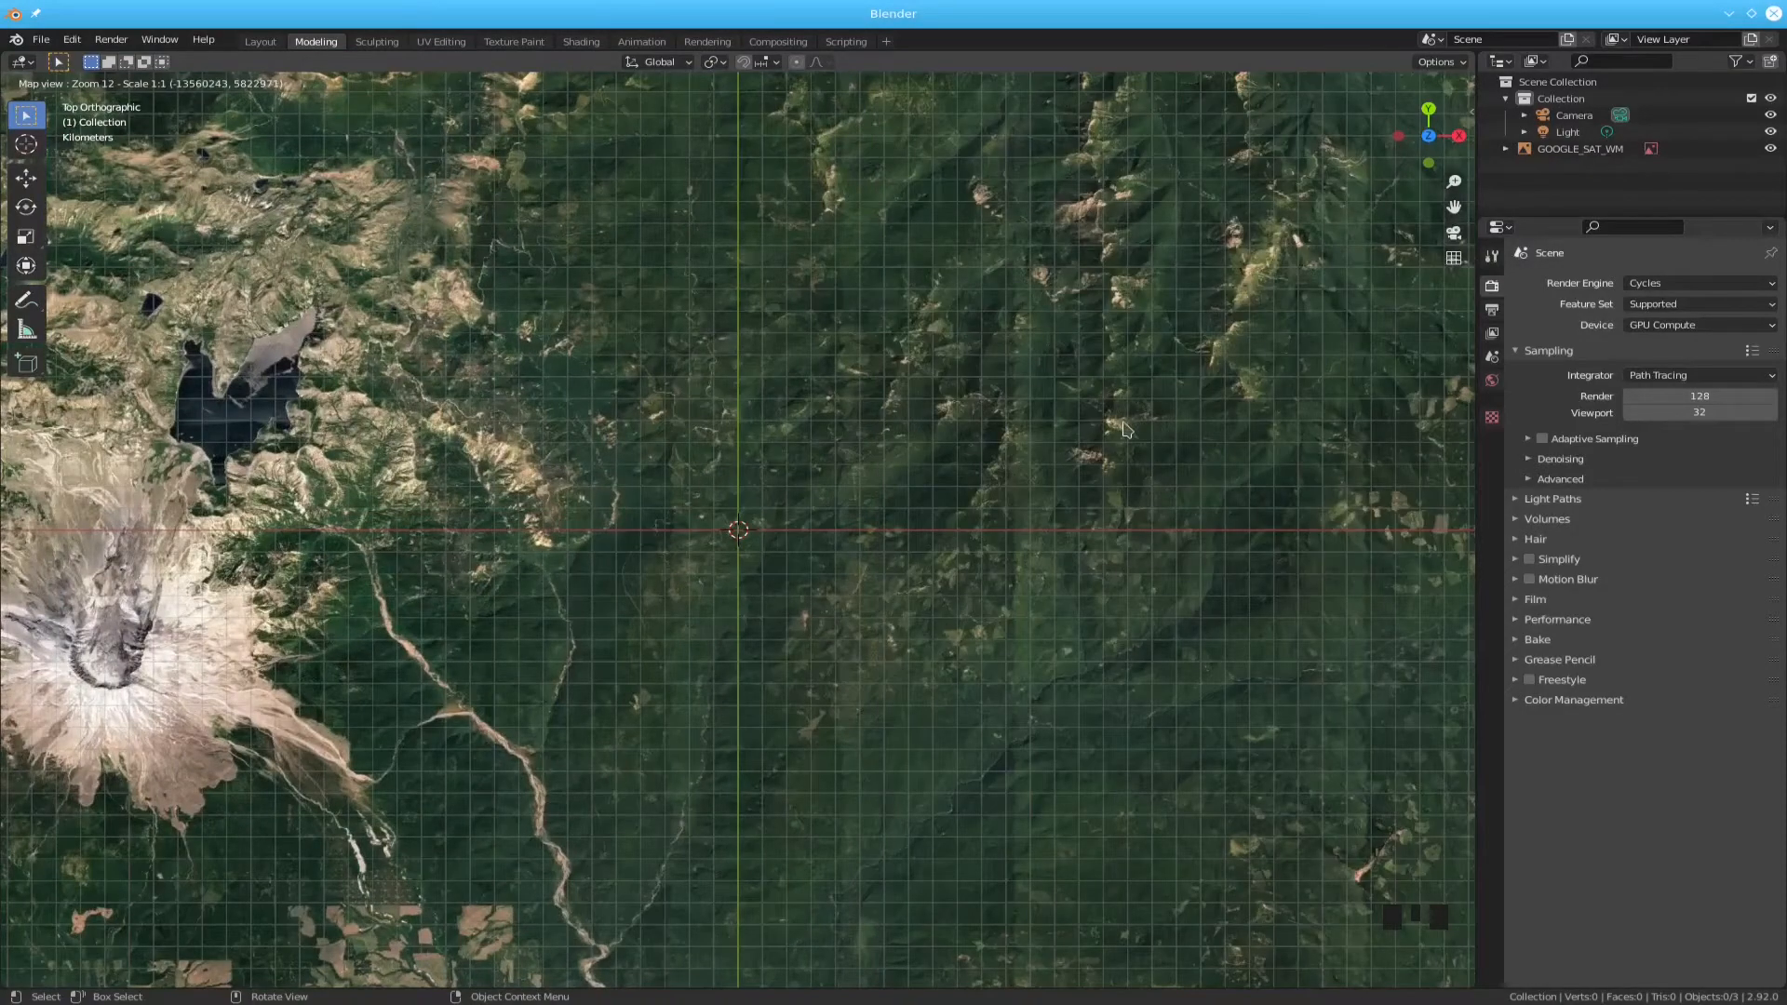
left_click_drag(1127, 430, 442, 447)
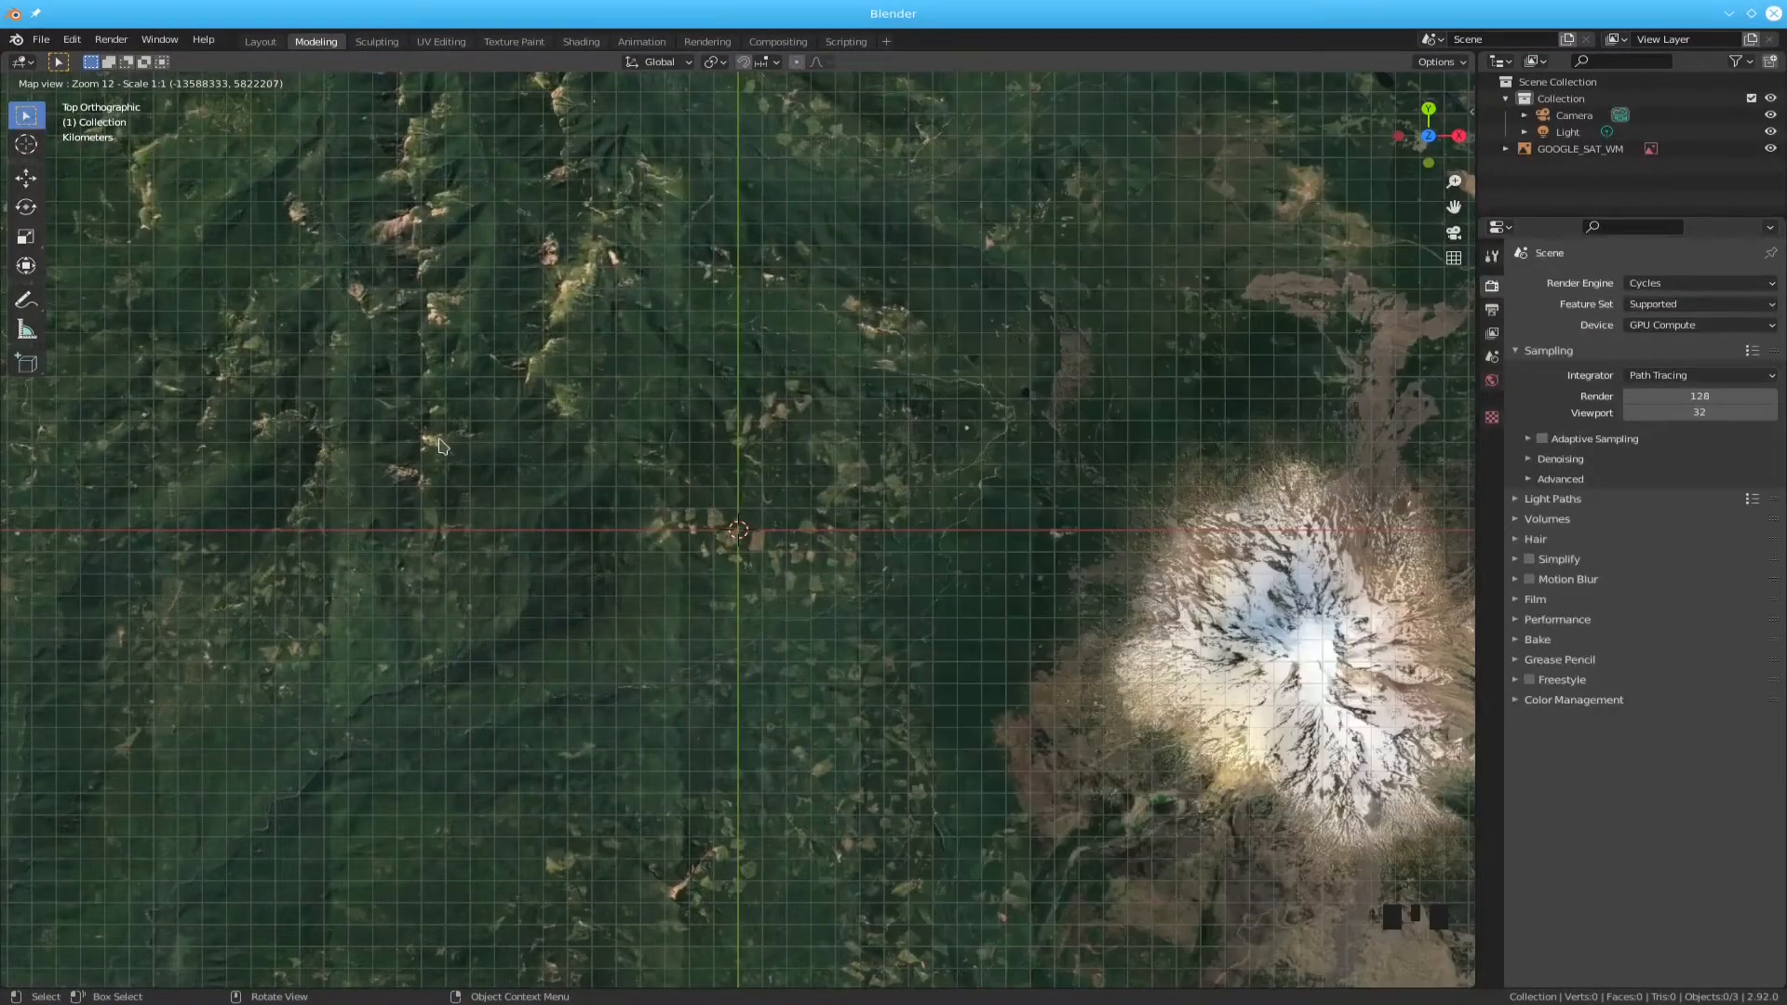
left_click_drag(1036, 512, 456, 397)
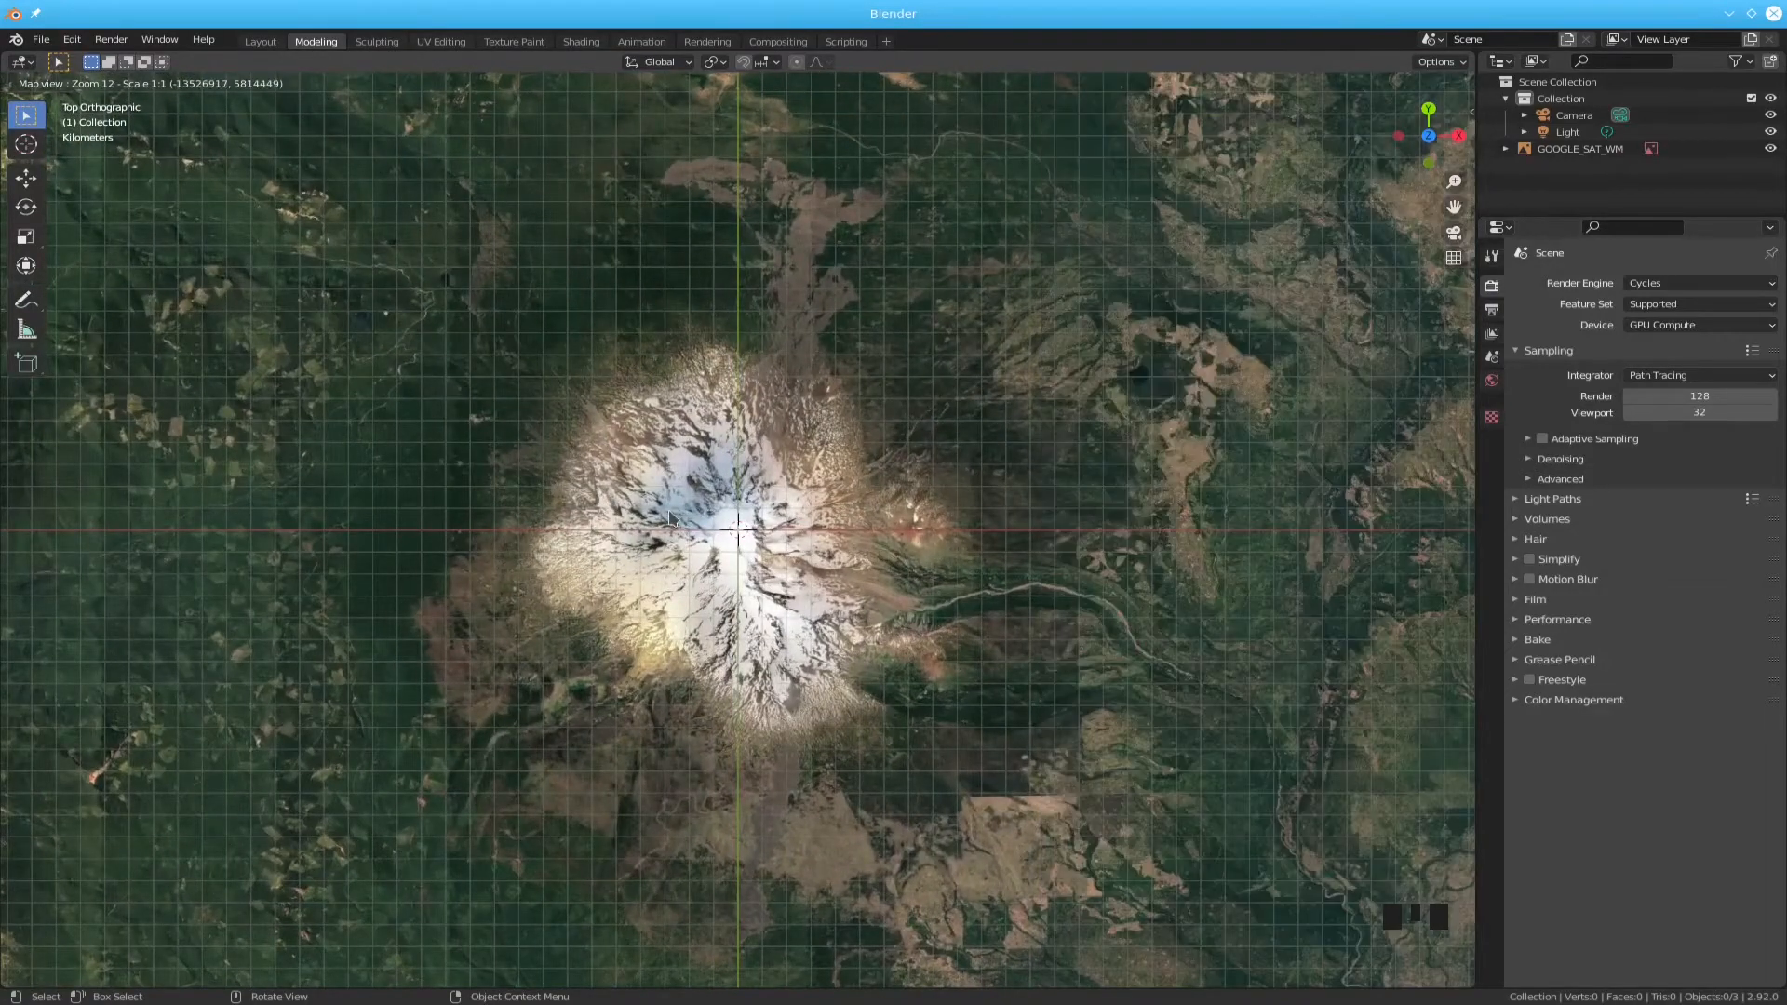
scroll(669, 510, "up", 1)
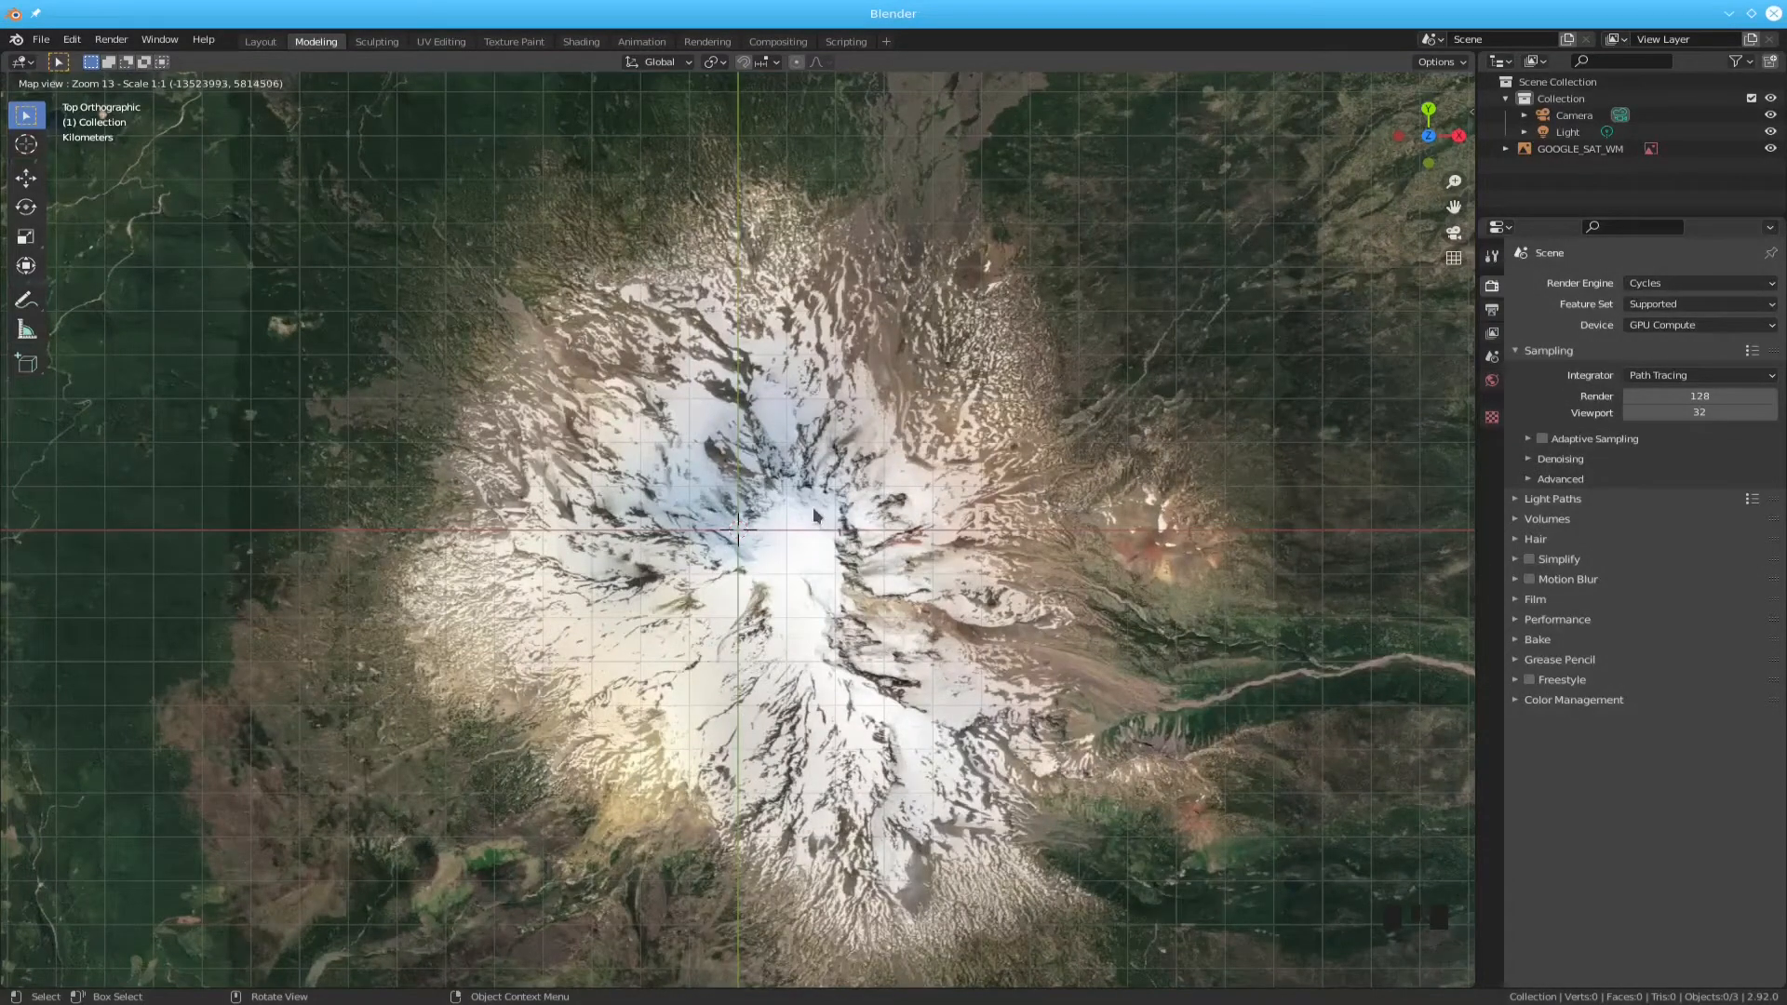
scroll(813, 508, "up", 1)
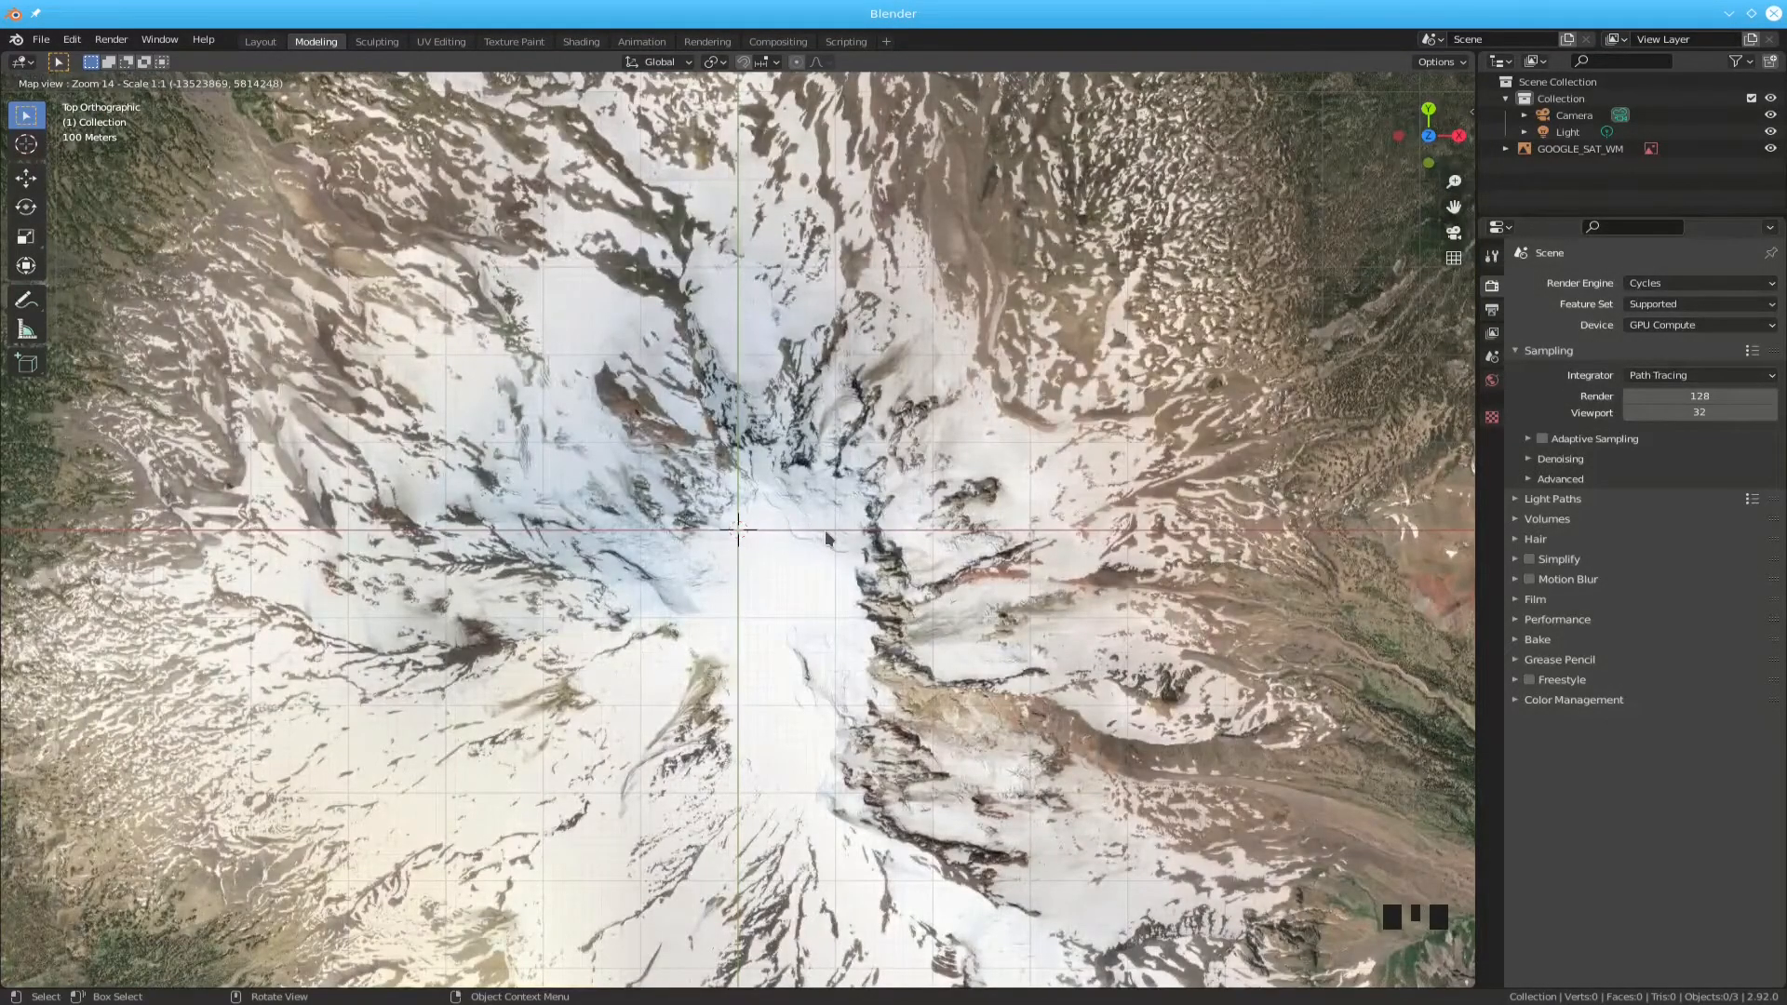
left_click_drag(819, 538, 780, 505)
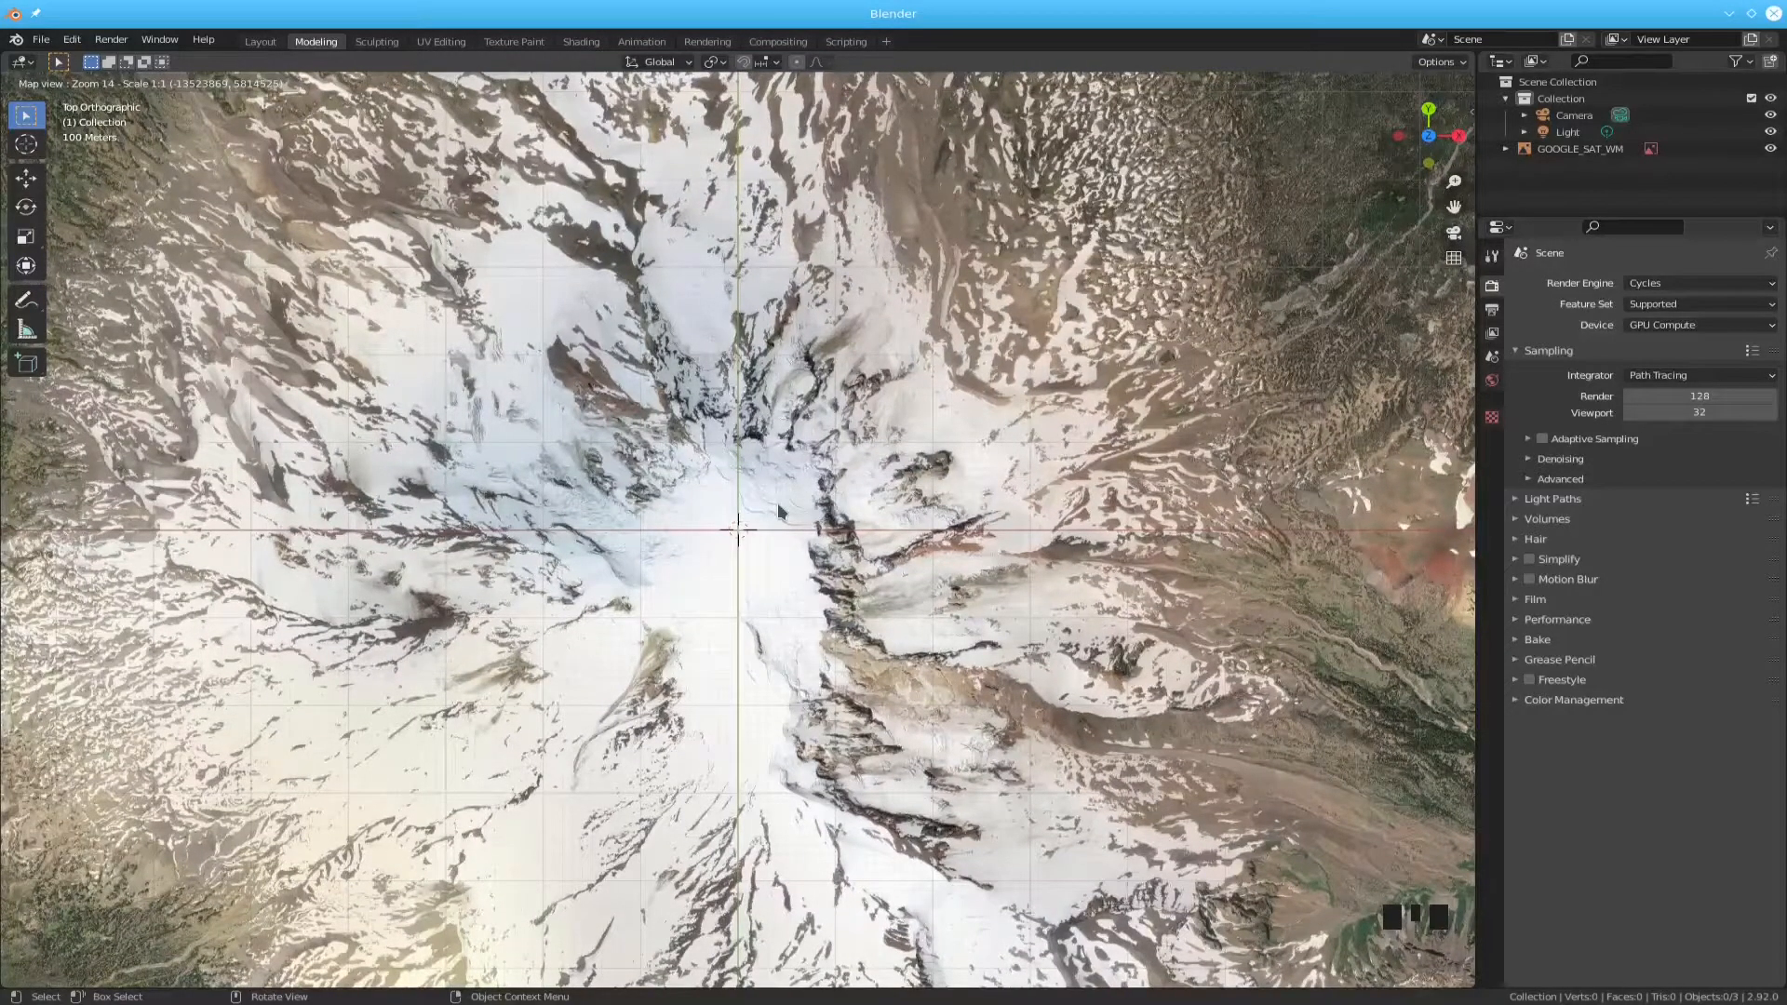
- Export the current basemap area as a textured plane, inspect it at an angle, and return to the top view
key("e")
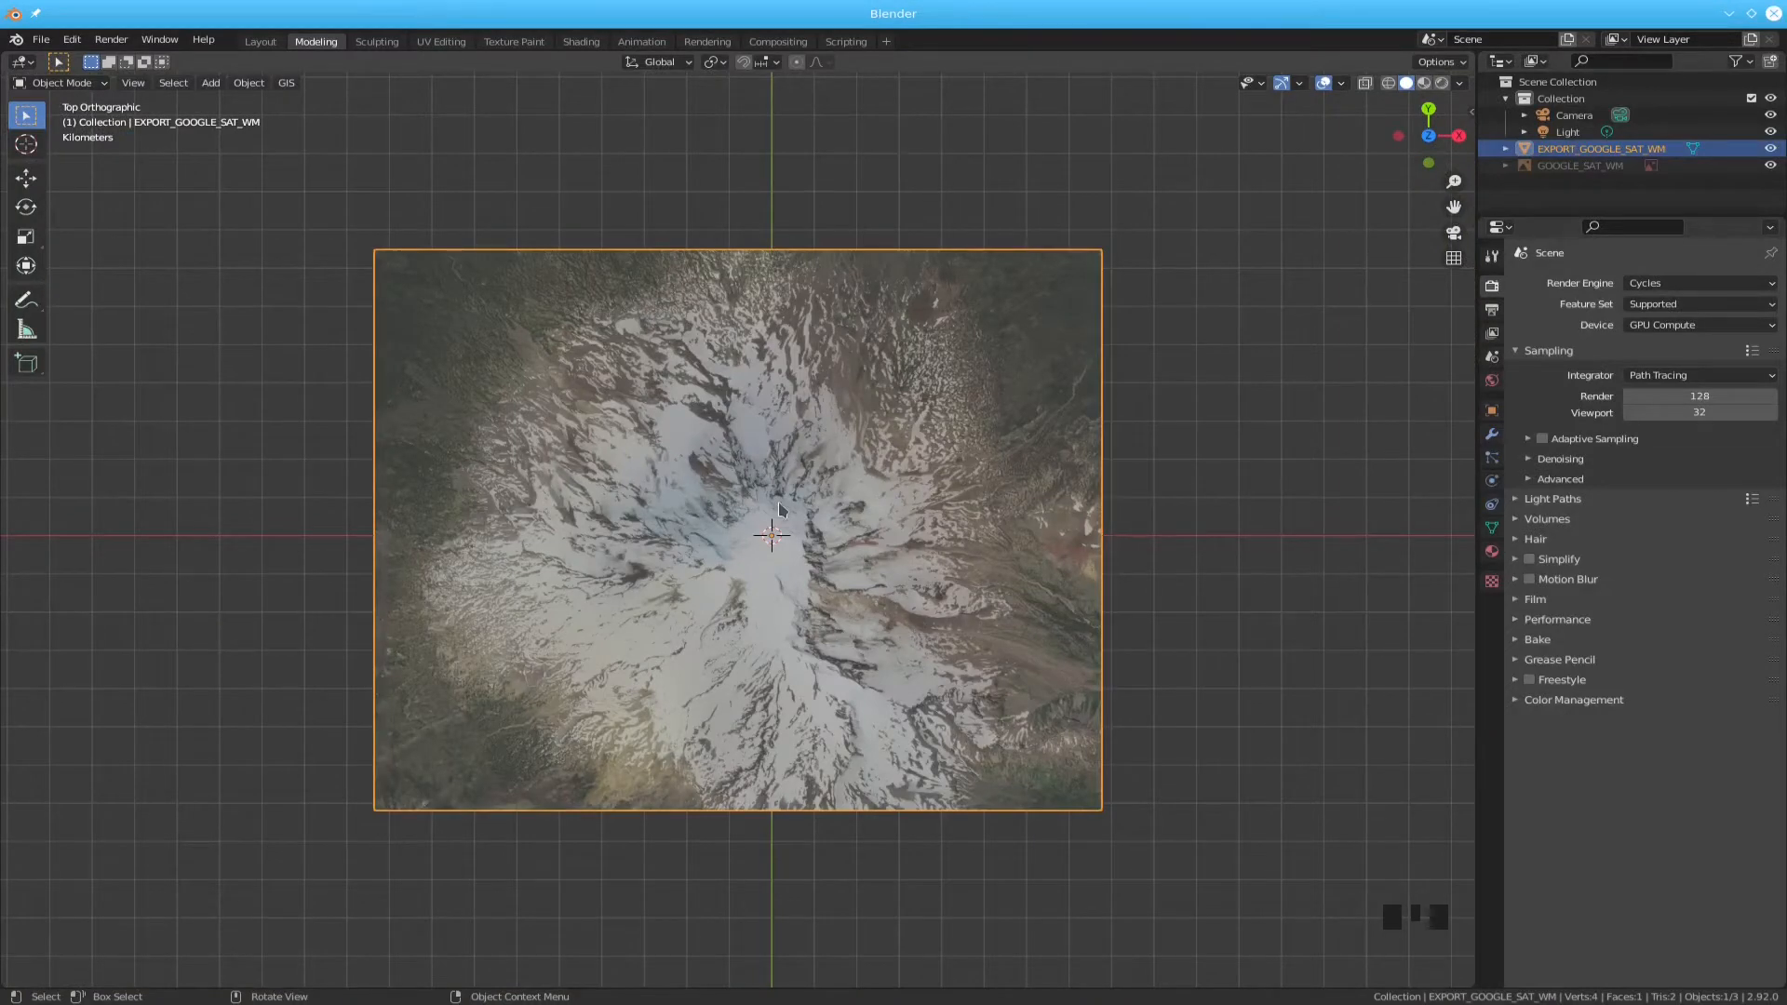
left_click(785, 505)
mouse_move(745, 520)
middle_mouse_down()
mouse_move(734, 334)
mouse_move(754, 355)
mouse_move(735, 419)
mouse_move(684, 470)
mouse_move(689, 443)
mouse_move(739, 488)
middle_mouse_up()
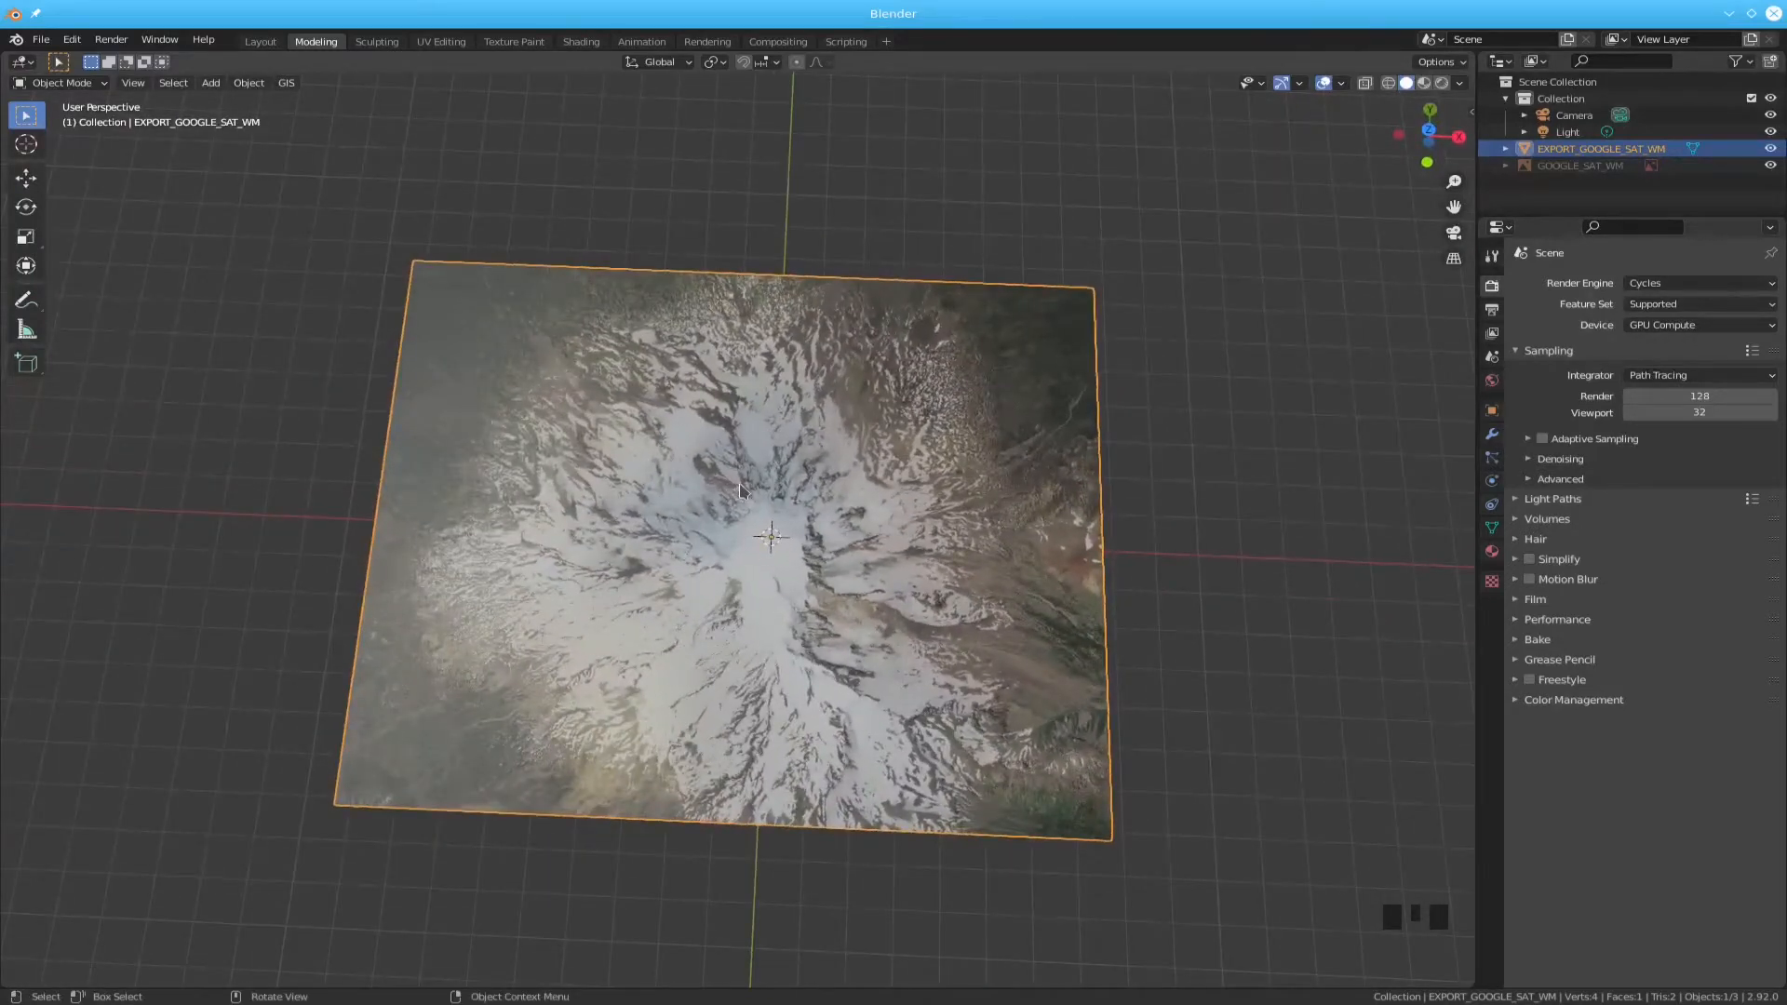
key("KP_7")
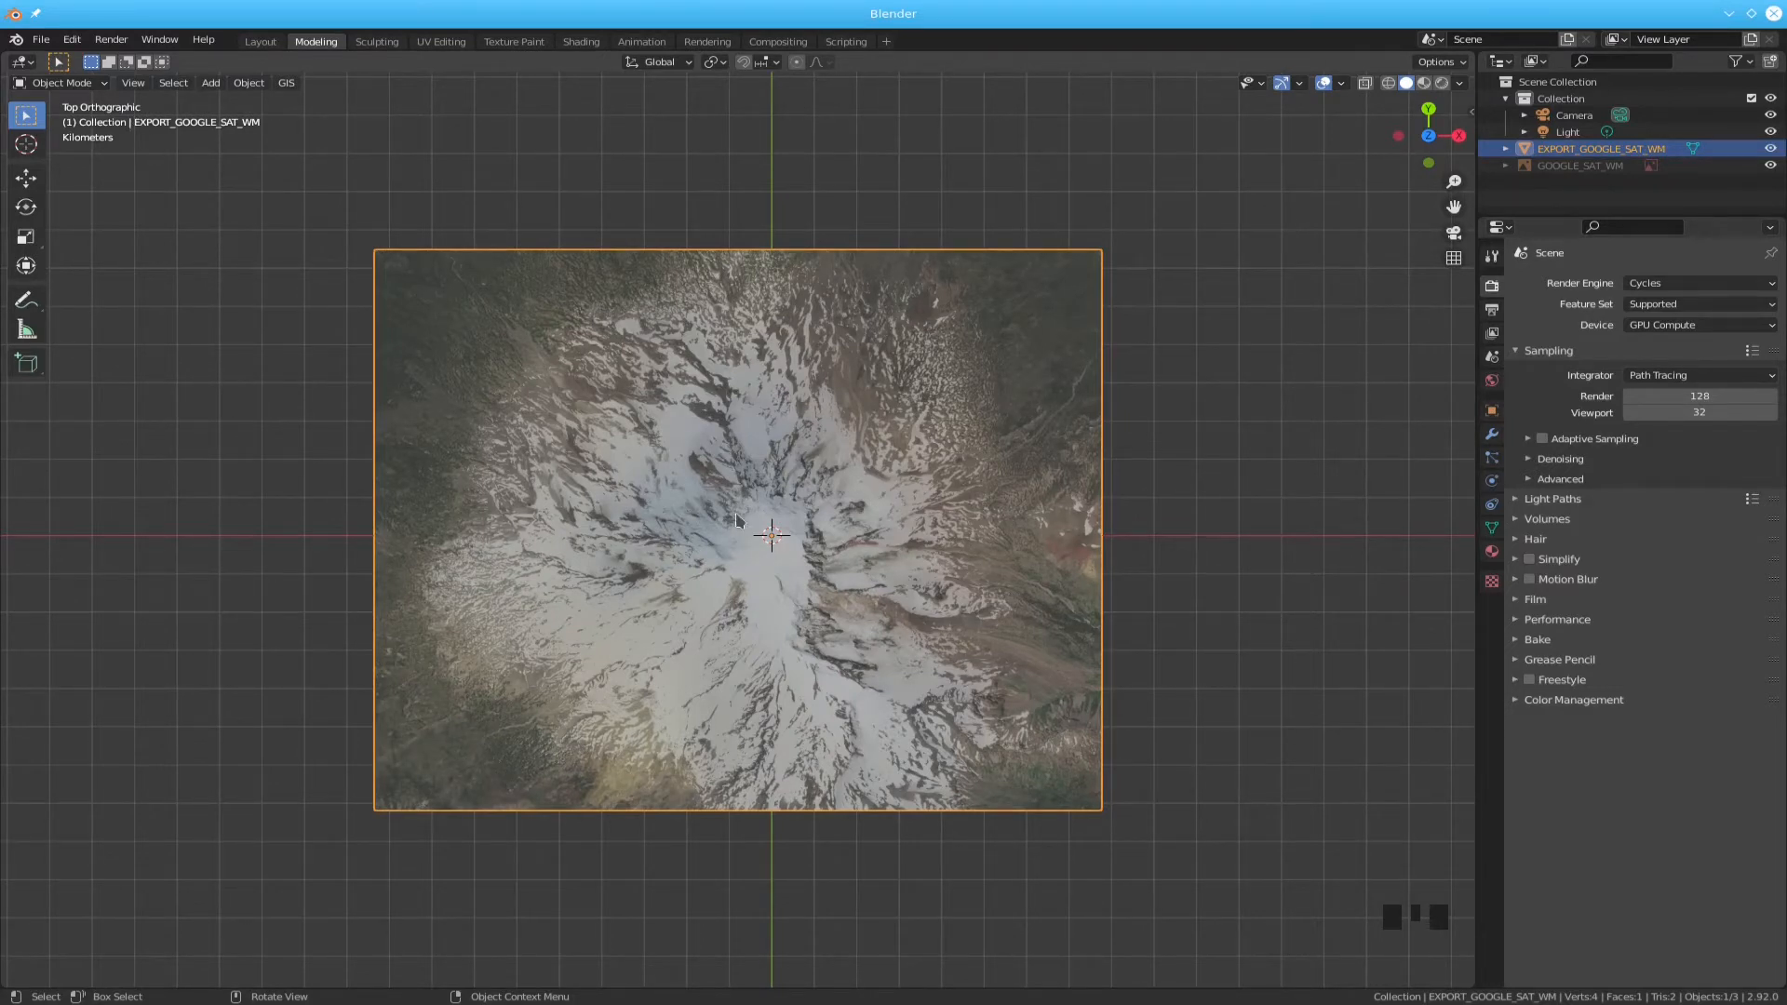
- Review the preferences of the BlenderGIS add-on and close them
left_click(289, 86)
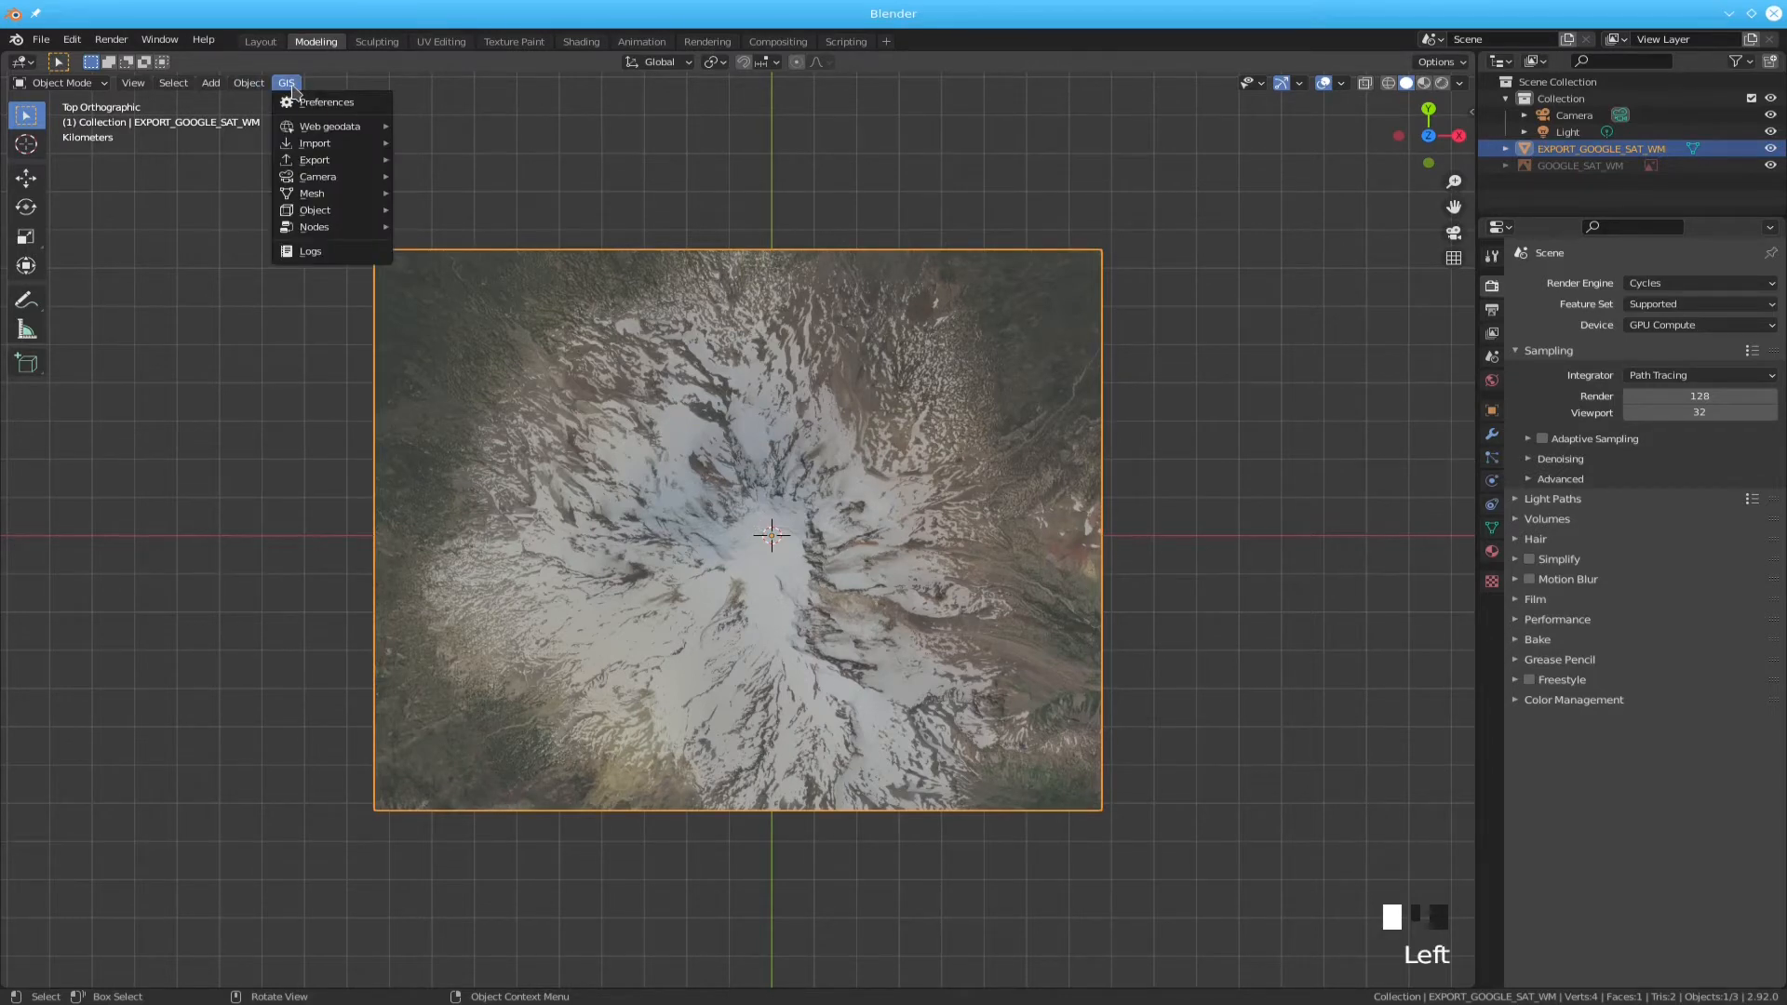
mouse_move(306, 129)
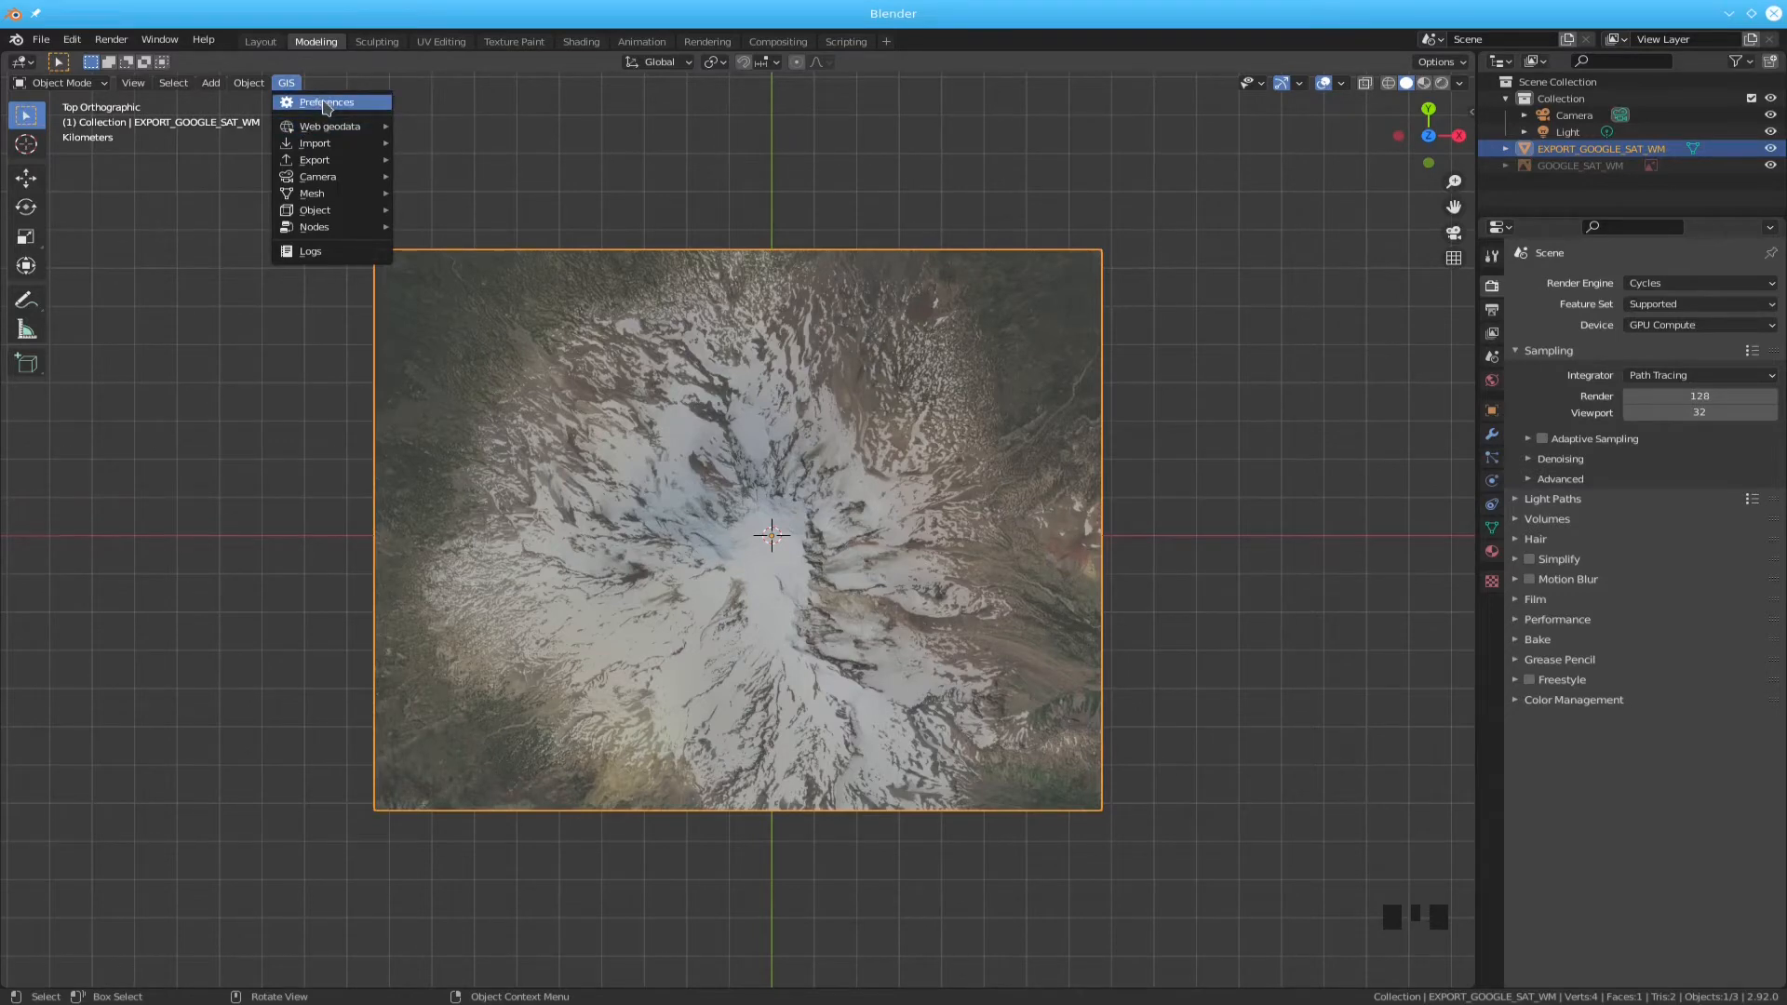
left_click(326, 104)
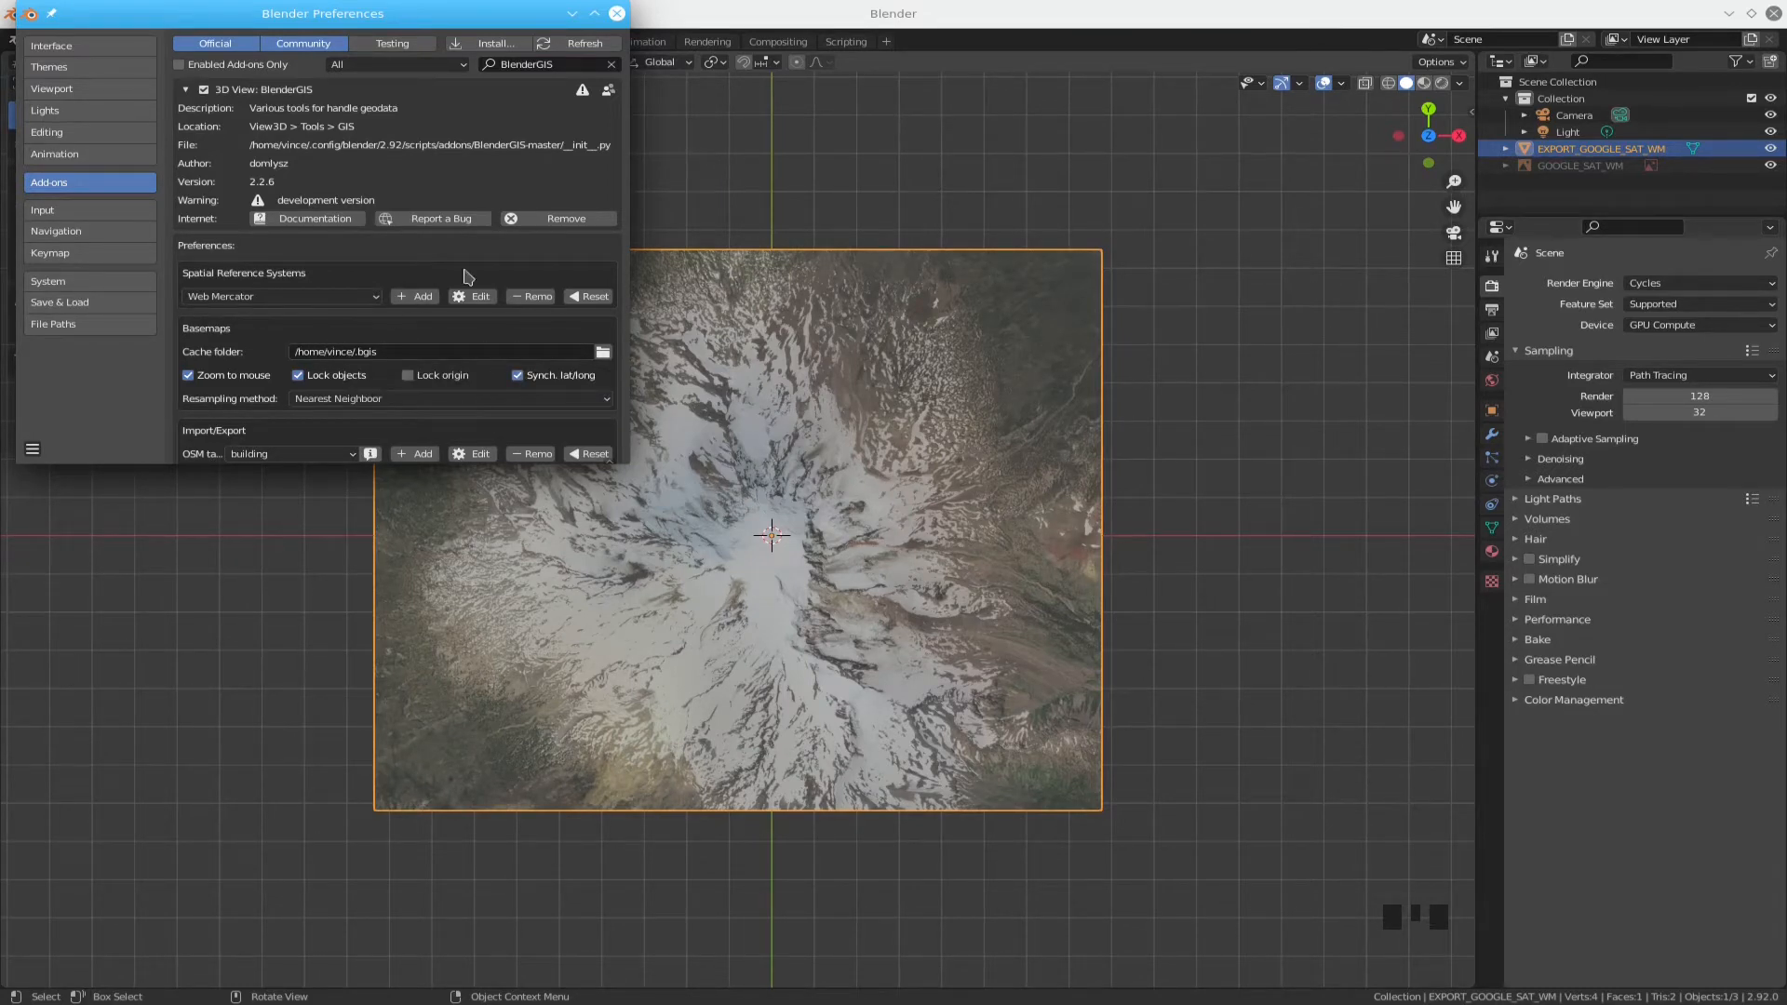
left_click(618, 14)
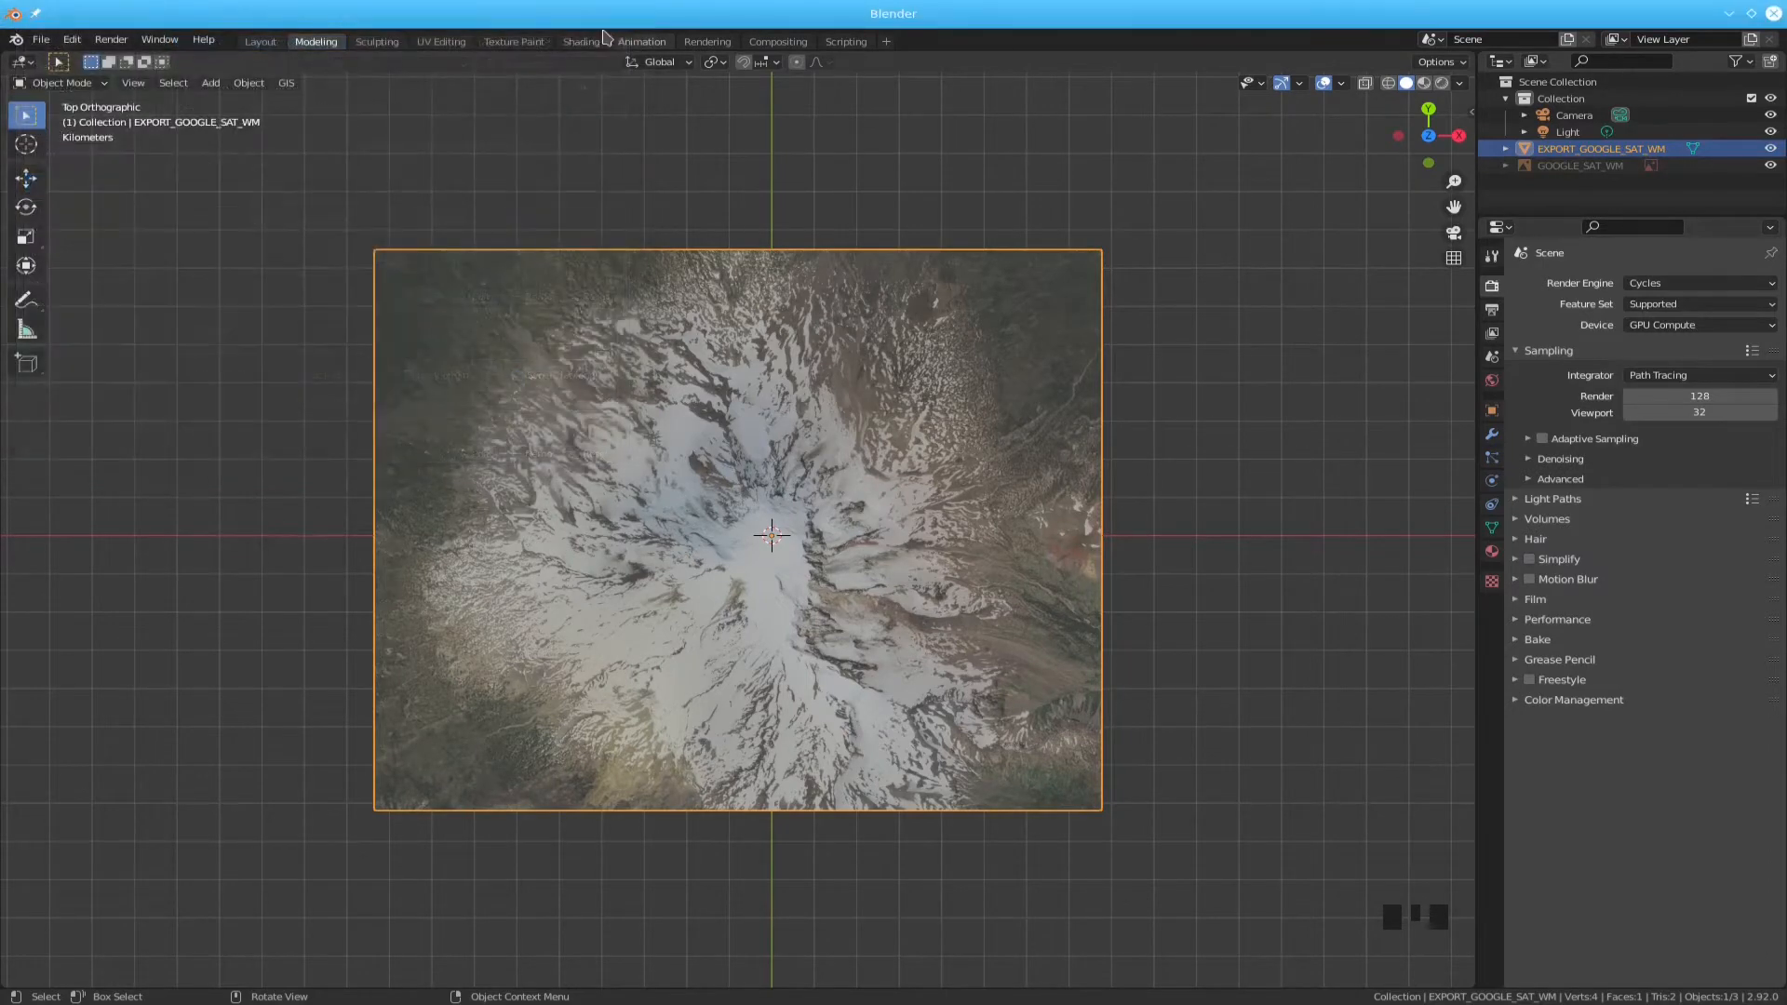
- Get SRTM elevation for the satellite plane from the OpenTopography SRTM 30m server, inspect the relief at an angle, and return to the top view
left_click(288, 83)
mouse_move(315, 128)
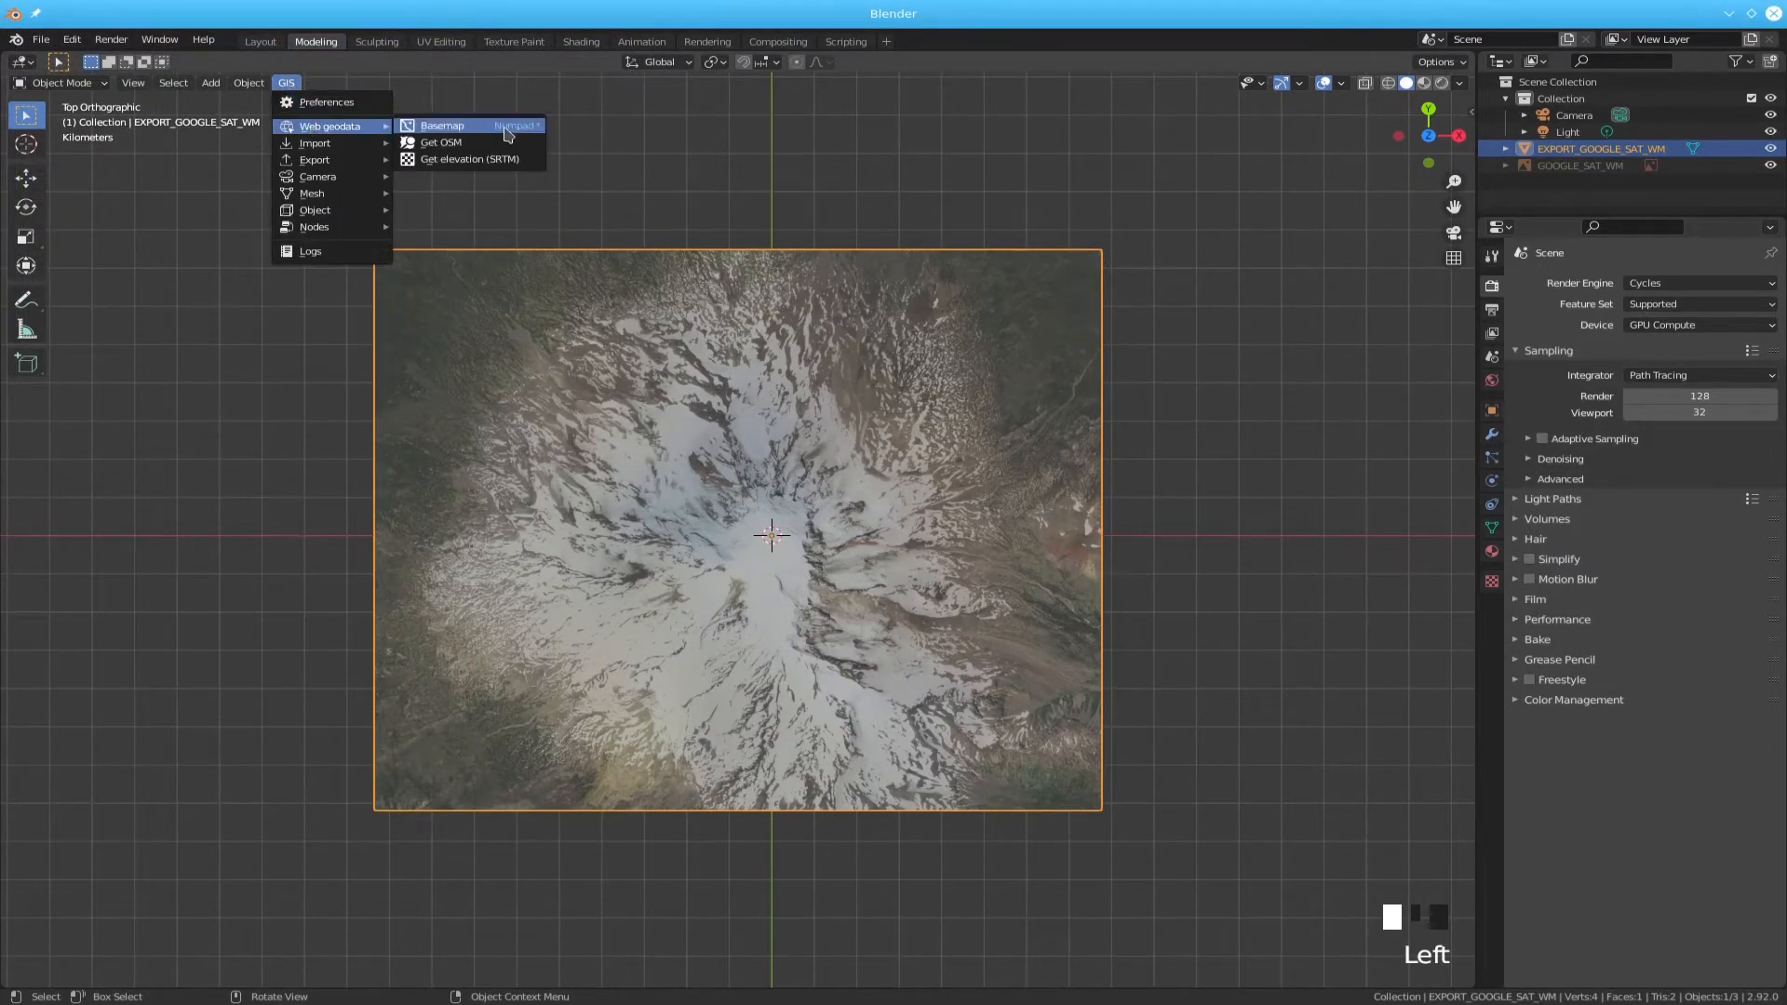
left_click(495, 160)
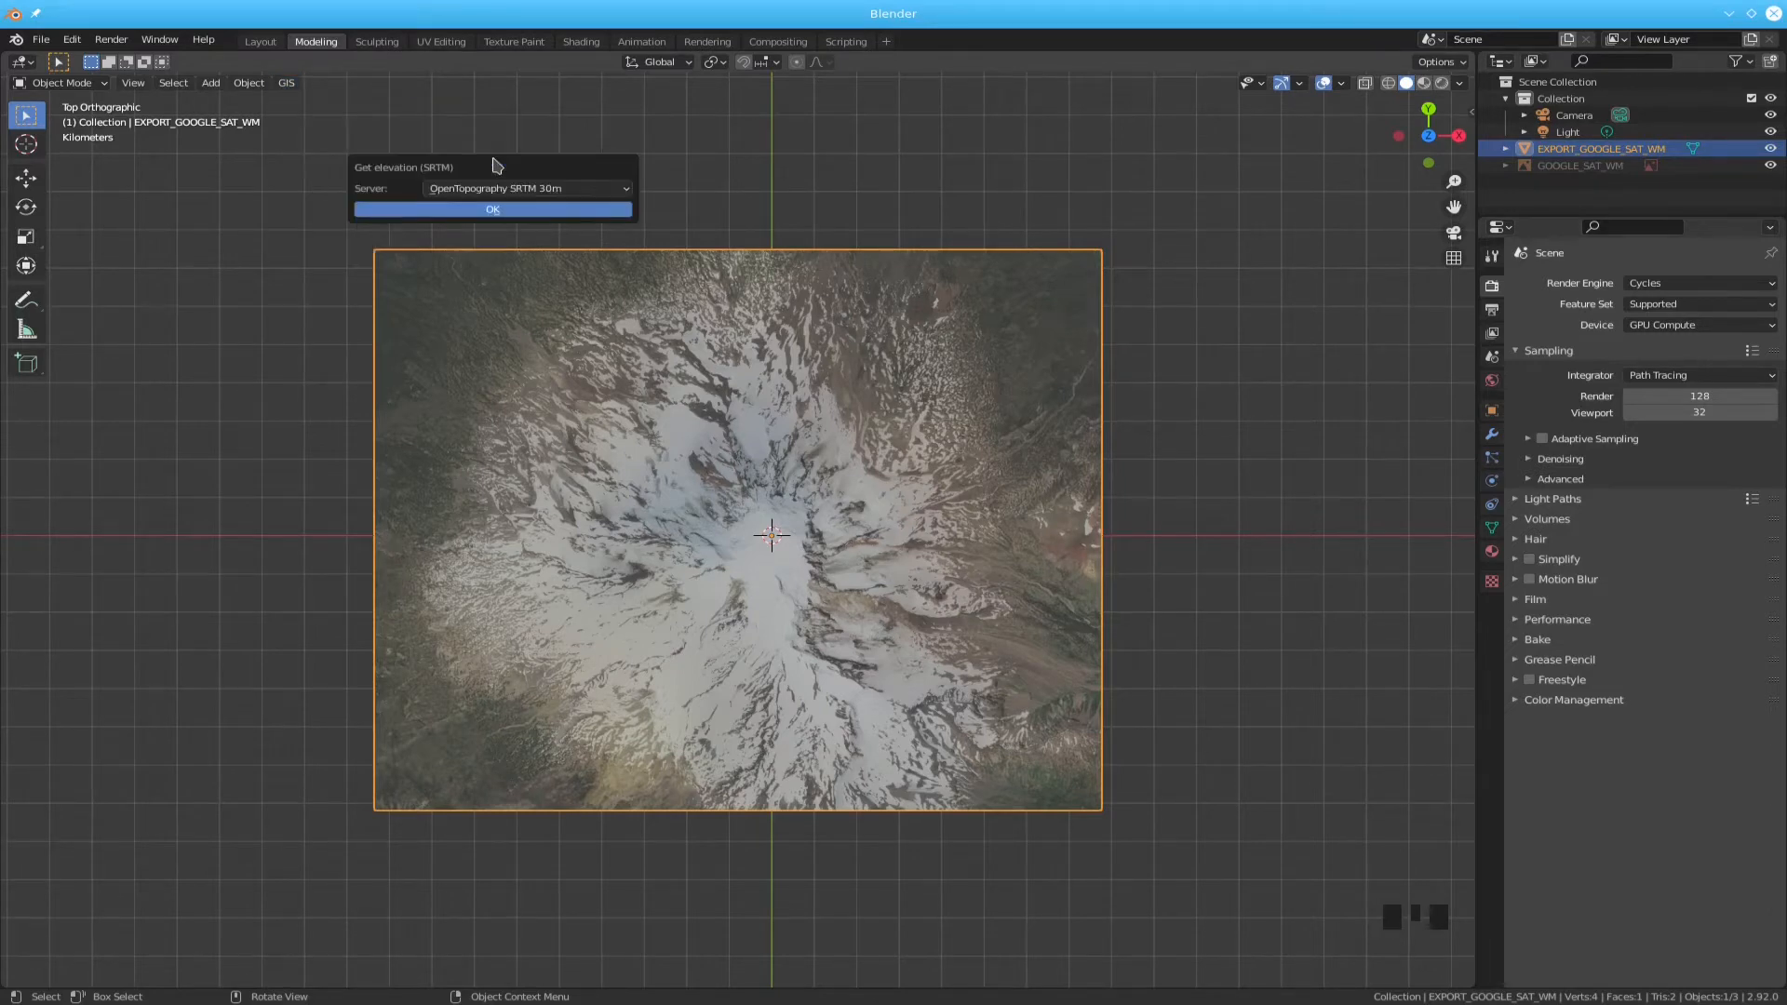
left_click(556, 190)
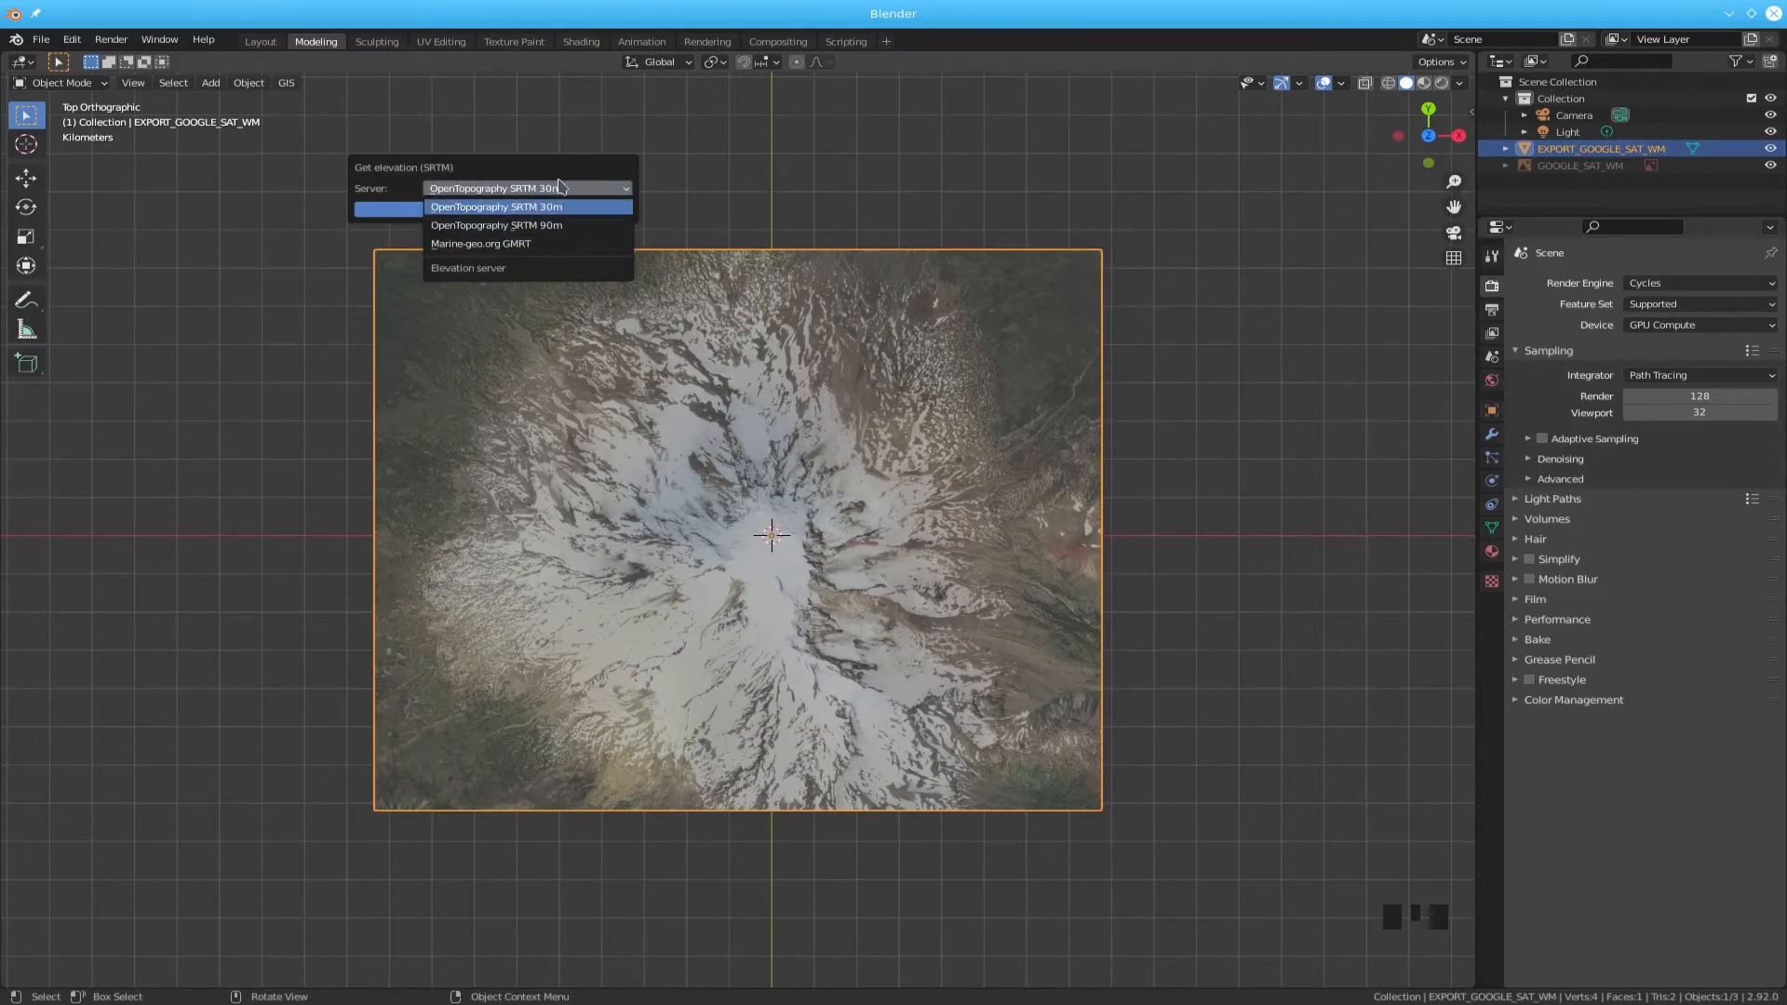
left_click(560, 191)
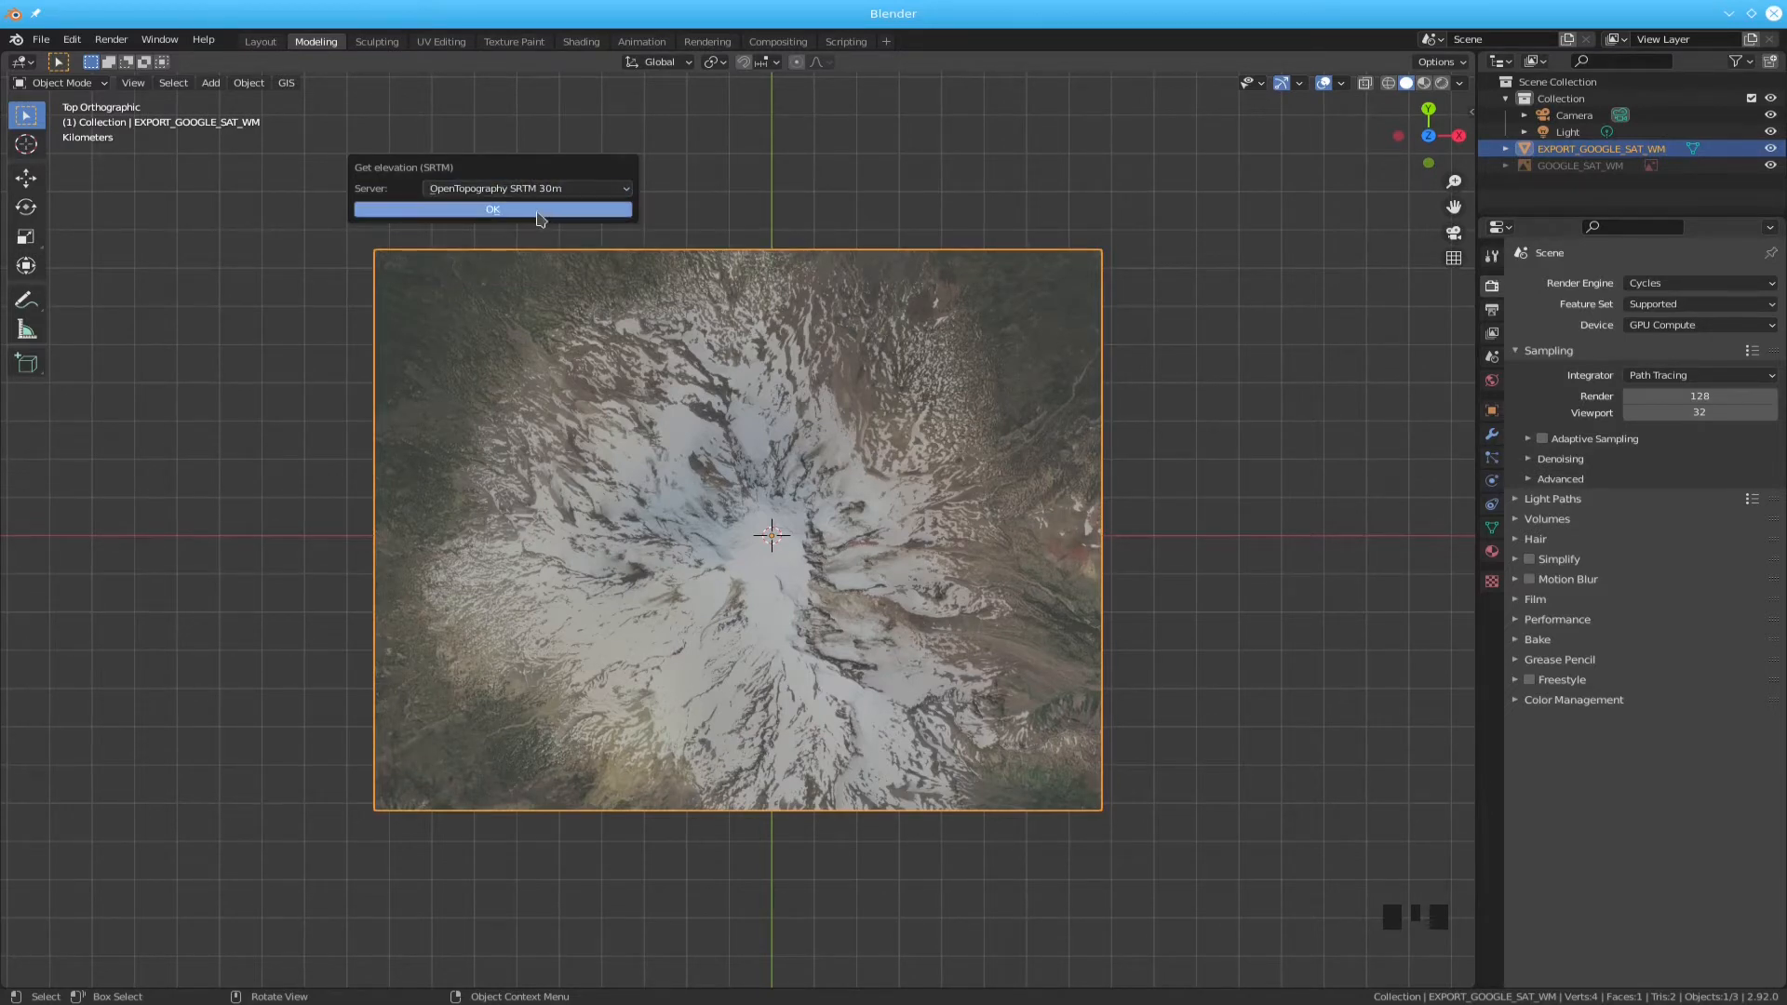
left_click(536, 210)
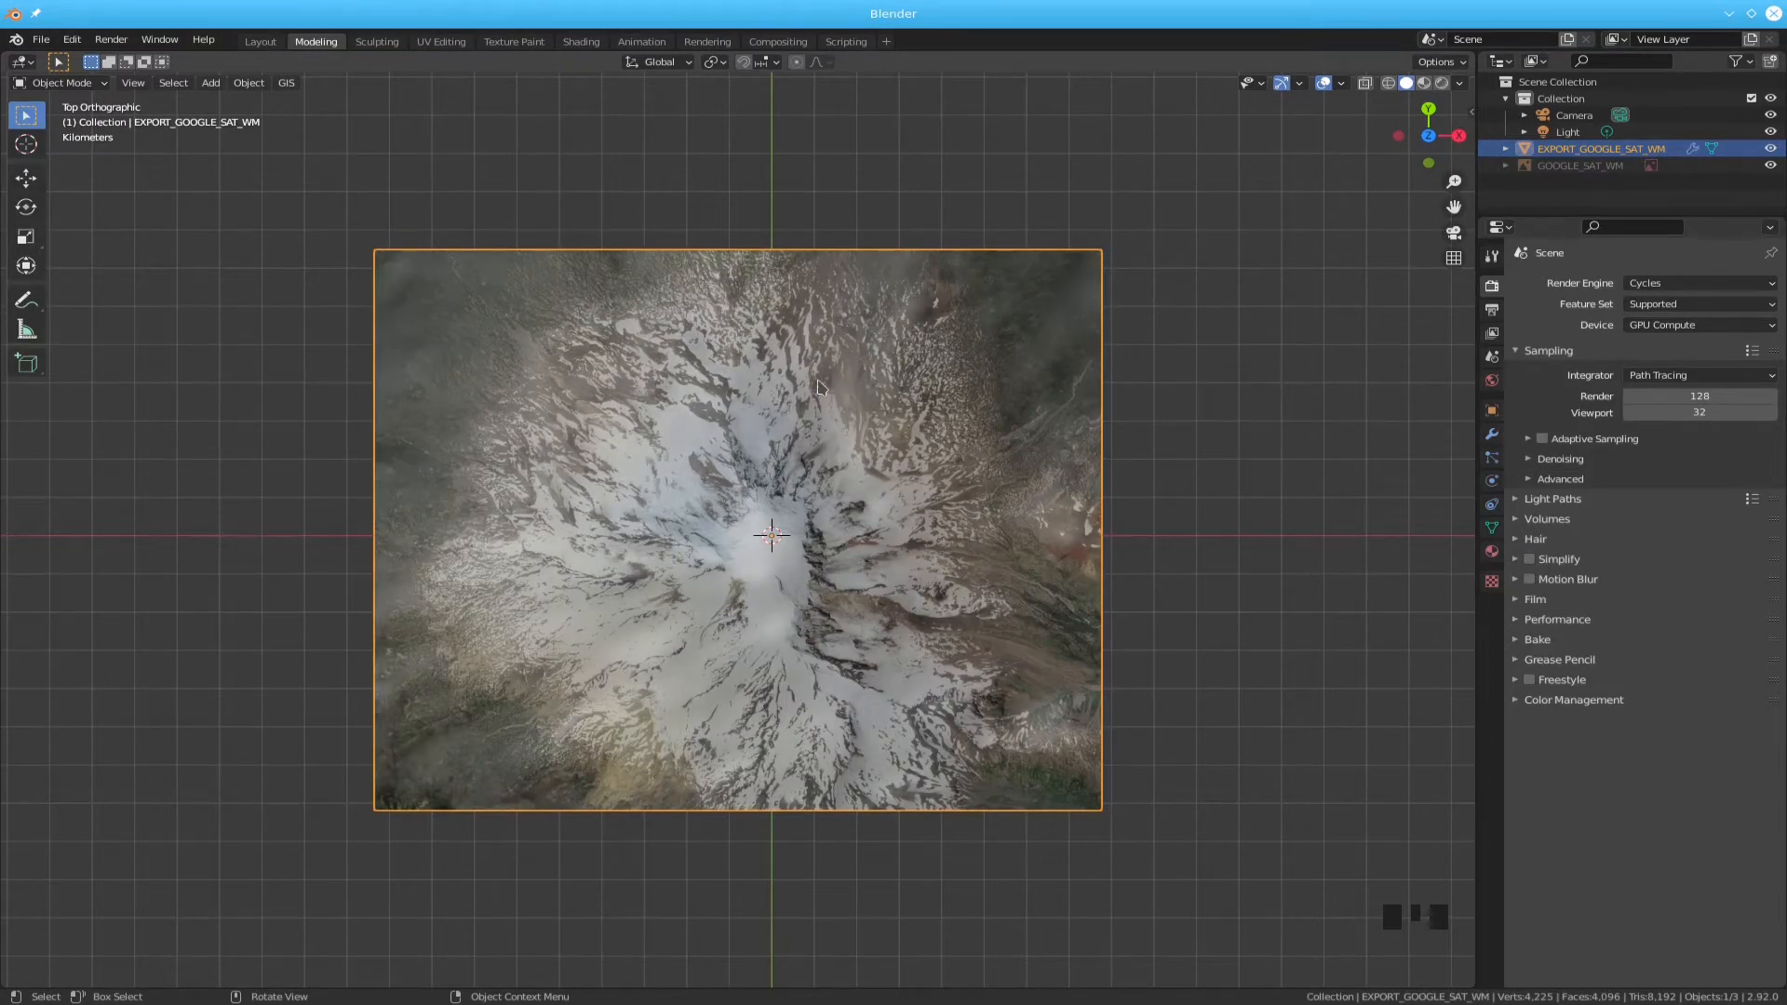
middle_click_drag(763, 452, 797, 511)
key("KP_7")
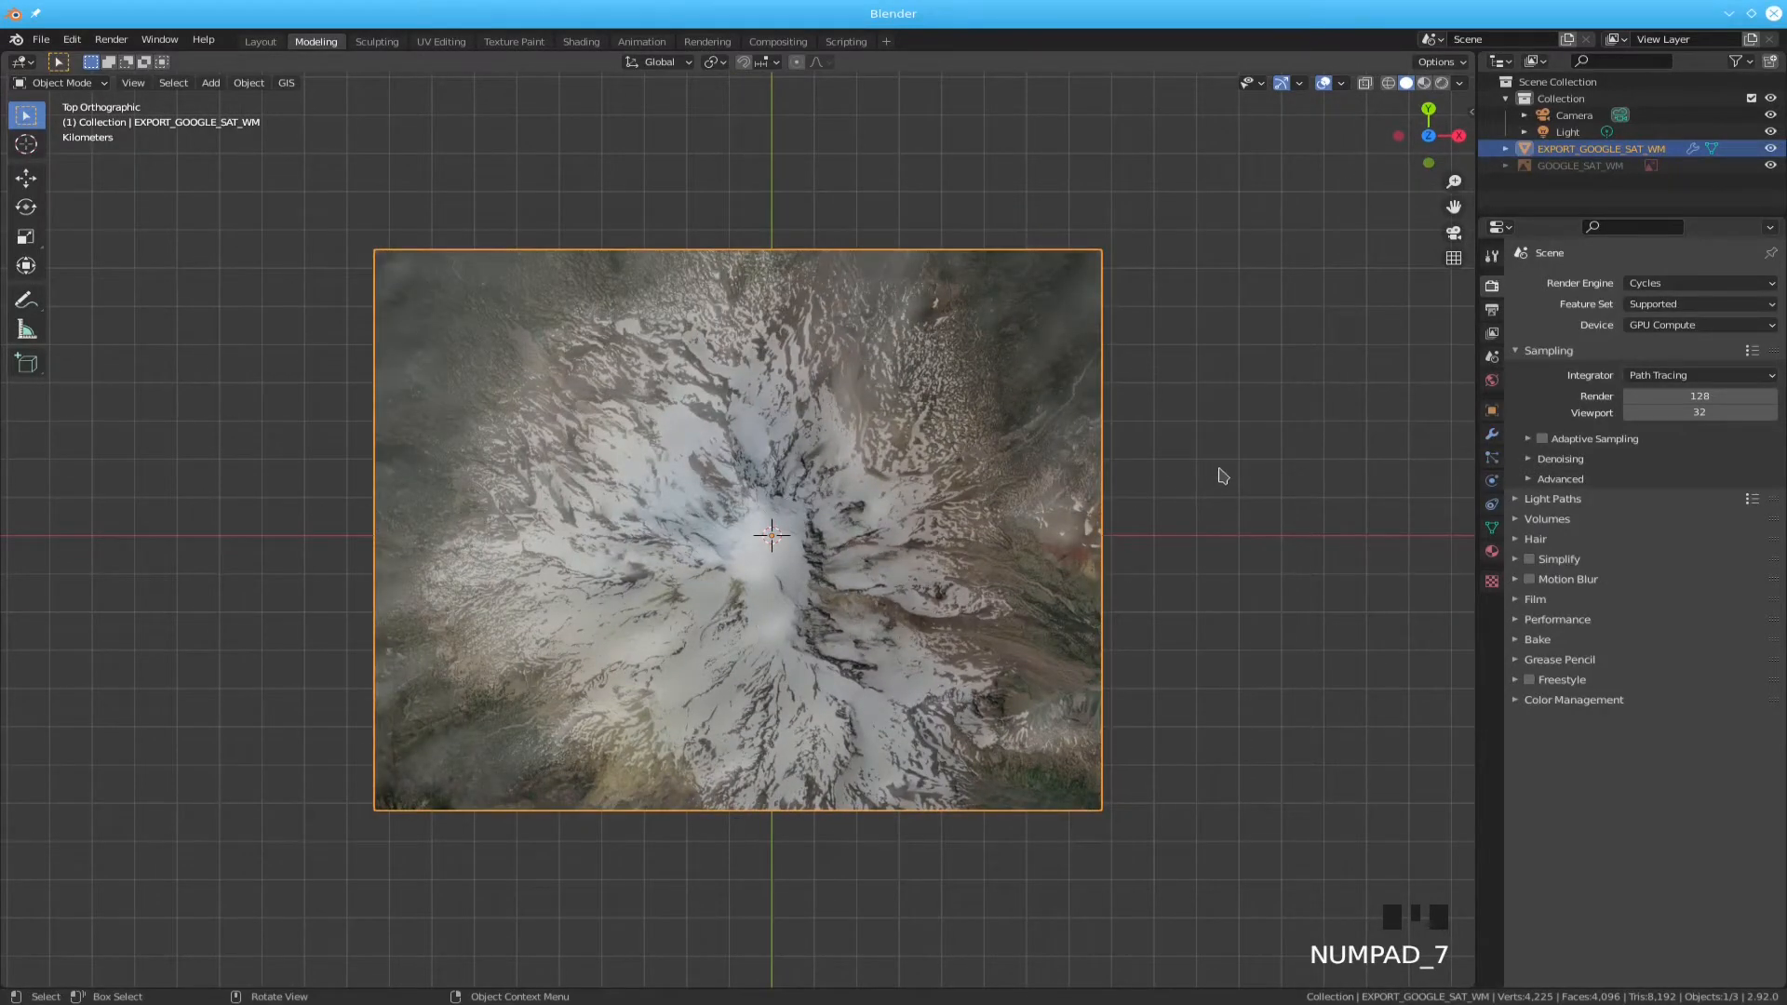
- Set the render level of the terrain's DEM subdivision modifier to 3 and apply the modifier
left_click(1492, 436)
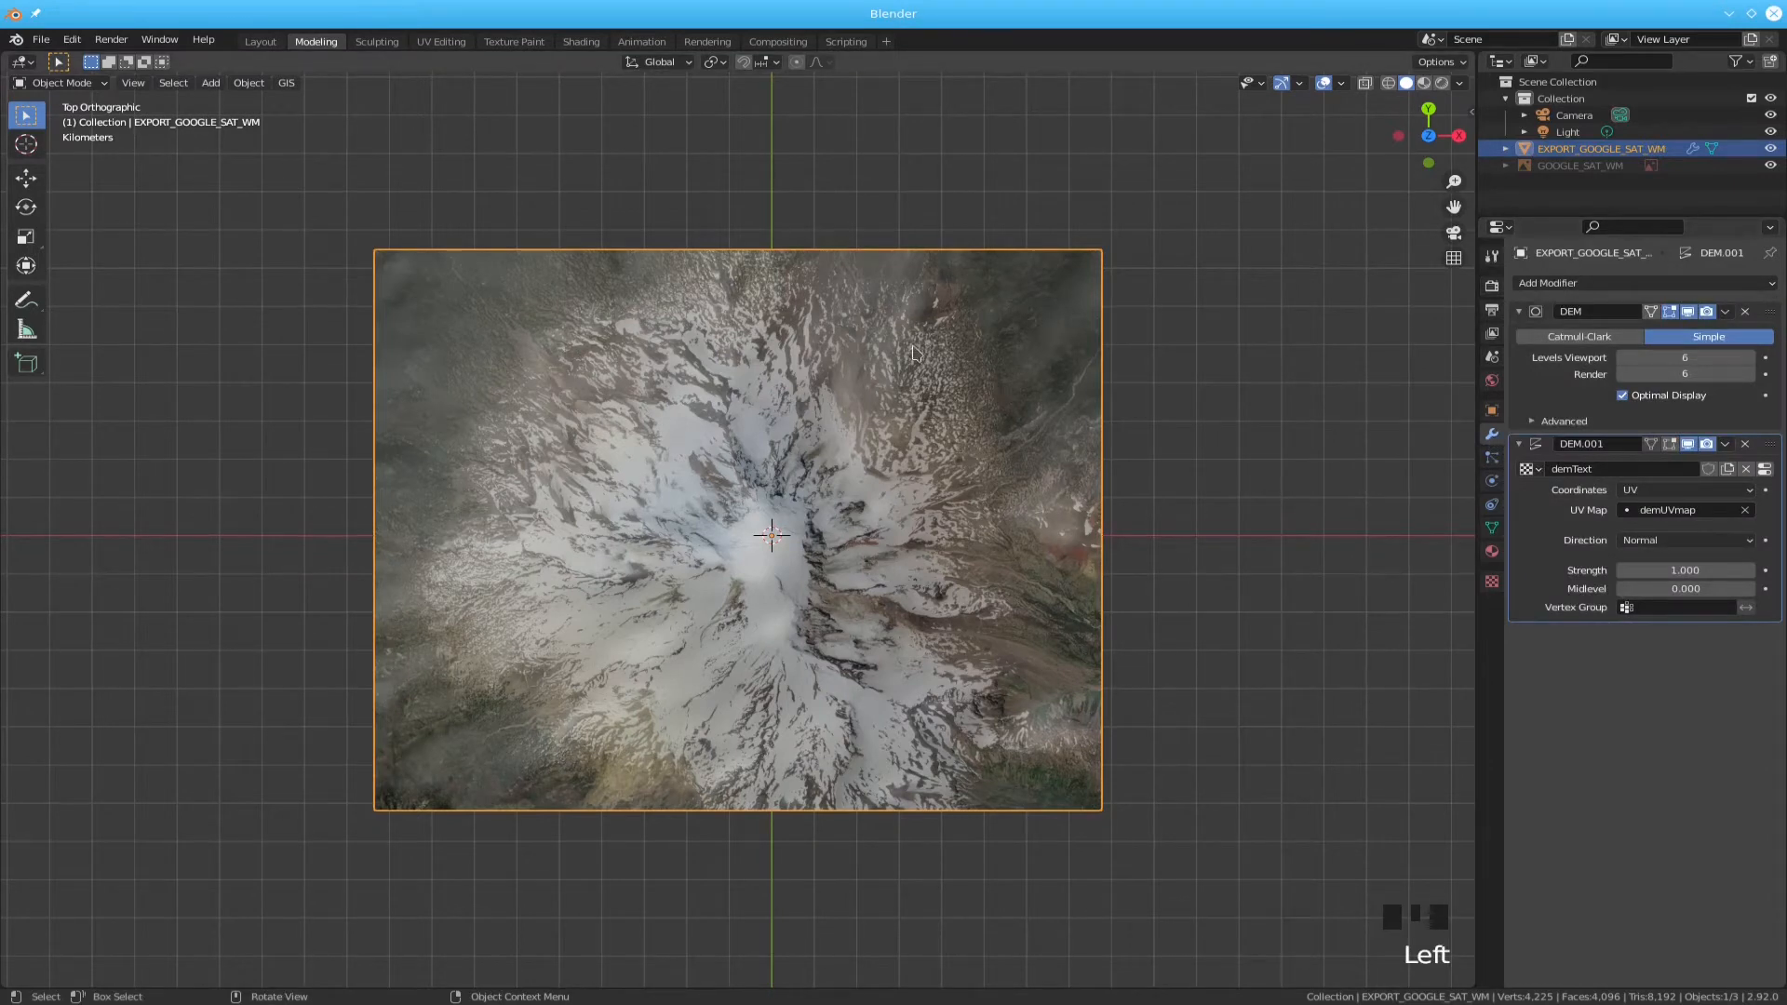
left_click(1701, 374)
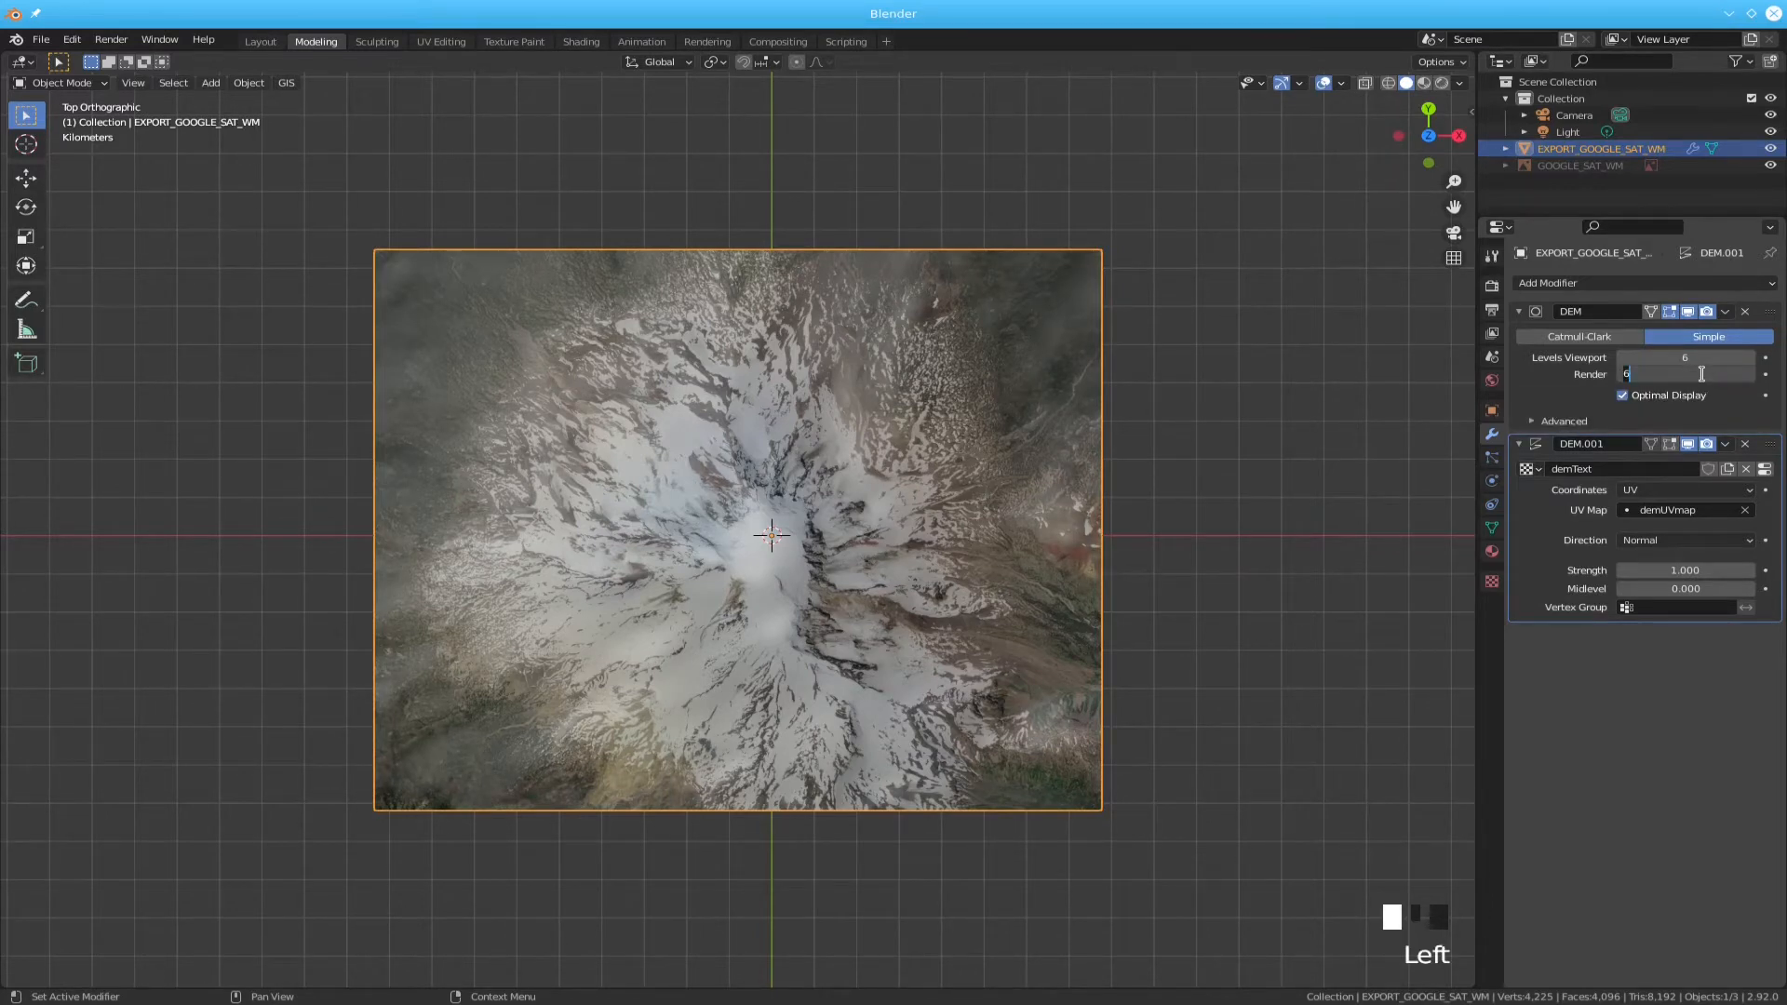
type("3")
key("Return")
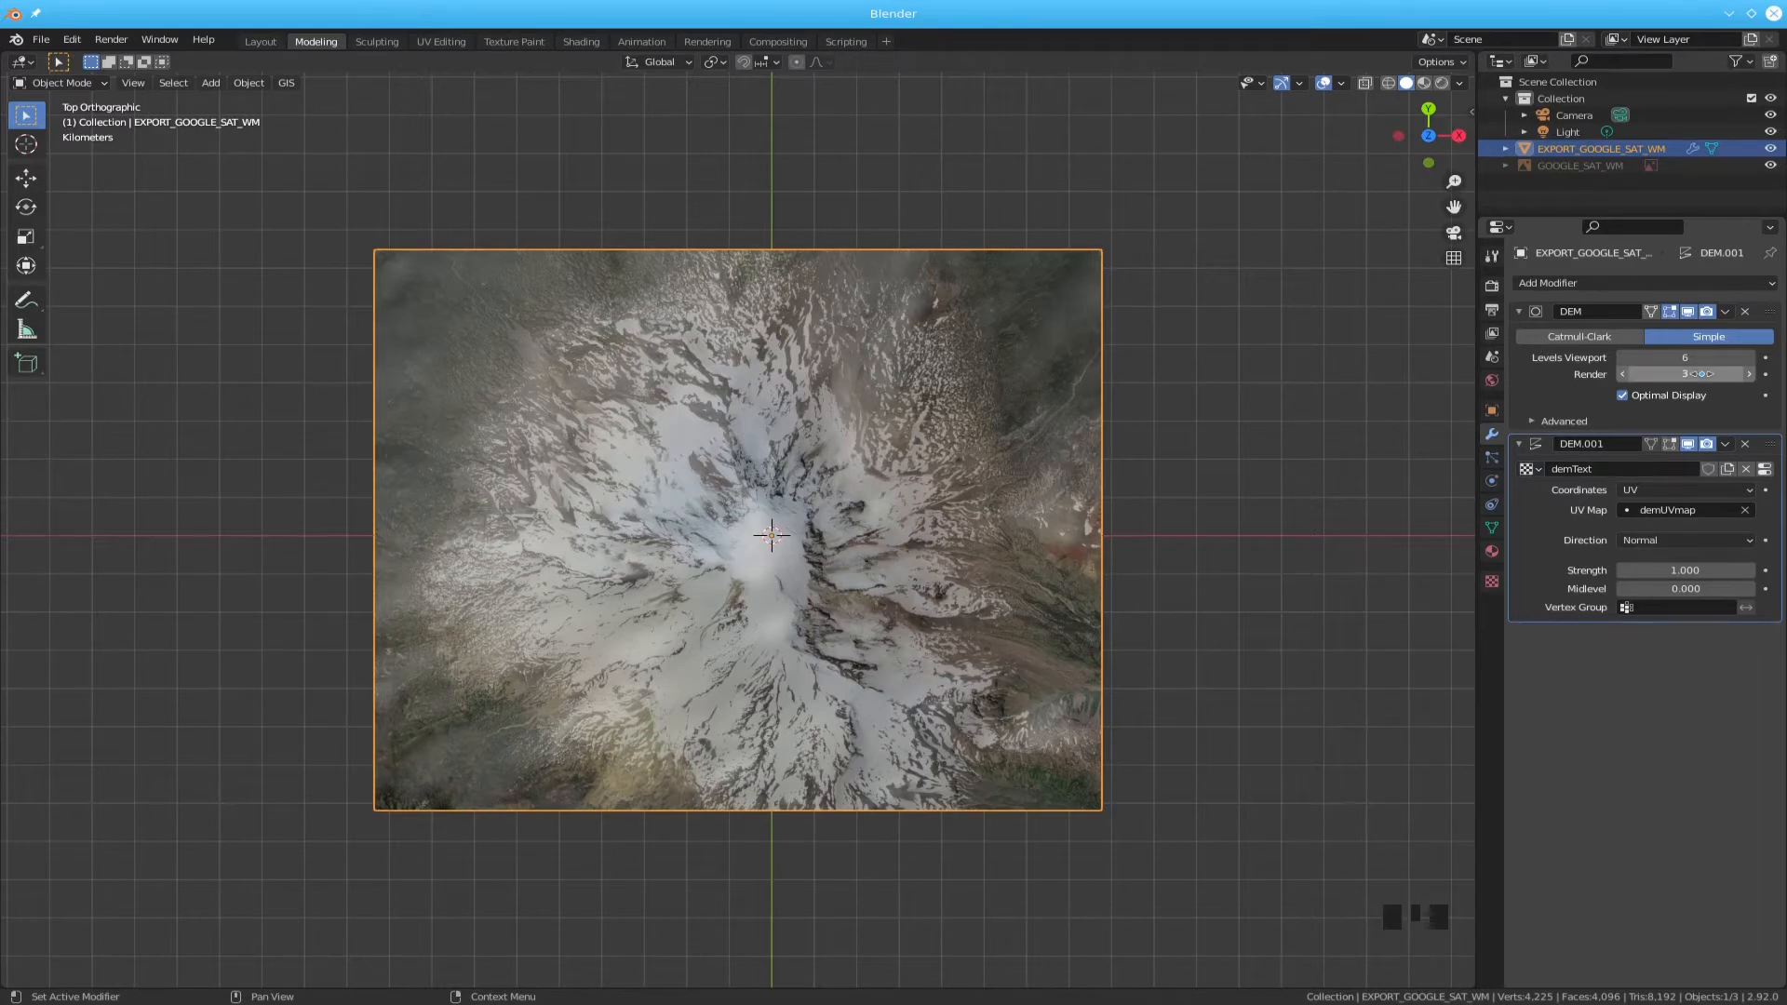
left_click(1725, 313)
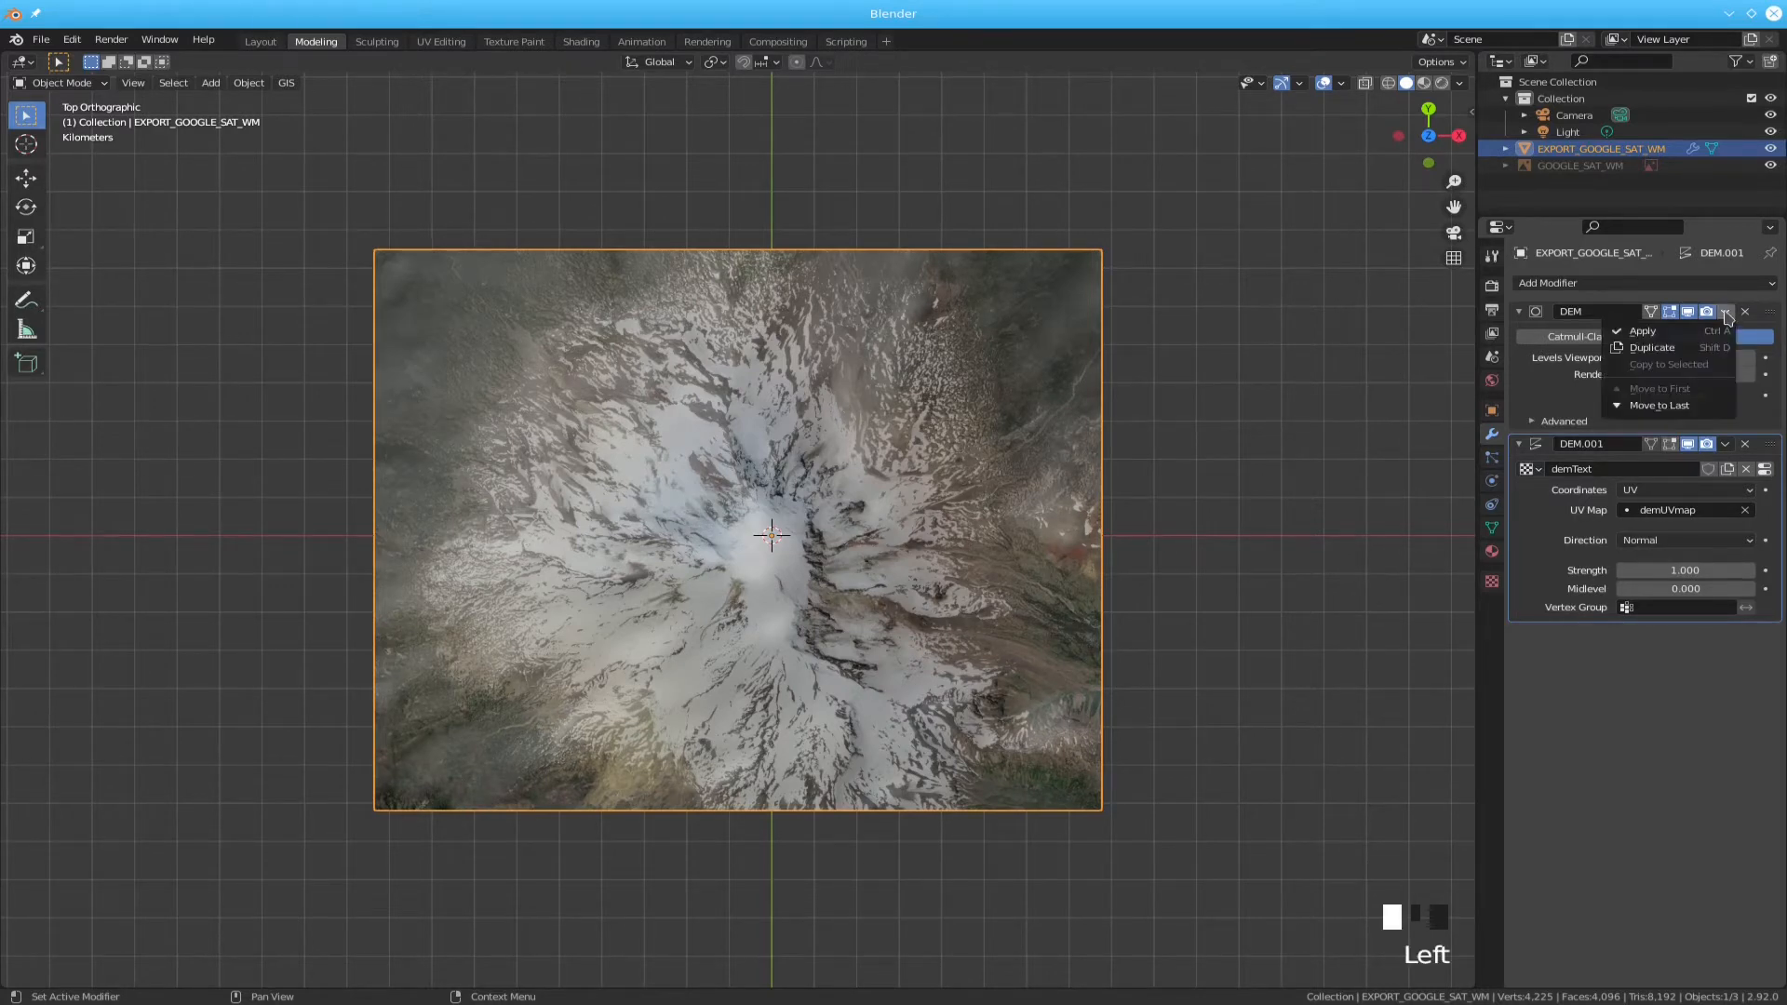
left_click(1685, 341)
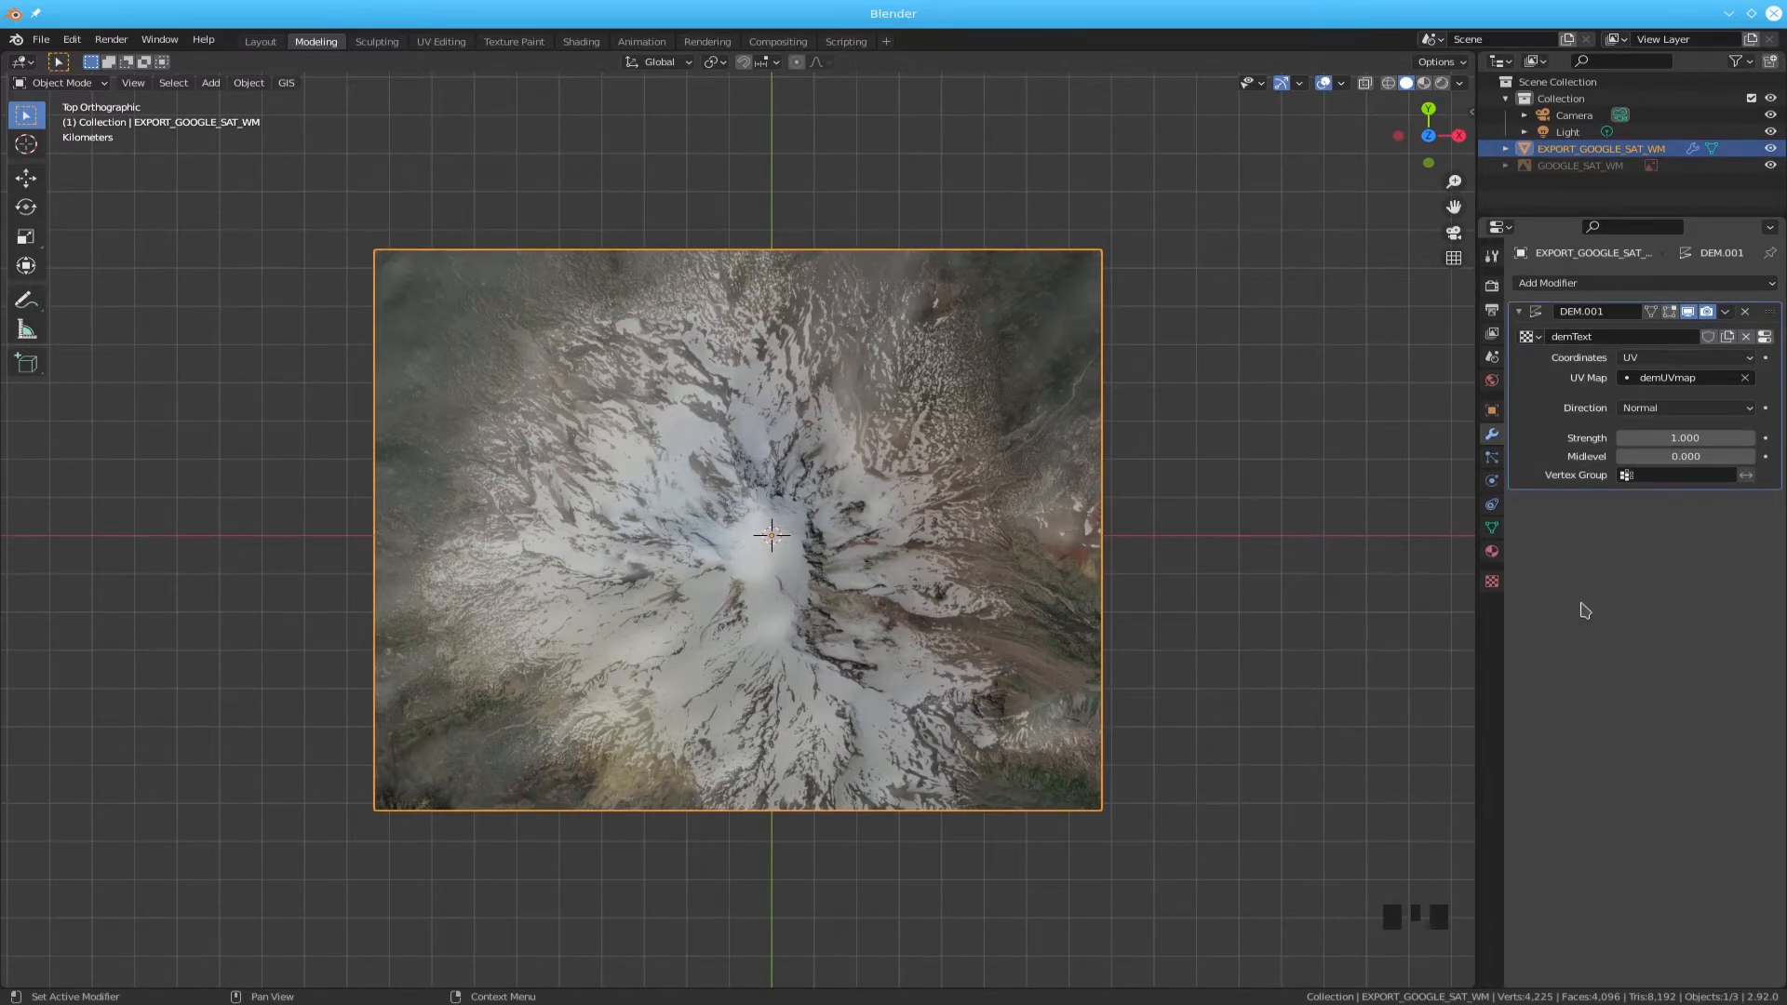
- Apply the DEM.001 displacement modifier to the terrain, check the relief at an angle, and return to the top view
left_click(1727, 316)
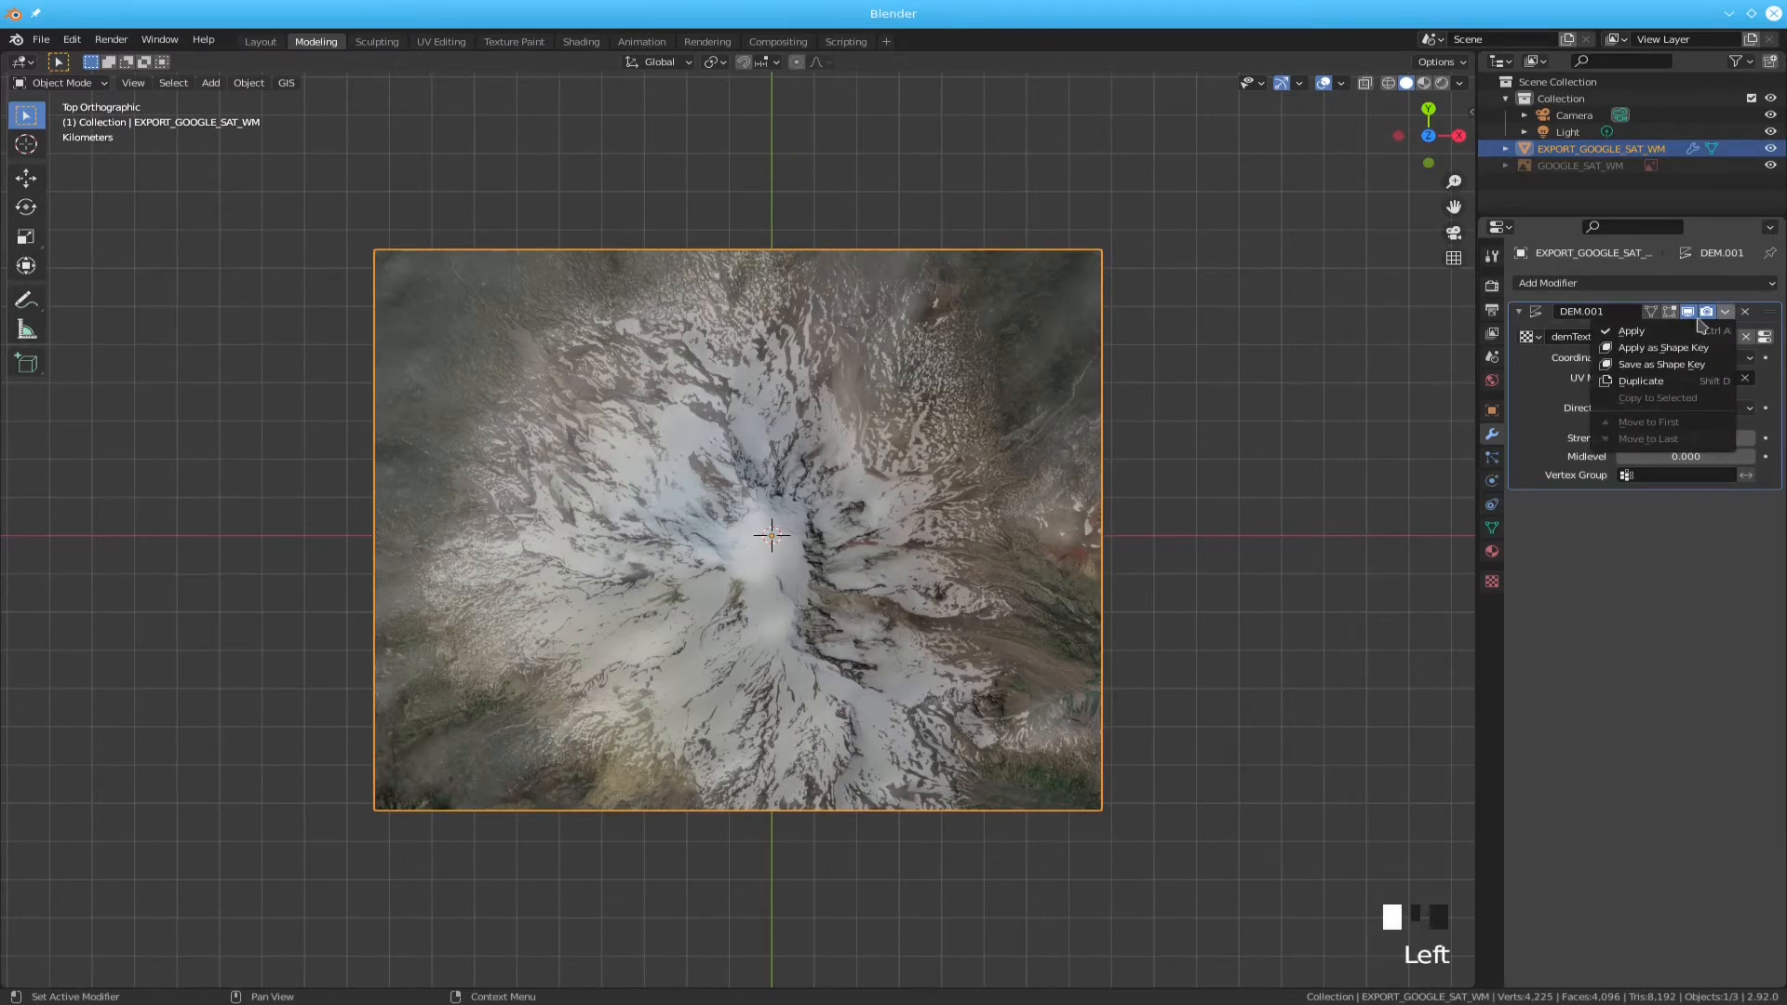
left_click(1672, 335)
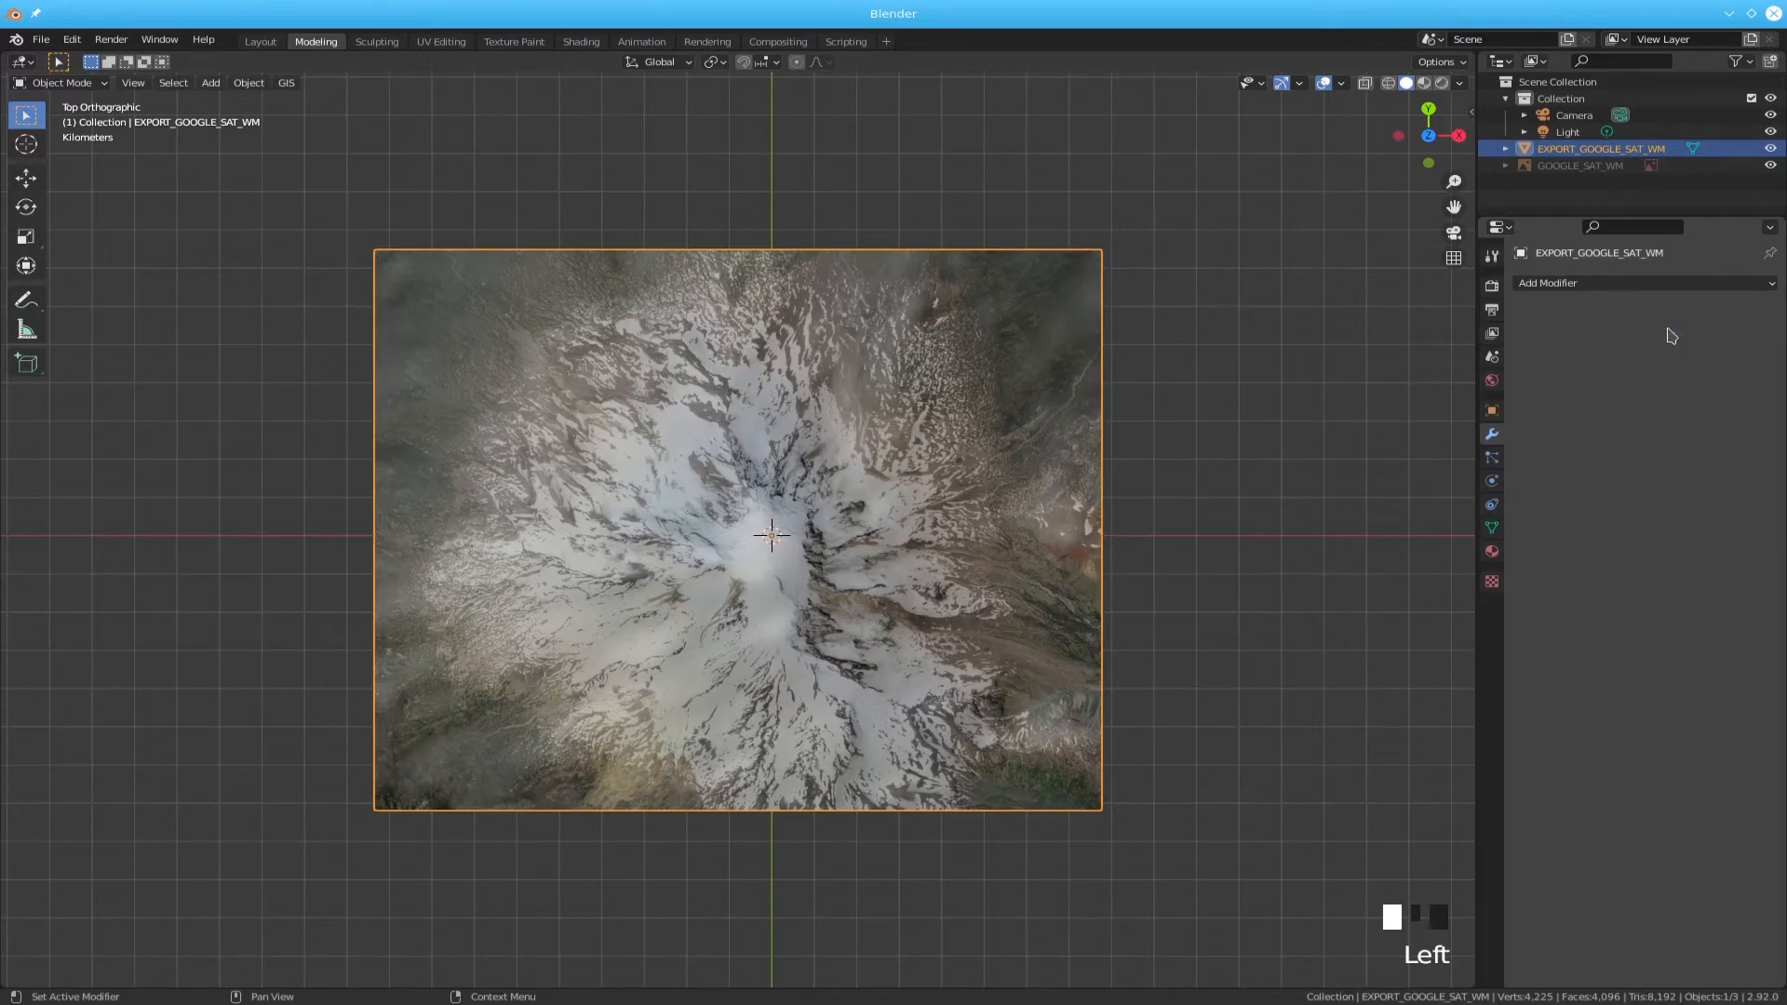
left_click(979, 479)
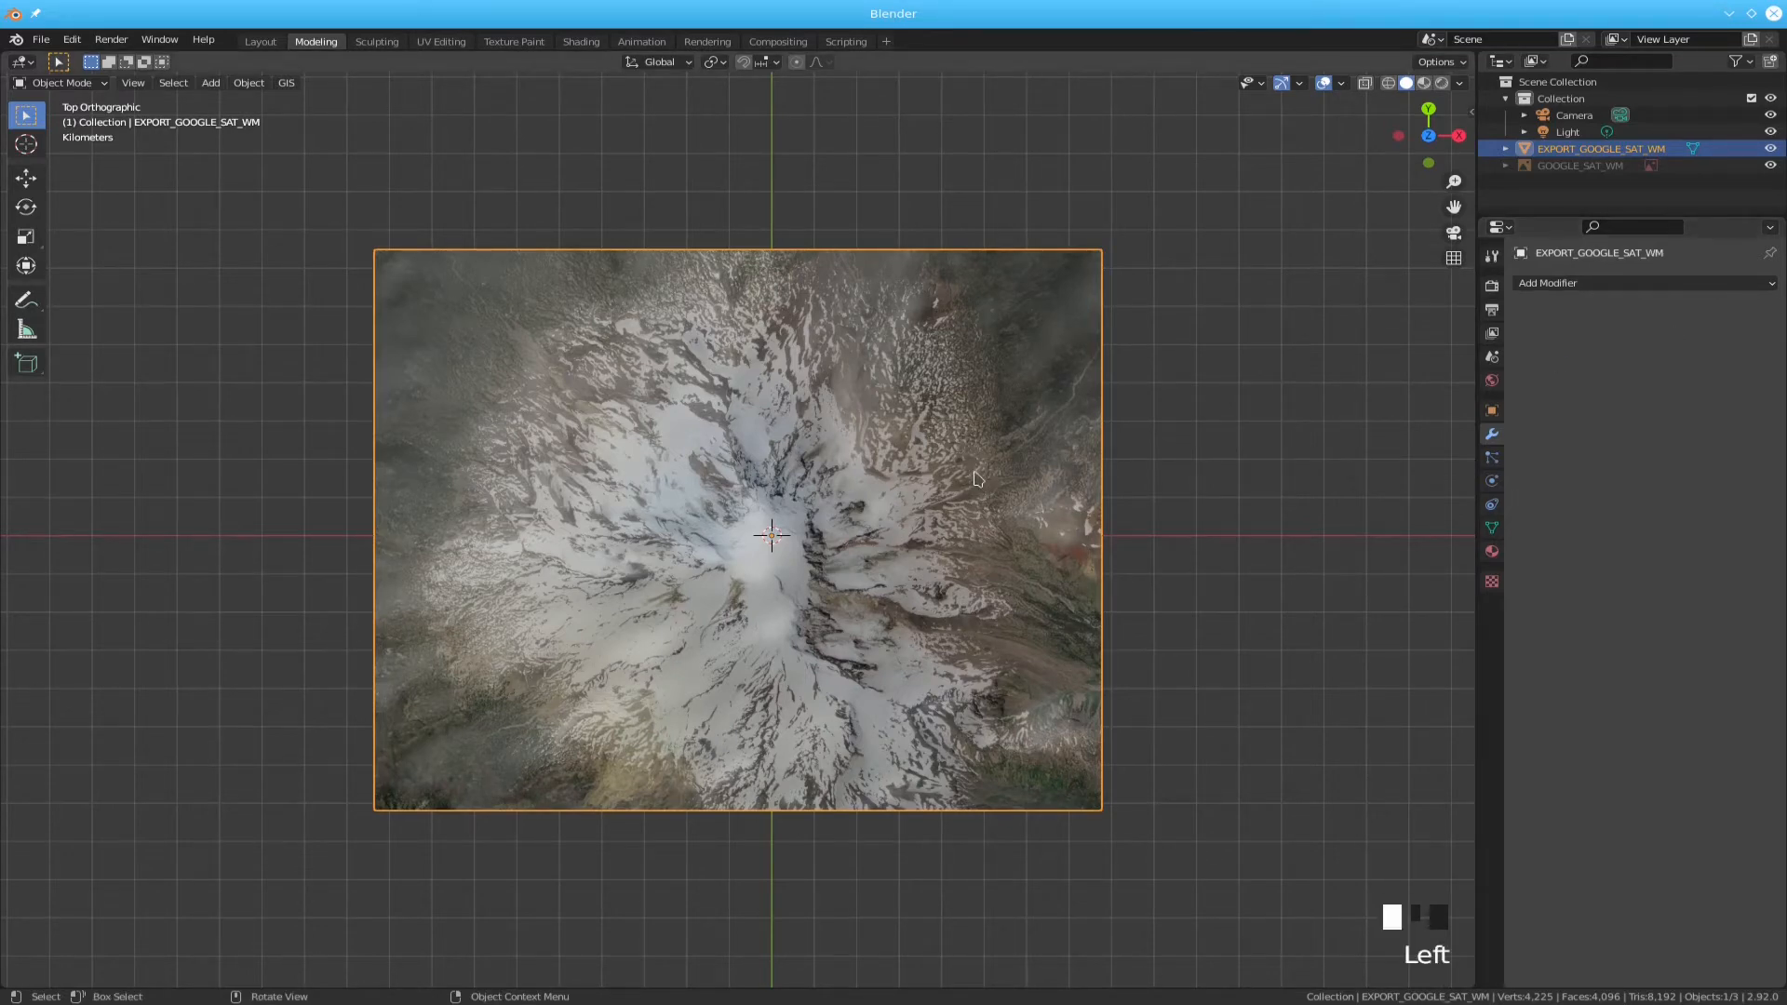
middle_click_drag(985, 556, 975, 494)
key("KP_7")
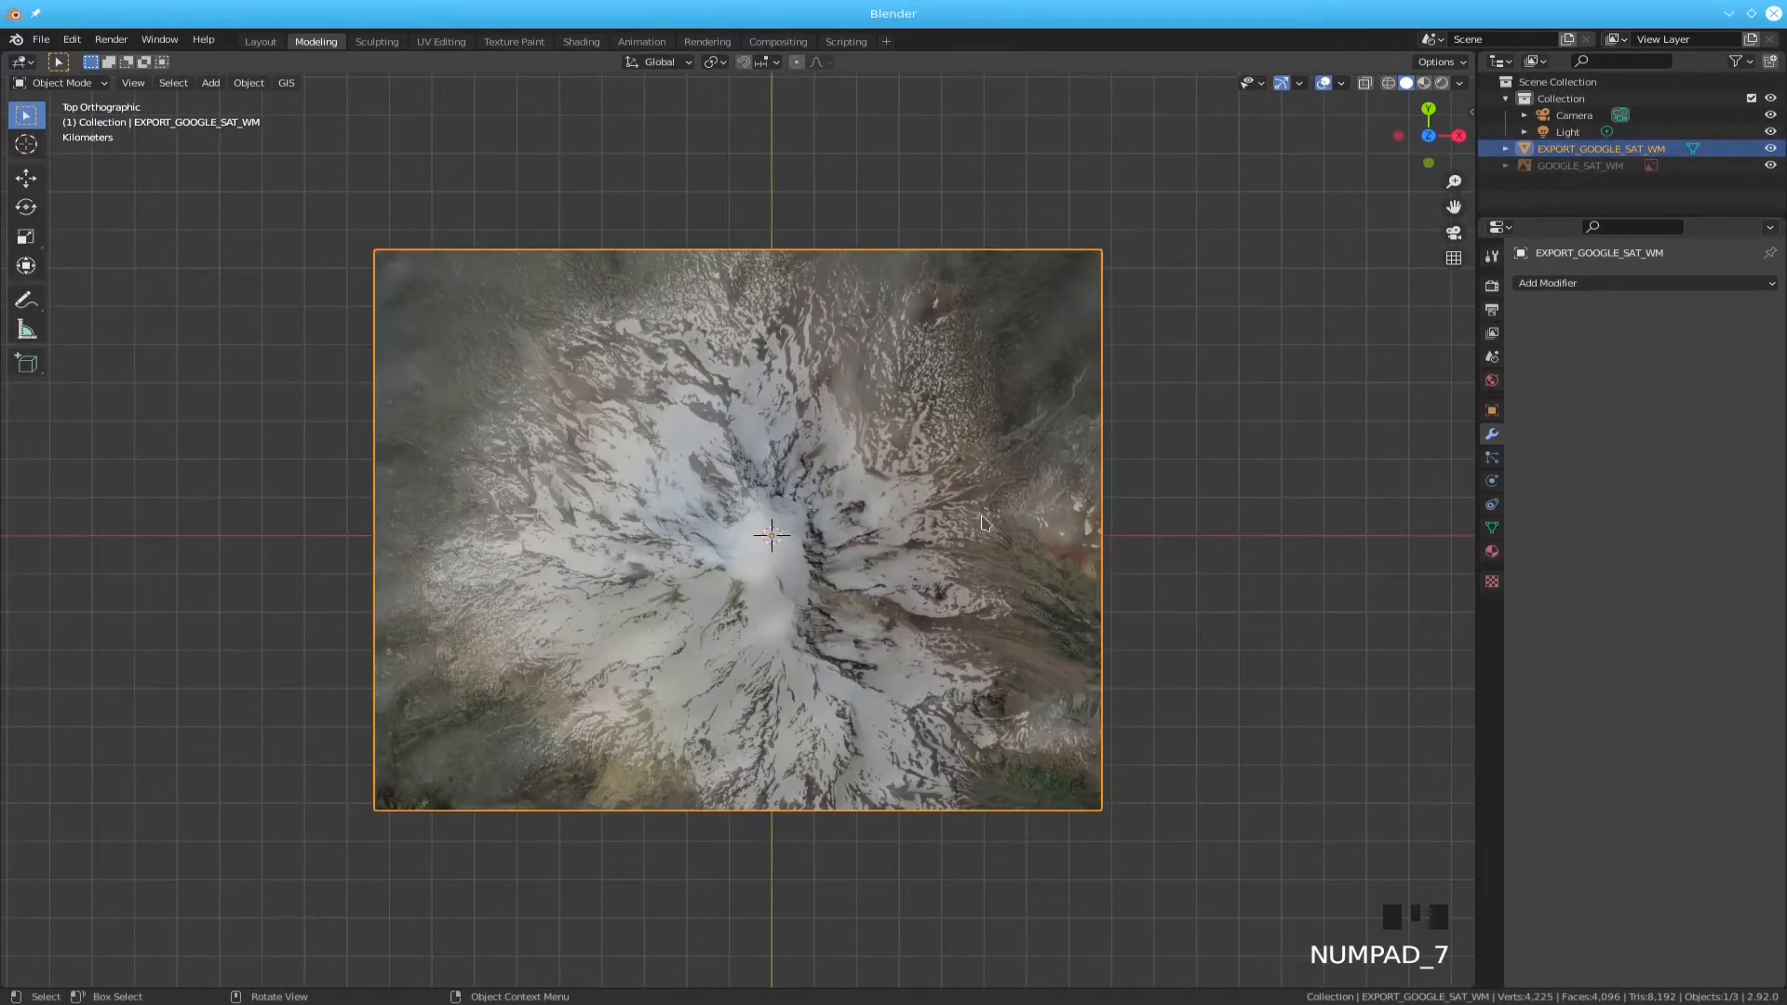
- Save the scene over the existing MtStHelens.blend in the GIS folder
key("ctrl")
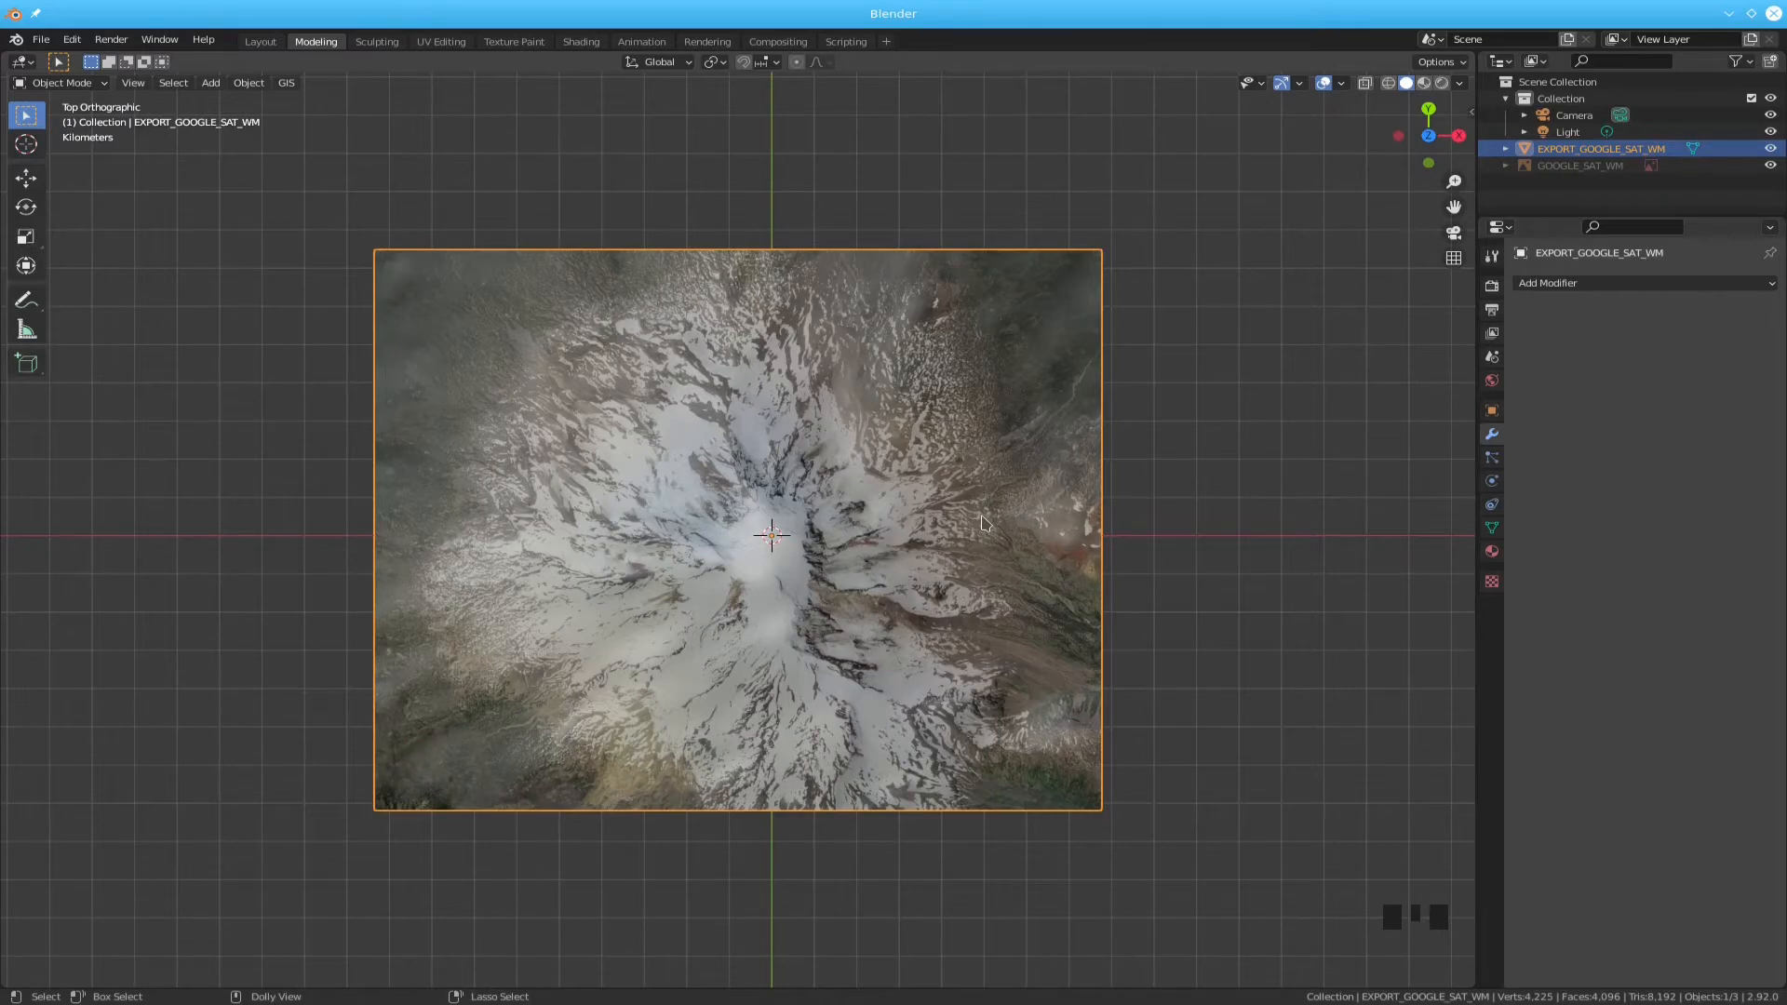
key("ctrl+shift+s")
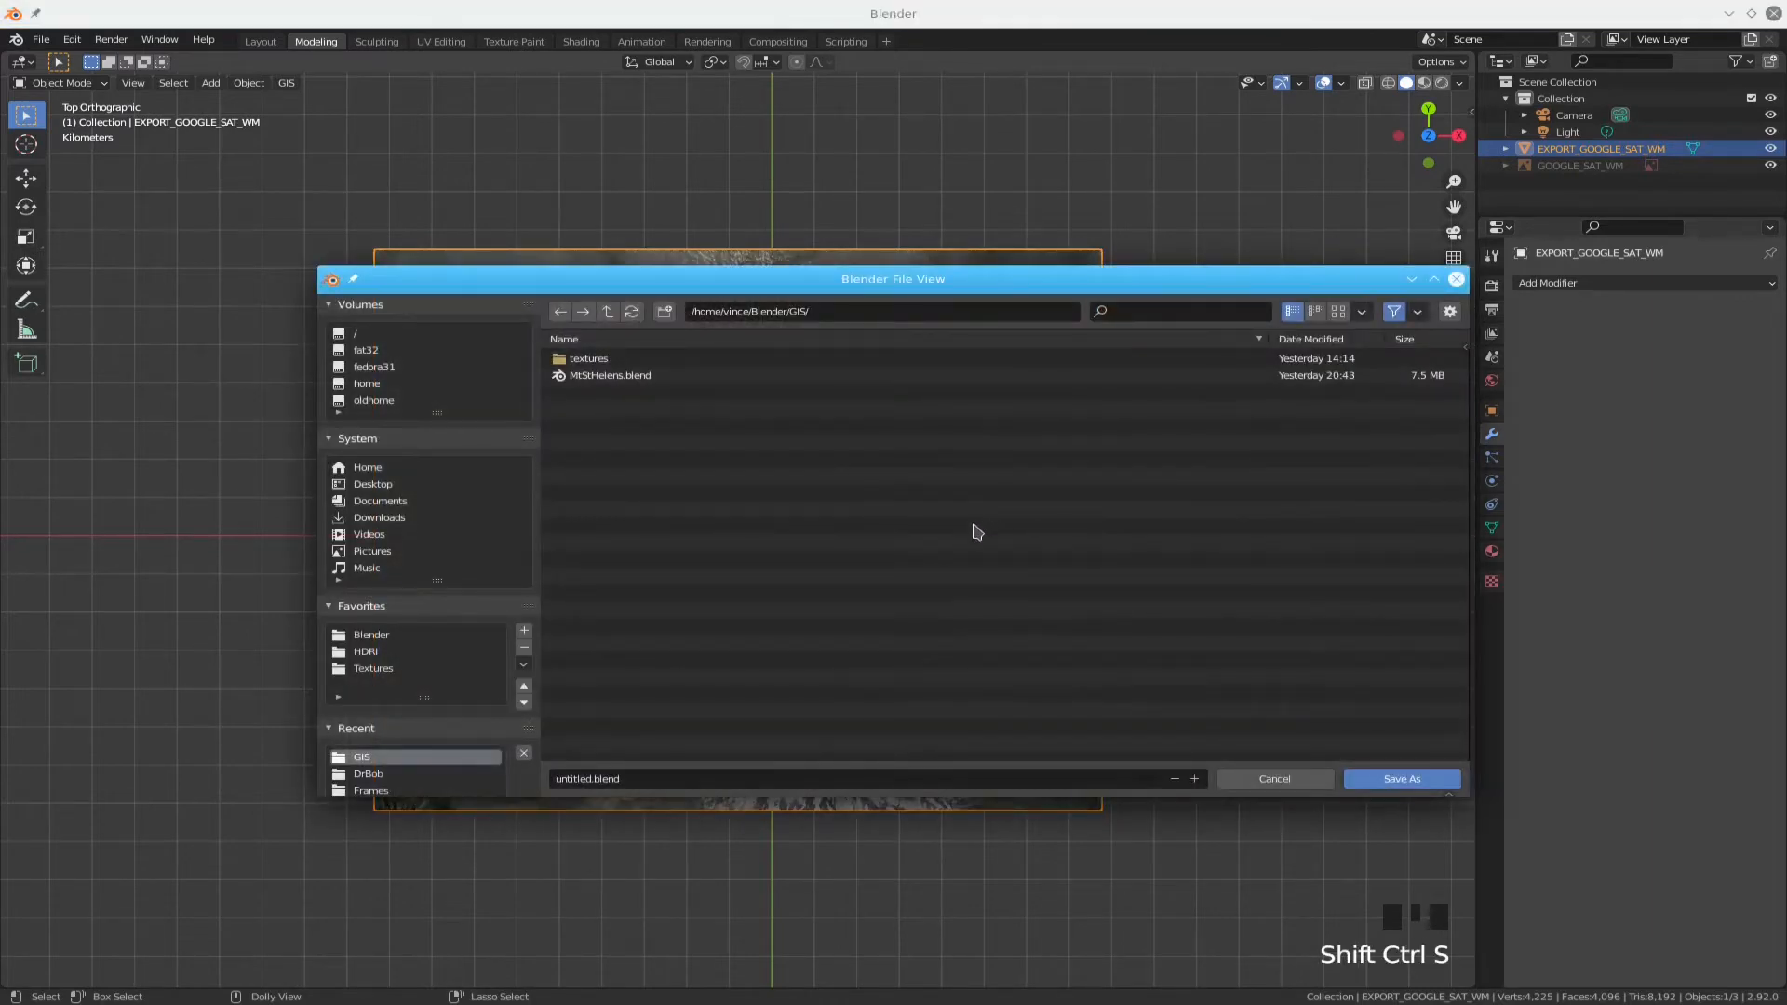
left_click(662, 380)
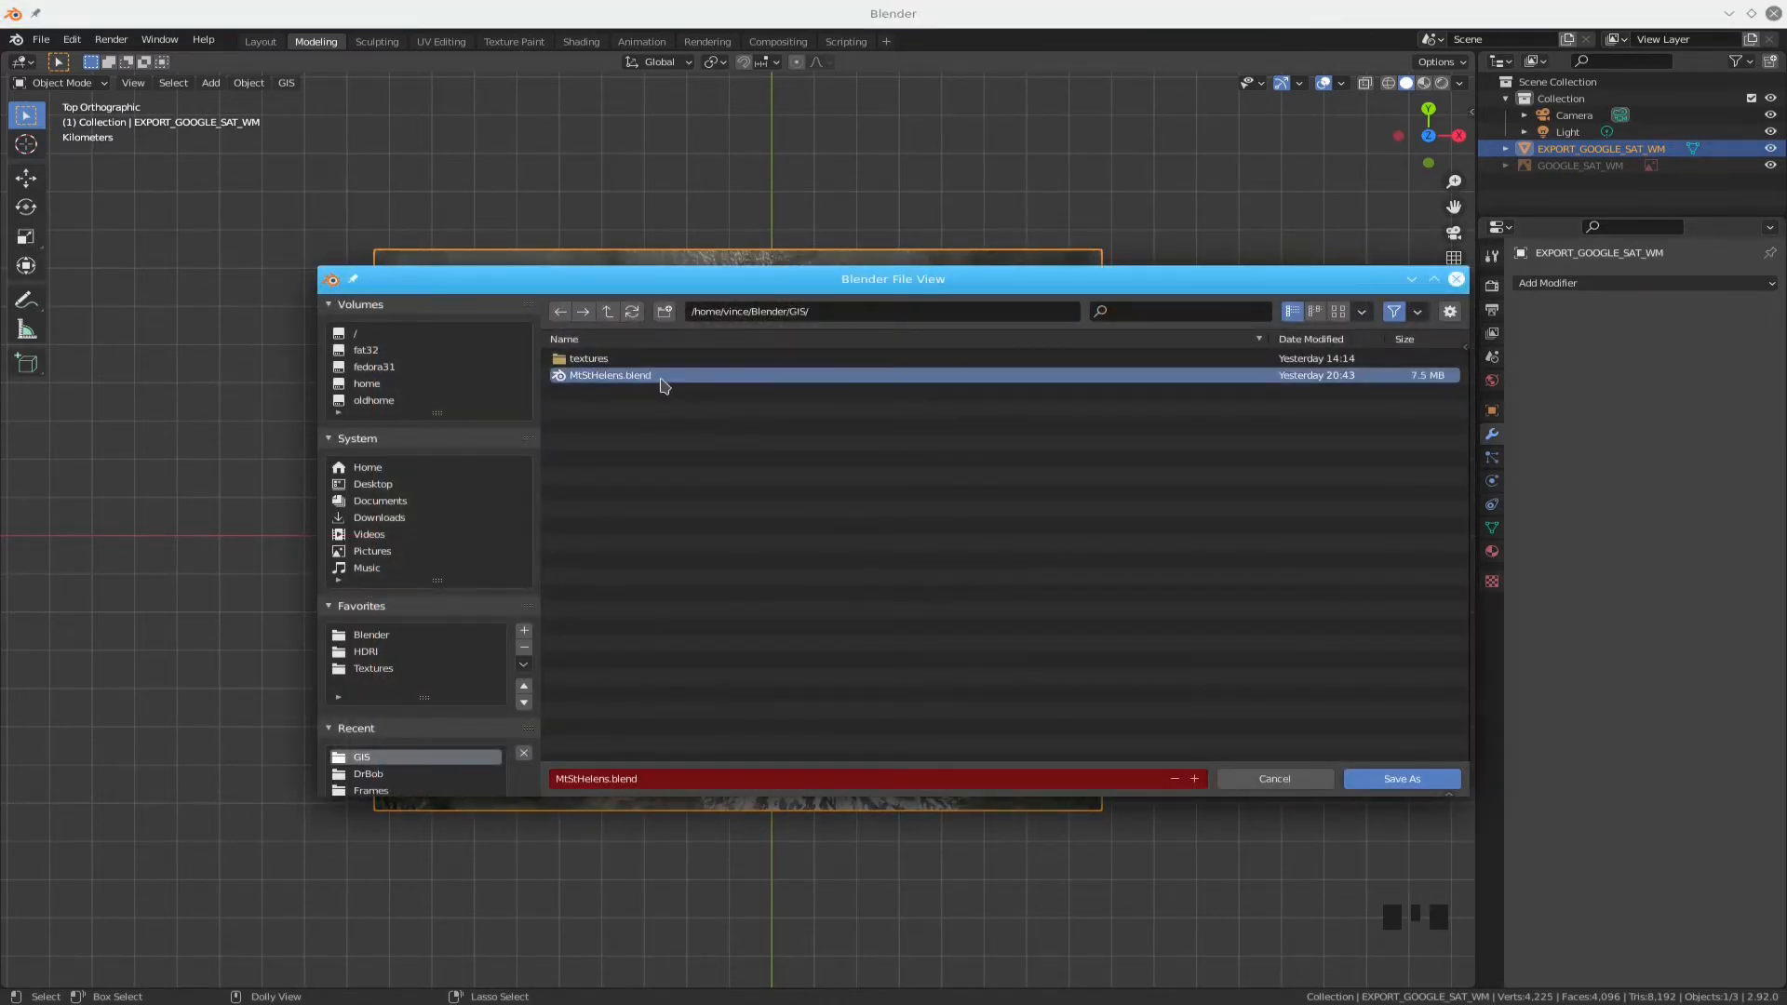
left_click(1403, 780)
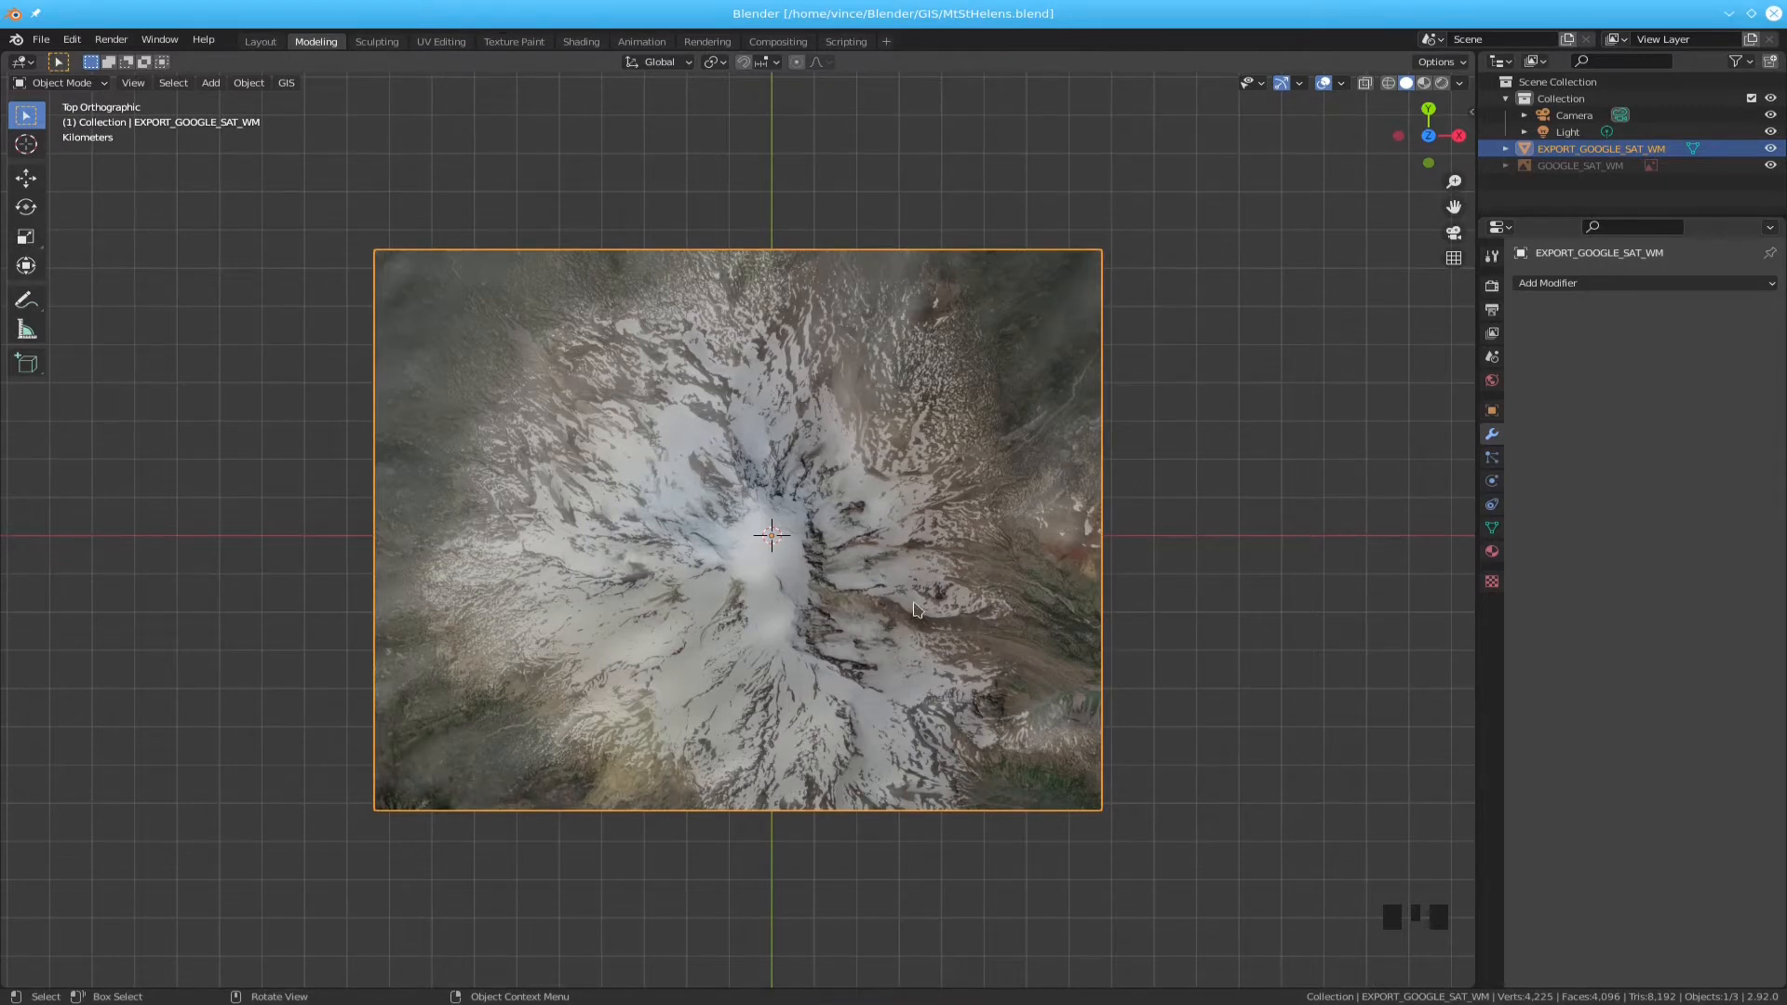
- Set the terrain's scale to 0.01 on X, Y and Z and frame it in the view
key("n")
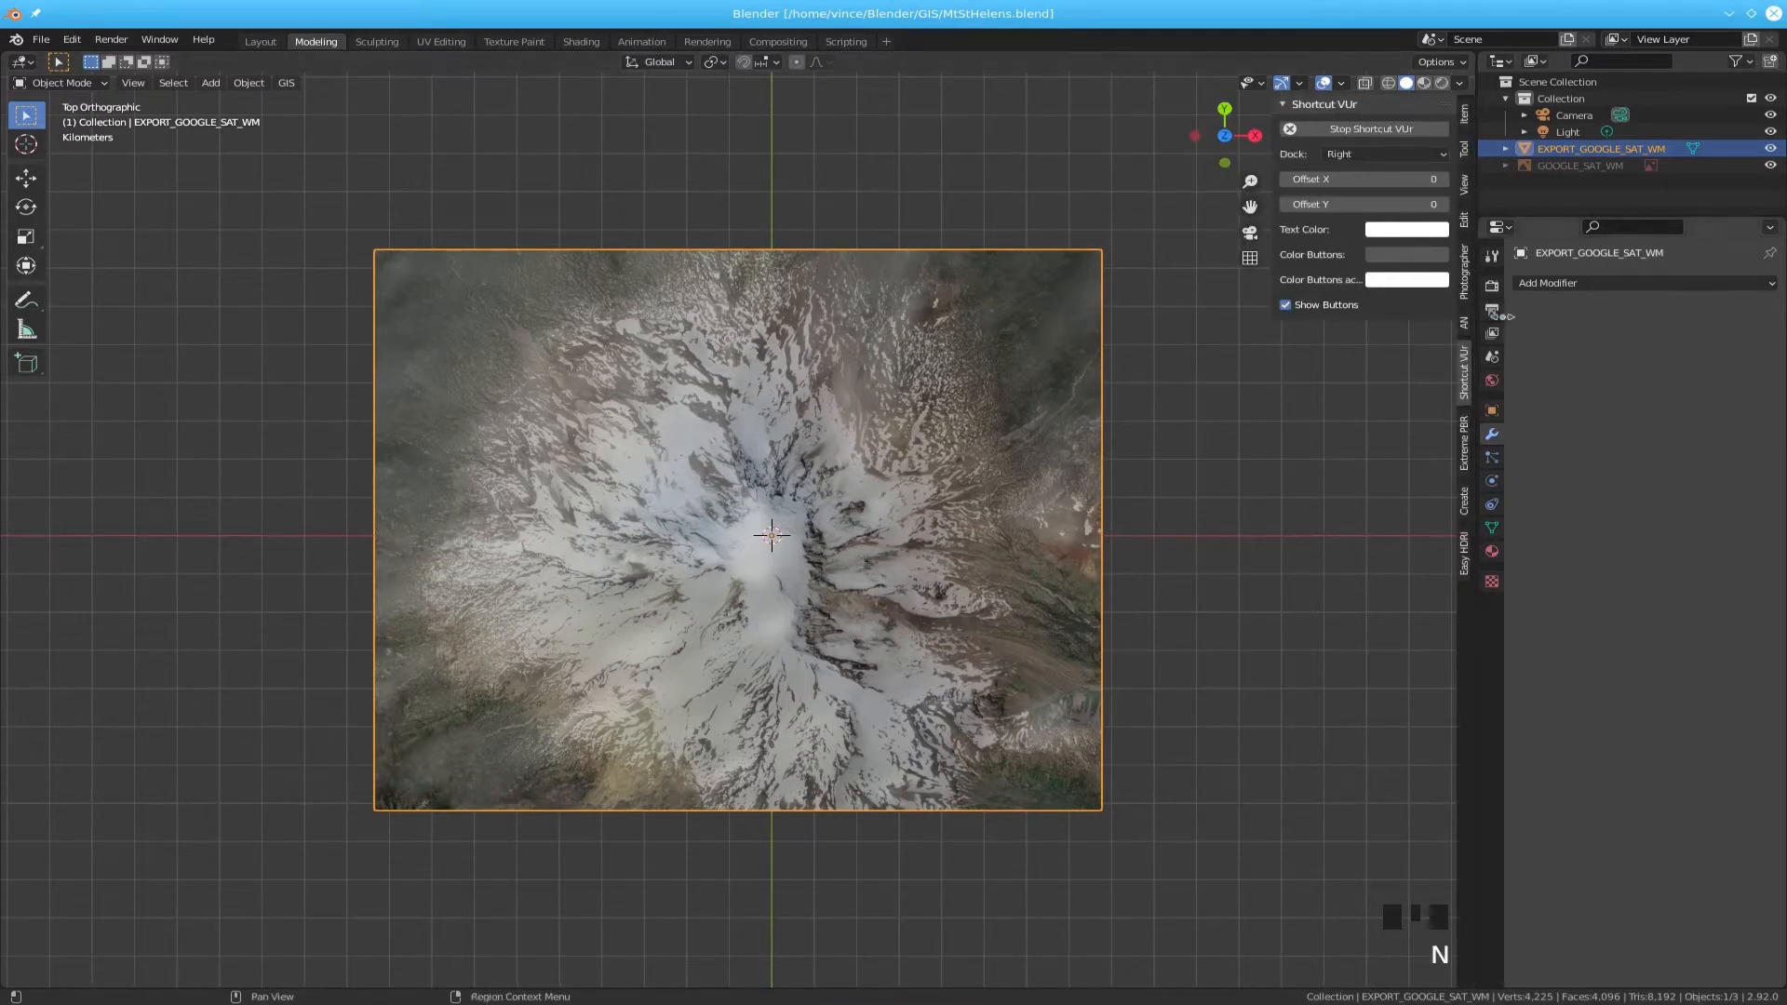
left_click(1465, 114)
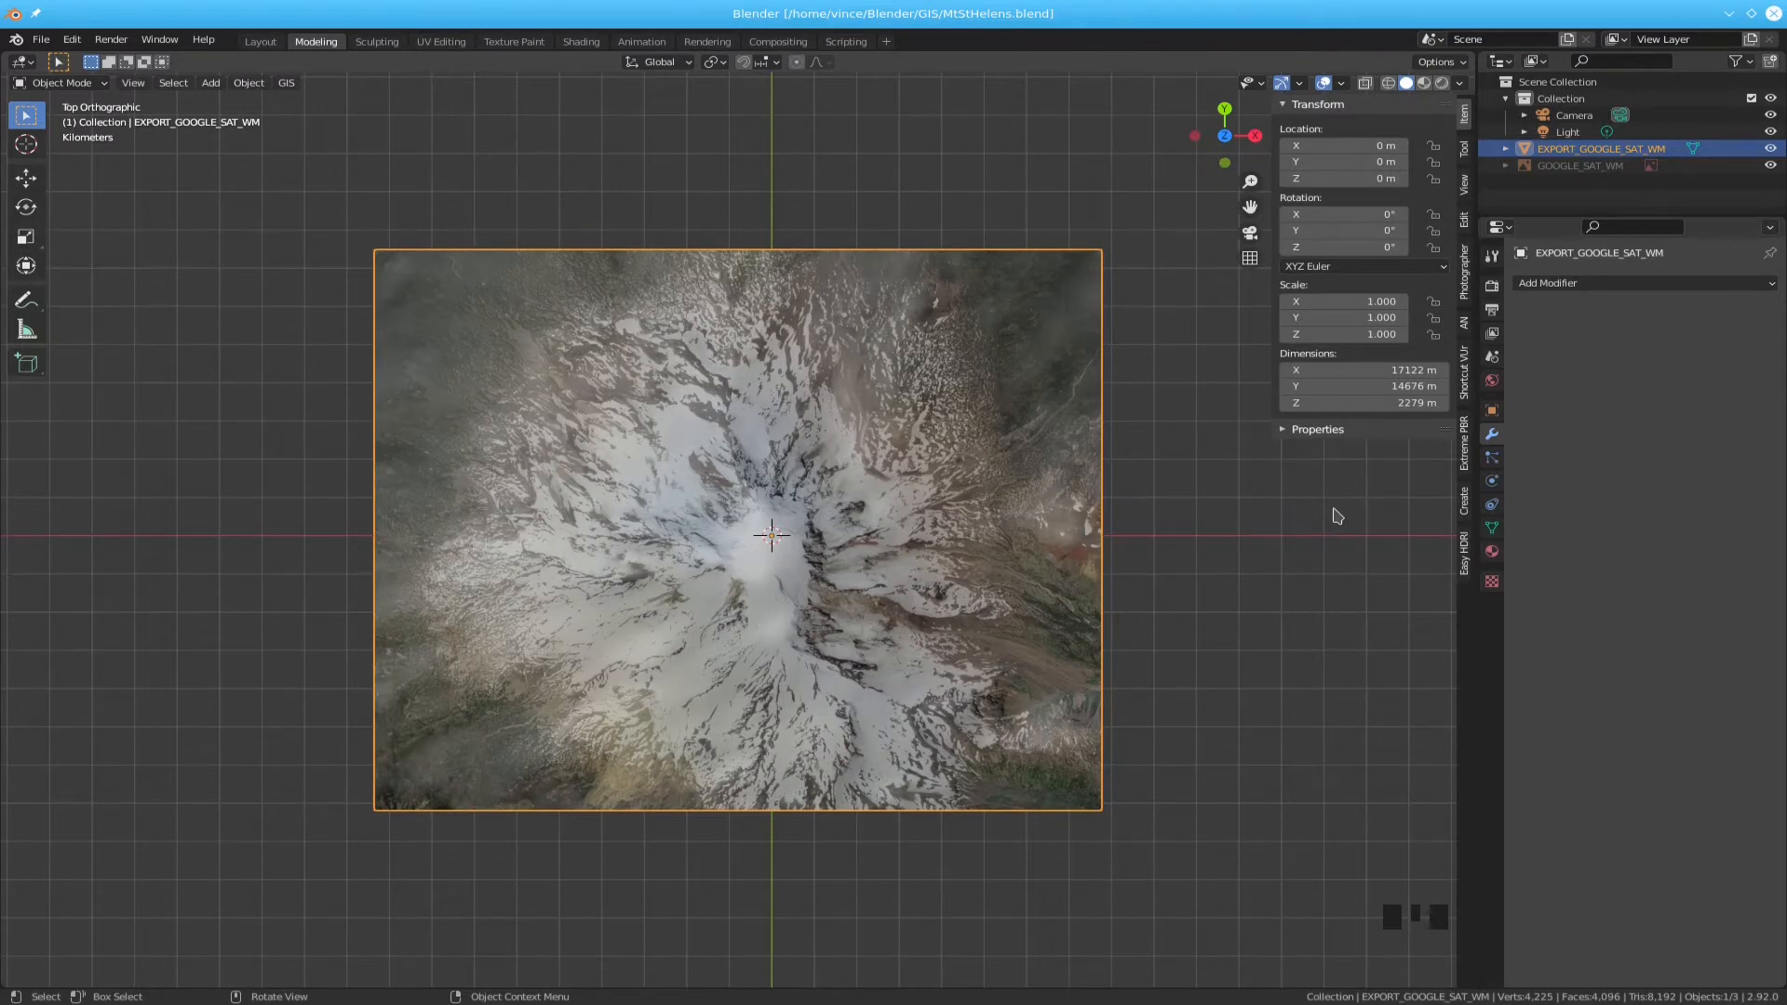
left_click(1329, 301)
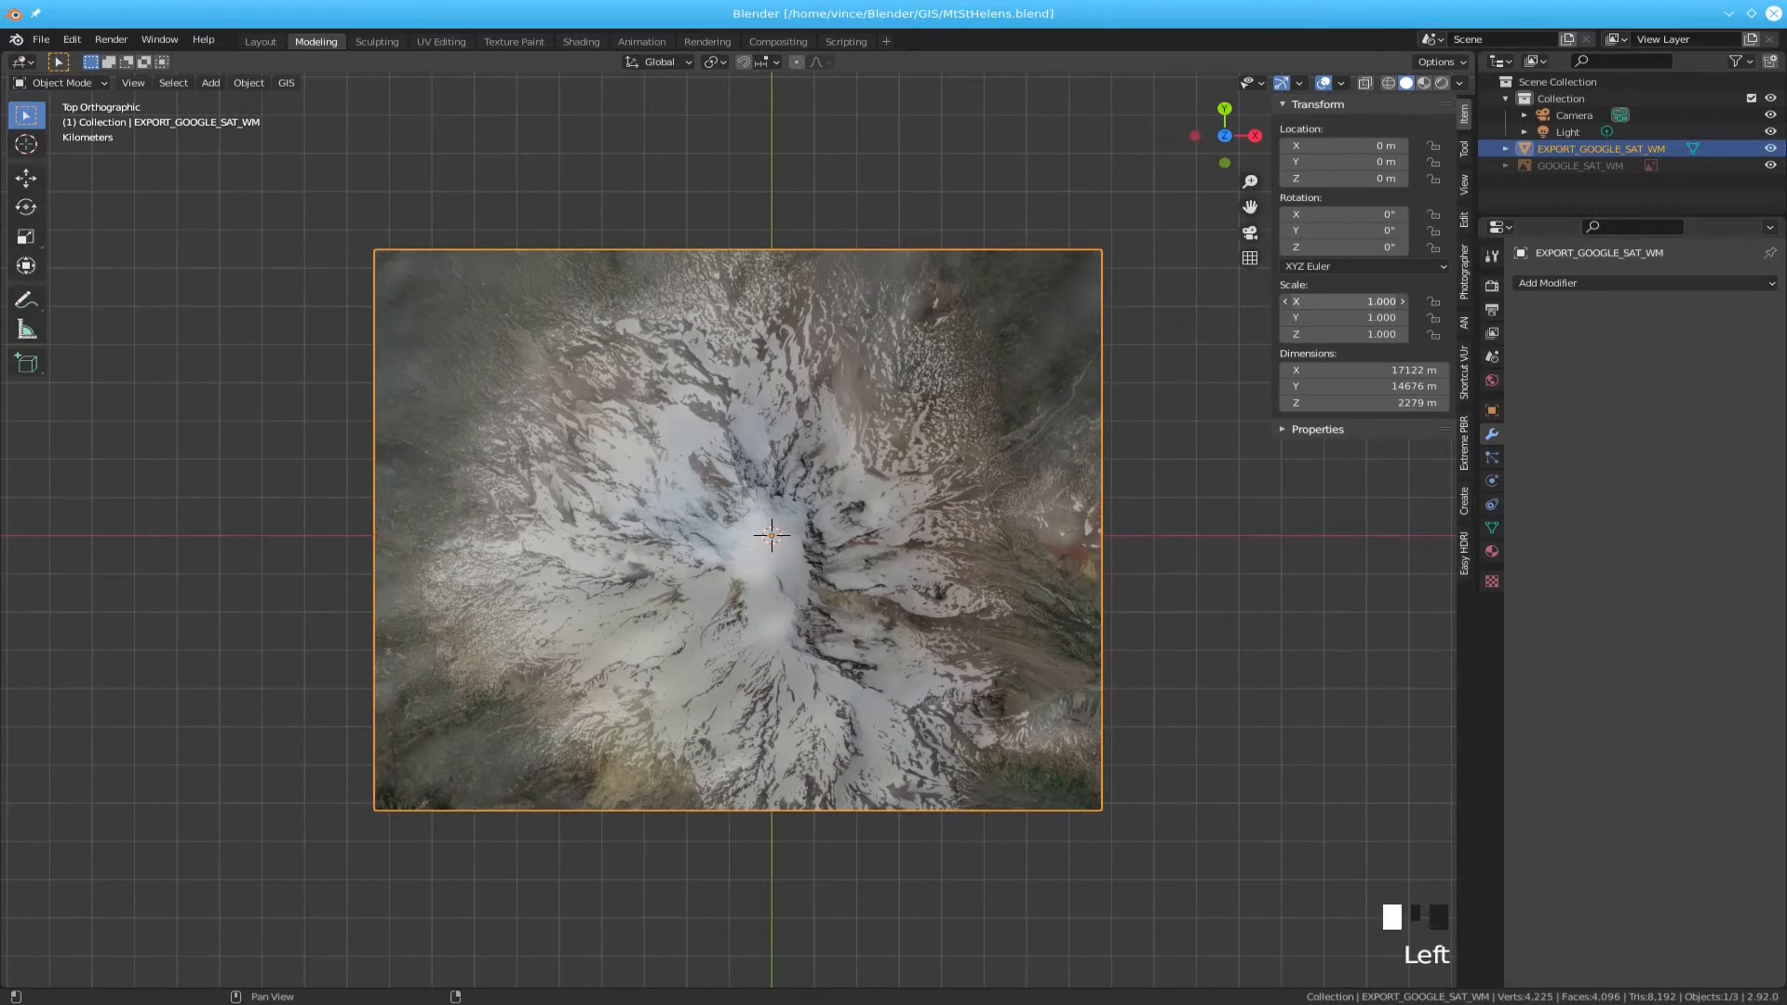
left_click_drag(1330, 301, 1329, 333)
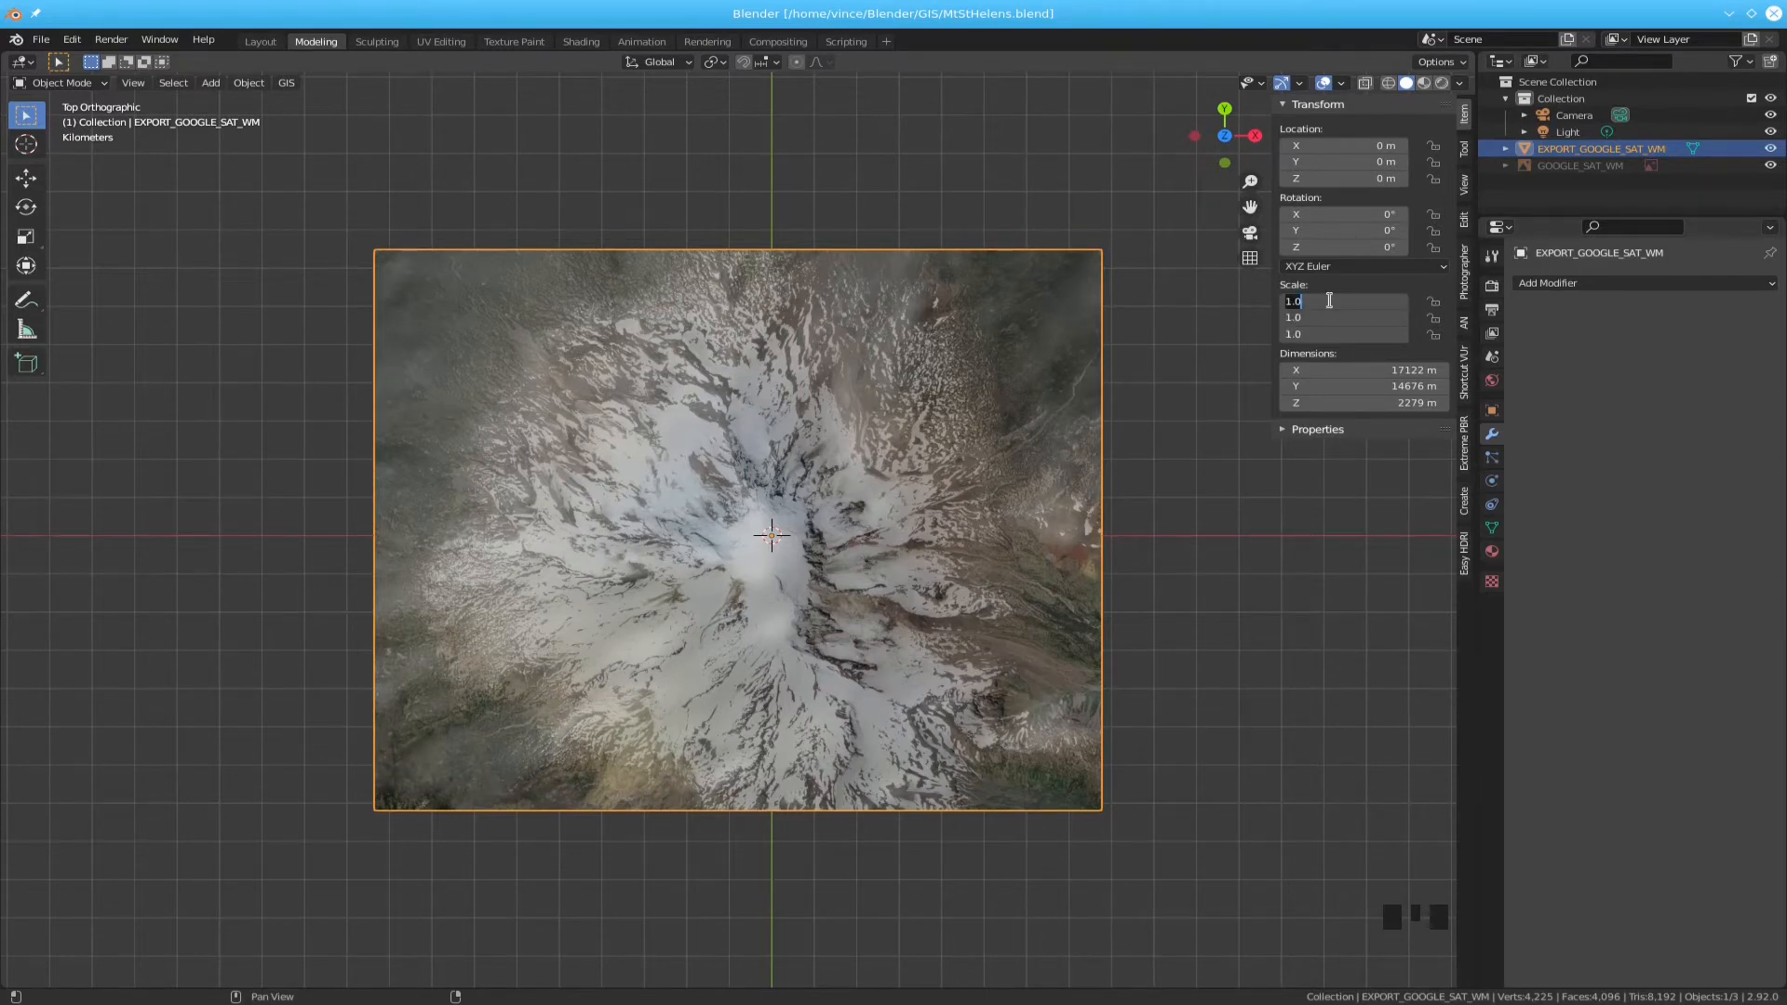
type("0.01")
key("Return")
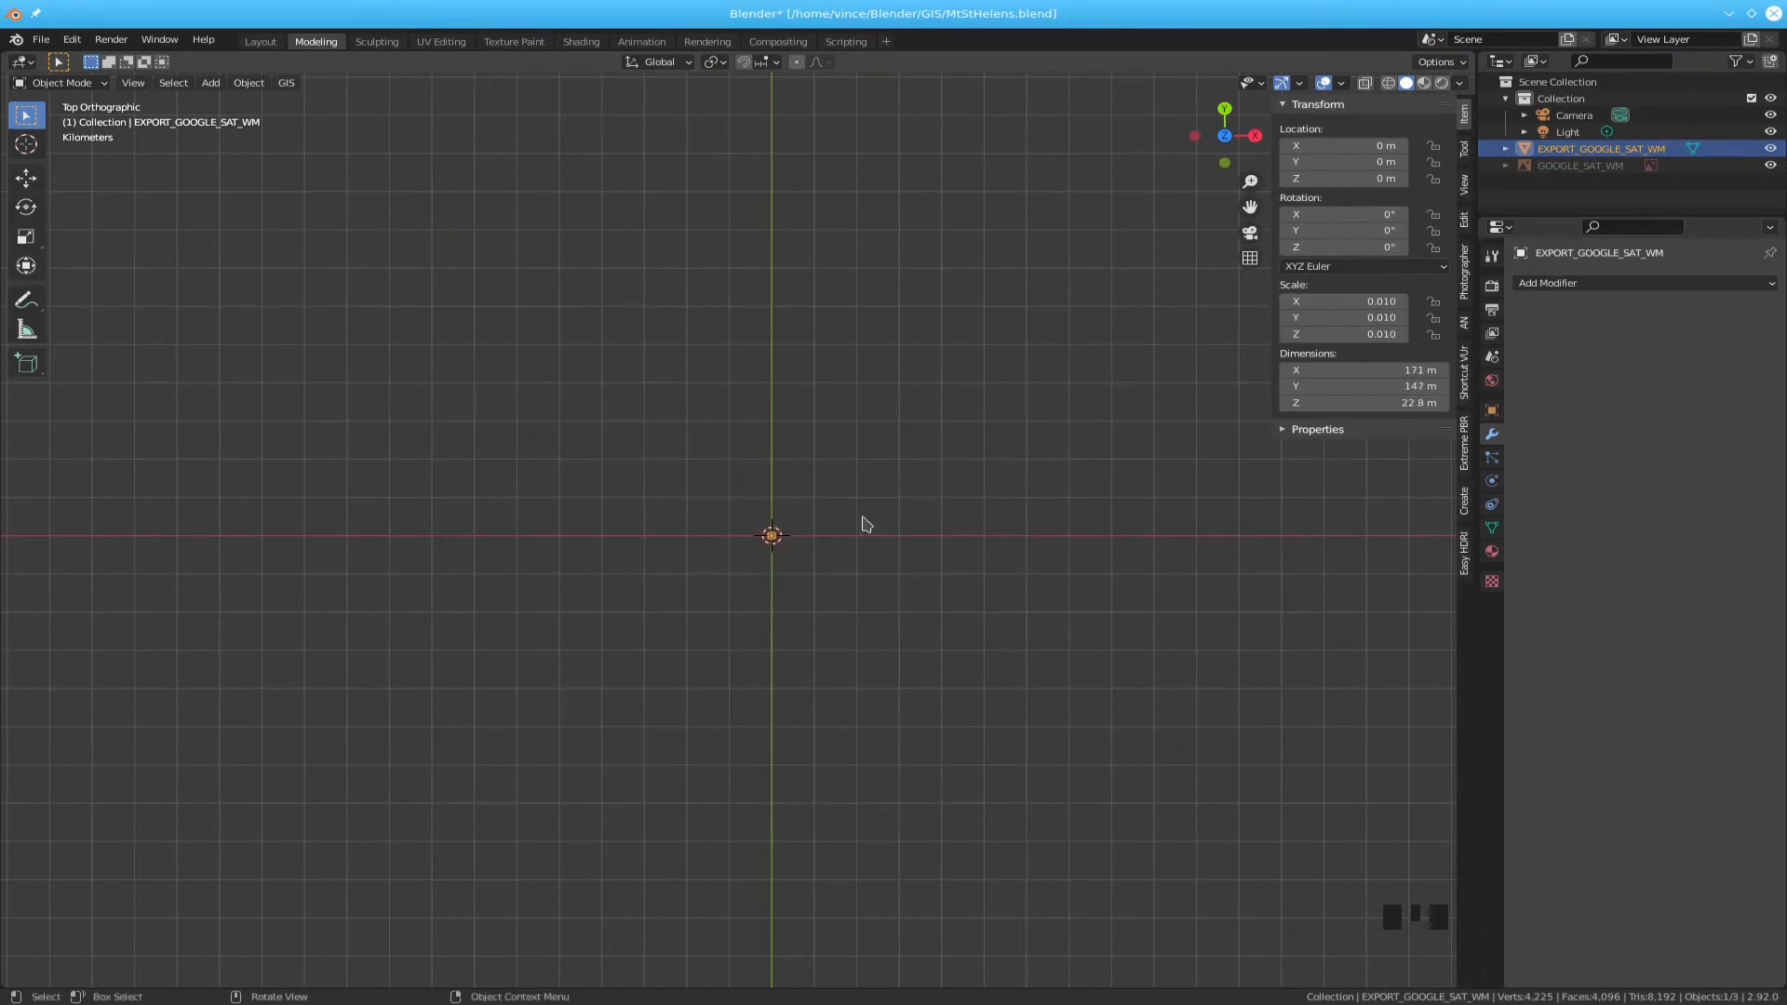
key("KP_Decimal")
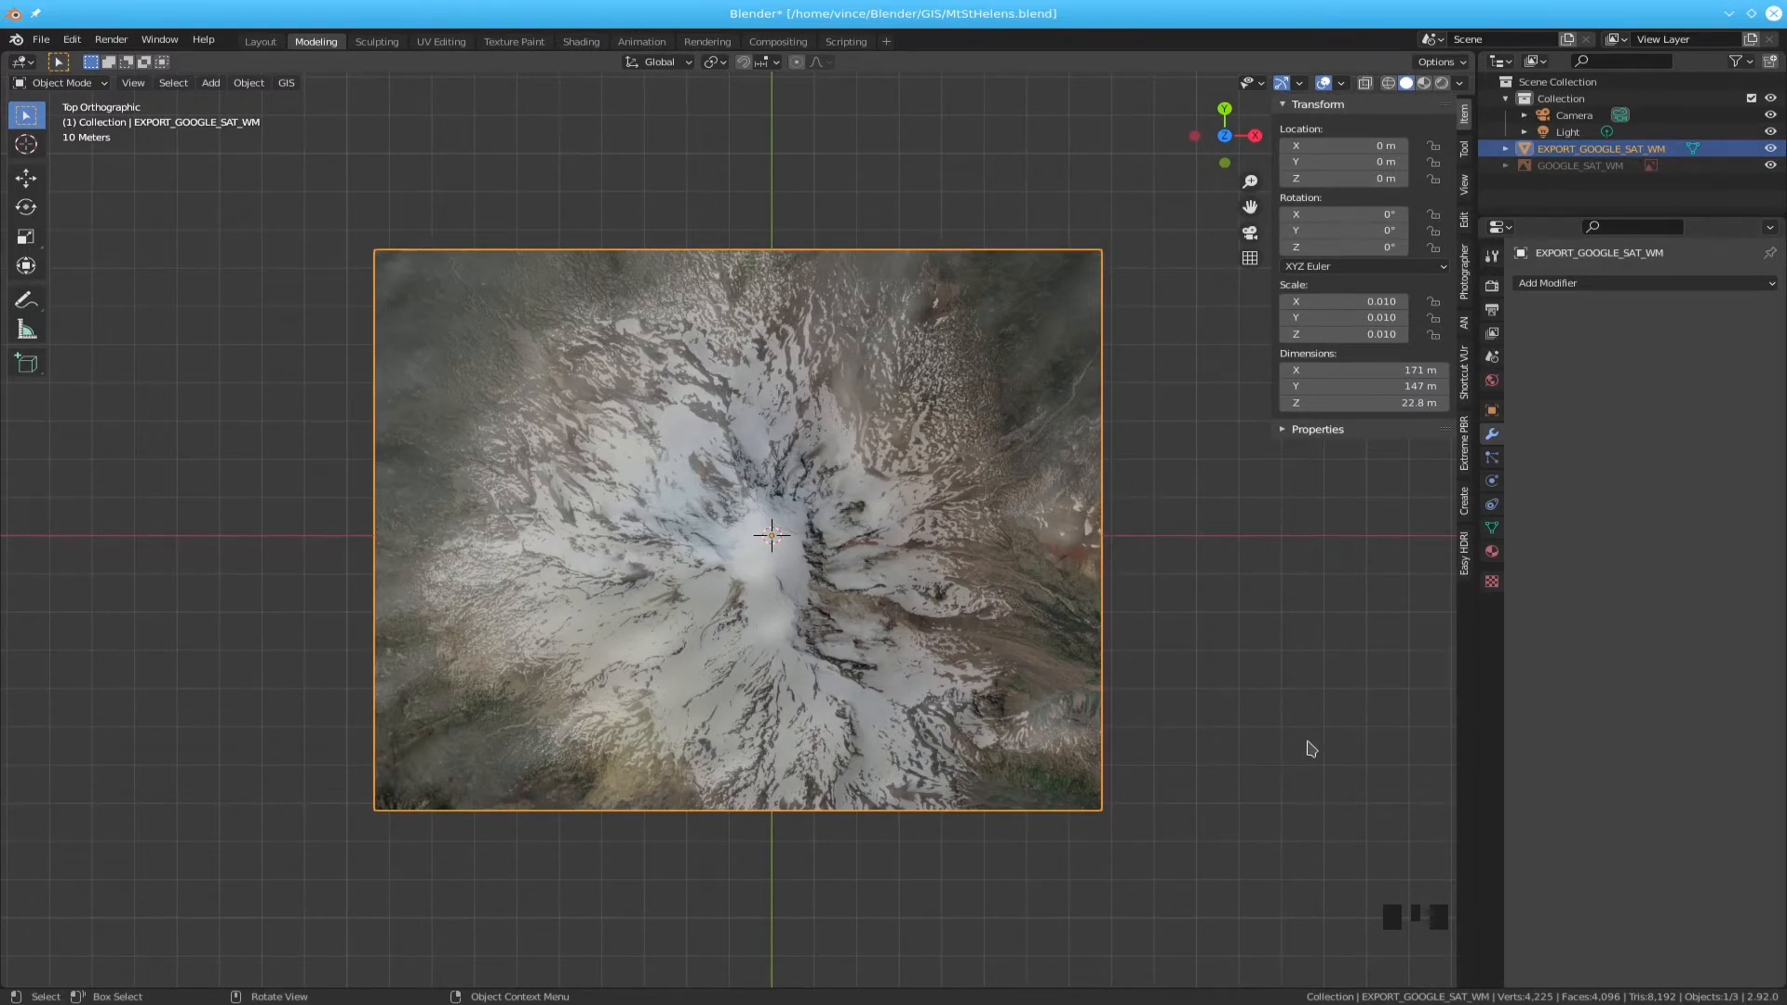
- Scale the terrain down uniformly to about 150 m wide in X and apply its scale
key("s")
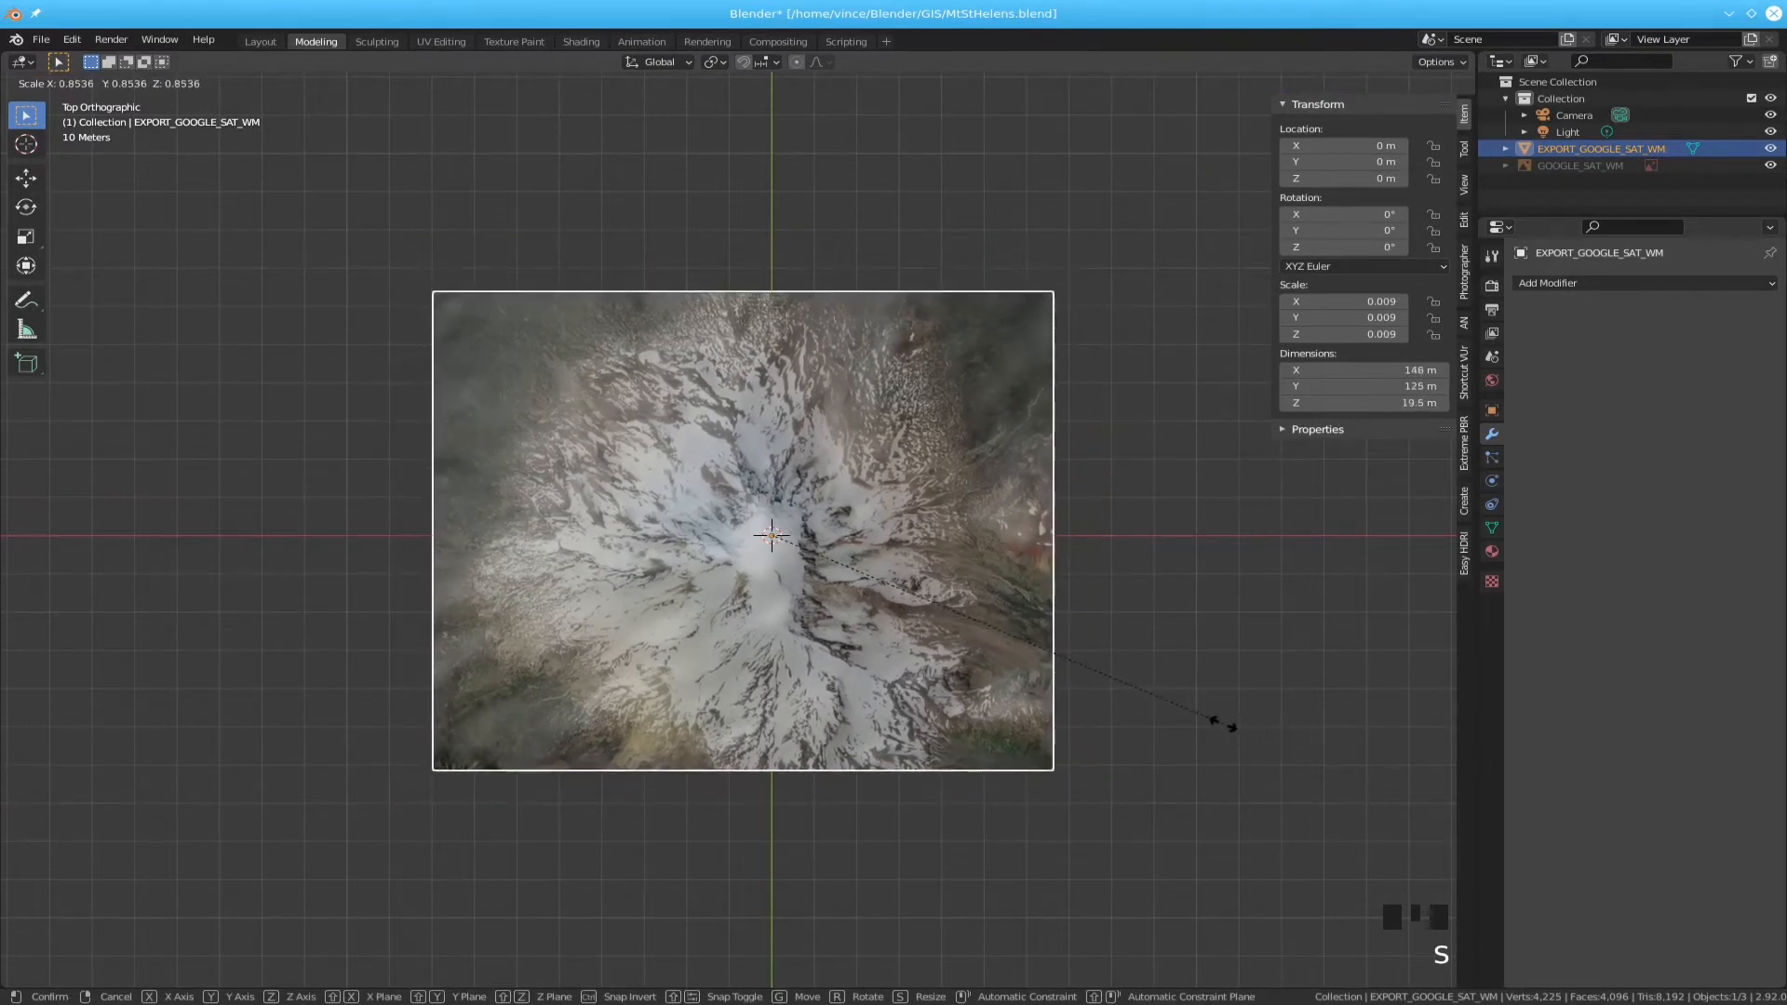
left_click(1235, 732)
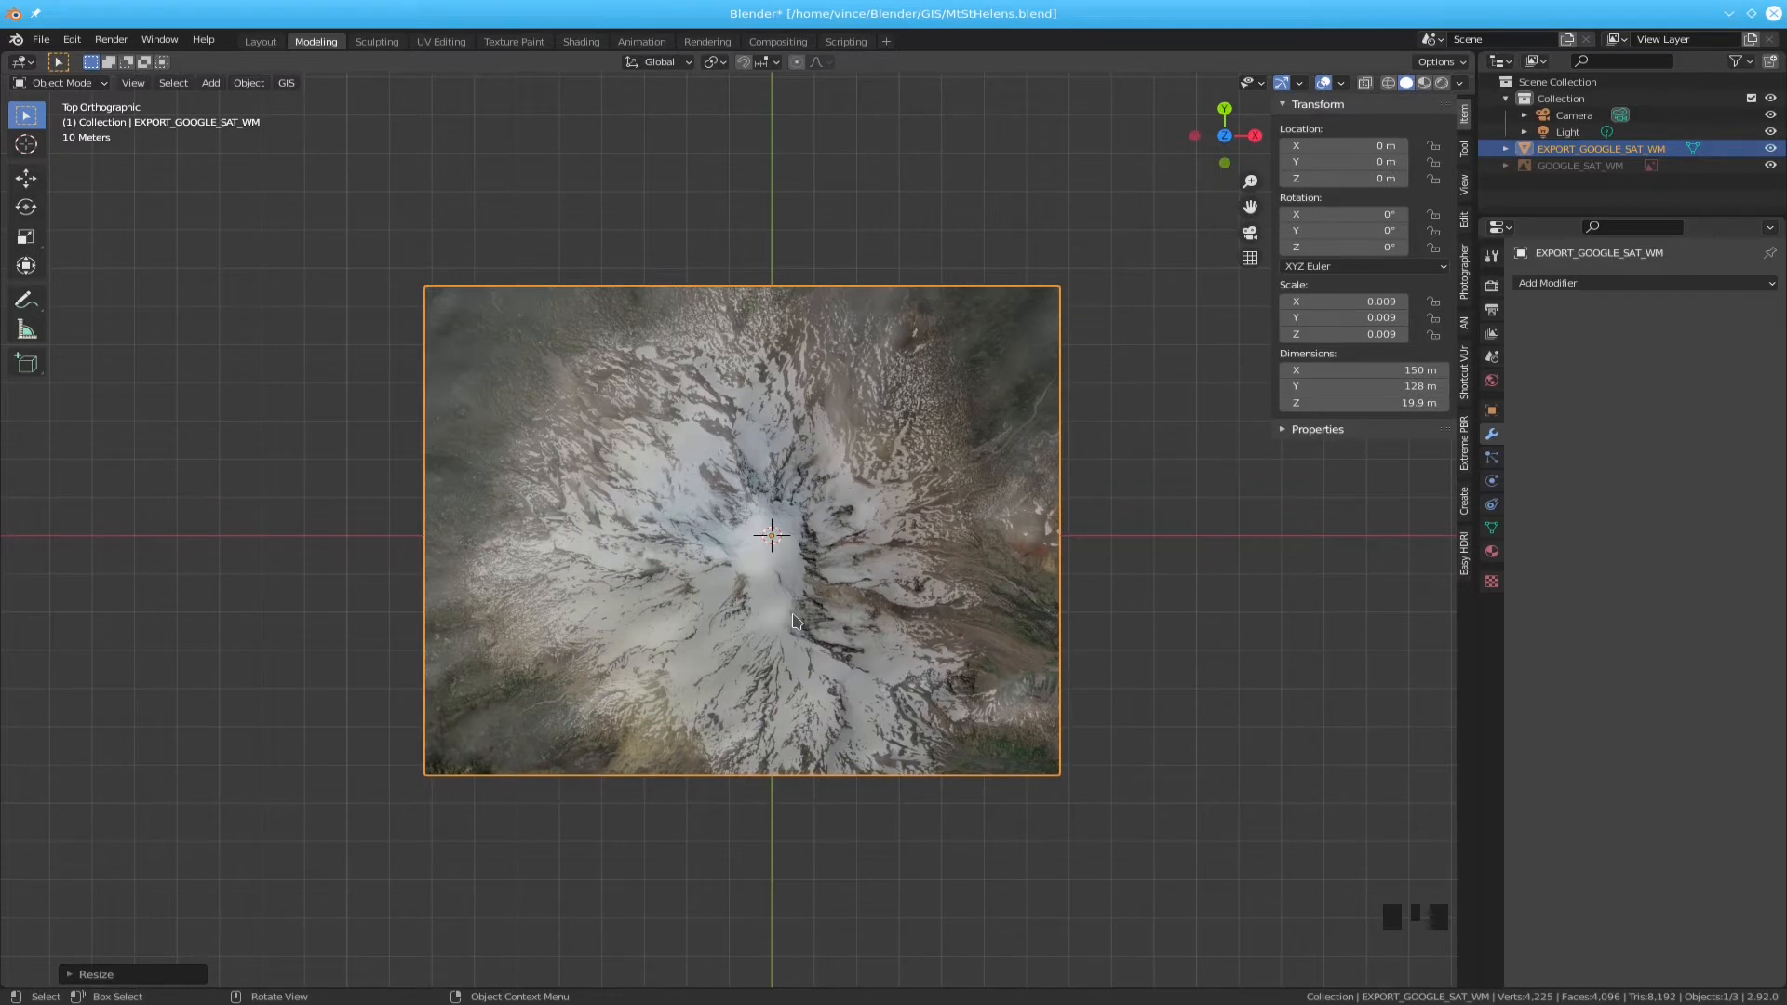
key("ctrl+a")
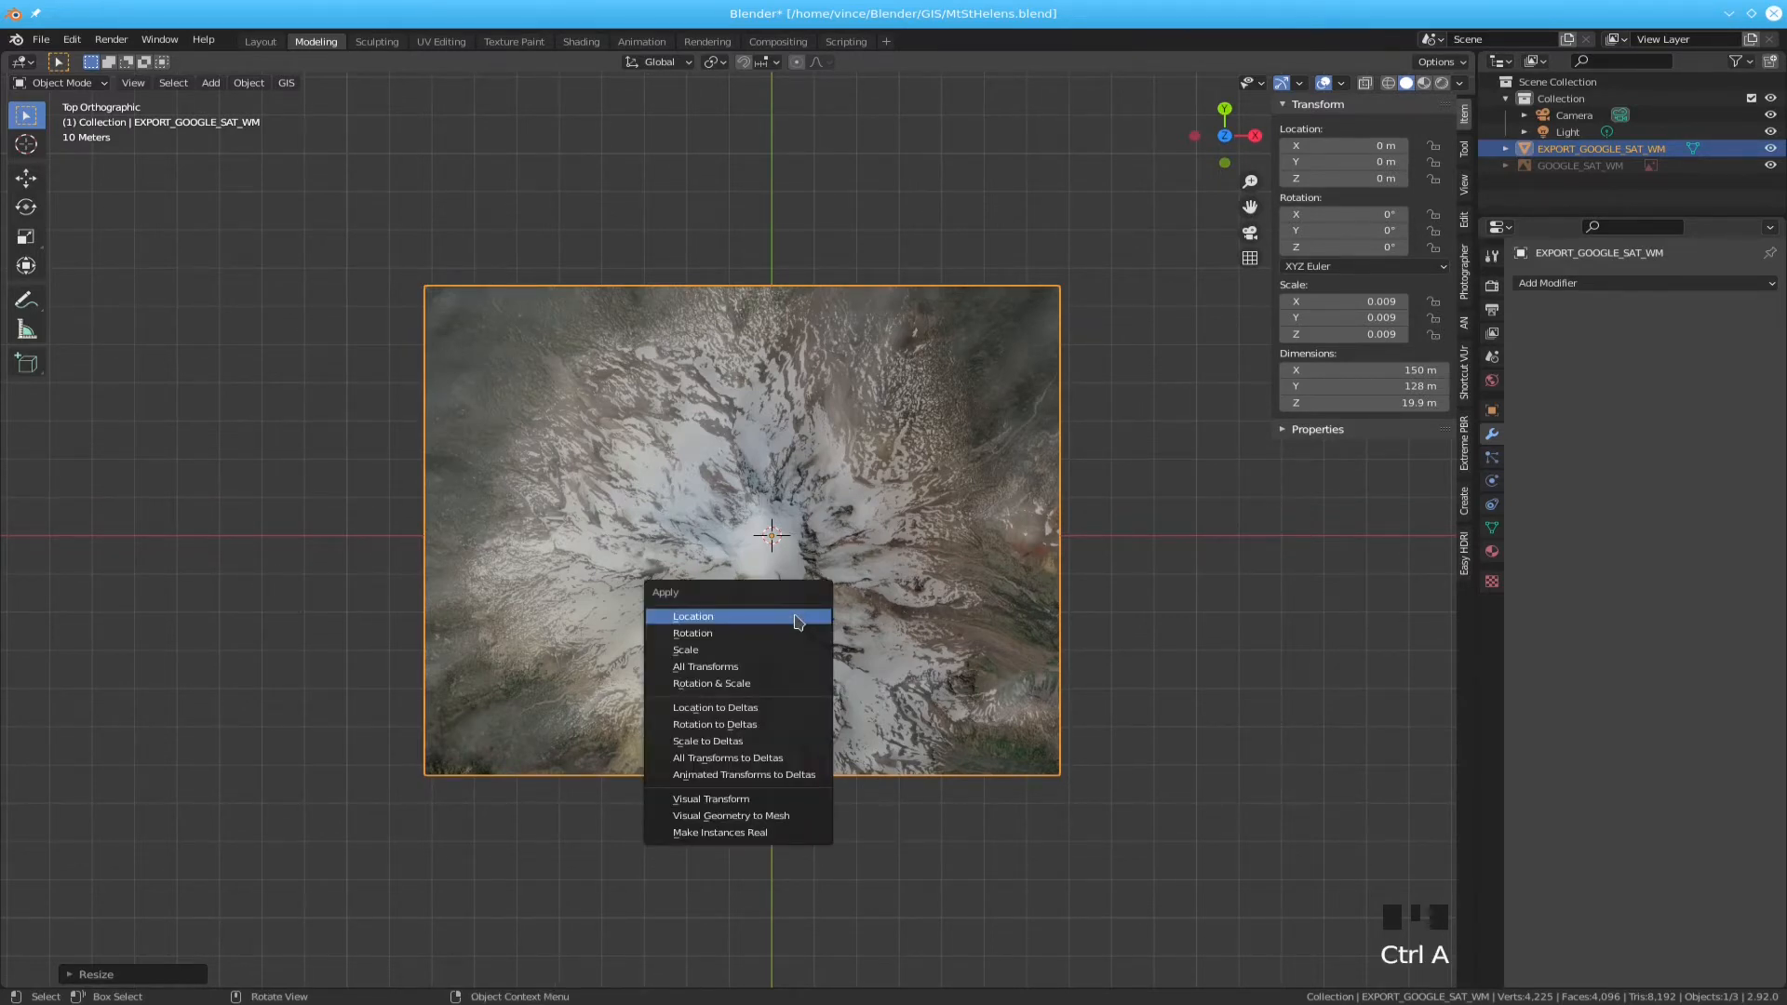
left_click(723, 652)
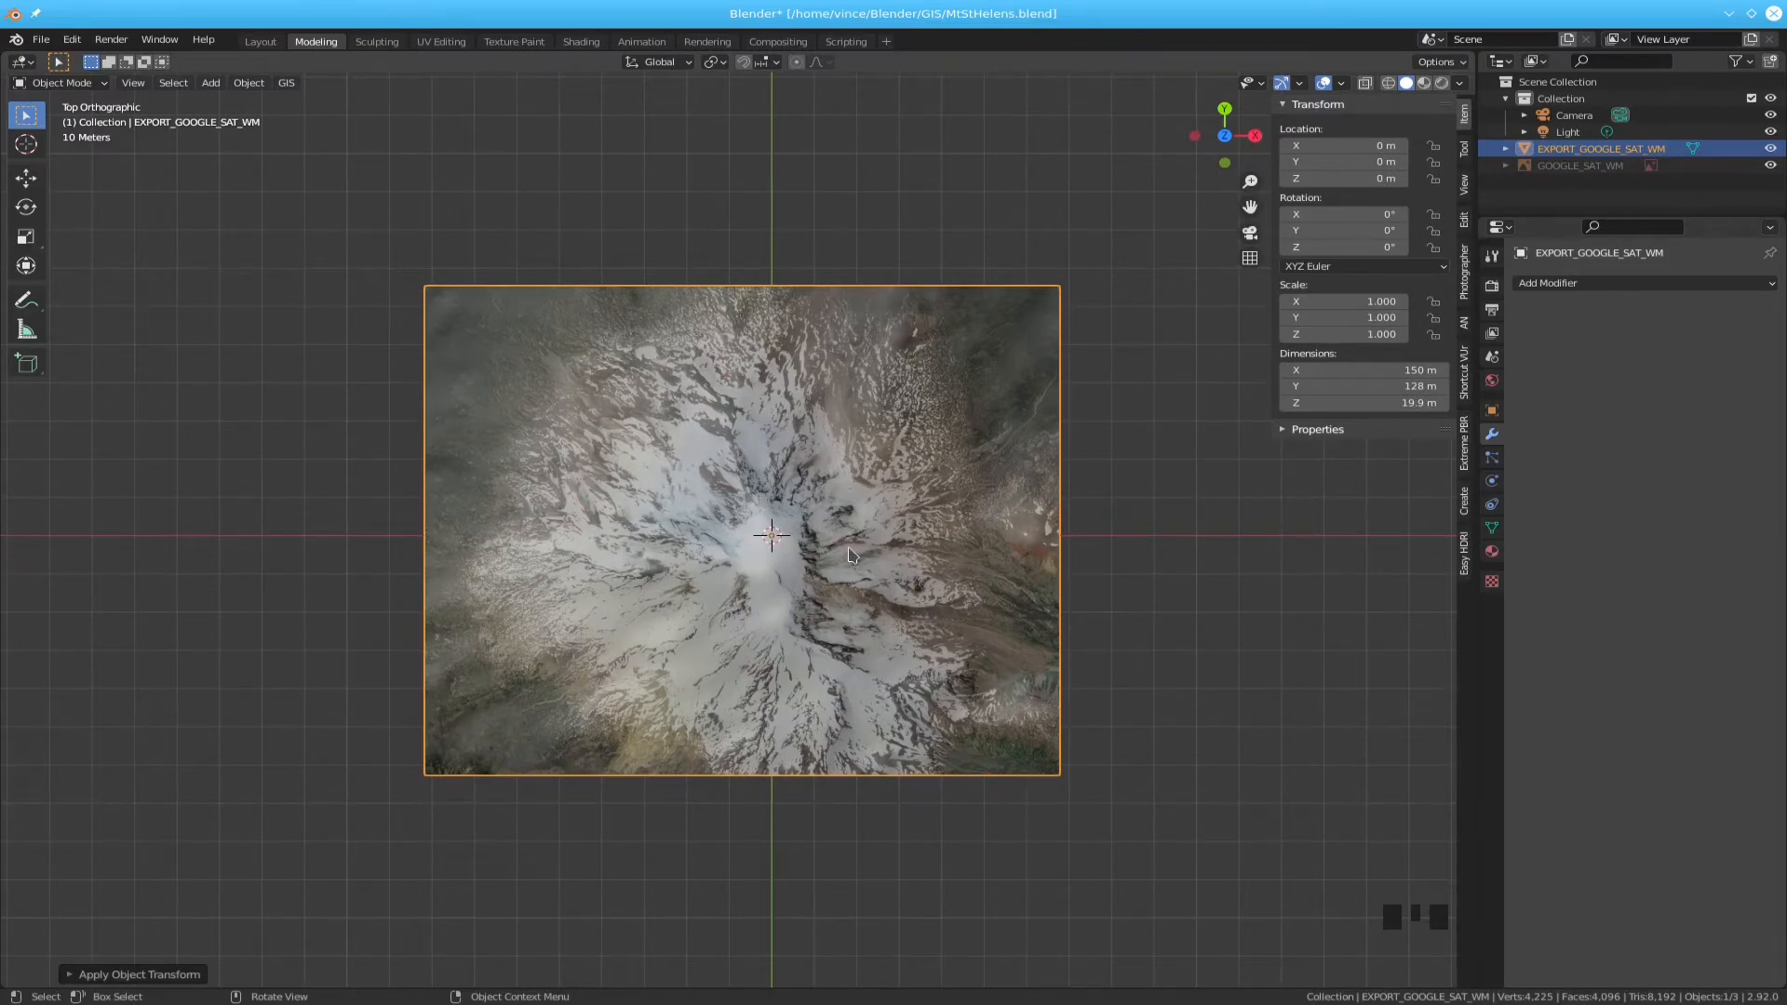
- In Edit Mode, select the terrain's four corner vertices by picking one corner and selecting similar by Amount of Adjacent Faces
key("Tab")
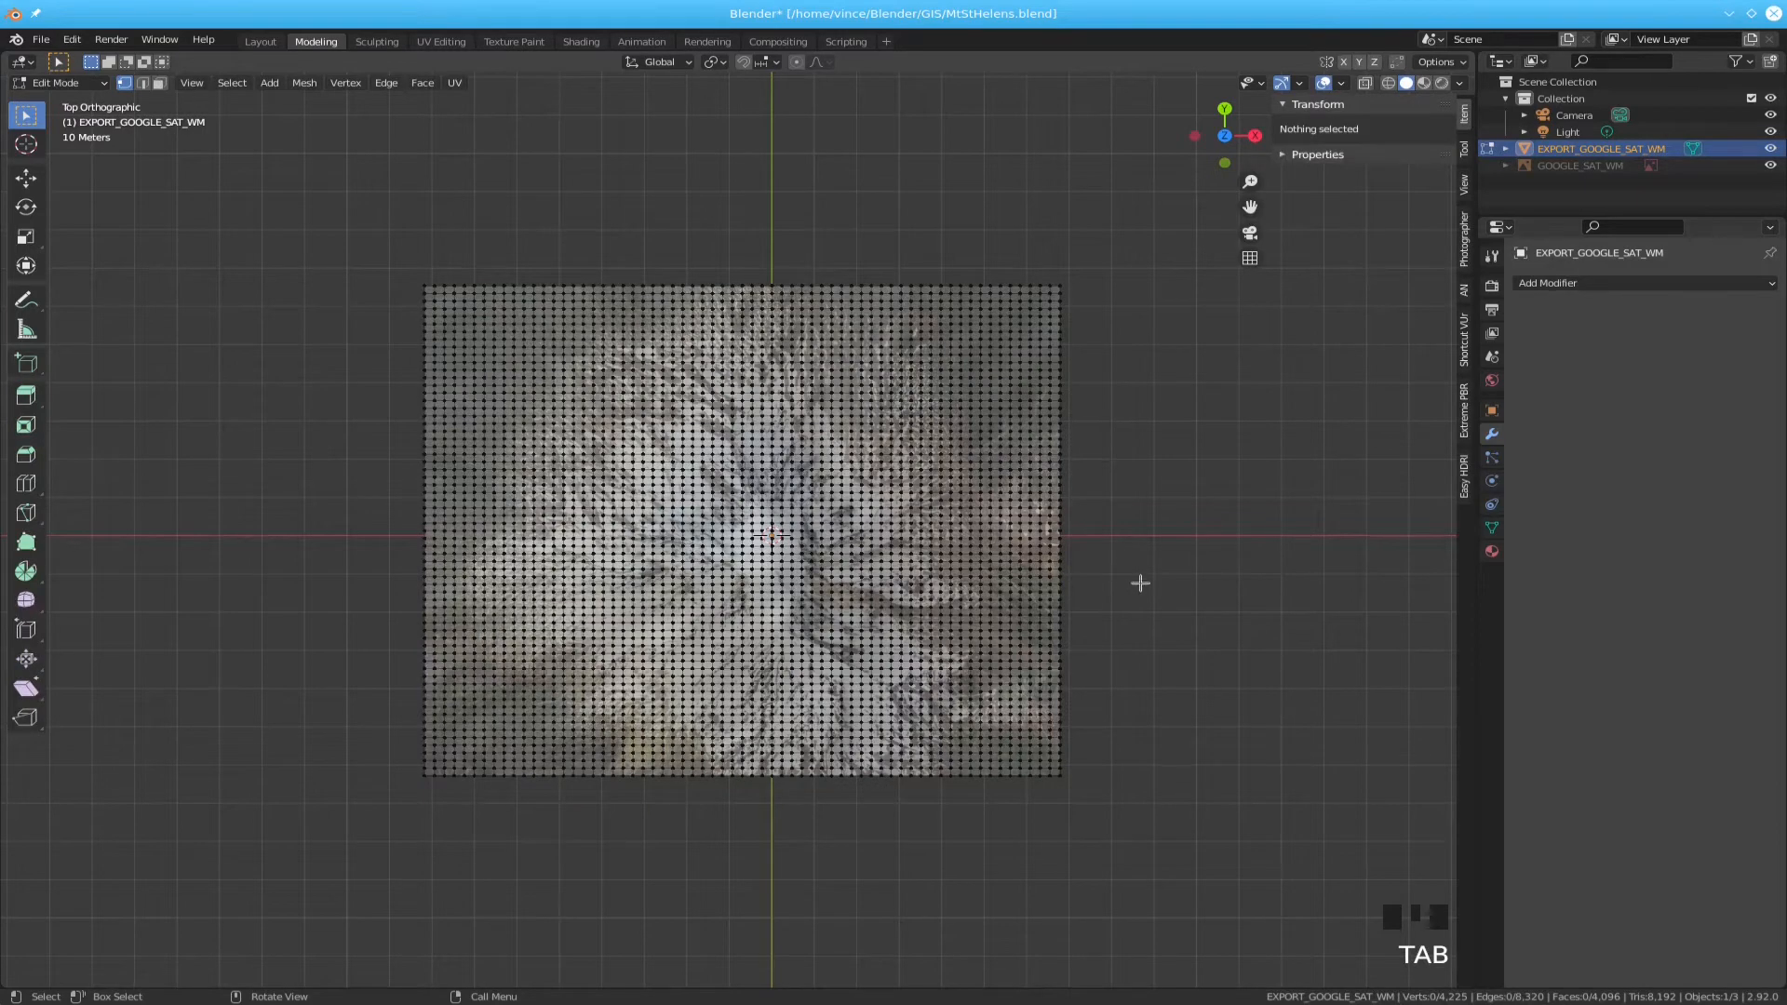
scroll(943, 648, "up", 2)
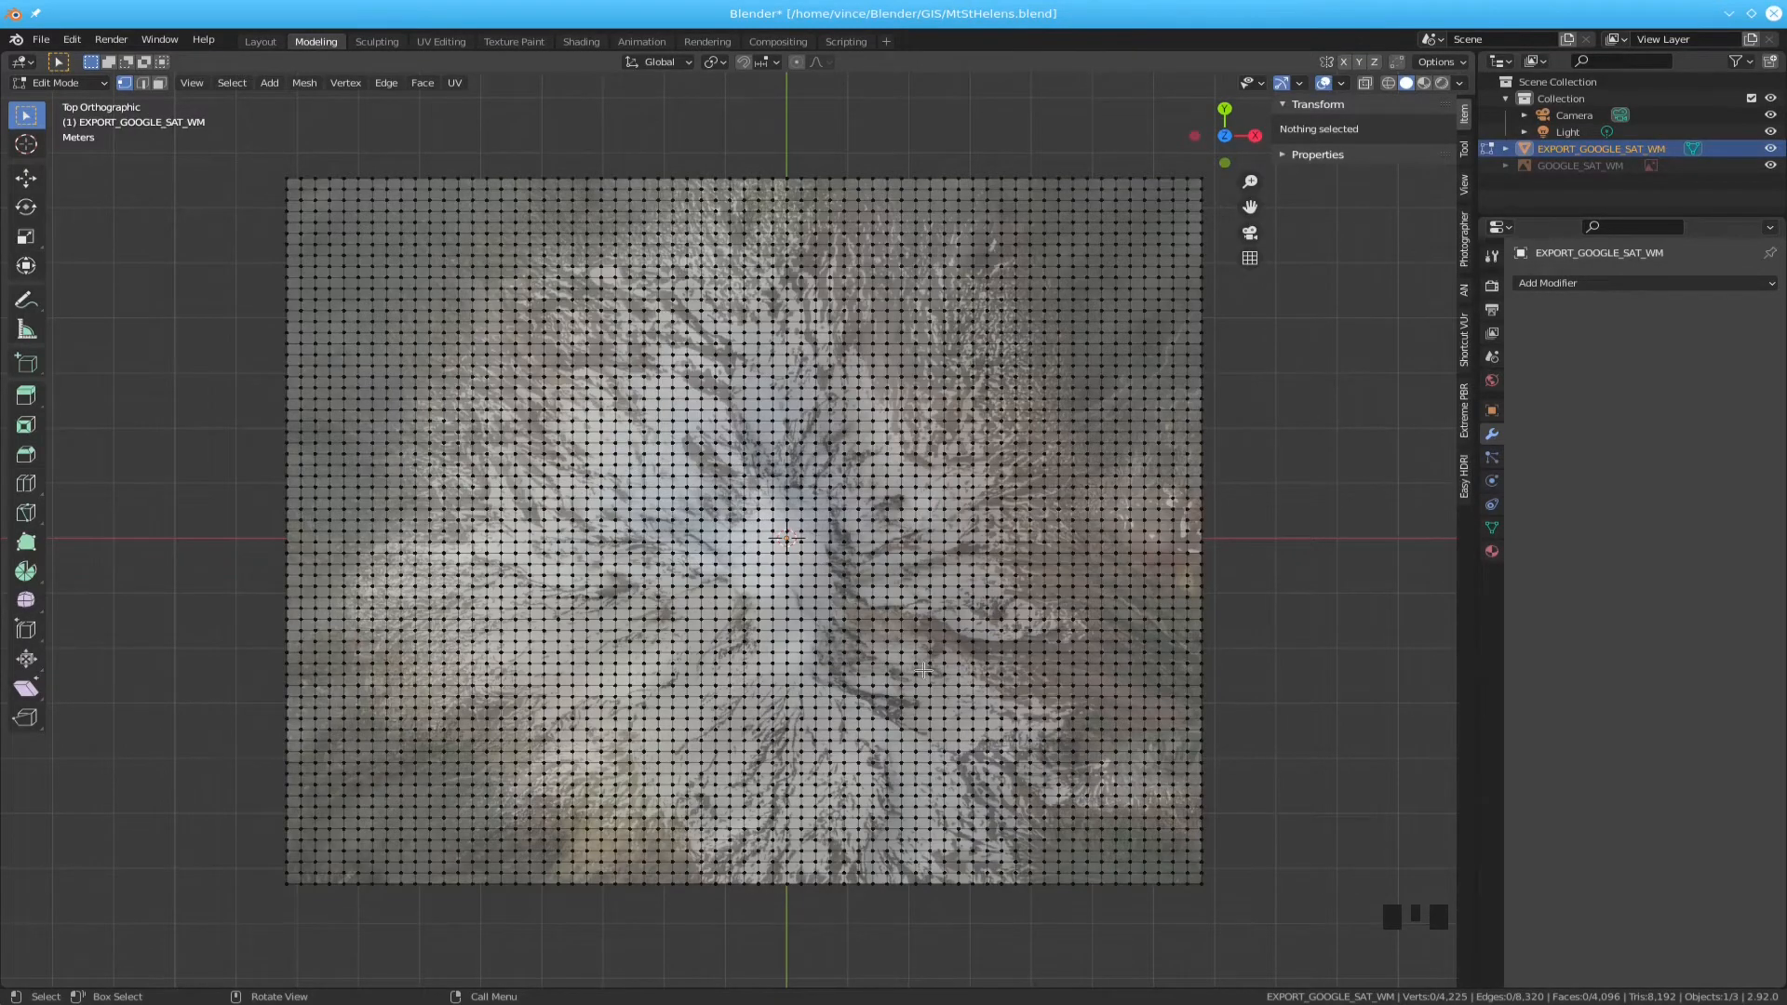
scroll(922, 671, "down", 2)
middle_click_drag(891, 683, 878, 491)
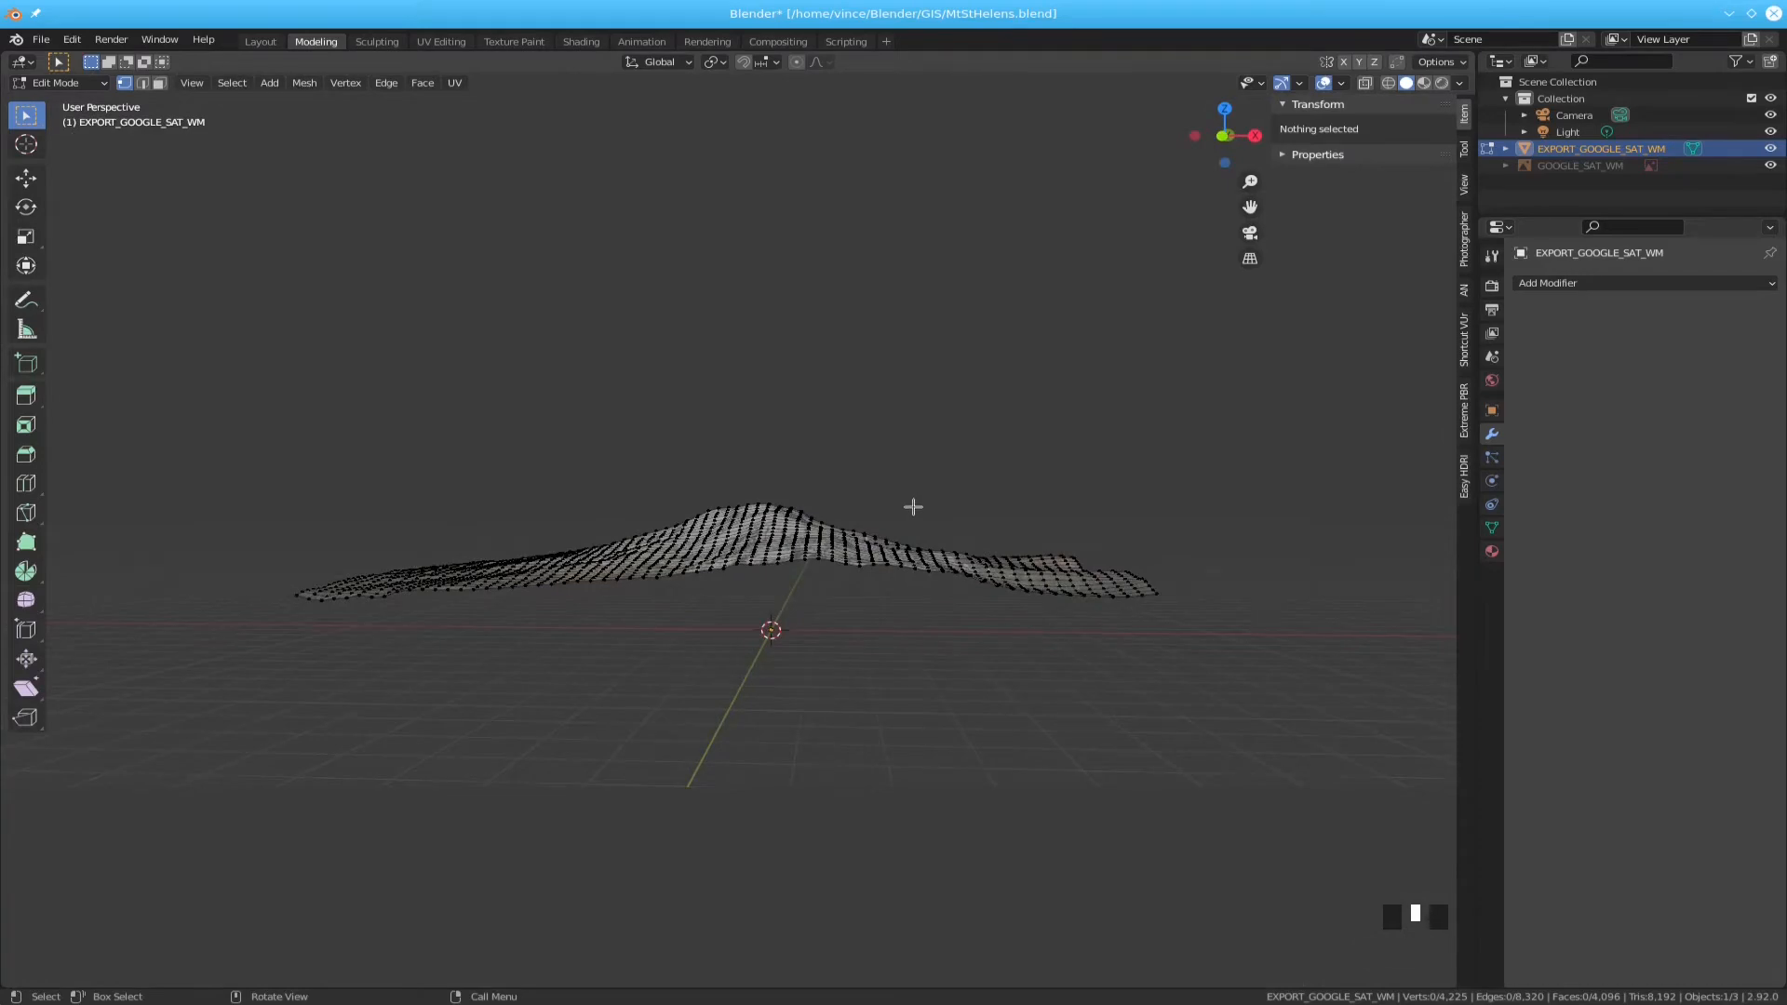
key("KP_7")
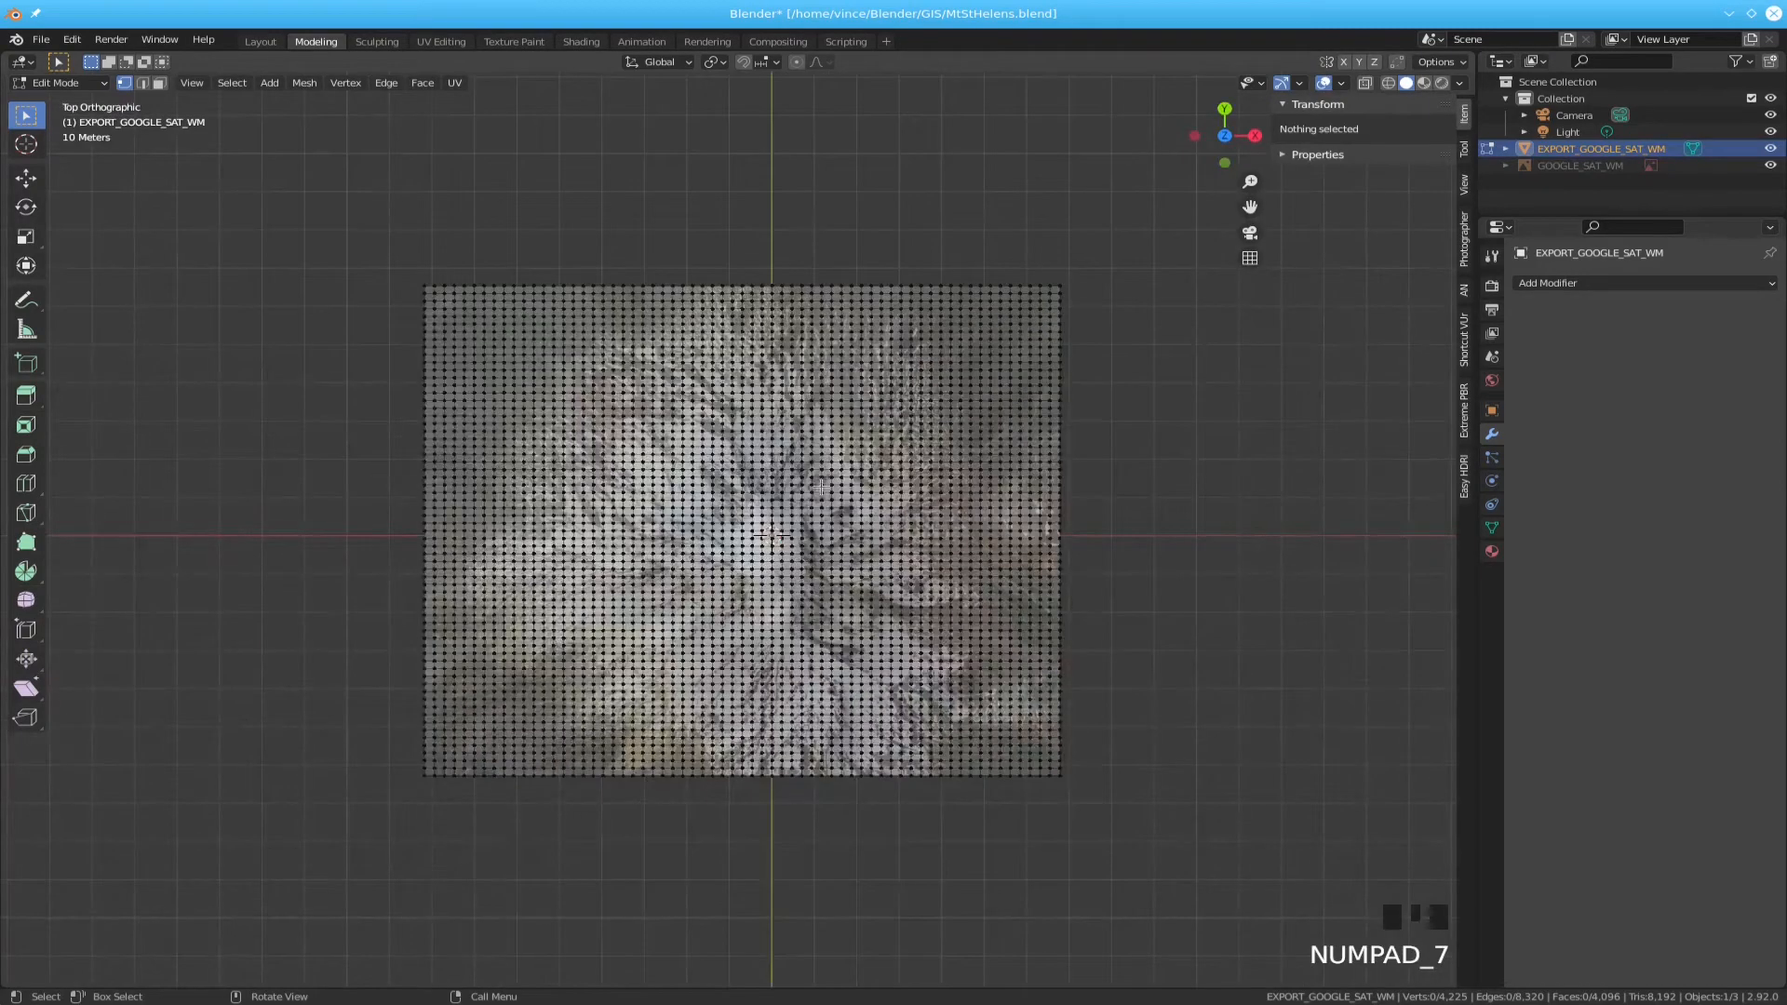
scroll(816, 524, "up", 1)
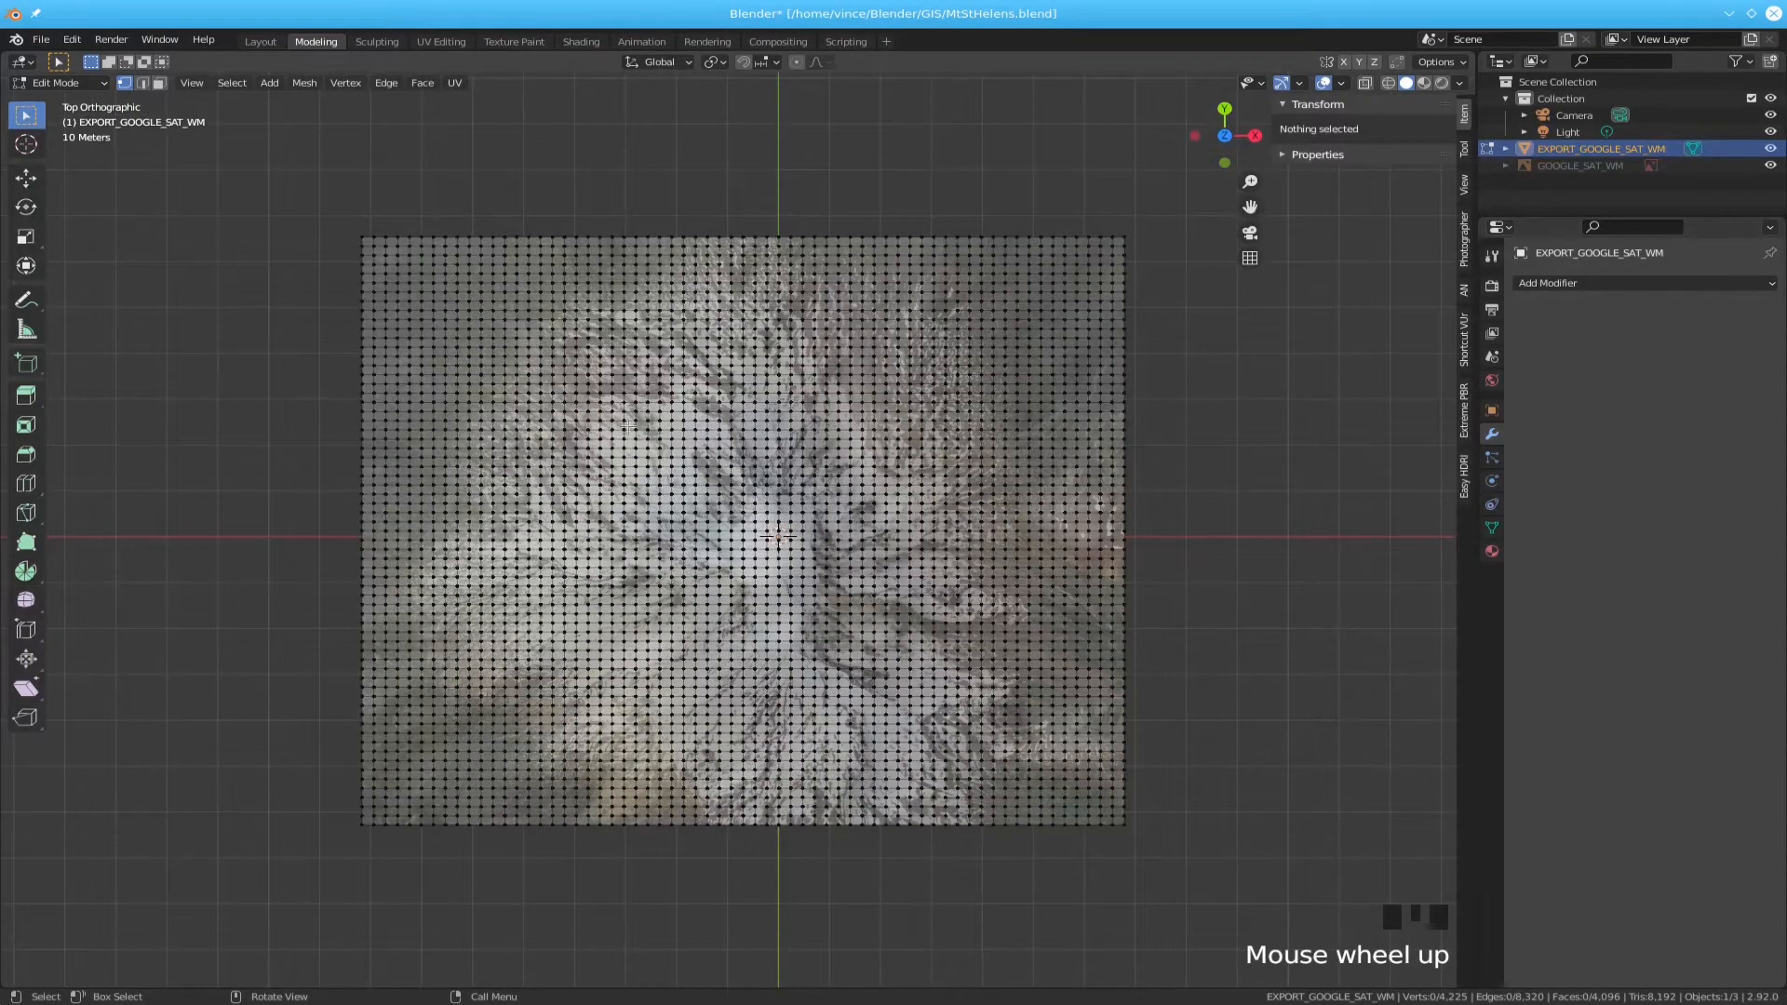
left_click_drag(299, 189, 368, 243)
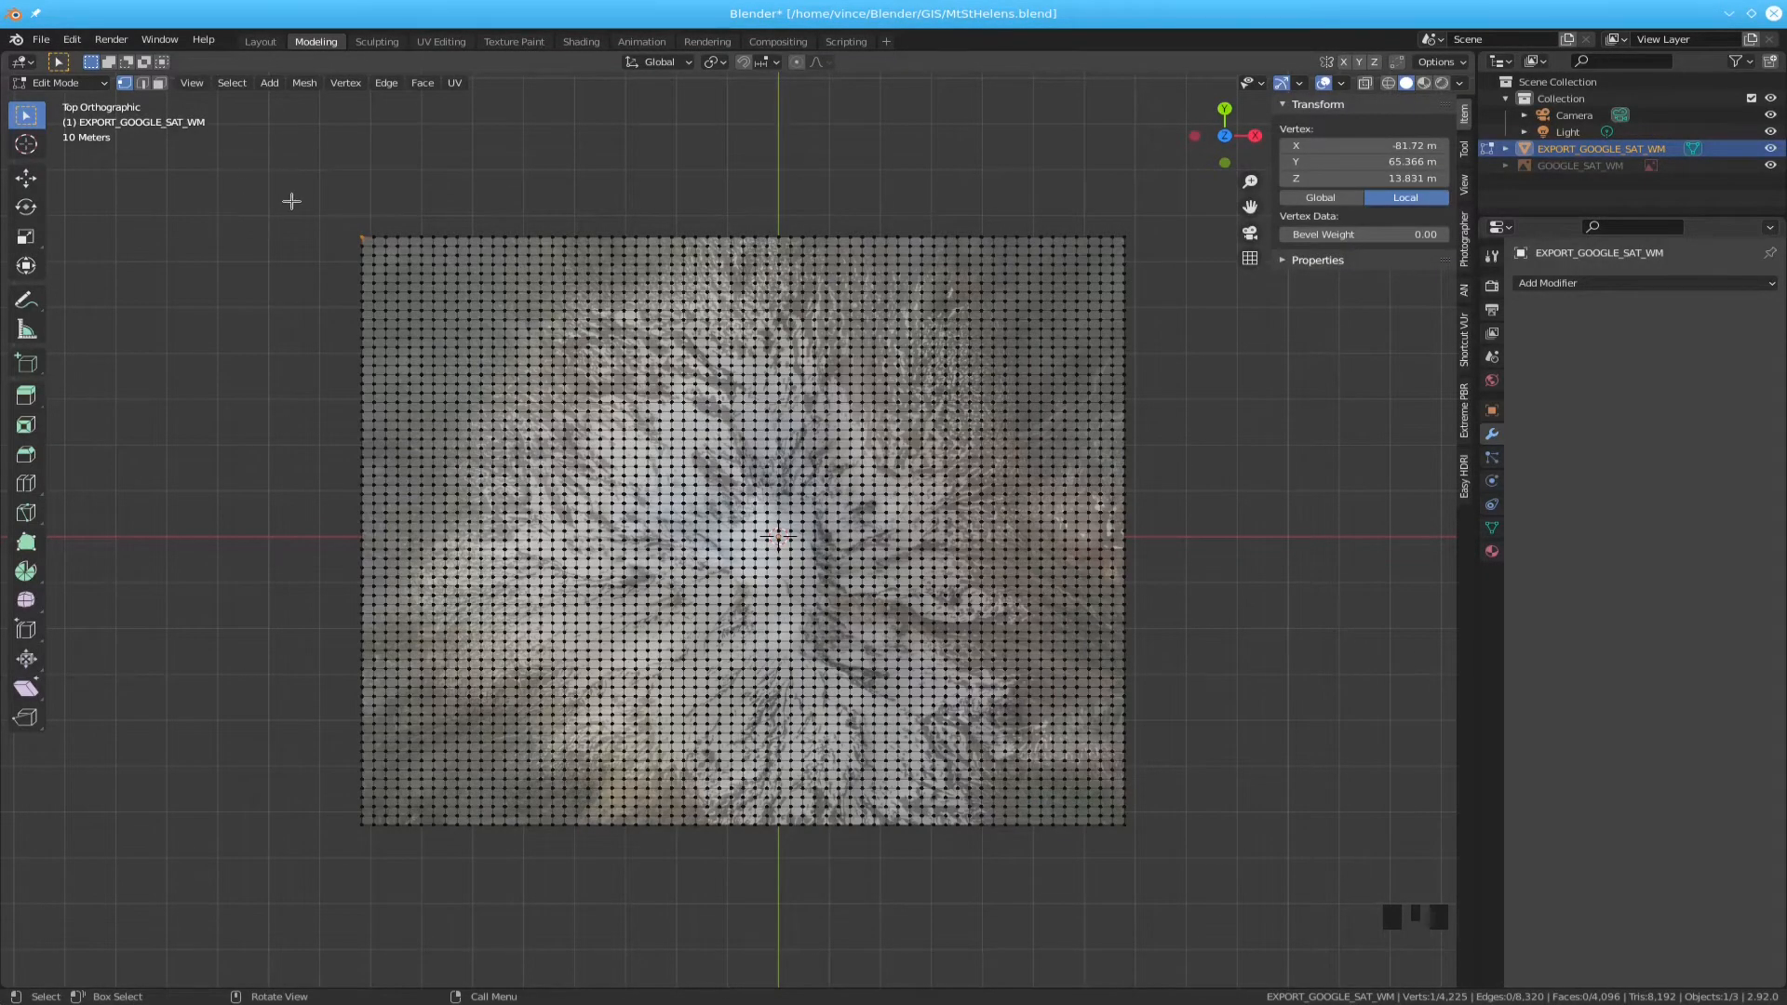
left_click(231, 83)
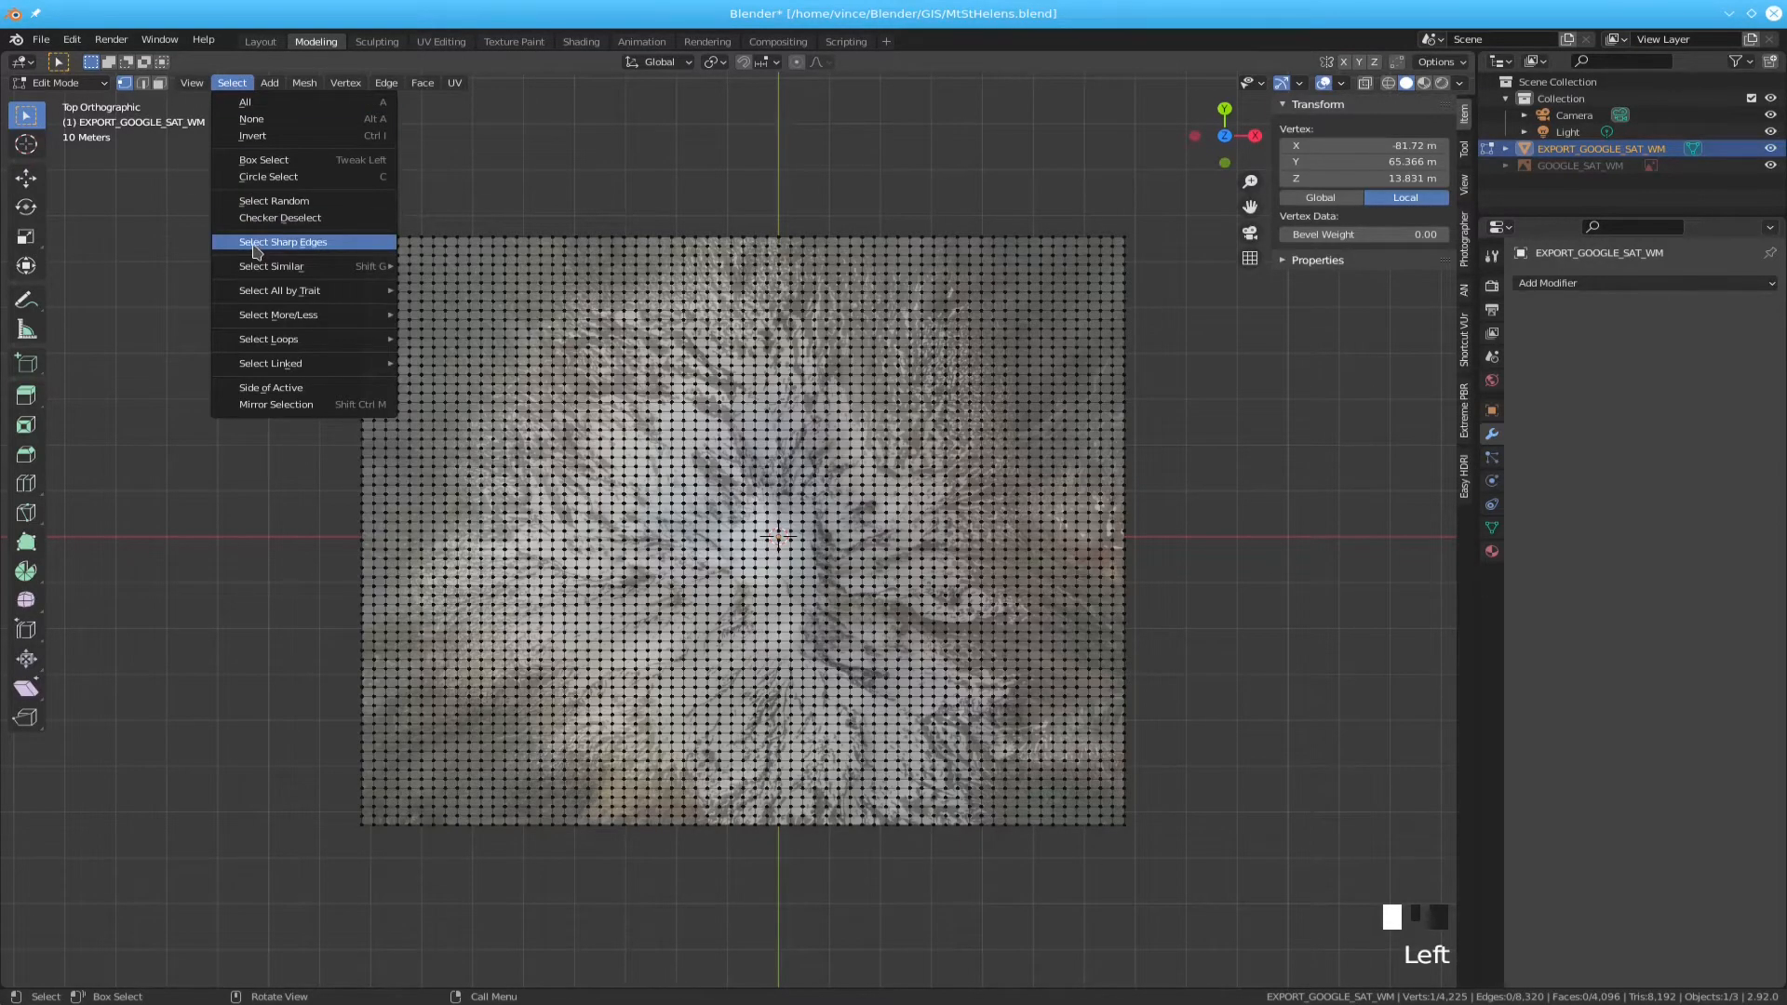
mouse_move(264, 270)
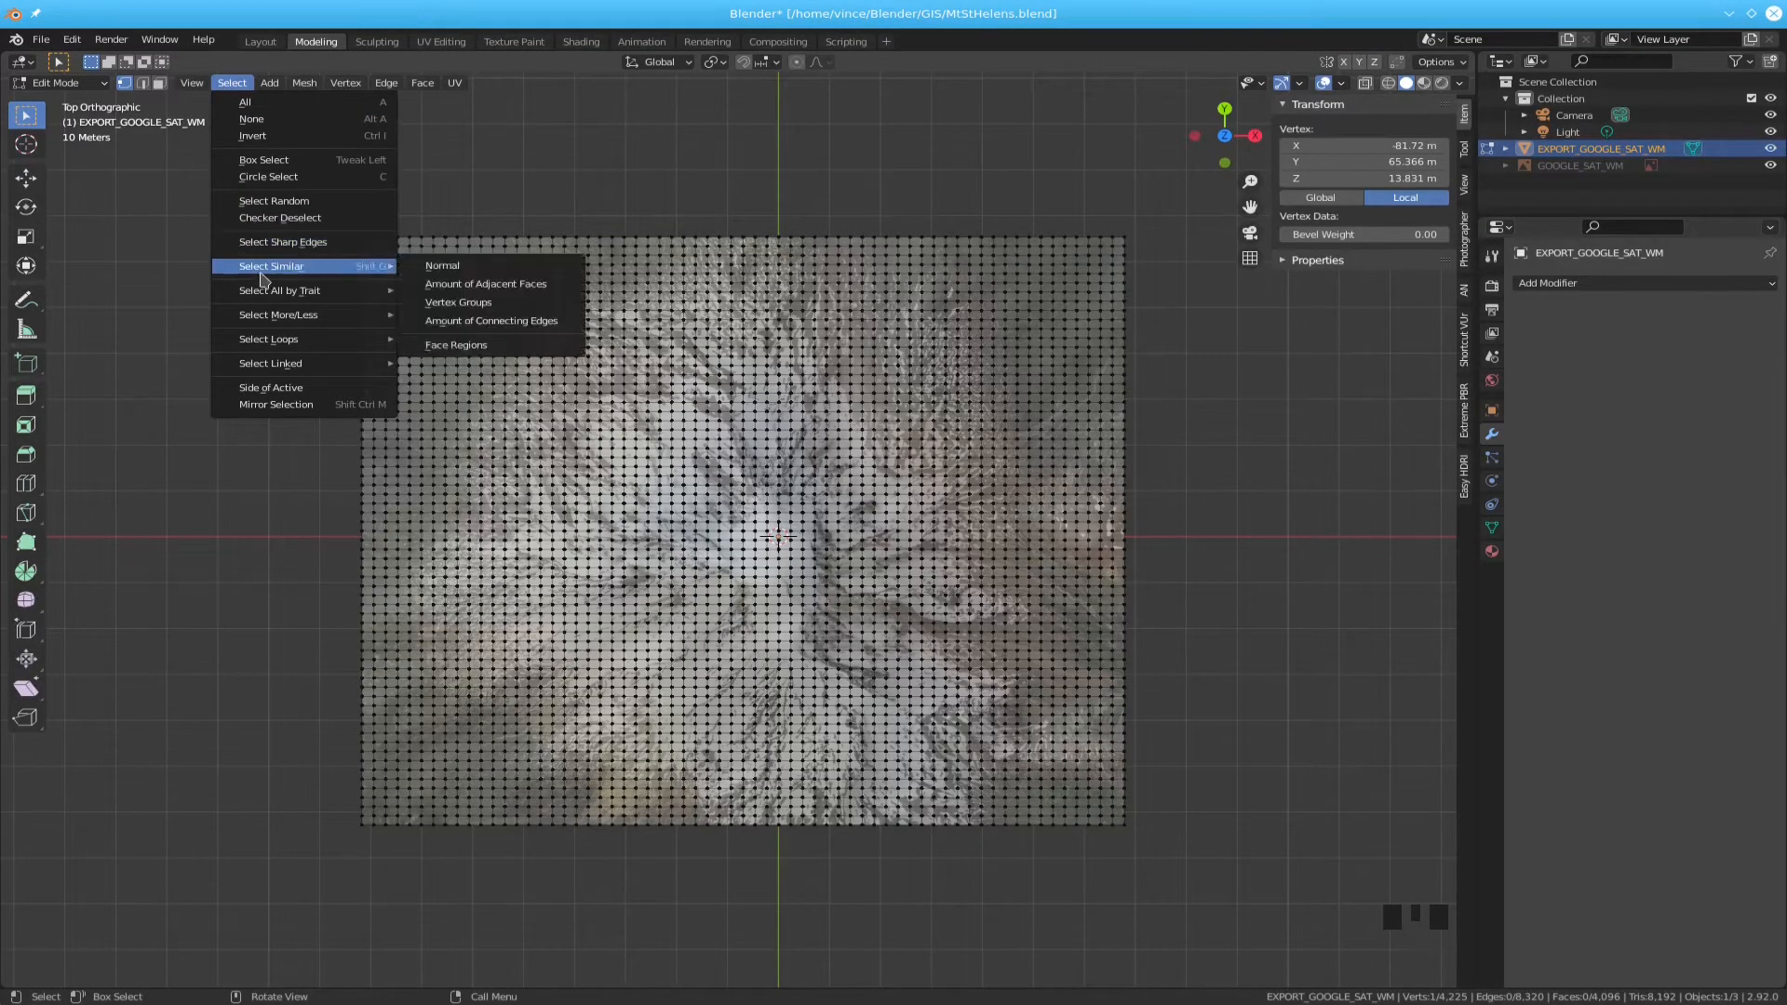
left_click(485, 286)
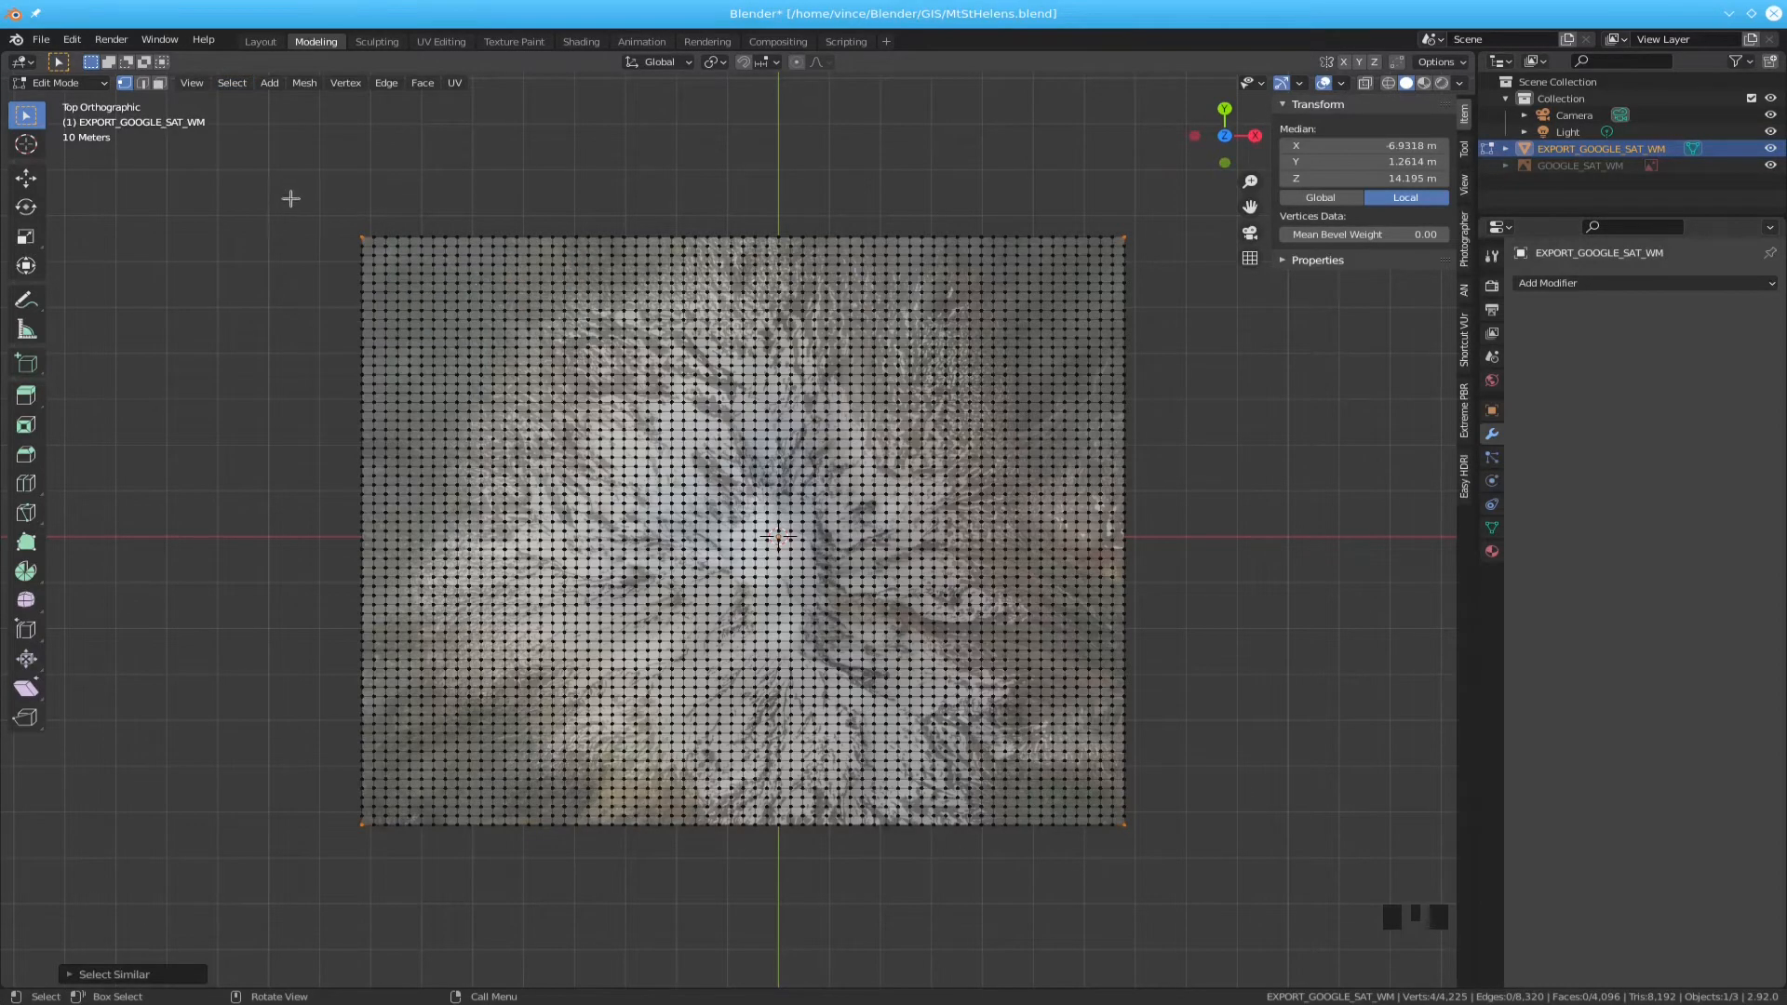
- Extrude the four corner vertices about 9.5 m straight down along Z in the front view
key("KP_1")
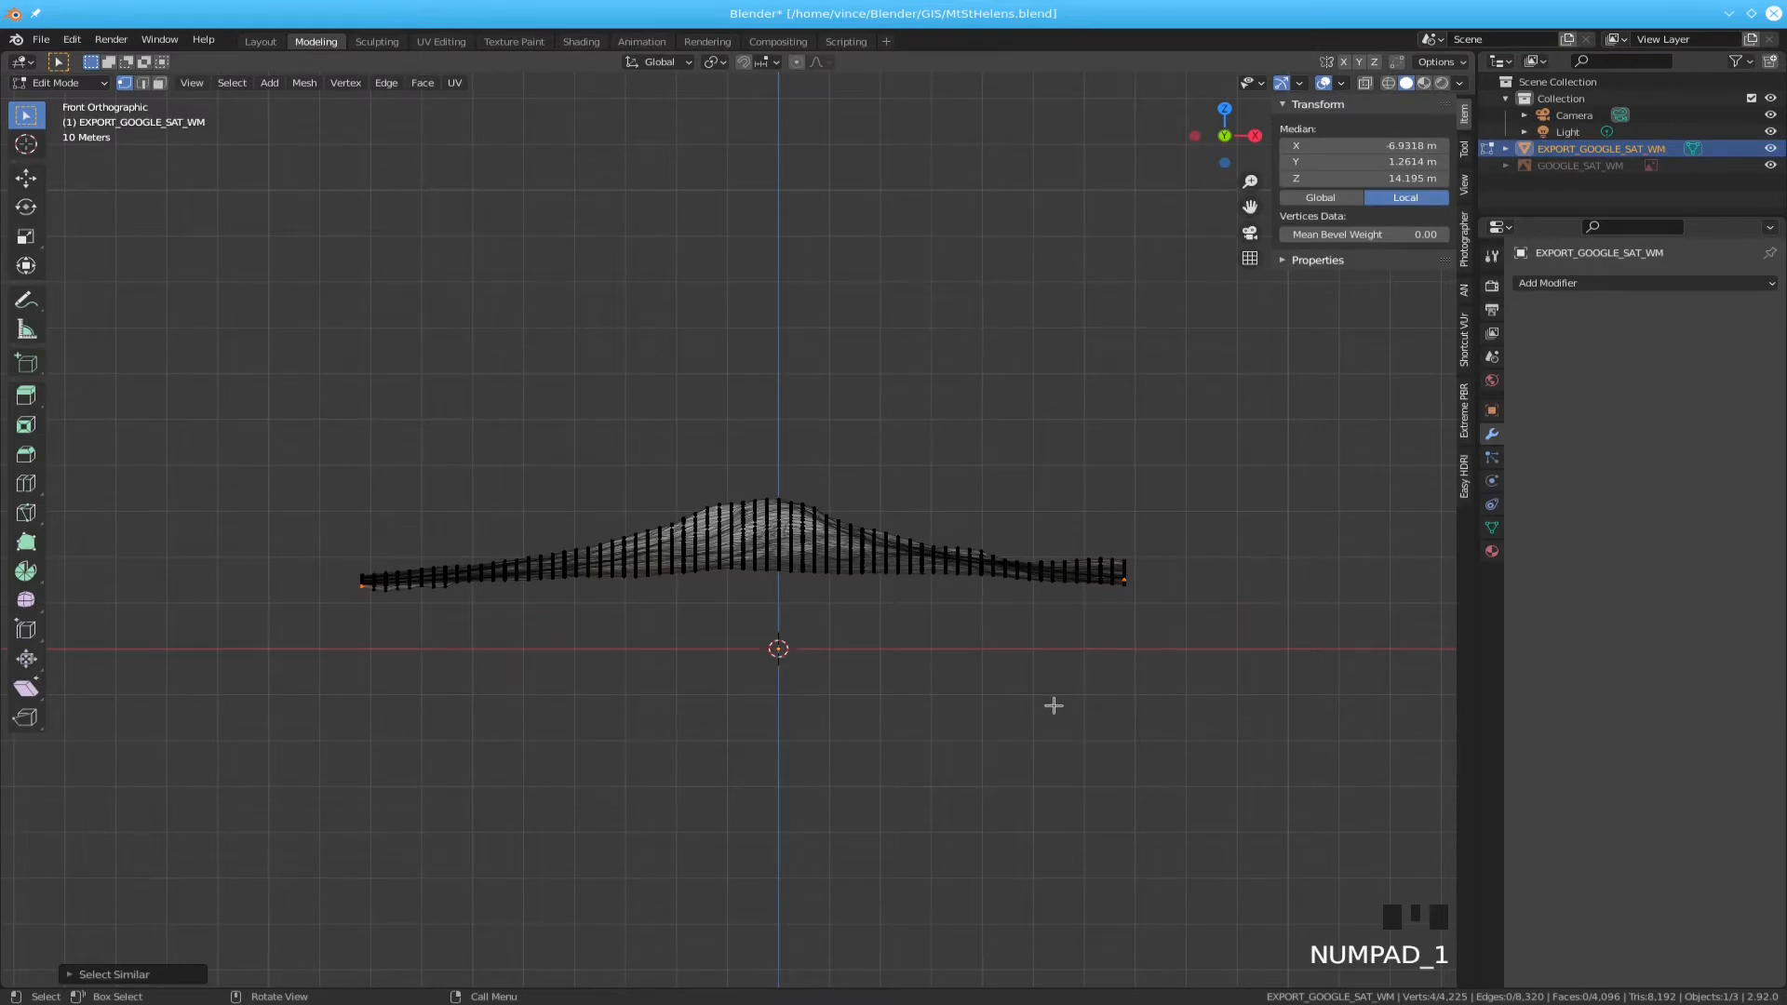
key("e")
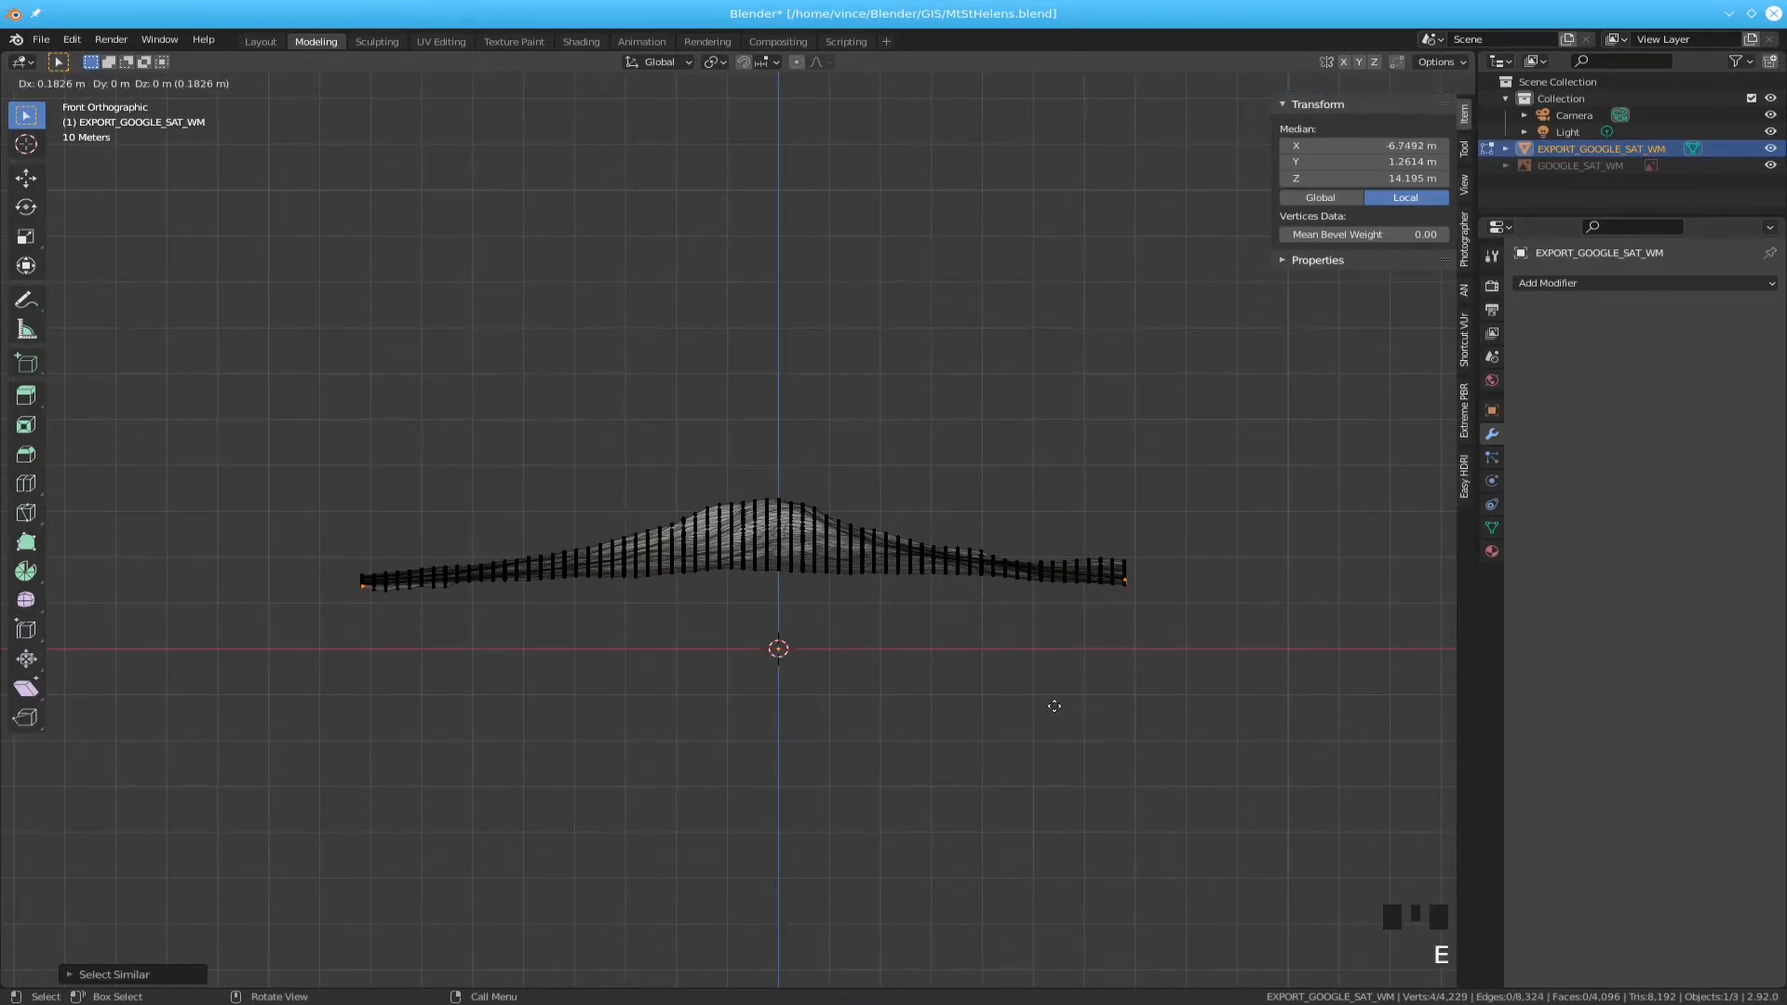
key("z")
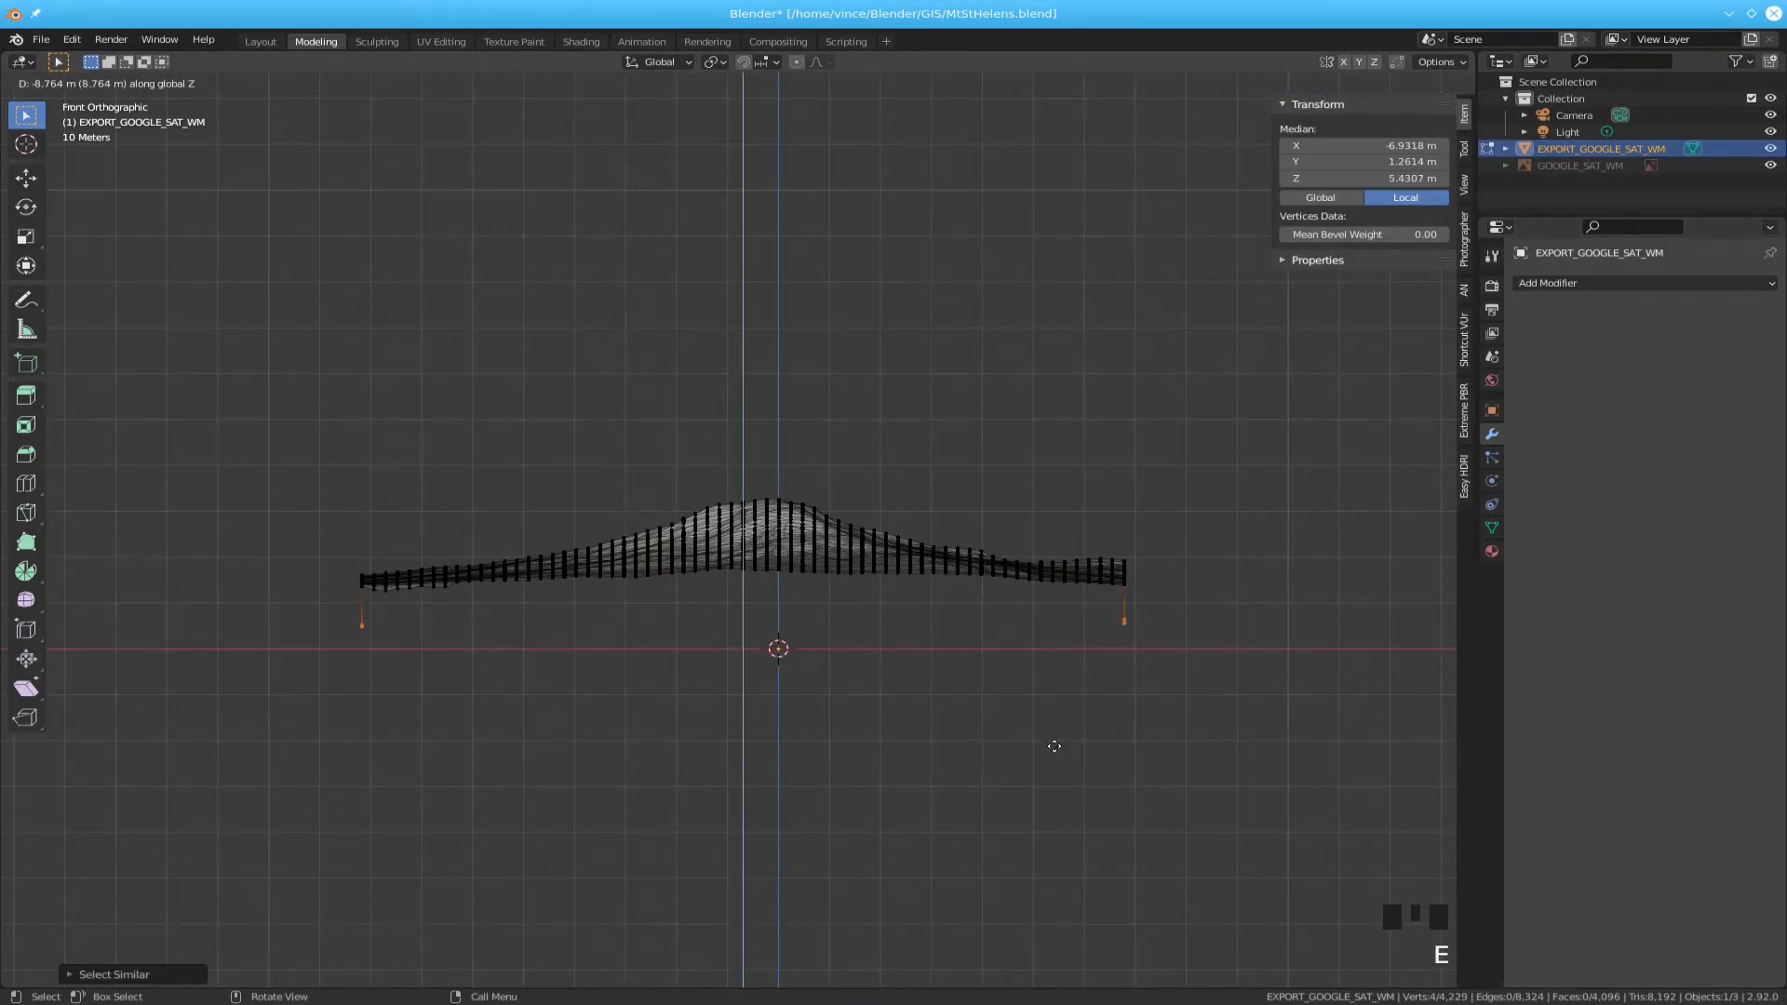
left_click(1058, 749)
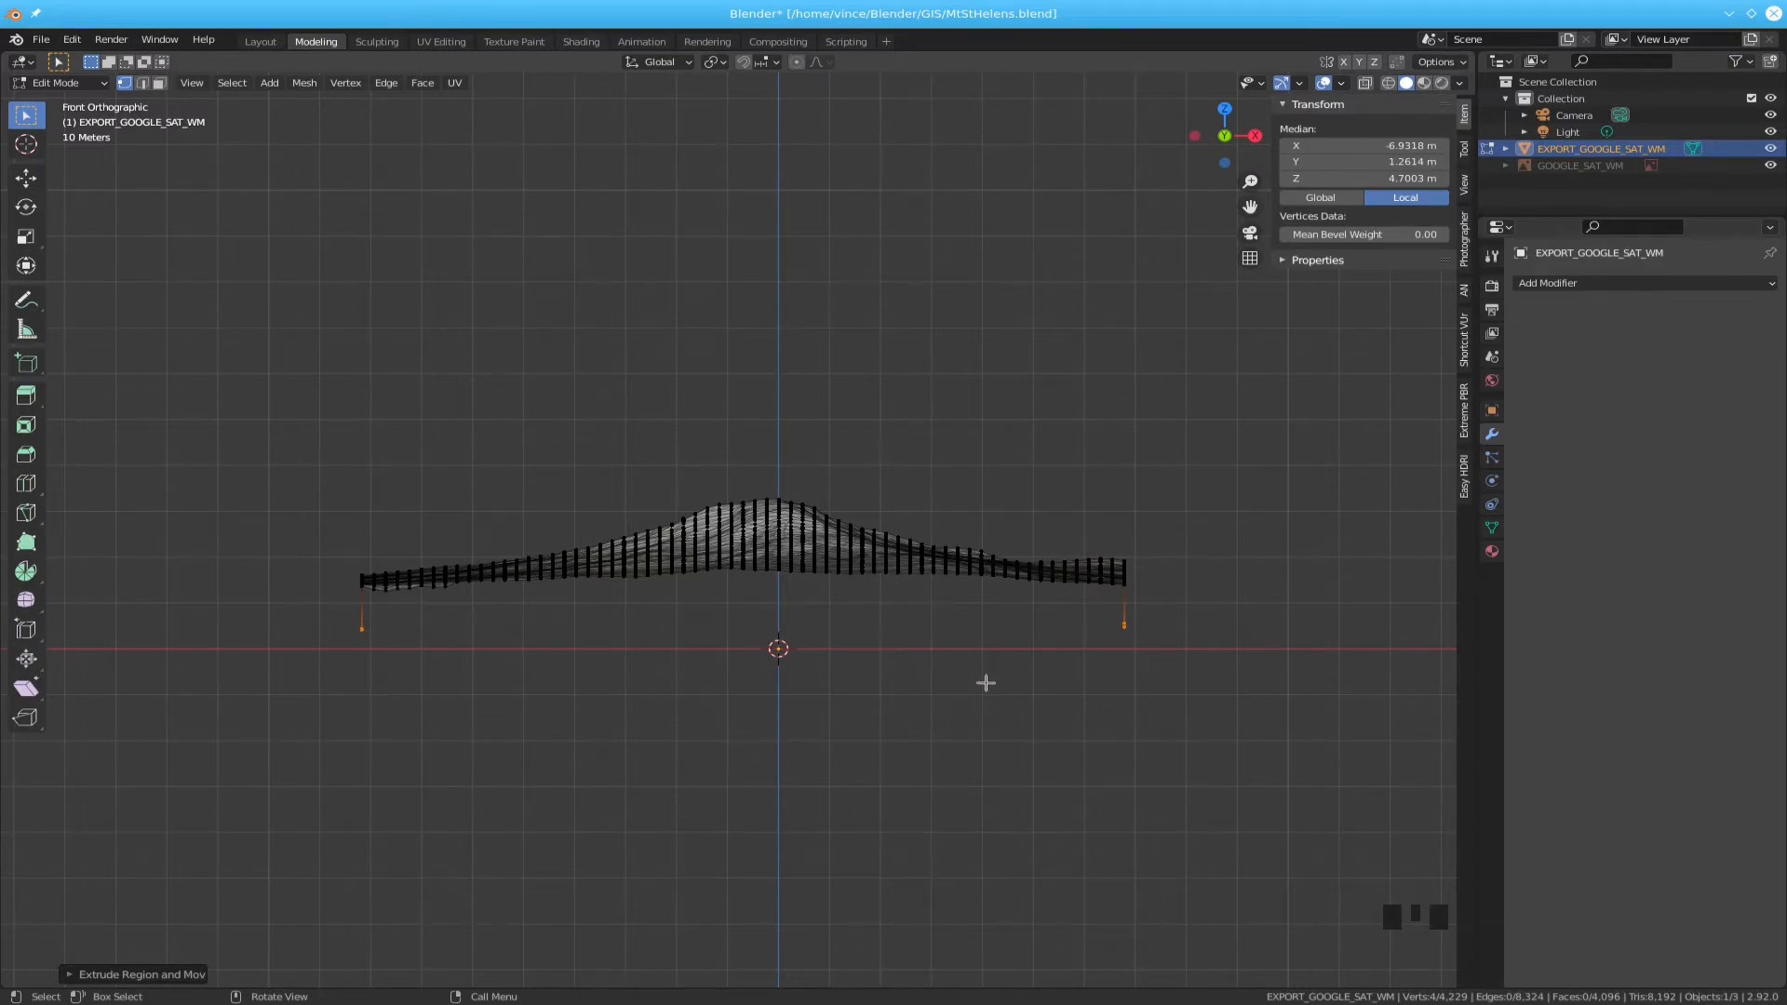
- Flatten the extruded corner vertices to one height by scaling them to 0 along Z
key("s")
key("z")
key("0")
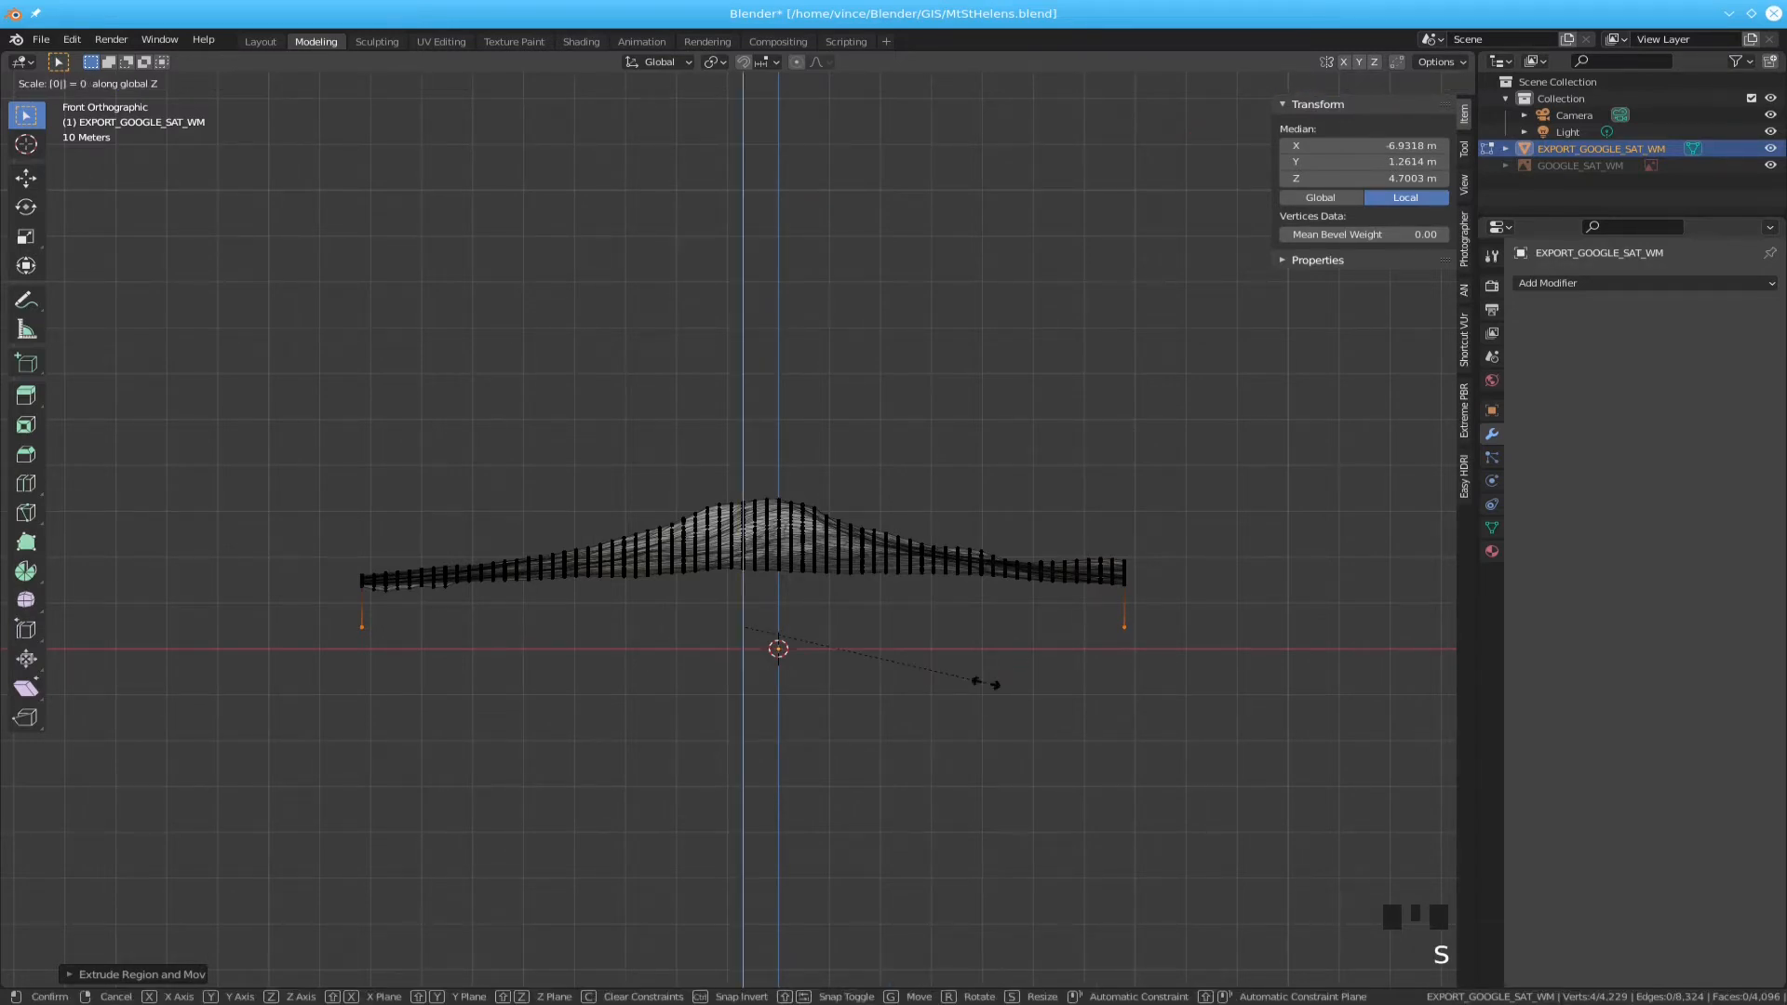
key("Return")
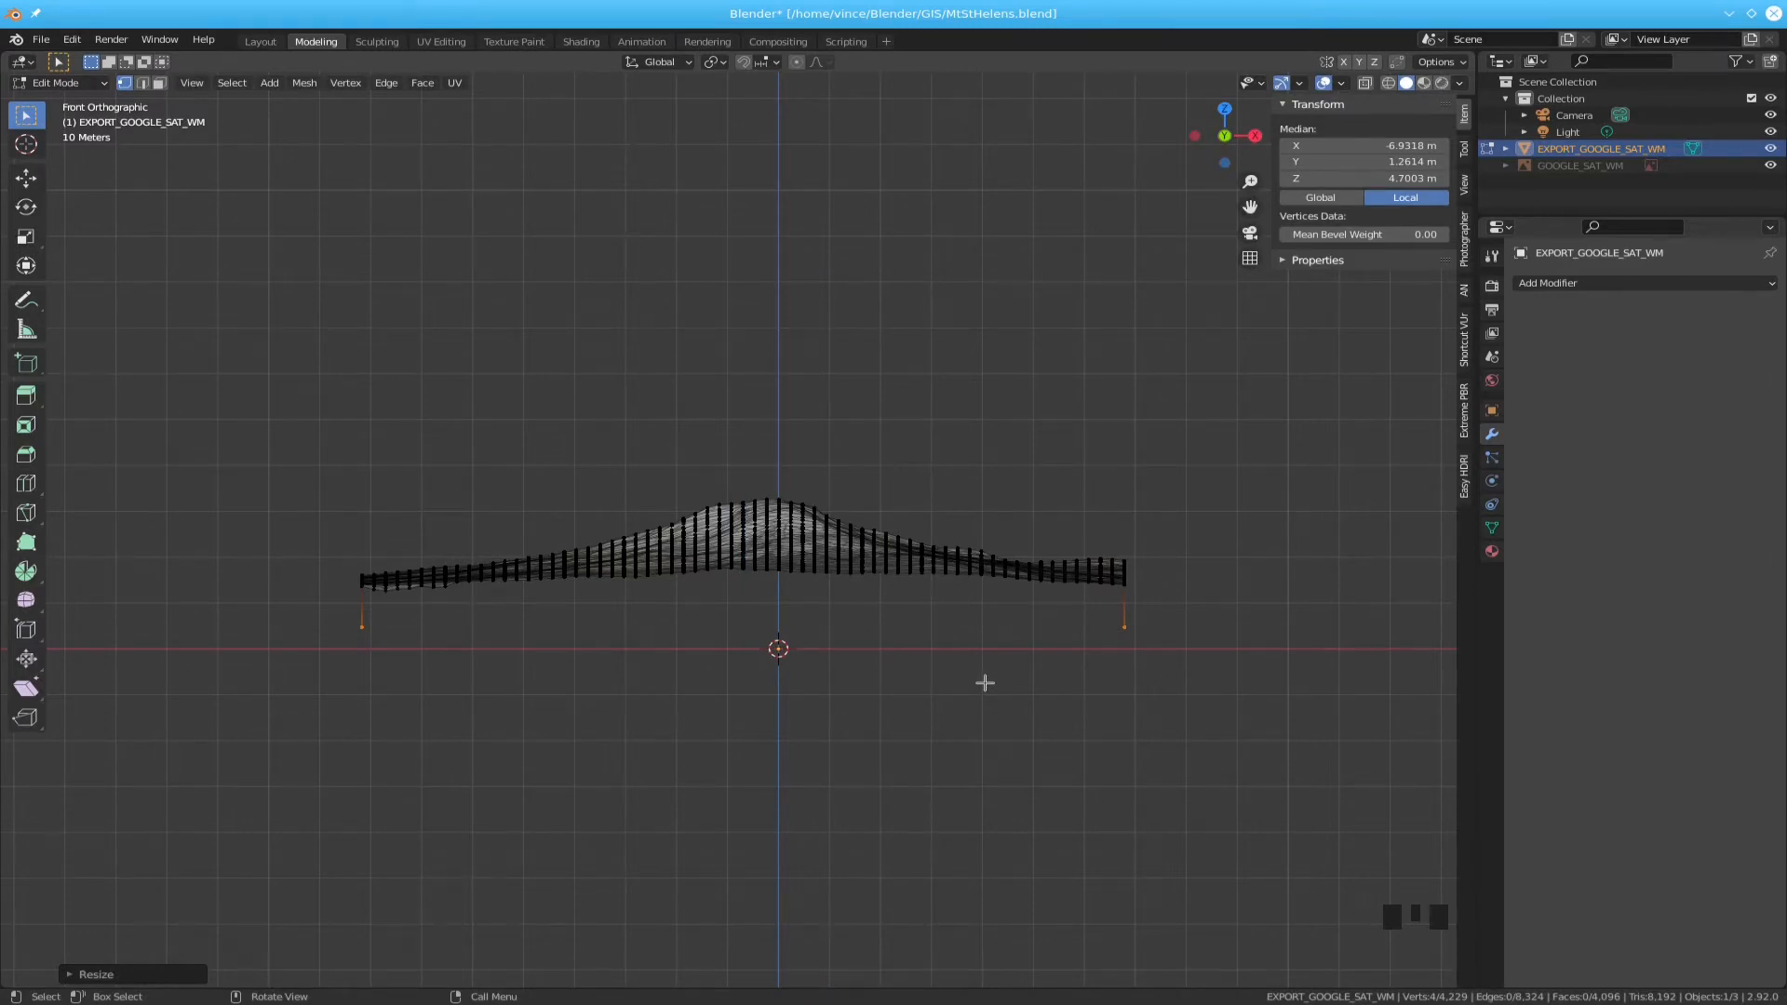
- Fill a base face between the four lowered corner vertices and check it at an angle
key("f")
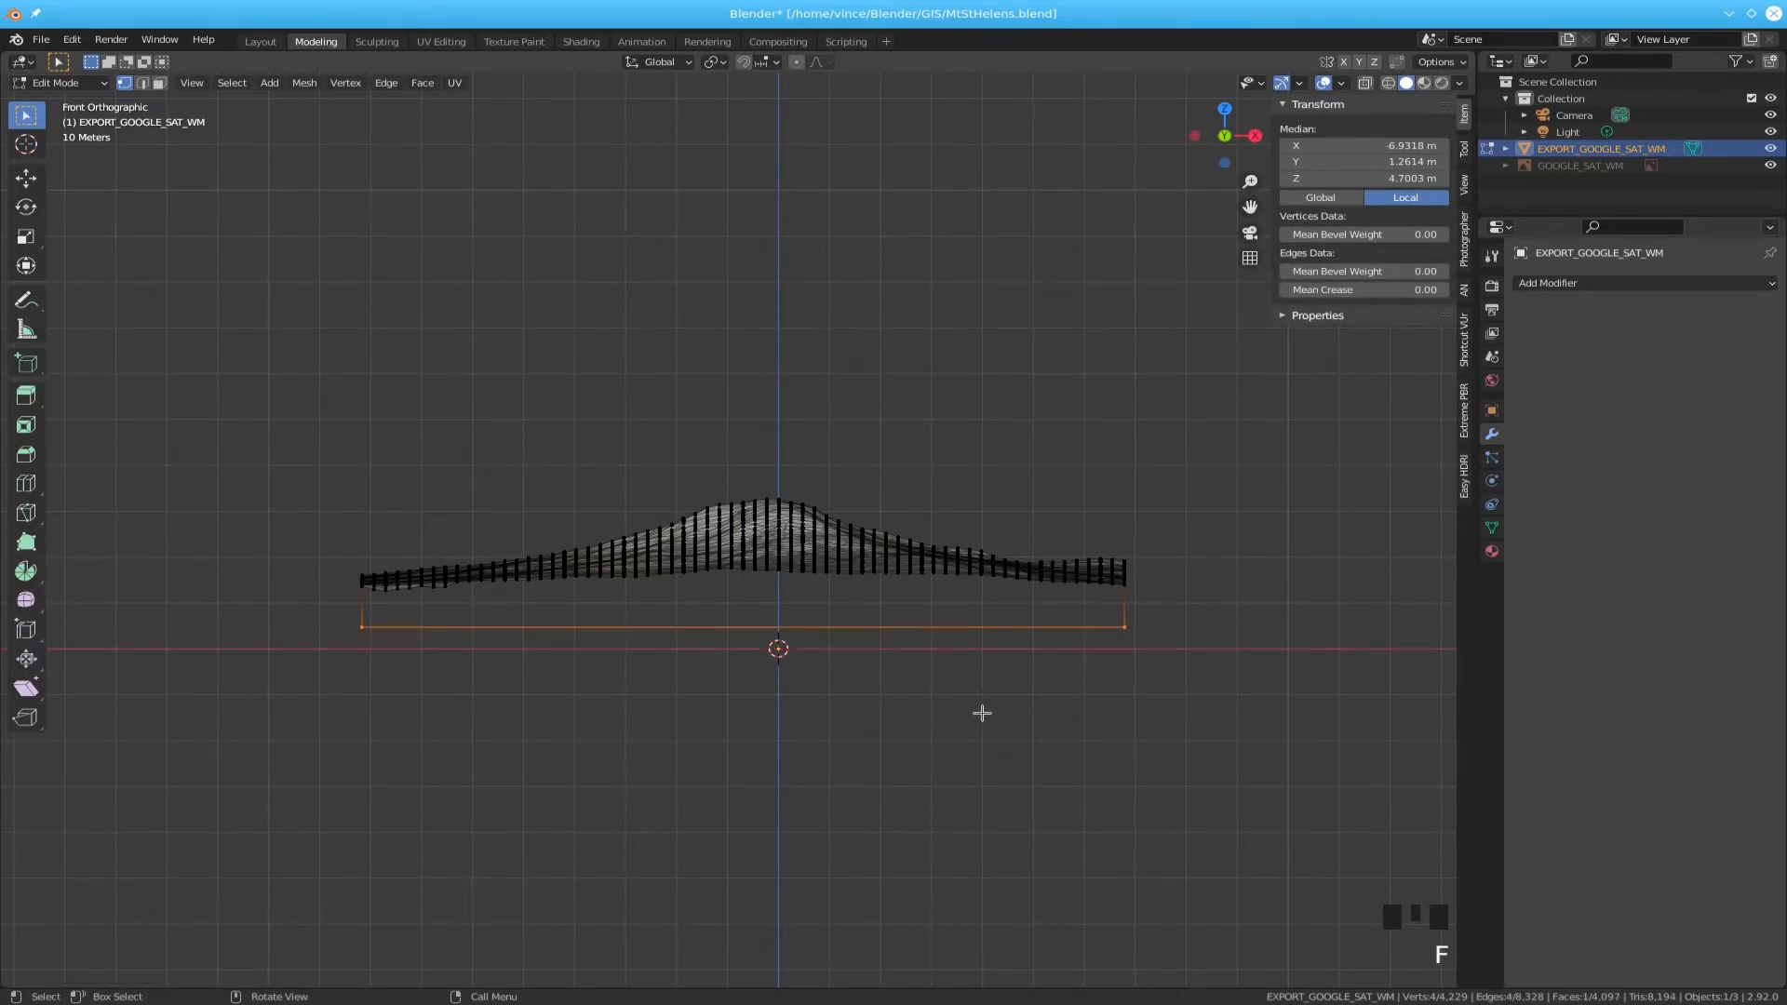
mouse_move(981, 714)
middle_mouse_down()
mouse_move(970, 673)
mouse_move(960, 713)
middle_mouse_up()
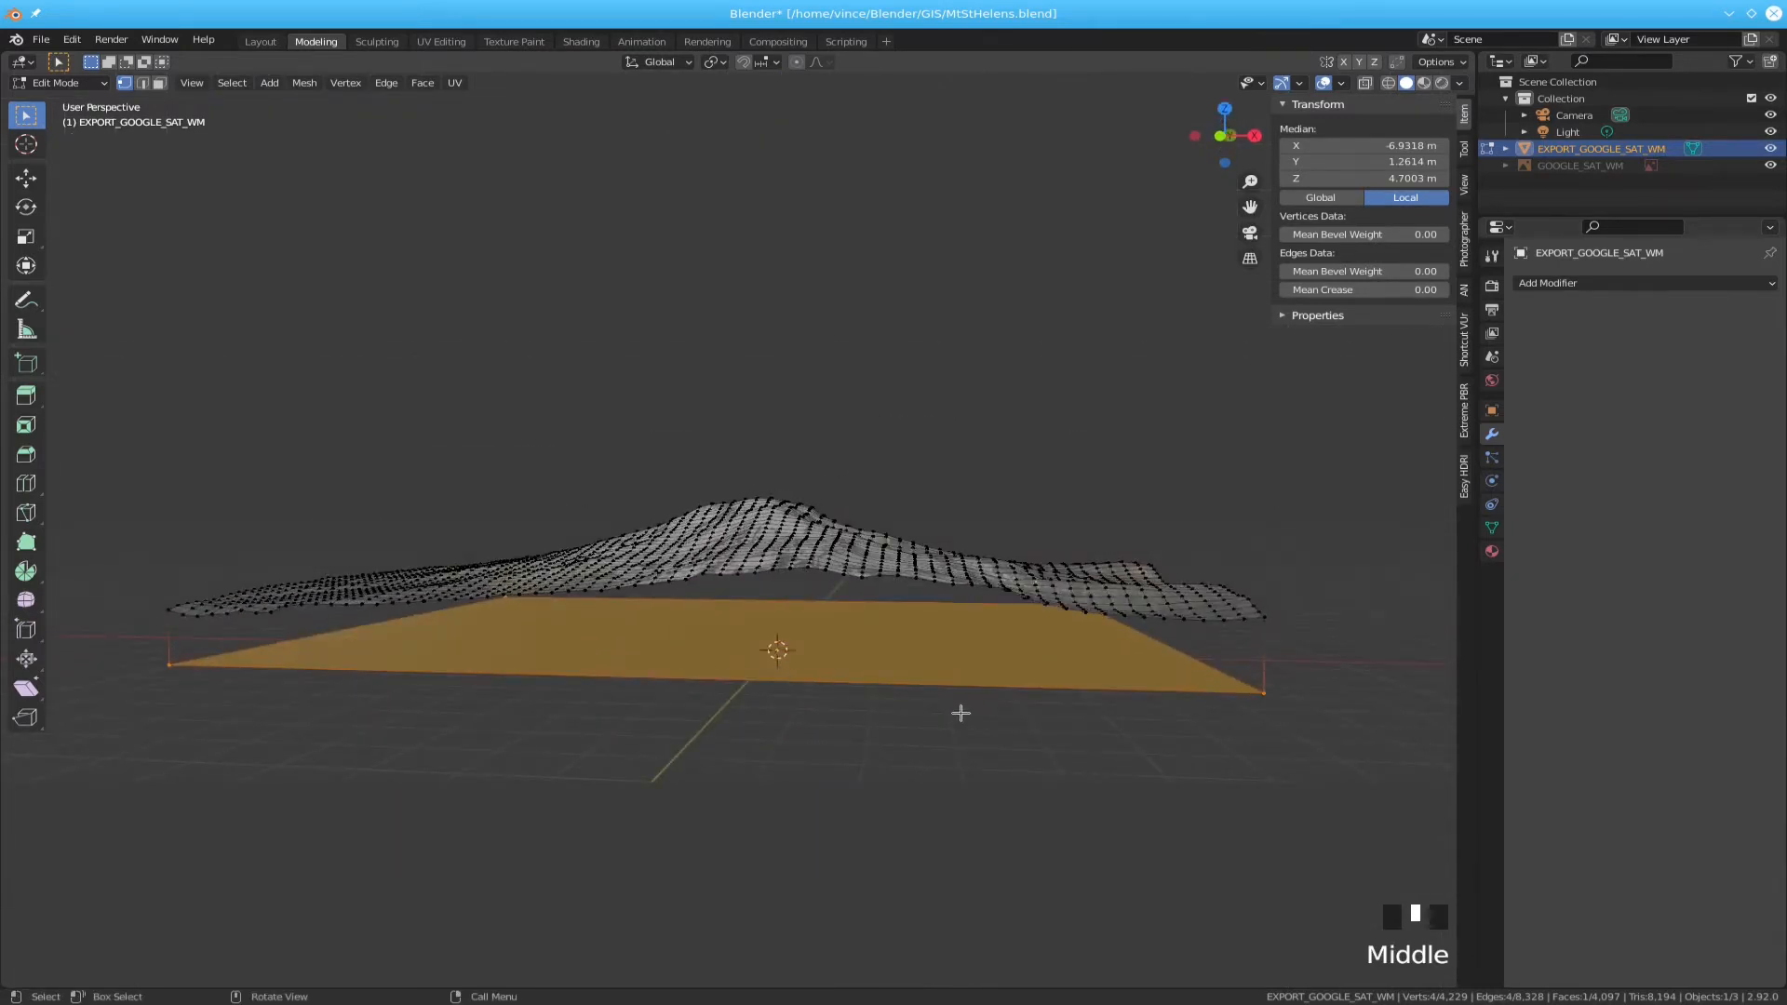
key("KP_1")
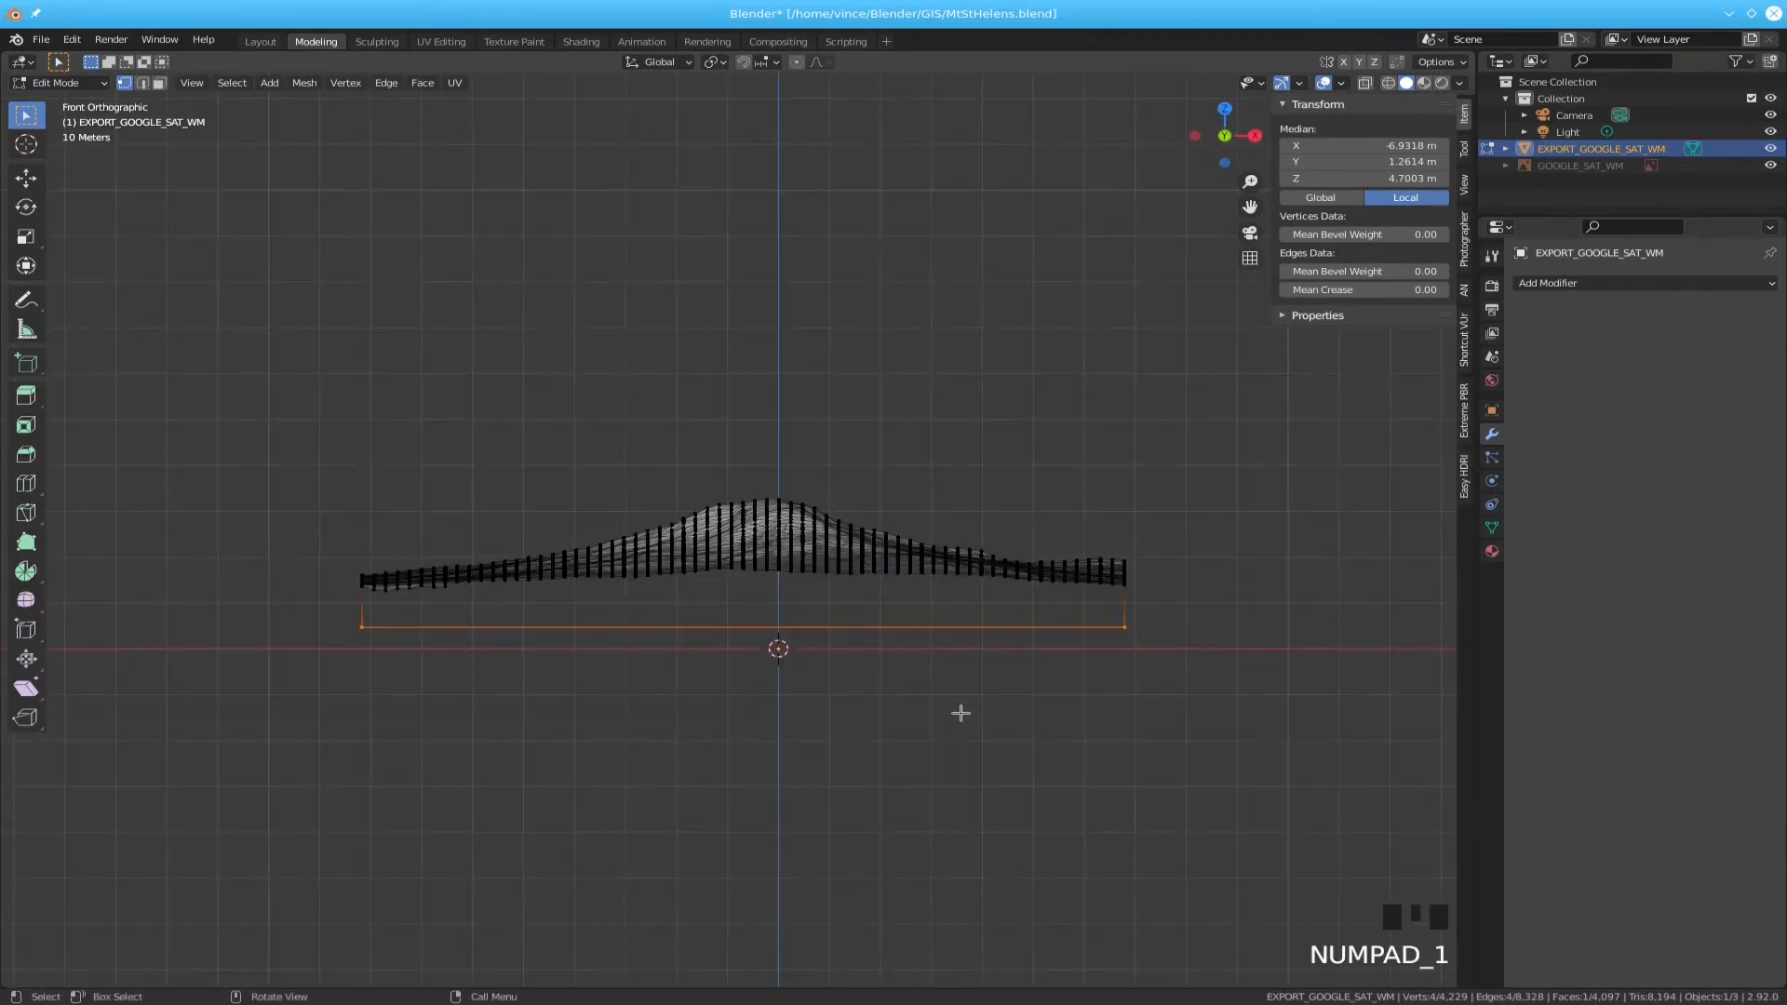
key("g")
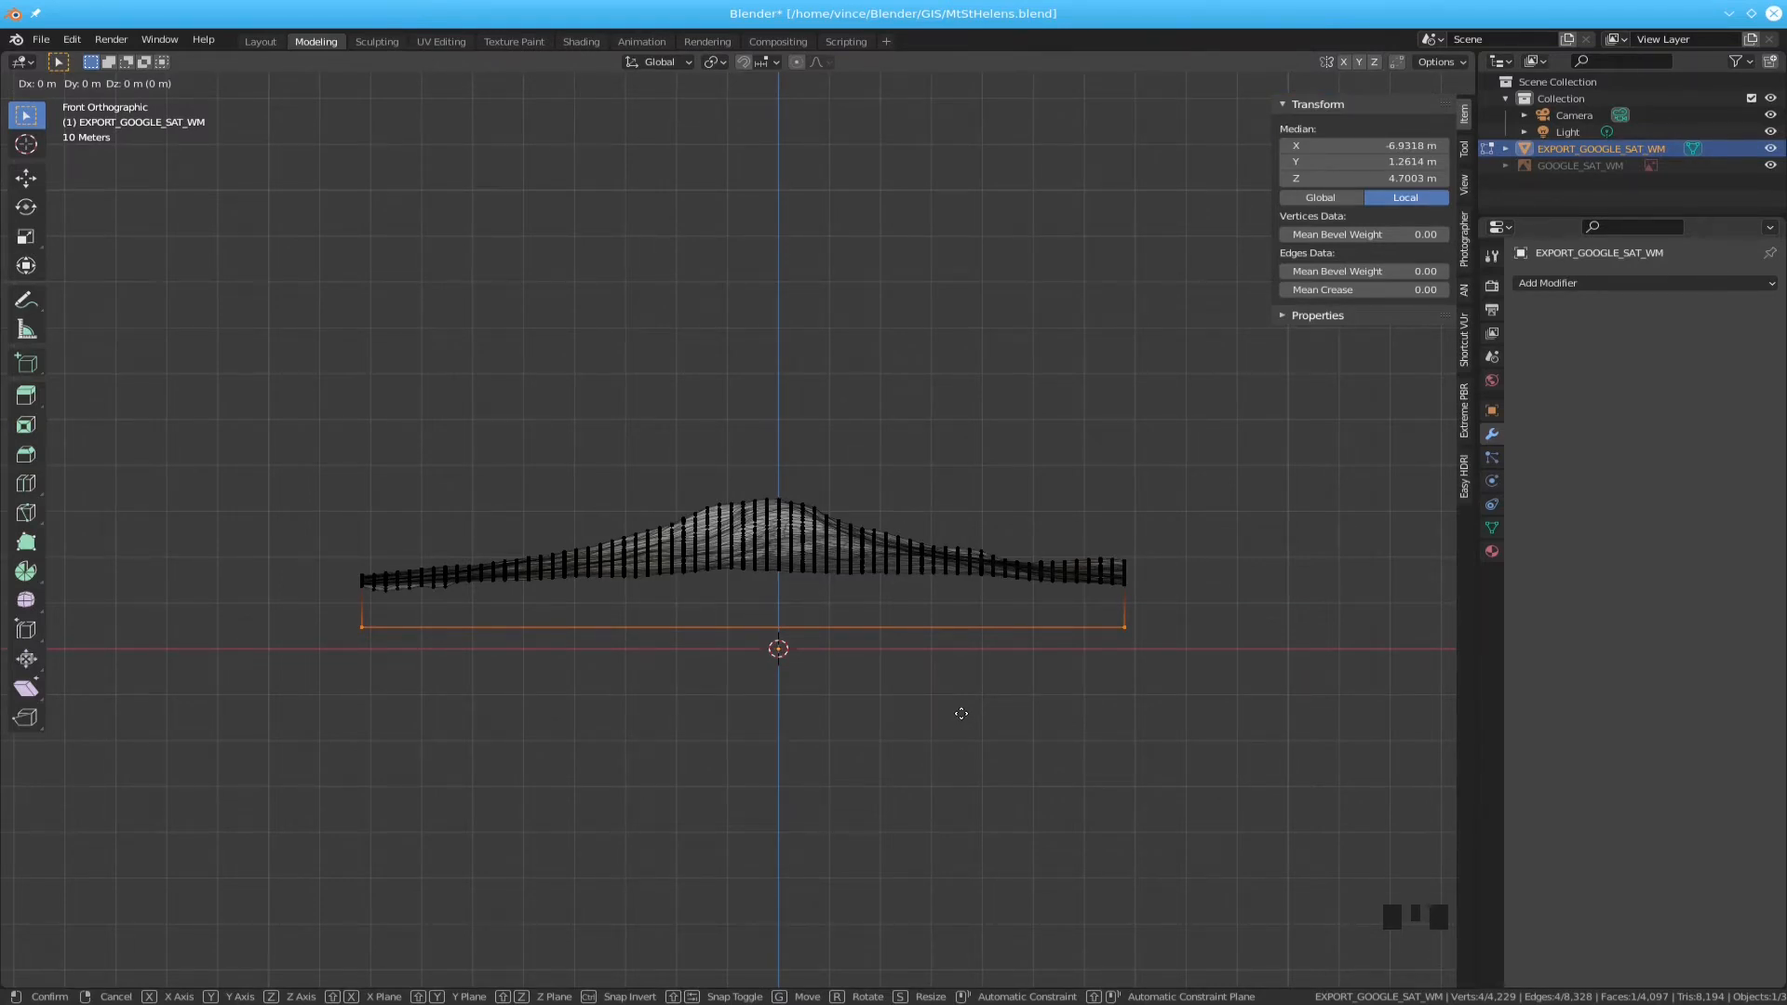
right_click(962, 713)
- Select the base face in face mode and raise it about 6.6 m along Z, keeping it below the terrain
middle_click_drag(958, 710, 936, 649)
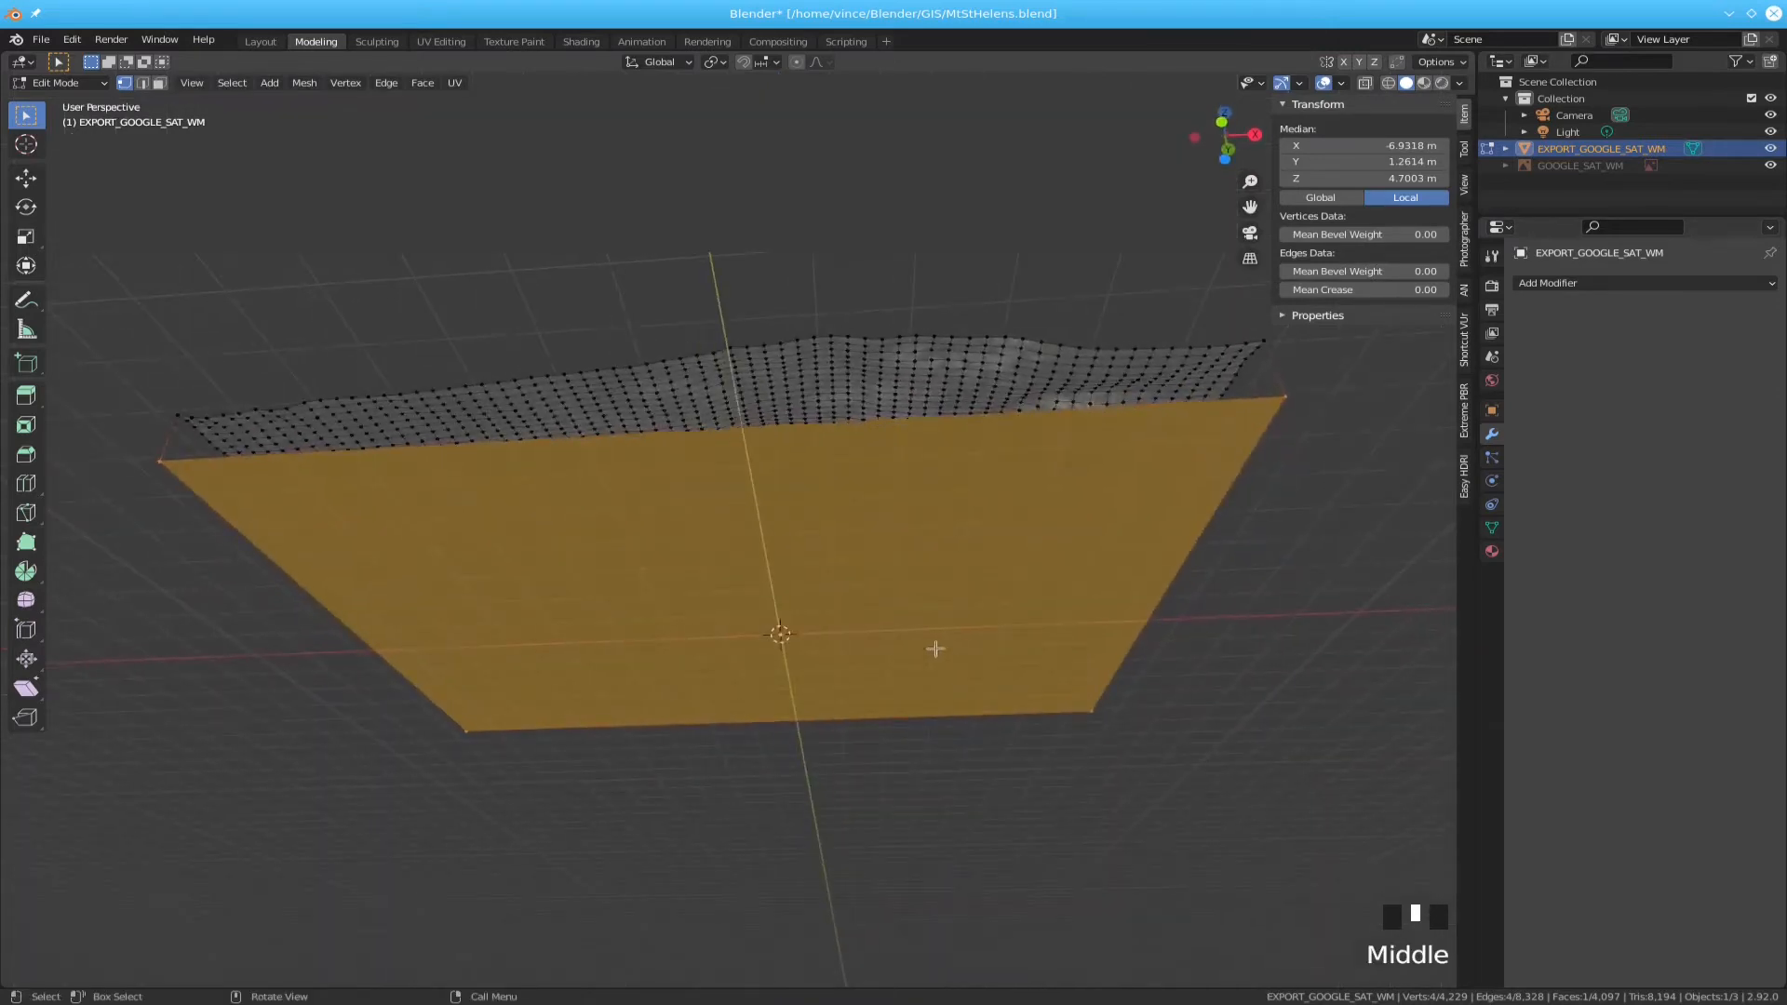
left_click(883, 595)
key("3")
left_click(813, 584)
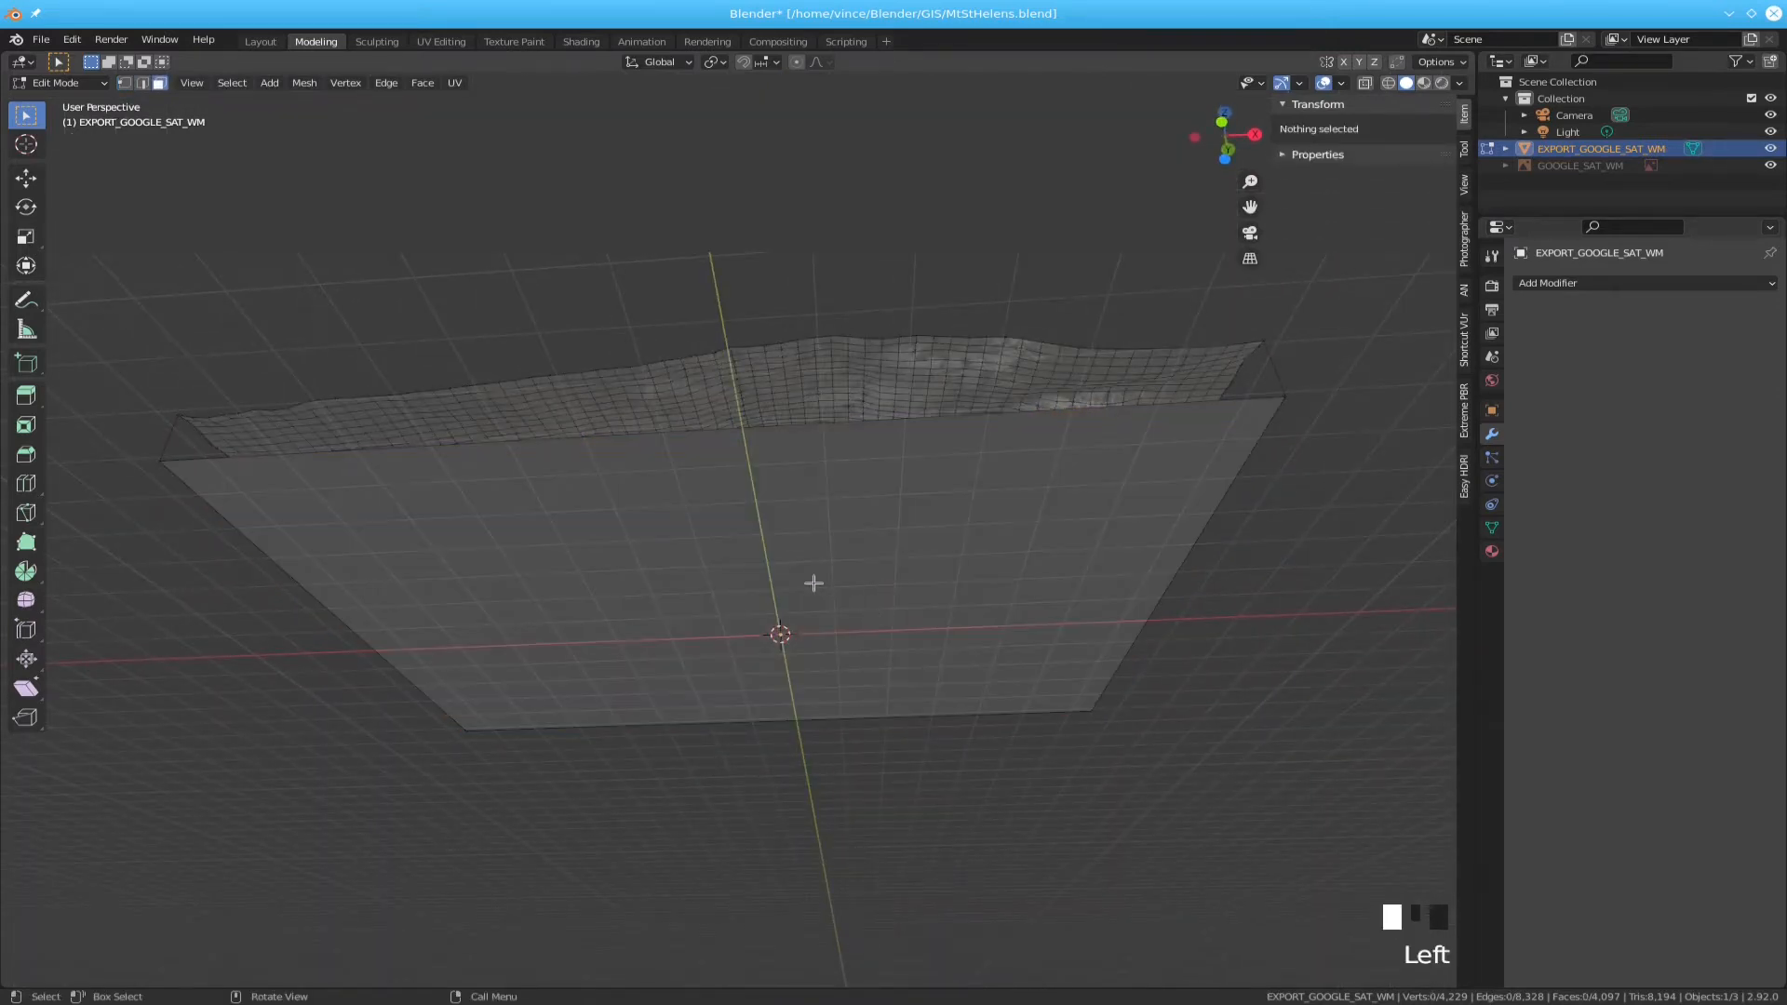
key("KP_7")
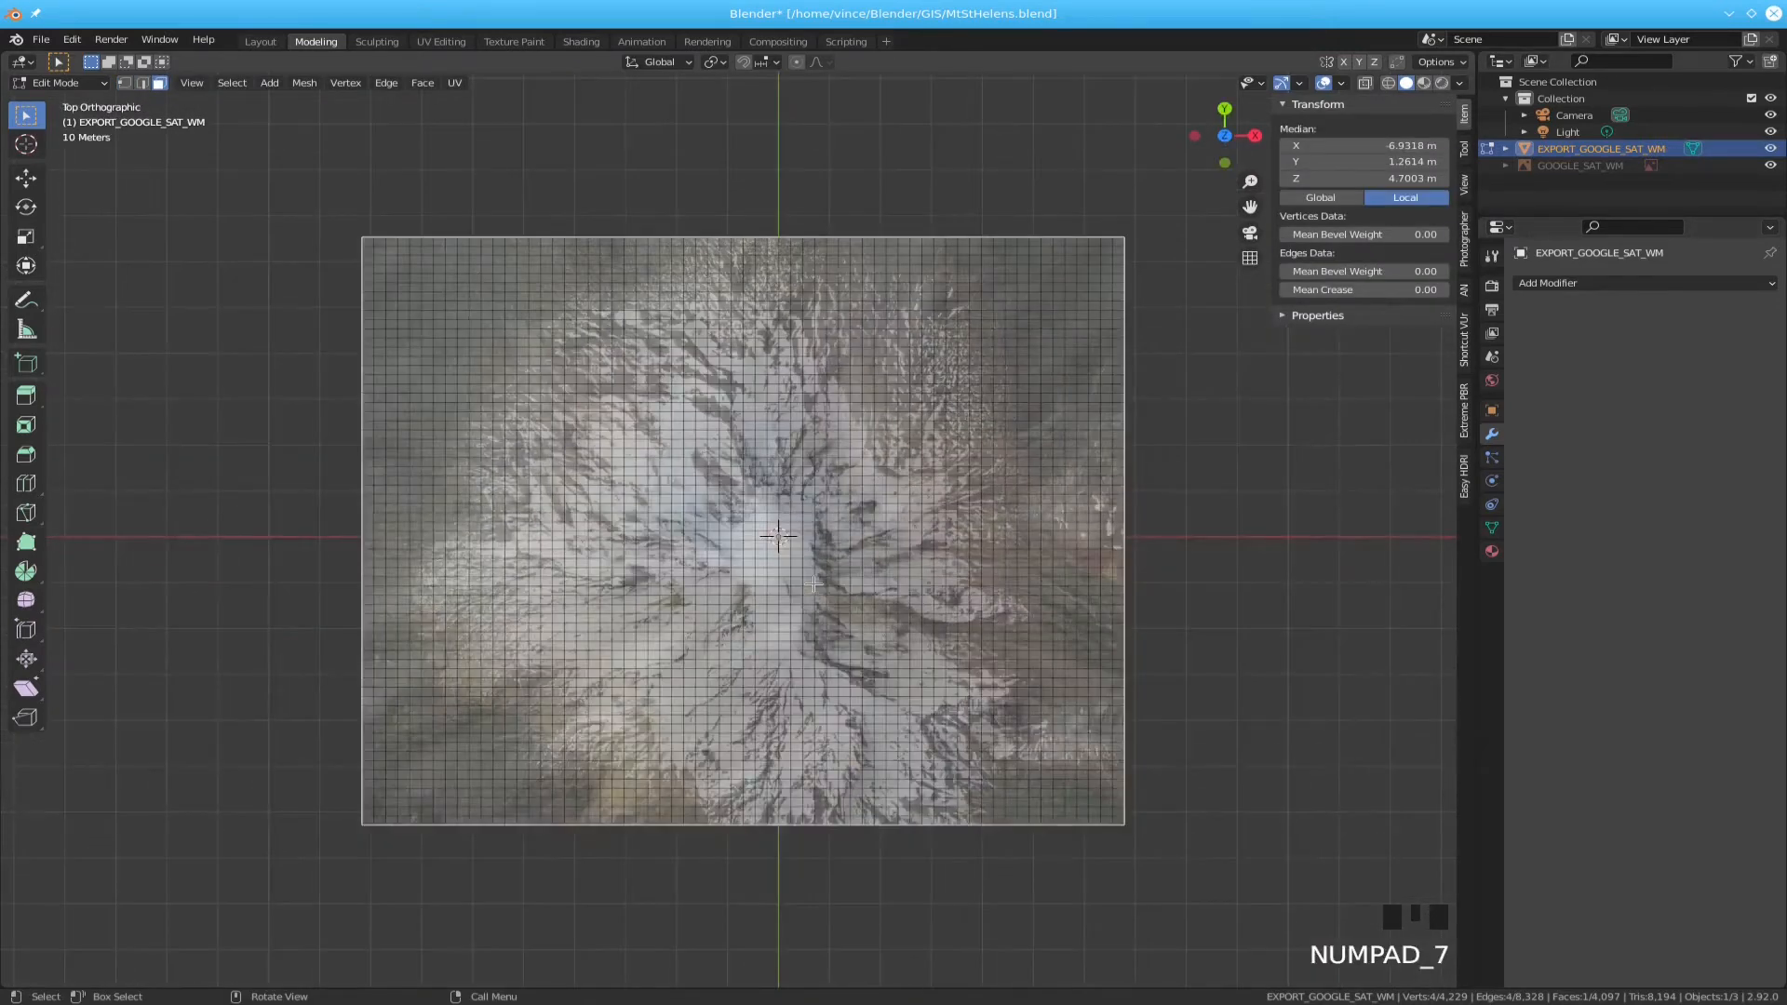
key("KP_1")
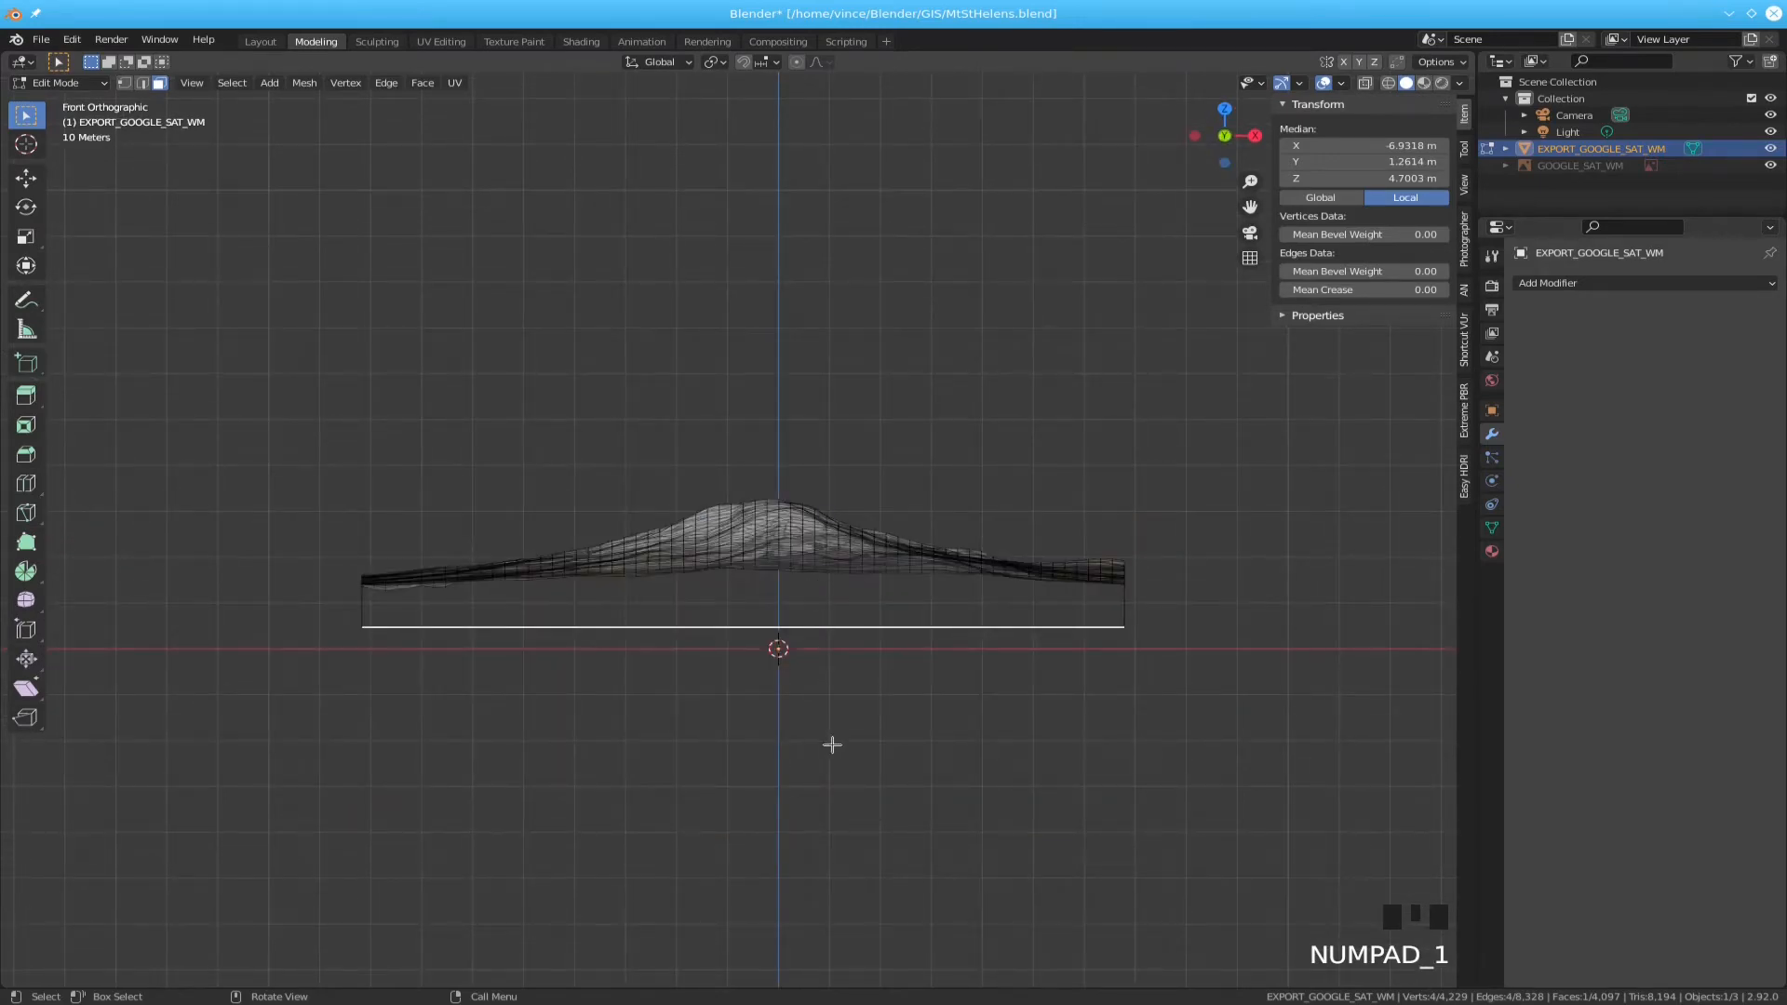
key("g")
key("z")
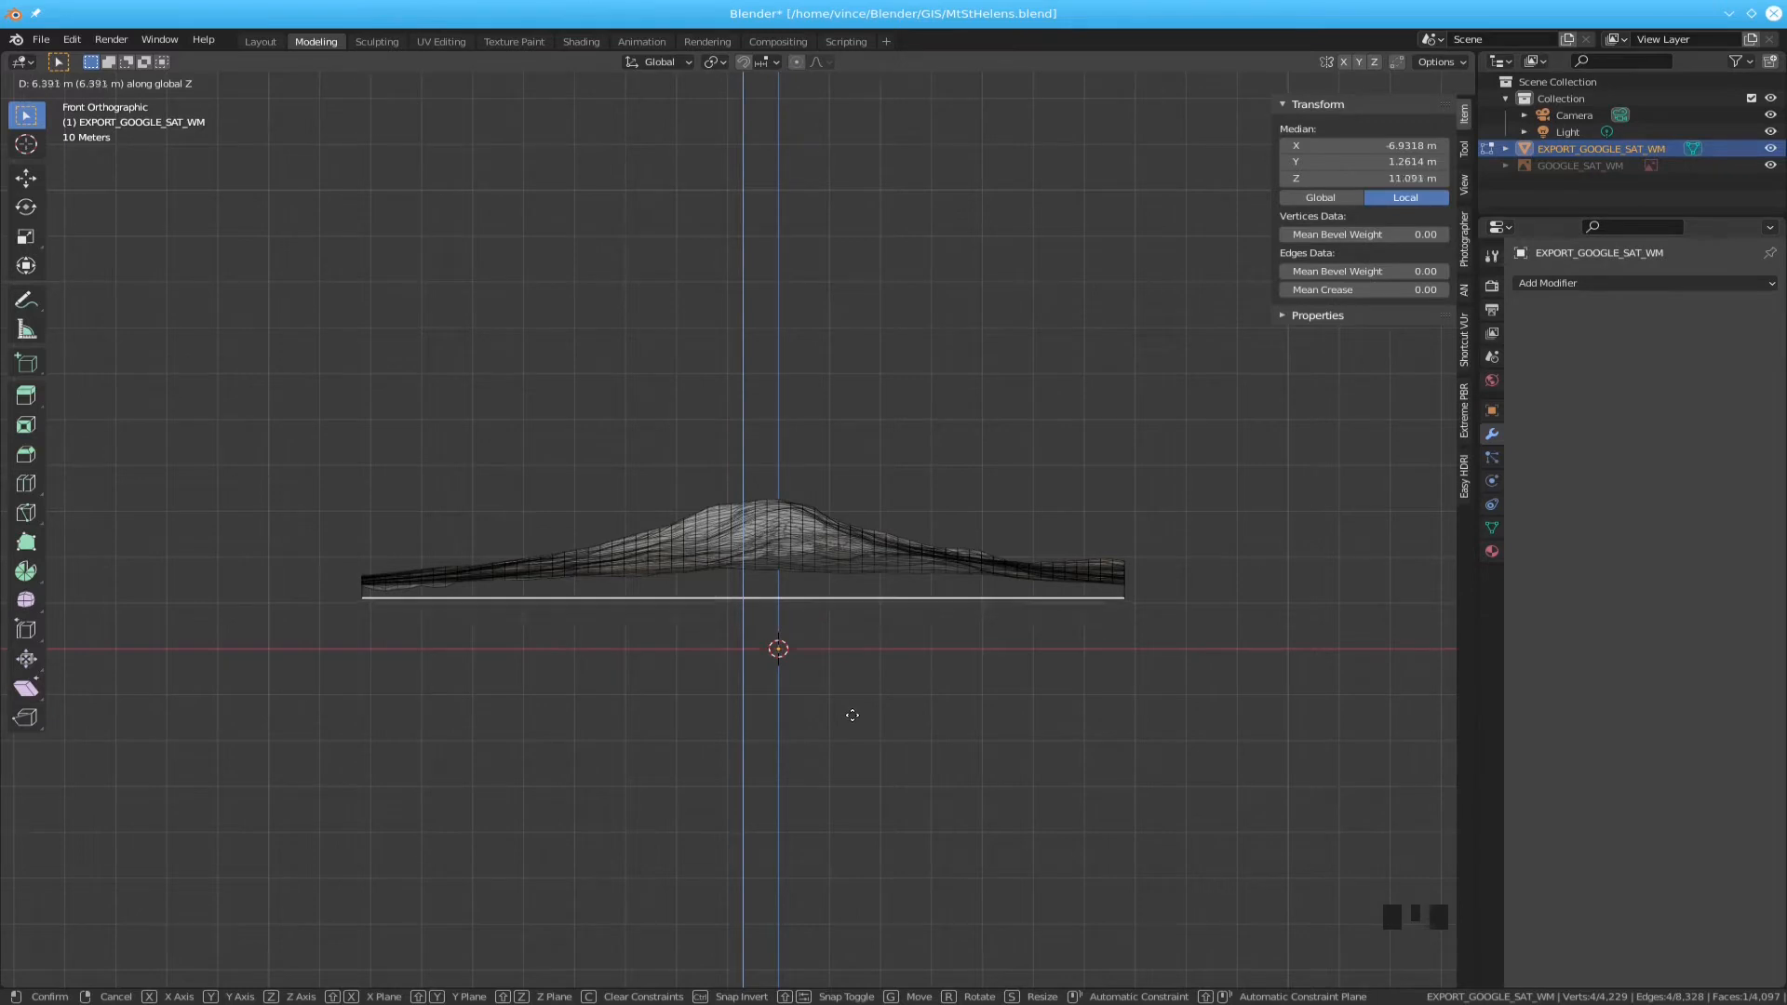
left_click(852, 715)
- Raise the base face another 1.1 m or so along Z, closer to the terrain's lowest edge
scroll(849, 716, "up", 3)
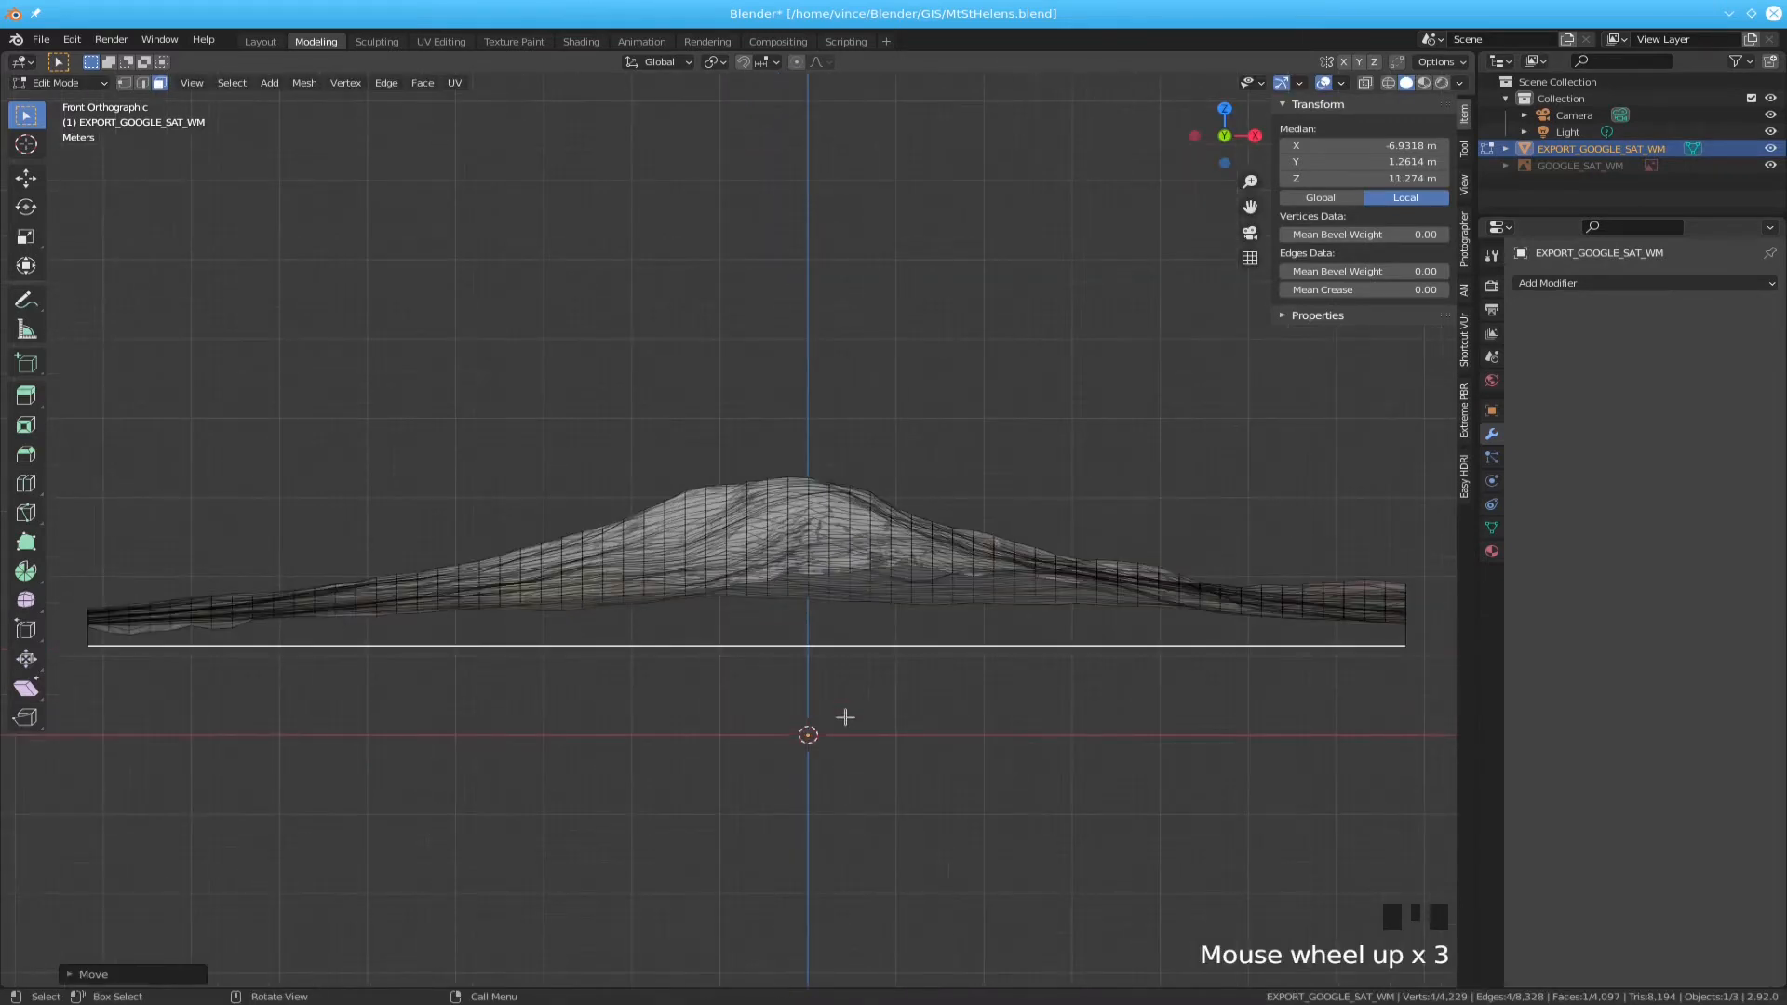
scroll(843, 716, "up", 2)
middle_click_drag(630, 734, 827, 722)
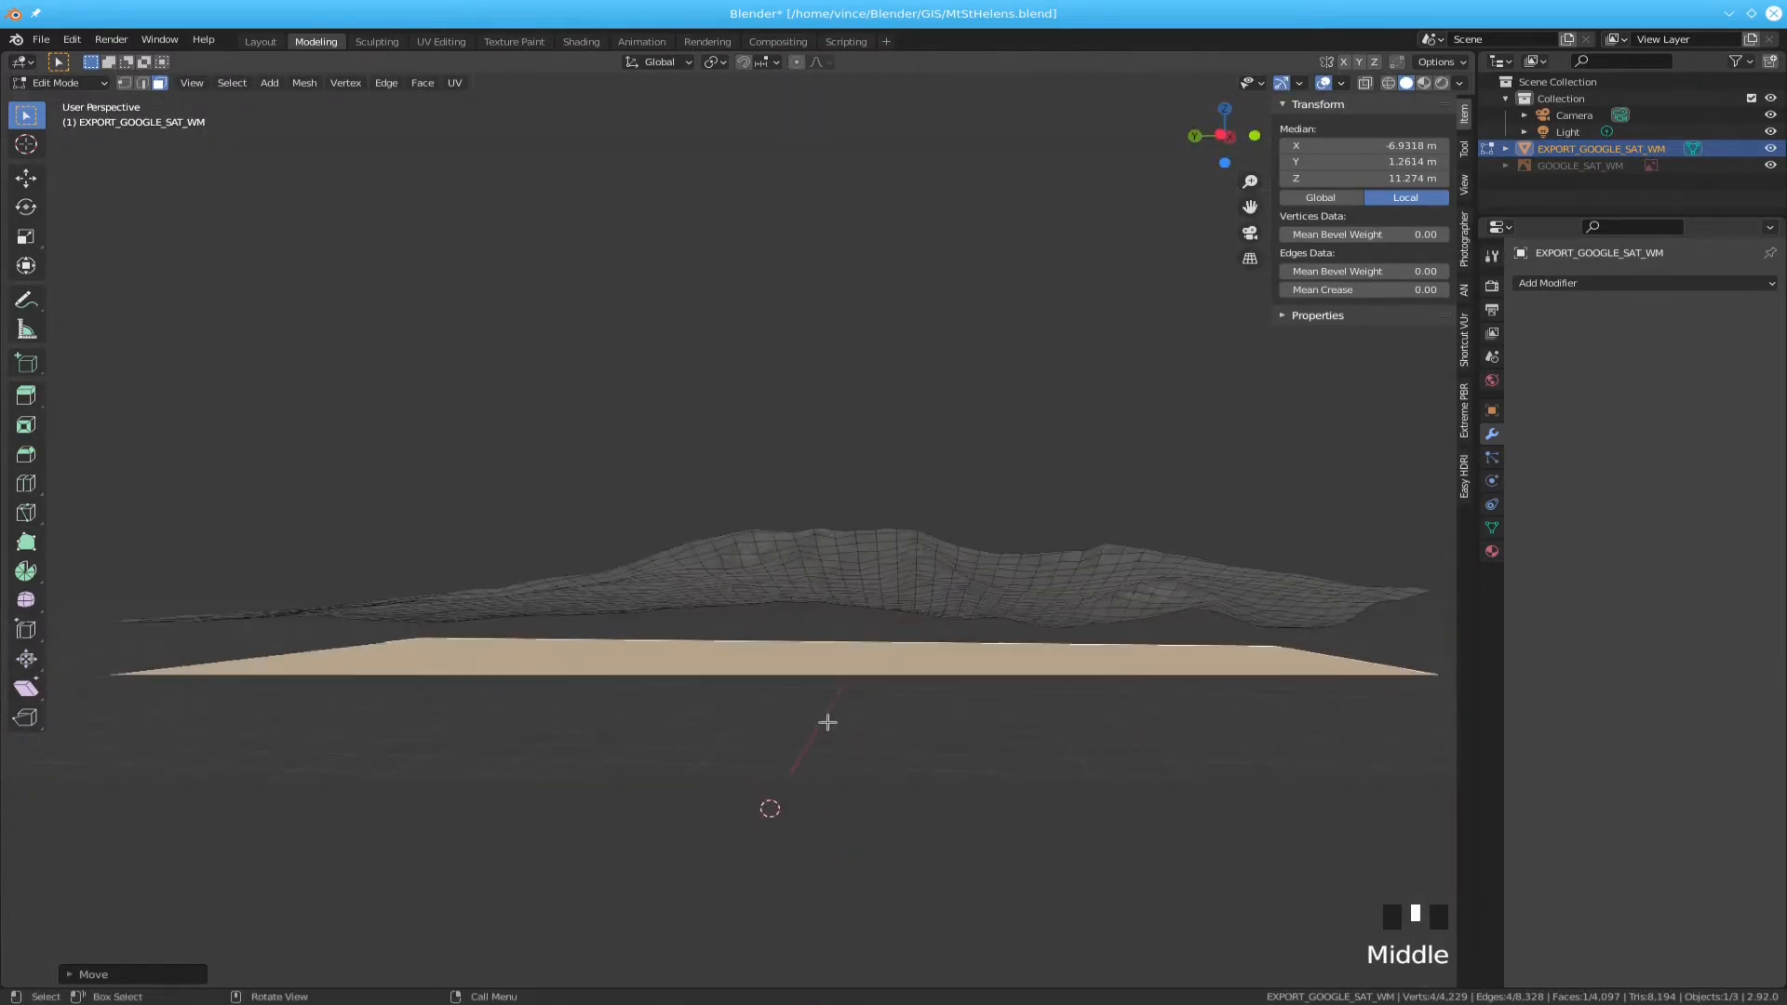
key("KP_1")
middle_click_drag(689, 799, 1309, 706, "shift")
key("g")
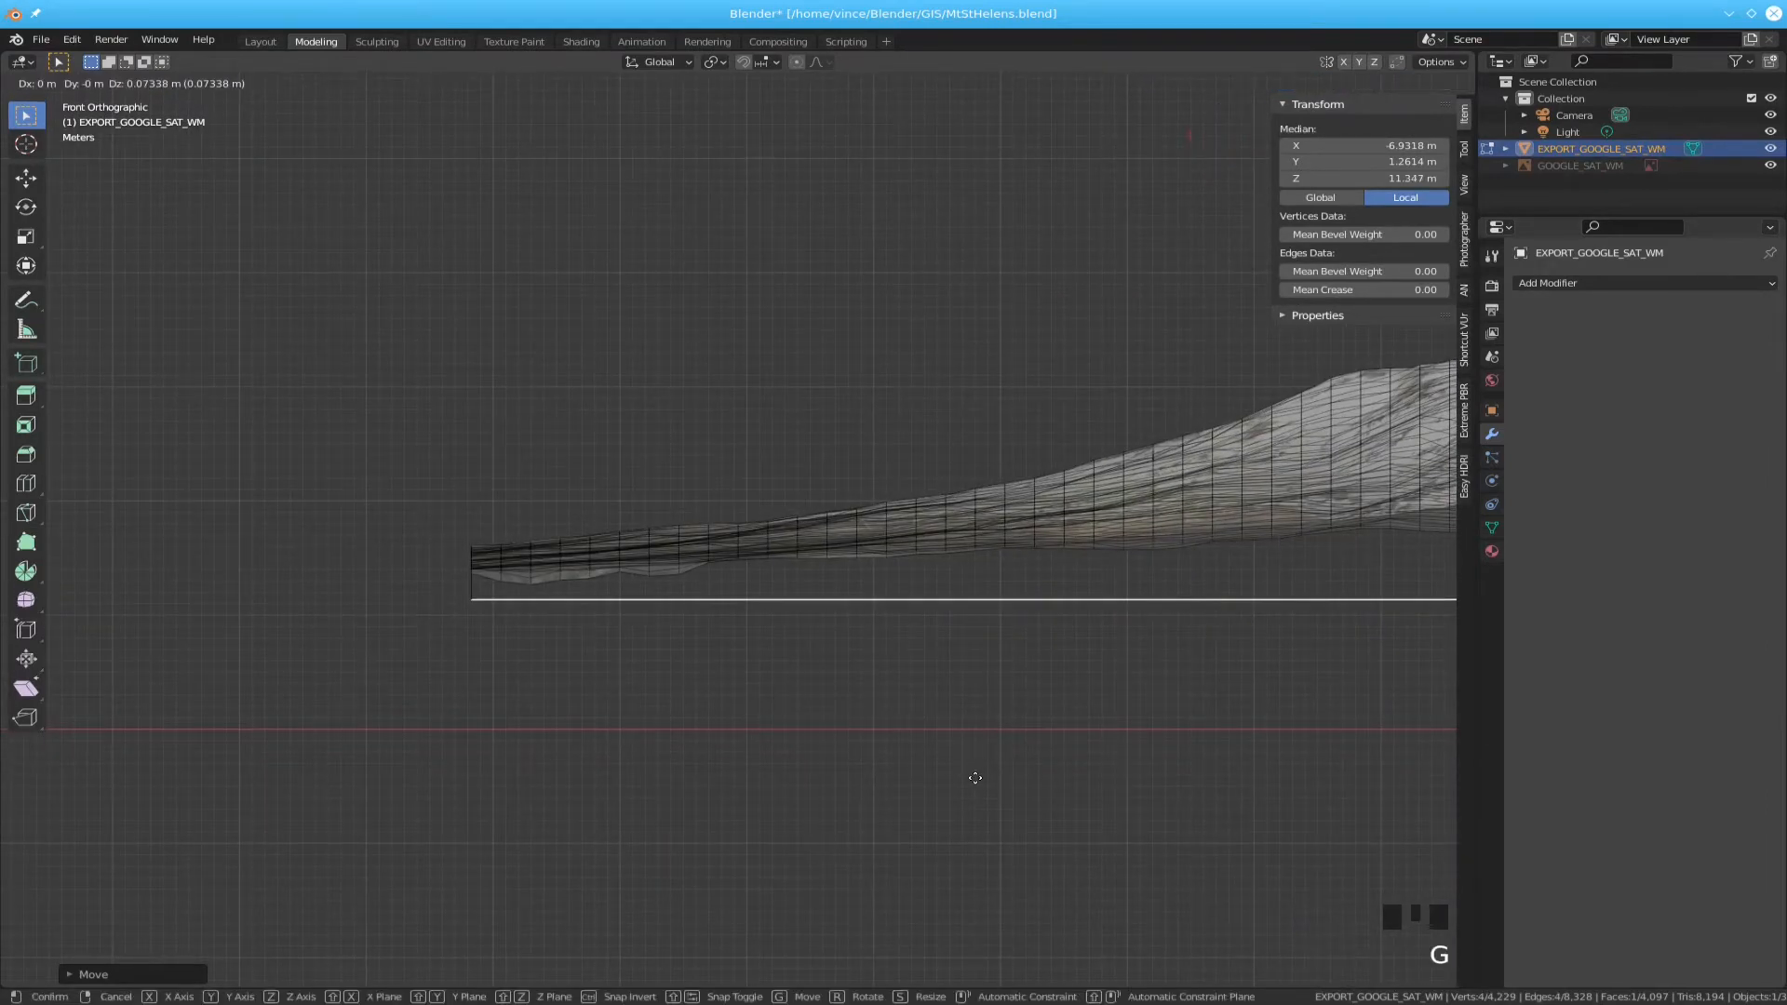
key("z")
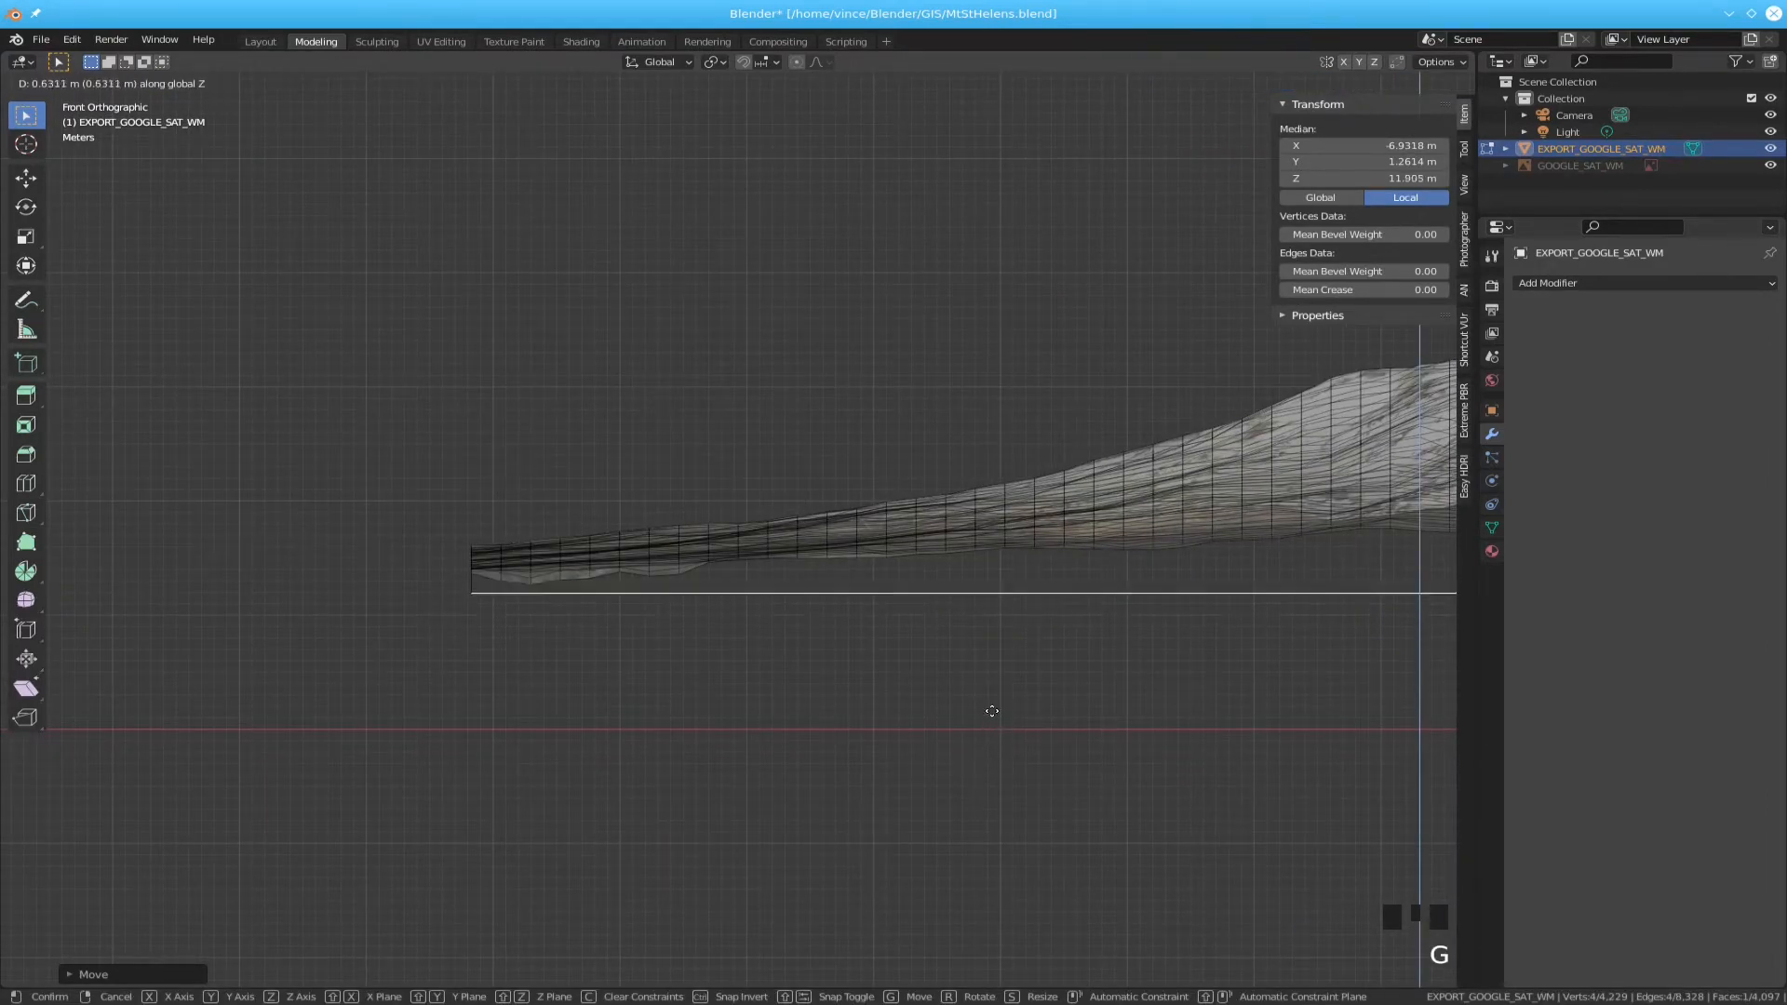
left_click(996, 659)
- Examine the gap between the base face and the terrain along its whole width, from above and from underneath
middle_click_drag(1020, 691, 500, 703, "shift")
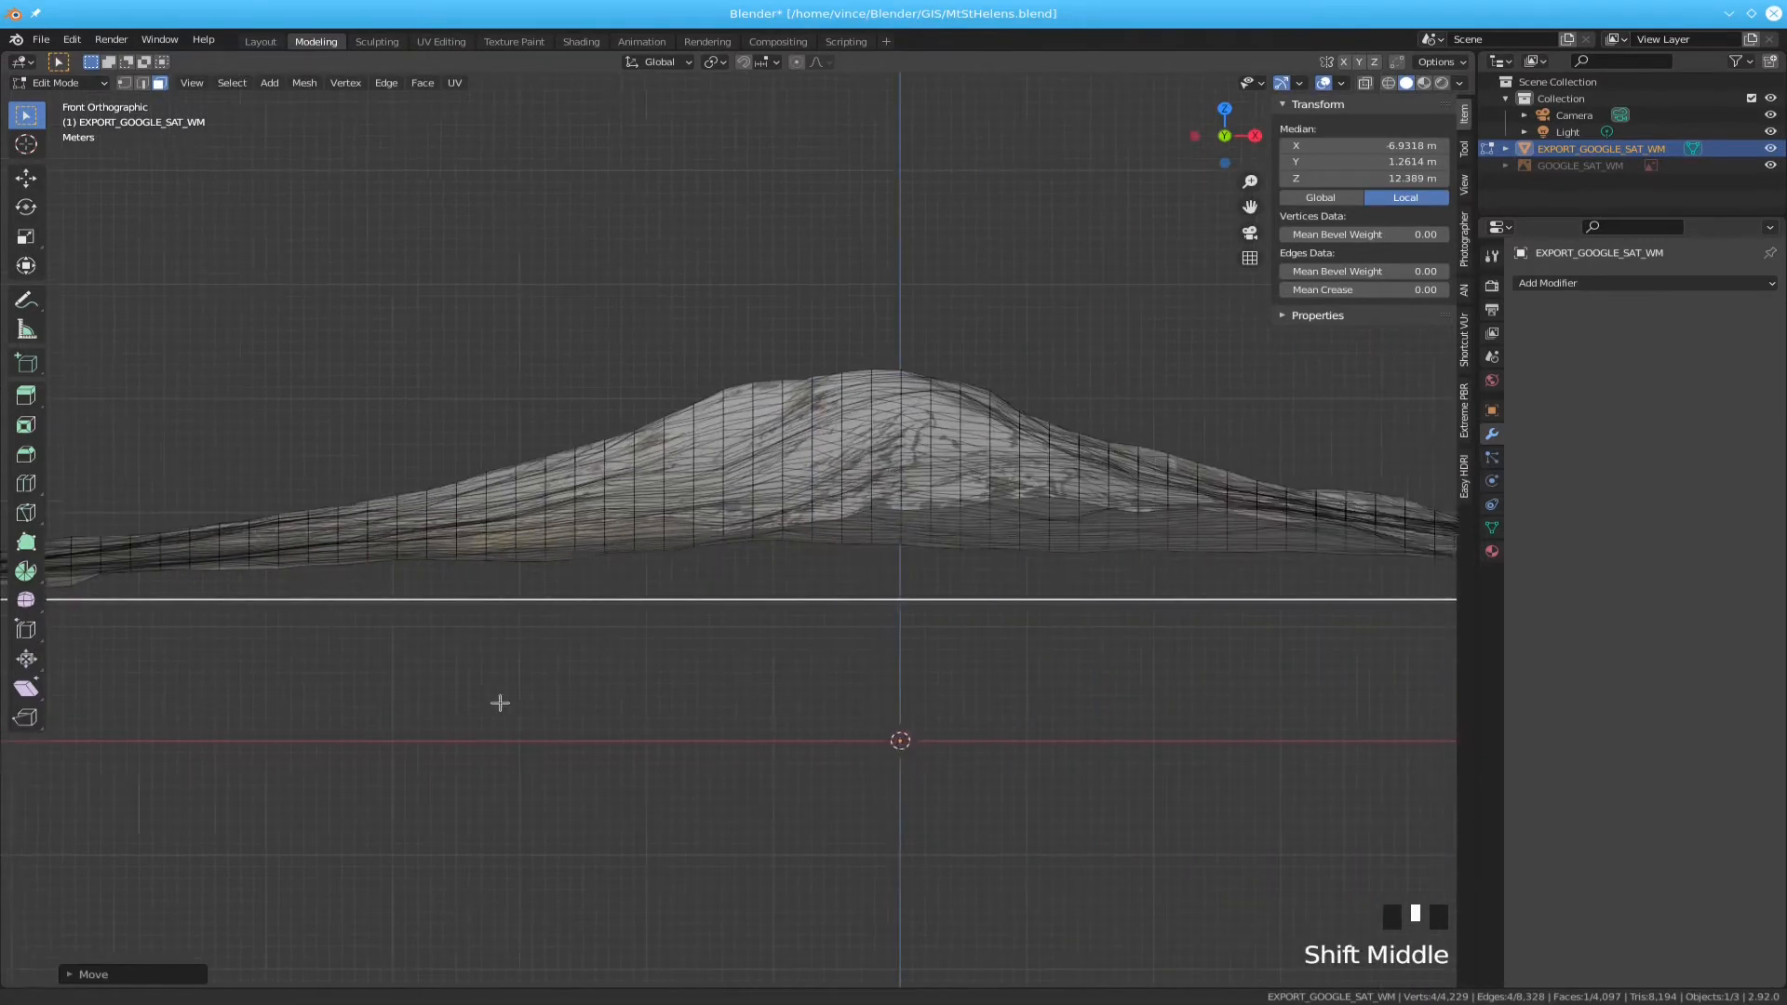
scroll(1059, 693, "up", 1, "shift")
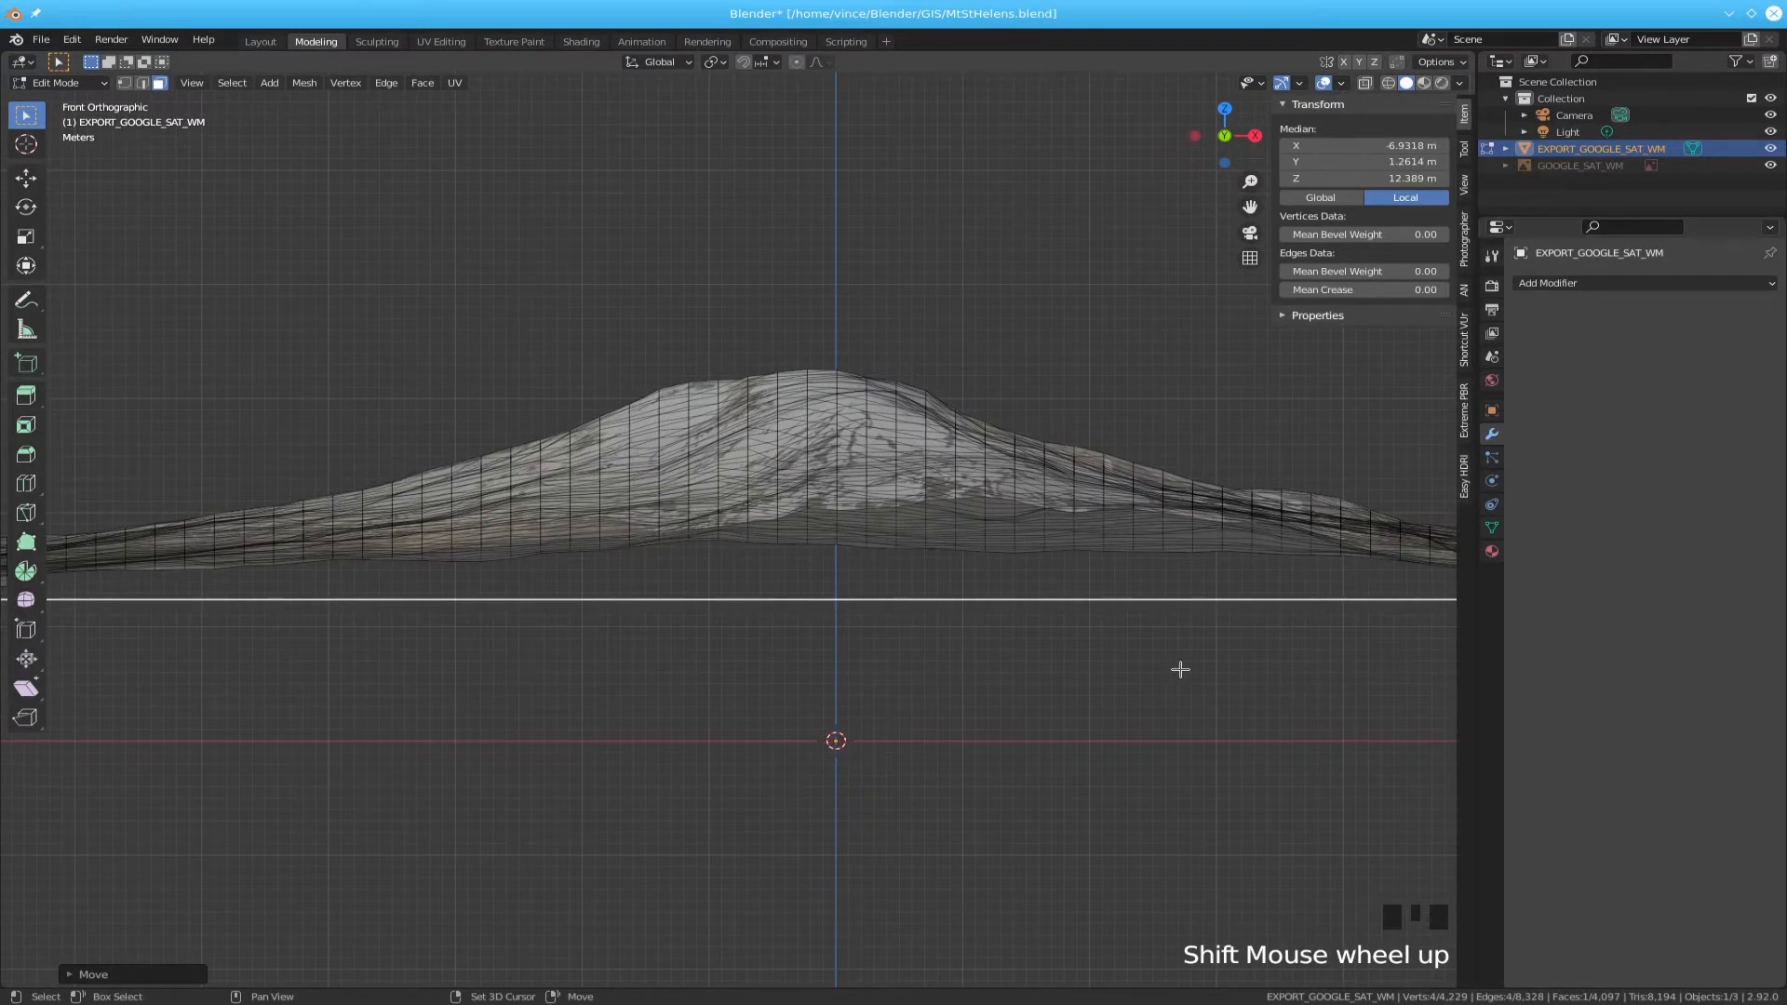
middle_click_drag(1180, 669, 766, 666, "shift")
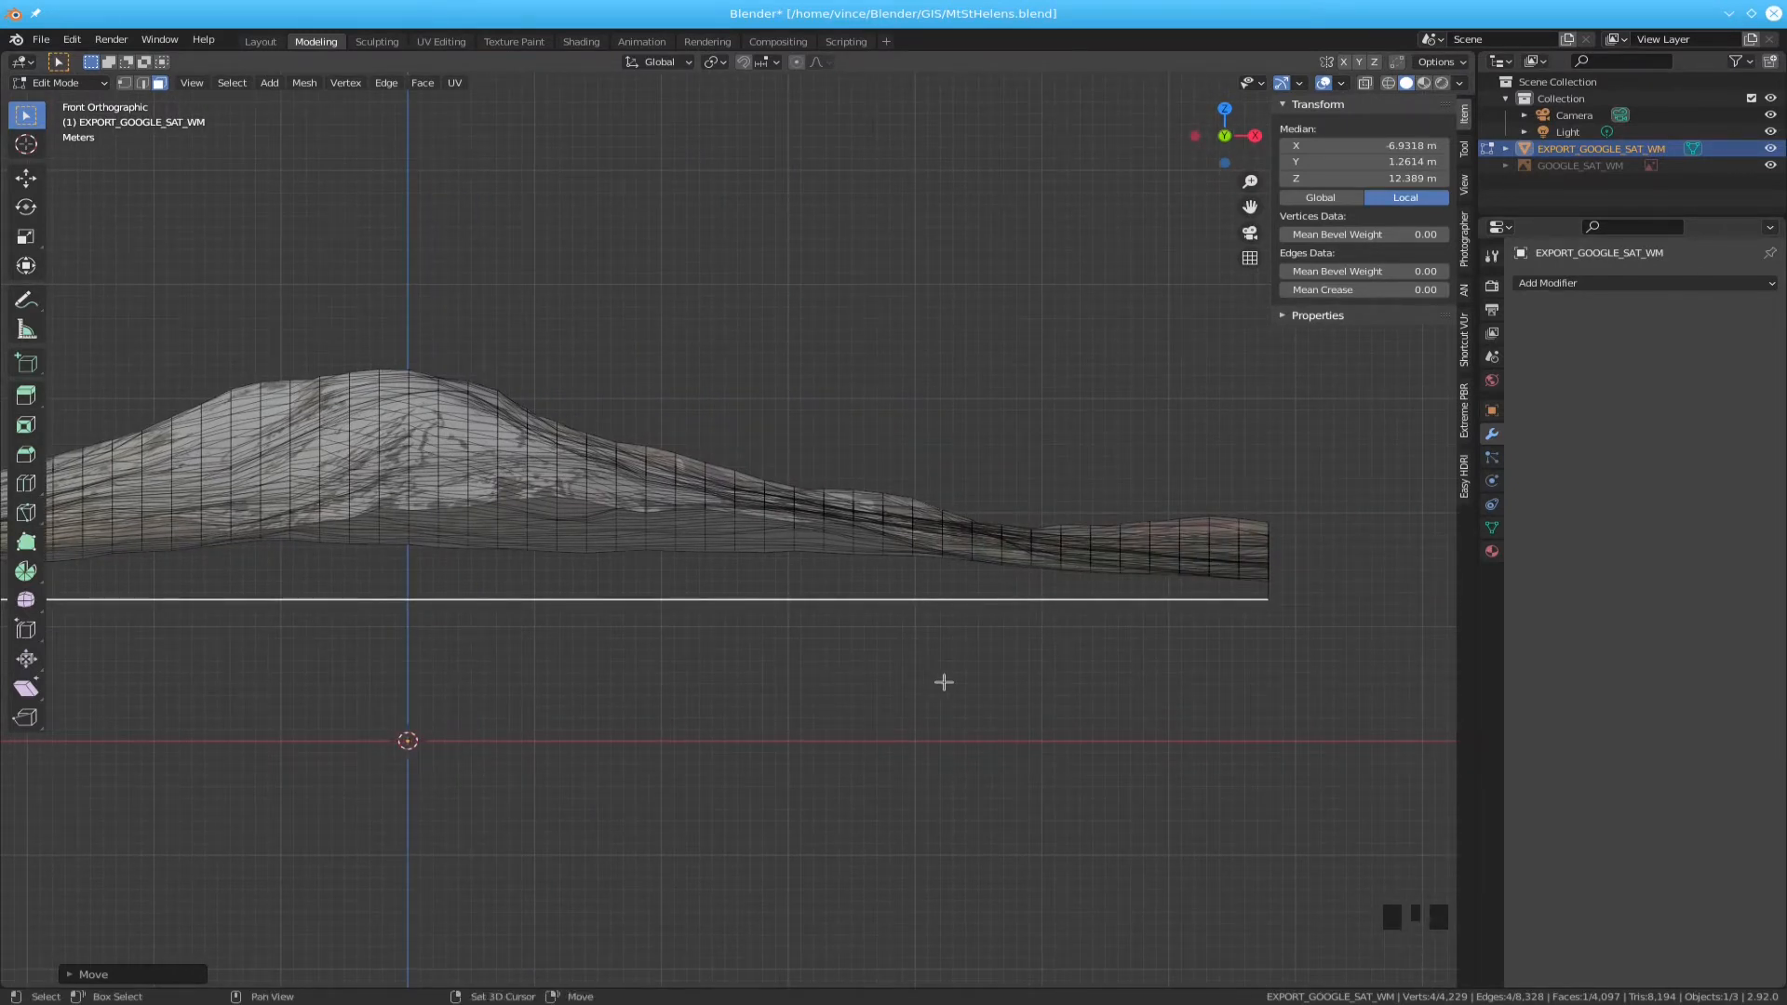
middle_click_drag(941, 682, 1260, 674, "shift")
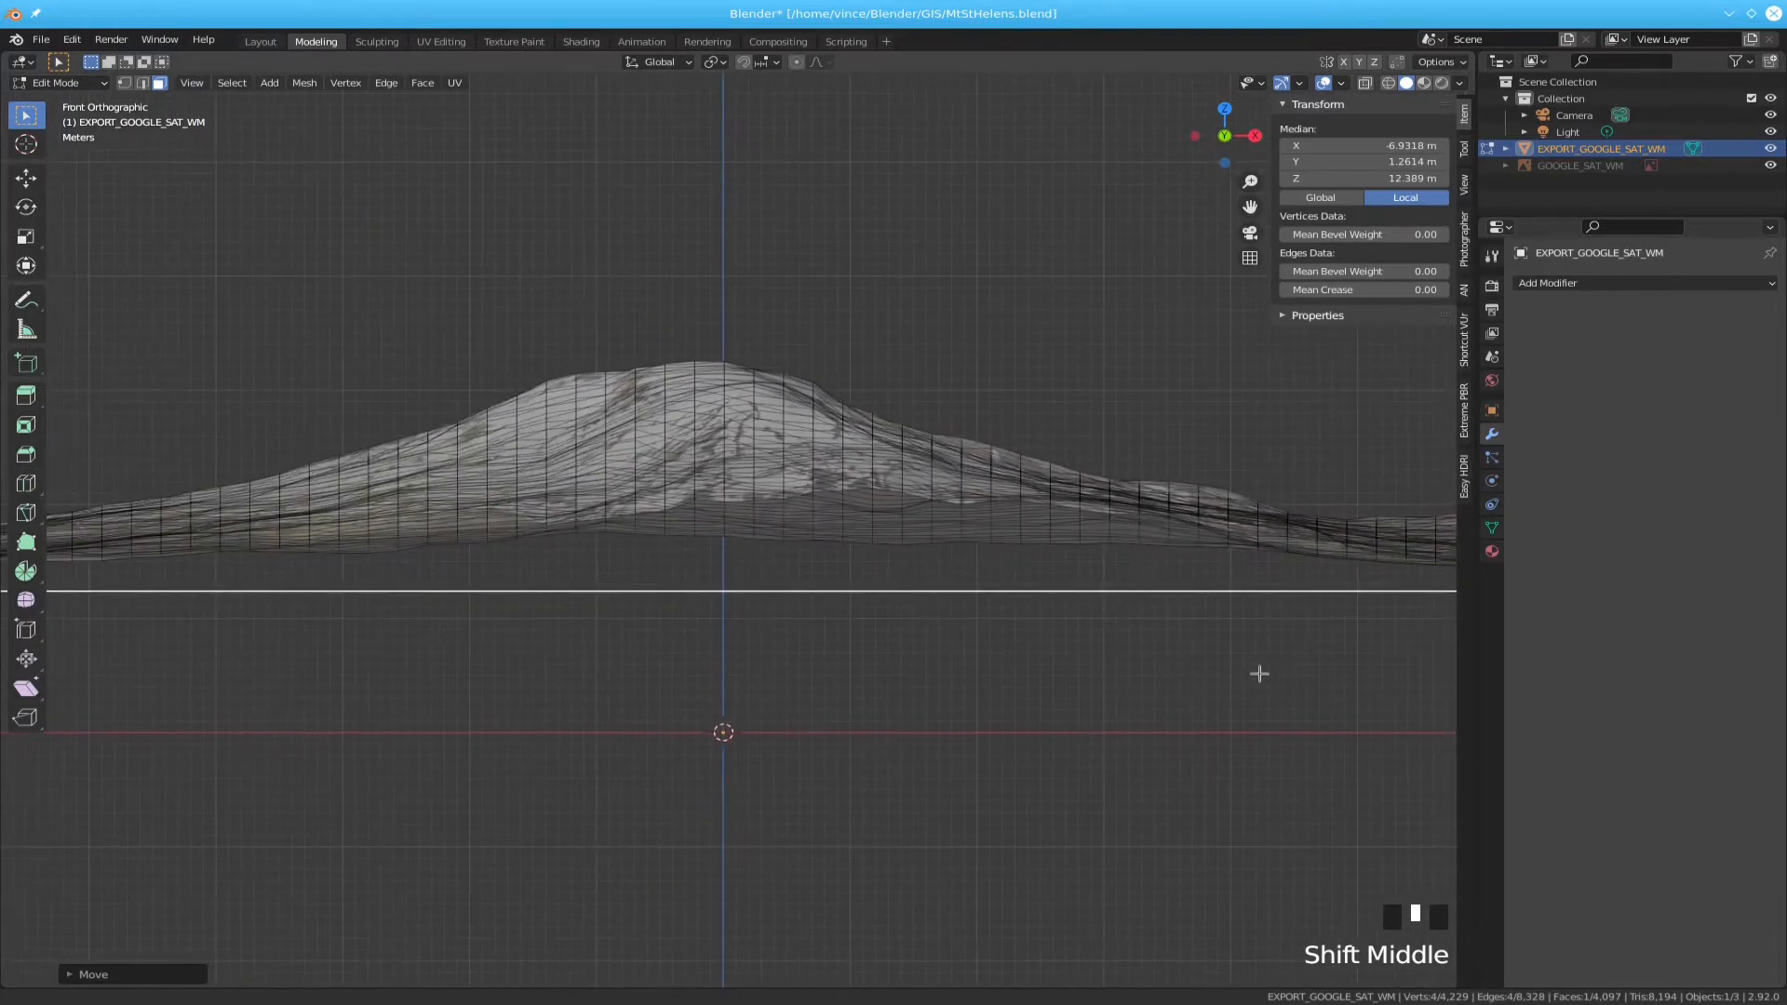
middle_click_drag(941, 674, 996, 678, "shift")
scroll(1033, 666, "down", 3)
scroll(1012, 752, "down", 1)
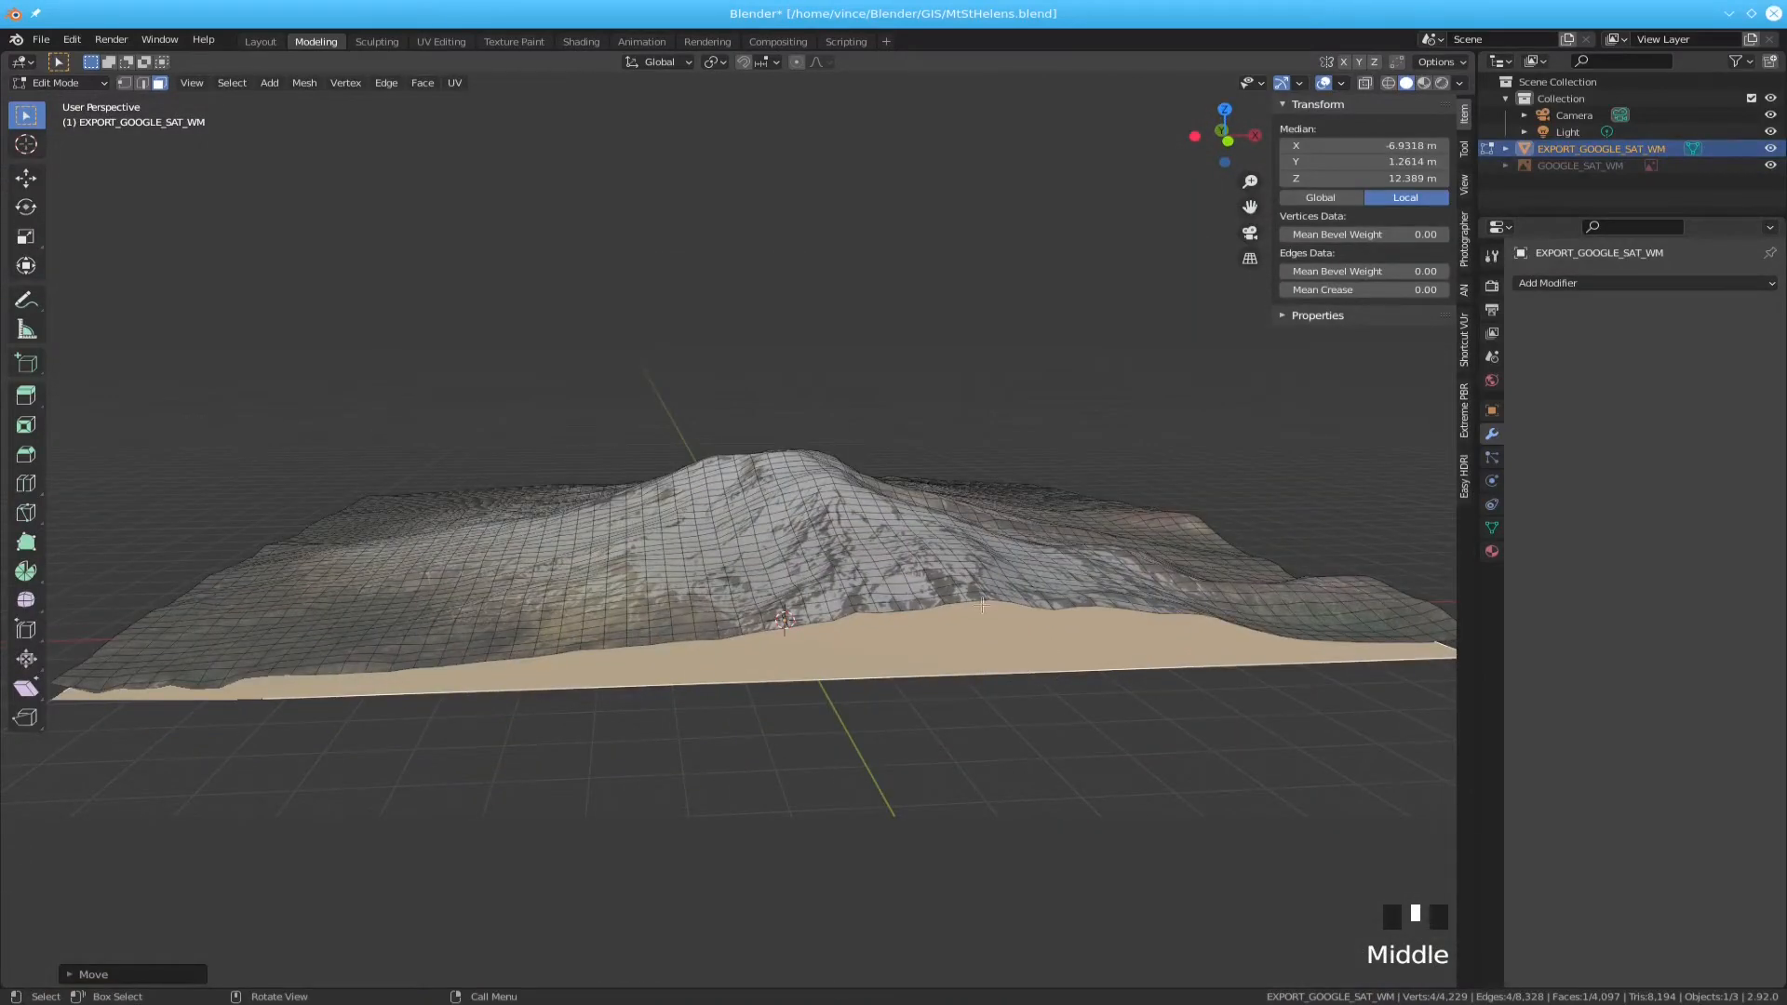
middle_click_drag(983, 605, 991, 668)
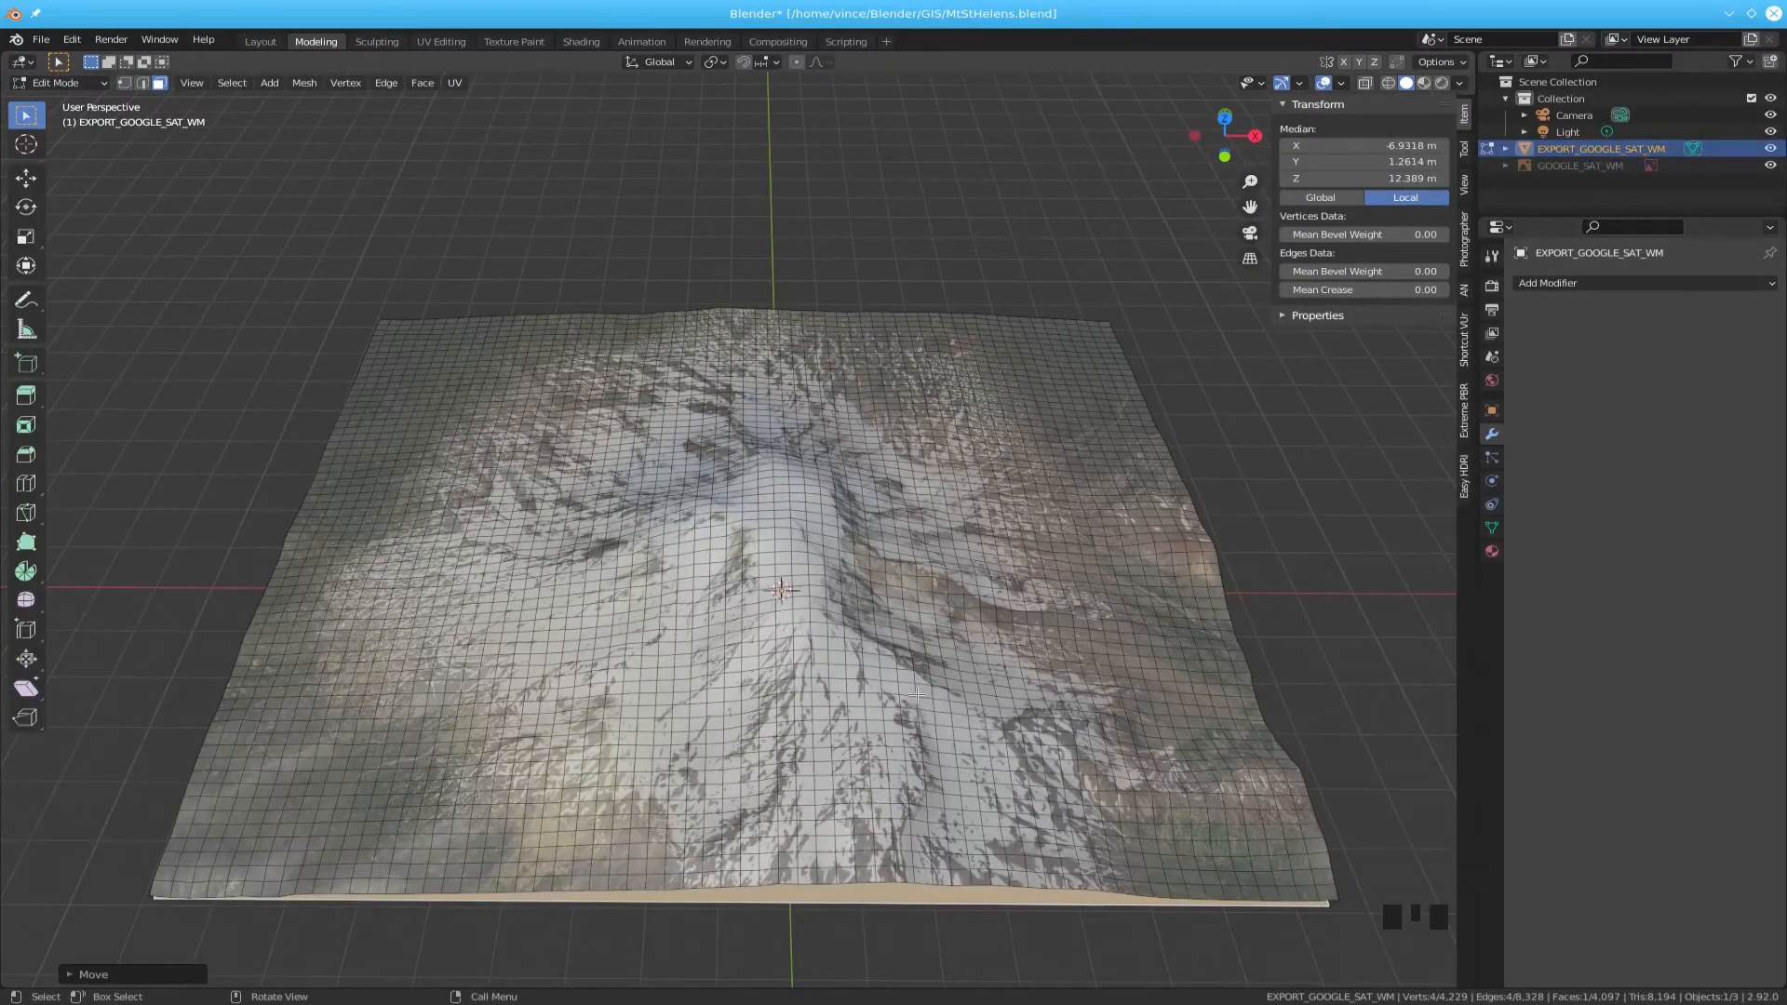
middle_click_drag(918, 694, 929, 531)
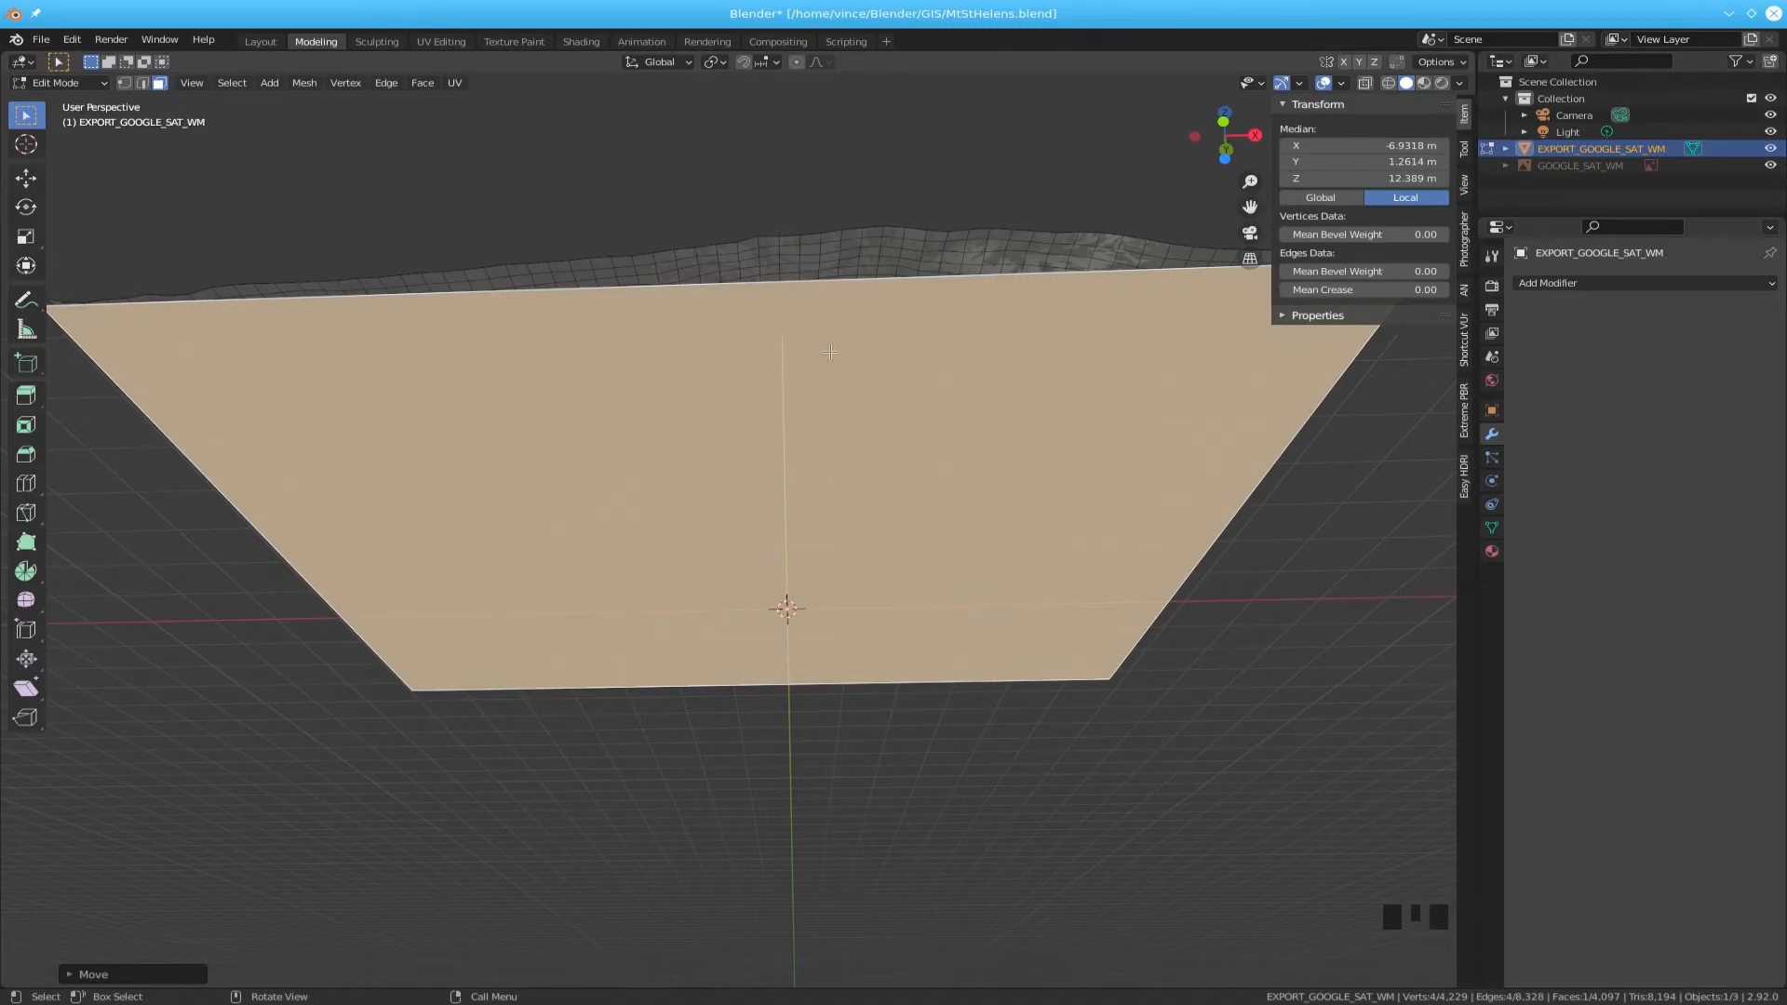
- Clear the mesh selection, turn on the Face Orientation overlay, and check the terrain's face directions from above
middle_click_drag(836, 361, 857, 427)
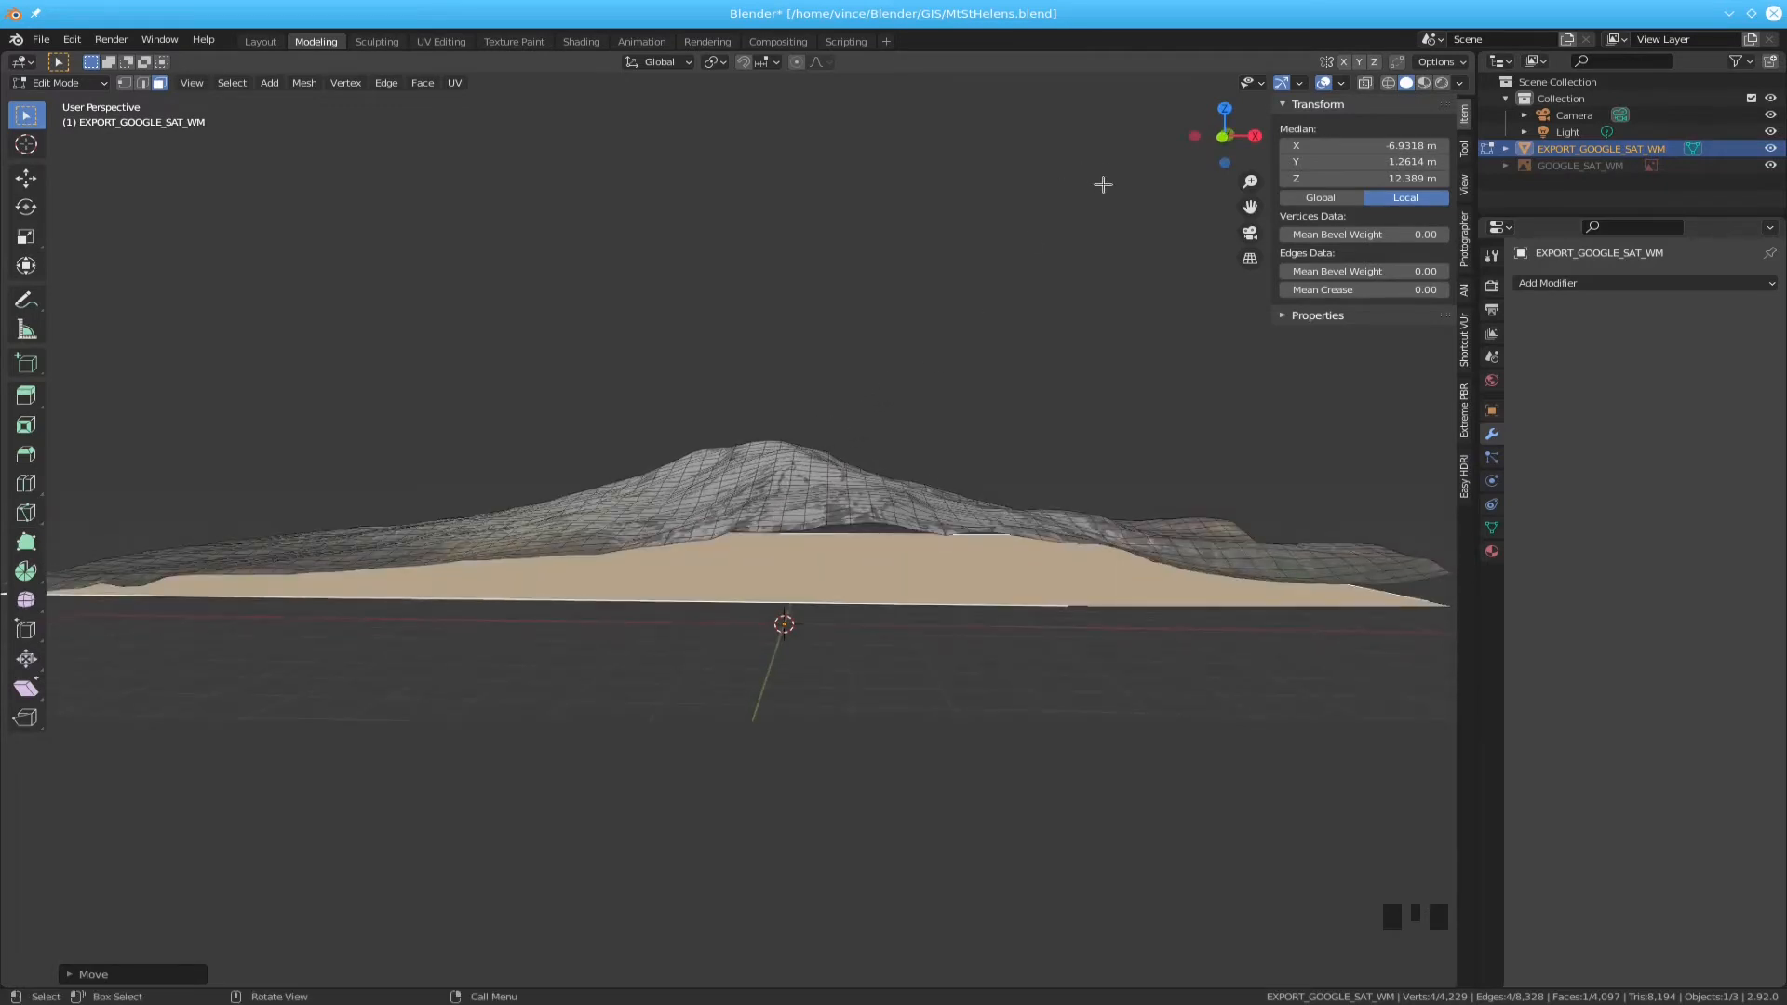
left_click(1351, 82)
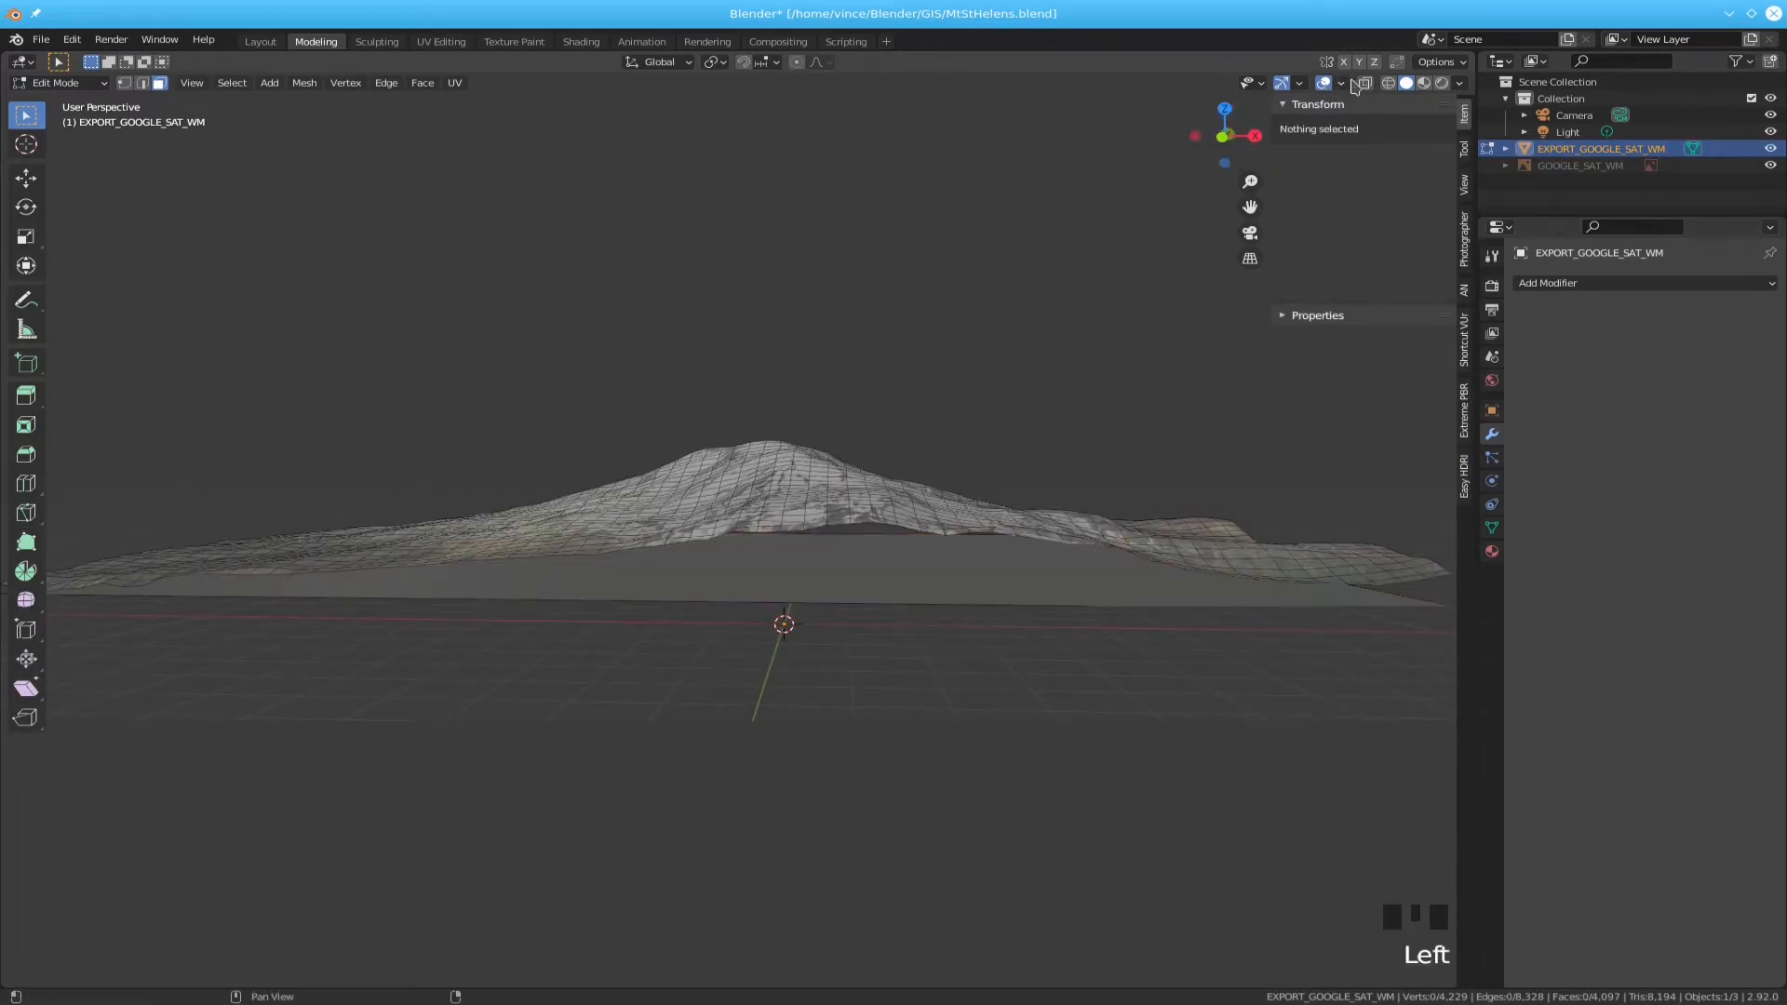
left_click(1342, 83)
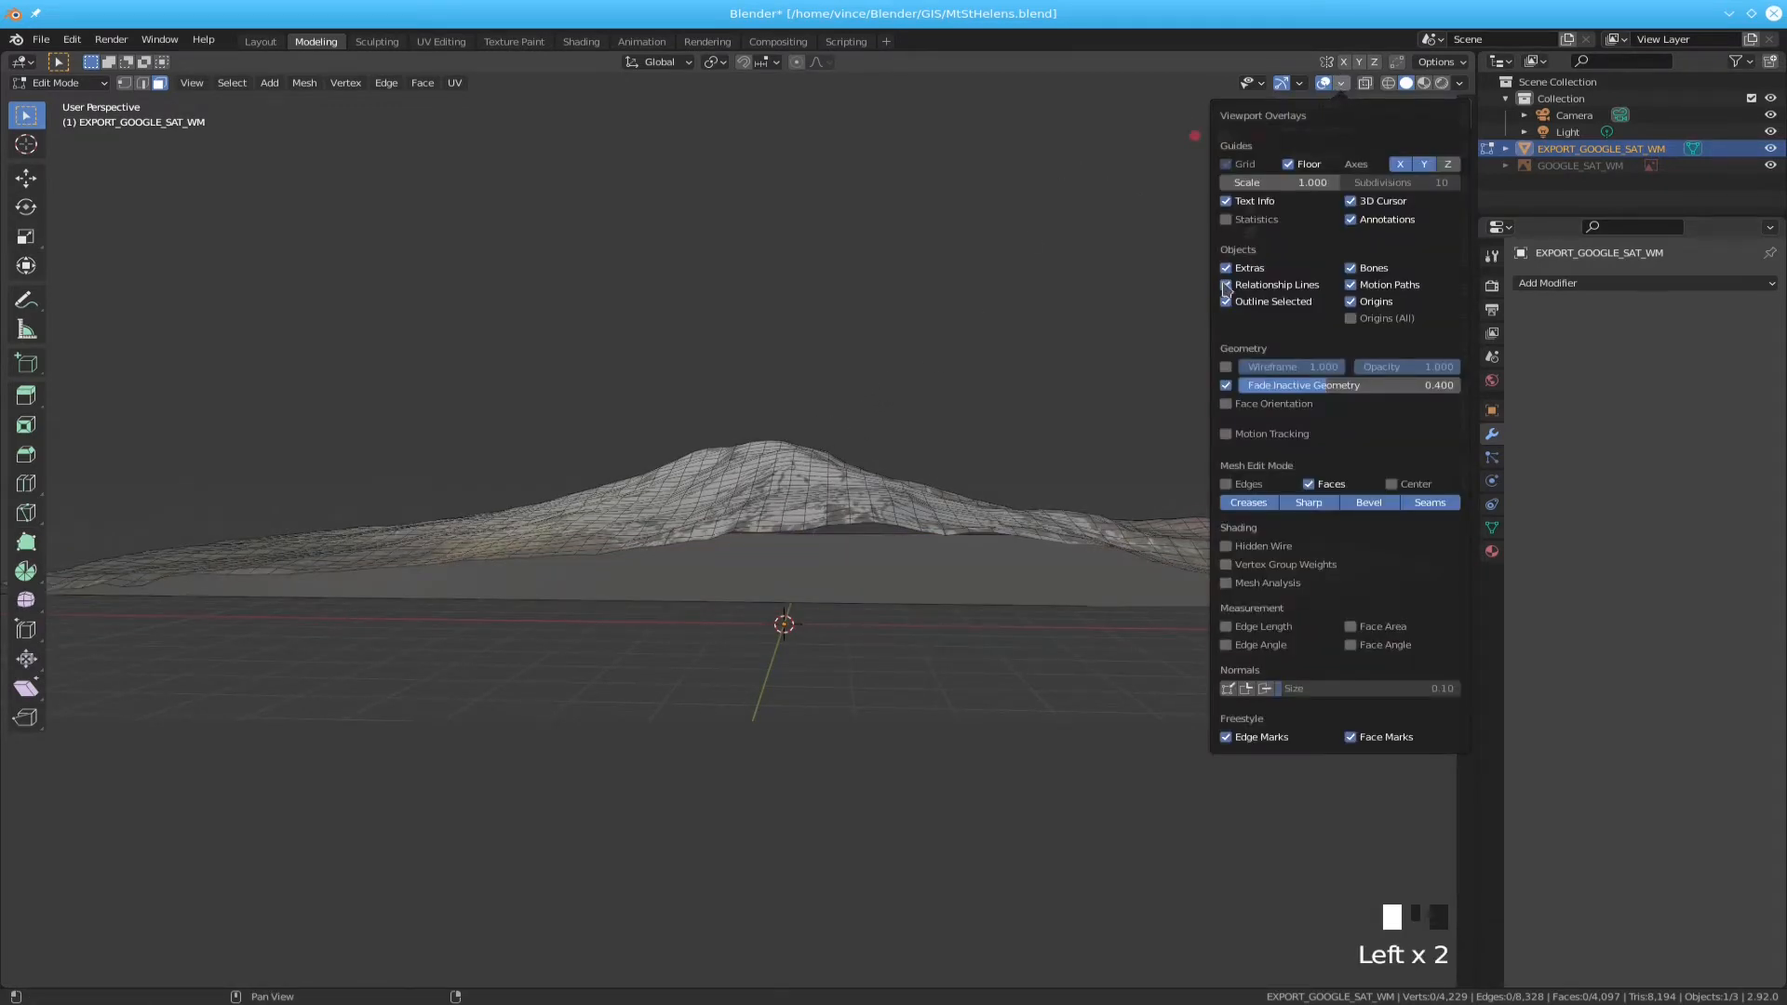
left_click(1231, 406)
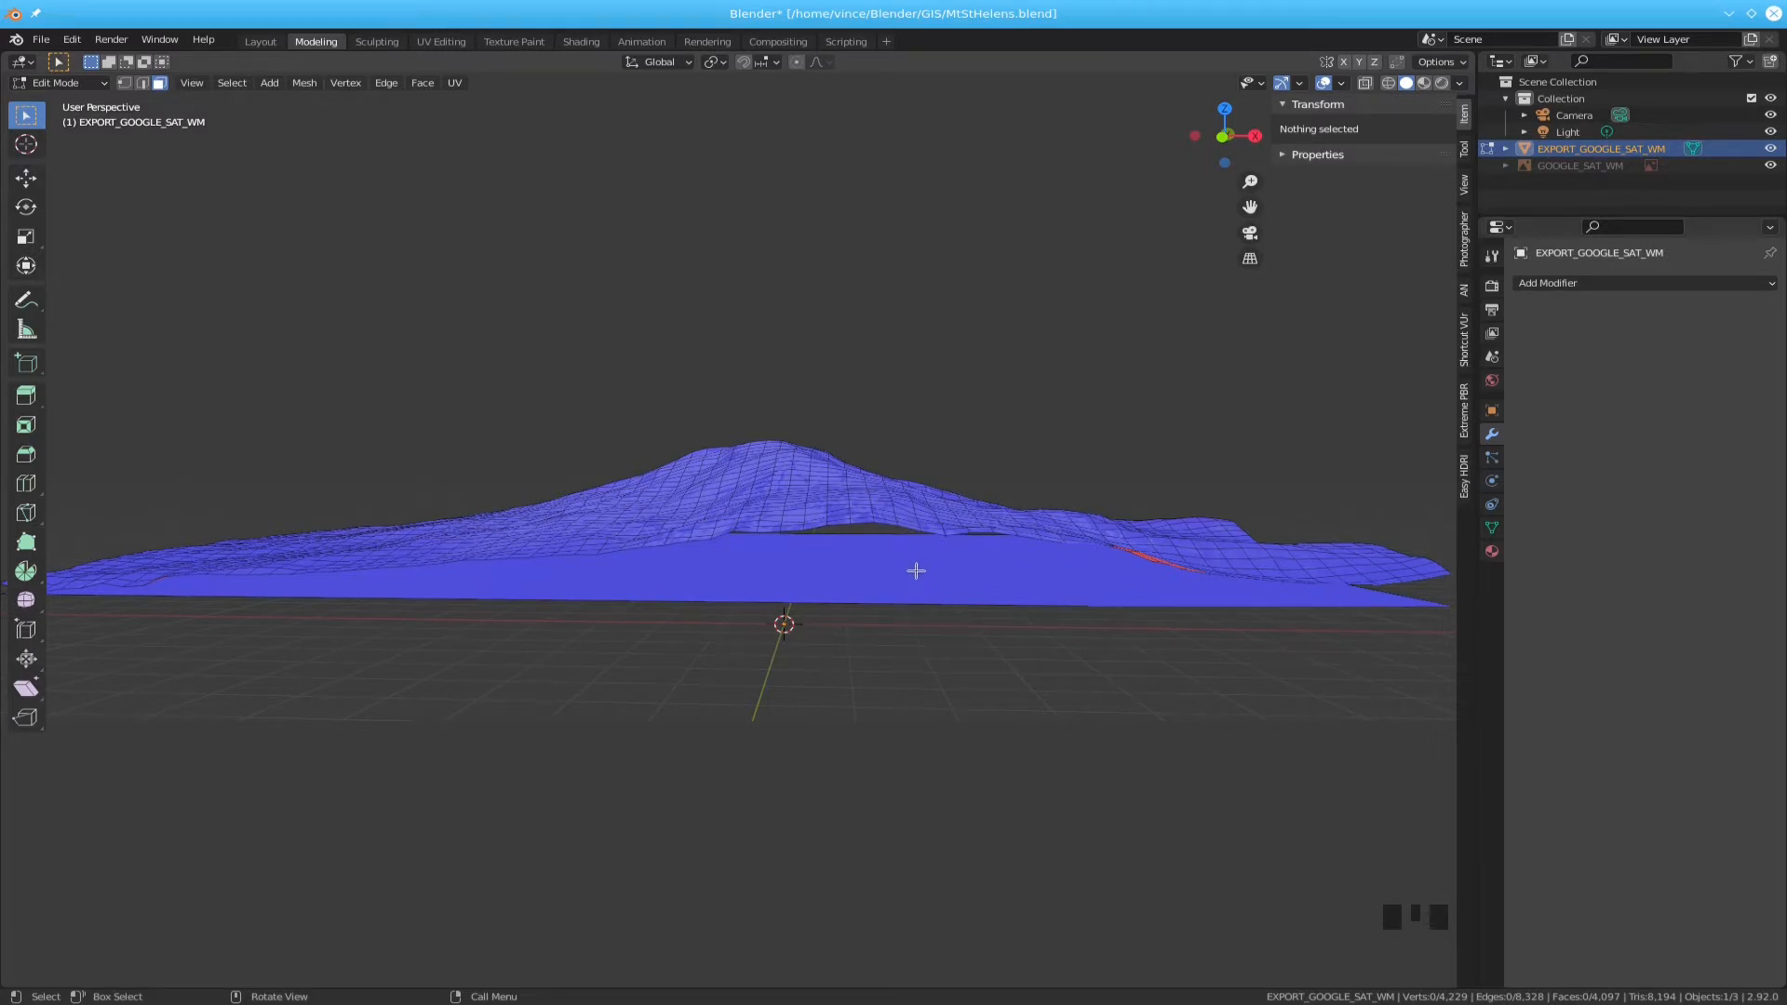
middle_click_drag(915, 571, 932, 637)
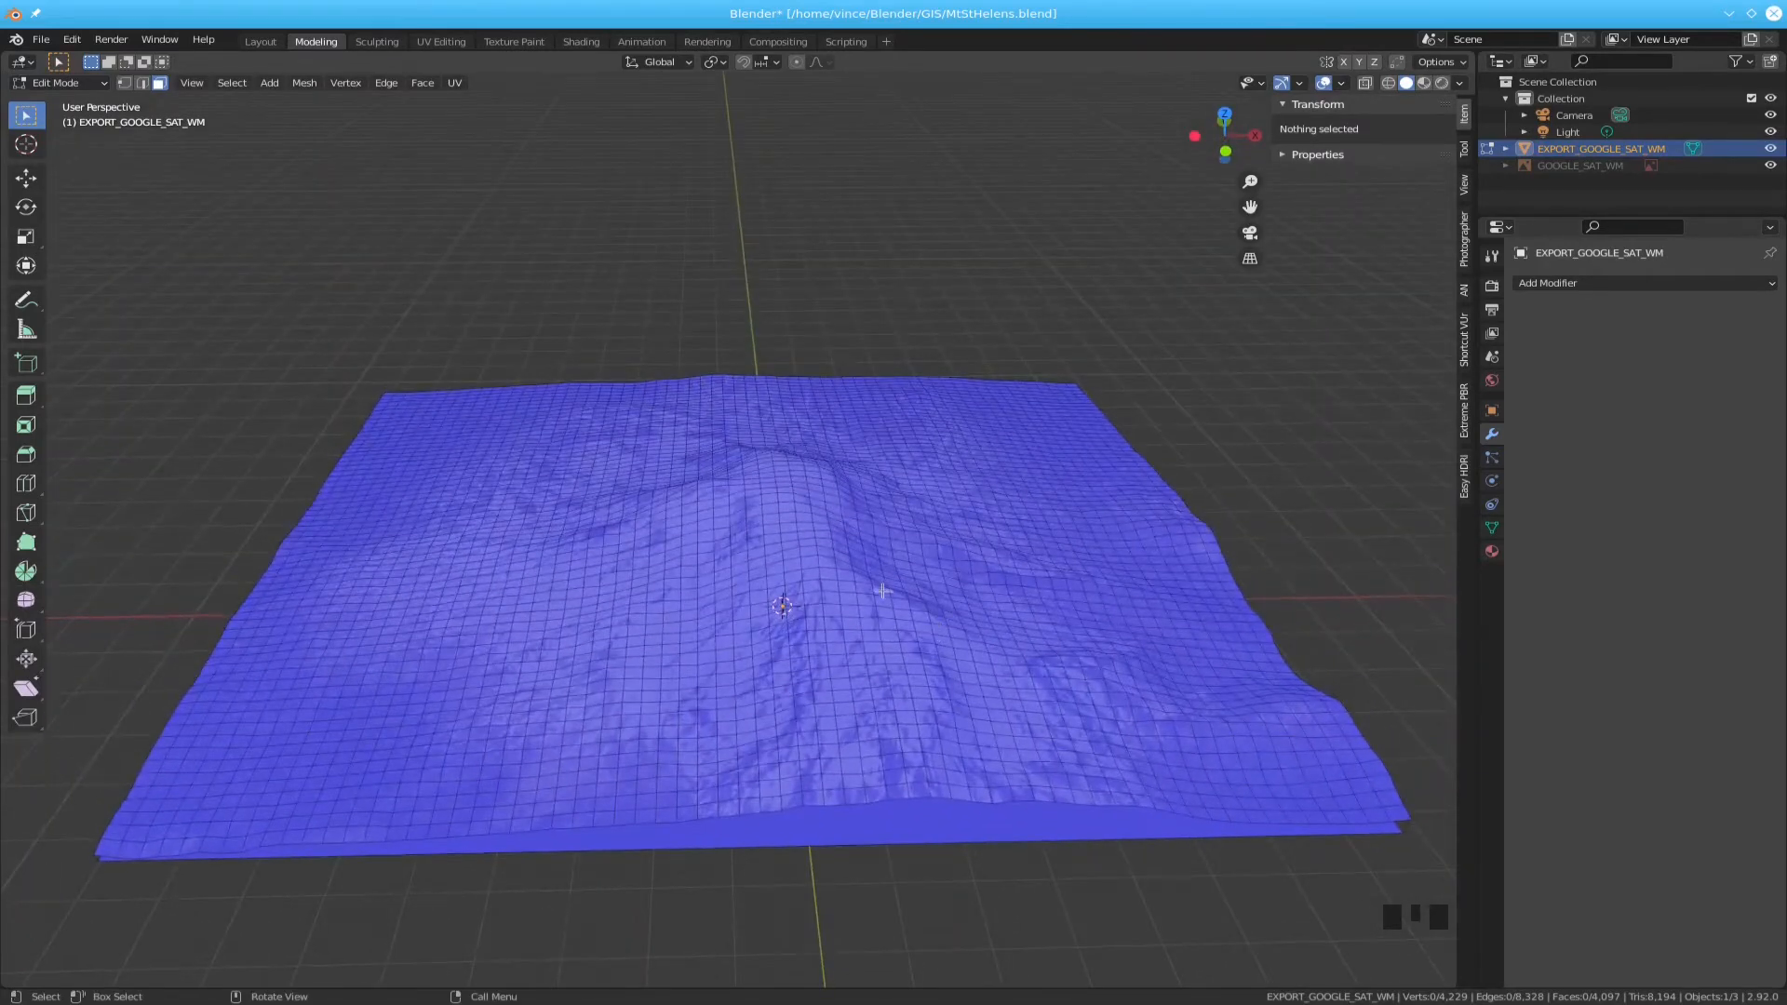
- Try recalculating the normals of the whole mesh, with the base face viewed from underneath
middle_click_drag(857, 564, 814, 512)
left_click(802, 511)
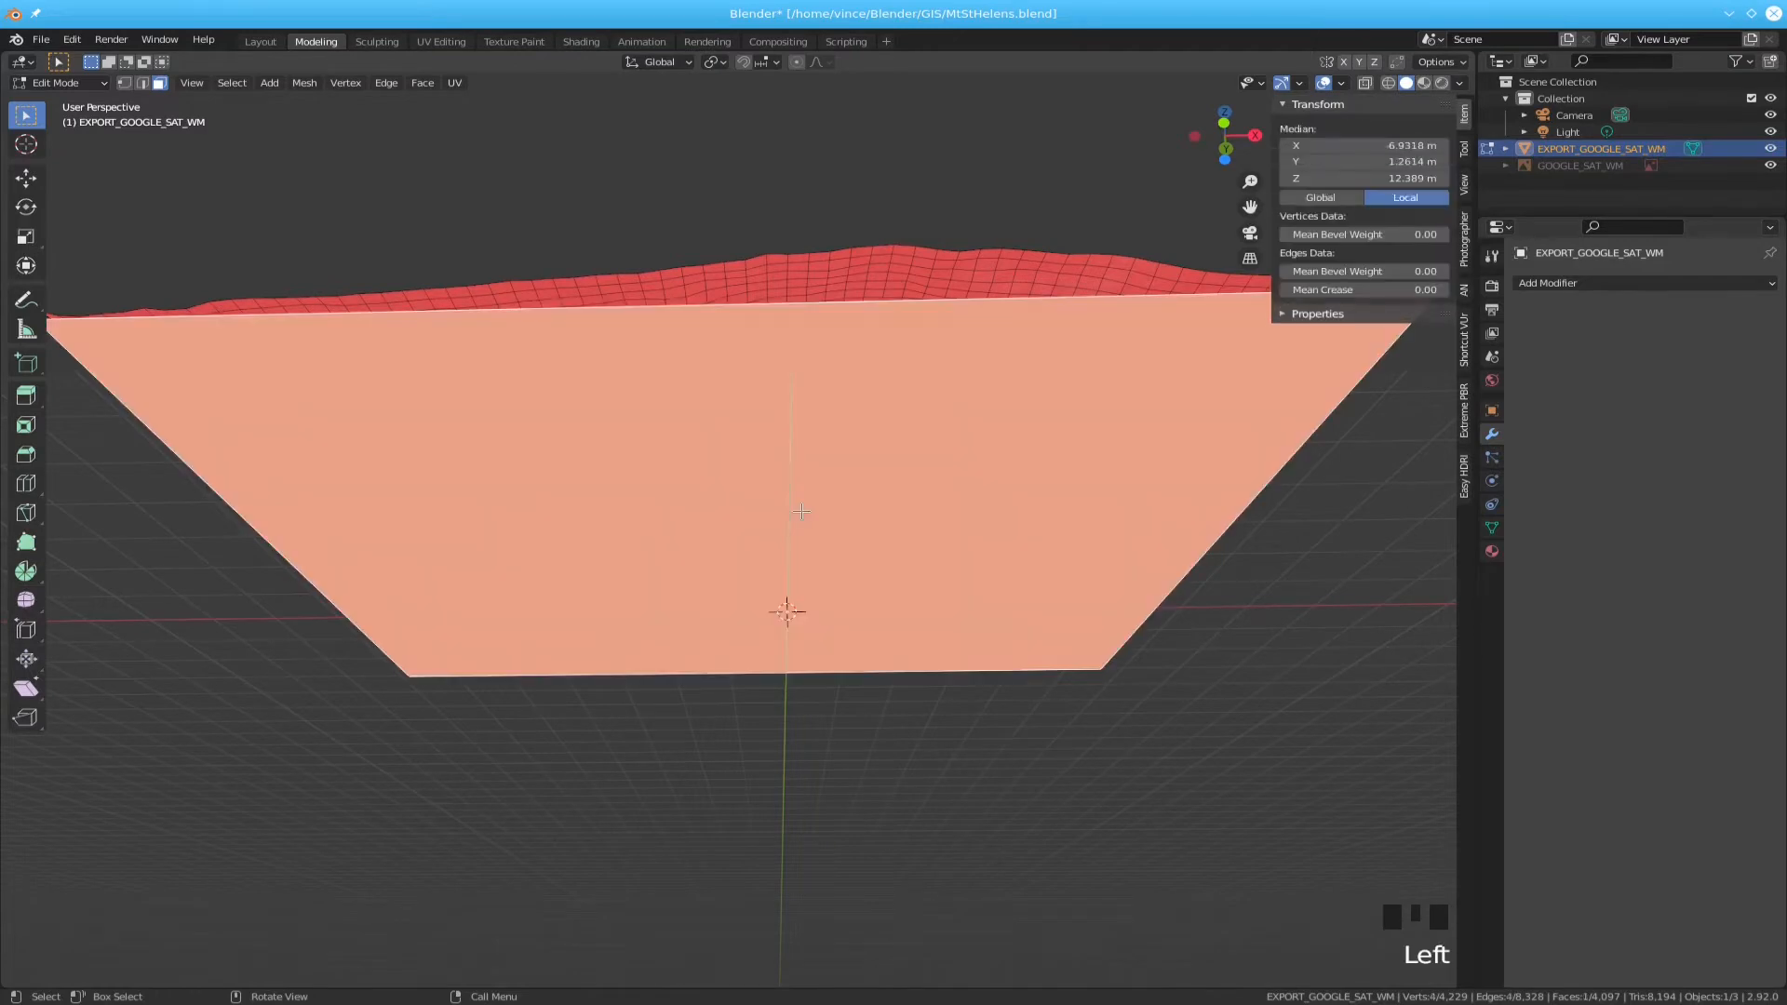
key("a")
key("a")
key("a")
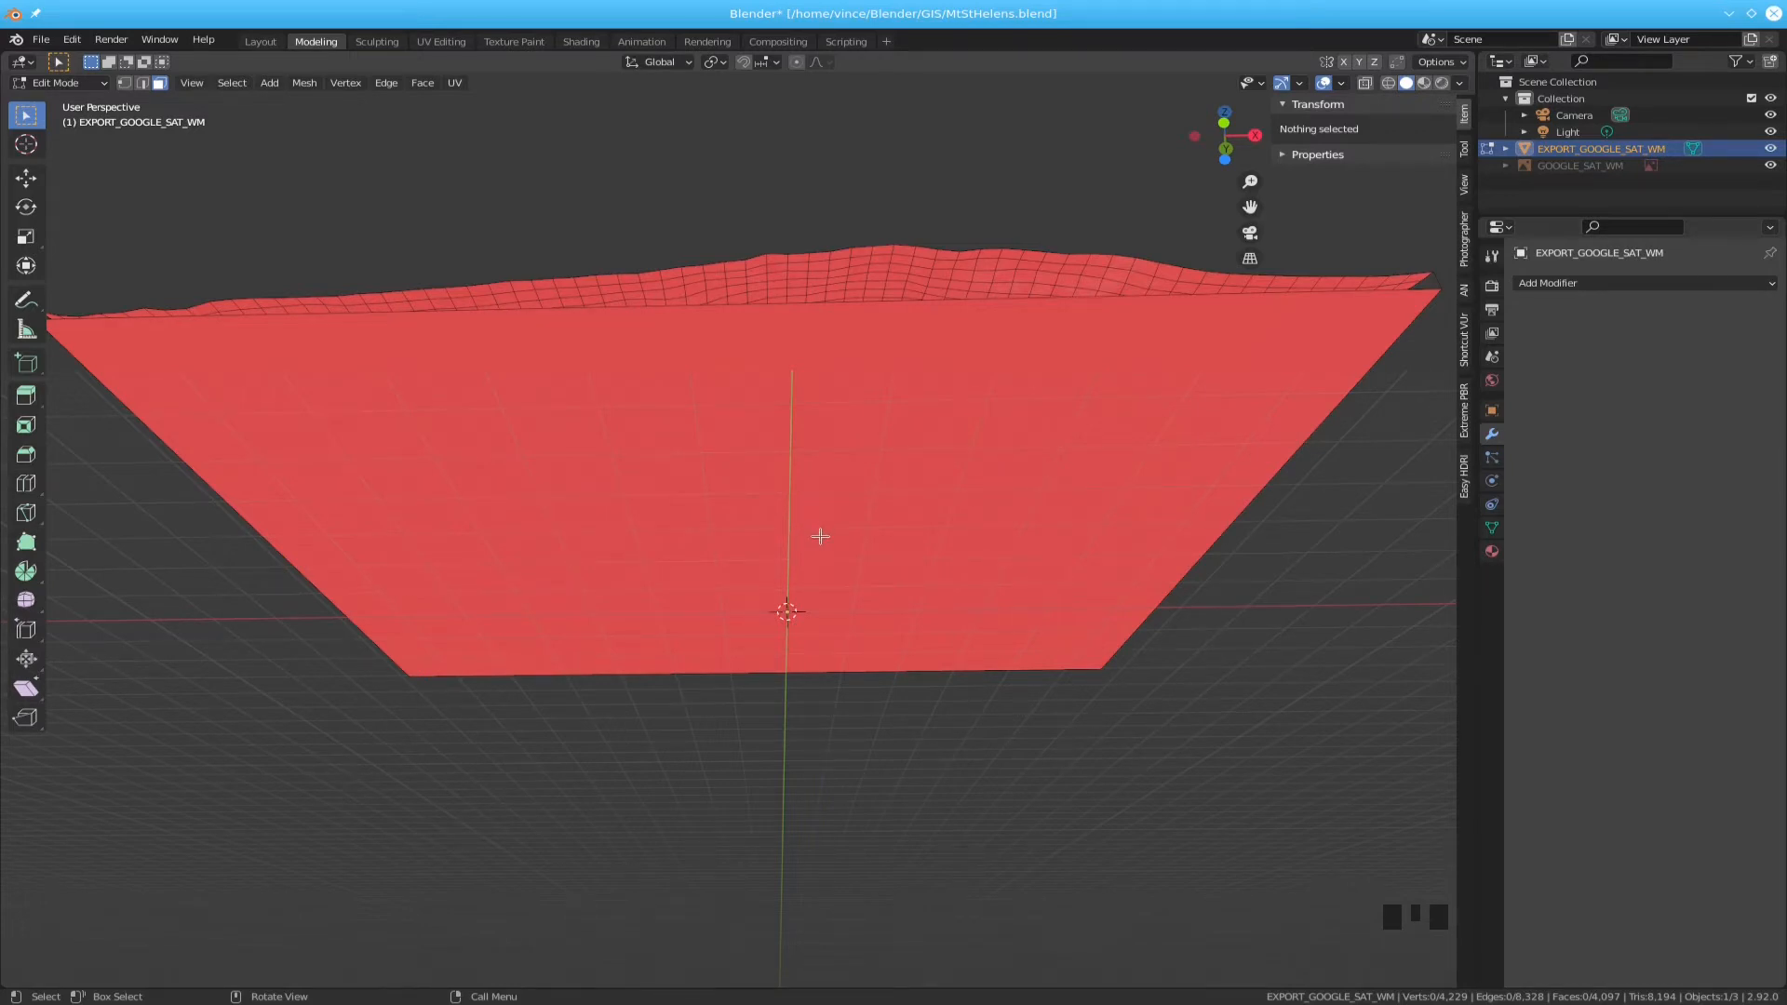
key("a")
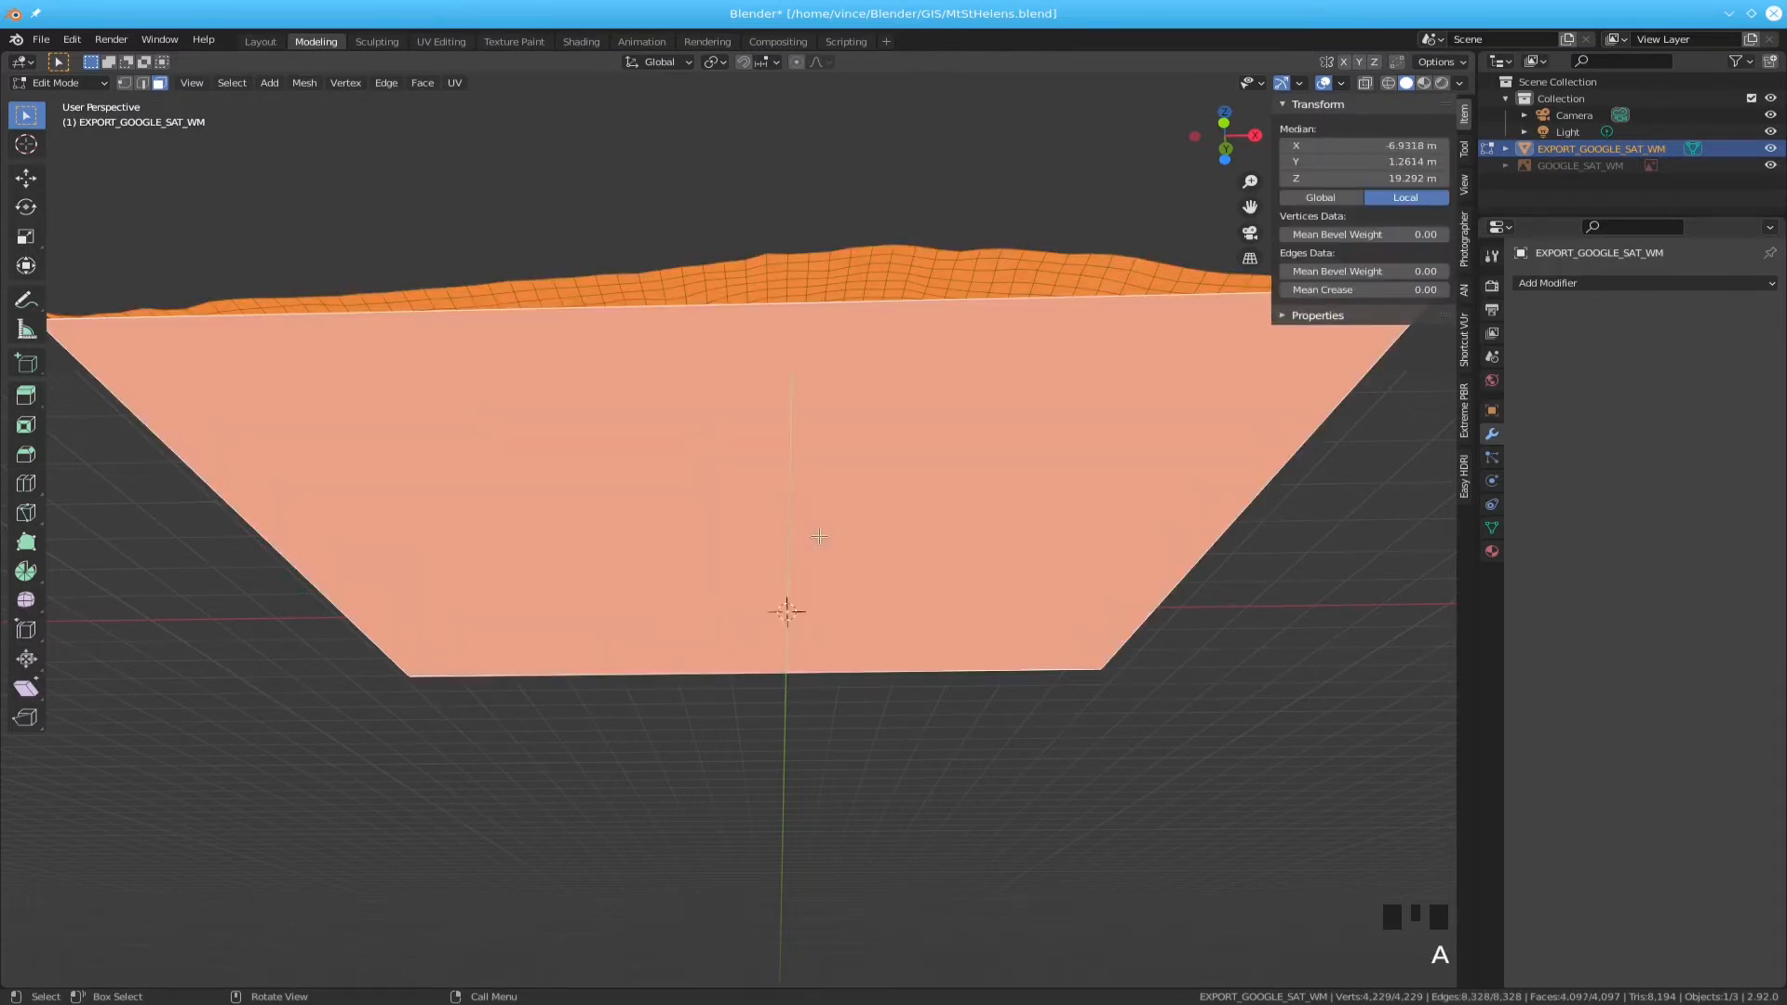
key("a")
key("shift+n")
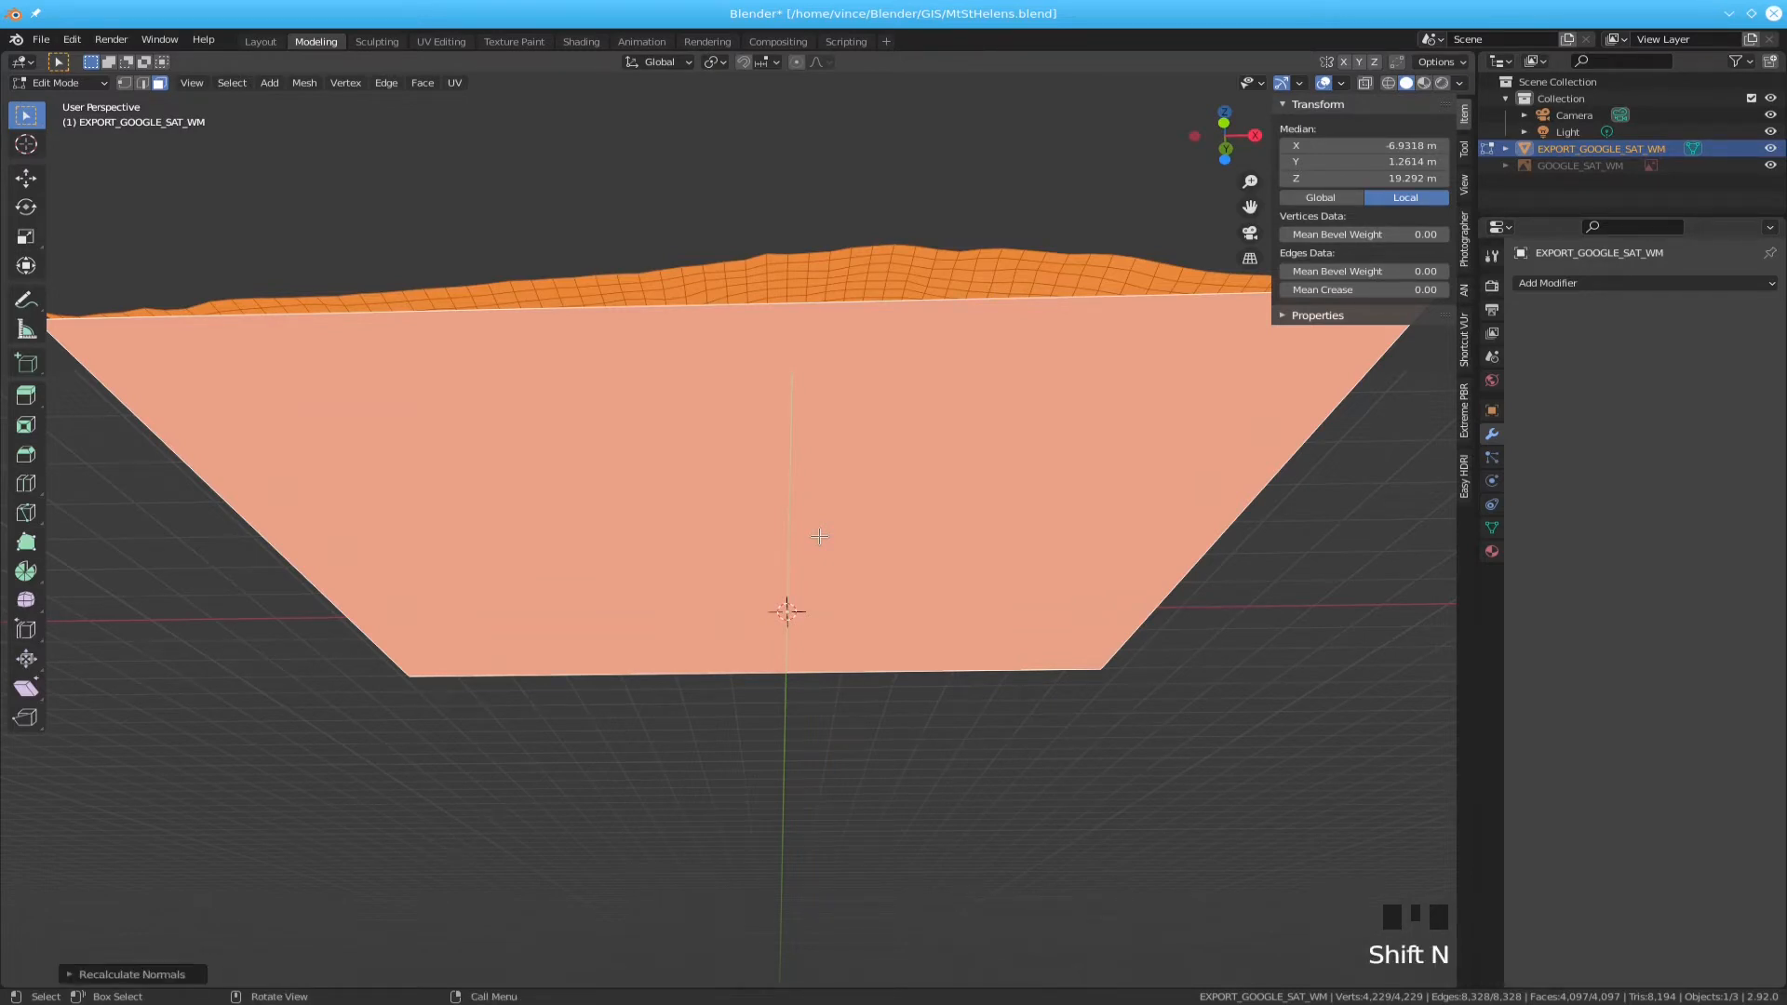
key("F9")
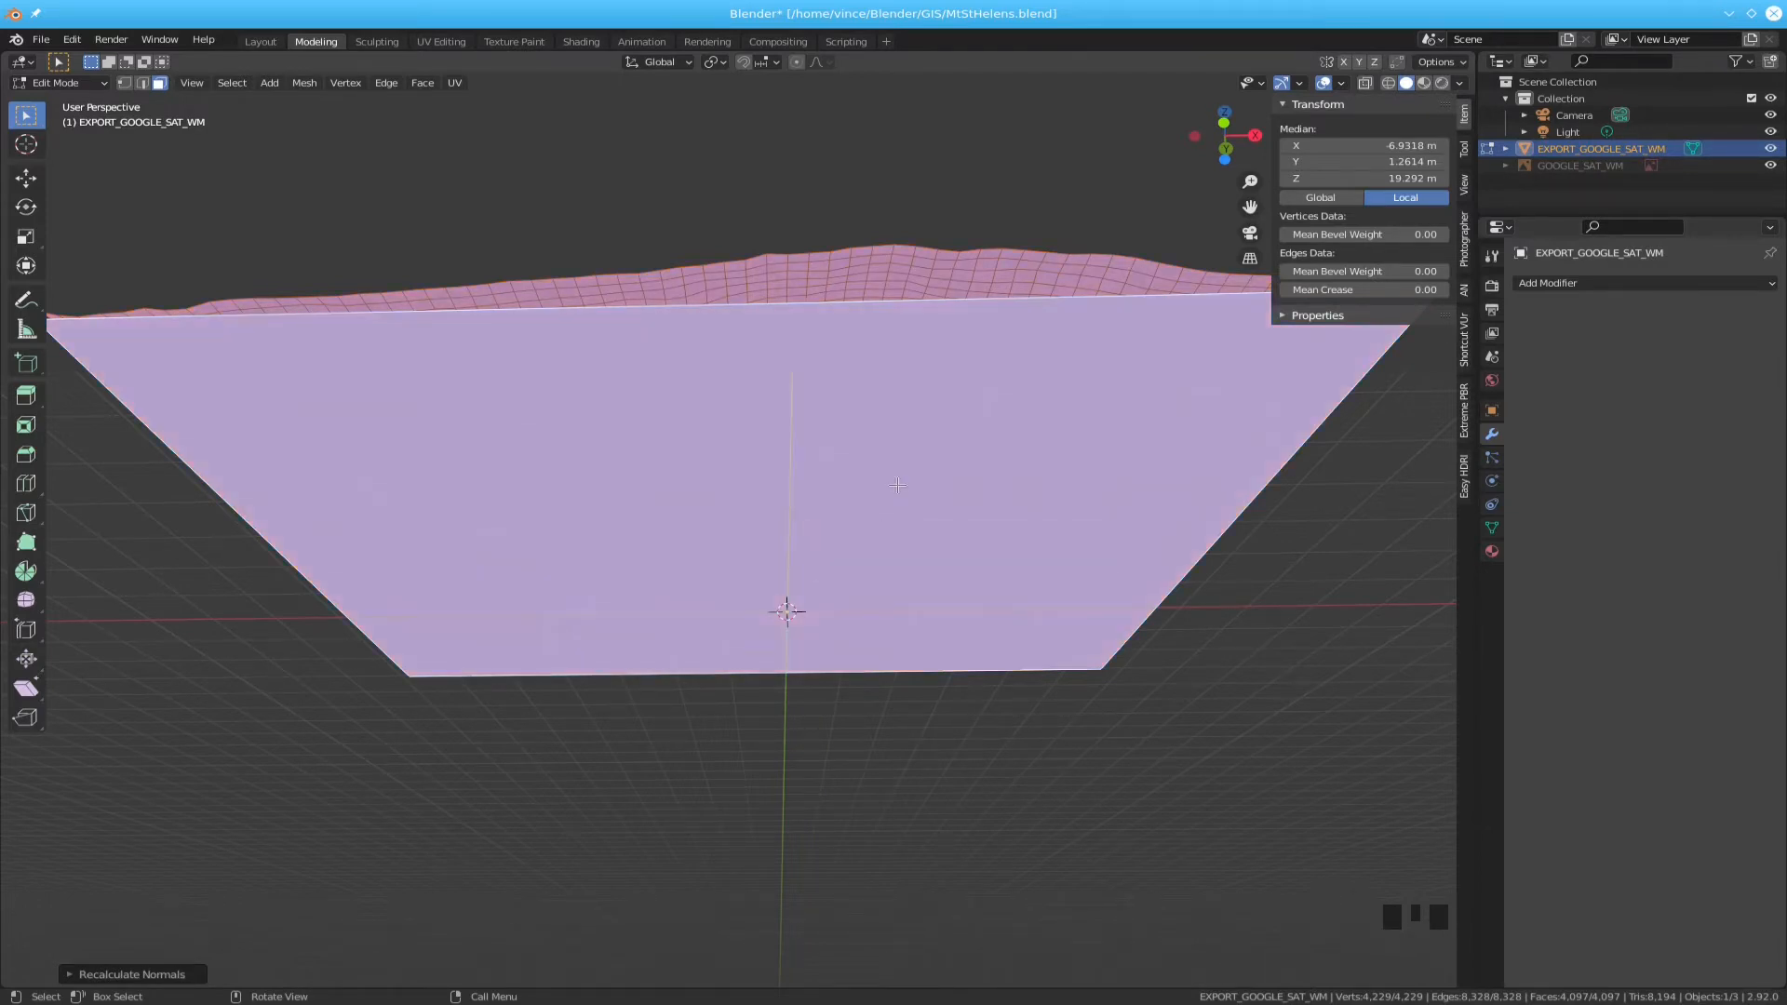
key("a")
key("a")
key("a")
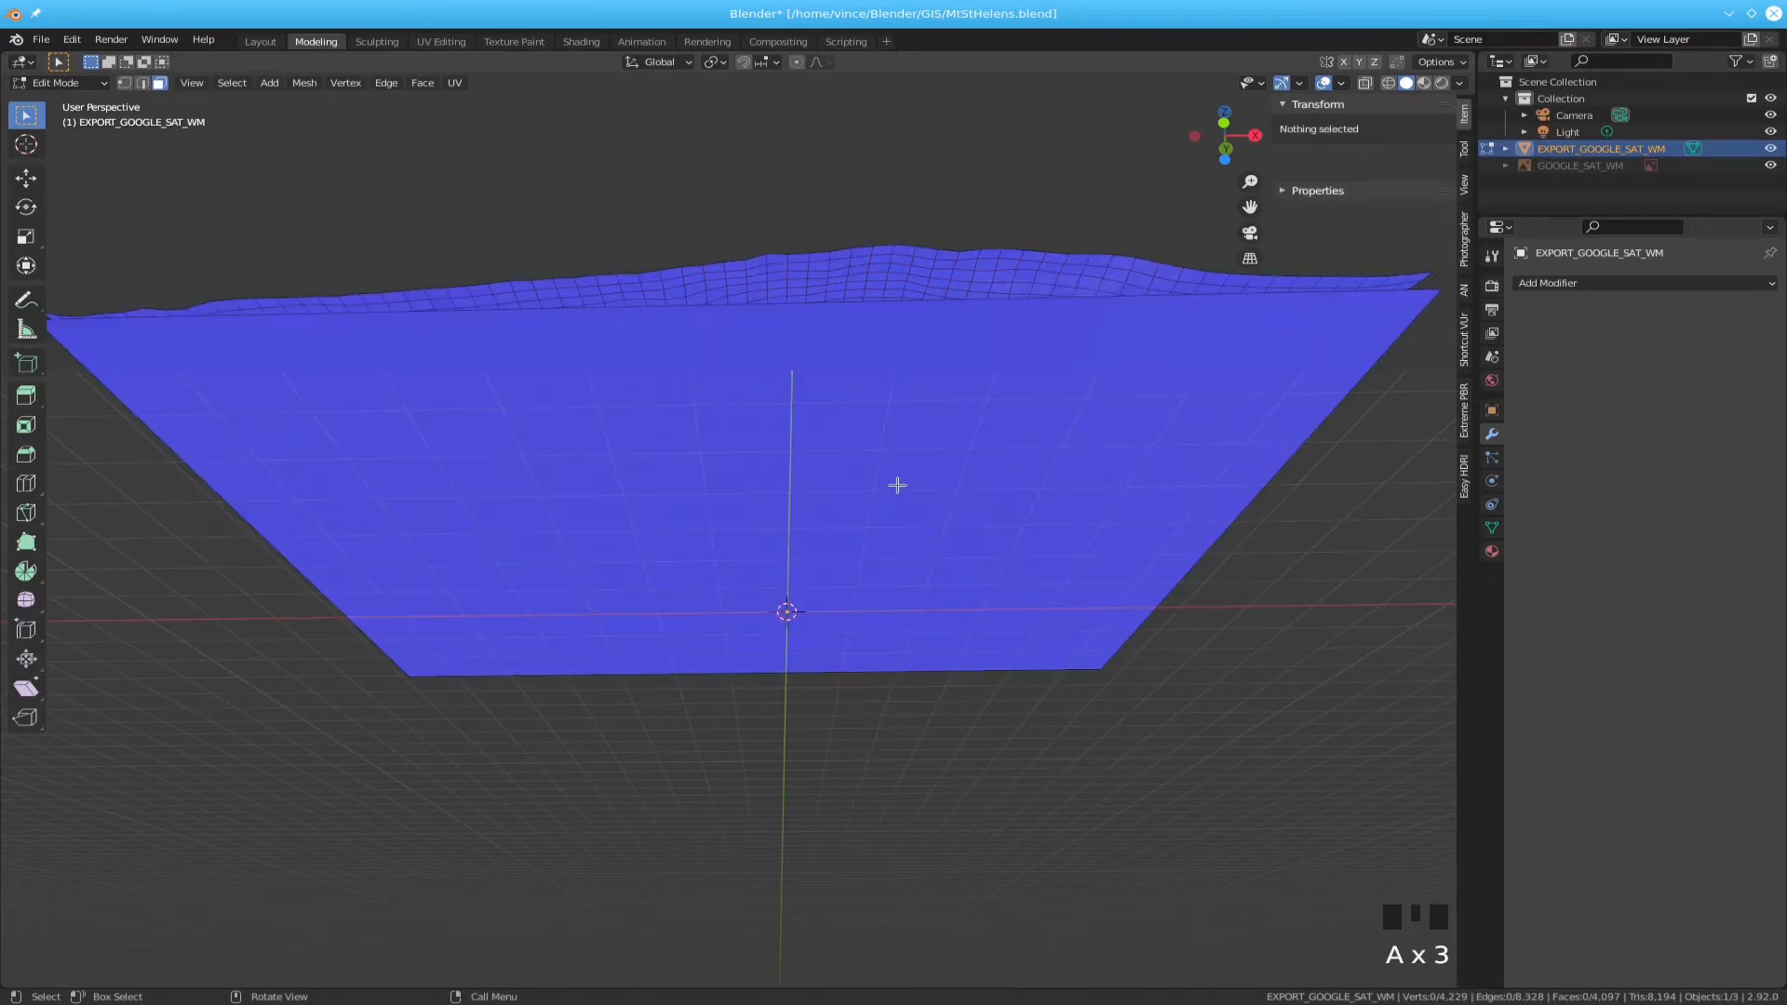
- Check the face orientation from above, undo the latest changes to the mesh, and clear the selection
scroll(856, 491, "down", 2)
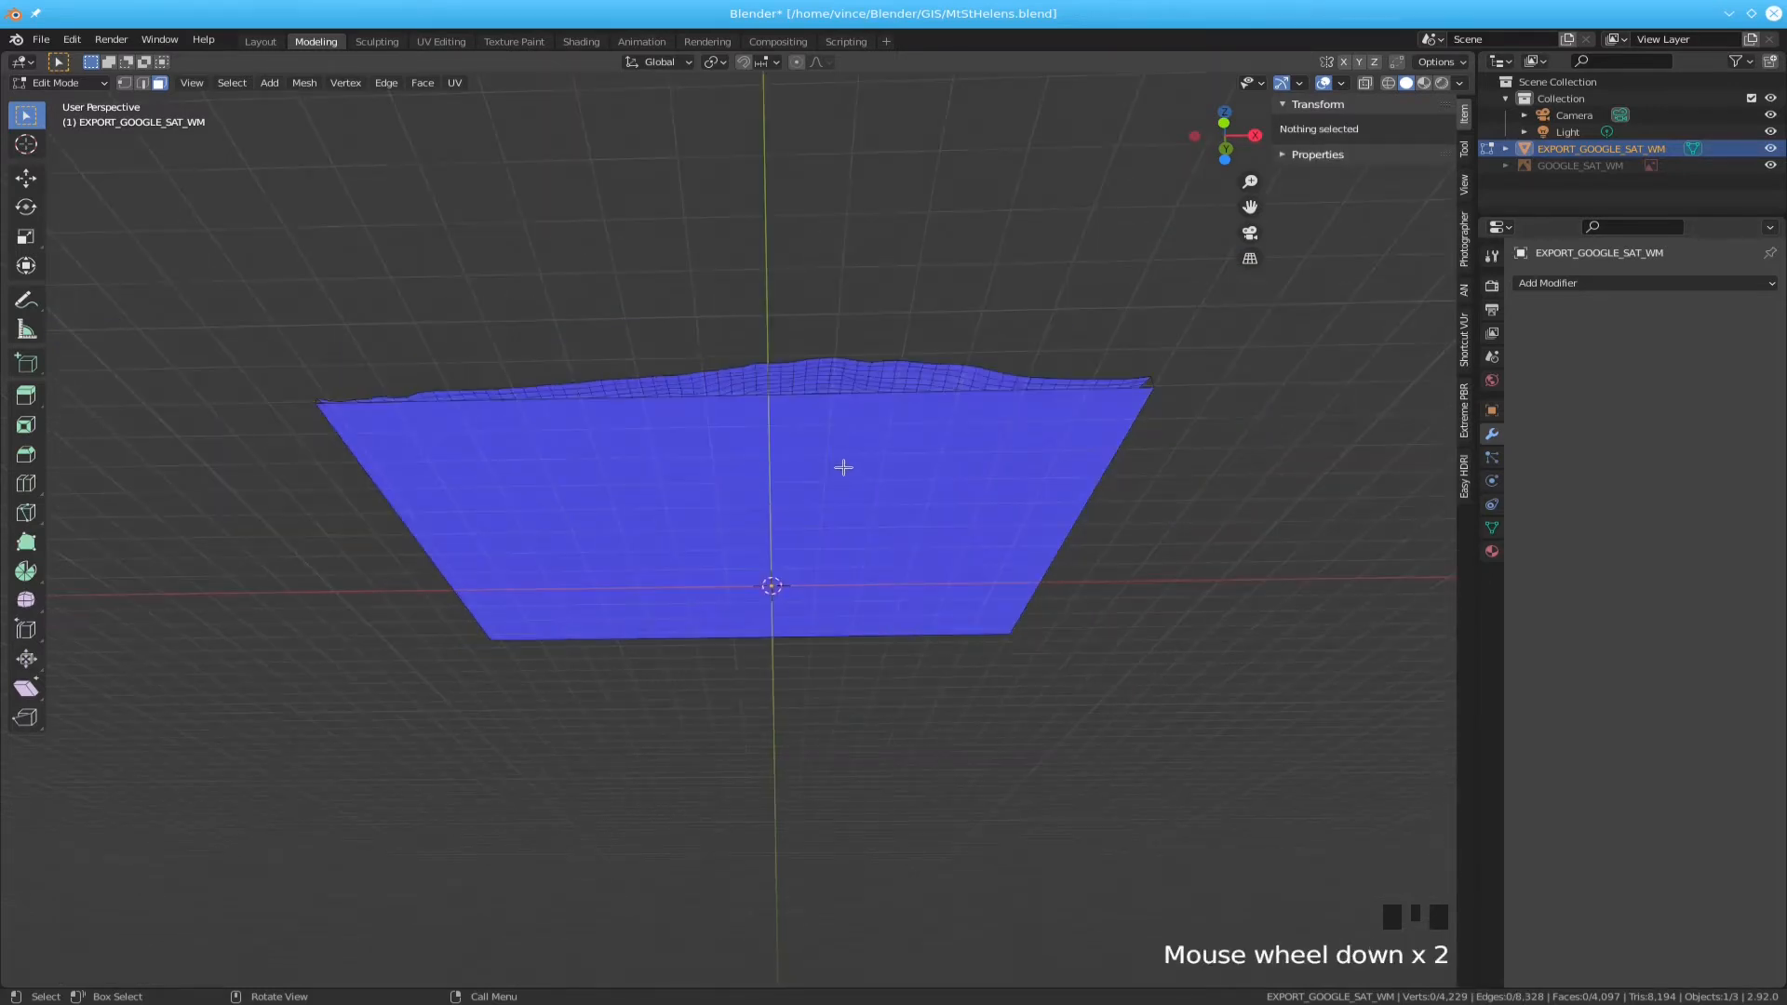
middle_click_drag(842, 466, 841, 606)
key("ctrl+z")
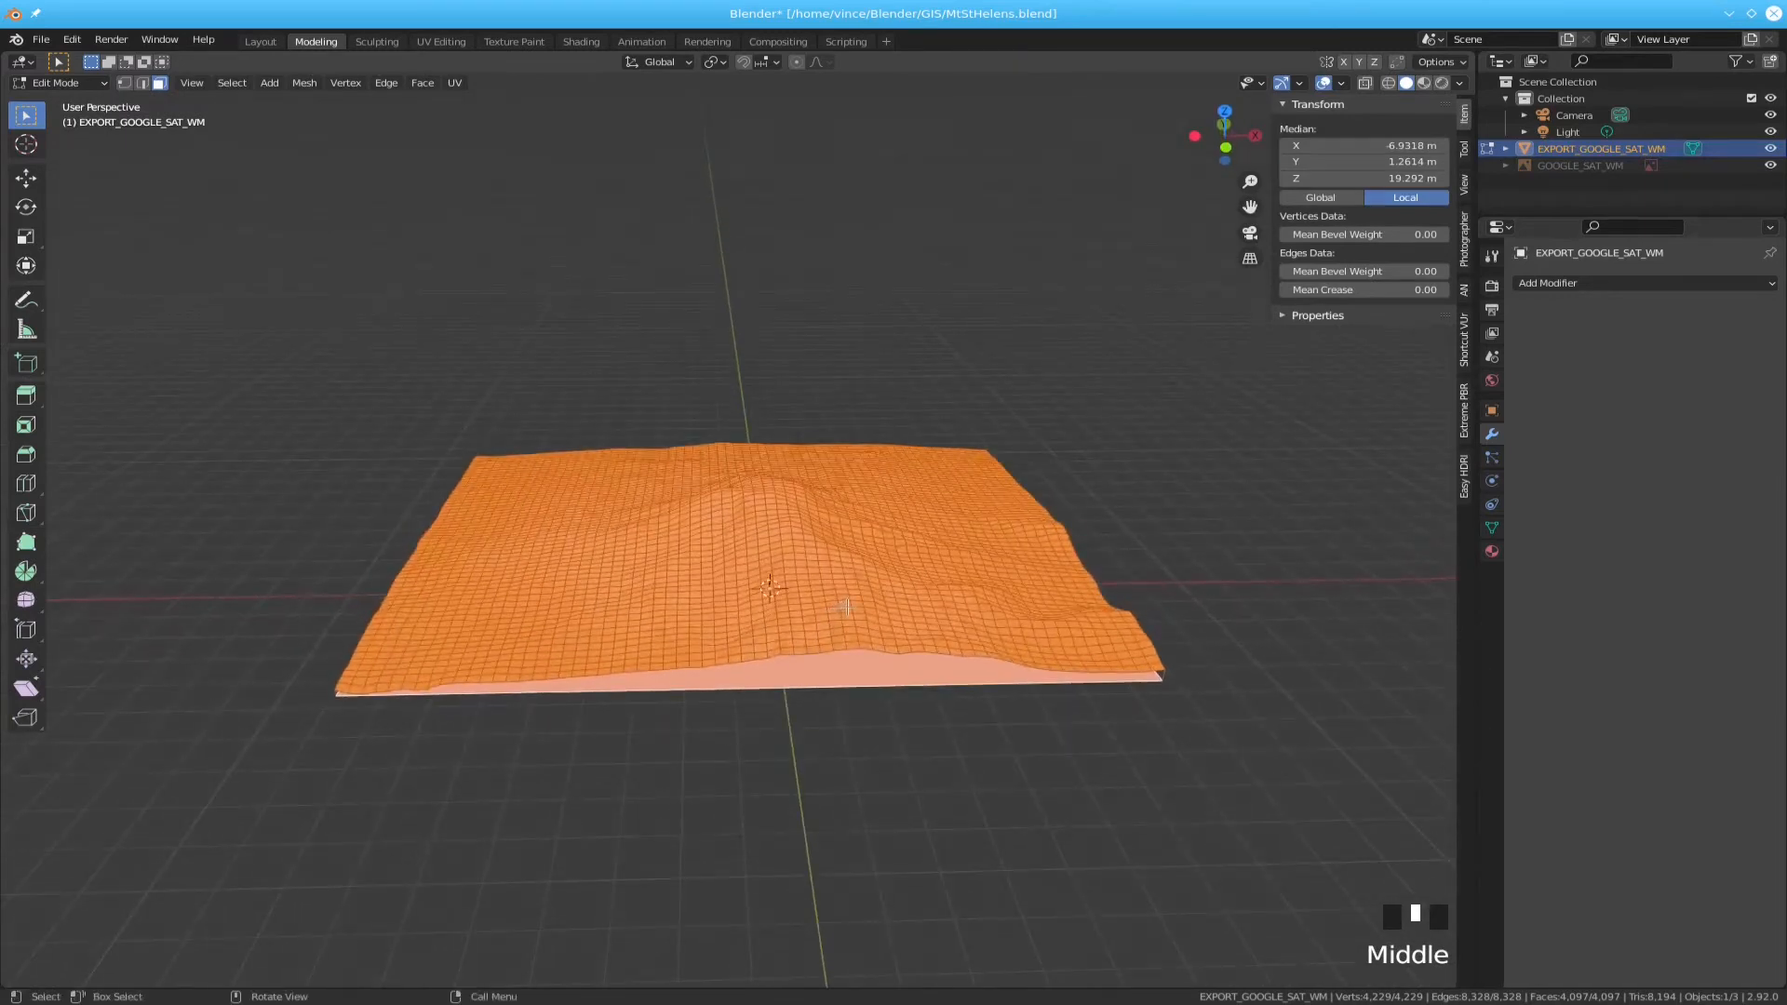
key("a")
key("a")
key("a")
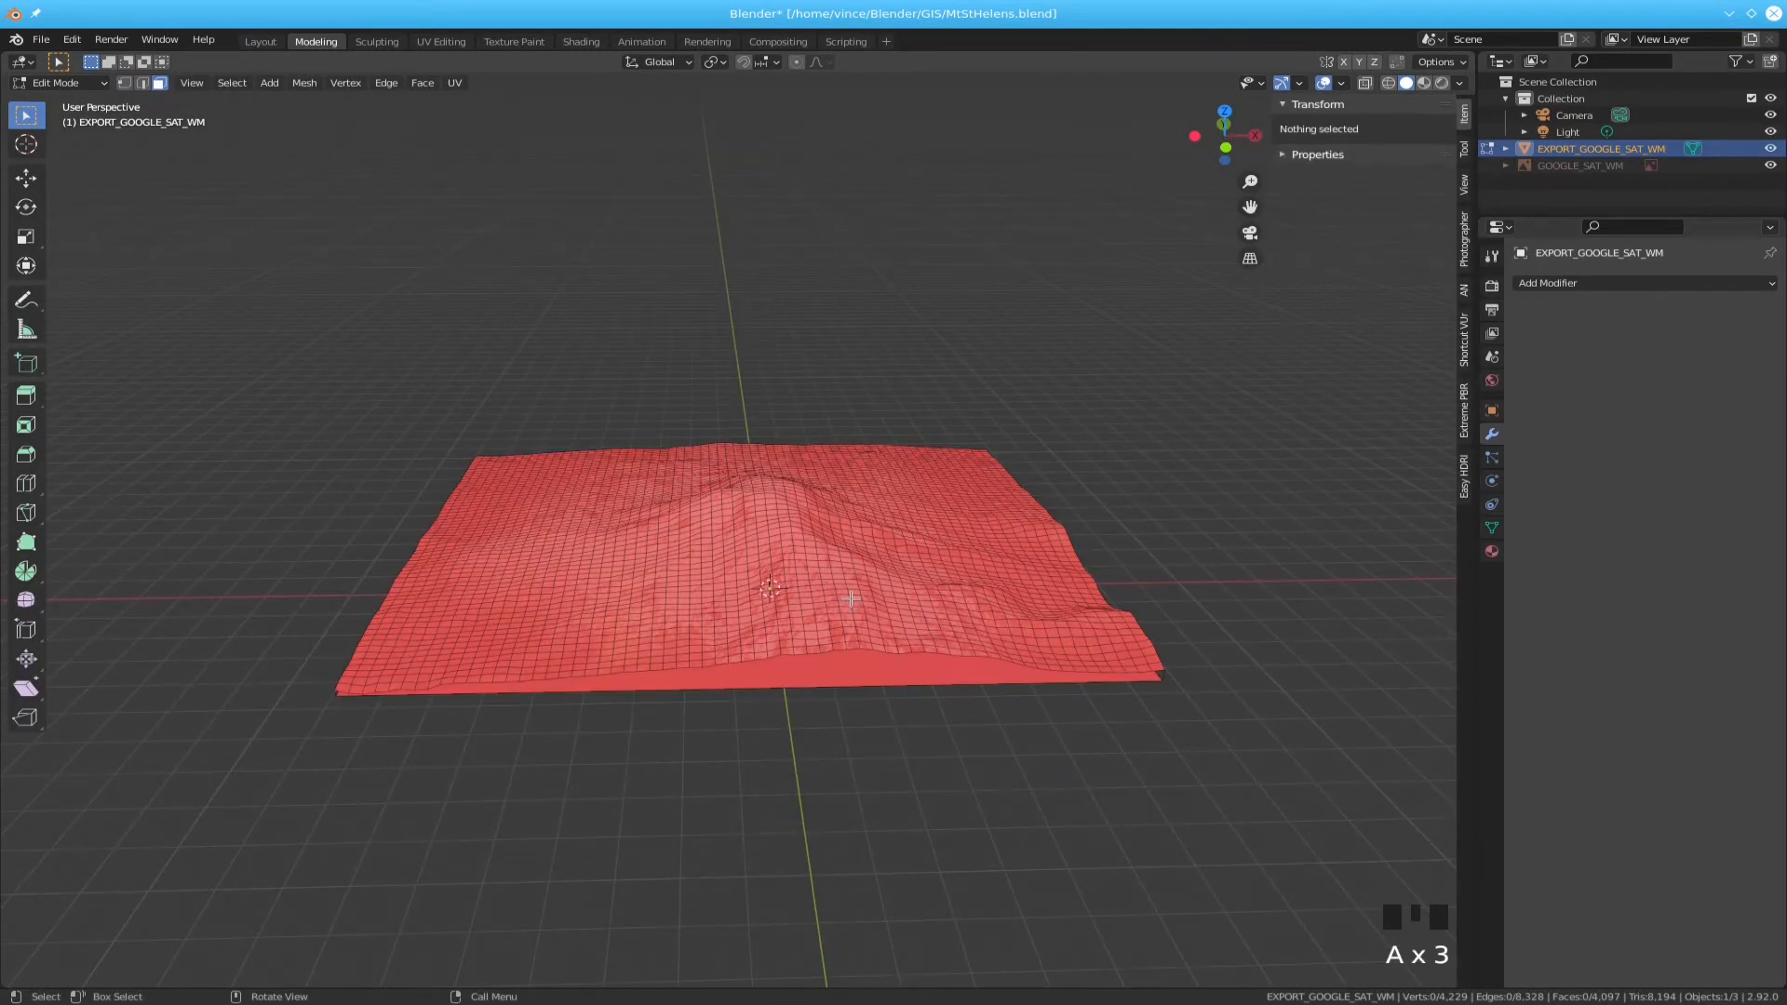
key("ctrl+z")
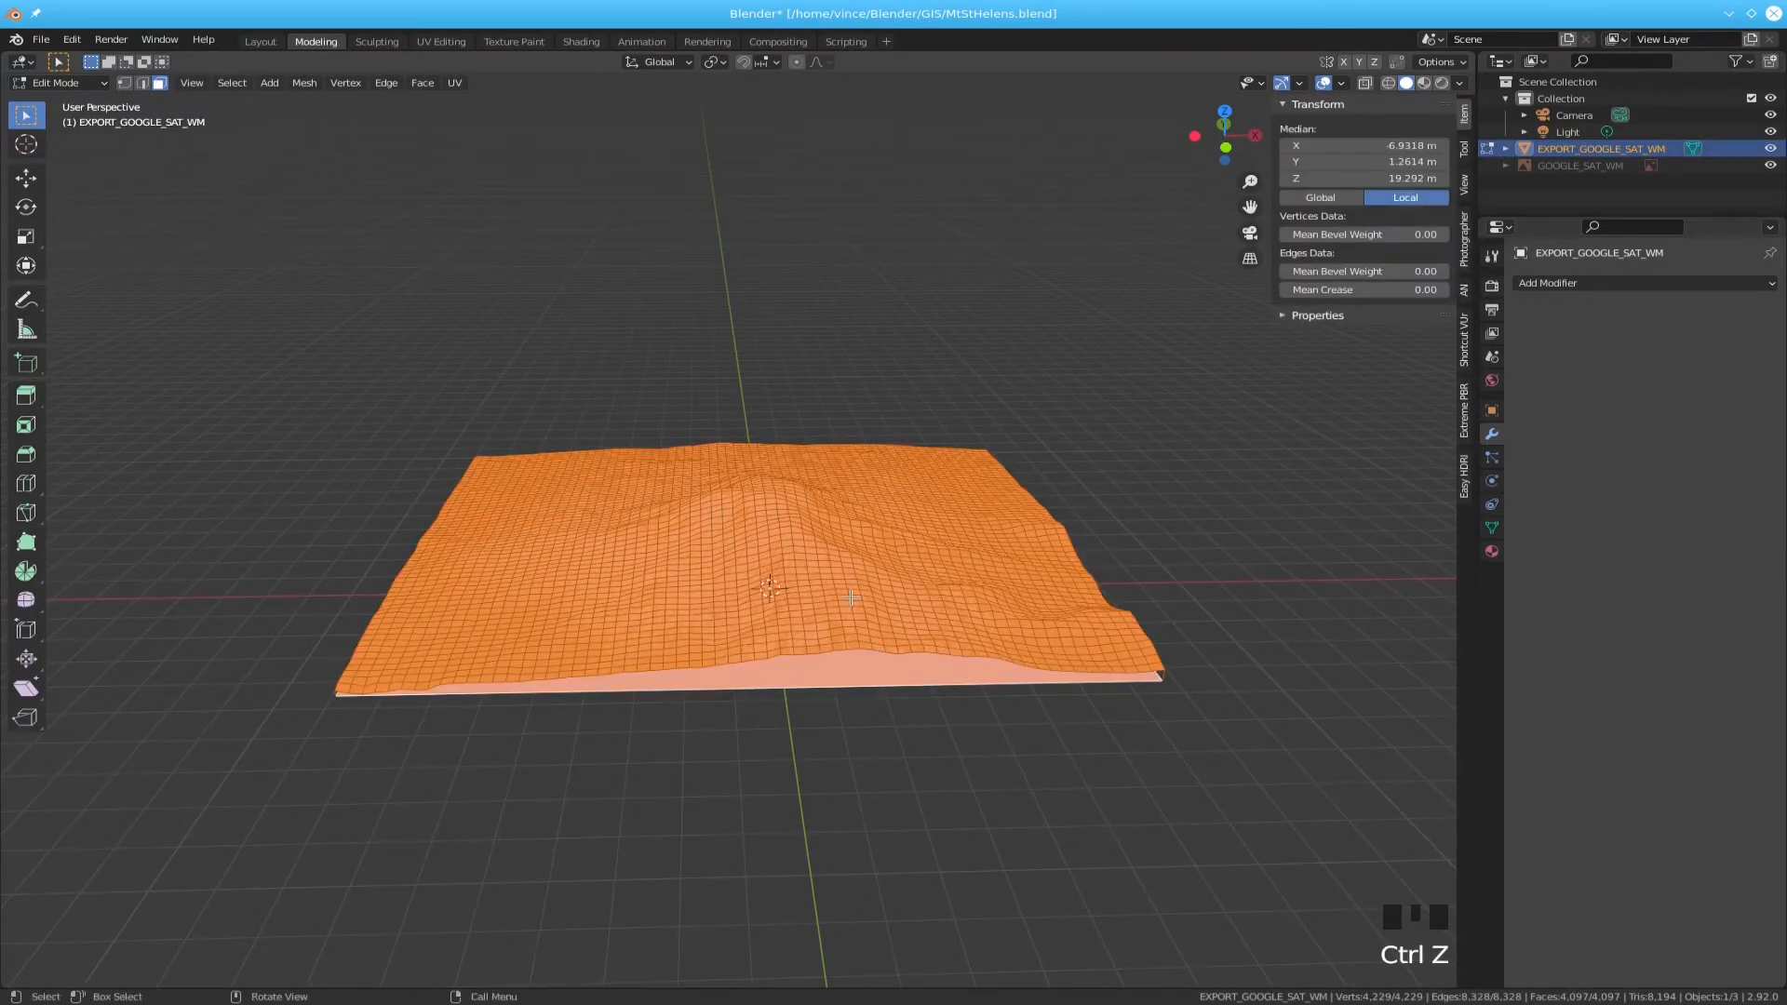
key("ctrl+z")
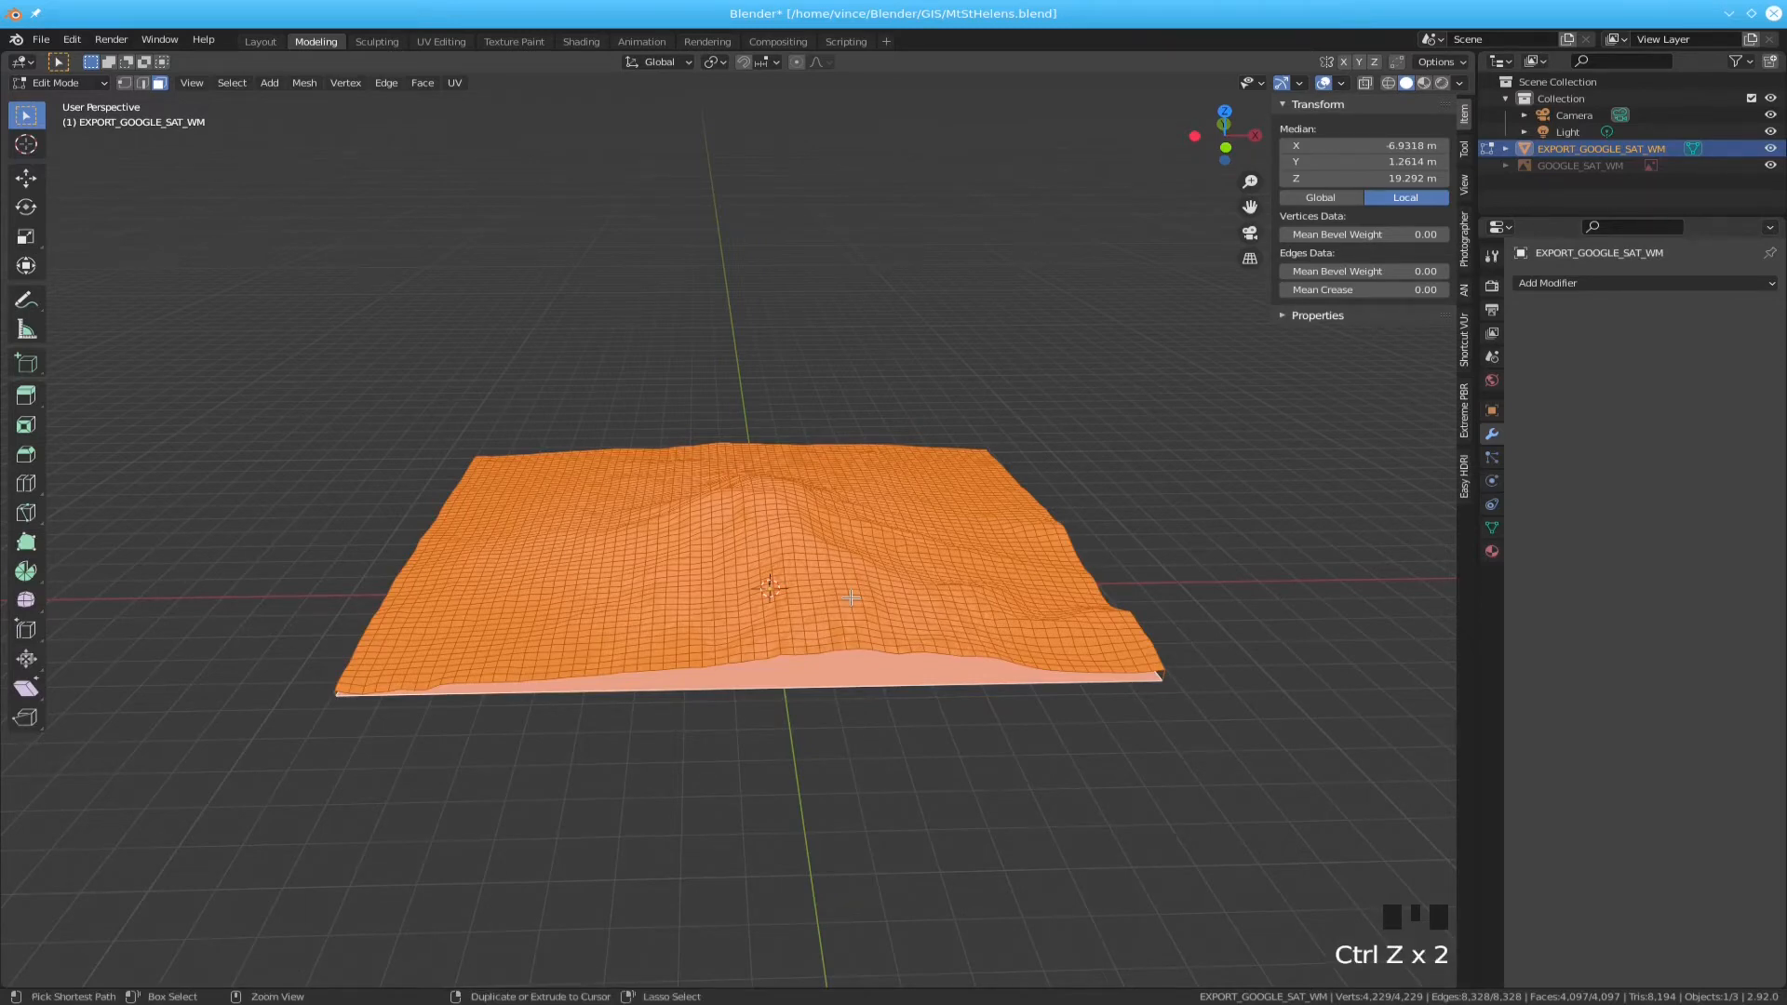
key("ctrl+z")
key("alt+a")
mouse_move(851, 597)
middle_mouse_down()
mouse_move(830, 483)
mouse_move(833, 606)
middle_mouse_up()
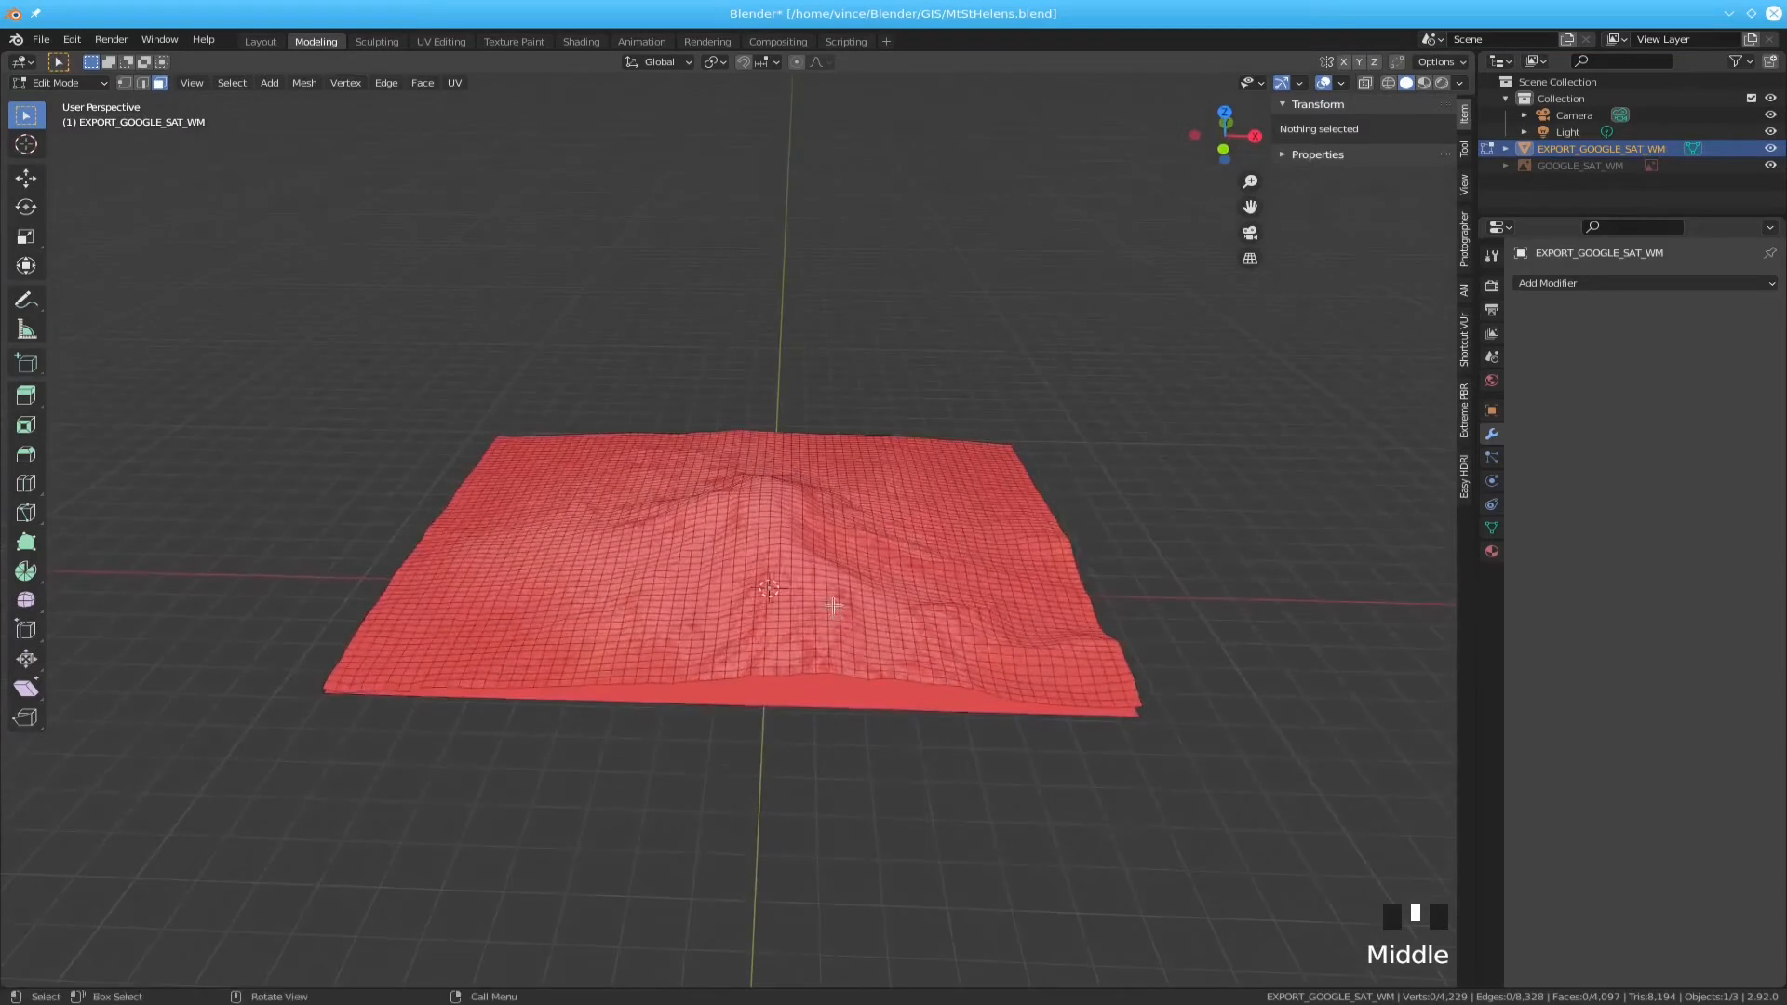
scroll(833, 606, "up", 2)
- Recalculate the normals of the entire terrain mesh including its base, and clear the selection to check the face orientation
key("a")
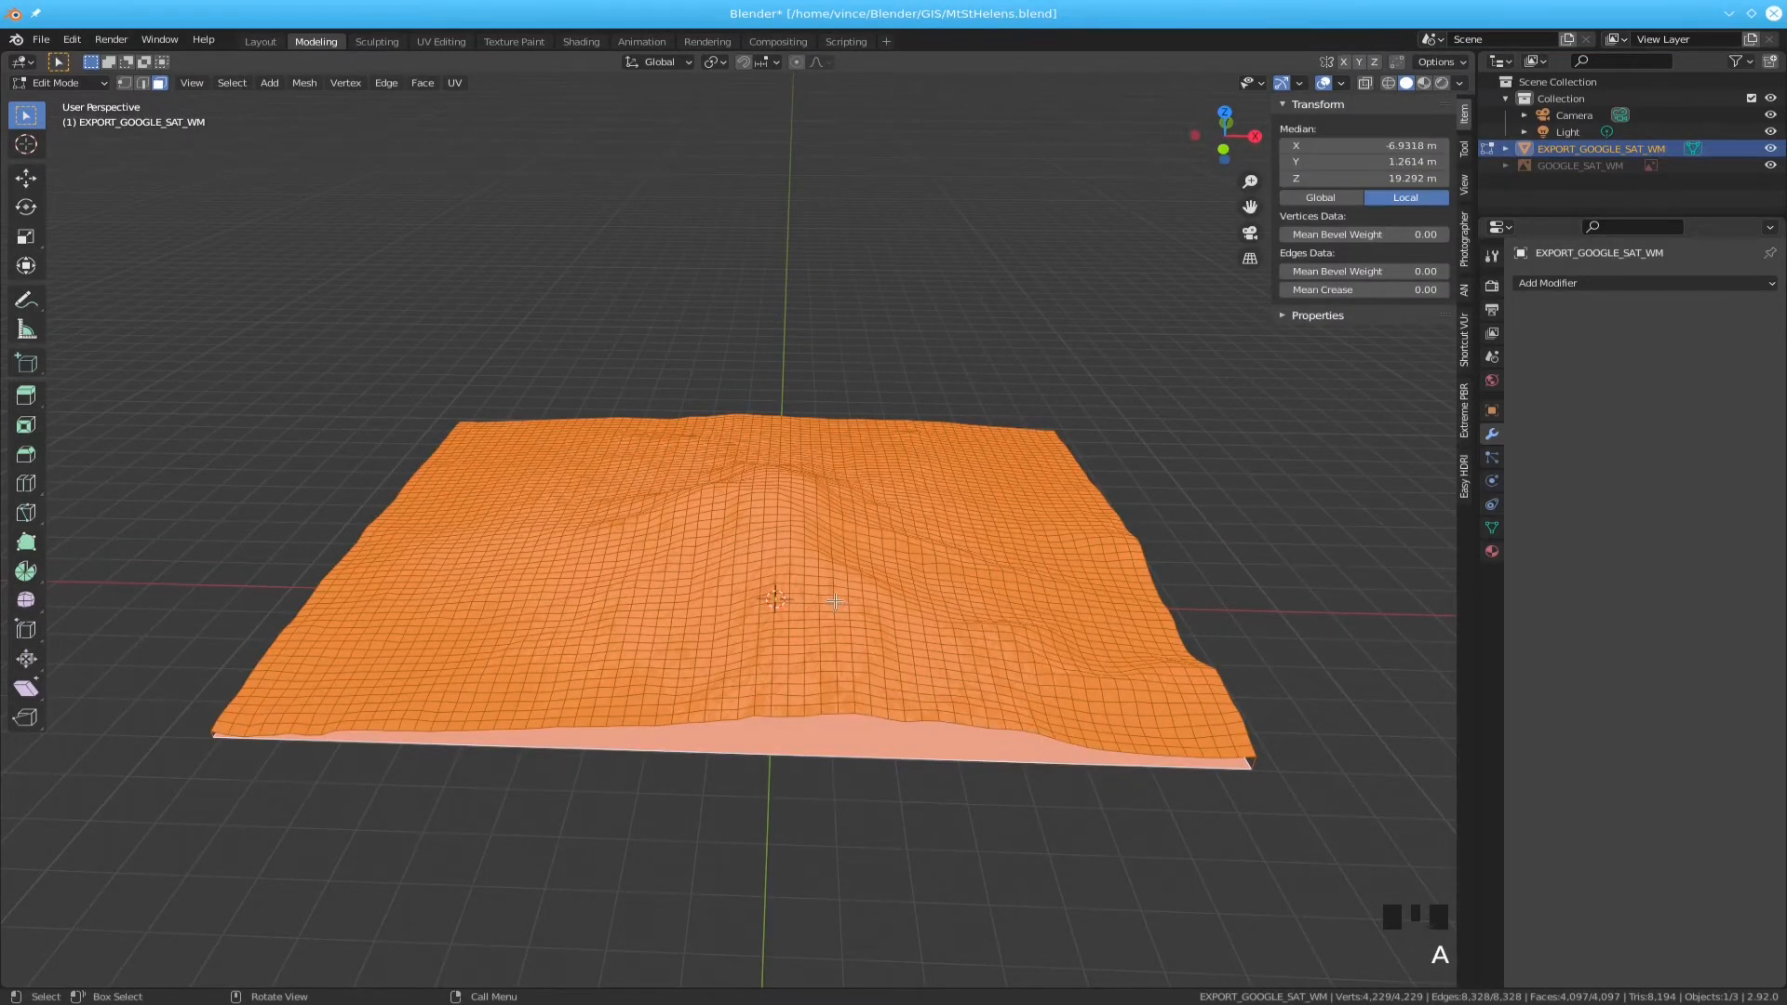
key("shift+n")
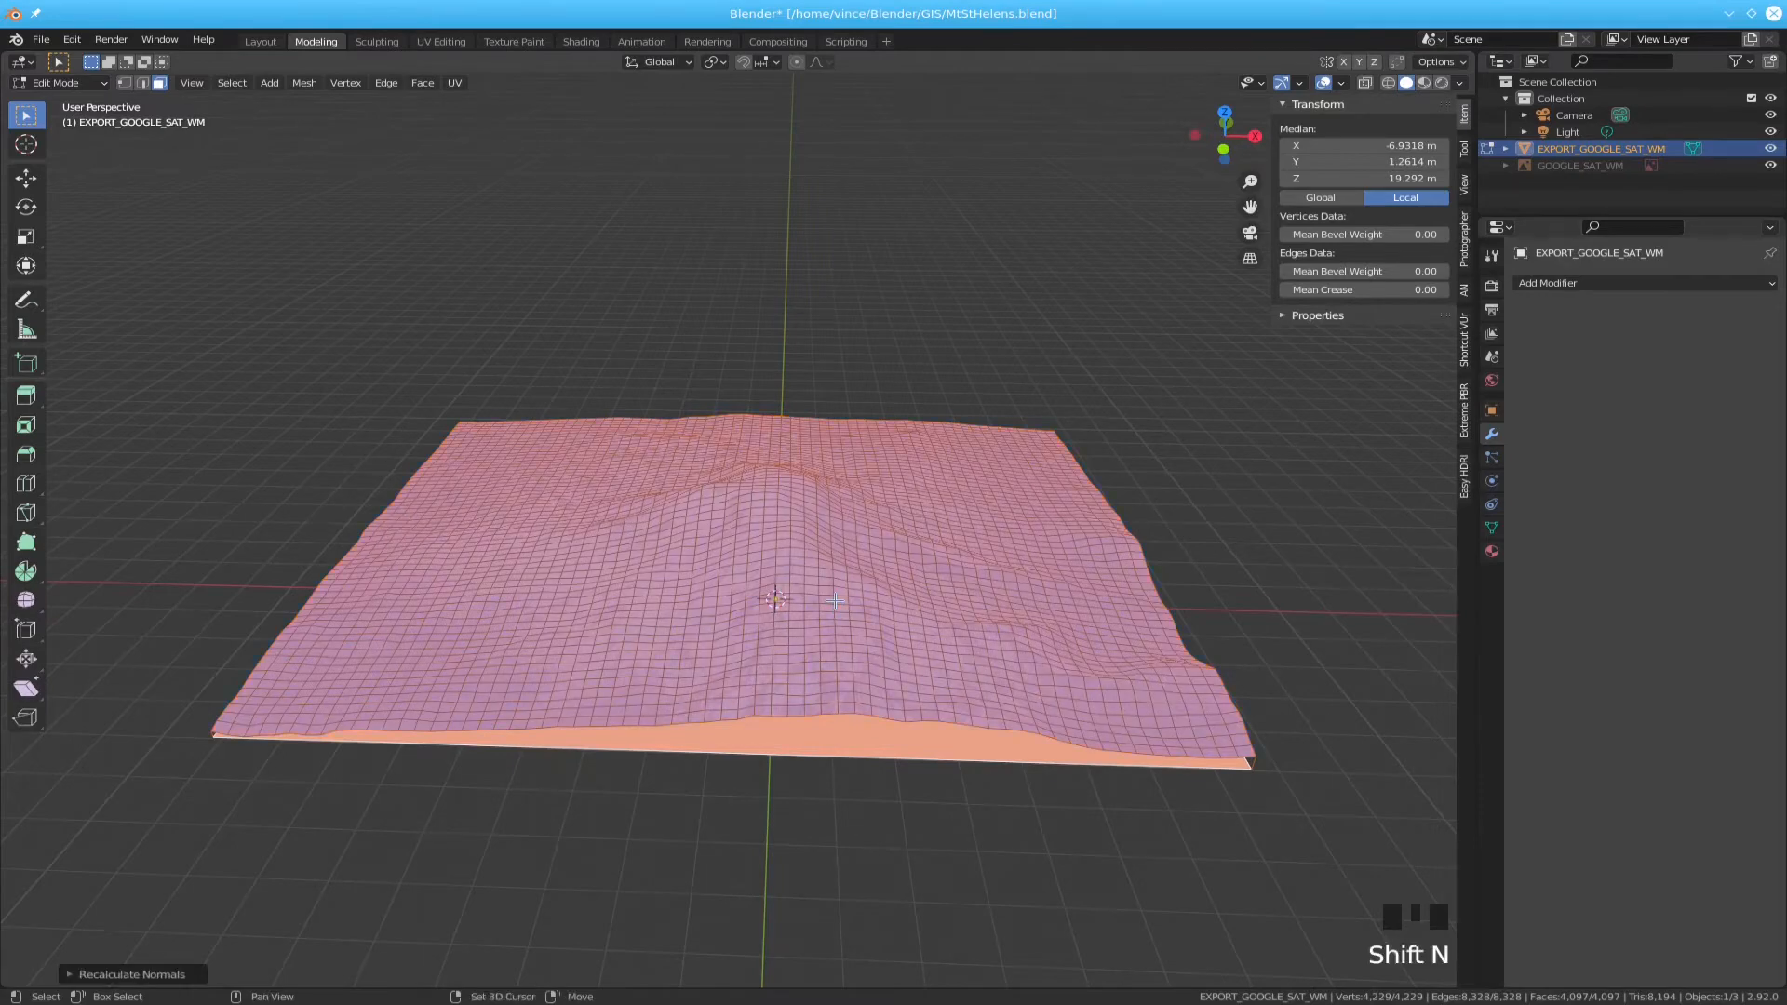
key("a")
key("a")
key("a")
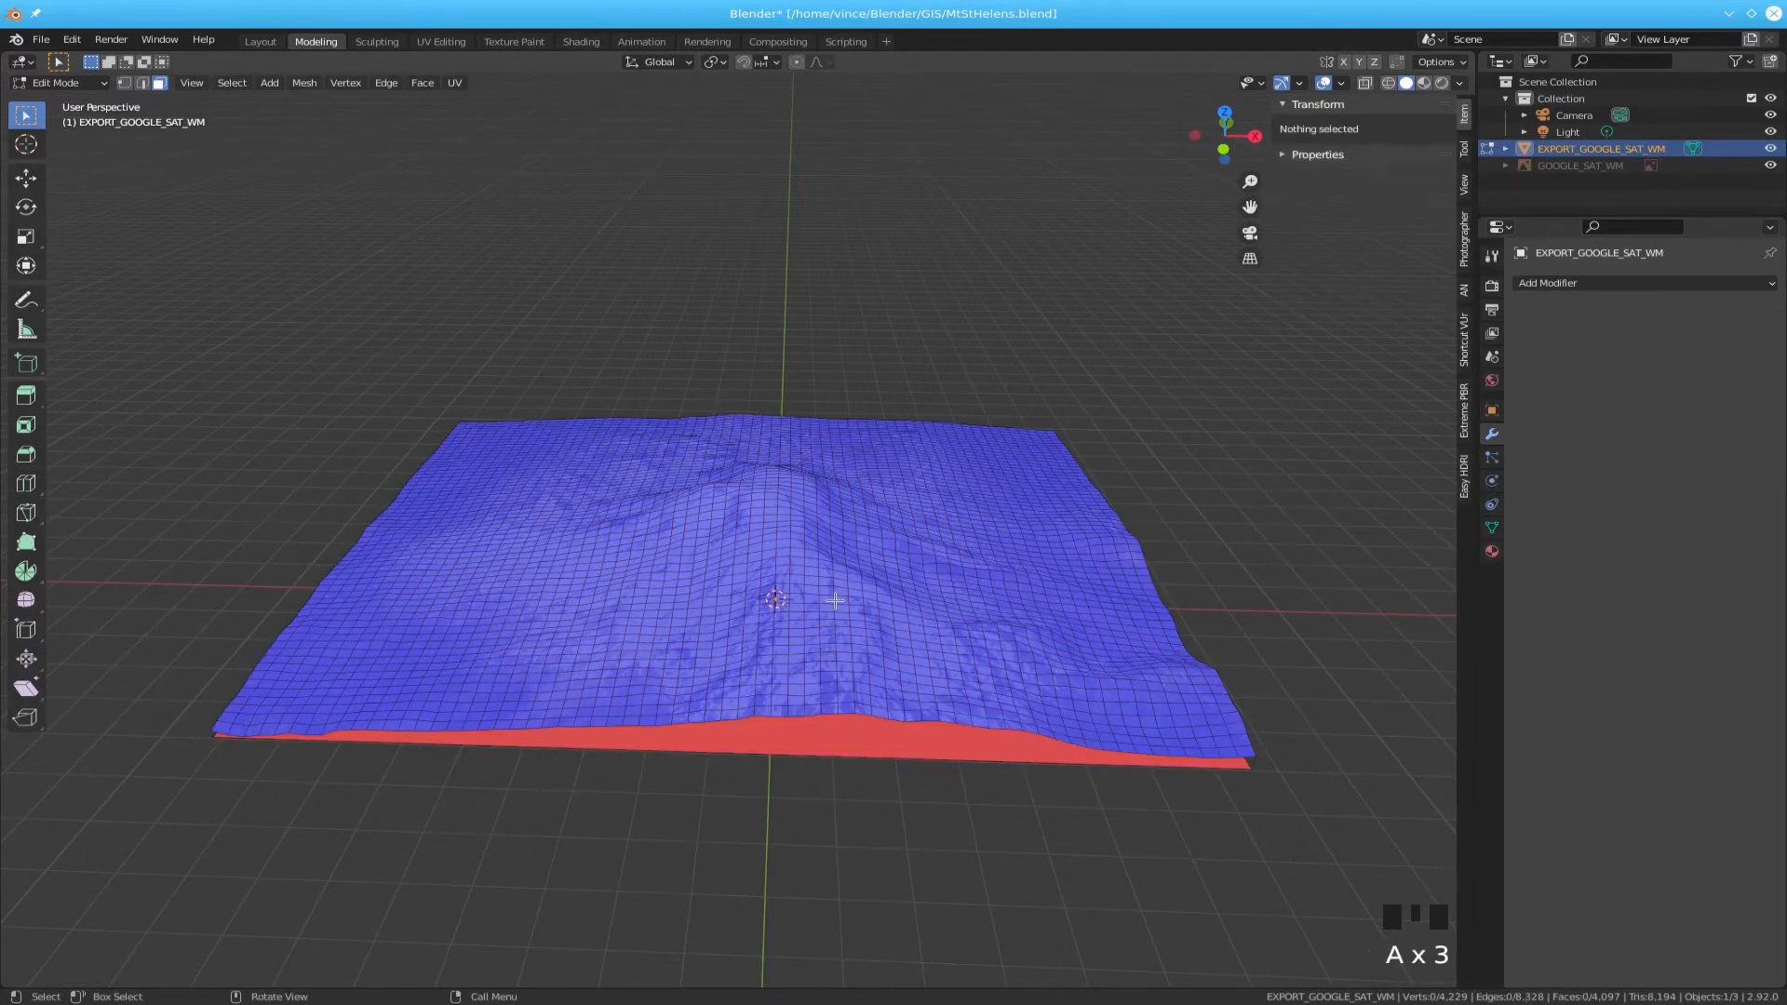
mouse_move(836, 619)
middle_mouse_down()
mouse_move(838, 478)
mouse_move(854, 639)
mouse_move(834, 522)
mouse_move(859, 623)
mouse_move(883, 622)
mouse_move(882, 550)
mouse_move(888, 656)
mouse_move(801, 508)
mouse_move(790, 423)
mouse_move(838, 522)
mouse_move(831, 594)
middle_mouse_up()
- Turn off the Face Orientation overlay with the terrain shown in top view
scroll(832, 593, "down", 2)
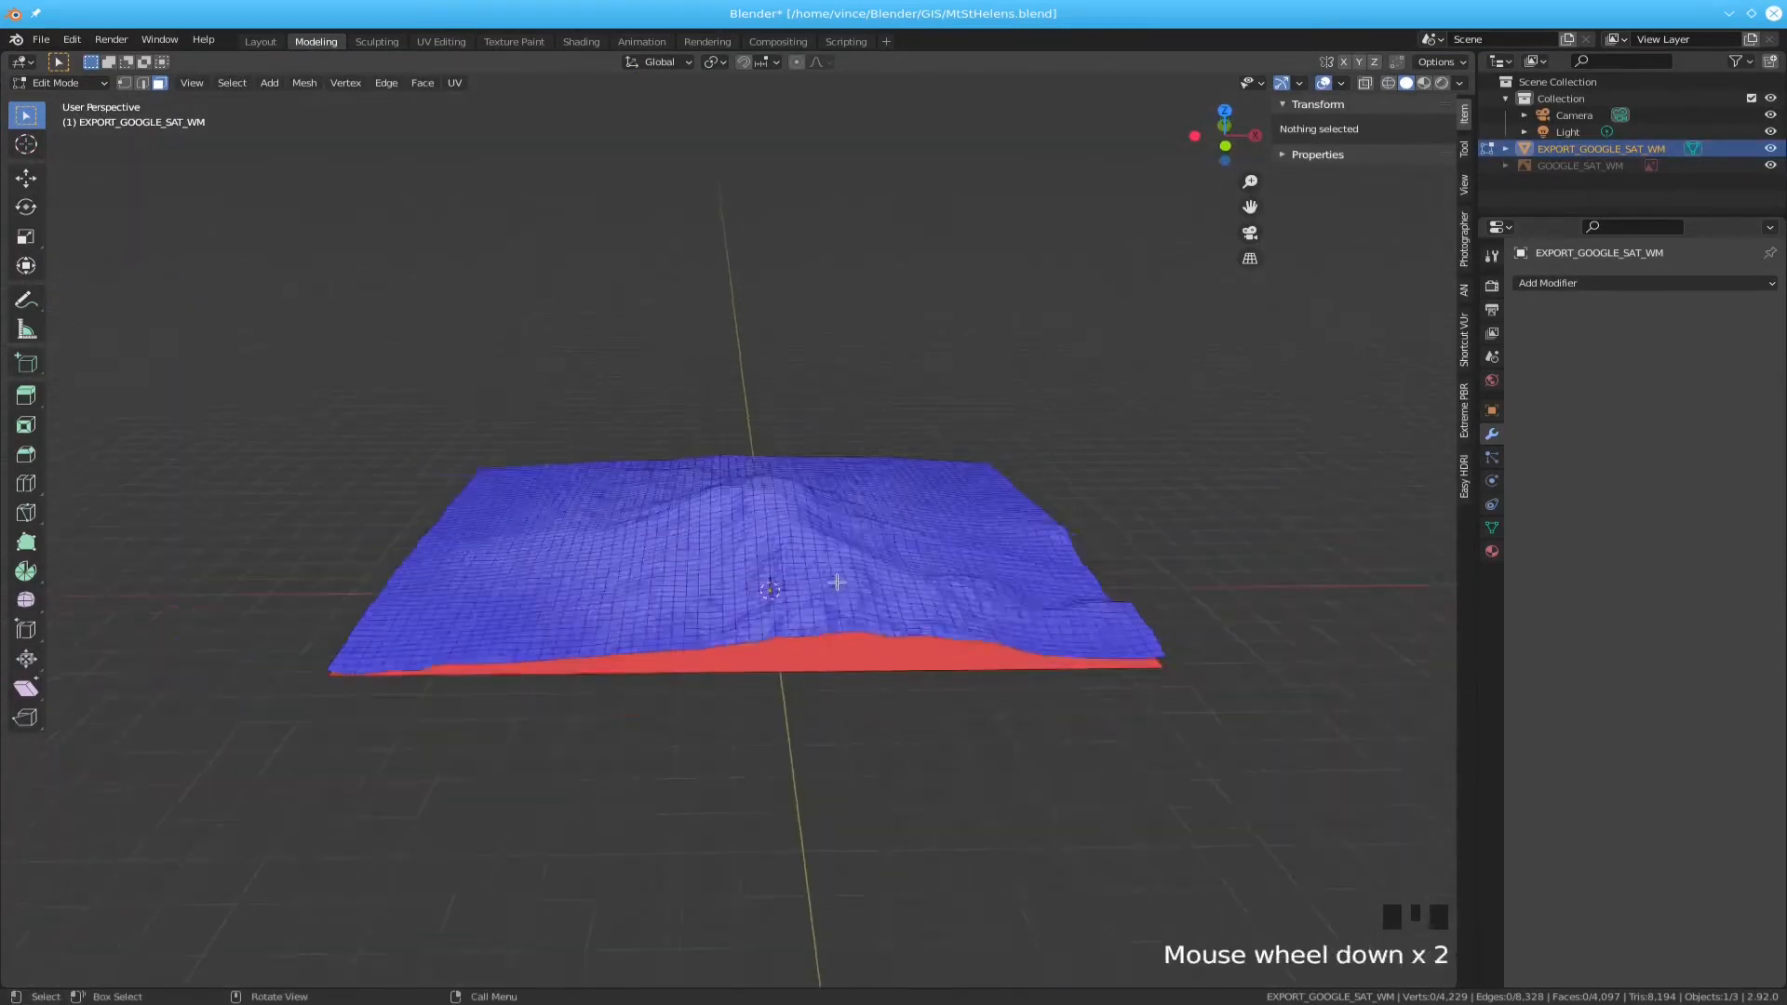
scroll(832, 594, "up", 1)
key("KP_7")
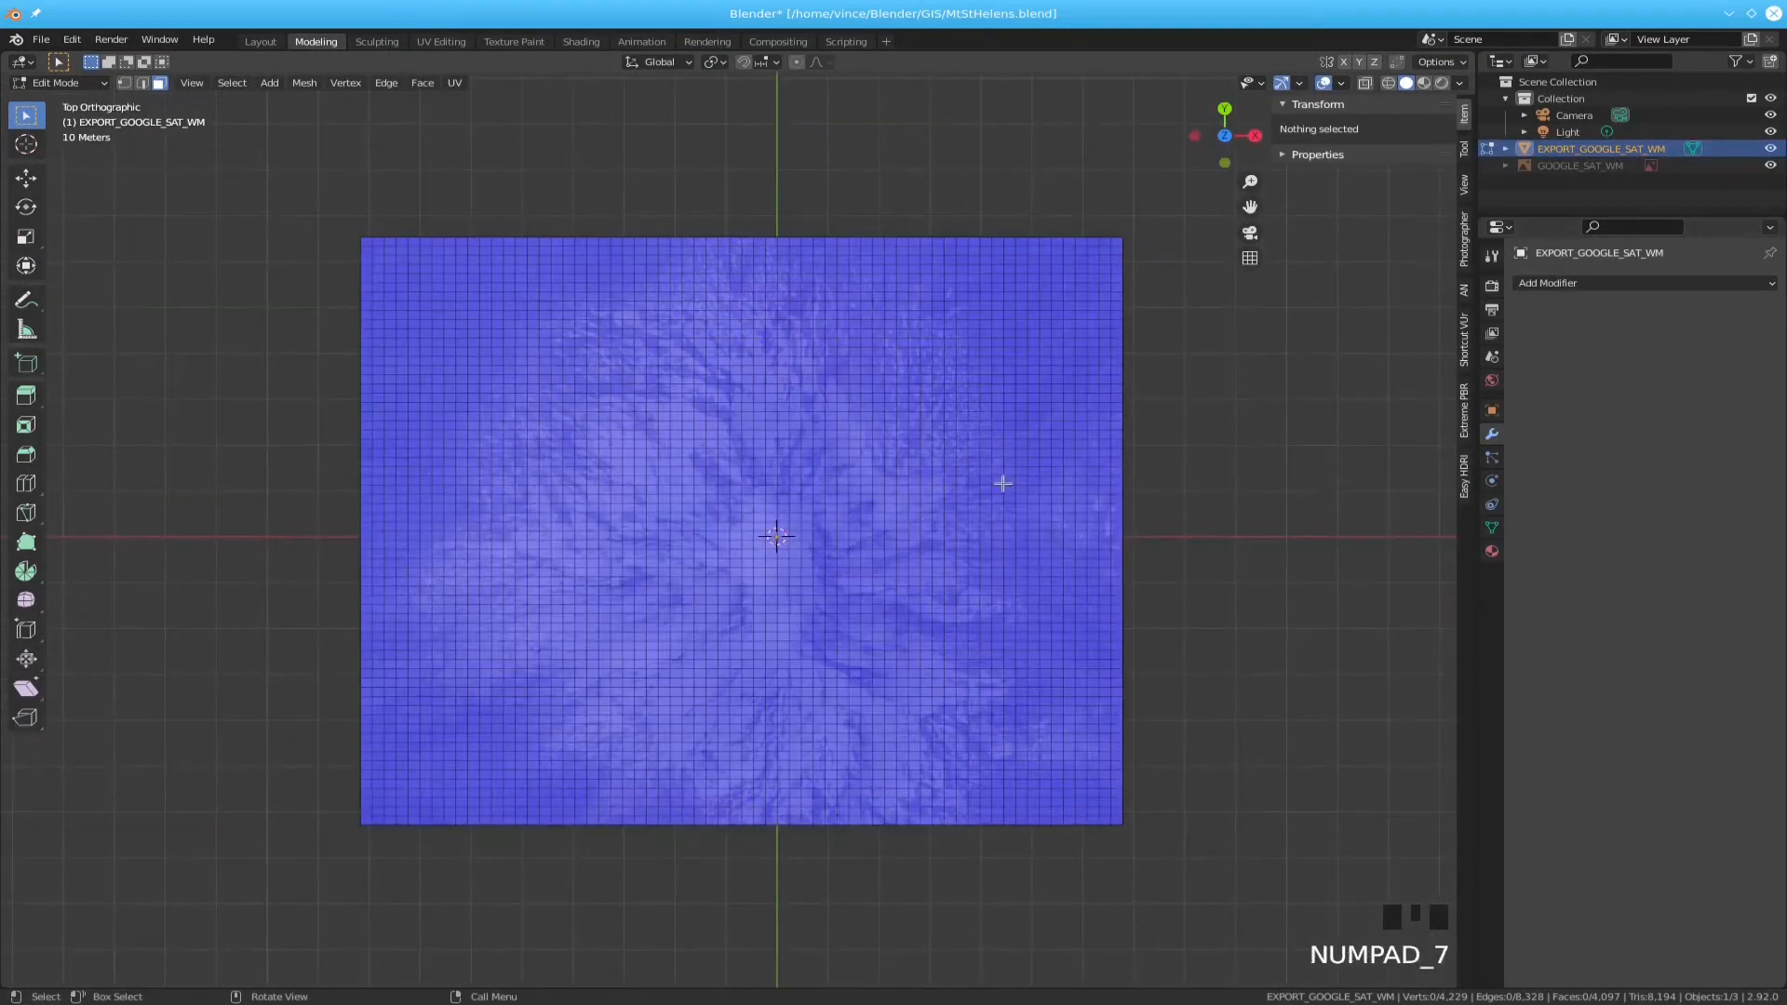
left_click(1341, 83)
left_click(1226, 404)
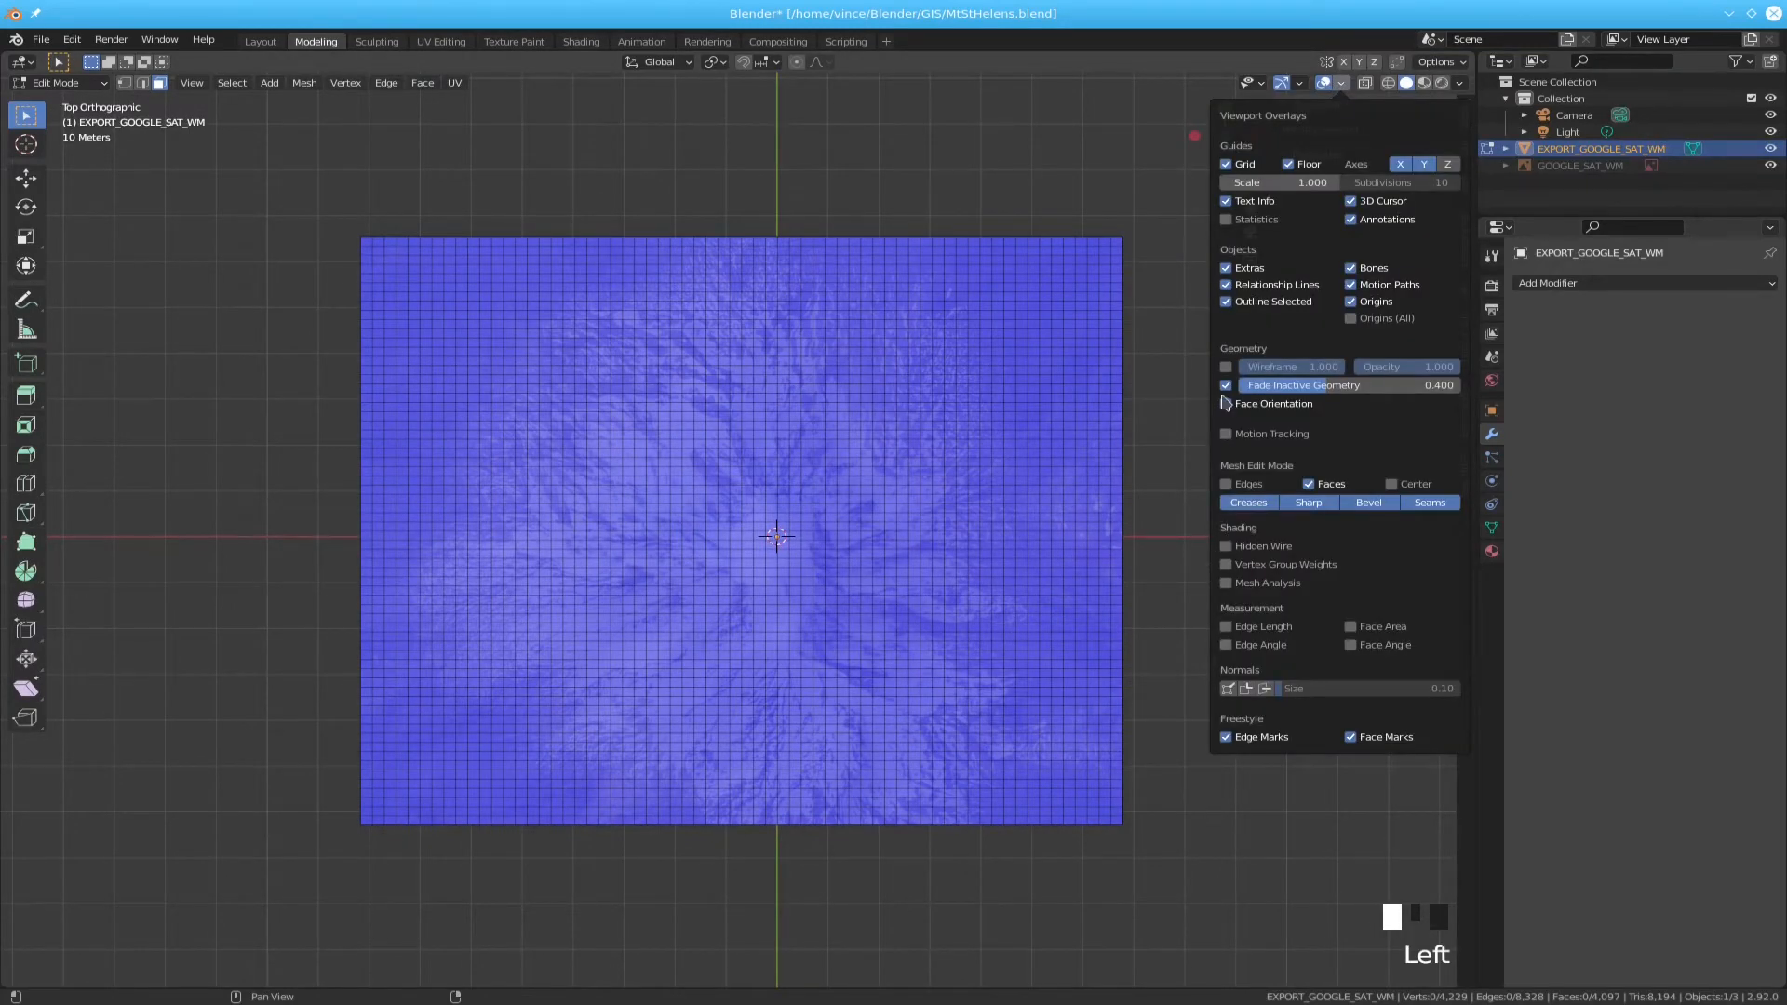
left_click(1226, 404)
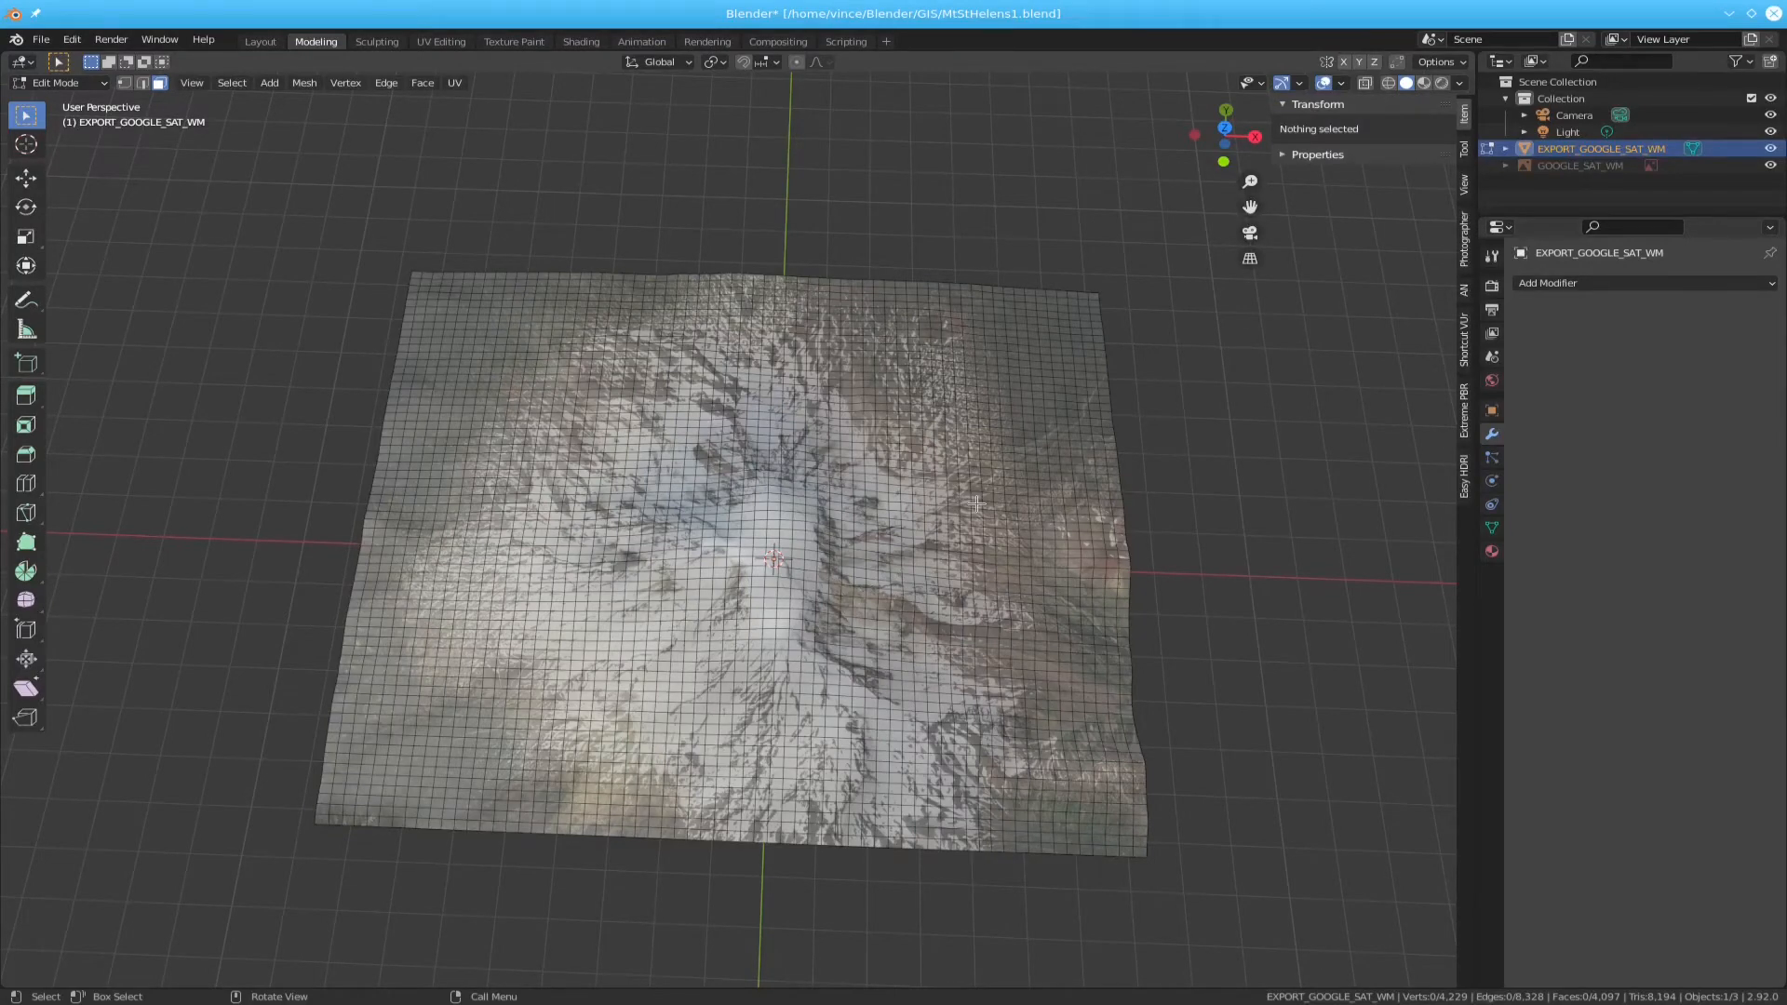
- Select the base face from underneath and add a second material named Under to the terrain mesh
mouse_move(960, 556)
middle_mouse_down()
mouse_move(965, 410)
mouse_move(973, 526)
middle_mouse_up()
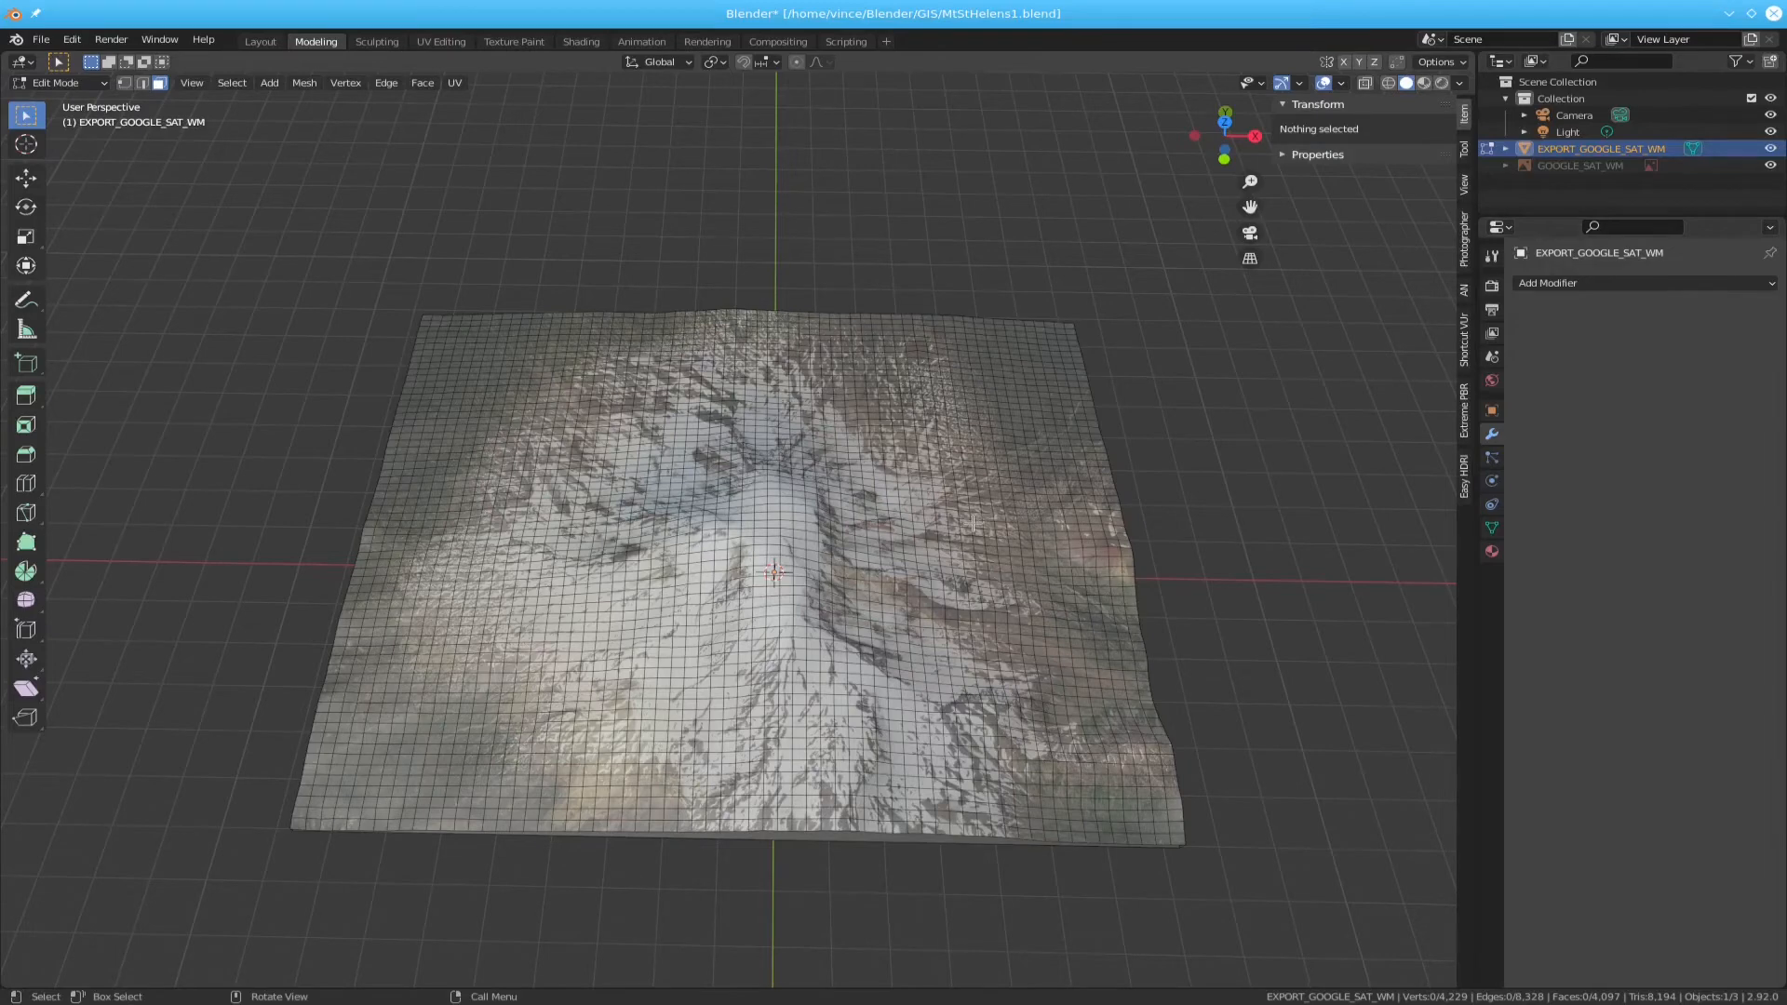
scroll(974, 522, "up", 2)
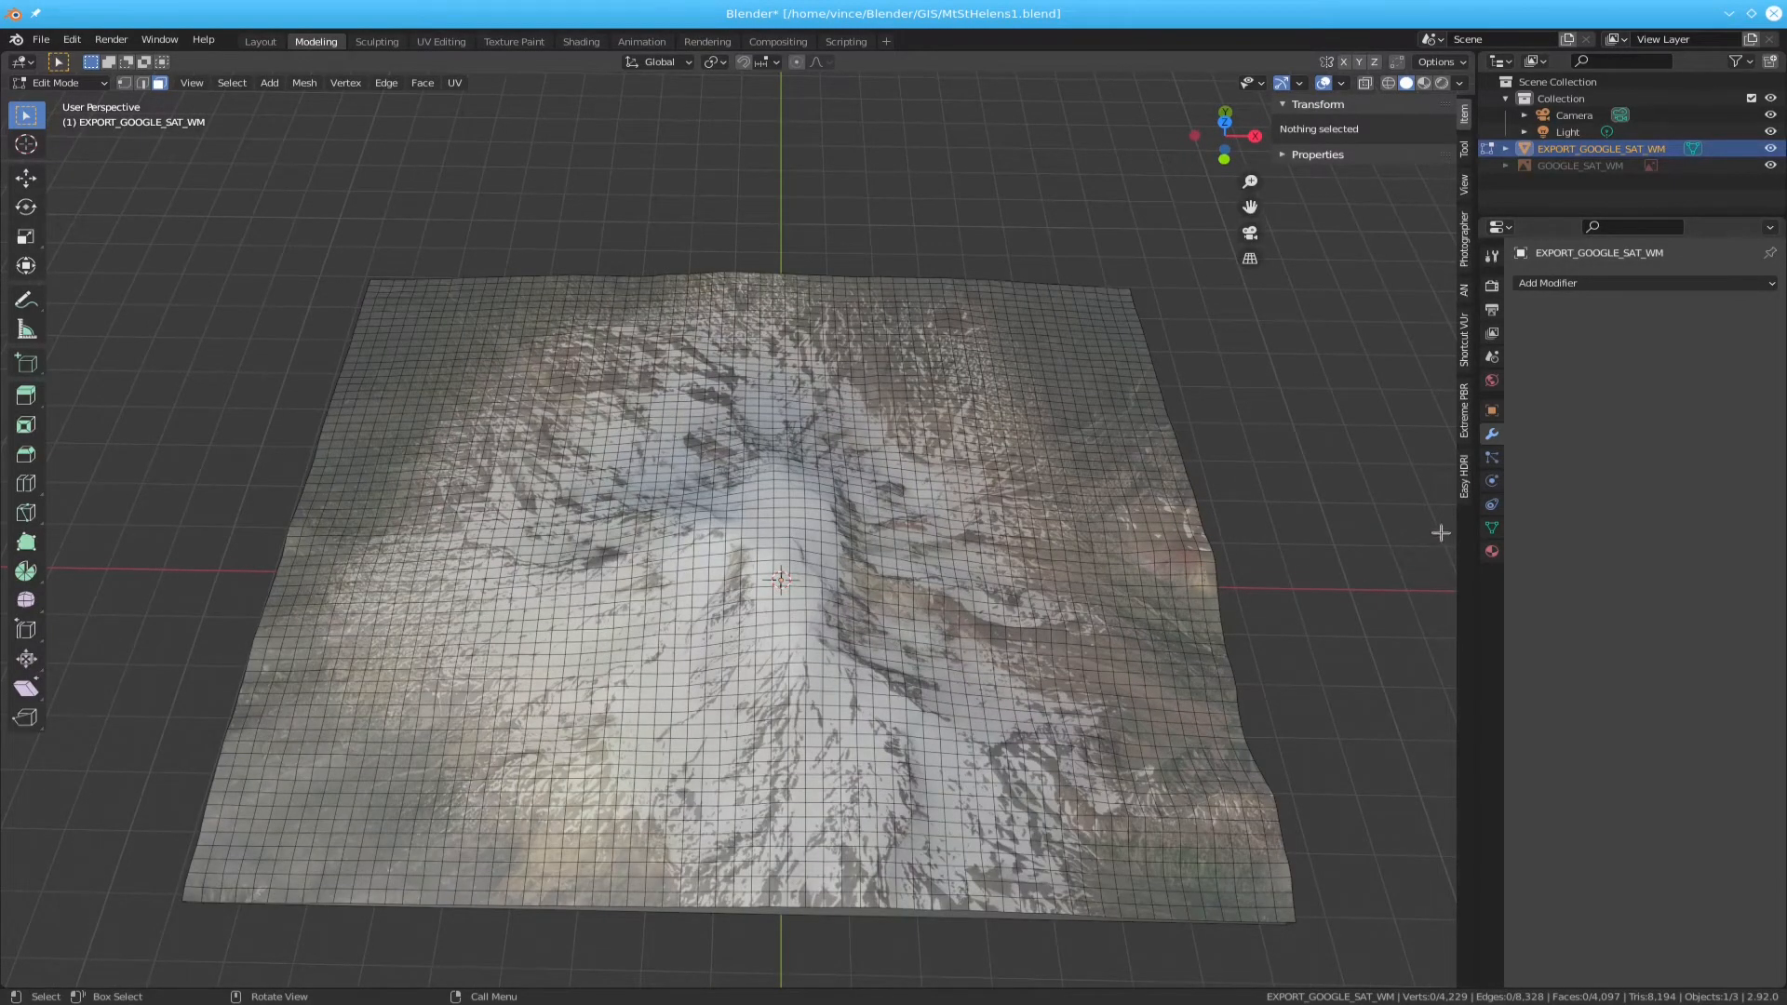
left_click(1492, 552)
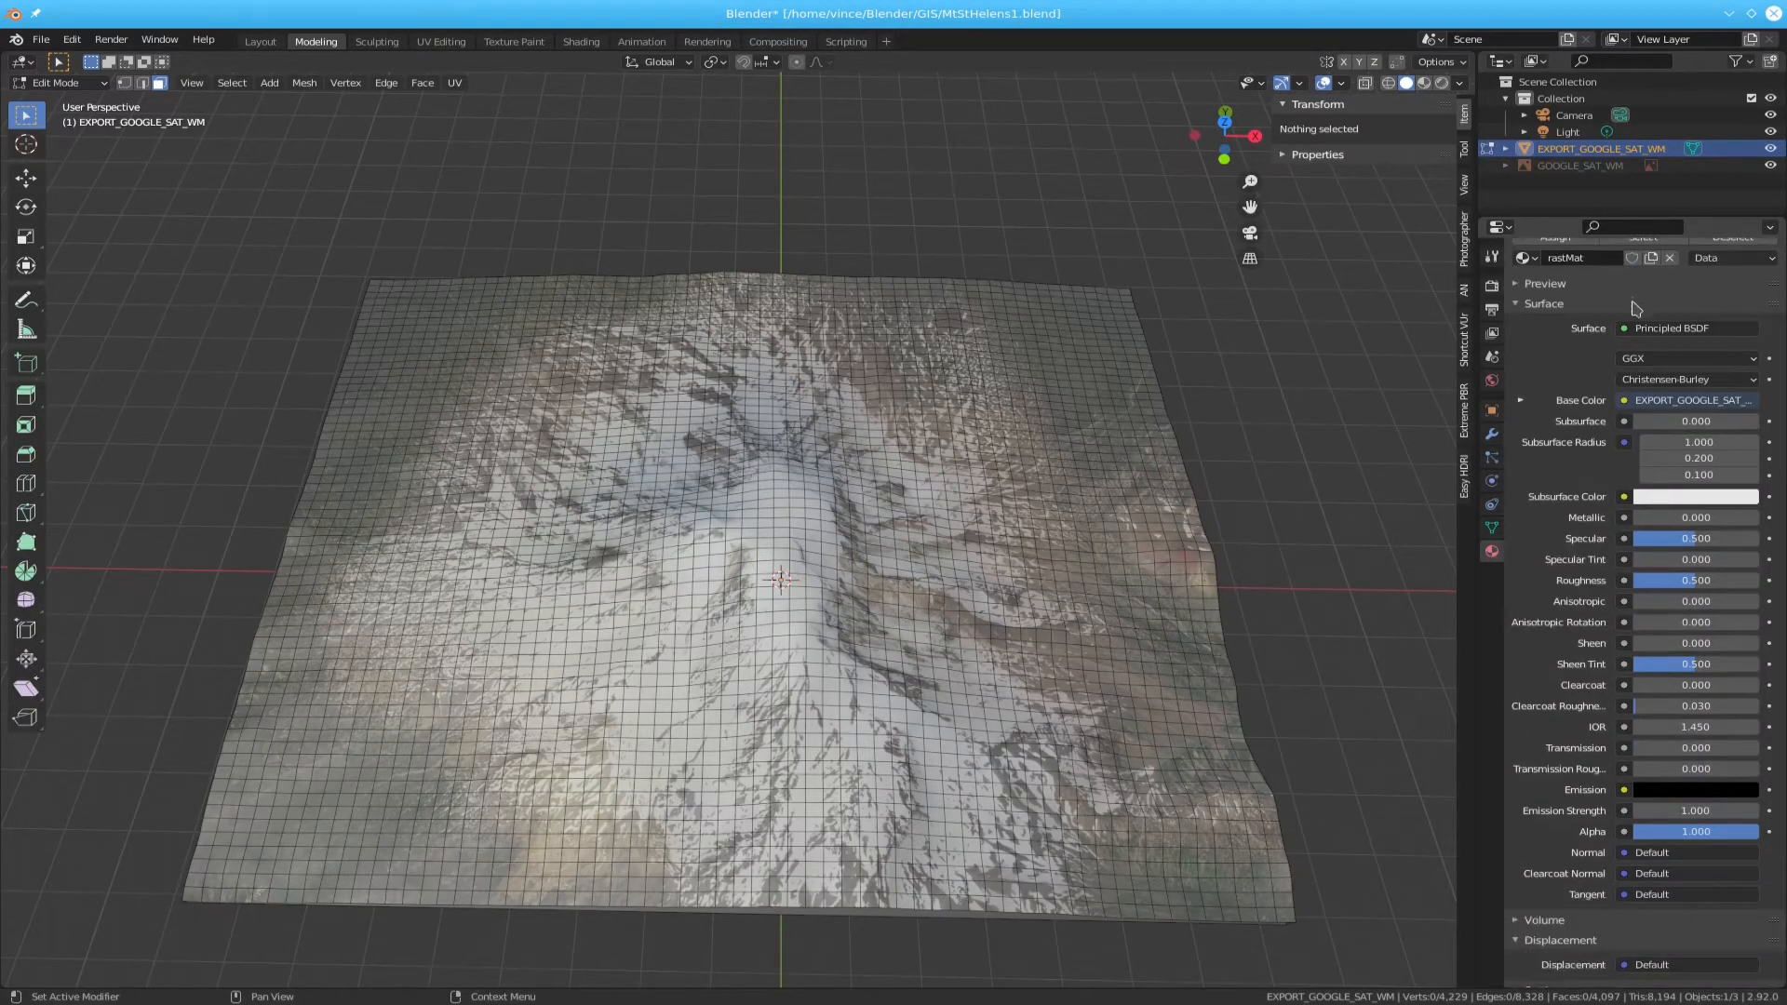
scroll(1638, 317, "up", 1)
middle_click_drag(964, 515, 965, 360)
mouse_move(920, 459)
middle_mouse_down()
mouse_move(901, 427)
mouse_move(893, 456)
middle_mouse_up()
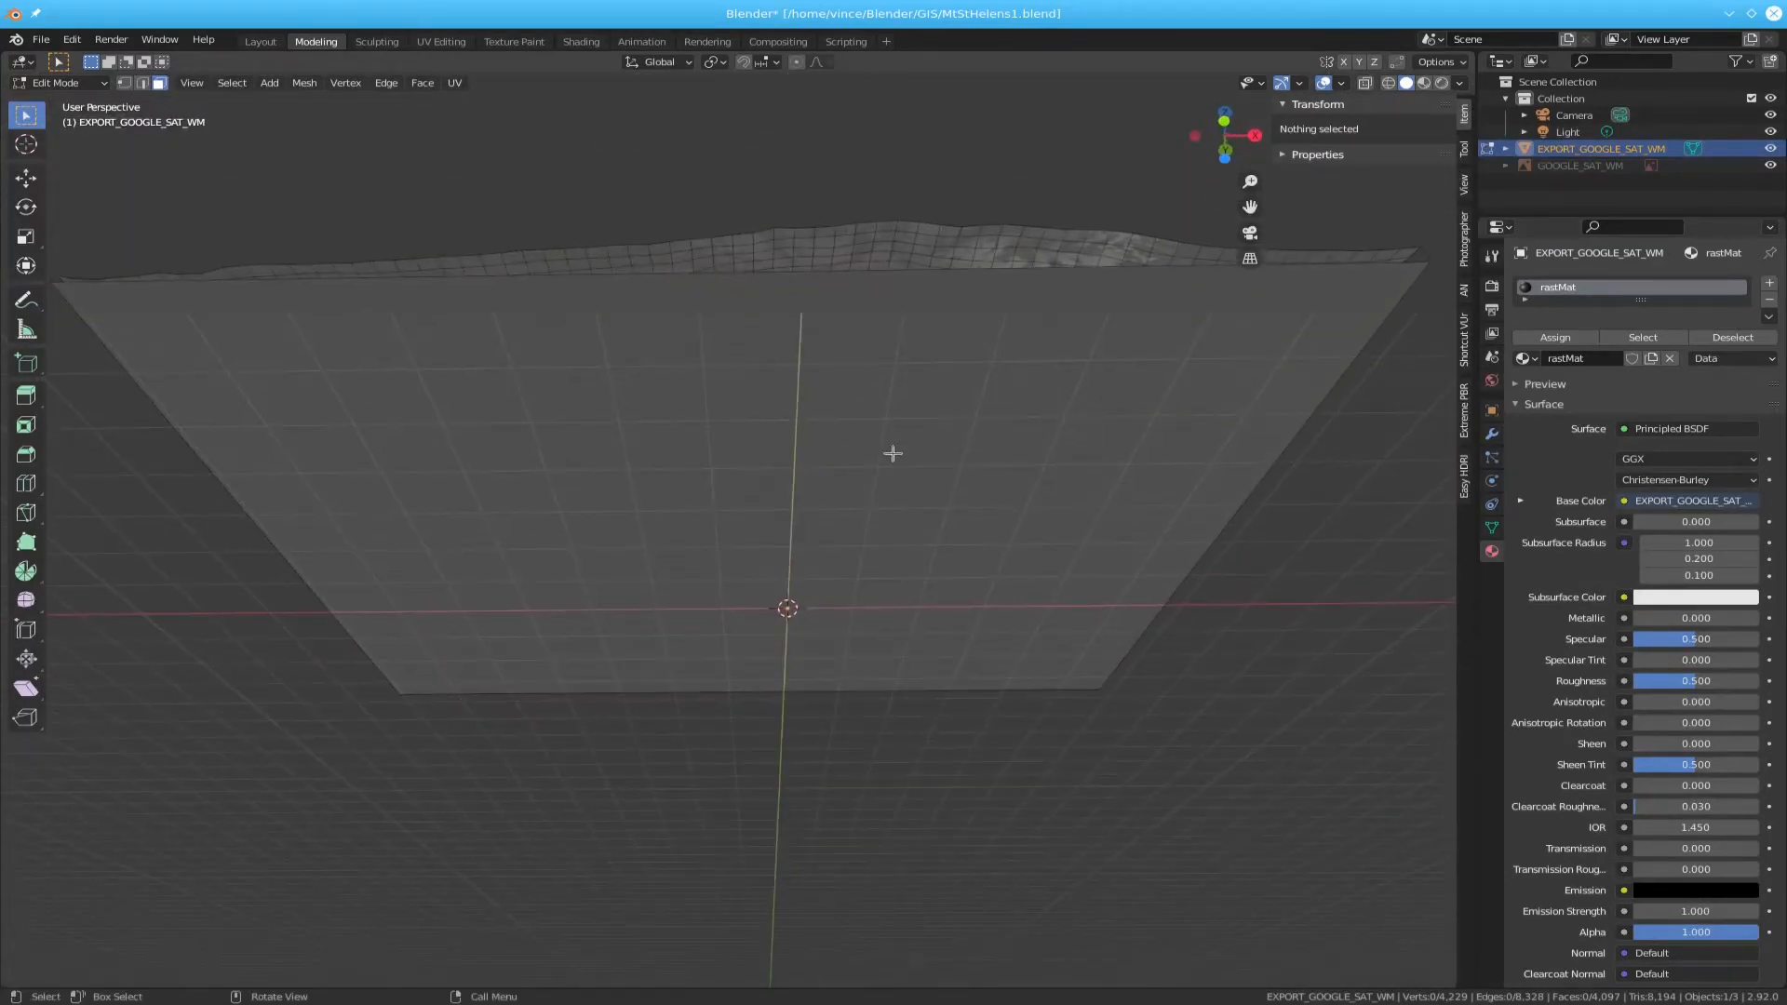
left_click(784, 542)
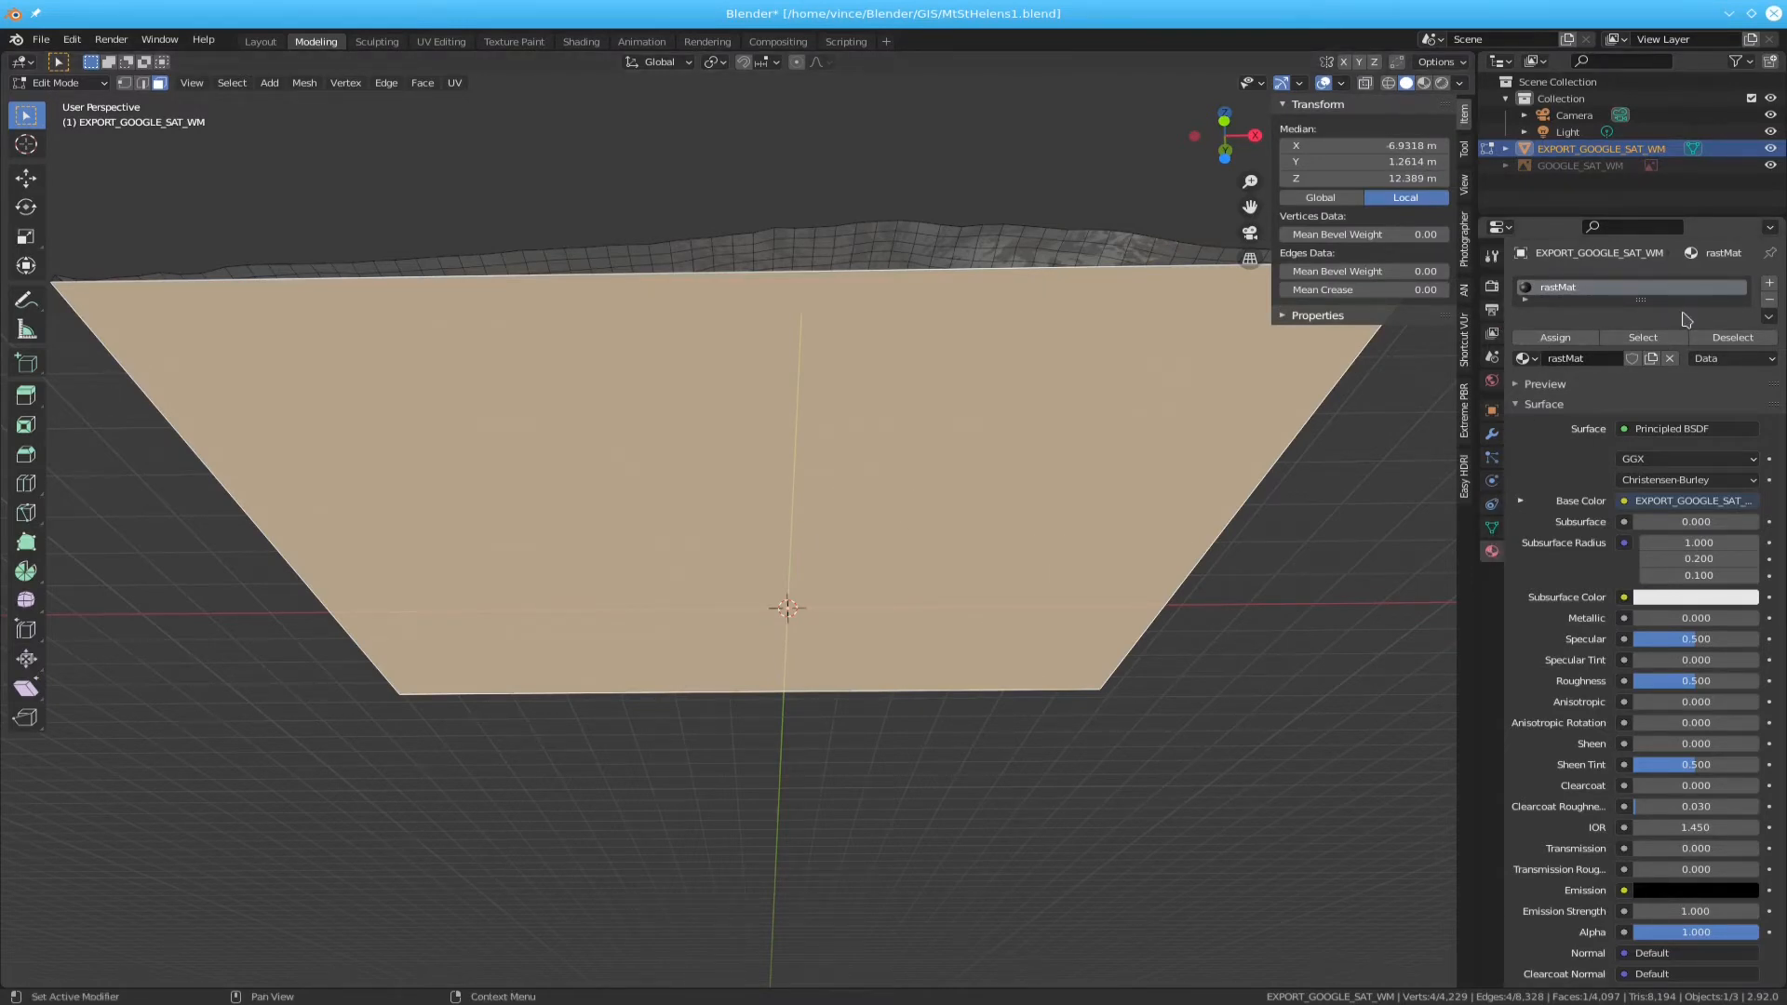
left_click(1771, 284)
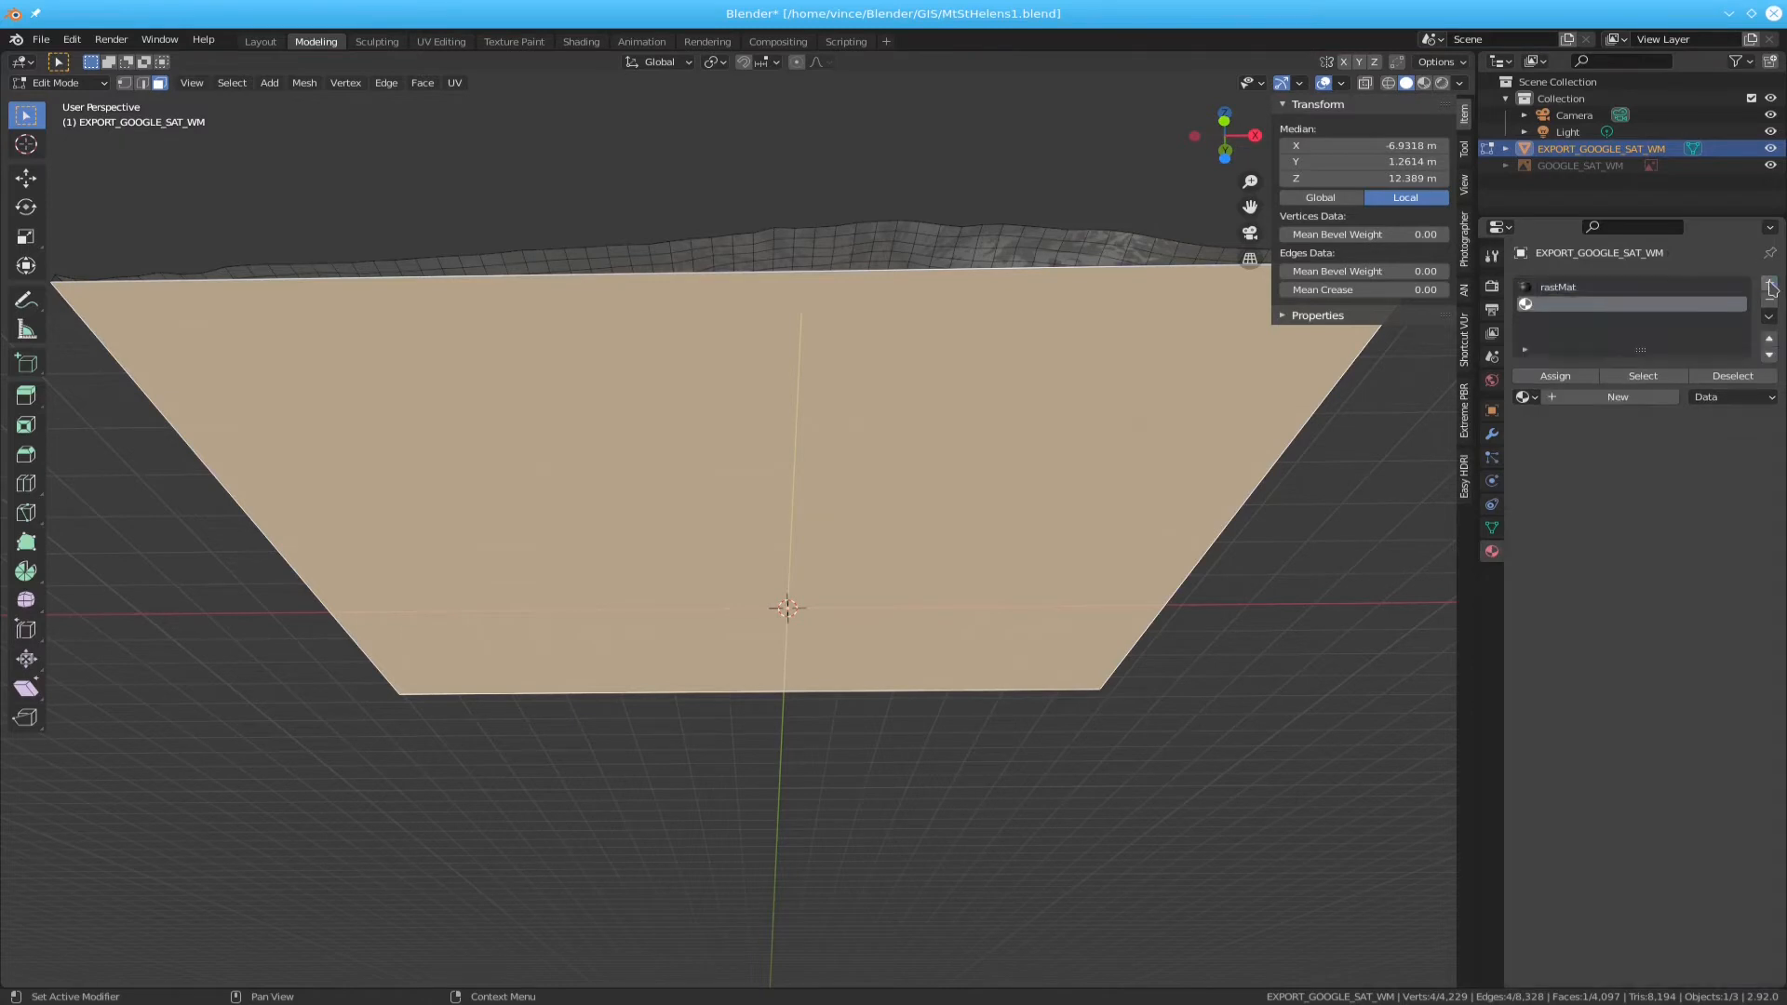
left_click(1639, 398)
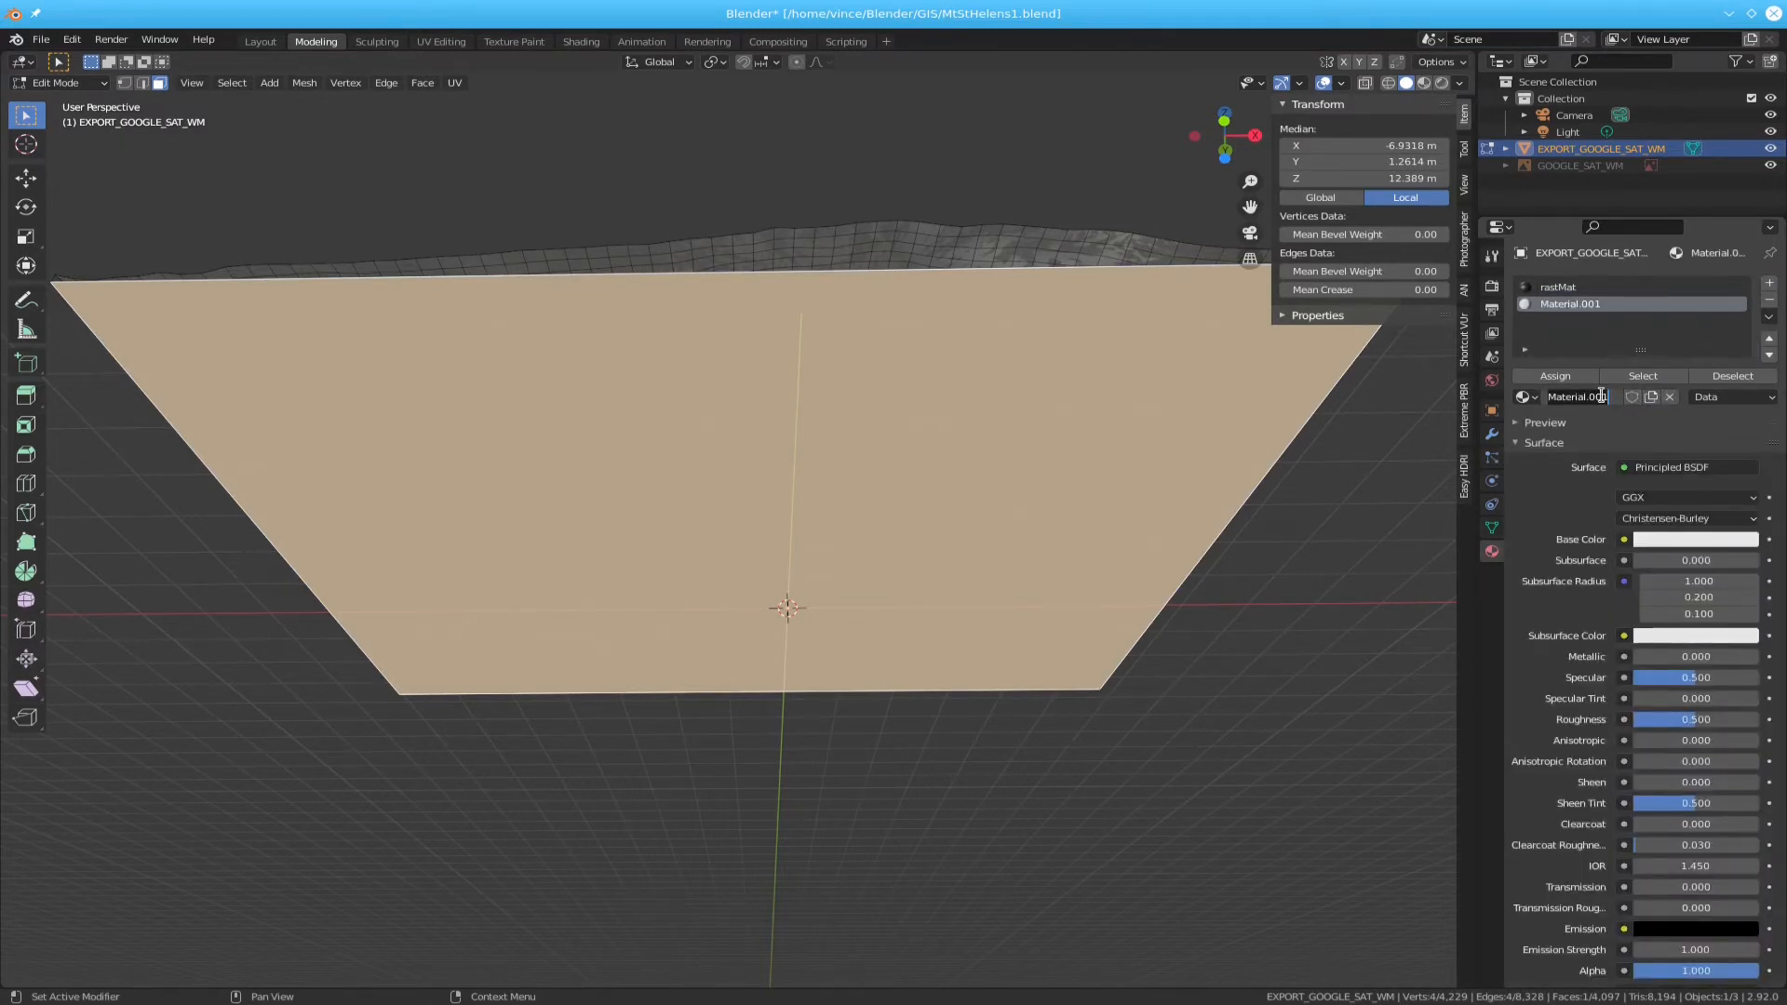
type("Under")
key("Return")
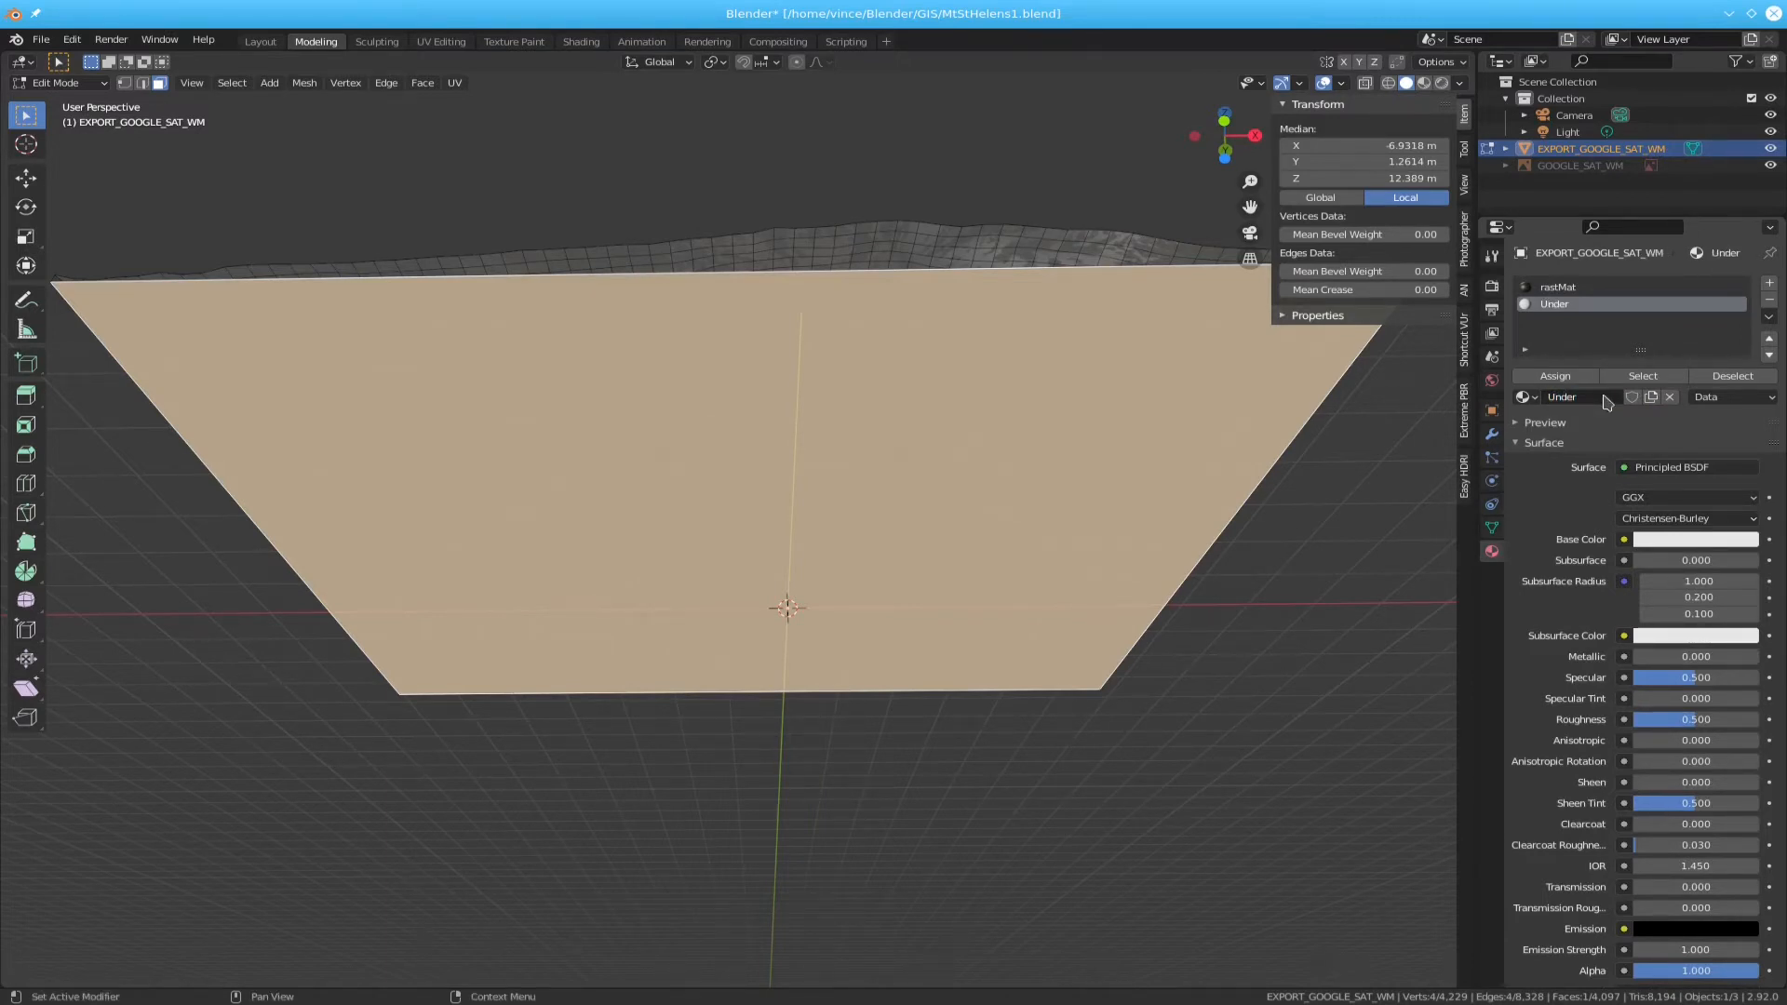
- Set the Under material's base color to a very dark brown with hue 0.097, saturation 1.000 and value 0.016
left_click(1688, 542)
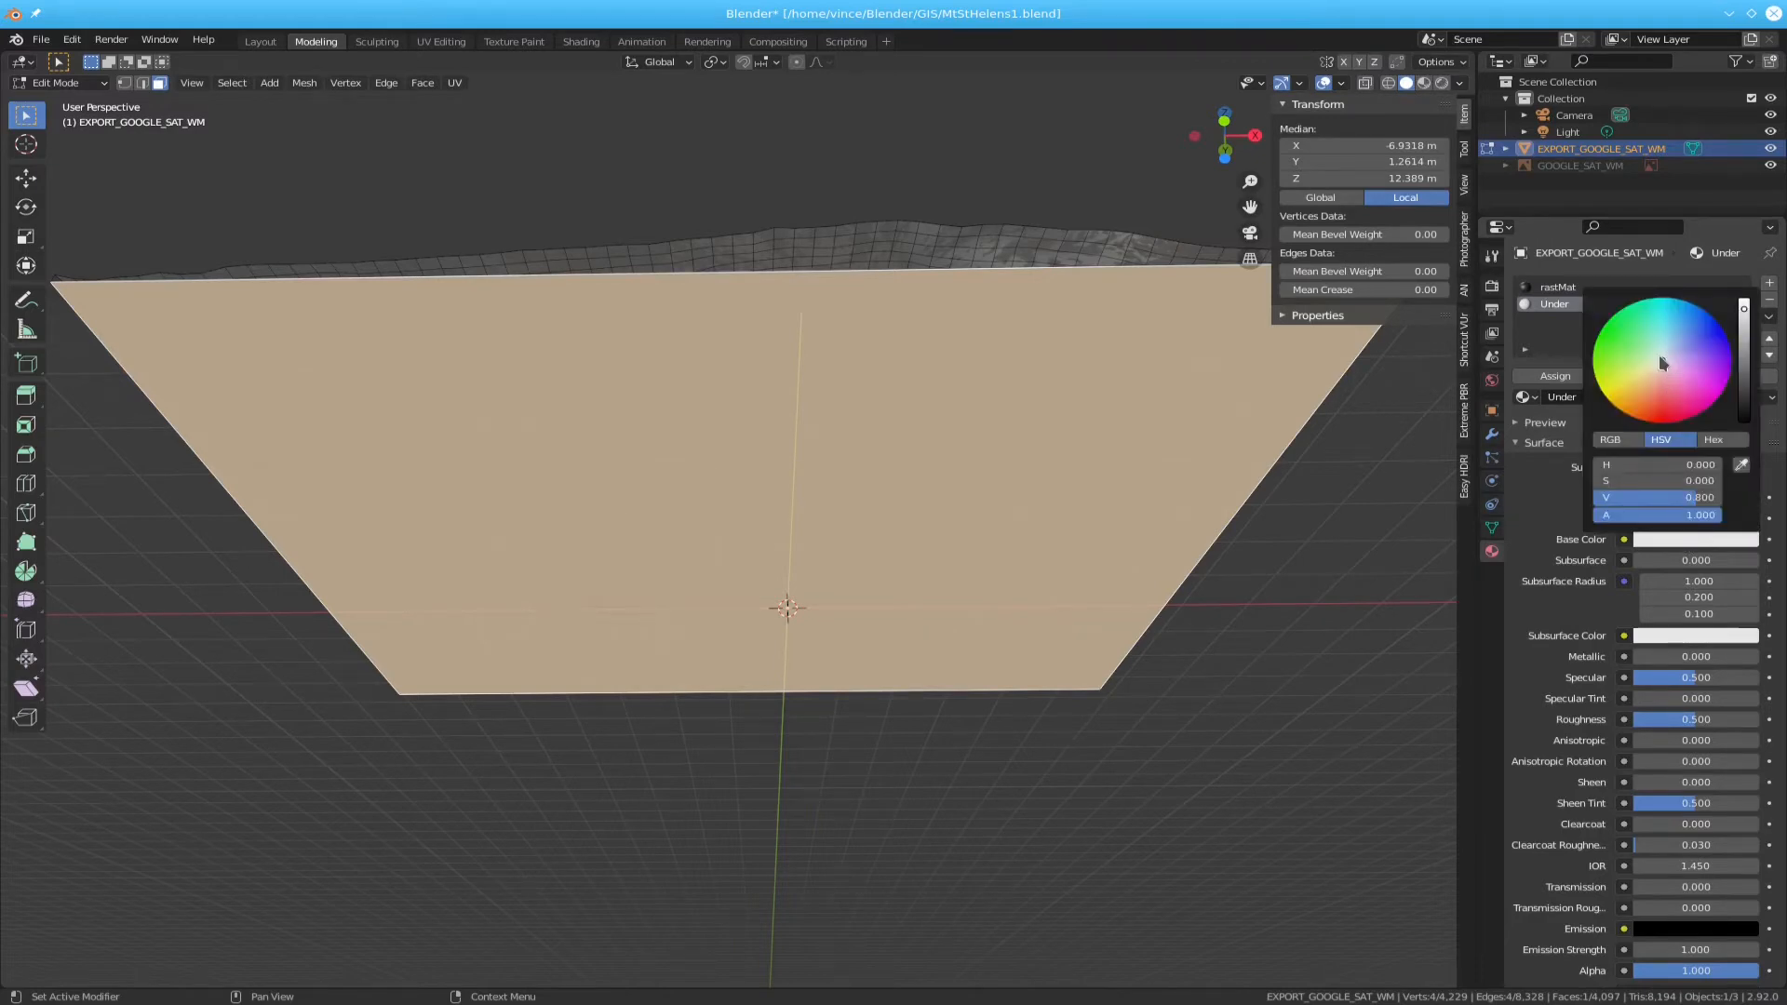
left_click_drag(1658, 354, 1615, 407)
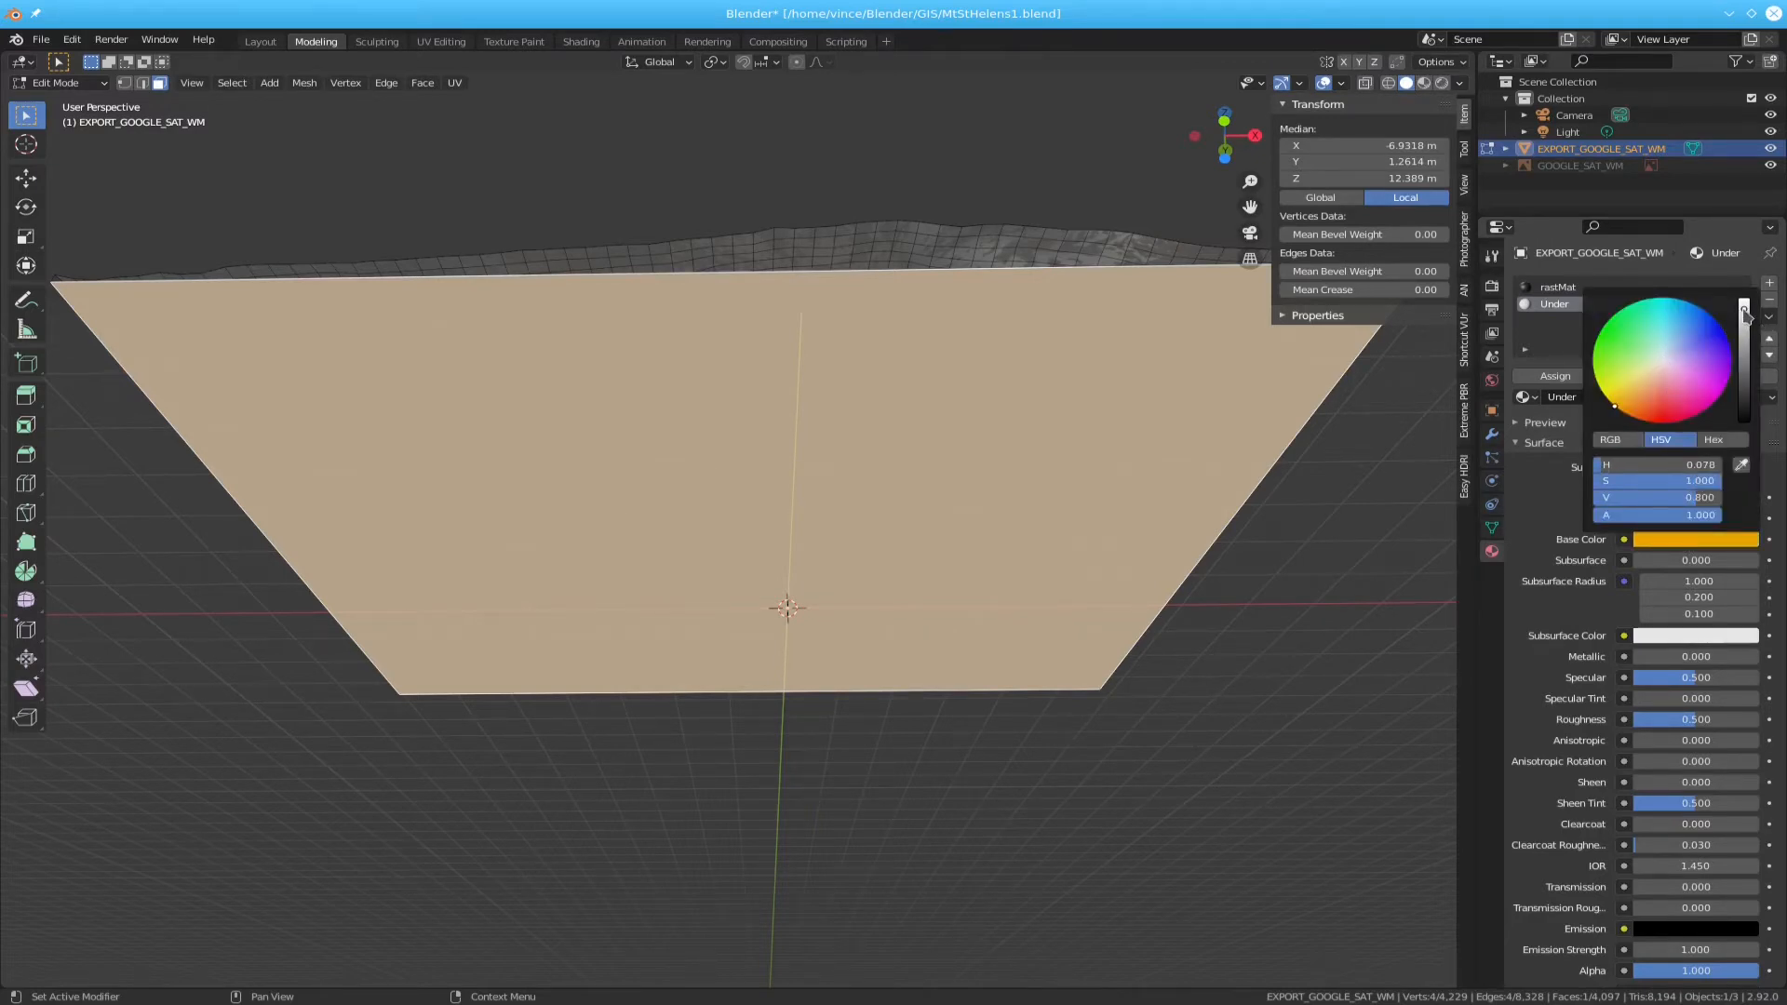
left_click_drag(1745, 311, 1744, 407)
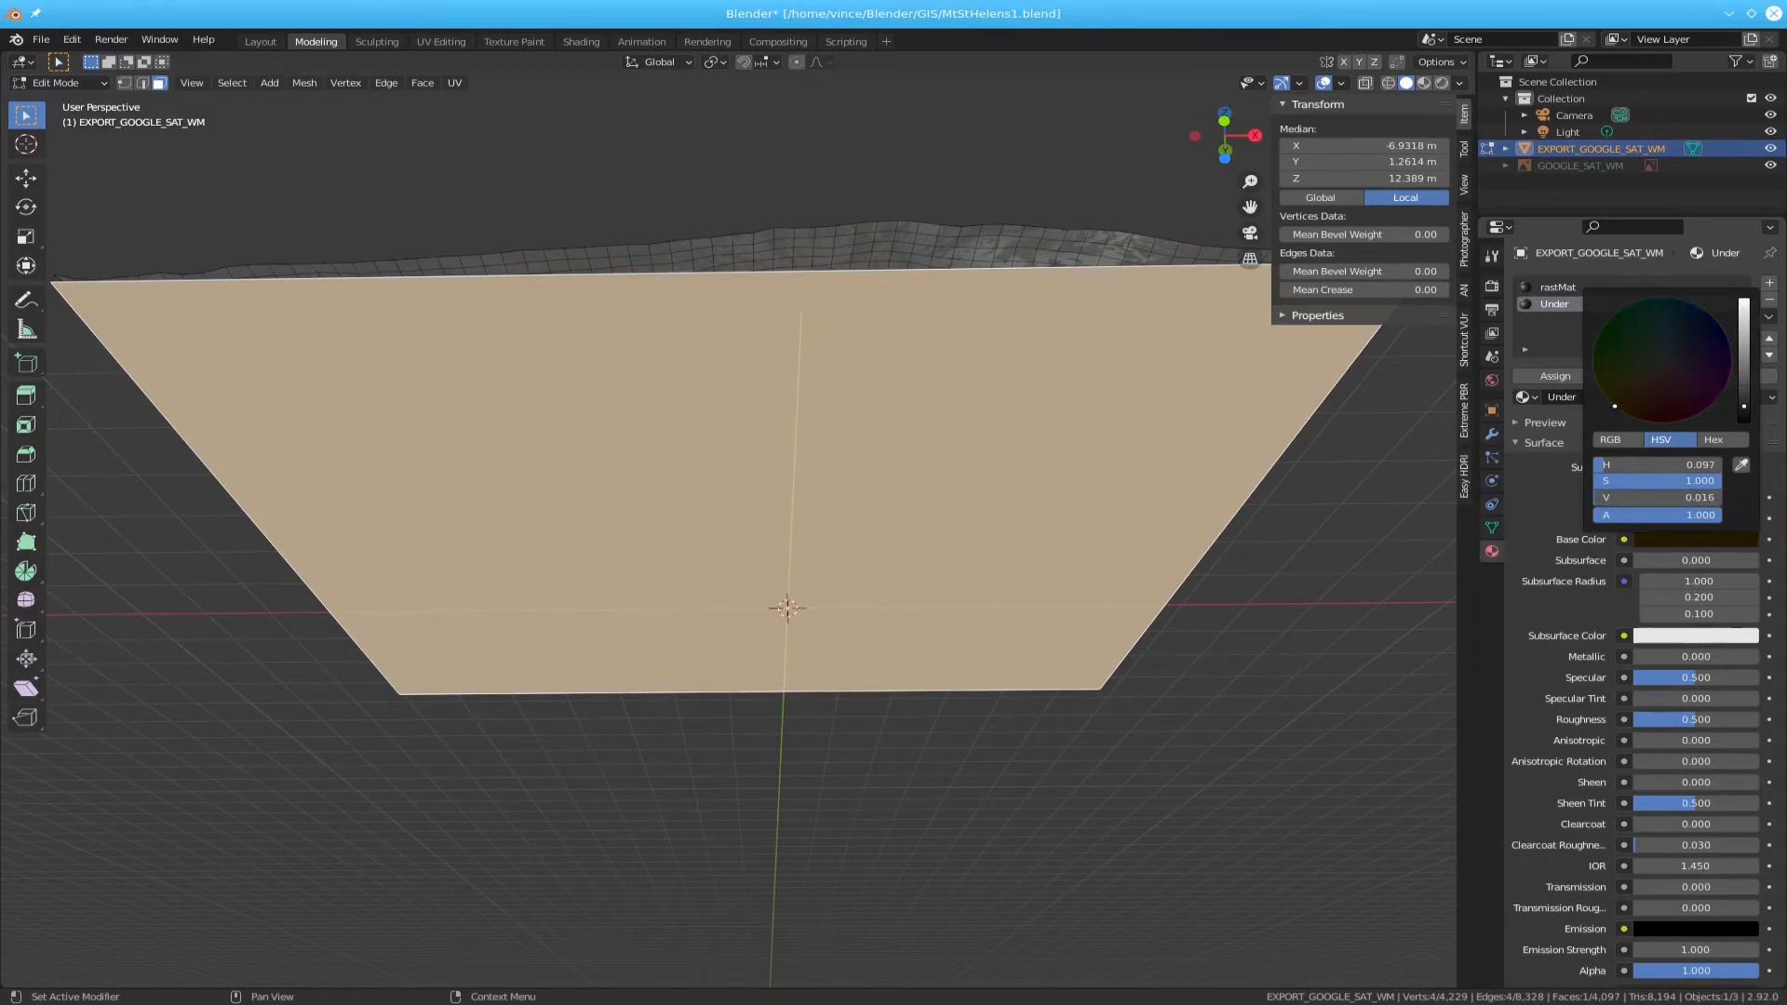
- Clear the mesh selection and bring the upper side of the terrain back into view
scroll(900, 412, "down", 5)
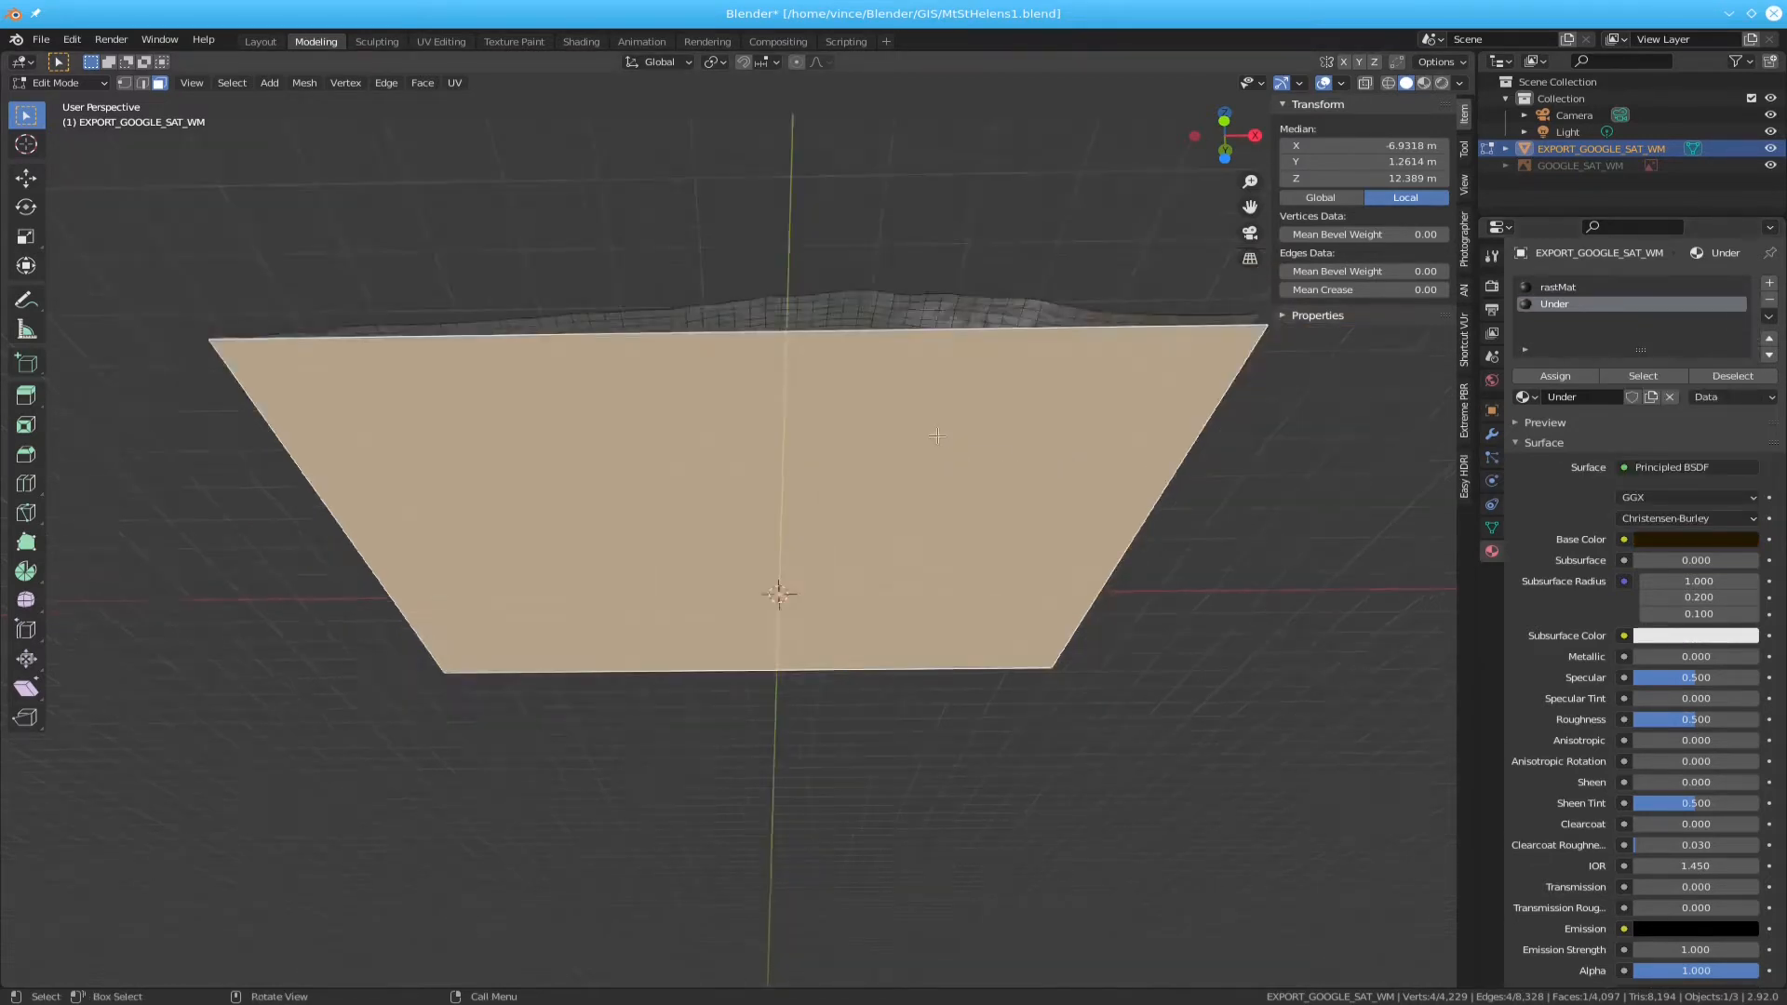
key("a")
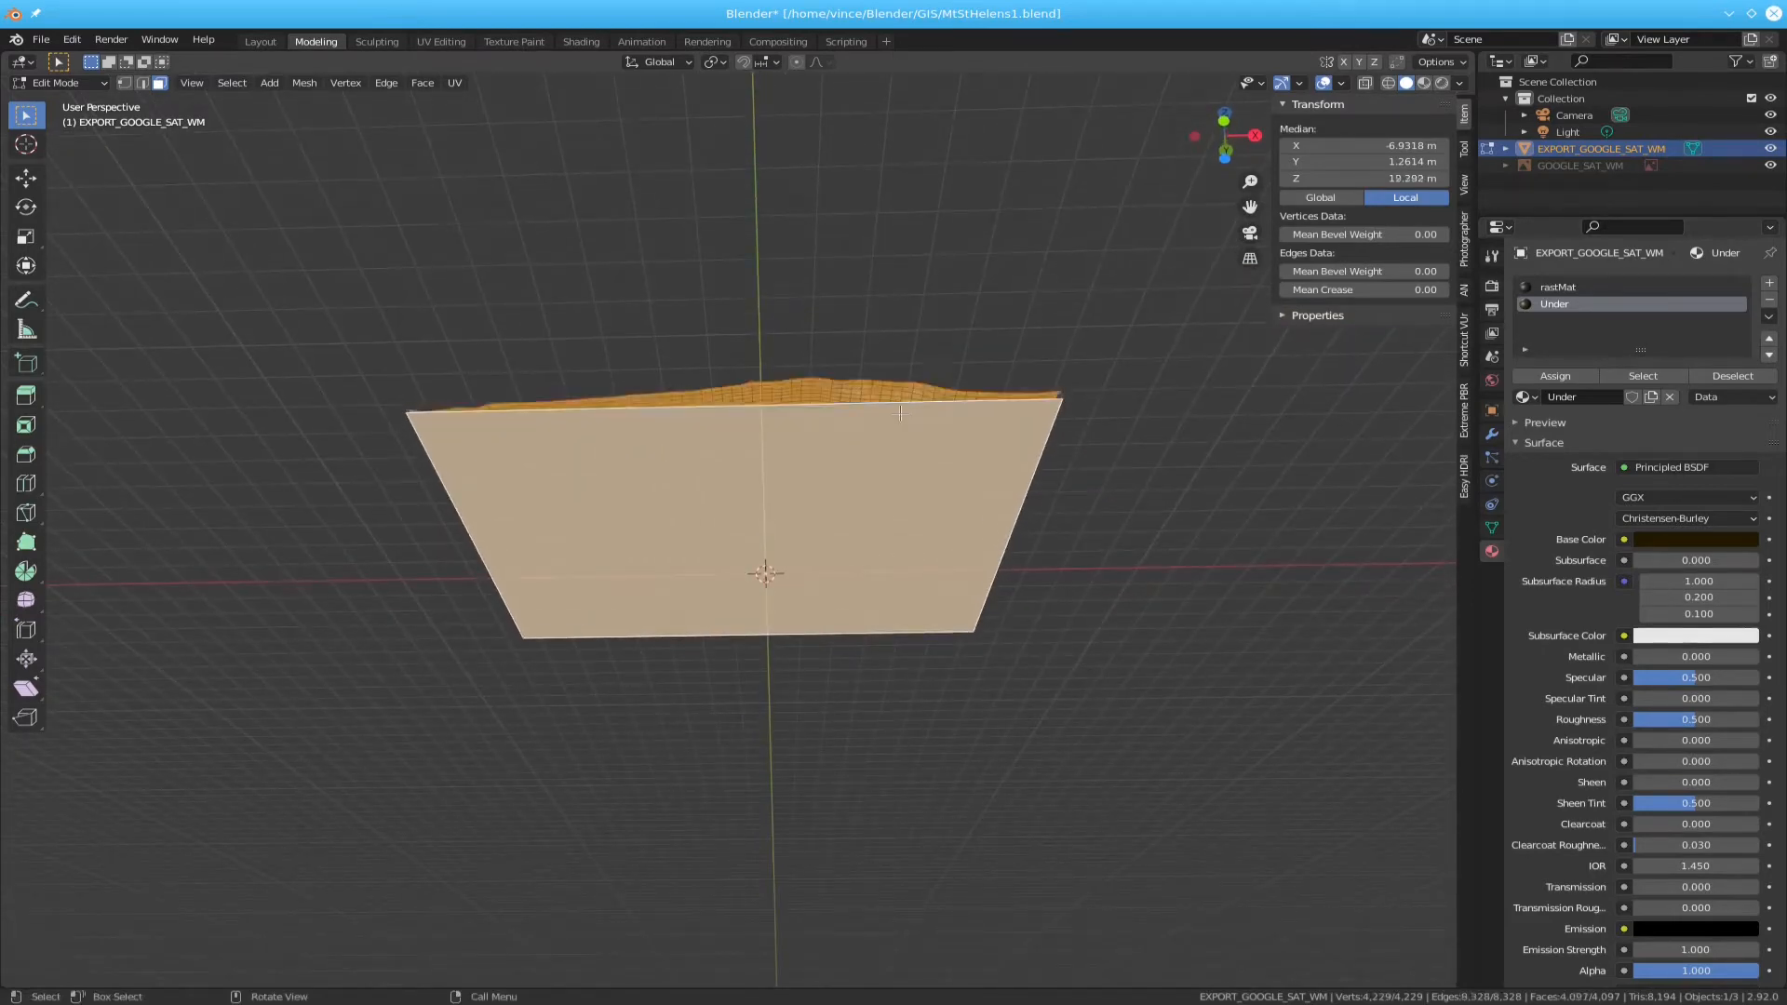
key("alt+a")
middle_click_drag(899, 412, 919, 539)
scroll(917, 530, "up", 3)
scroll(916, 503, "down", 2)
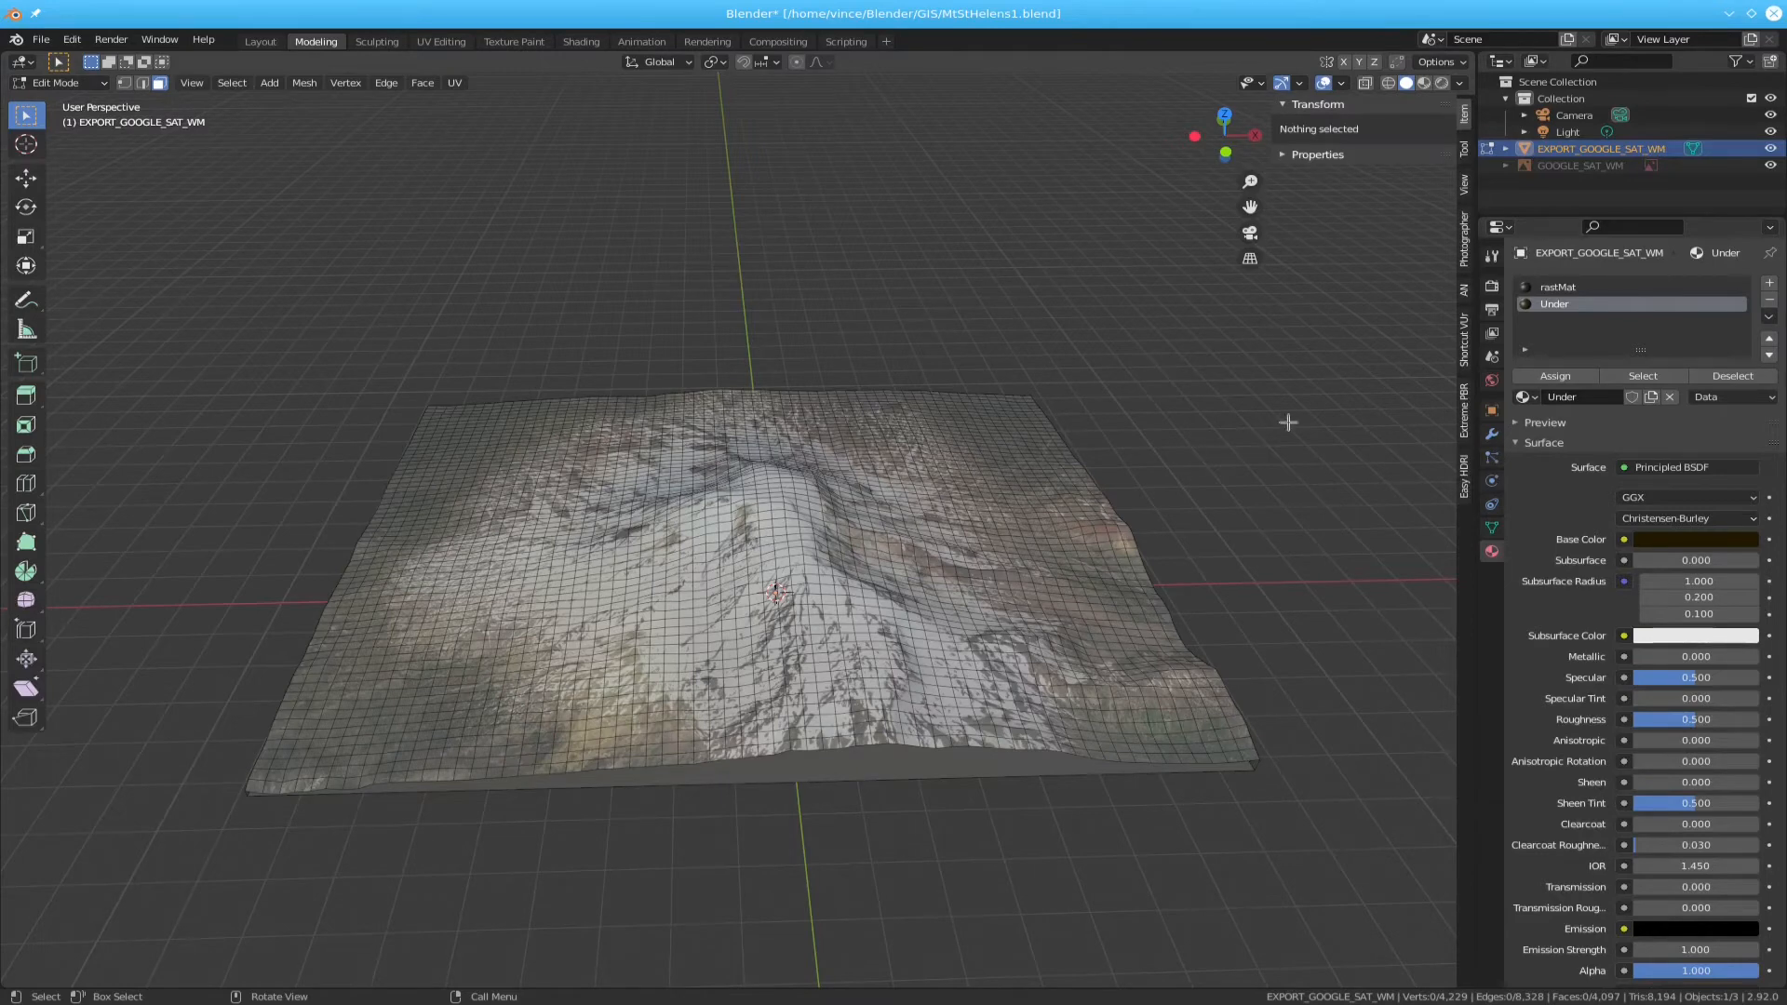
- Delete the Light object from the scene and switch the viewport to rendered shading
left_click(1568, 132)
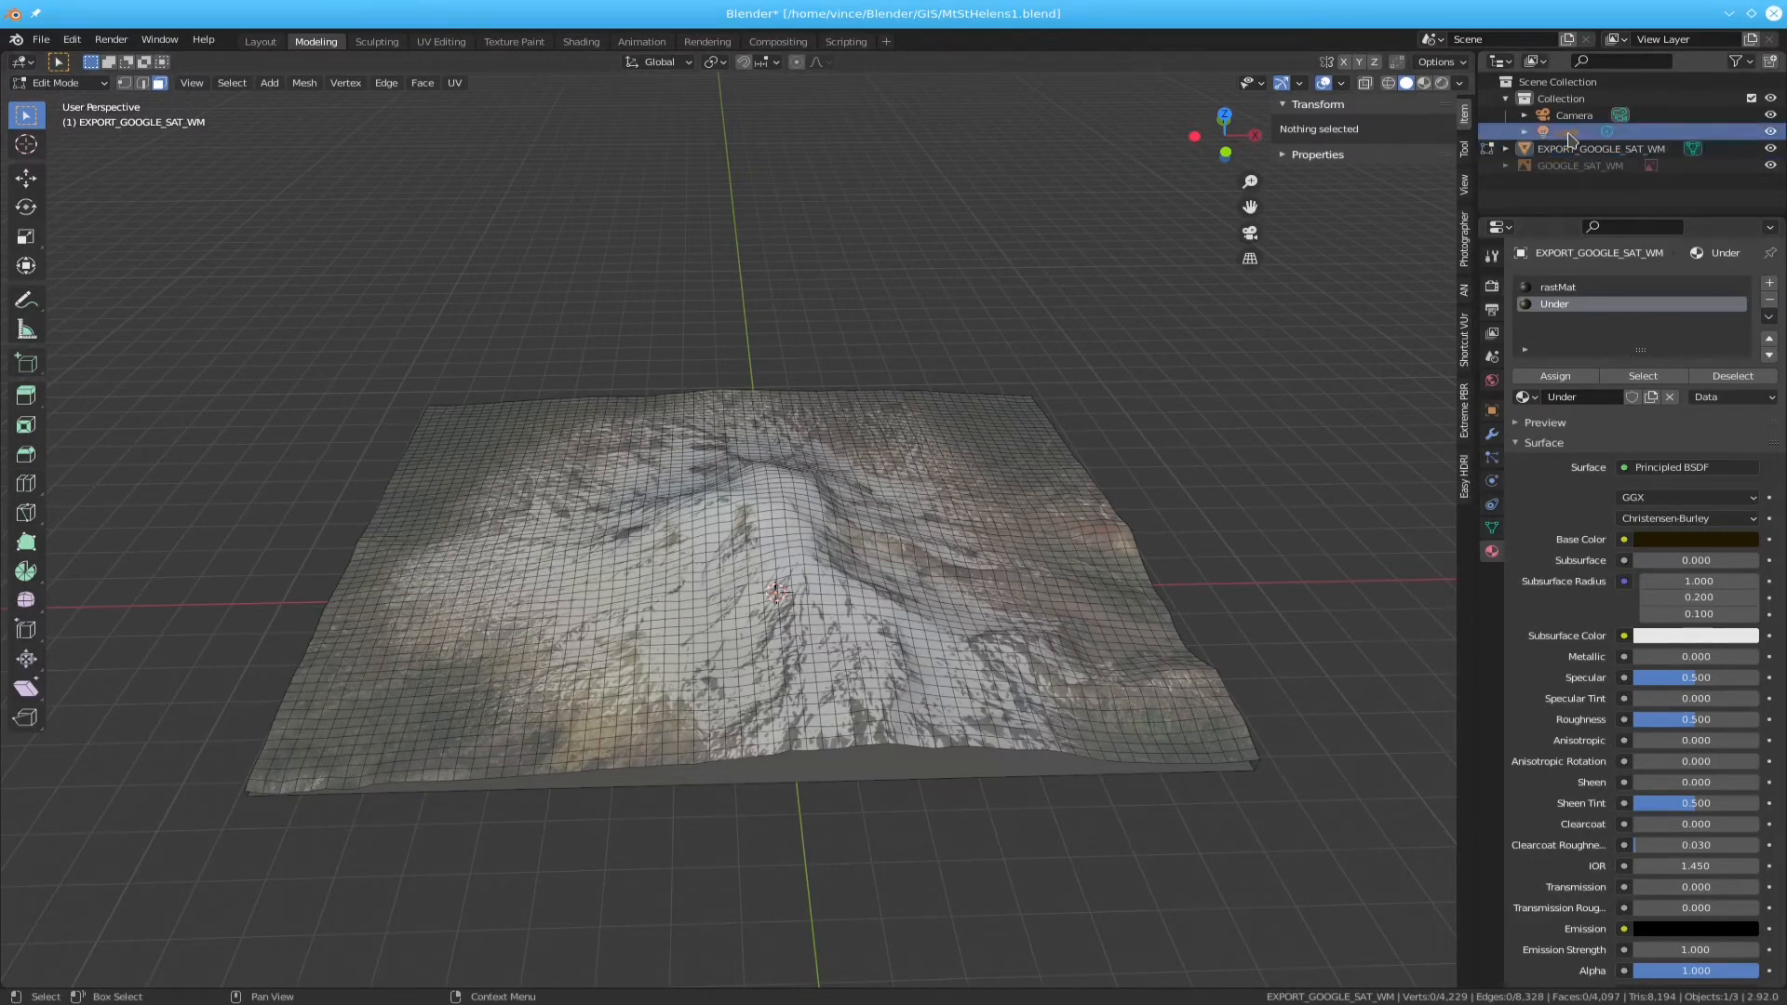
key("Delete")
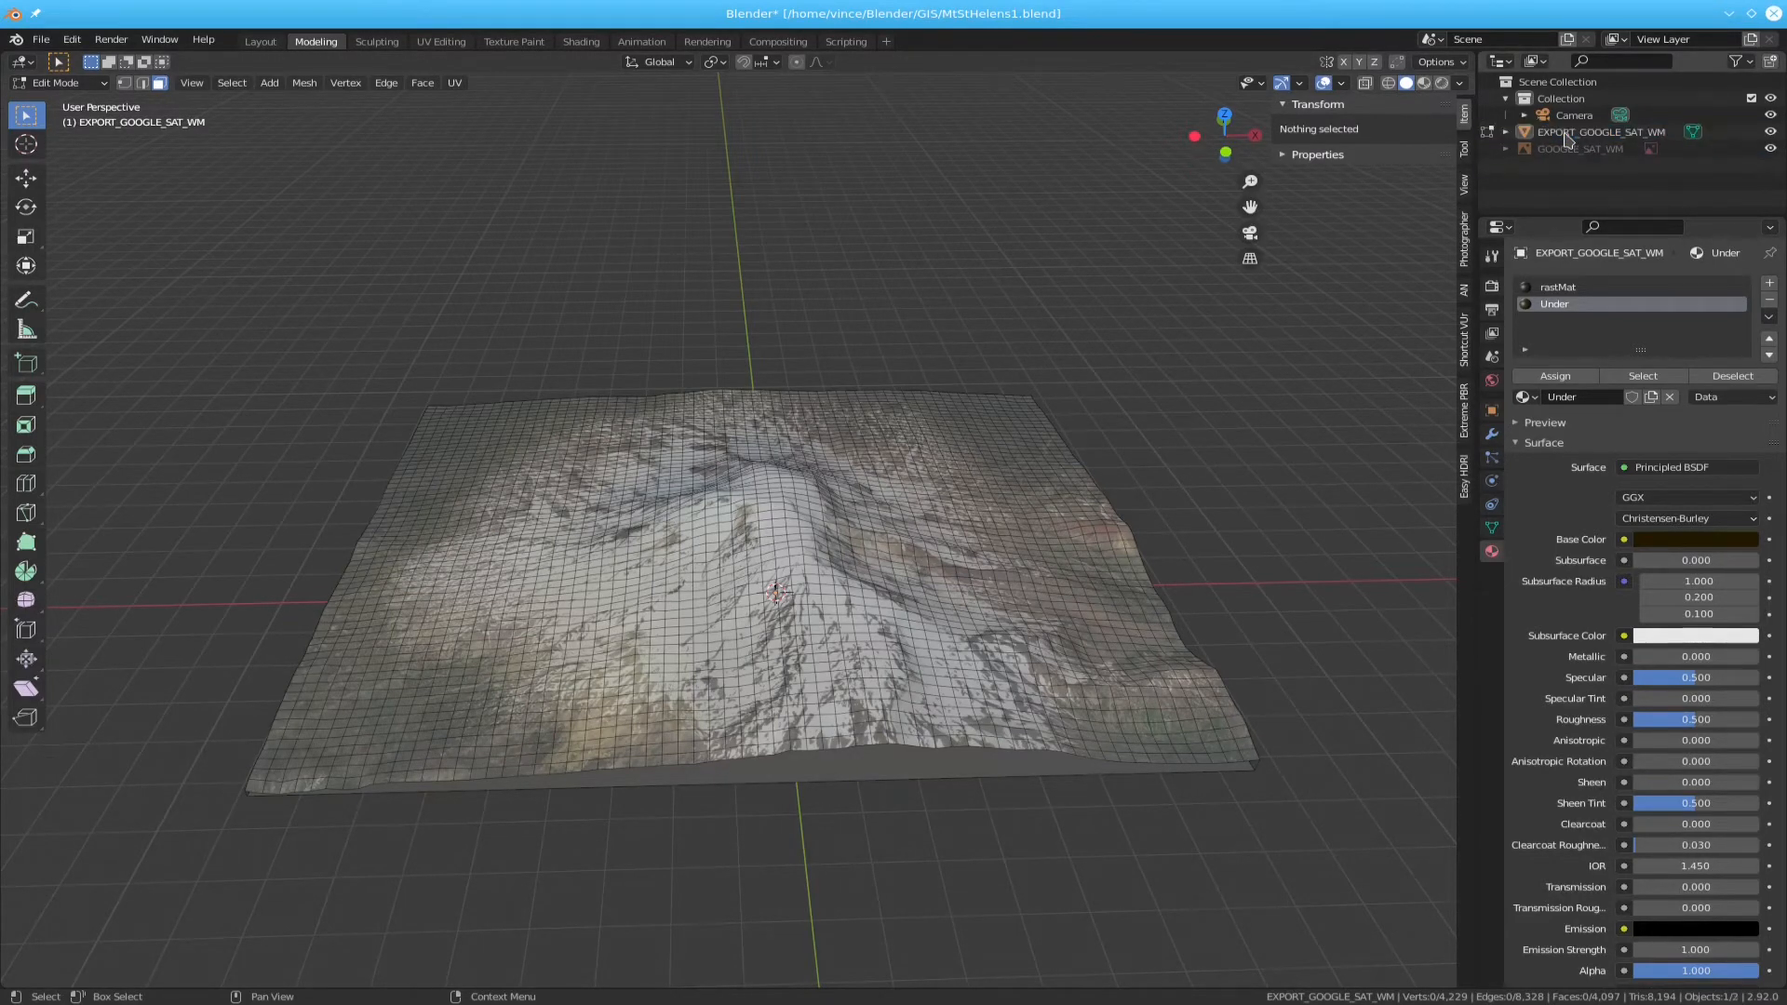
key("z")
left_click(1062, 559)
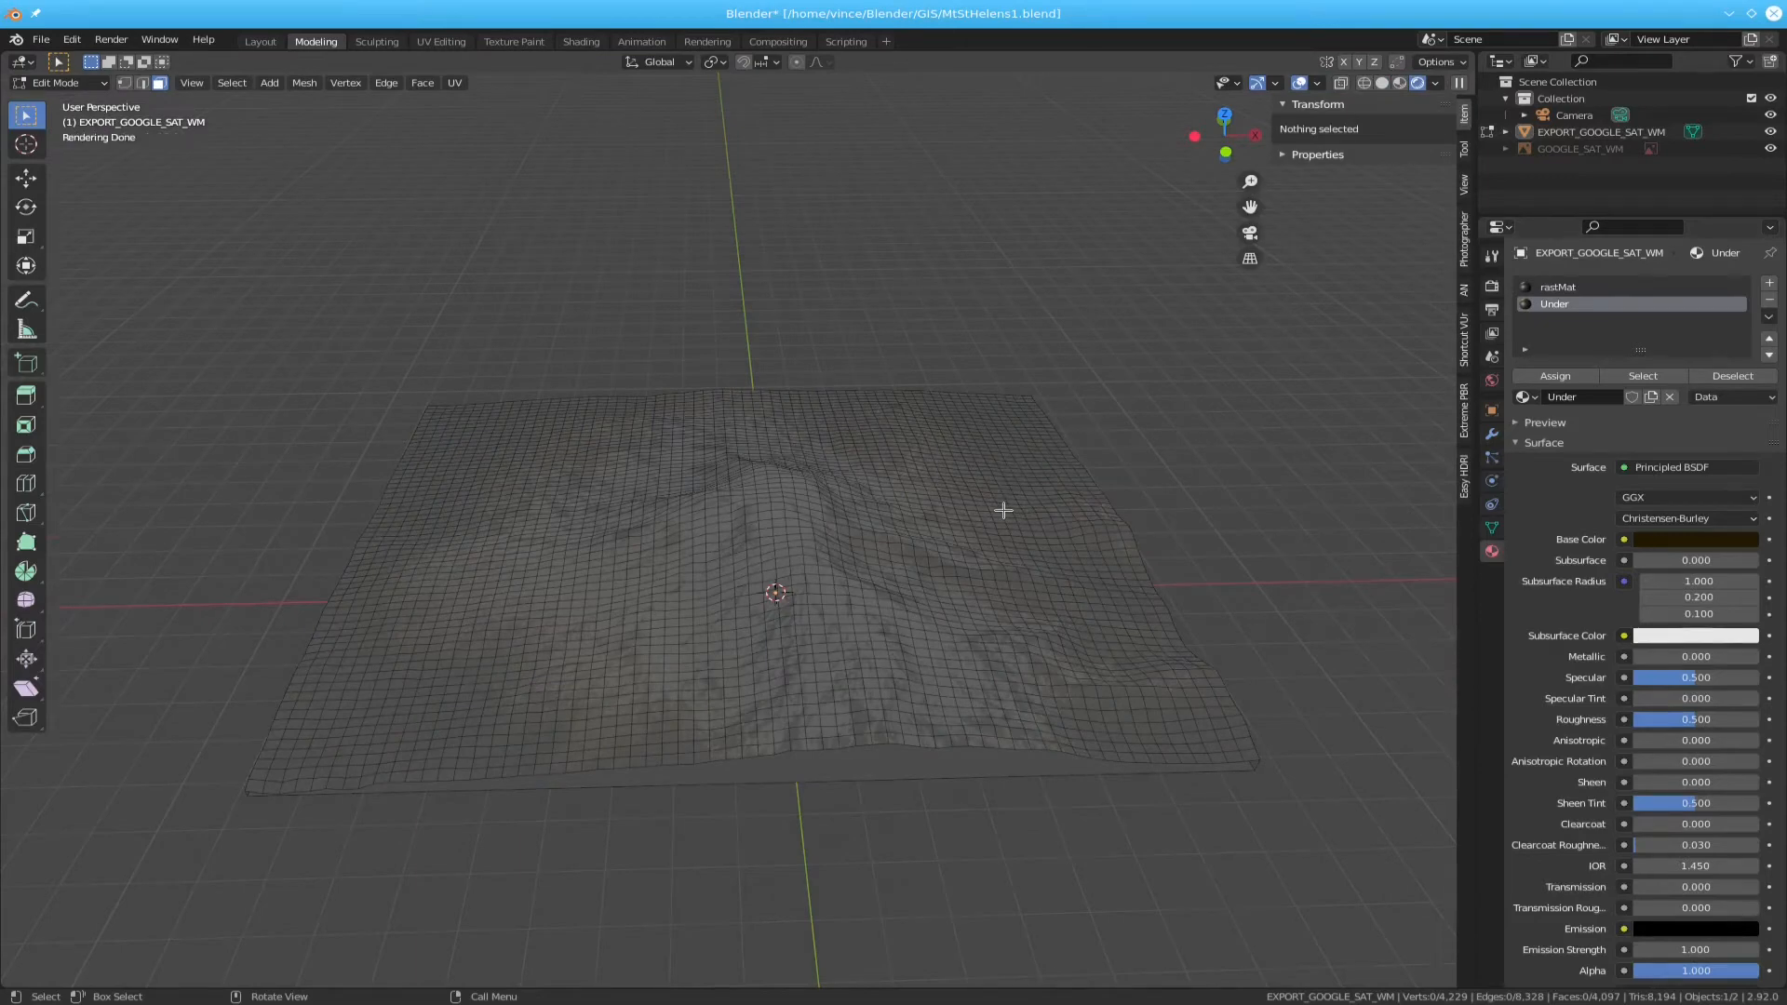
- Set the World background strength to 10 with the terrain shown in top view
key("KP_7")
middle_click_drag(918, 599, 902, 559)
key("KP_7")
key("KP_1")
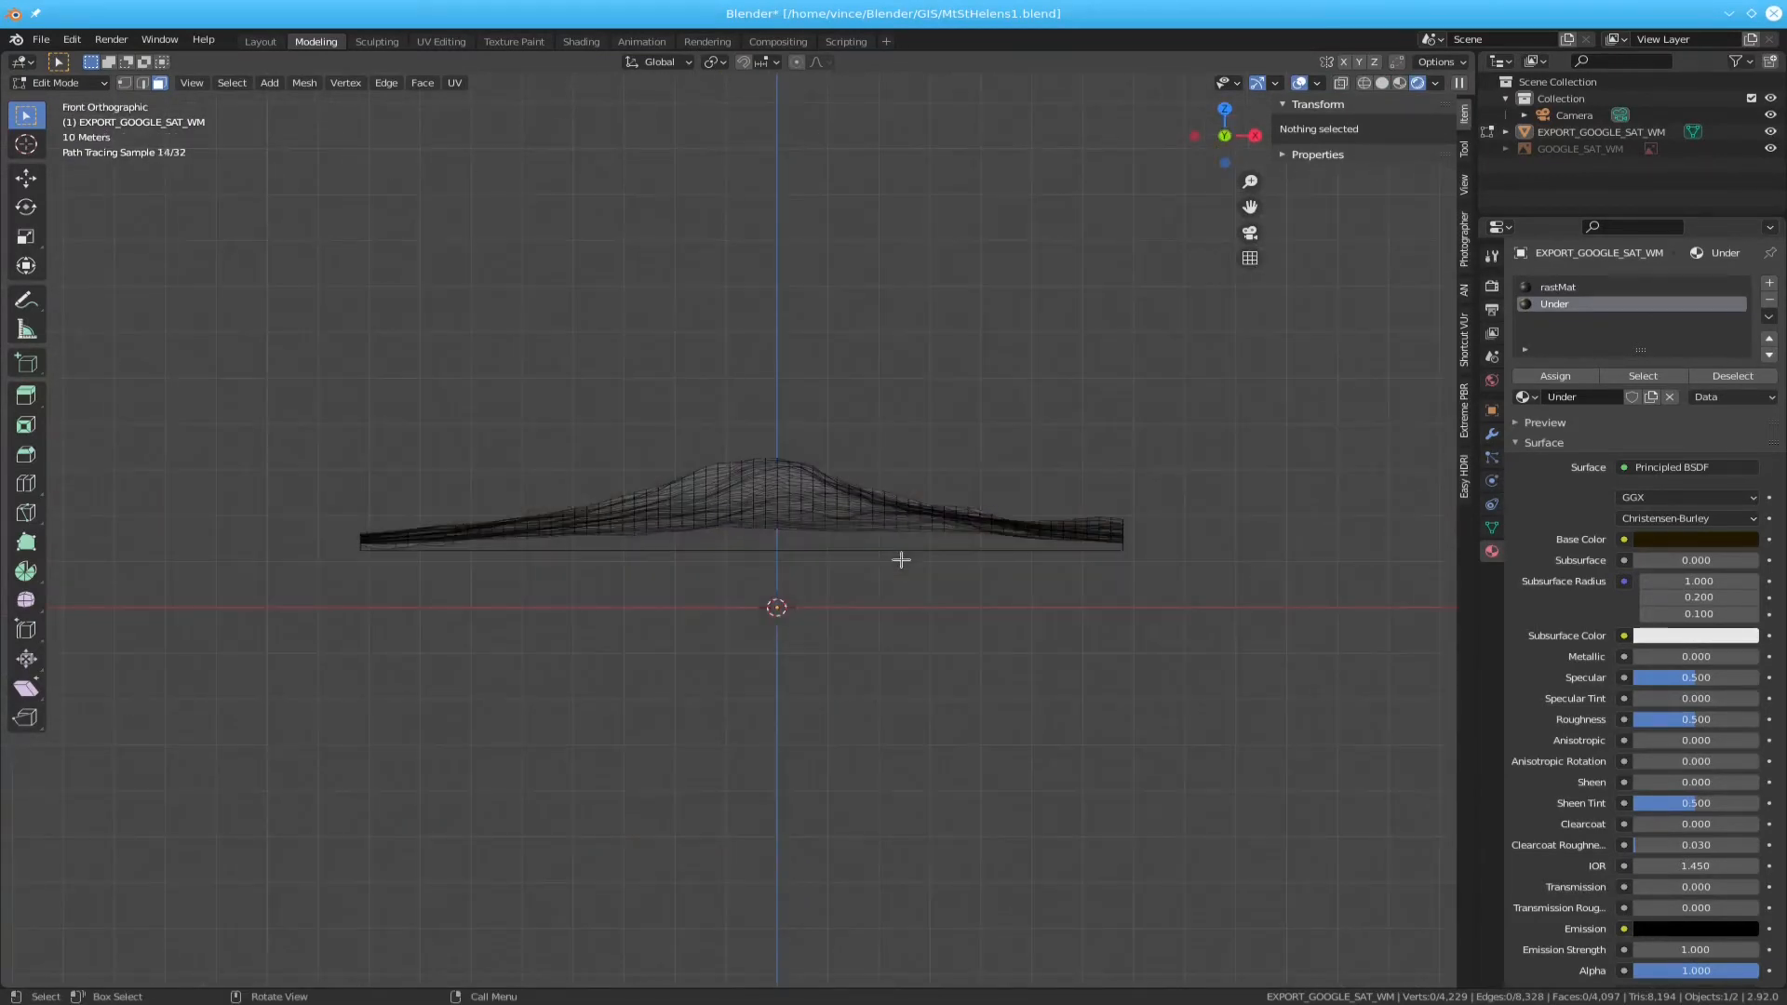
key("KP_7")
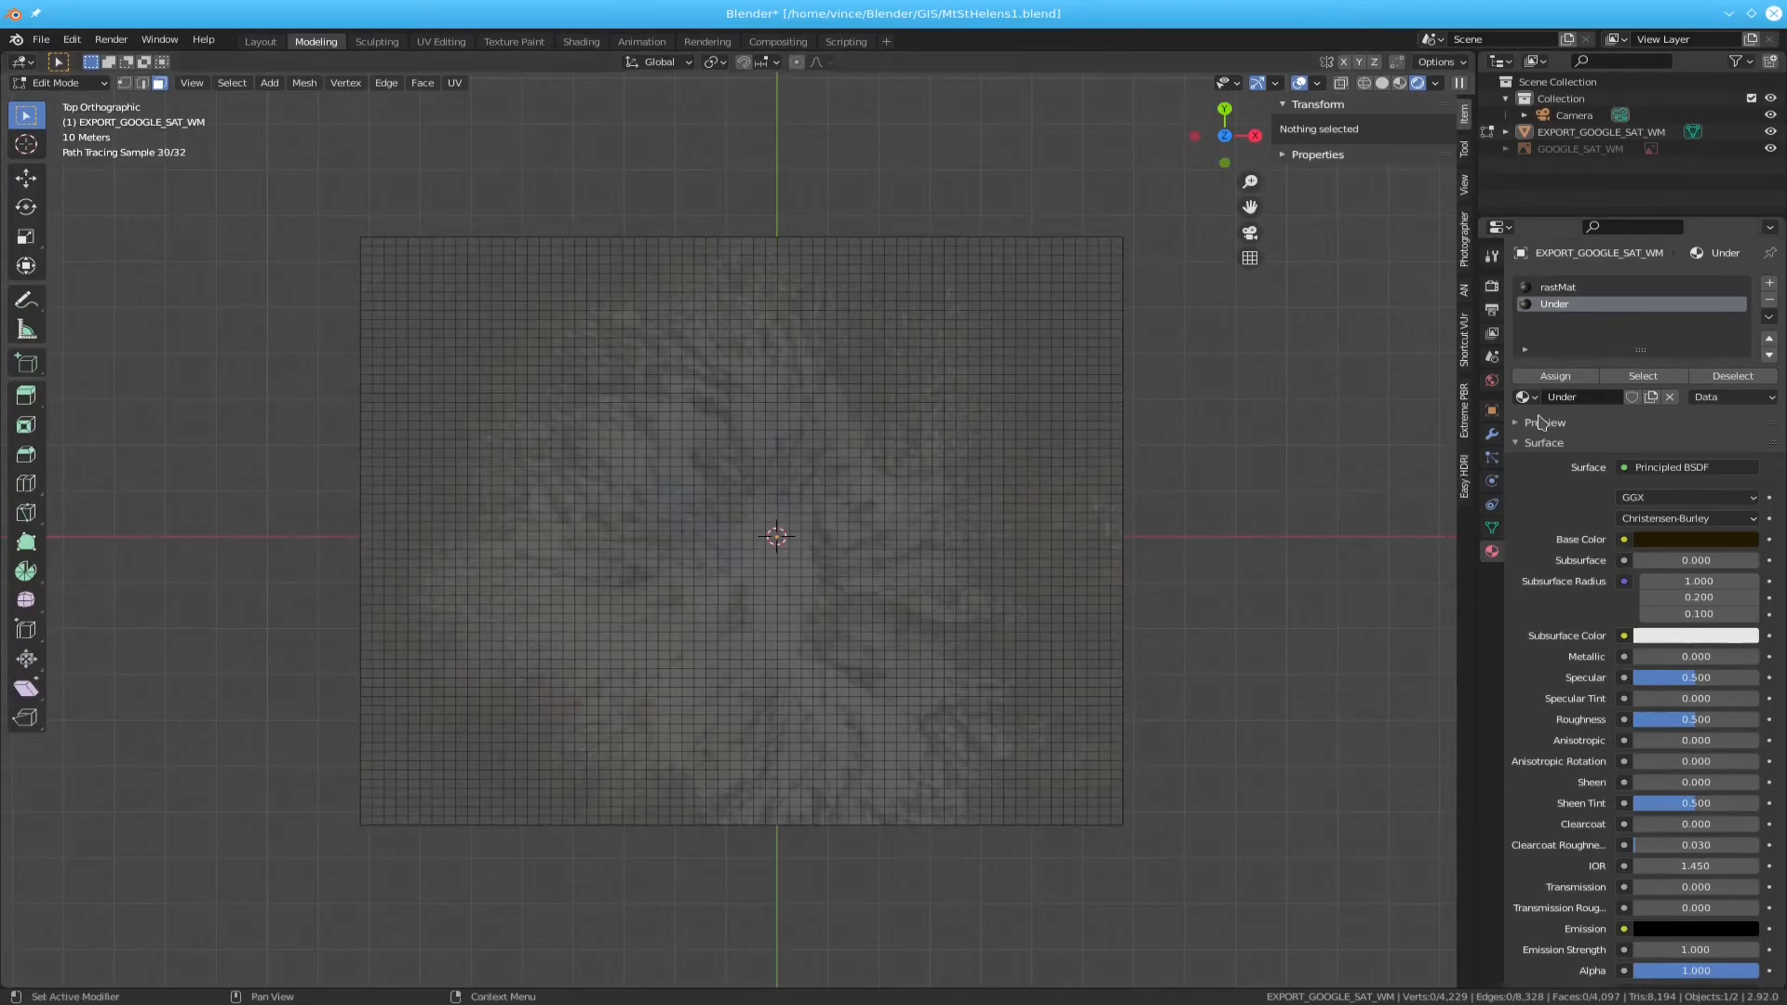
left_click(1492, 381)
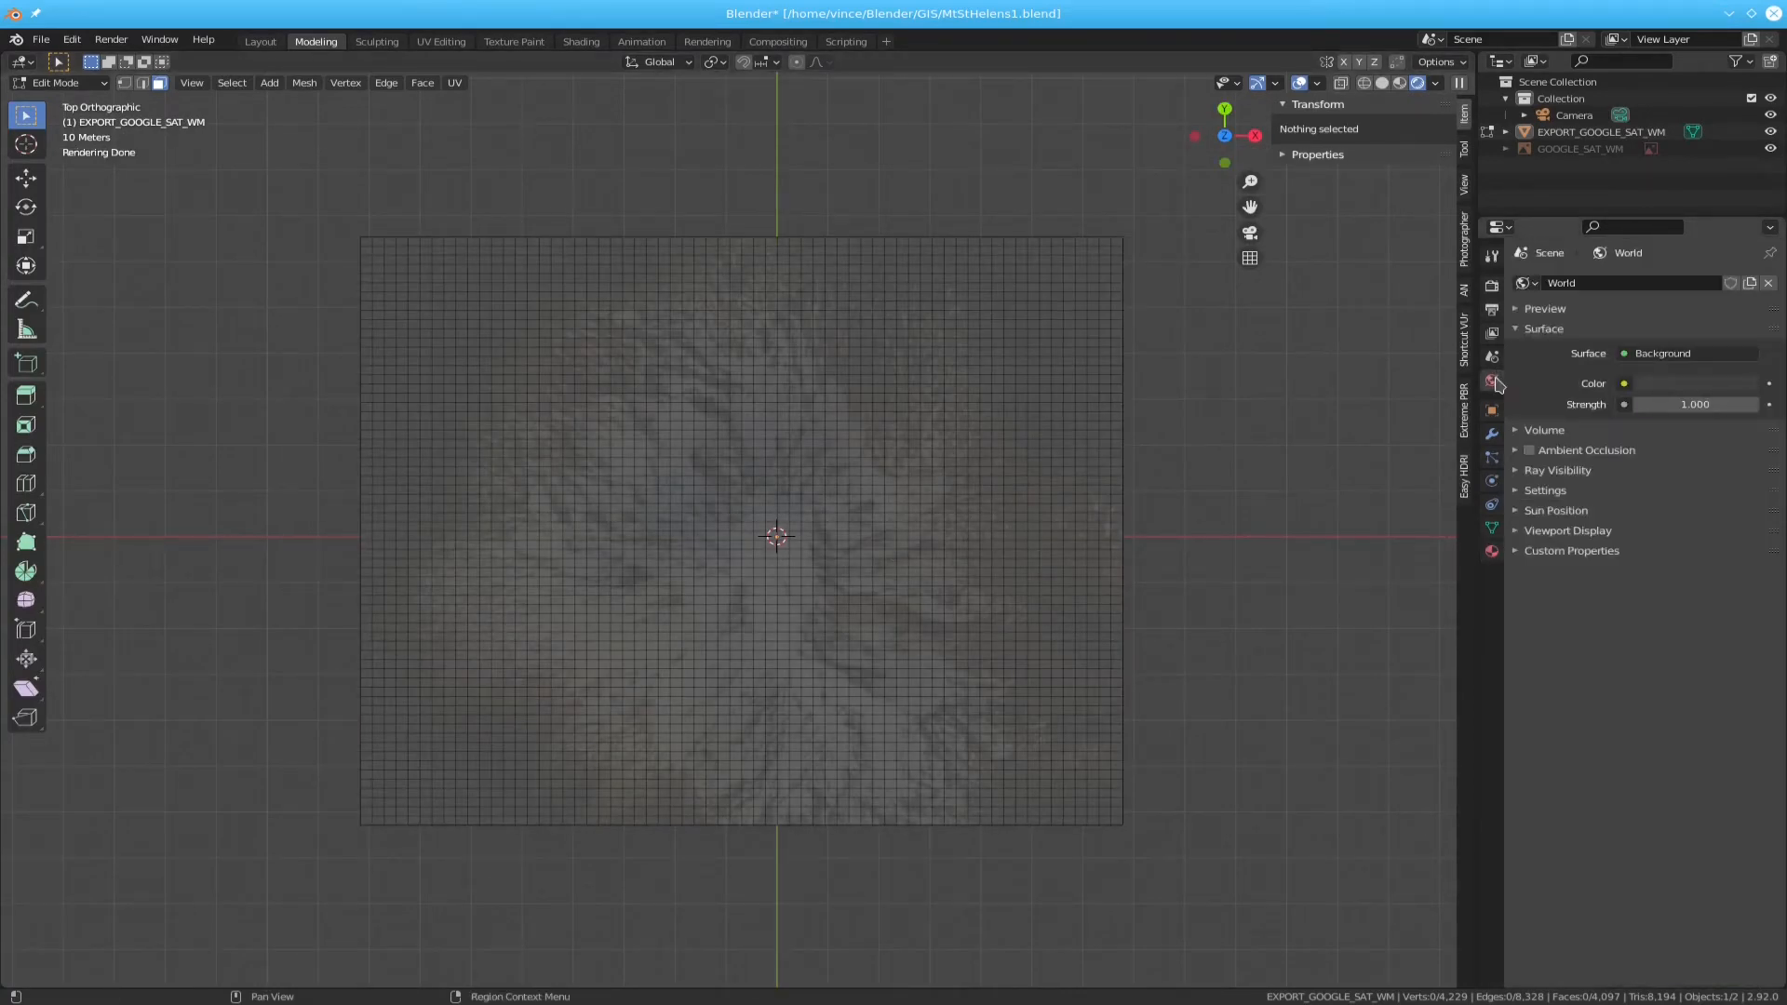
left_click(1704, 405)
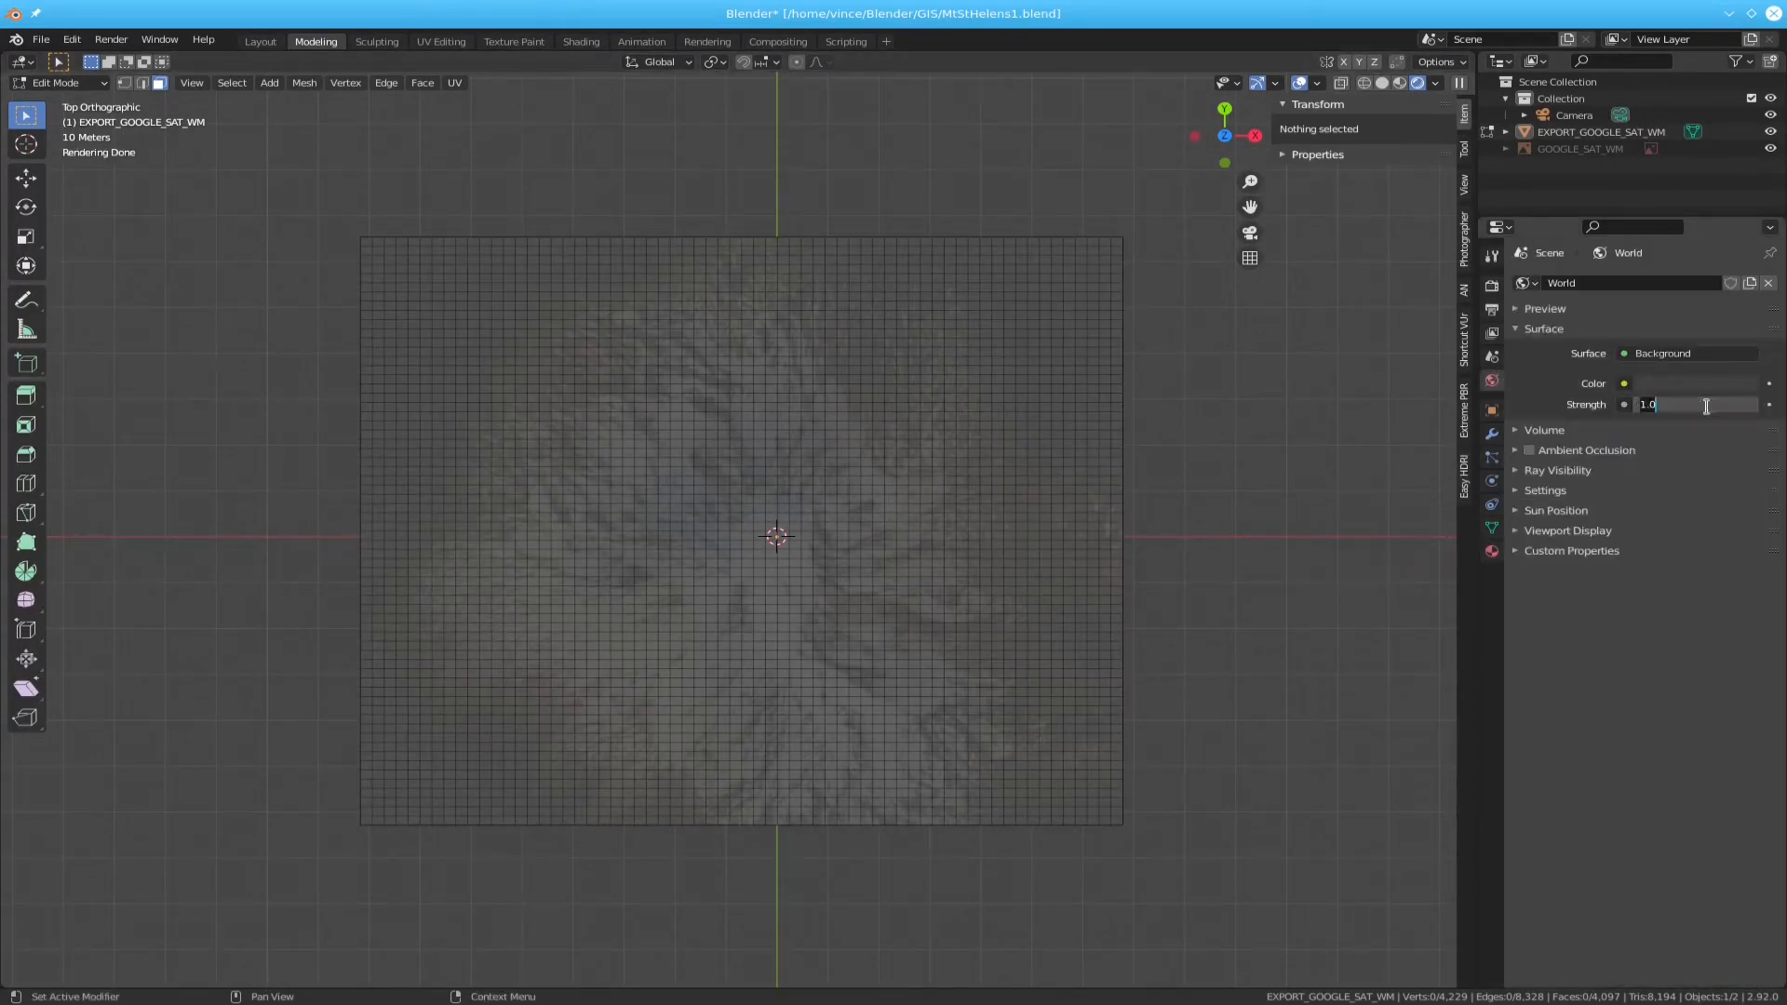
type("10")
key("Return")
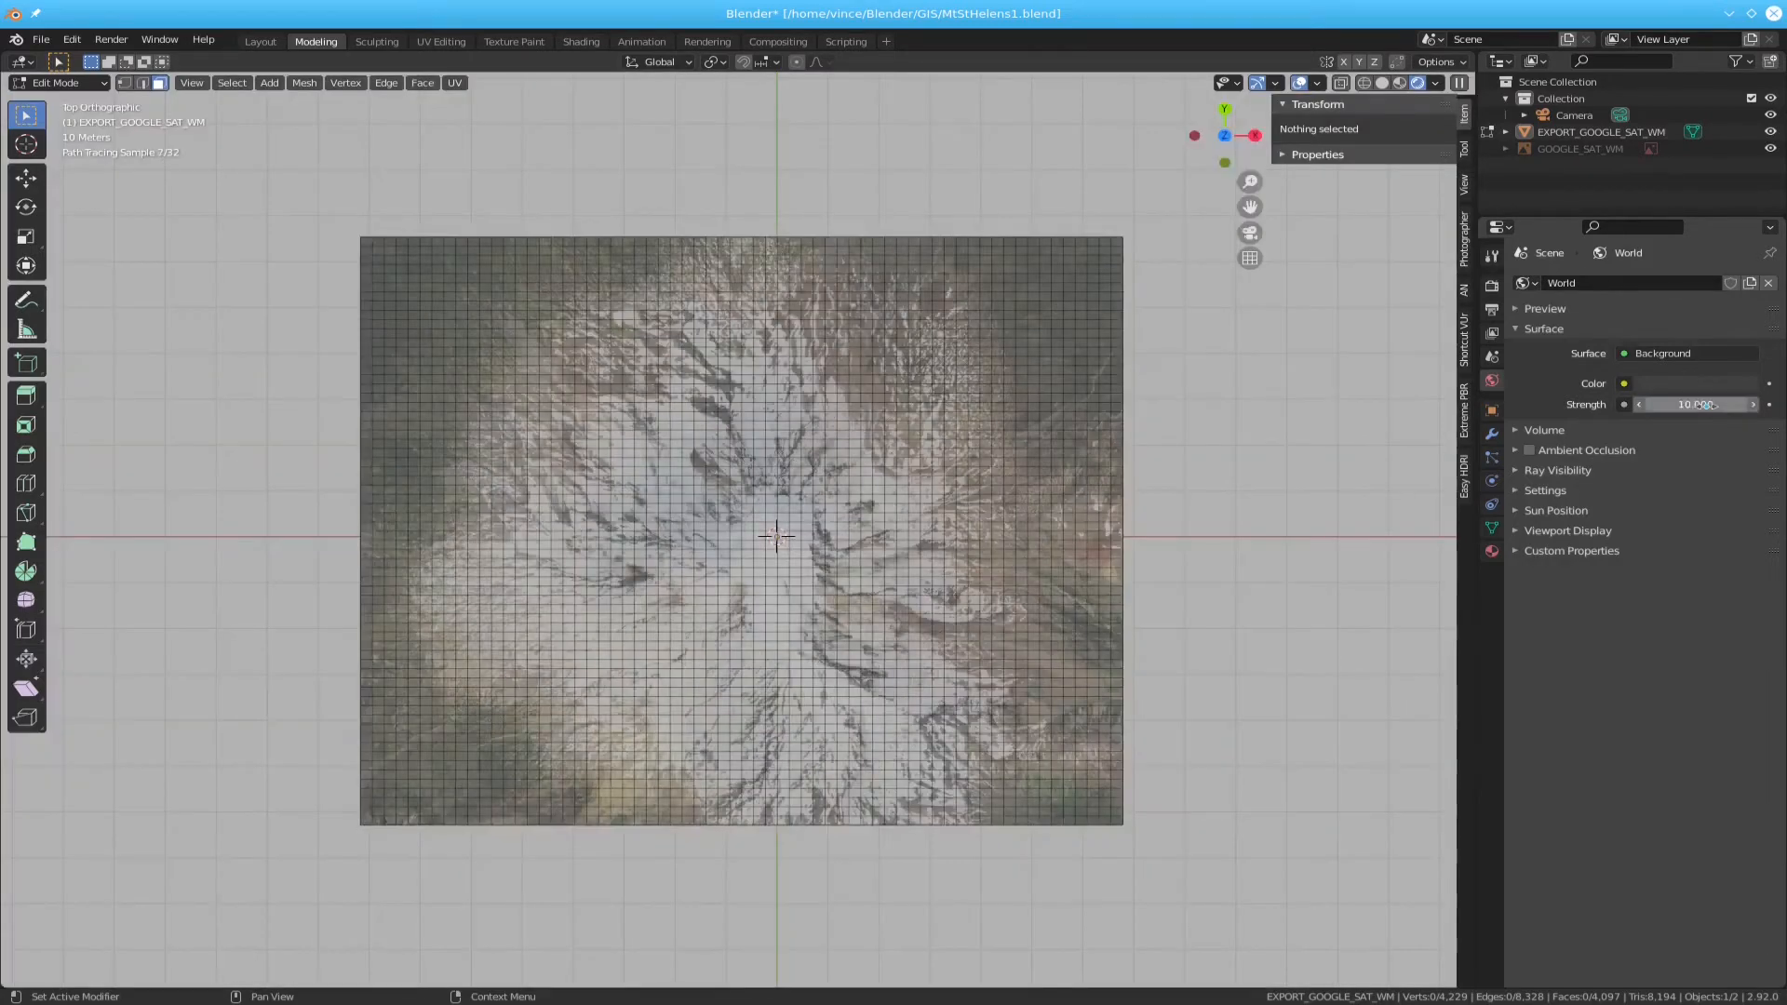
- Return to Object Mode and inspect the brightened terrain from several angles
key("Tab")
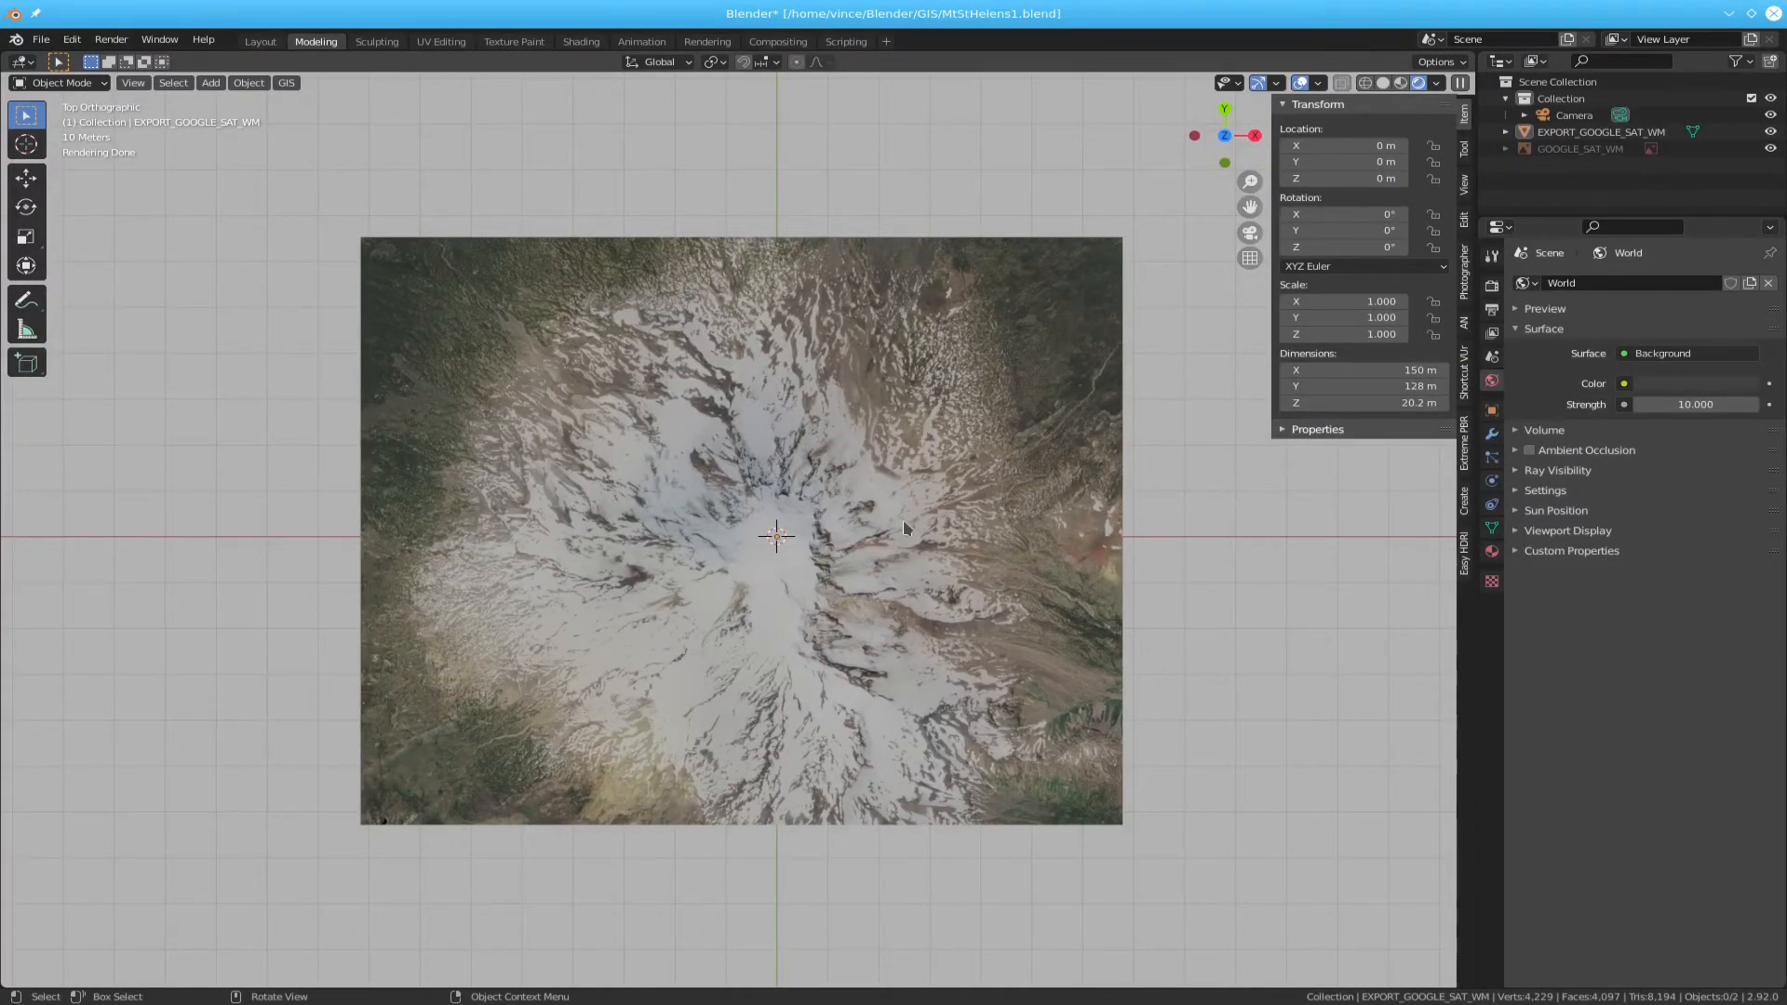
middle_click_drag(903, 520, 936, 423)
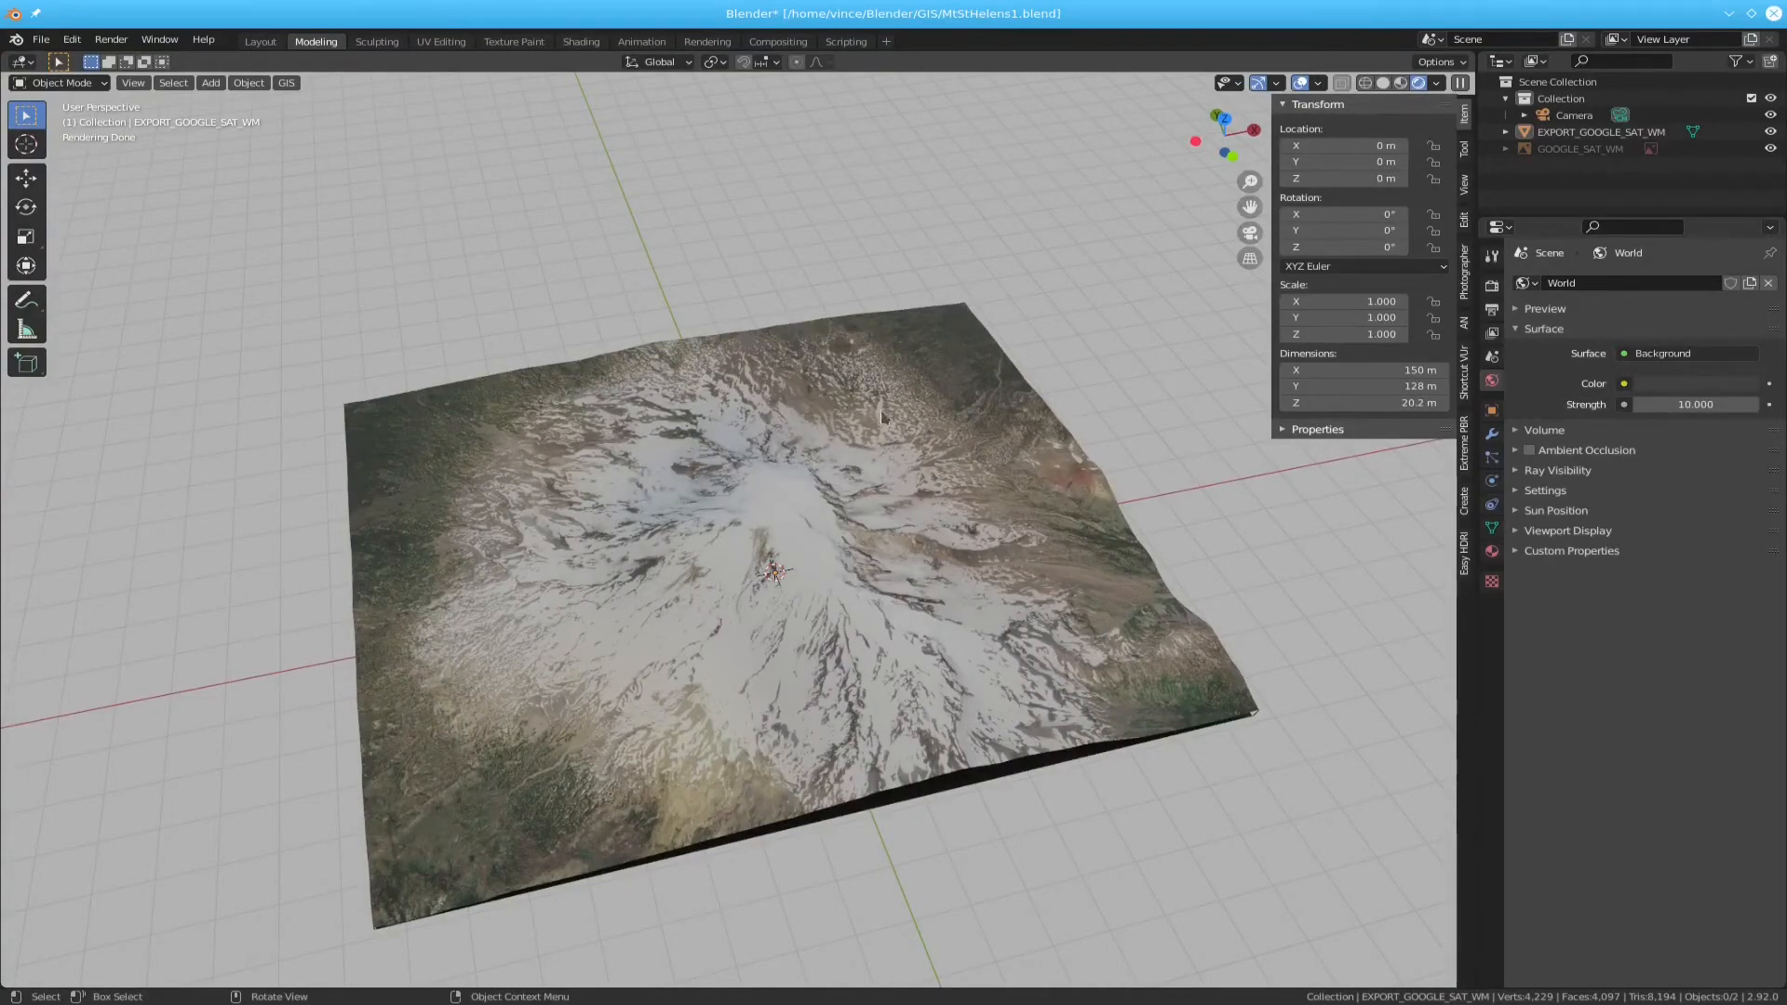
mouse_move(890, 421)
middle_mouse_down()
mouse_move(847, 475)
mouse_move(837, 461)
middle_mouse_up()
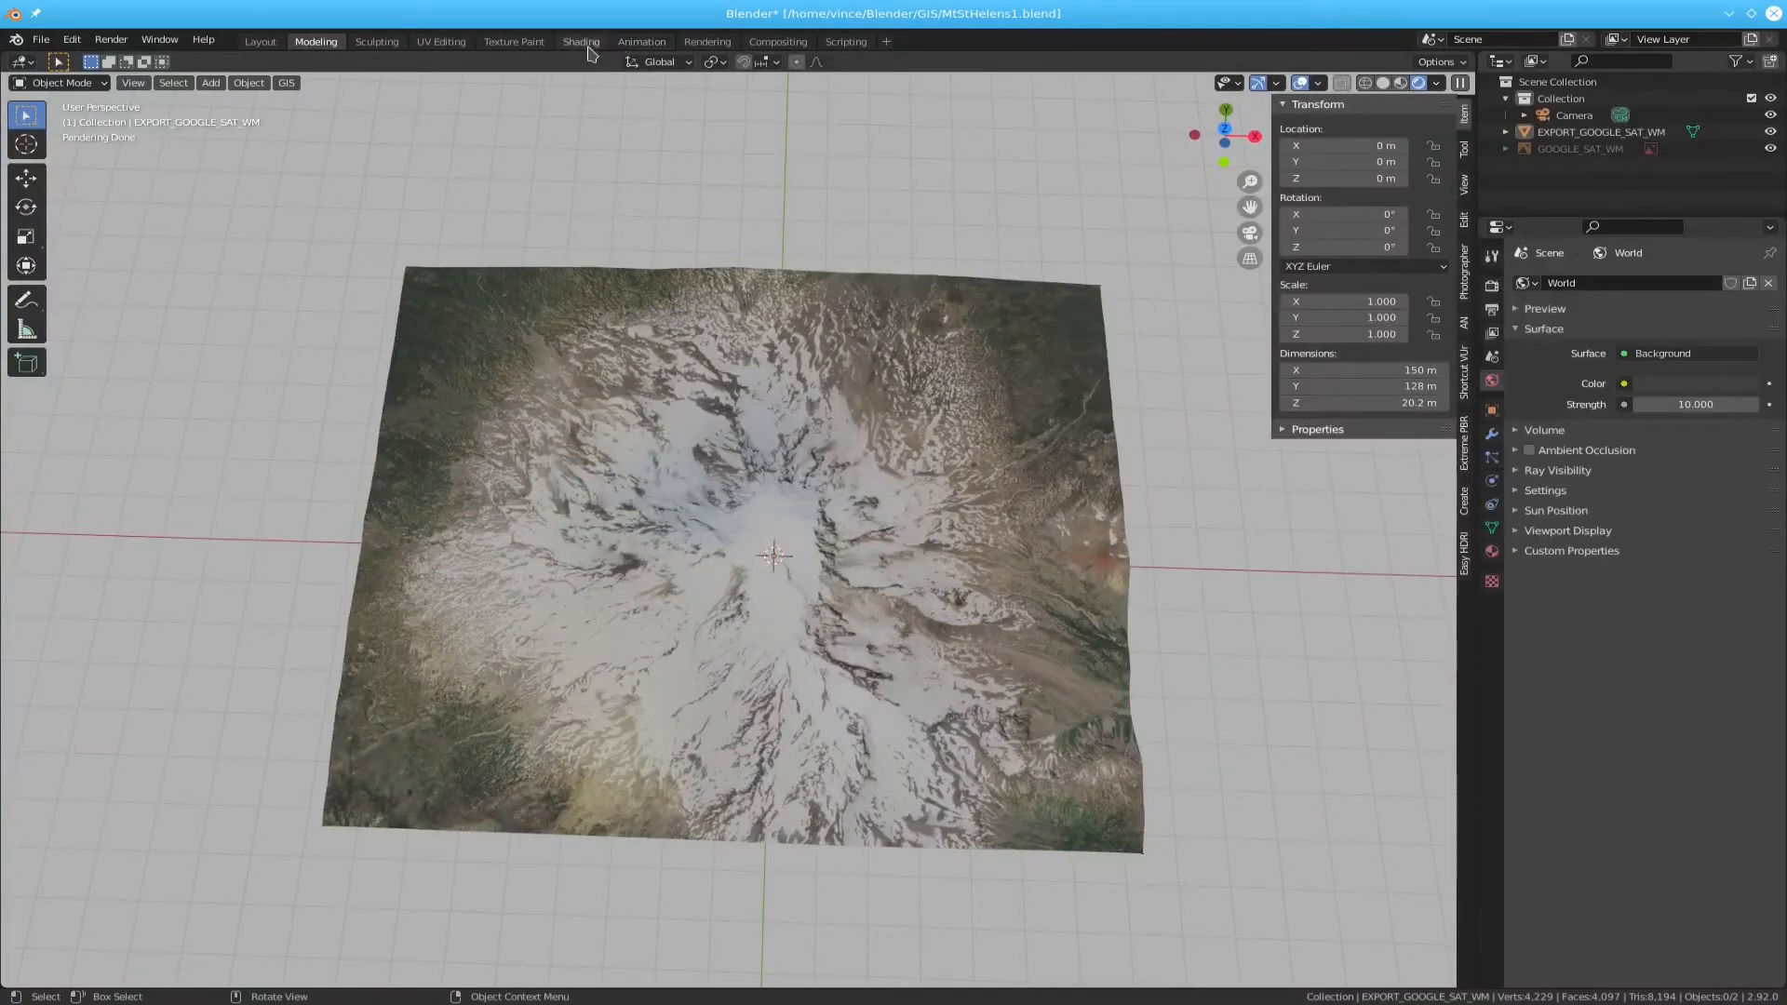
- Switch to the Shading workspace and frame the whole terrain in top view
left_click(585, 43)
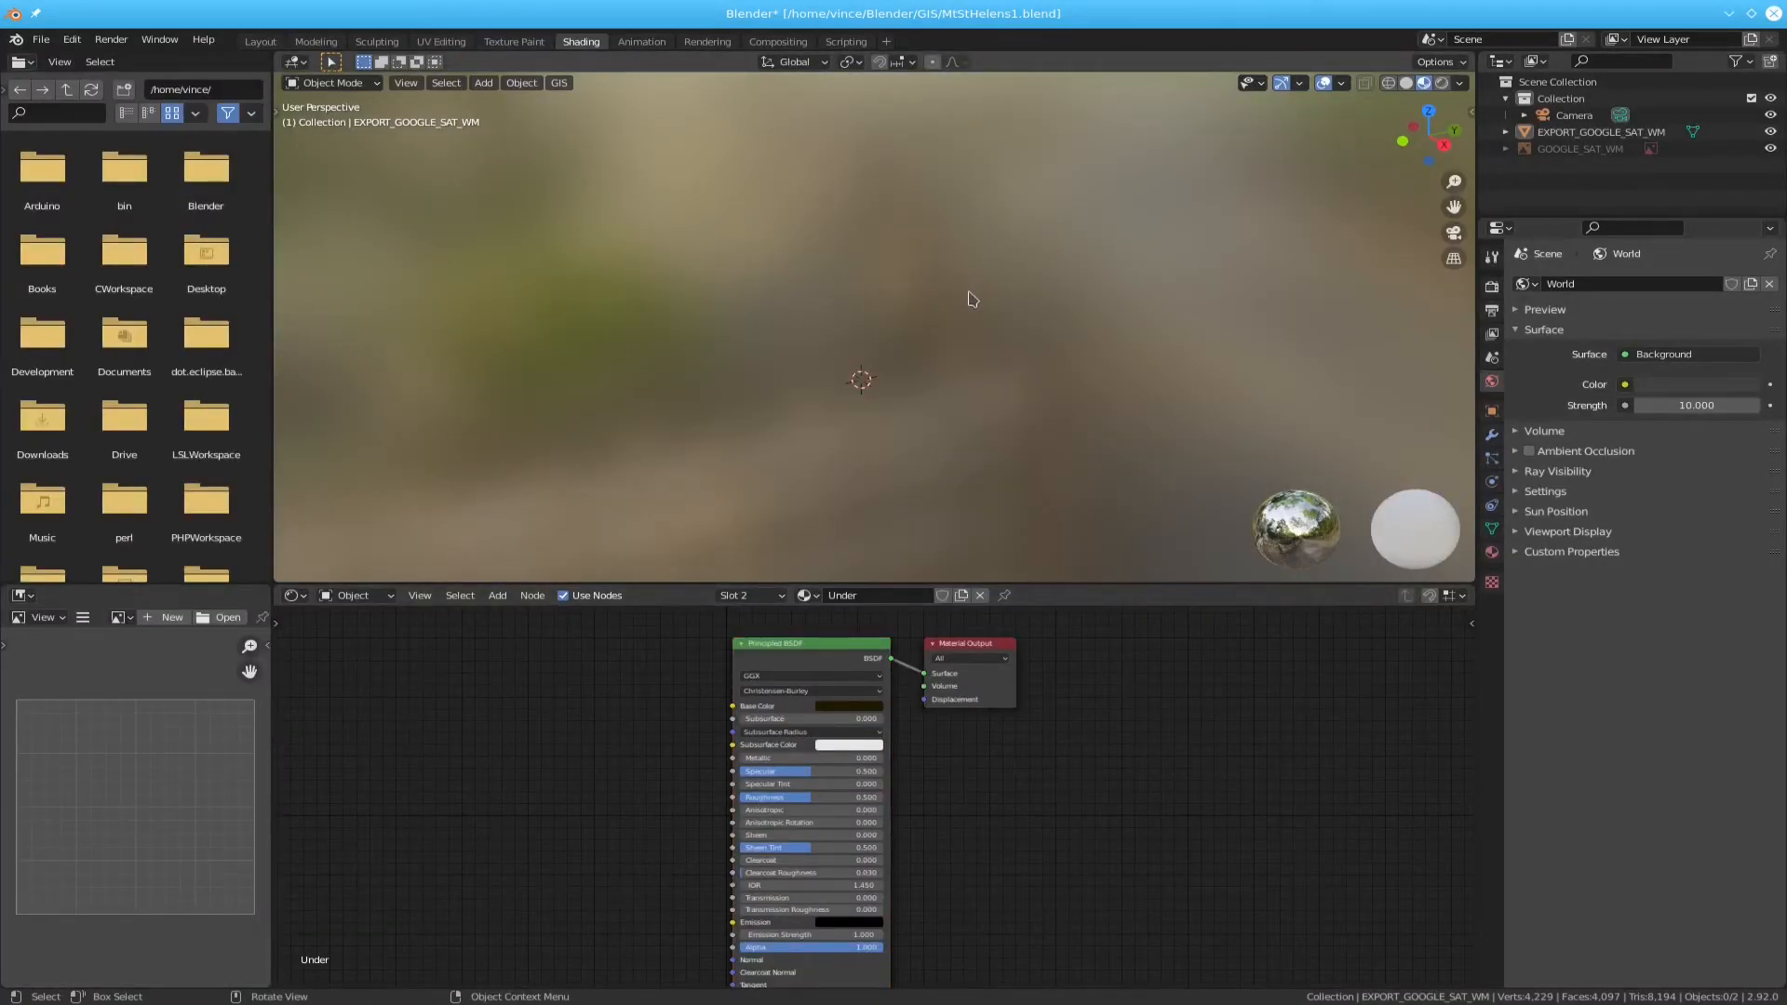
key("KP_3")
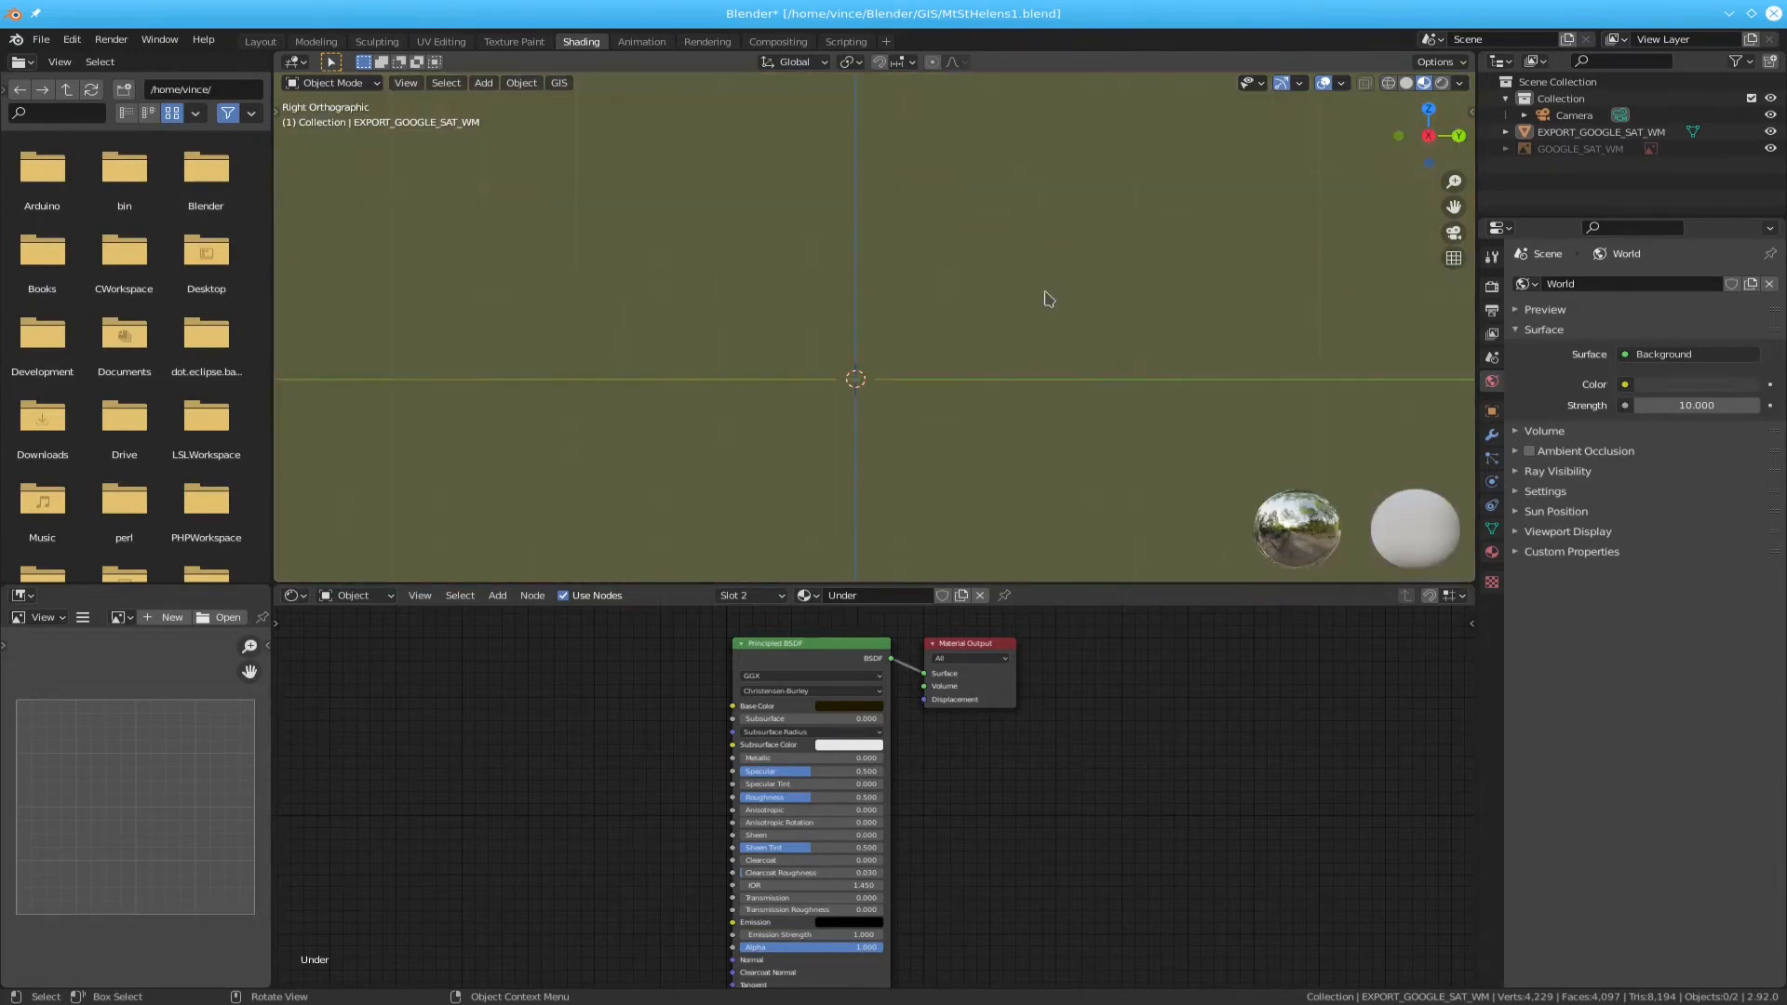
middle_click_drag(1017, 303, 1006, 434)
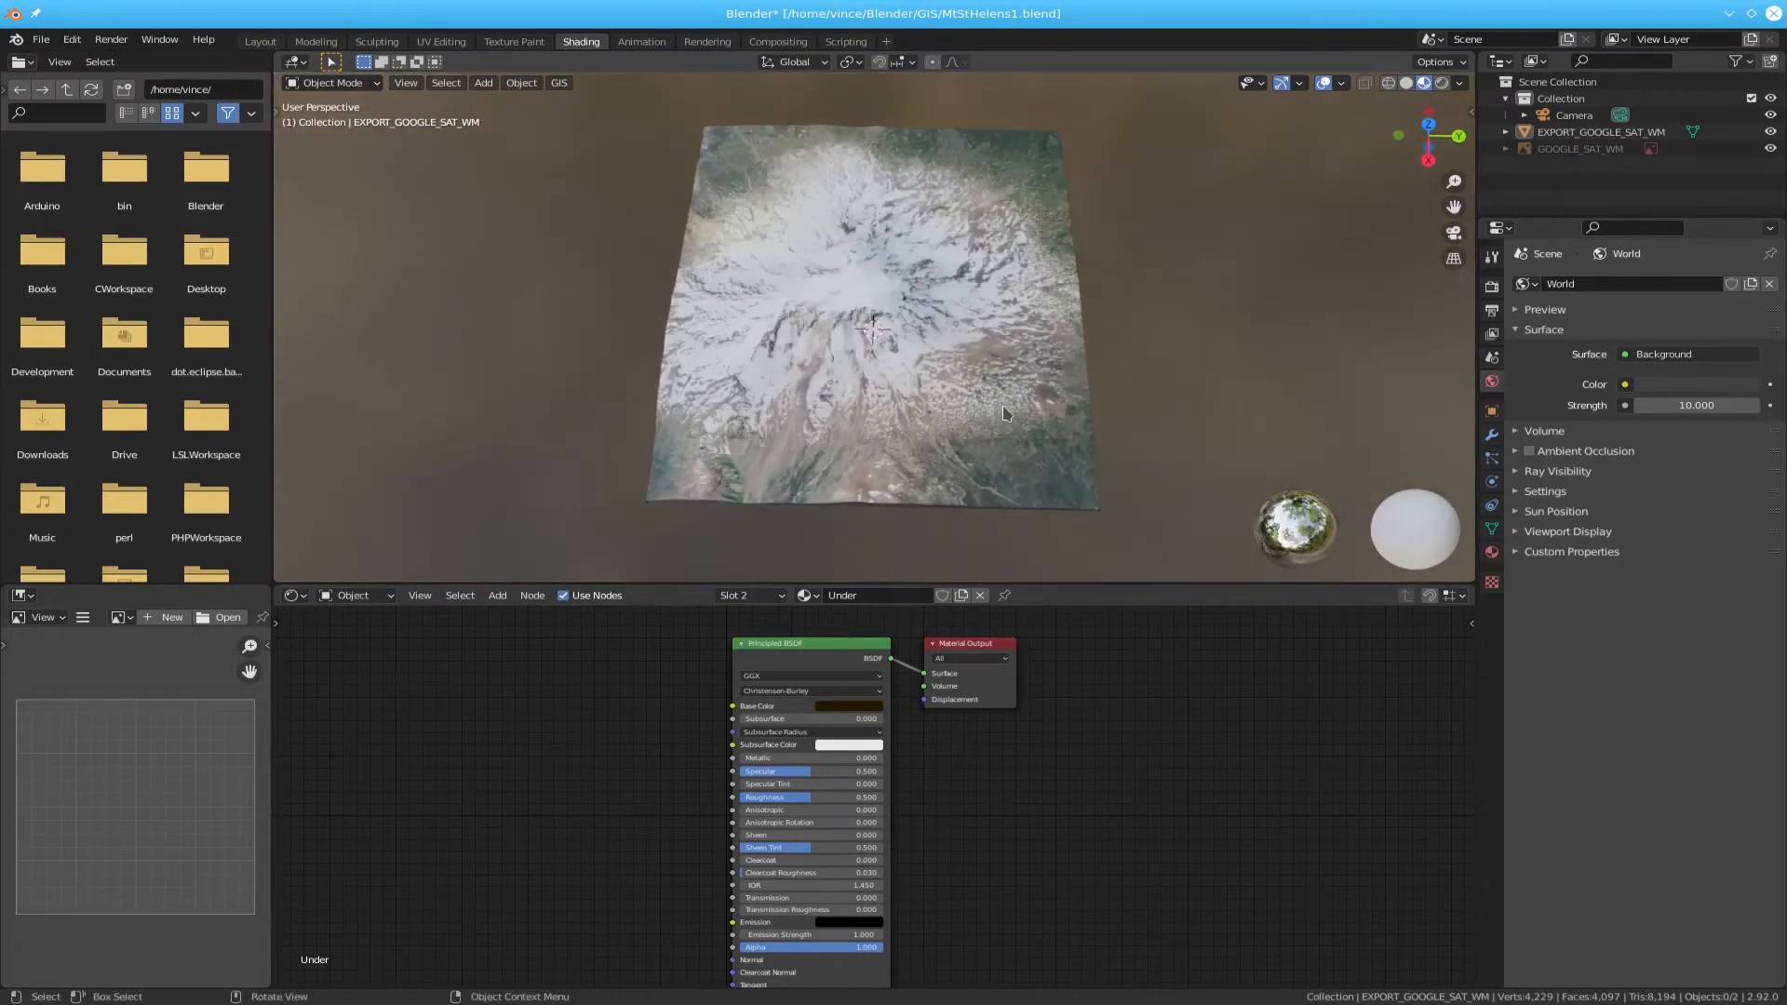
key("KP_7")
scroll(987, 400, "up", 1)
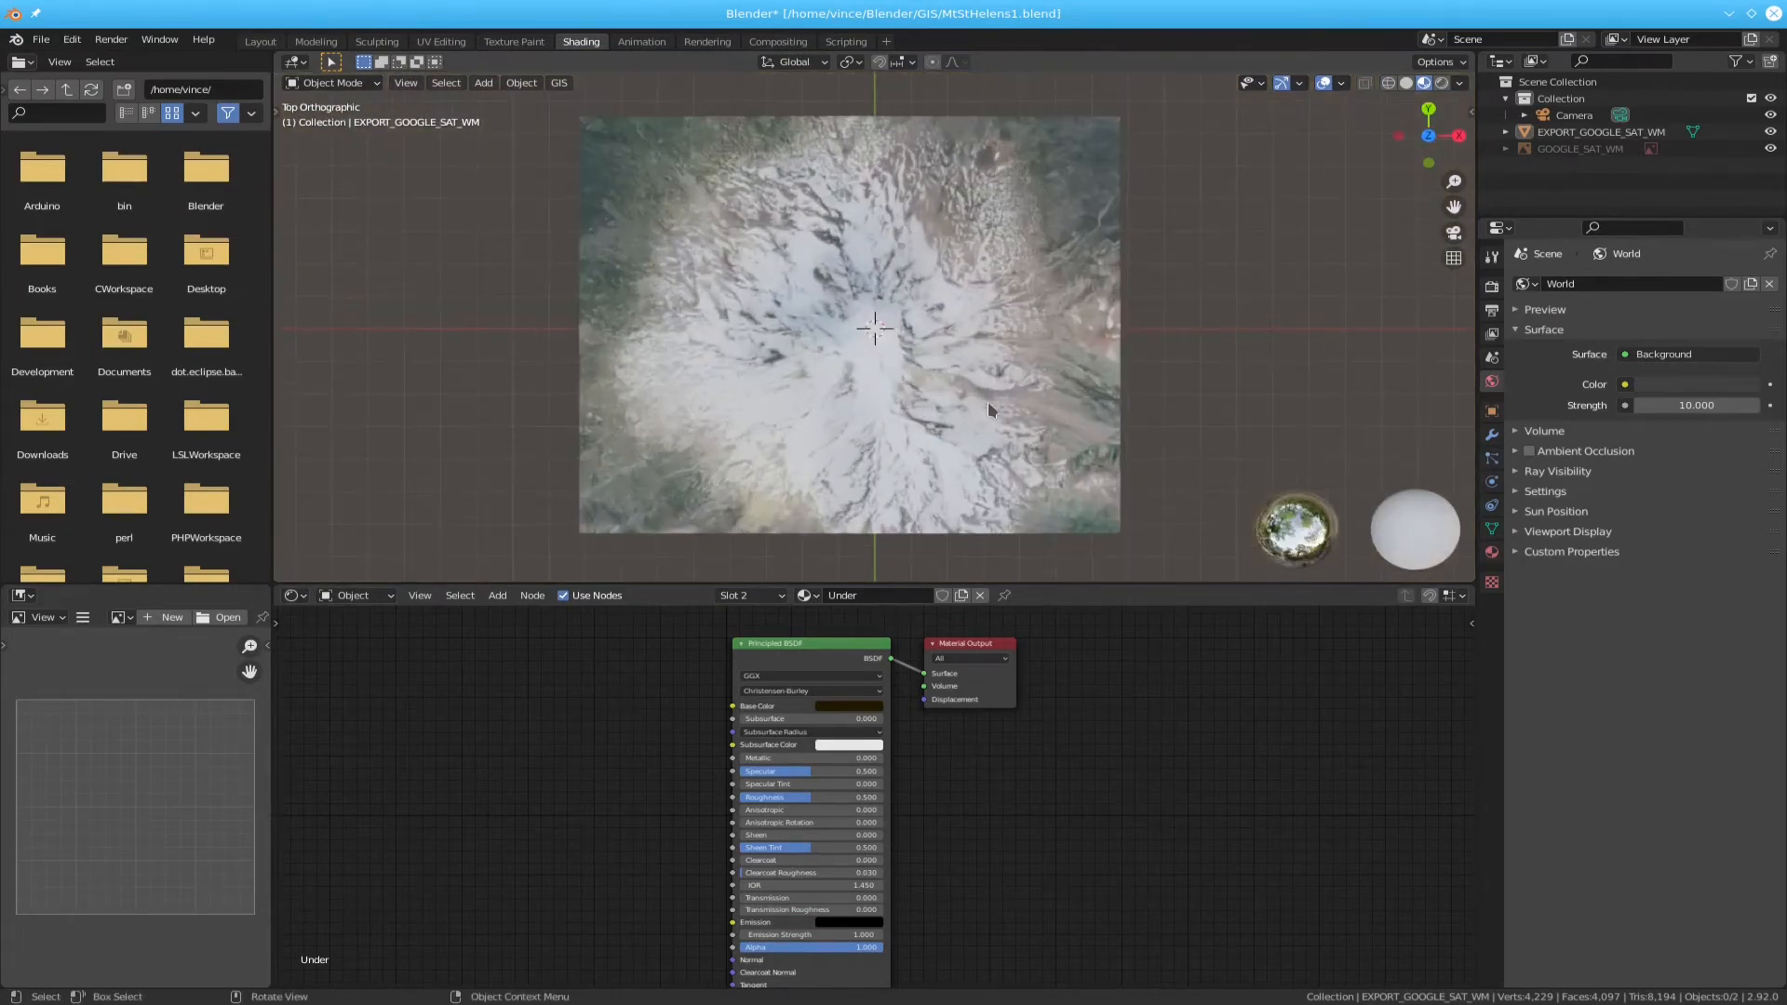
- Put the rastMat material in Slot 2 in place of Under and make room beside its shader nodes
left_click(806, 595)
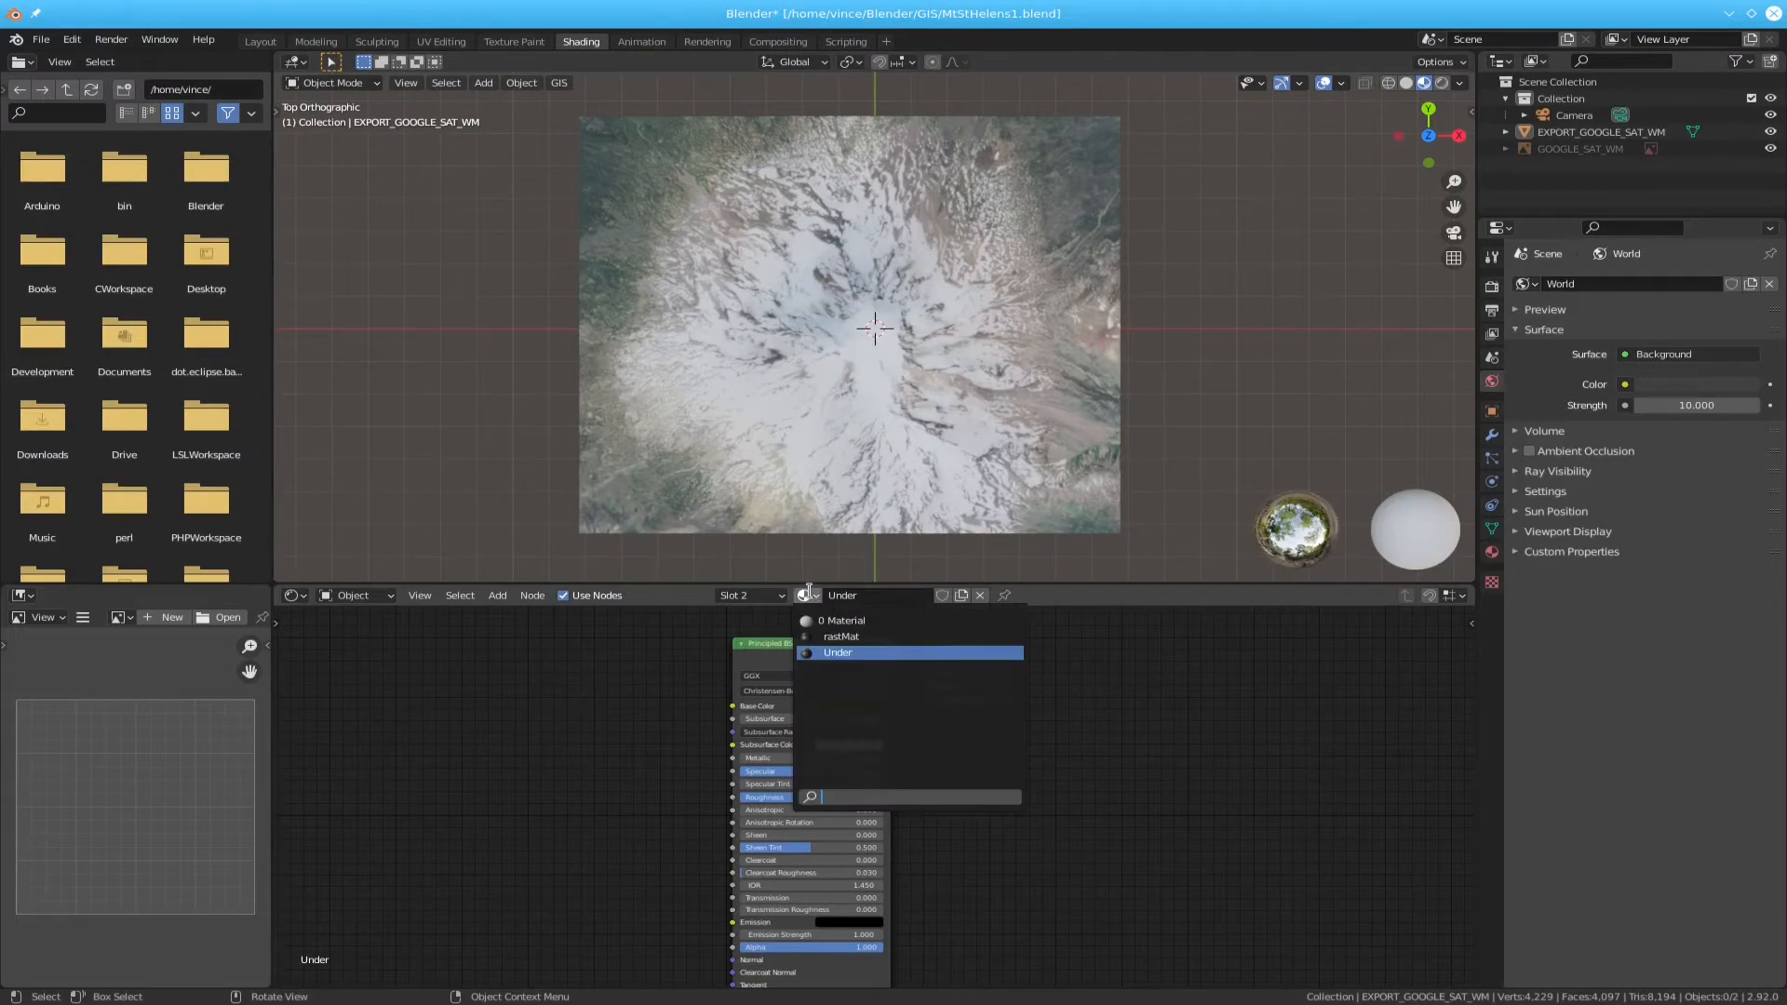
left_click(821, 637)
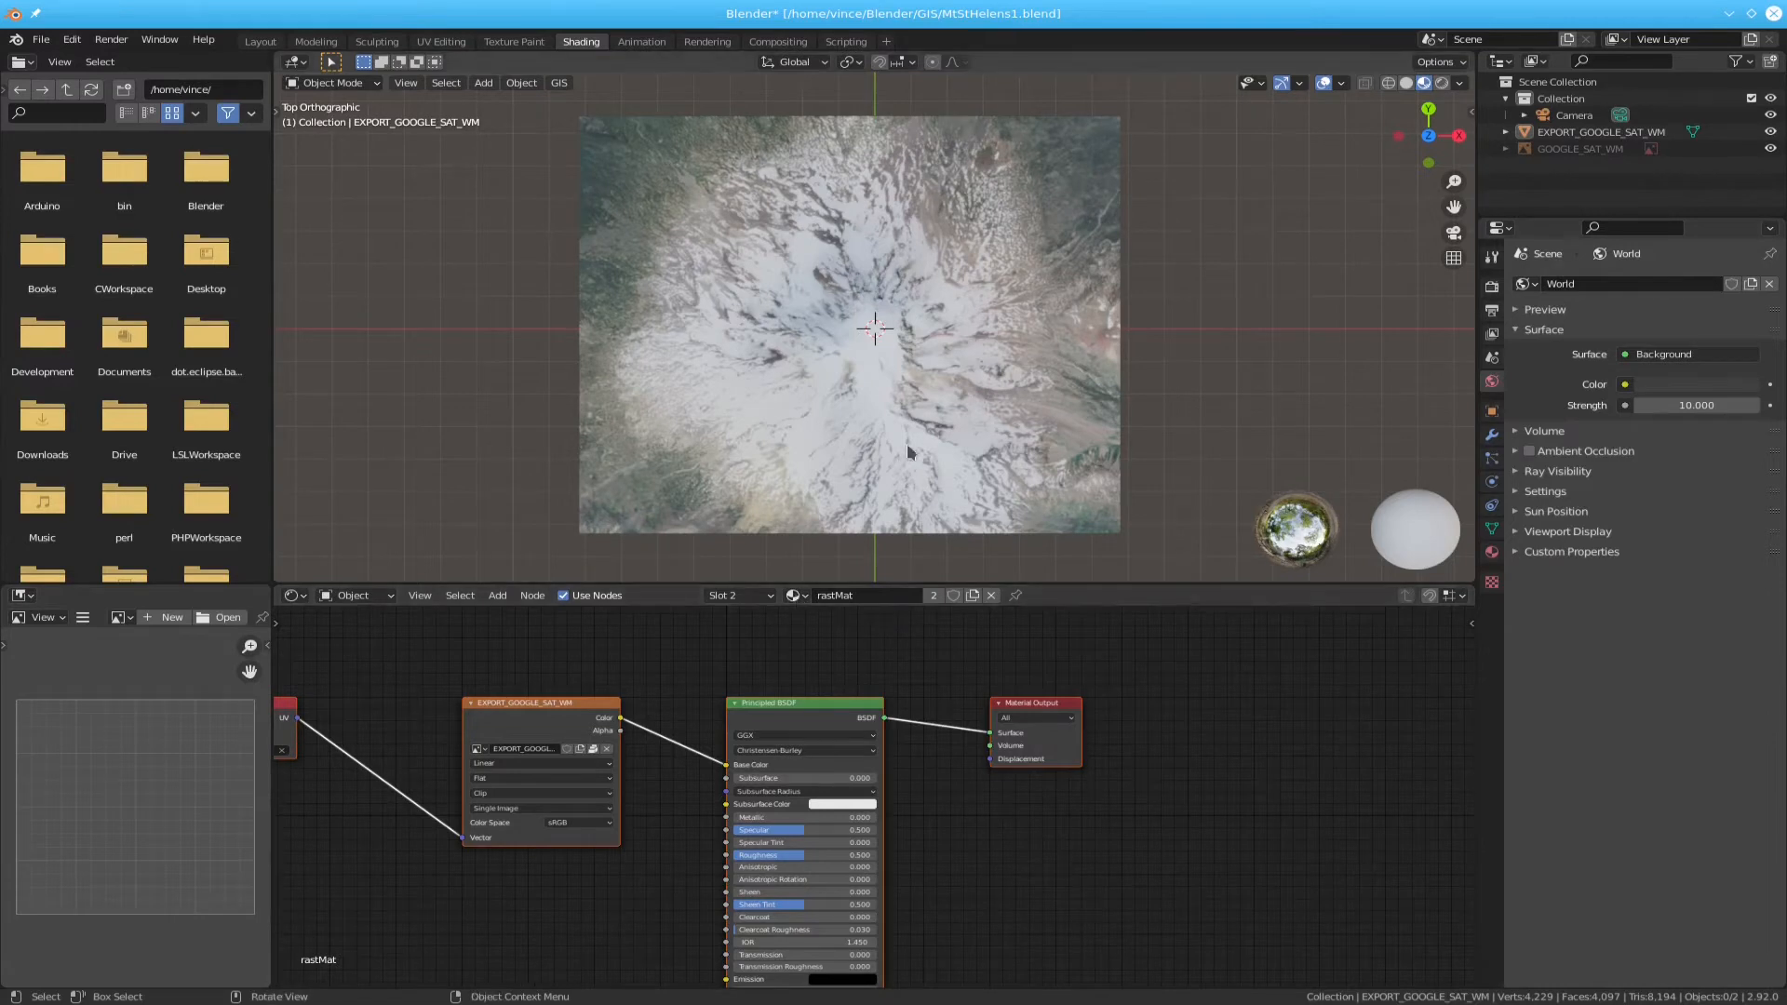
left_click(793, 596)
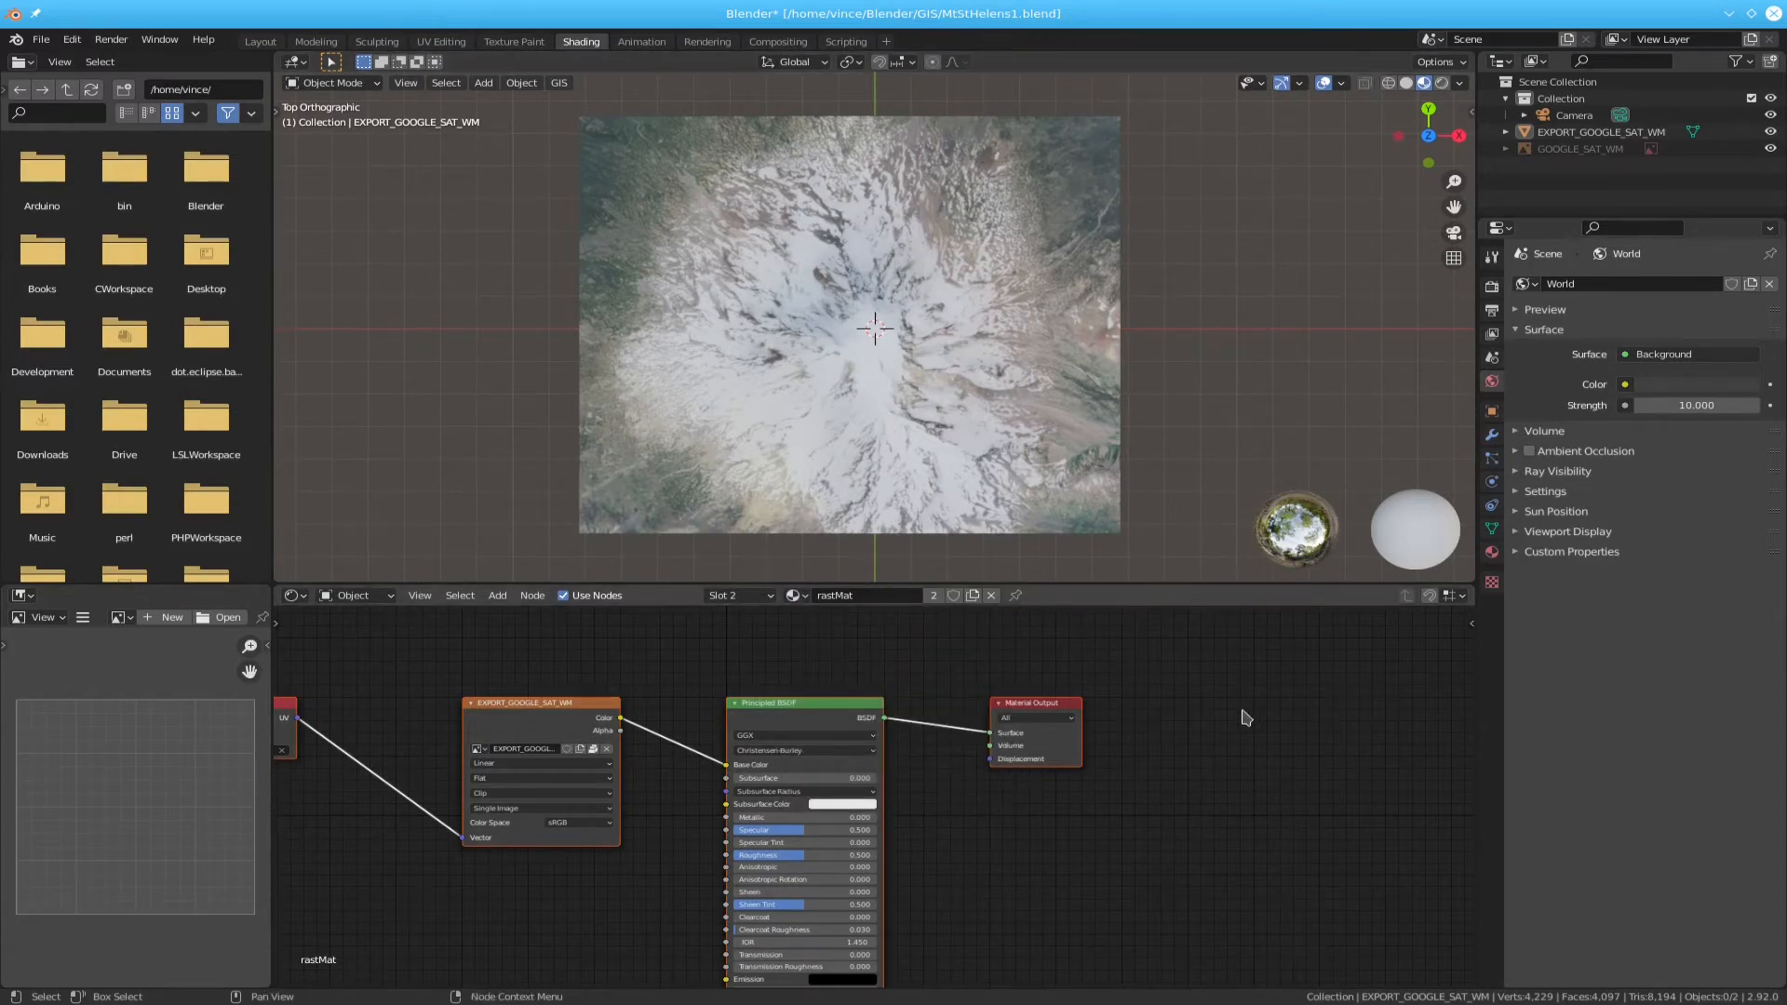
middle_click_drag(1215, 712, 1017, 701)
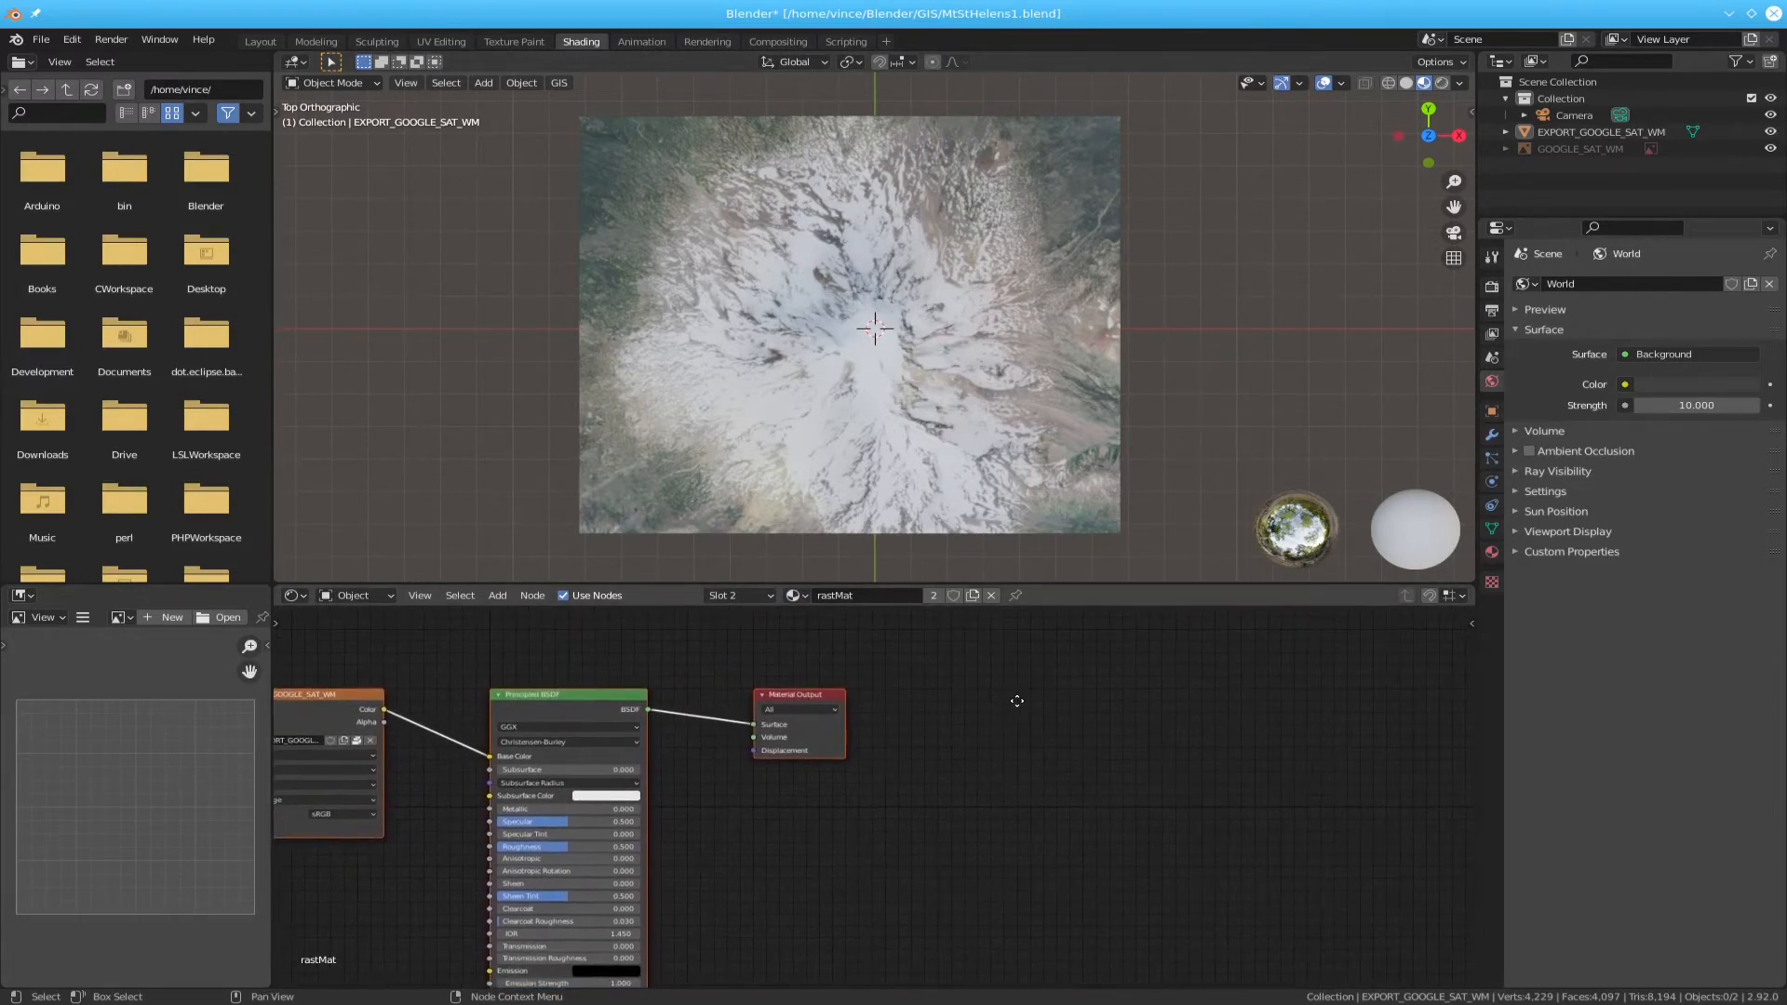
scroll(998, 712, "down", 3)
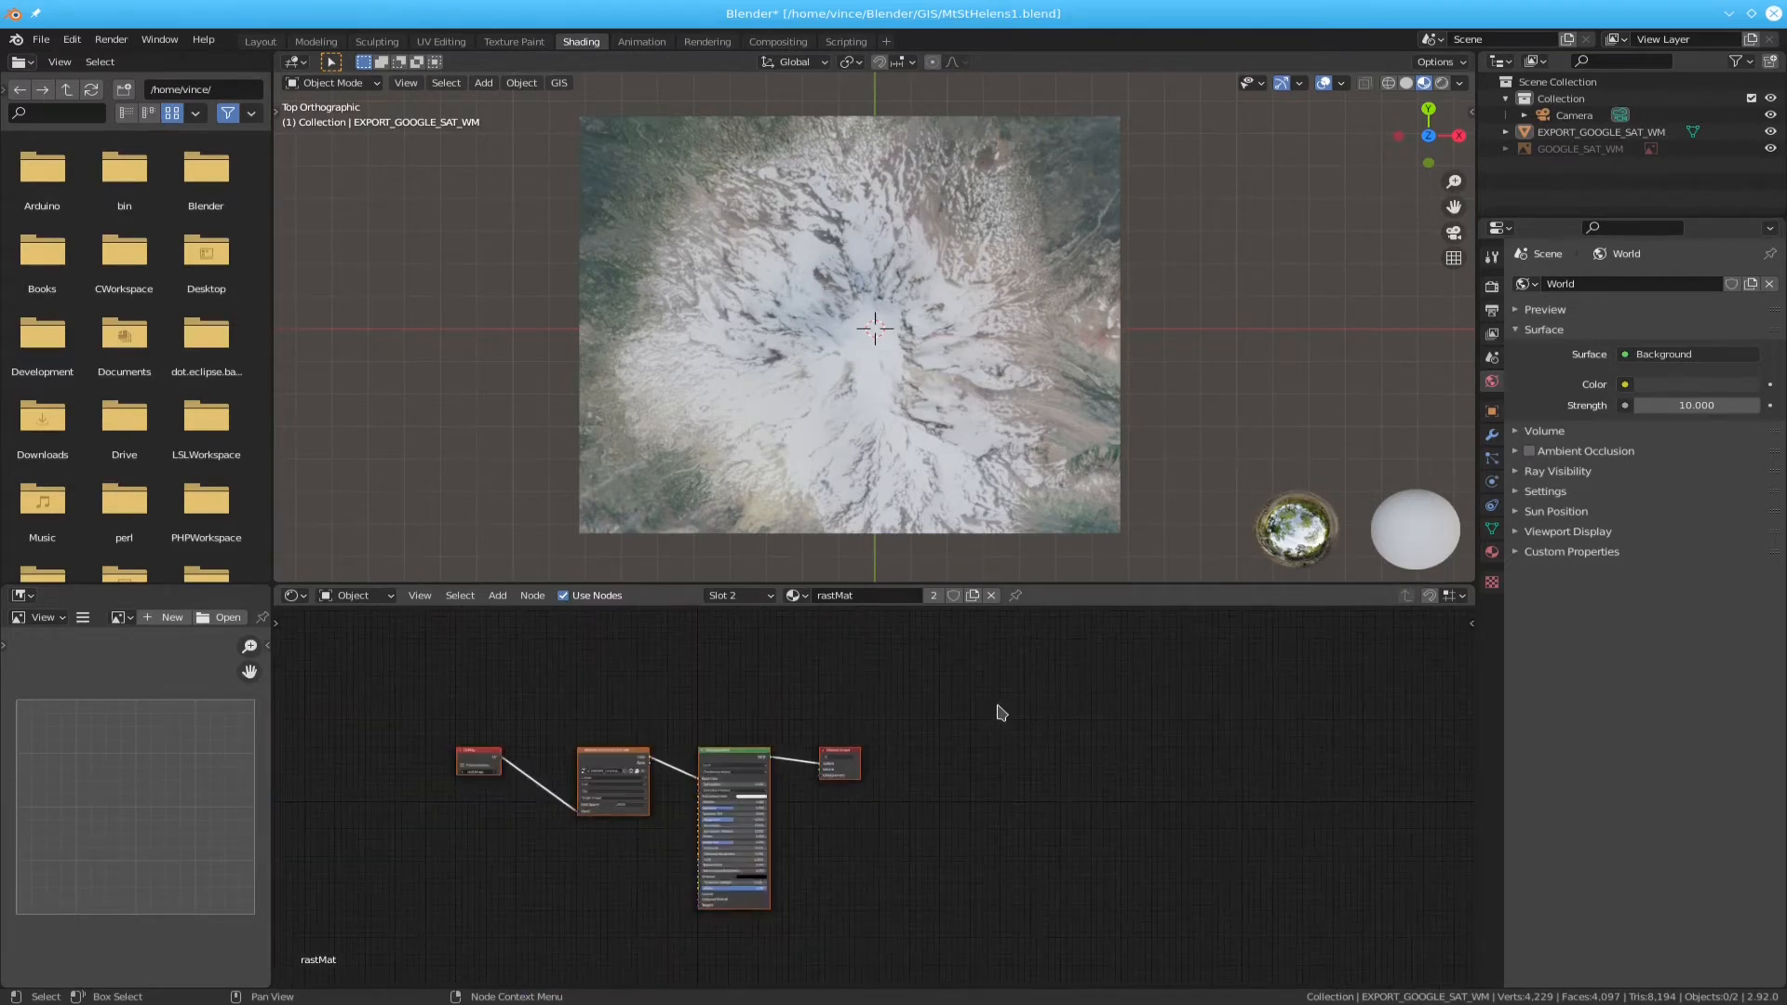
scroll(1004, 713, "up", 2)
scroll(1005, 713, "up", 2)
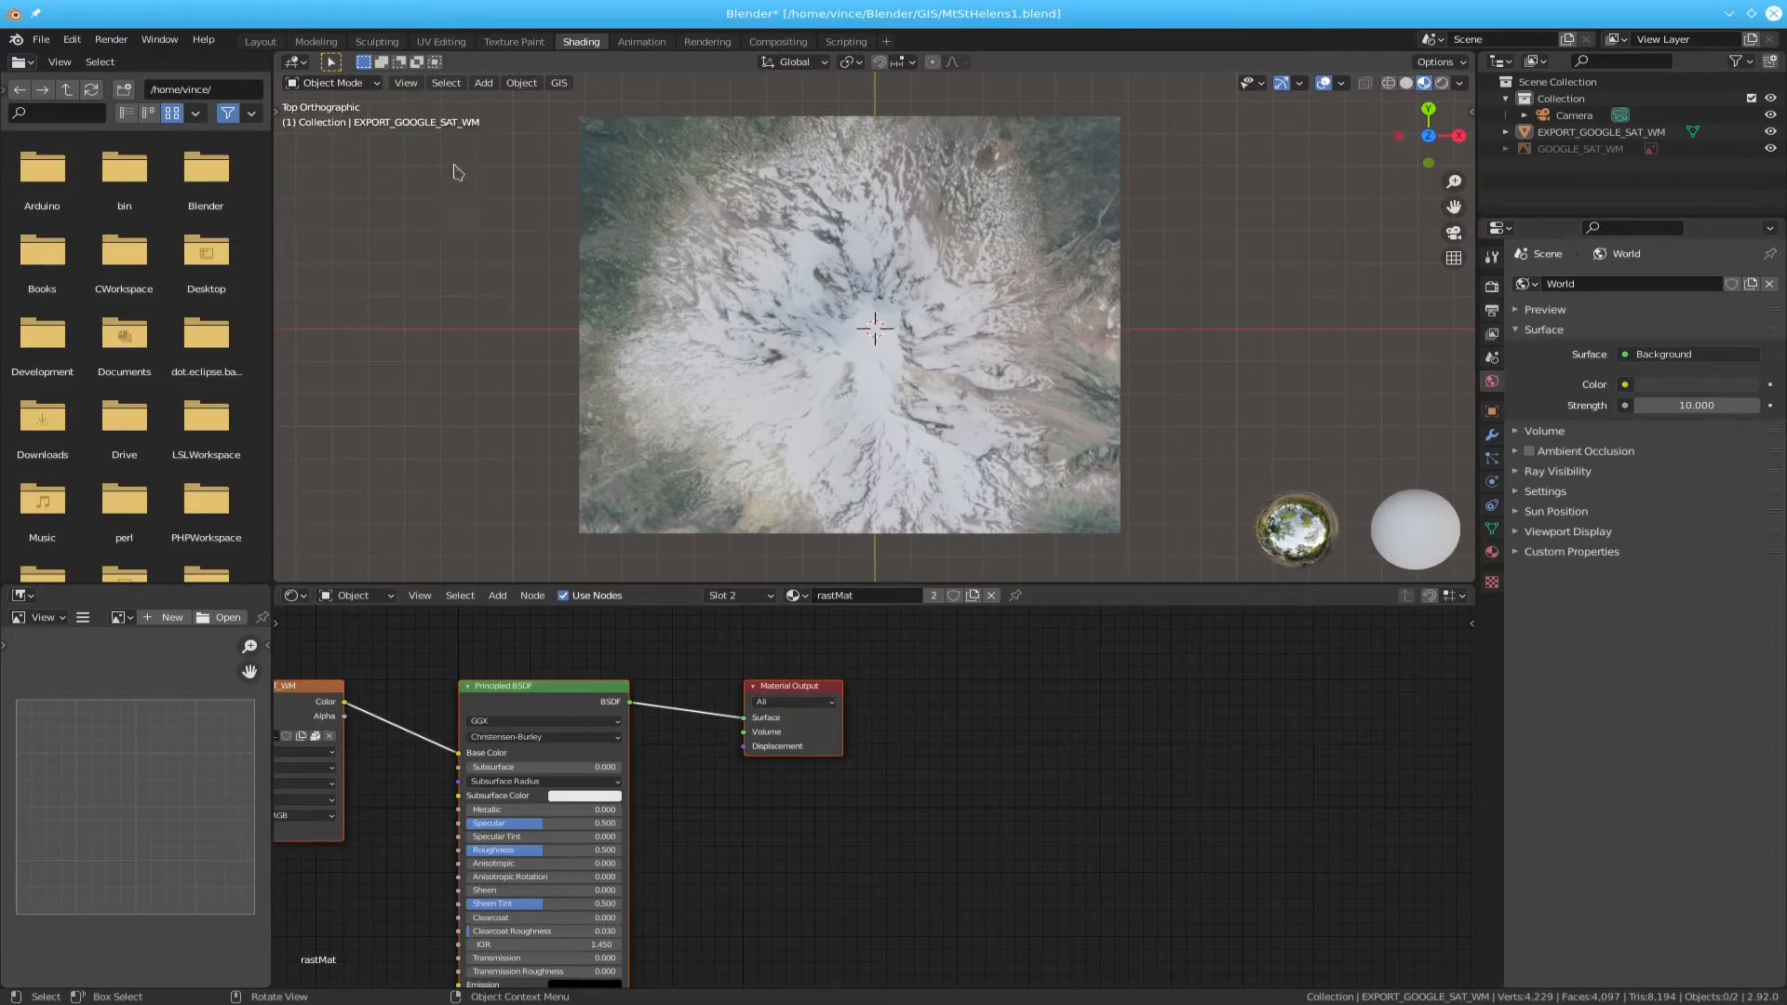
- Select the terrain and add an Image Texture node in the empty area beyond the Material Output node
left_click(849, 383)
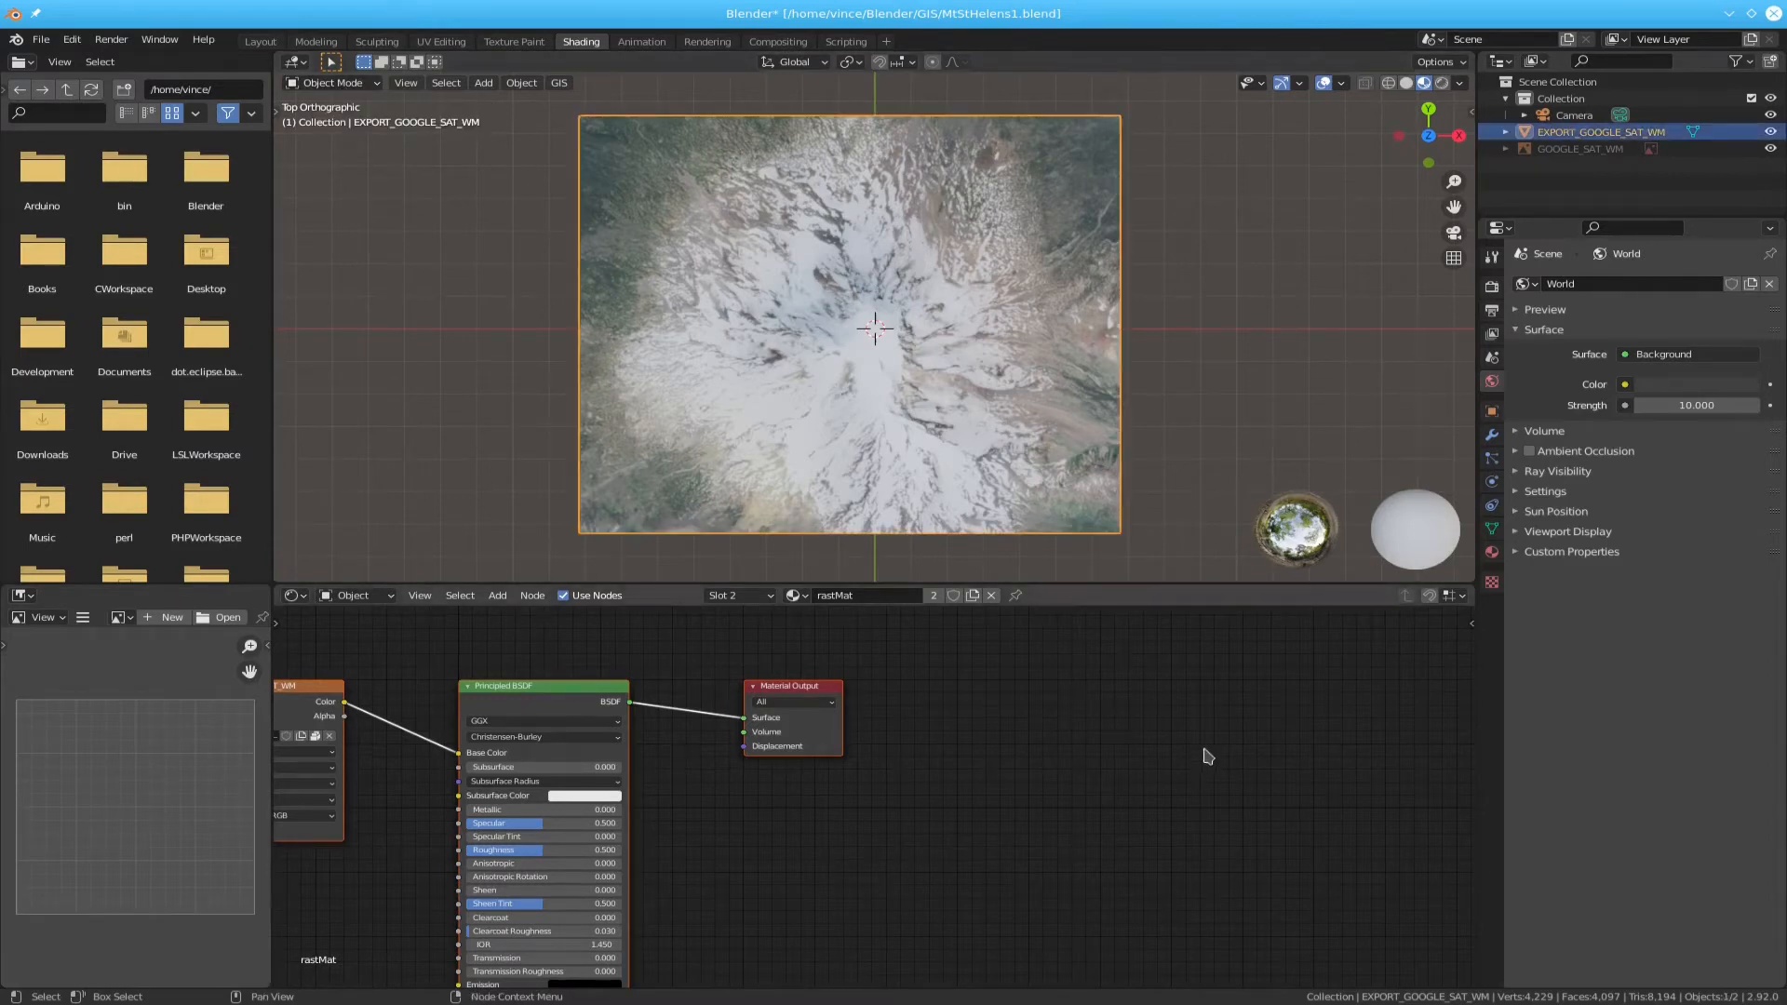
key("shift+a")
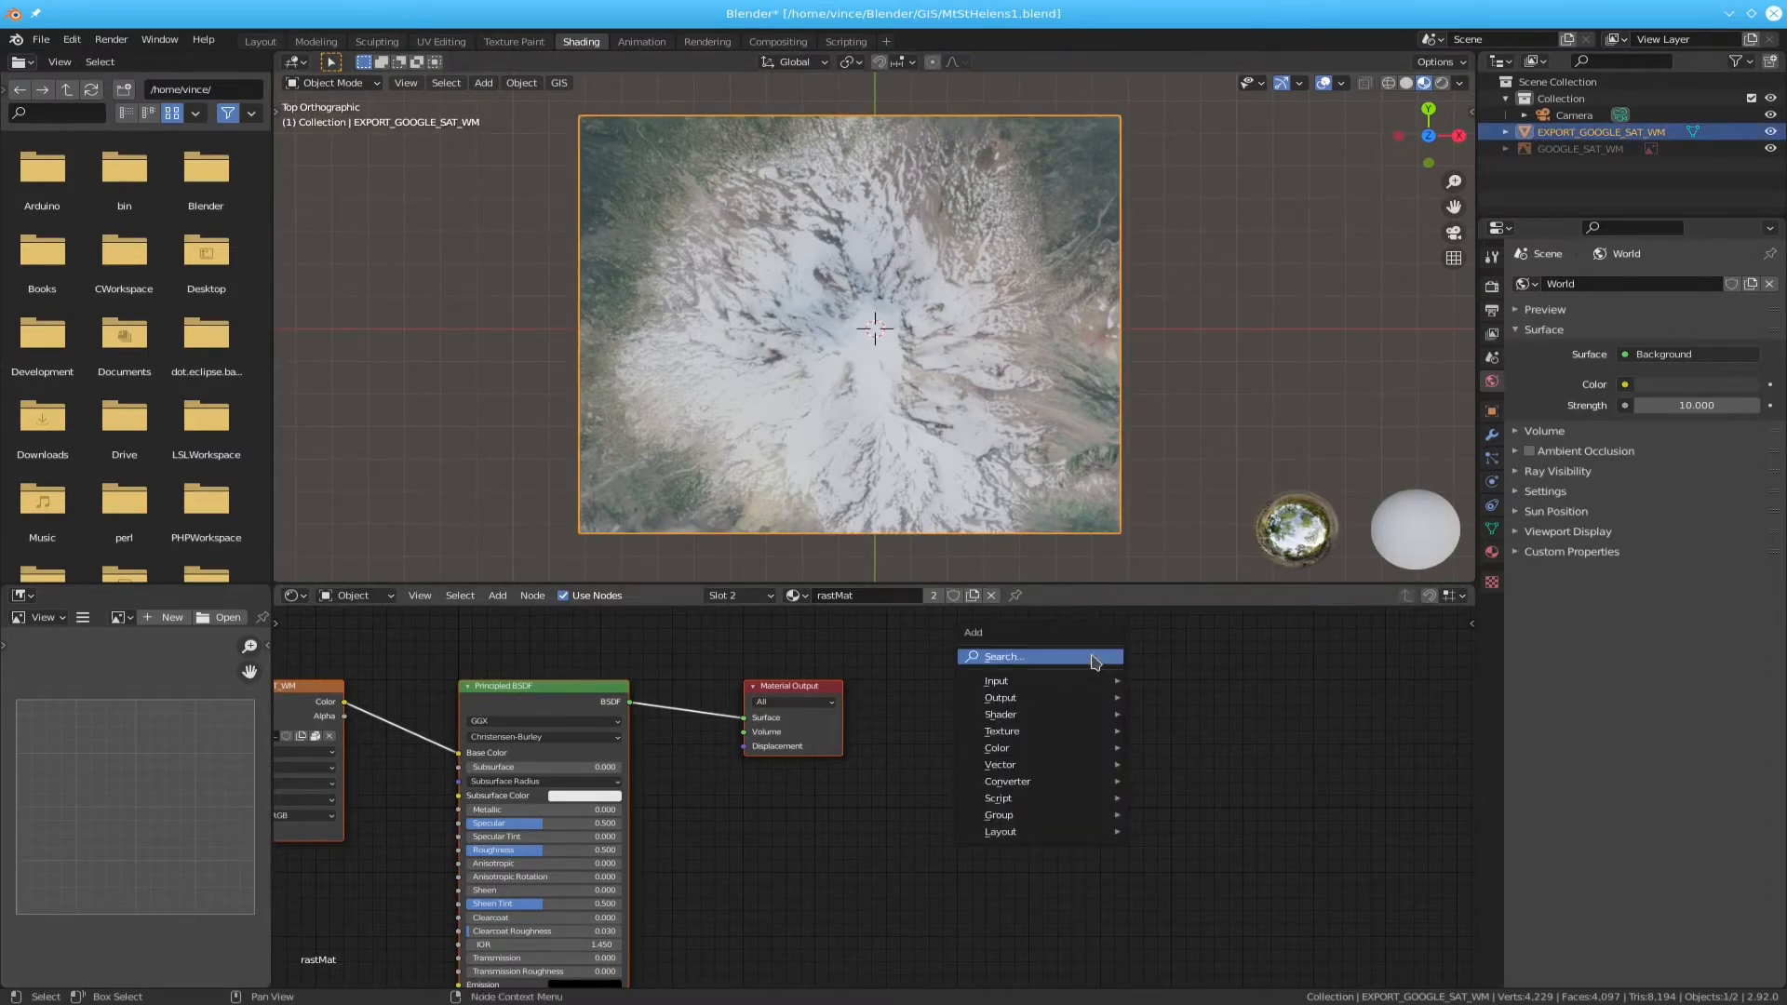
mouse_move(1058, 730)
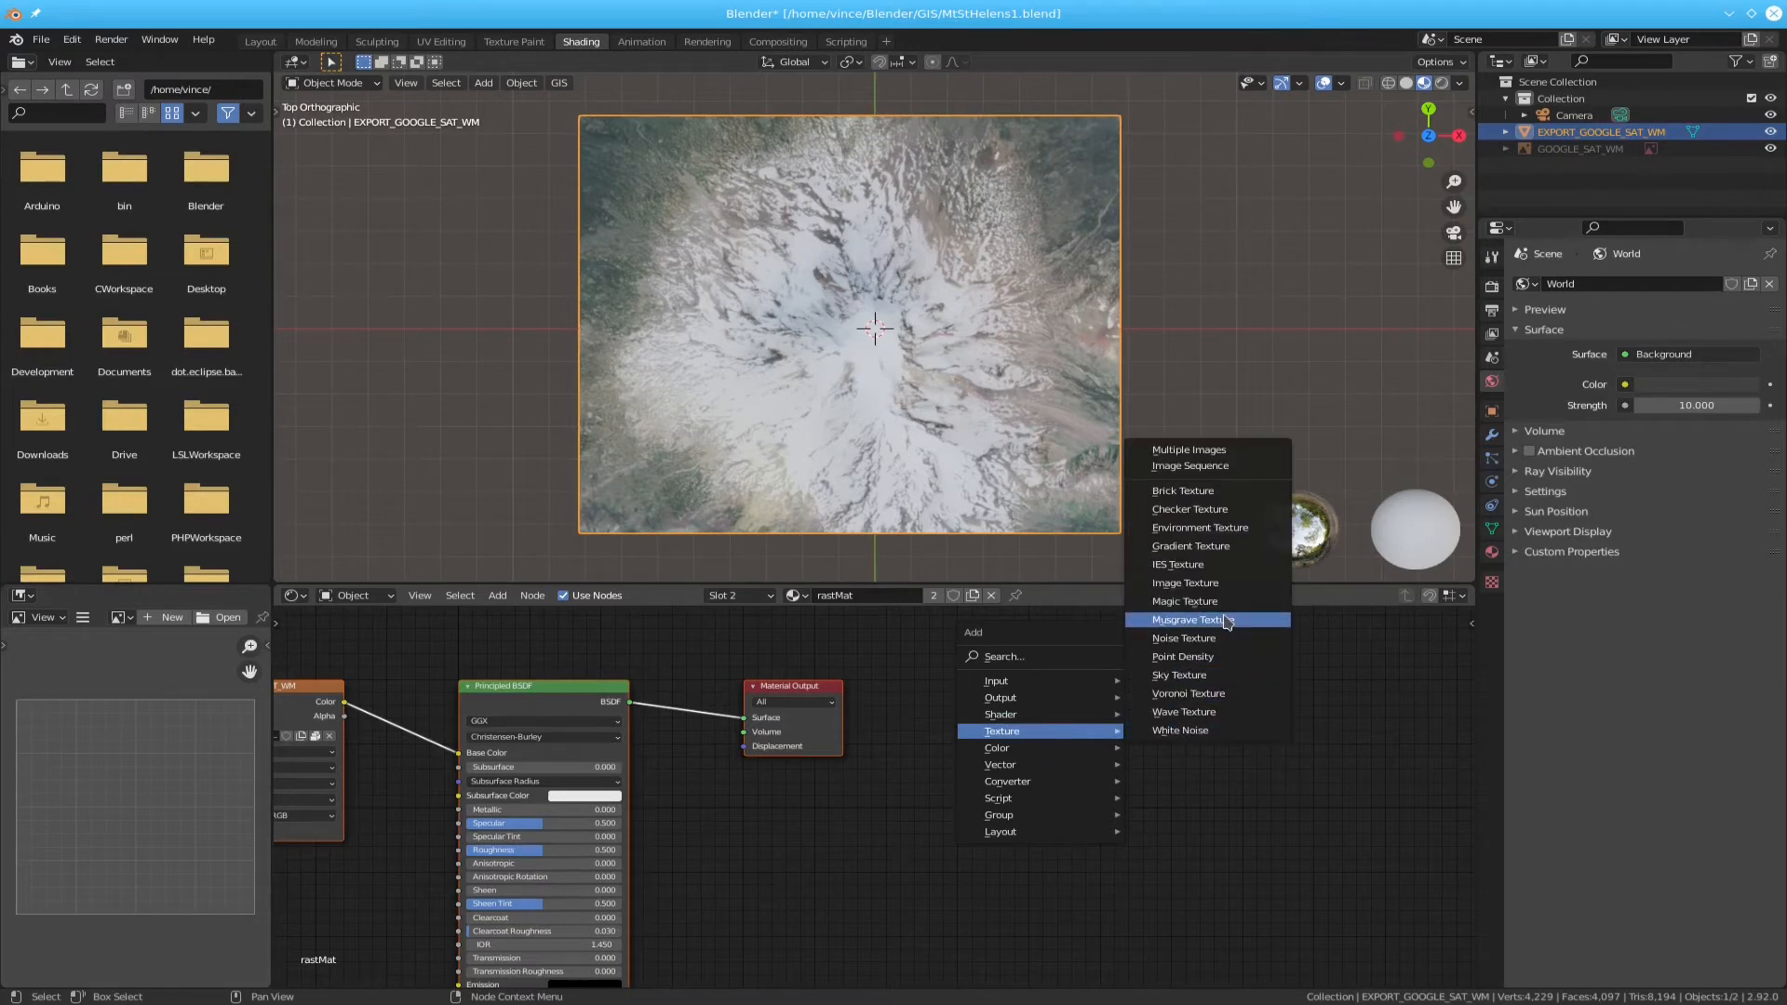
left_click(1214, 586)
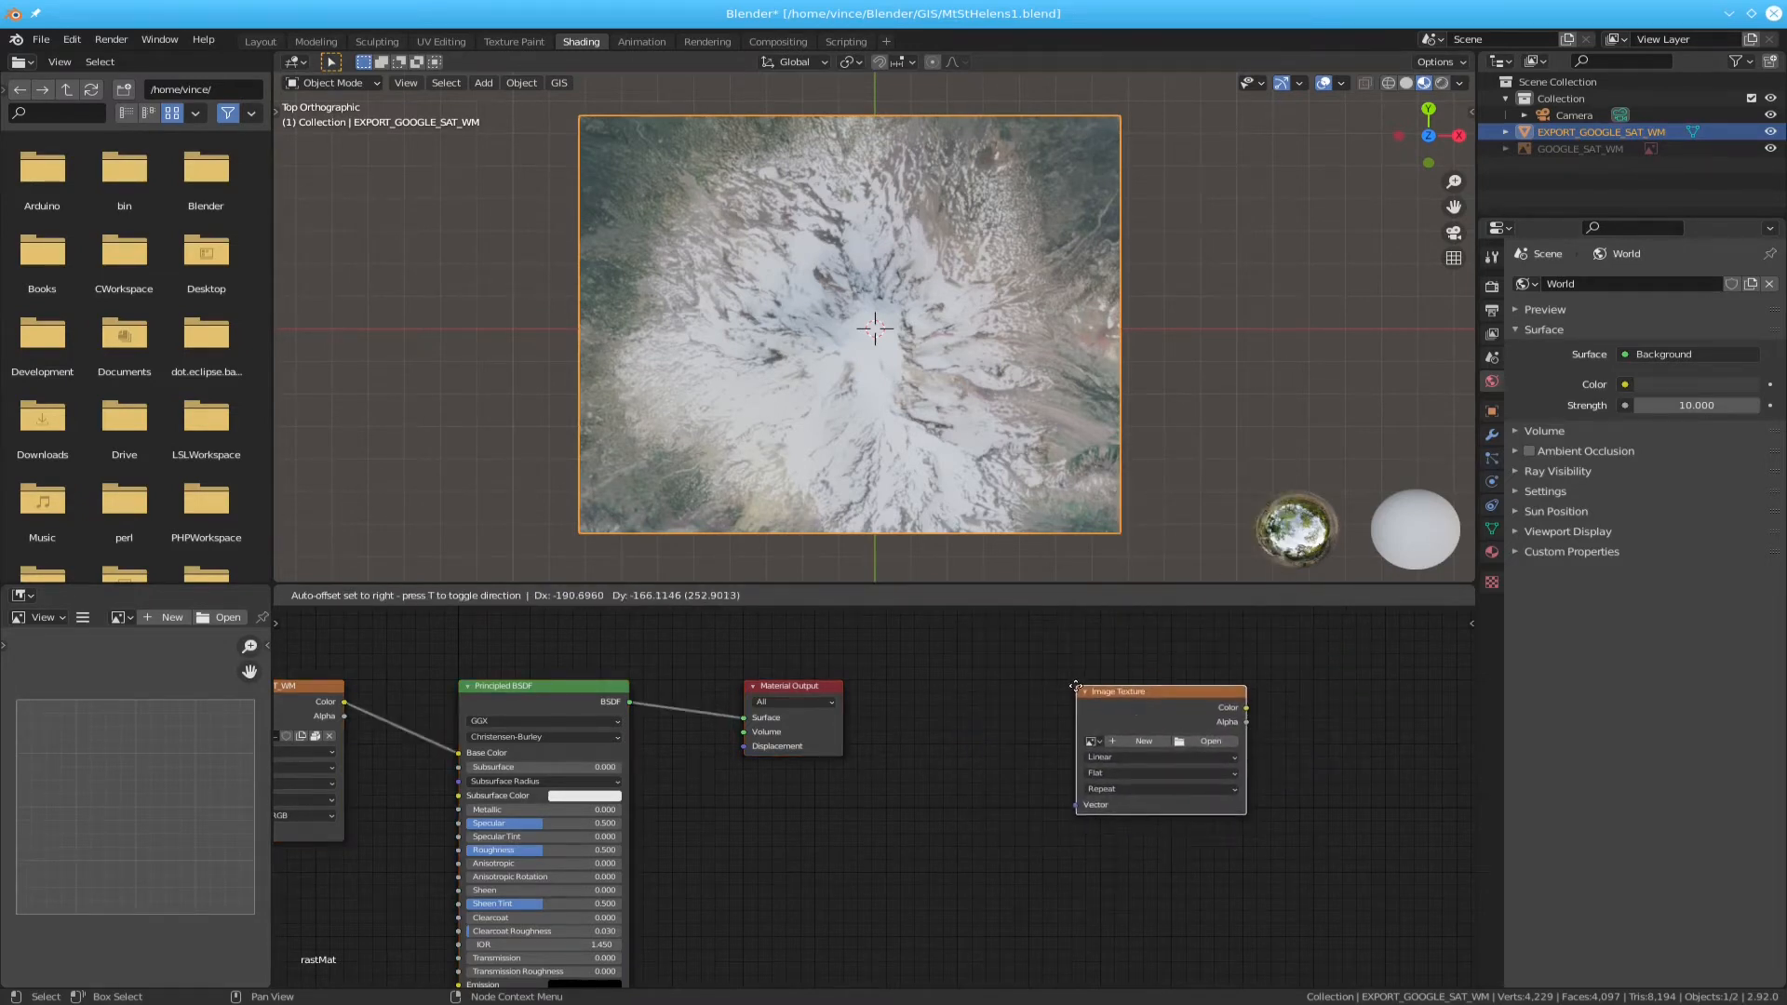
left_click(1143, 740)
- Create a new blank image named MtStHelens in the unconnected Image Texture node, with Alpha turned off
left_click(1143, 741)
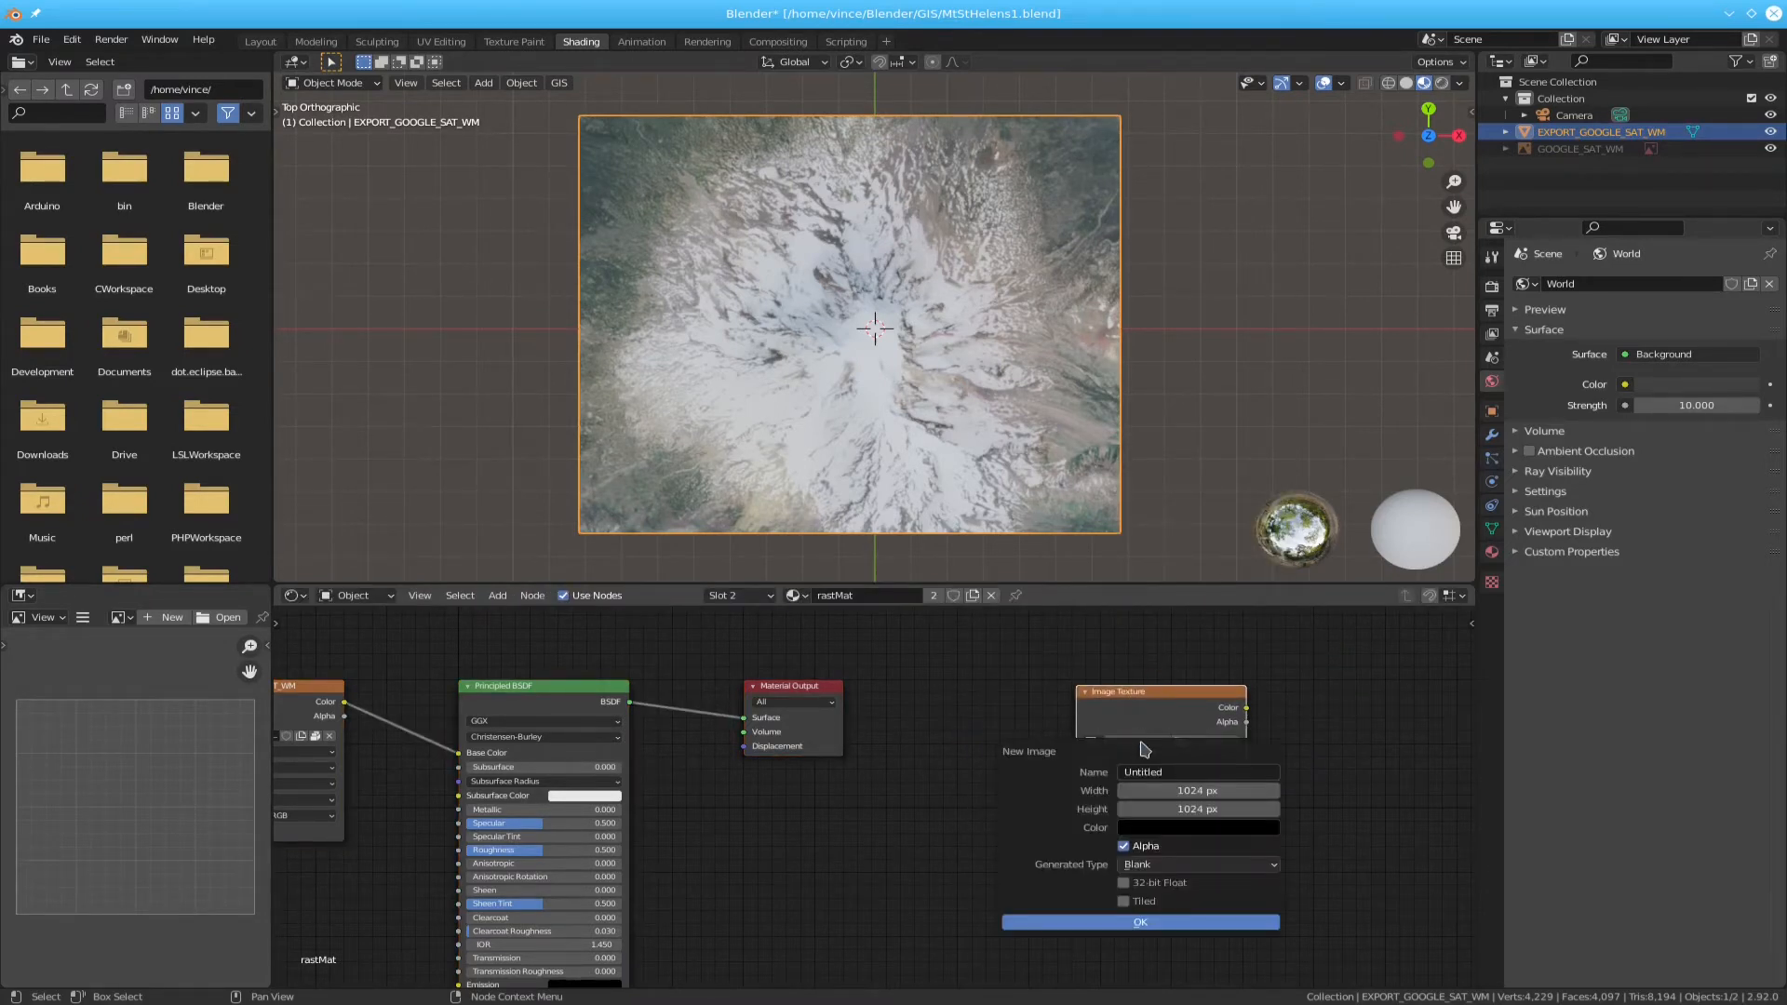
left_click(1179, 773)
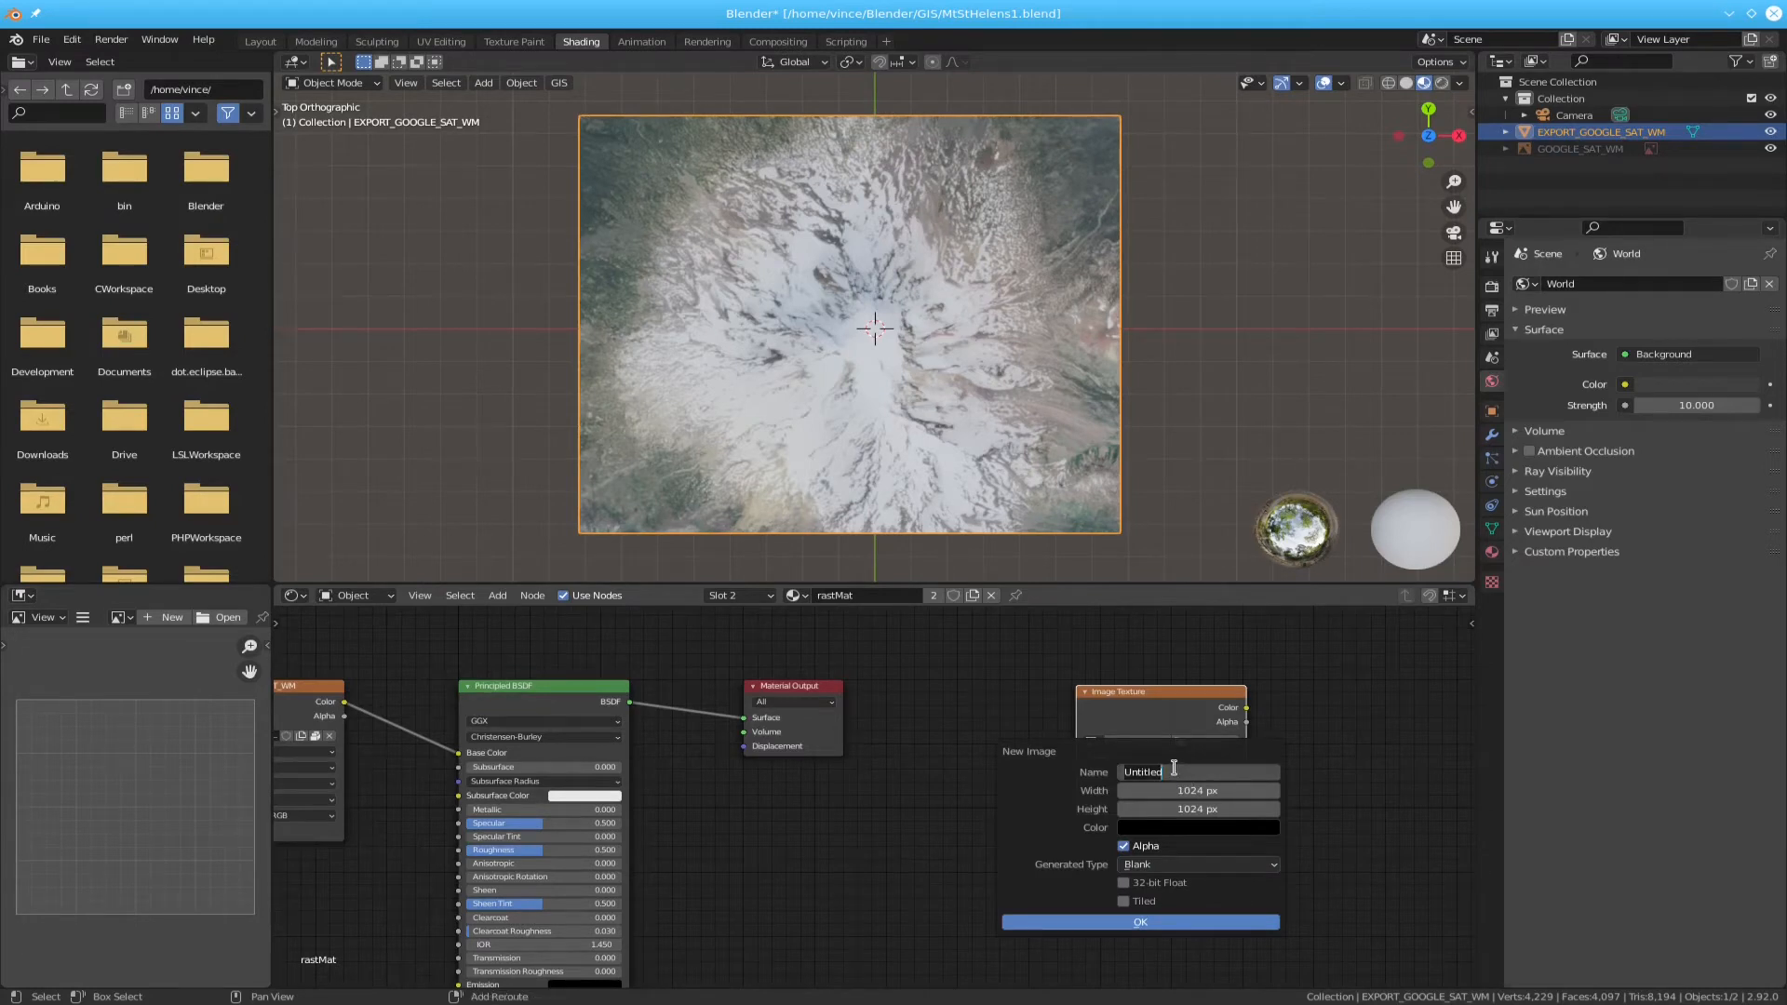
type("MtStHelens")
key("Return")
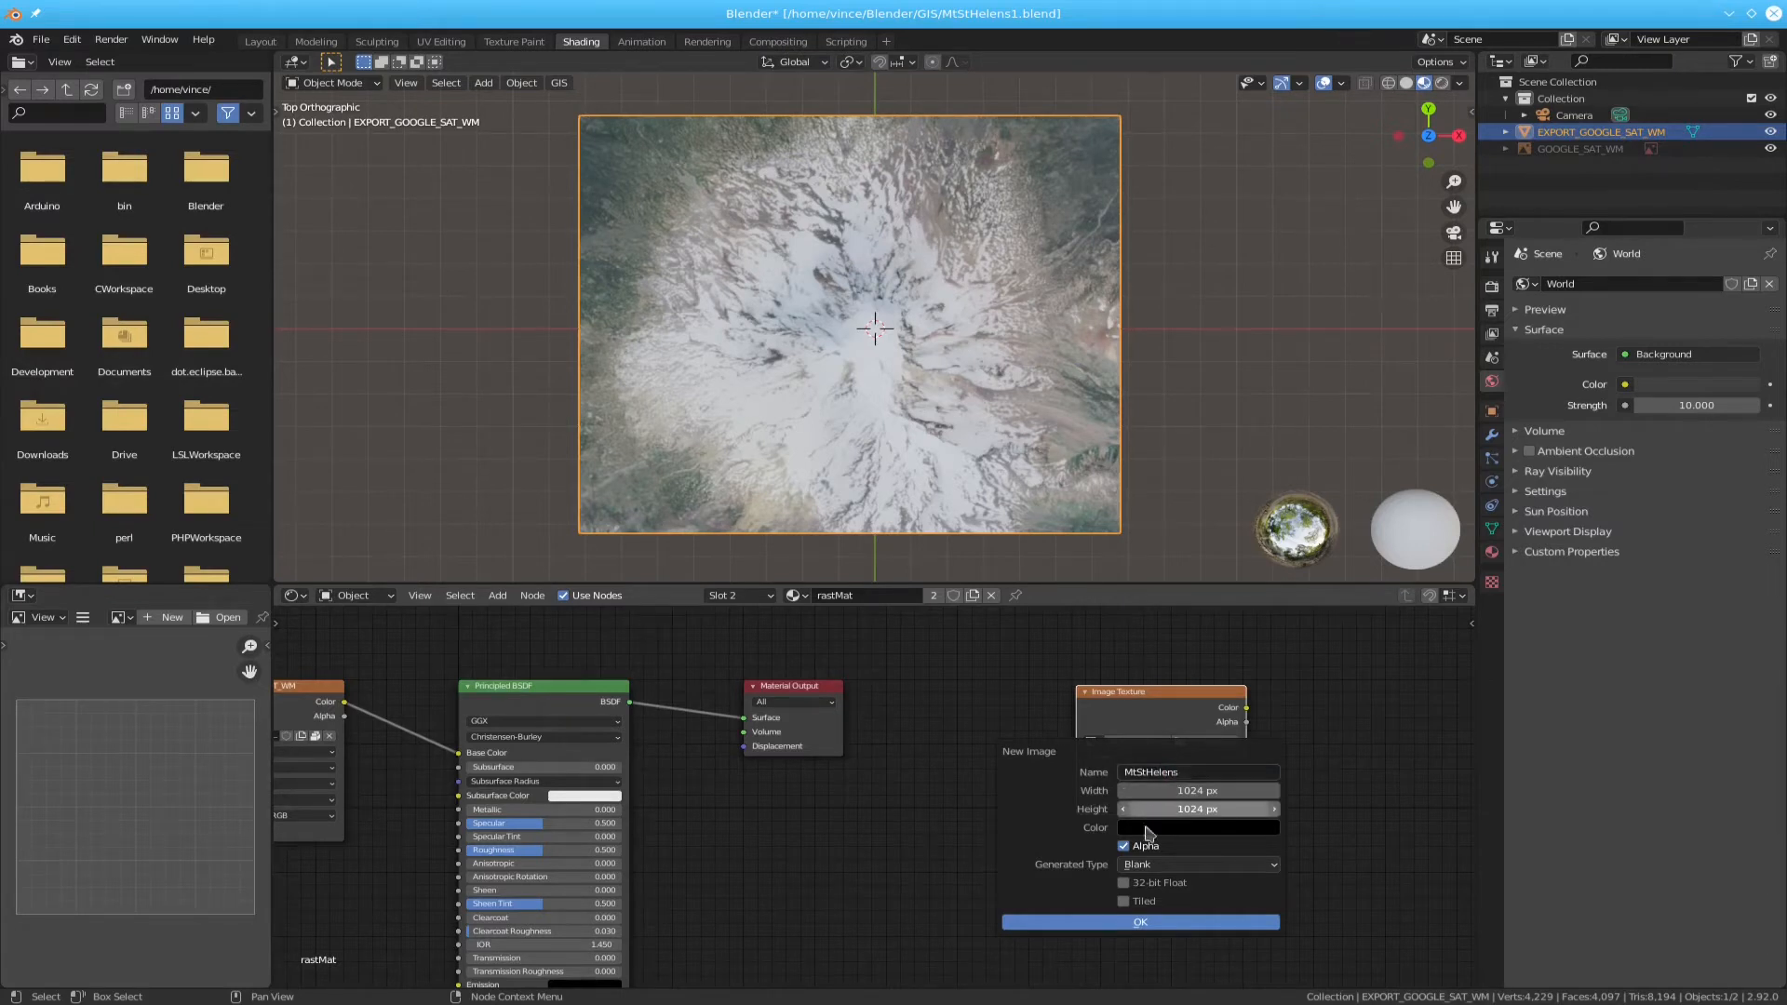
left_click(1124, 846)
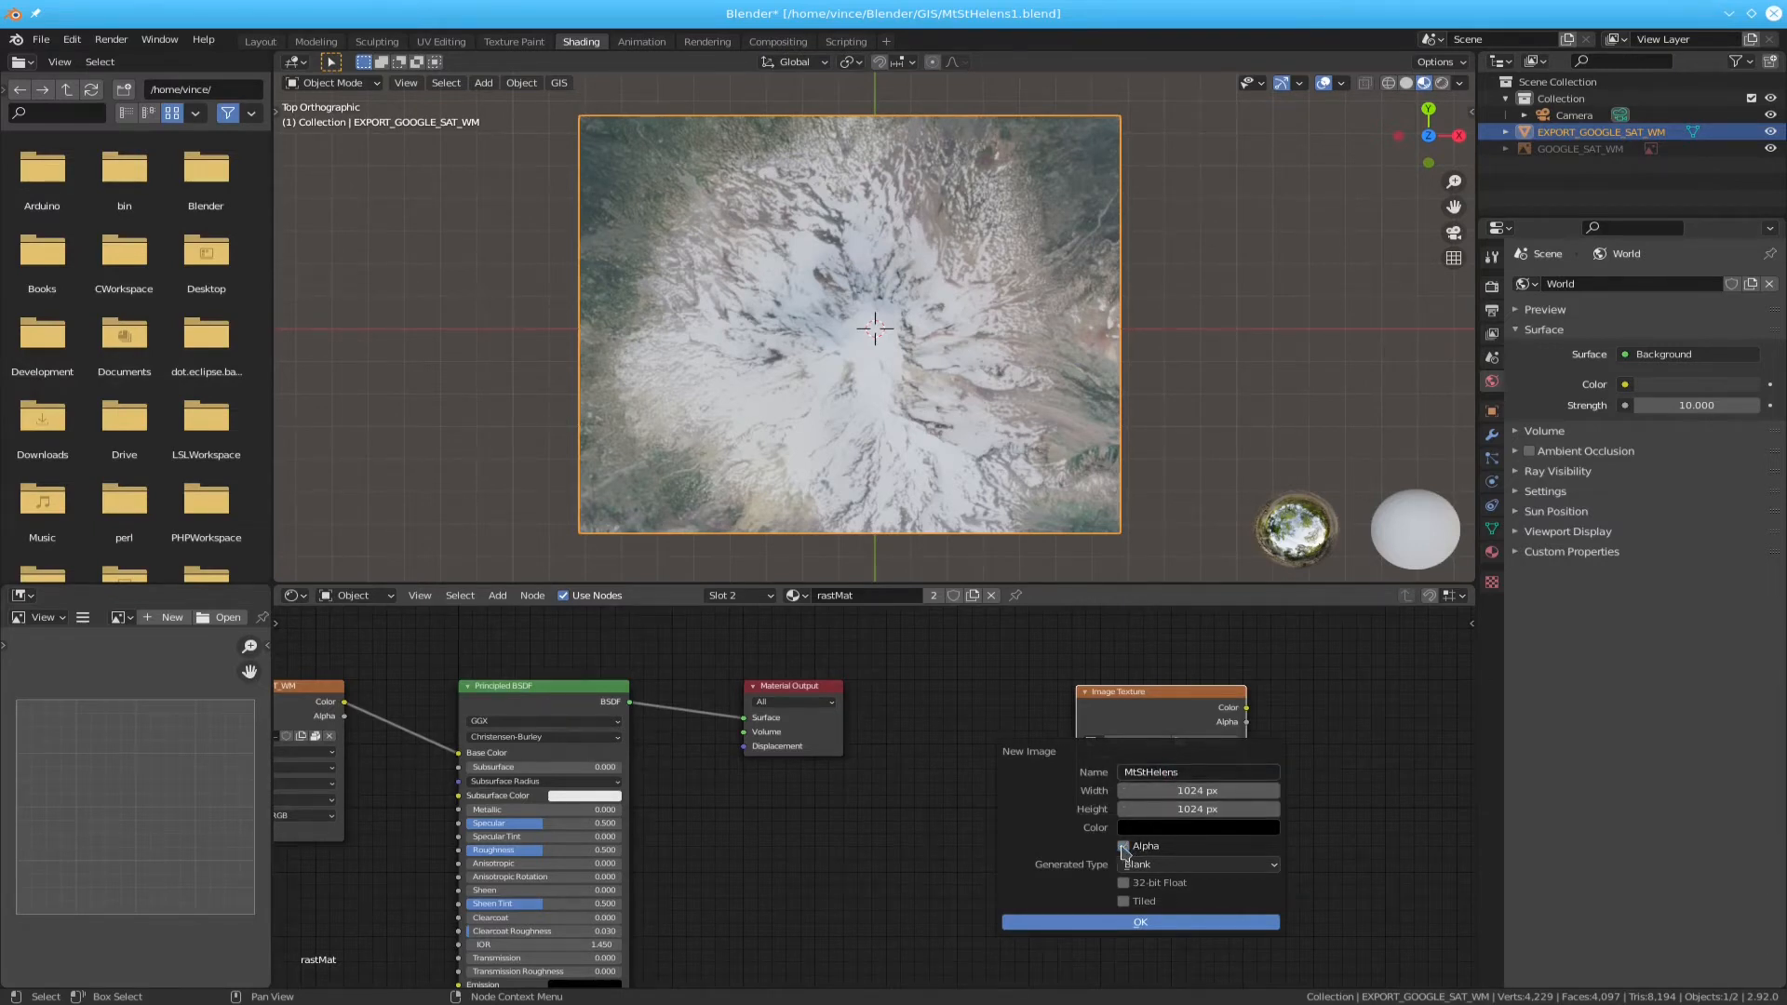
left_click(1147, 923)
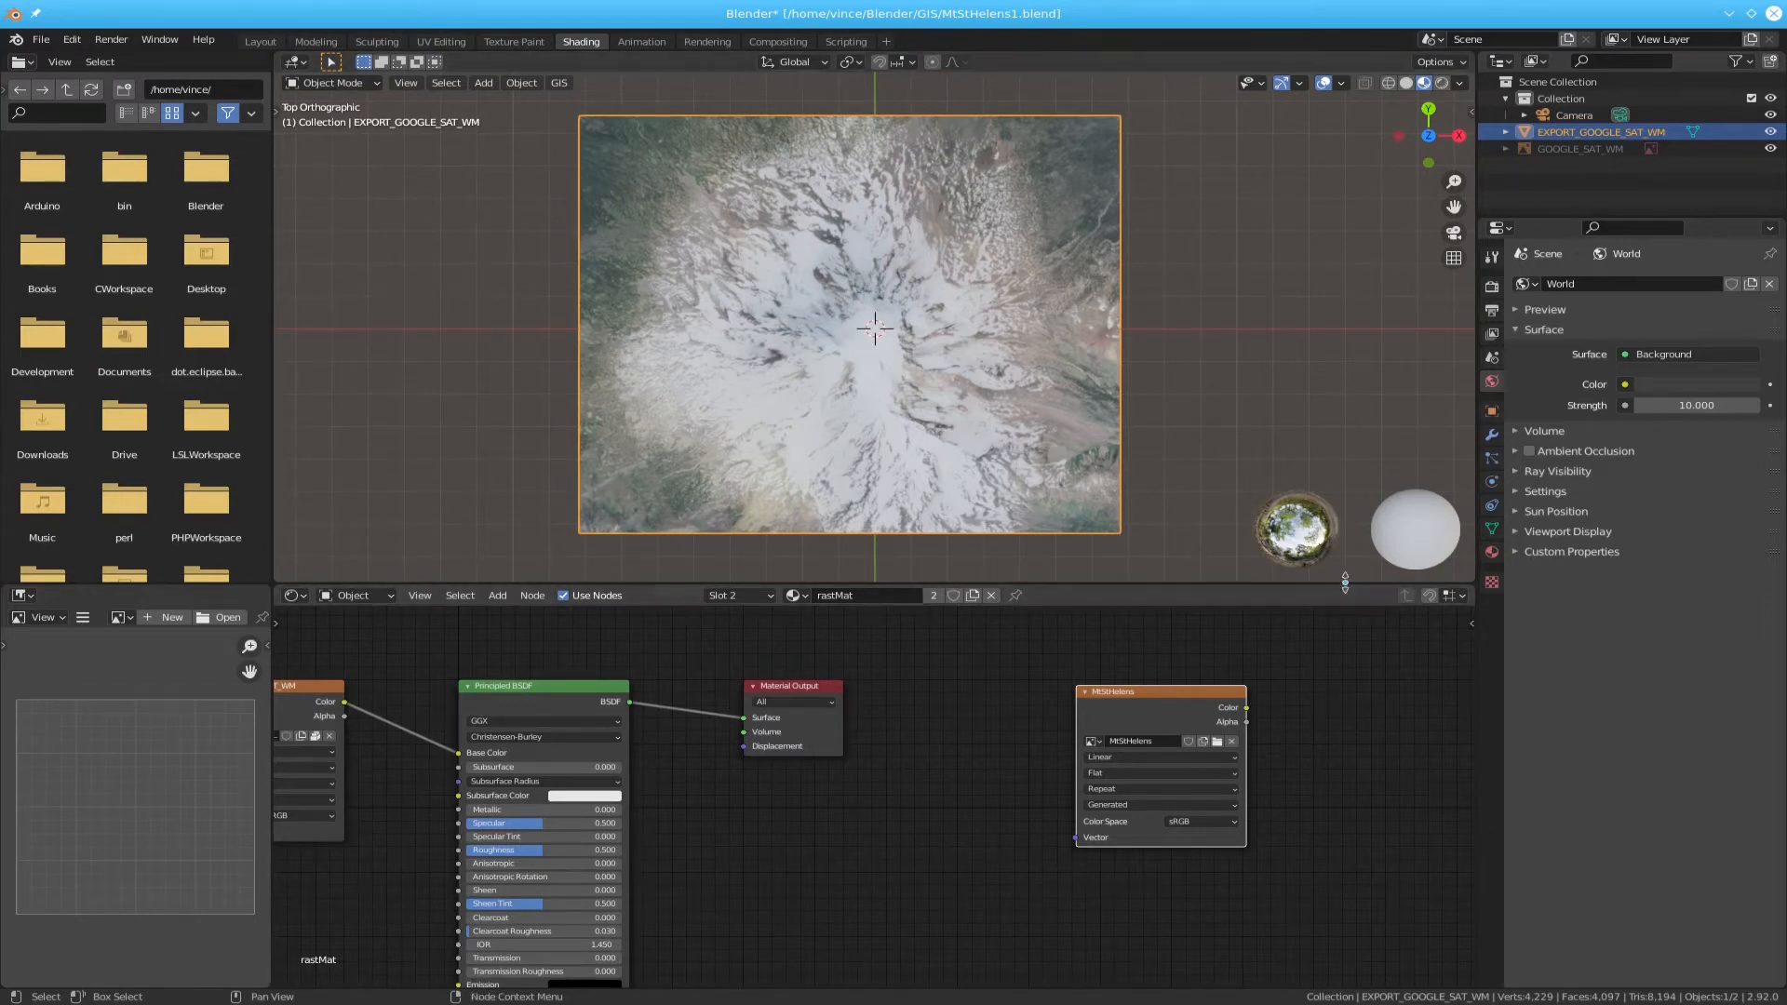
- Bake the terrain's Combined lighting and color into the MtStHelens image with Cycles, keeping the default influence options
left_click(1491, 295)
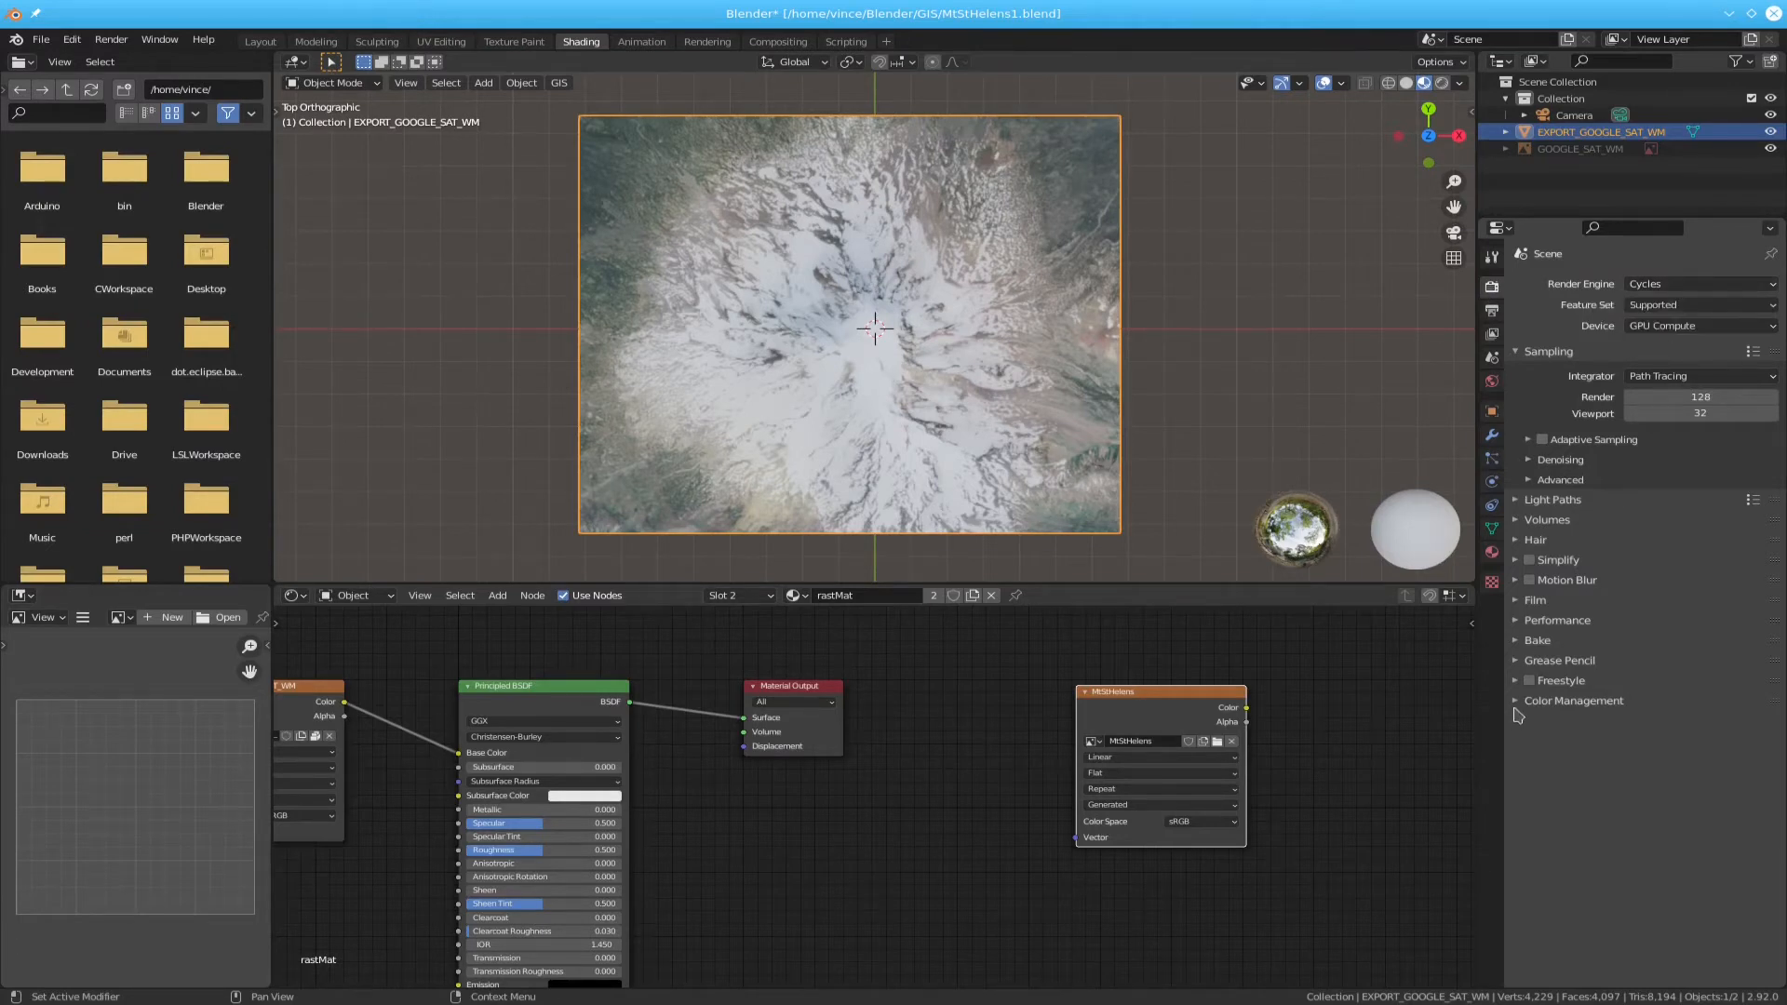
left_click(1520, 642)
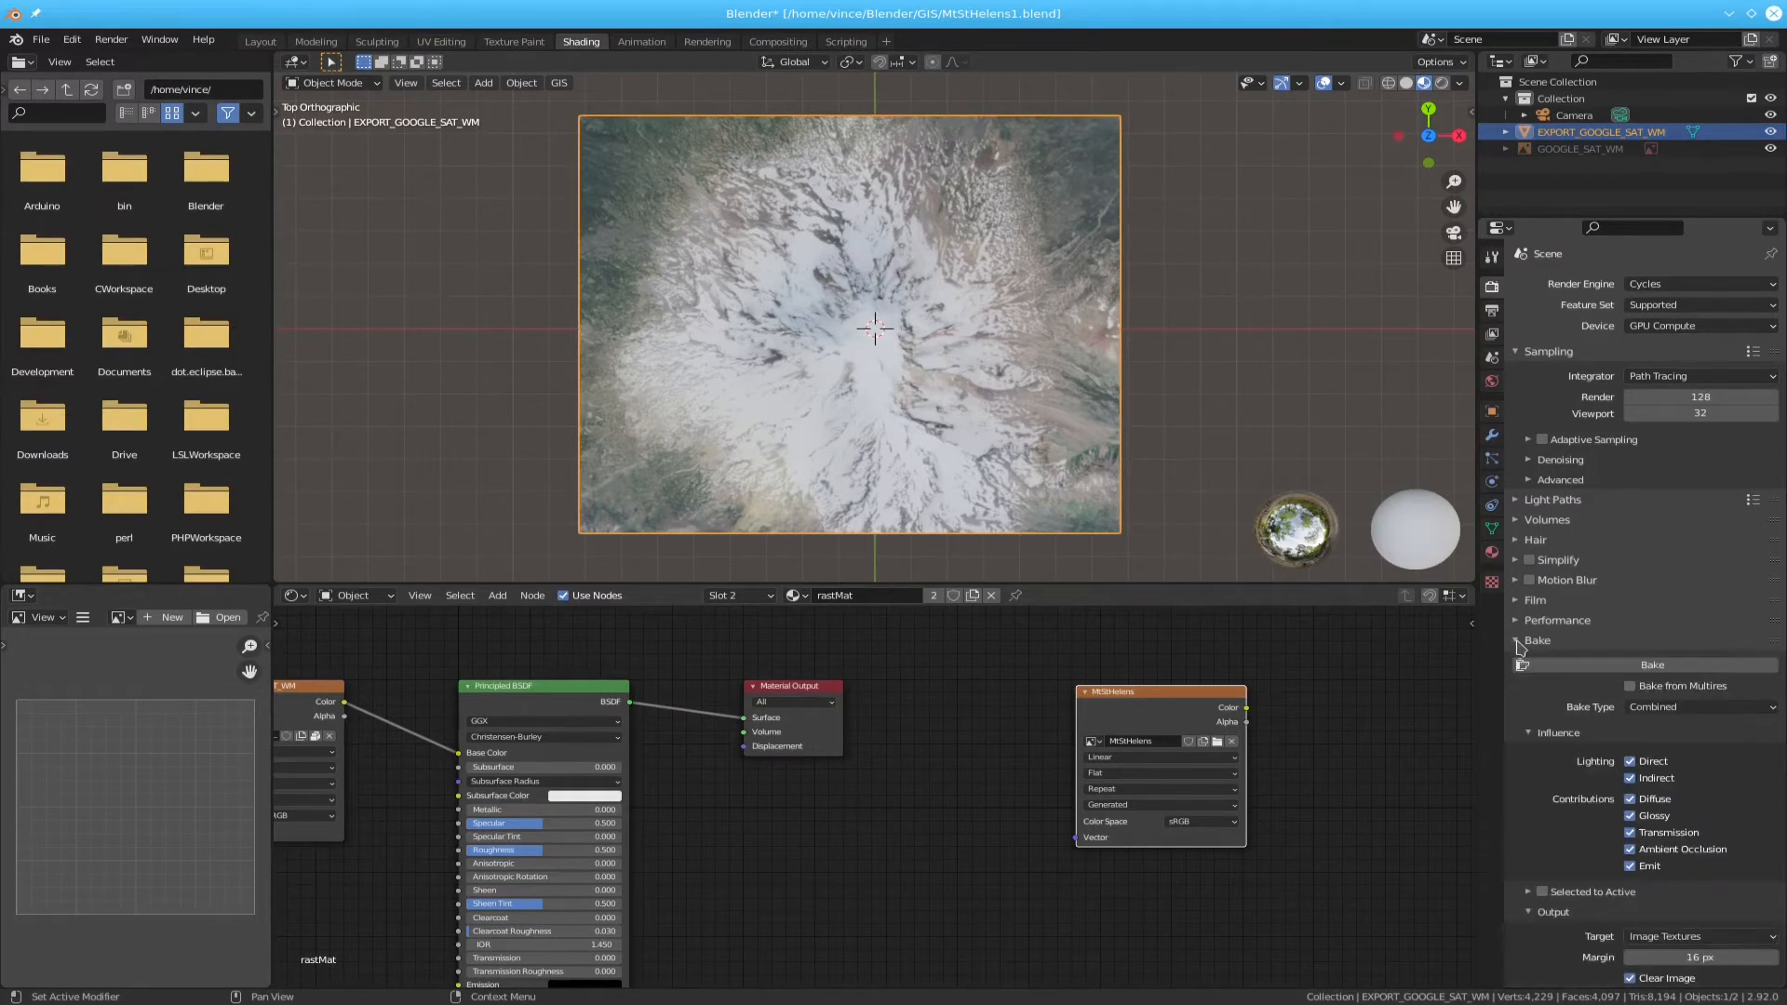
left_click(1677, 668)
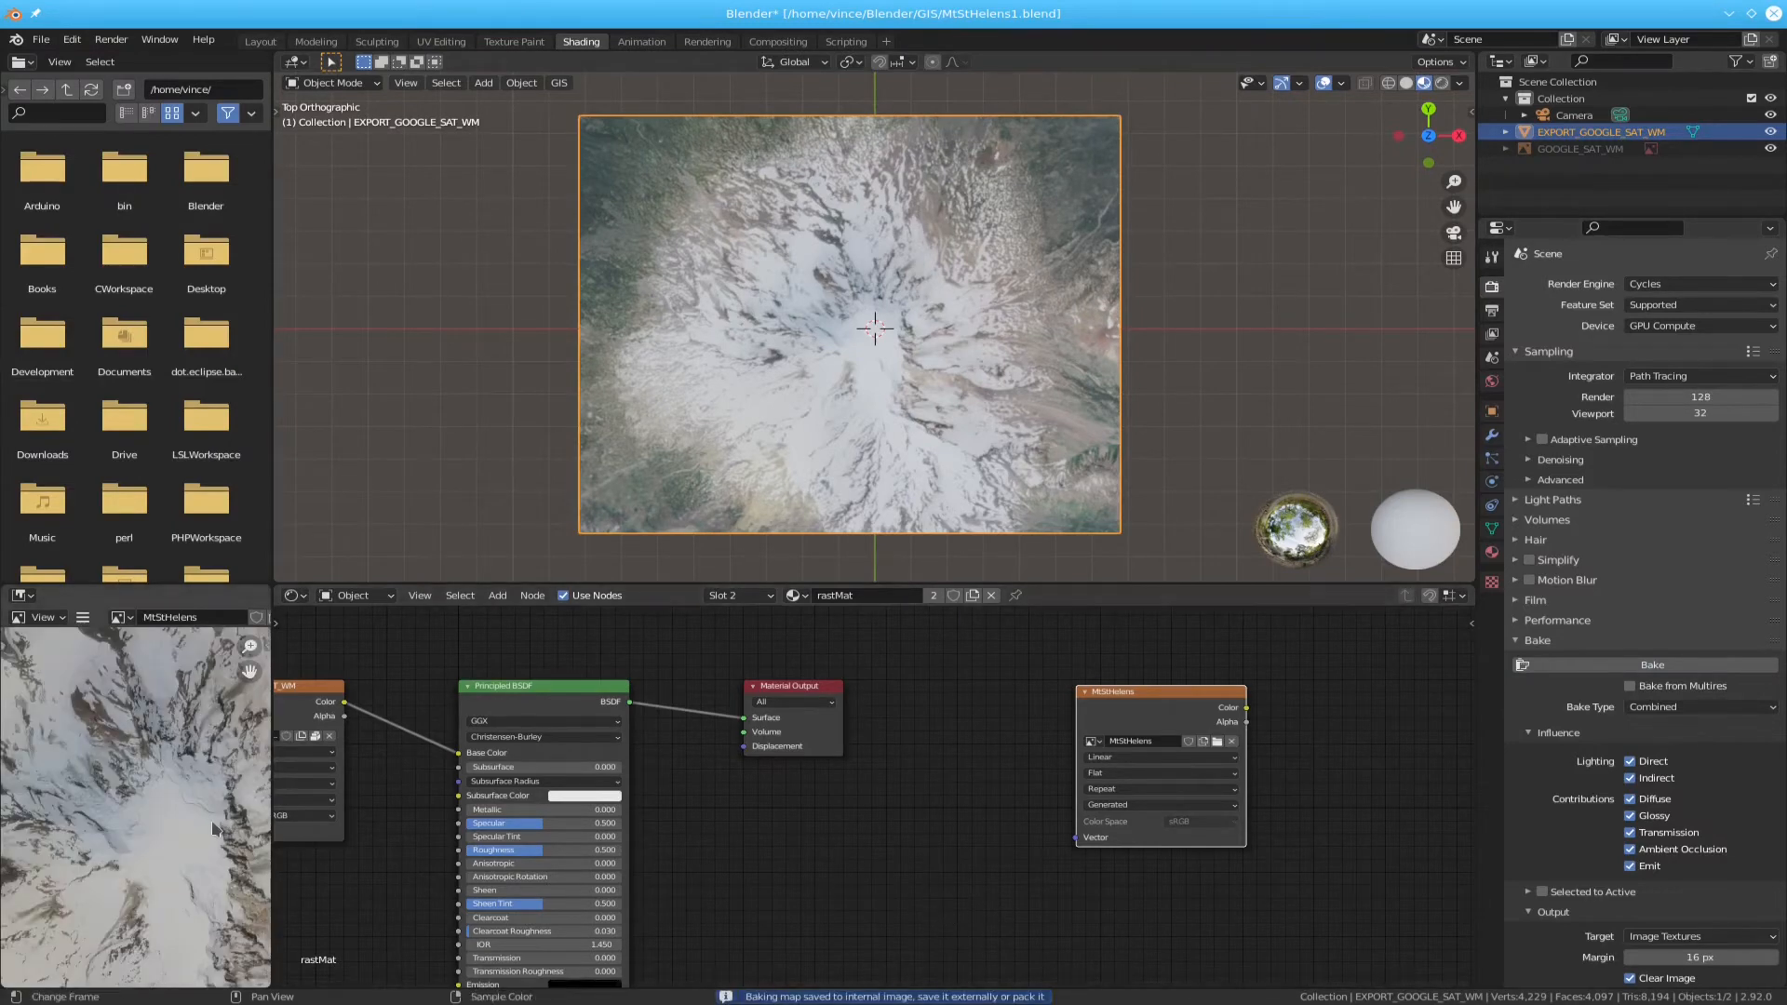
- Save the baked image as MtStHelens.png in the GIS folder, overwriting the existing file of that name
scroll(193, 807, "down", 4)
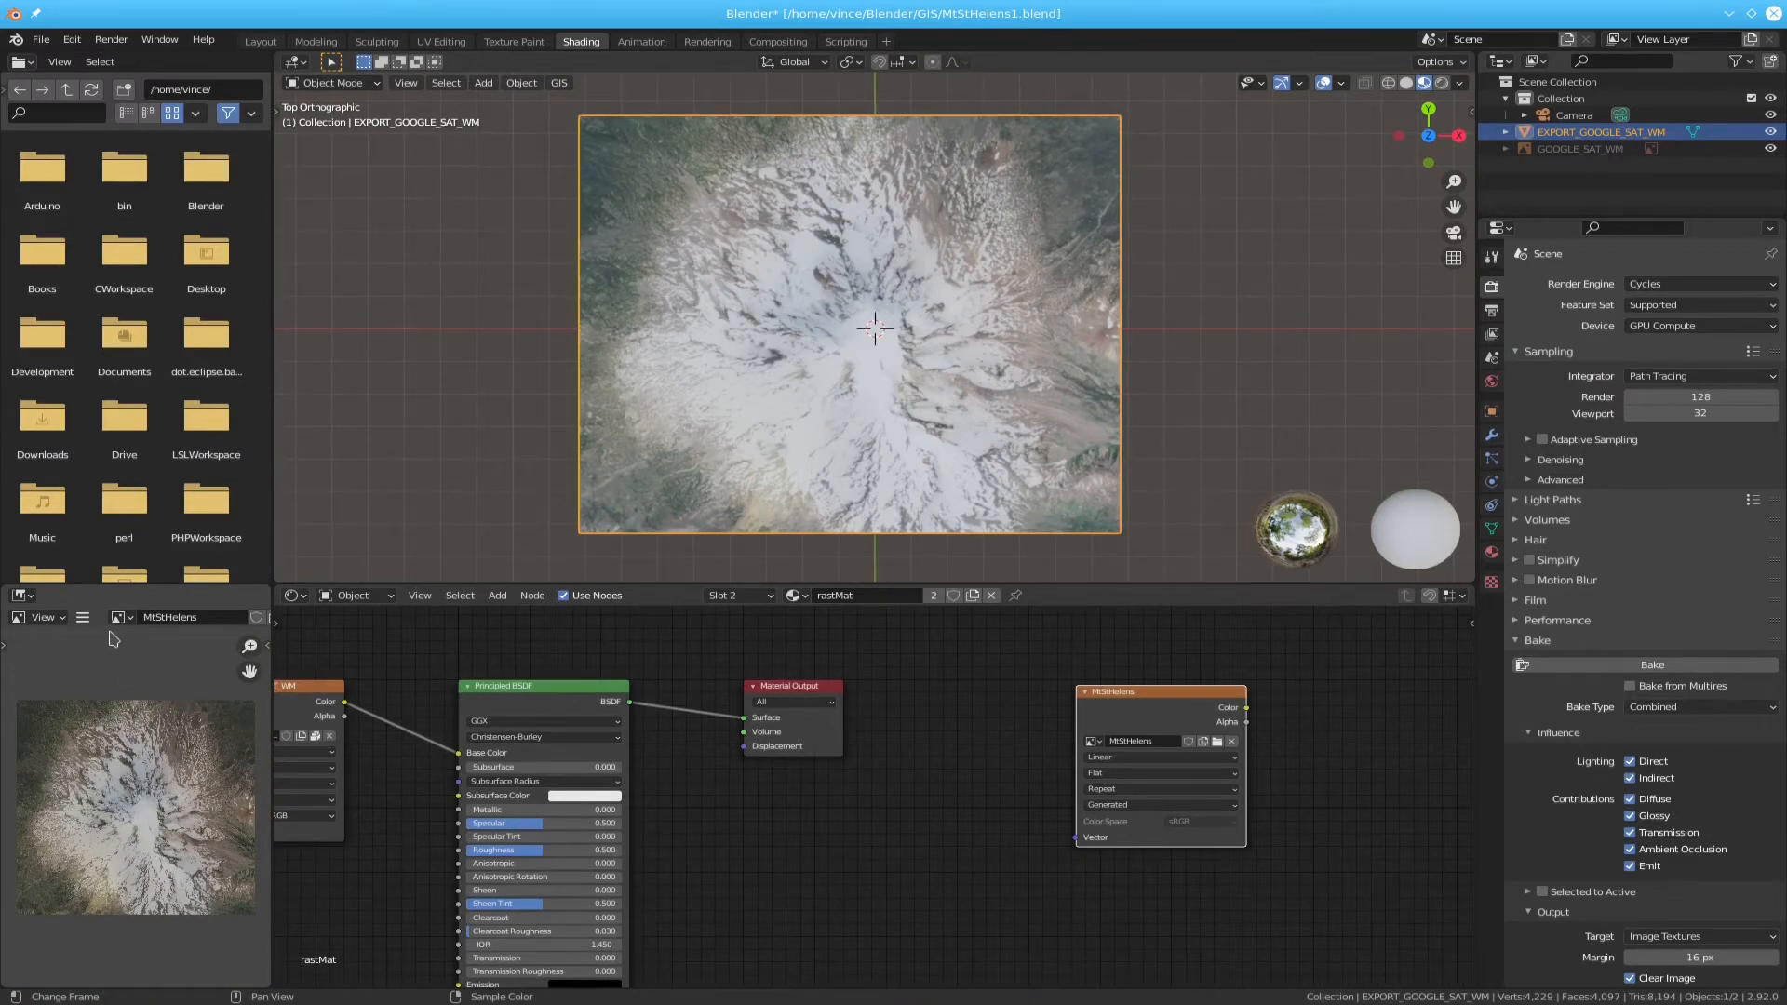
left_click(83, 619)
mouse_move(107, 656)
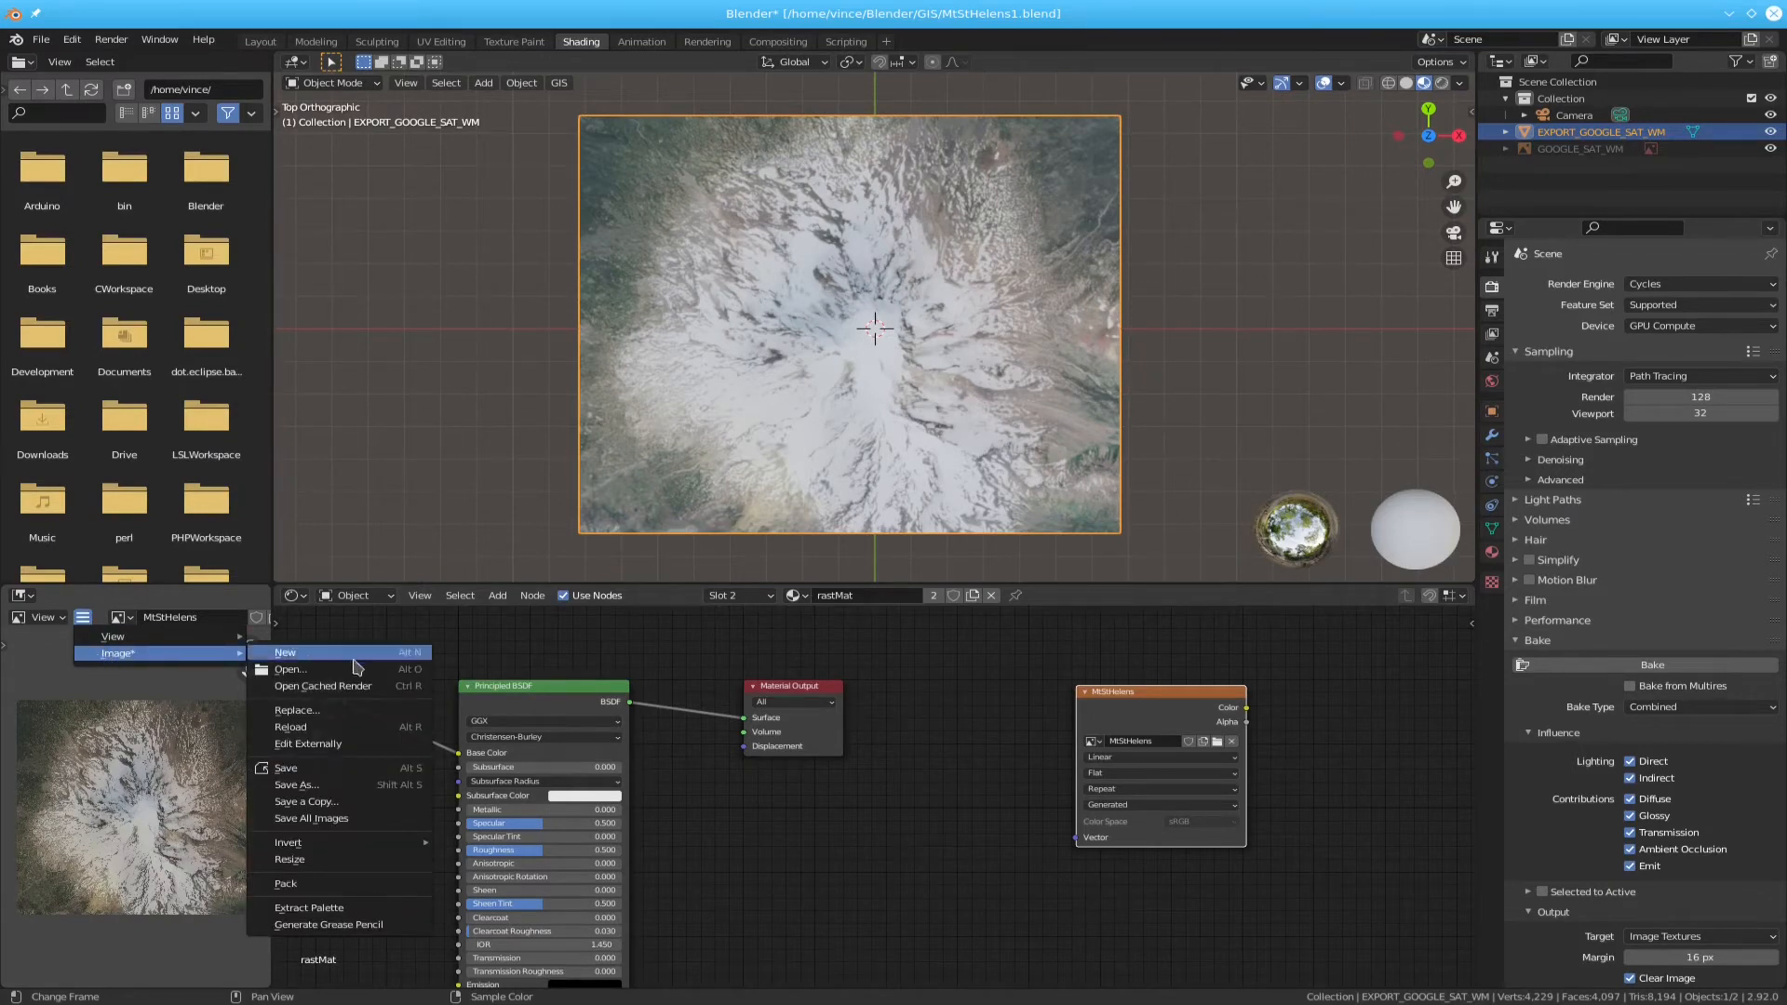
left_click(303, 786)
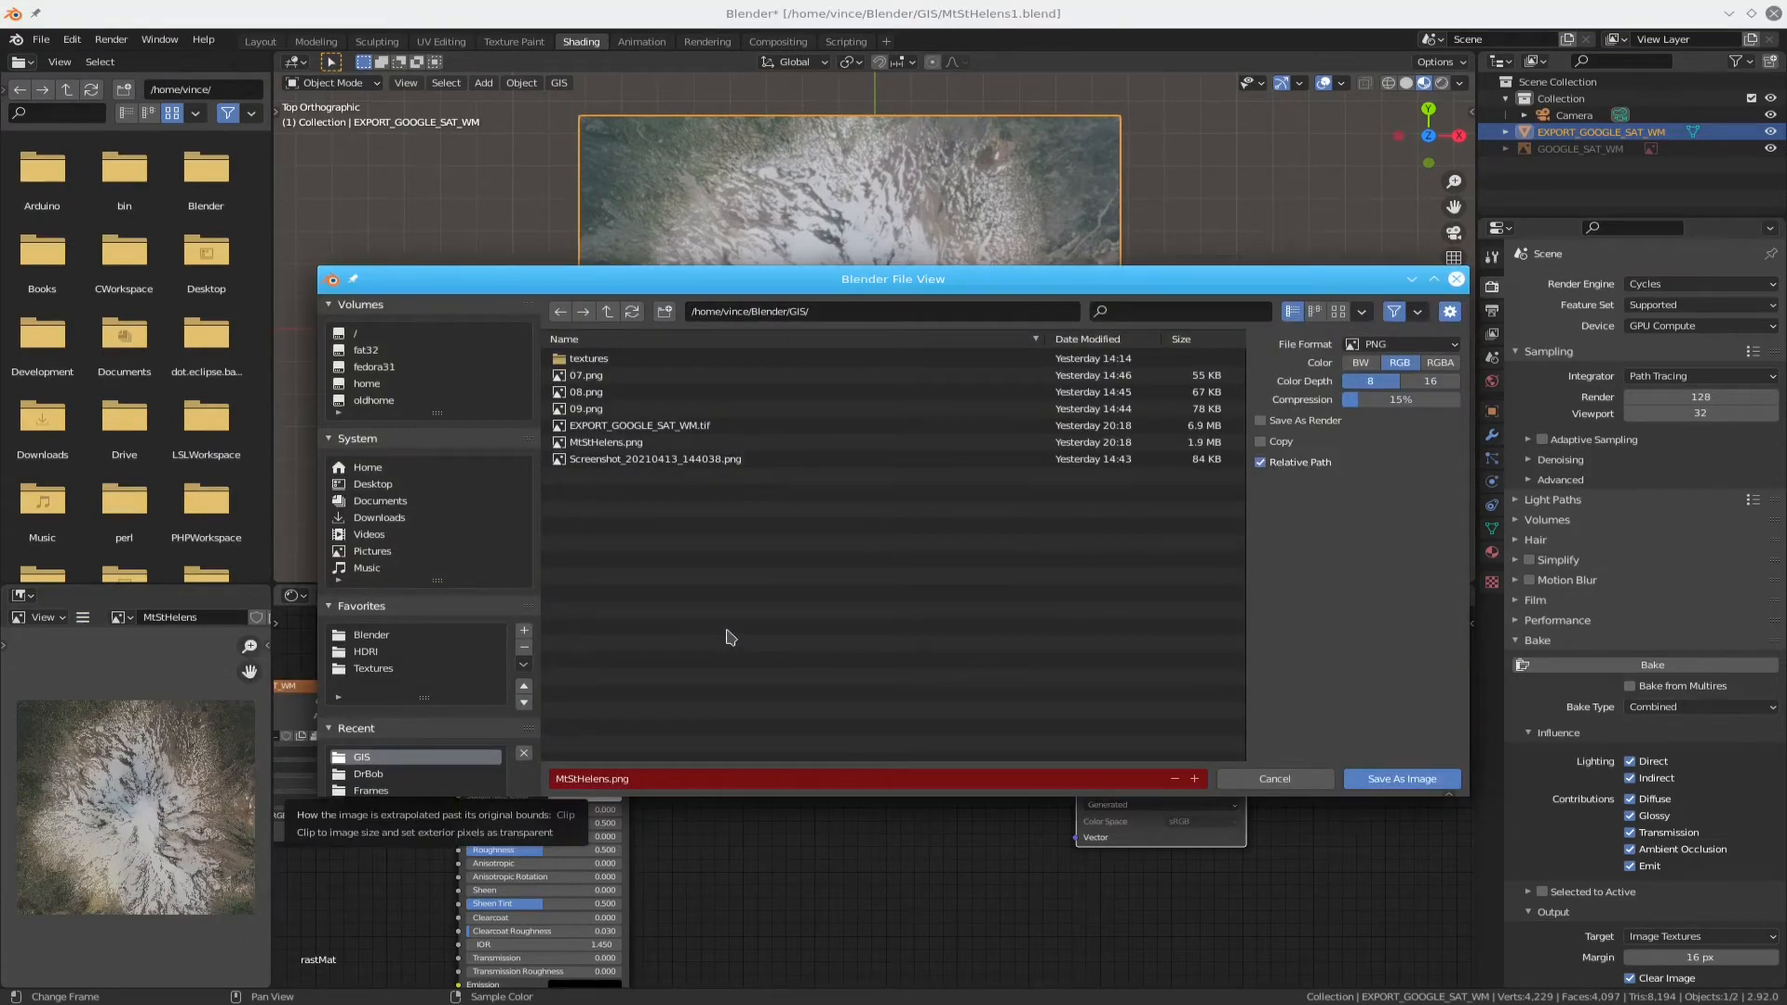
left_click(605, 443)
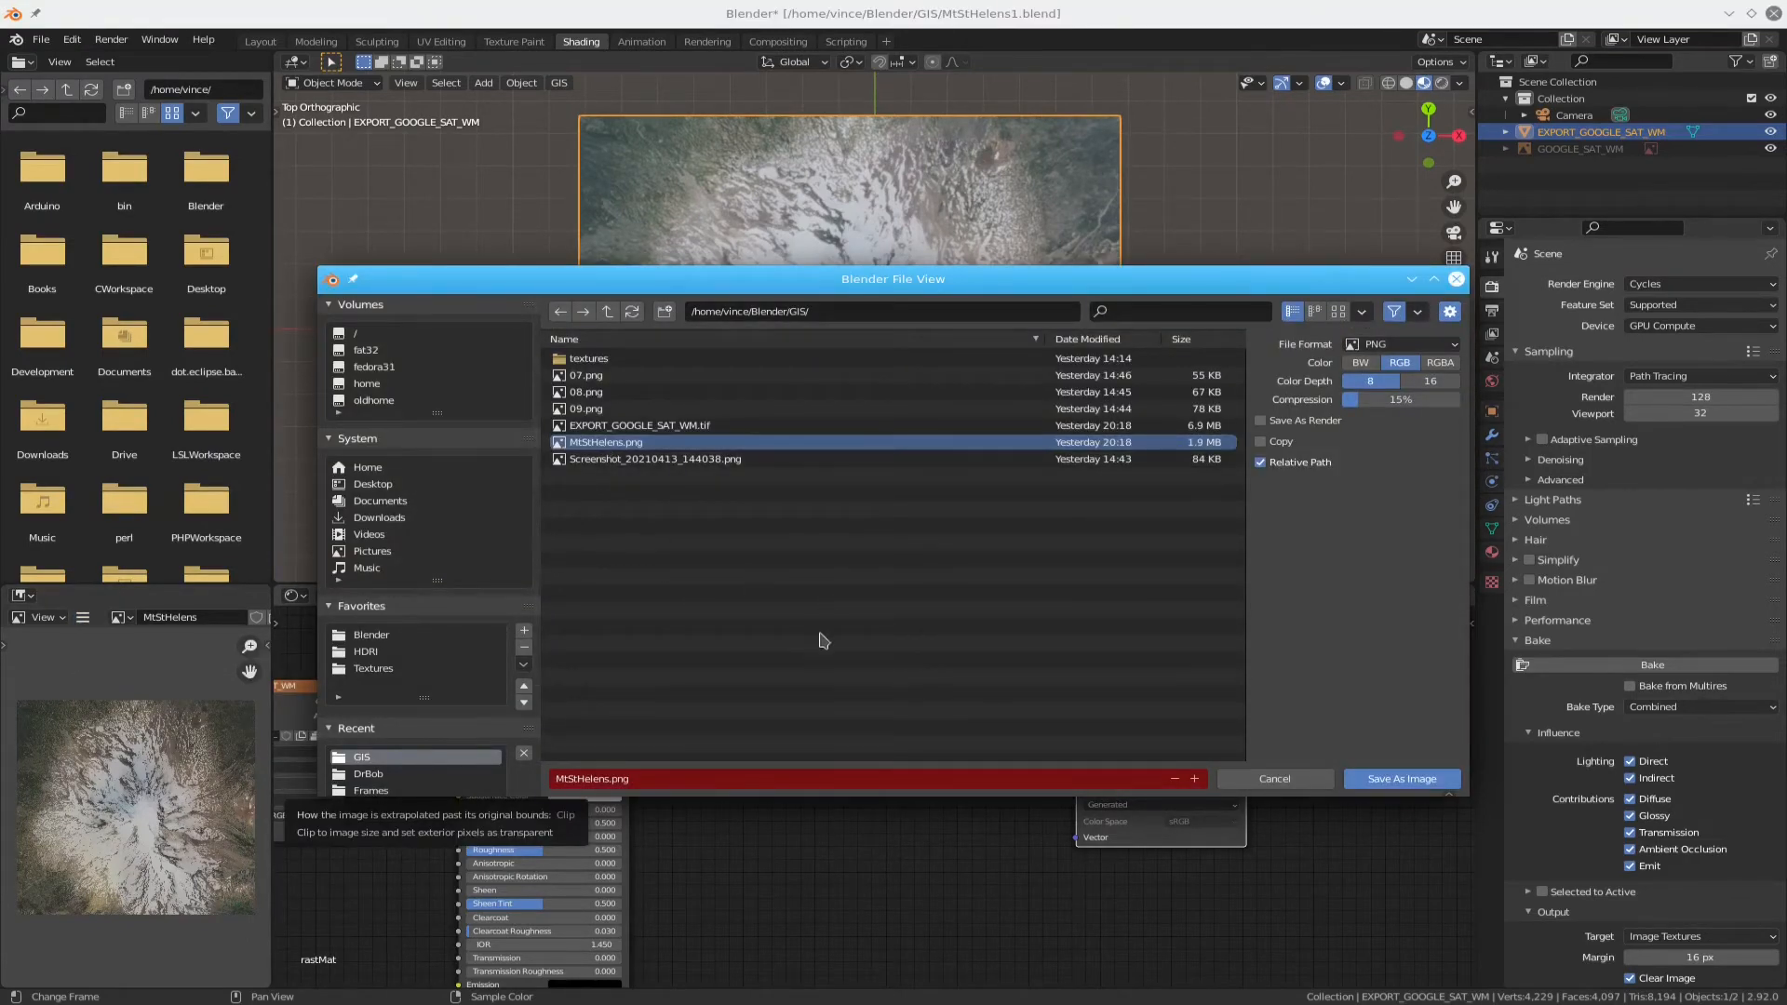
left_click(1387, 782)
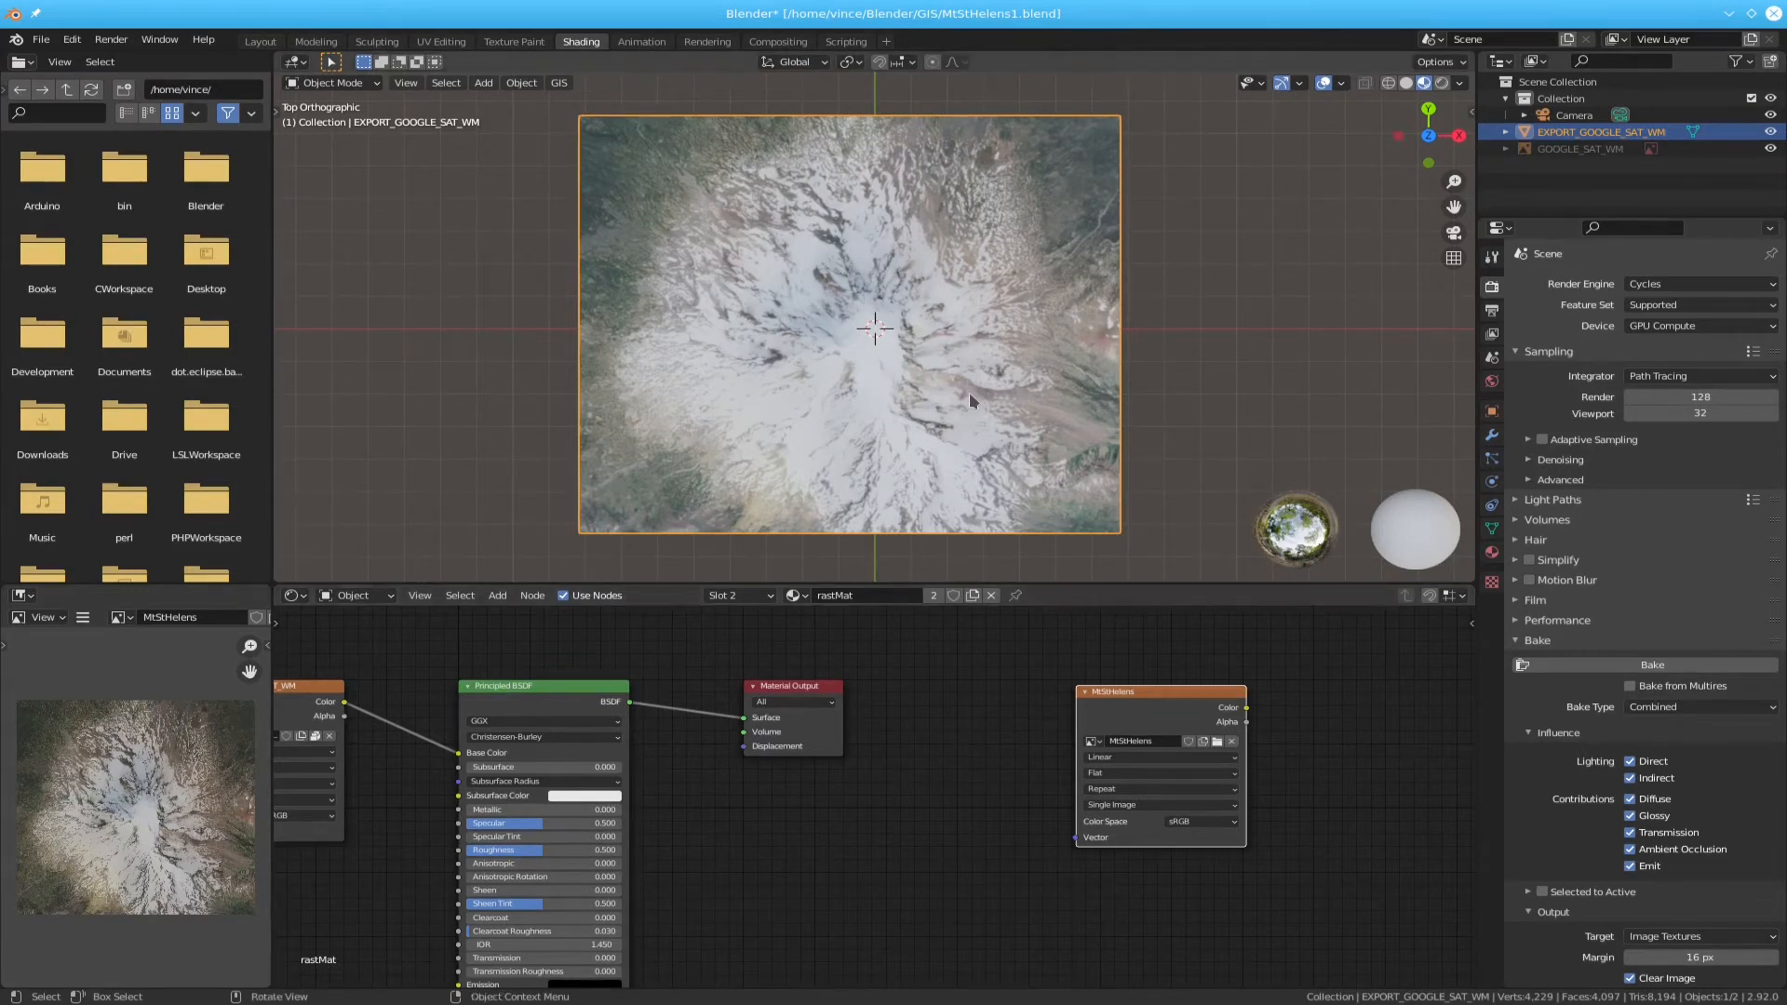
- Save the project in the GIS folder as a new version named MtStHelens2.blend
mouse_move(933, 426)
middle_mouse_down()
mouse_move(909, 417)
mouse_move(916, 338)
mouse_move(918, 445)
middle_mouse_up()
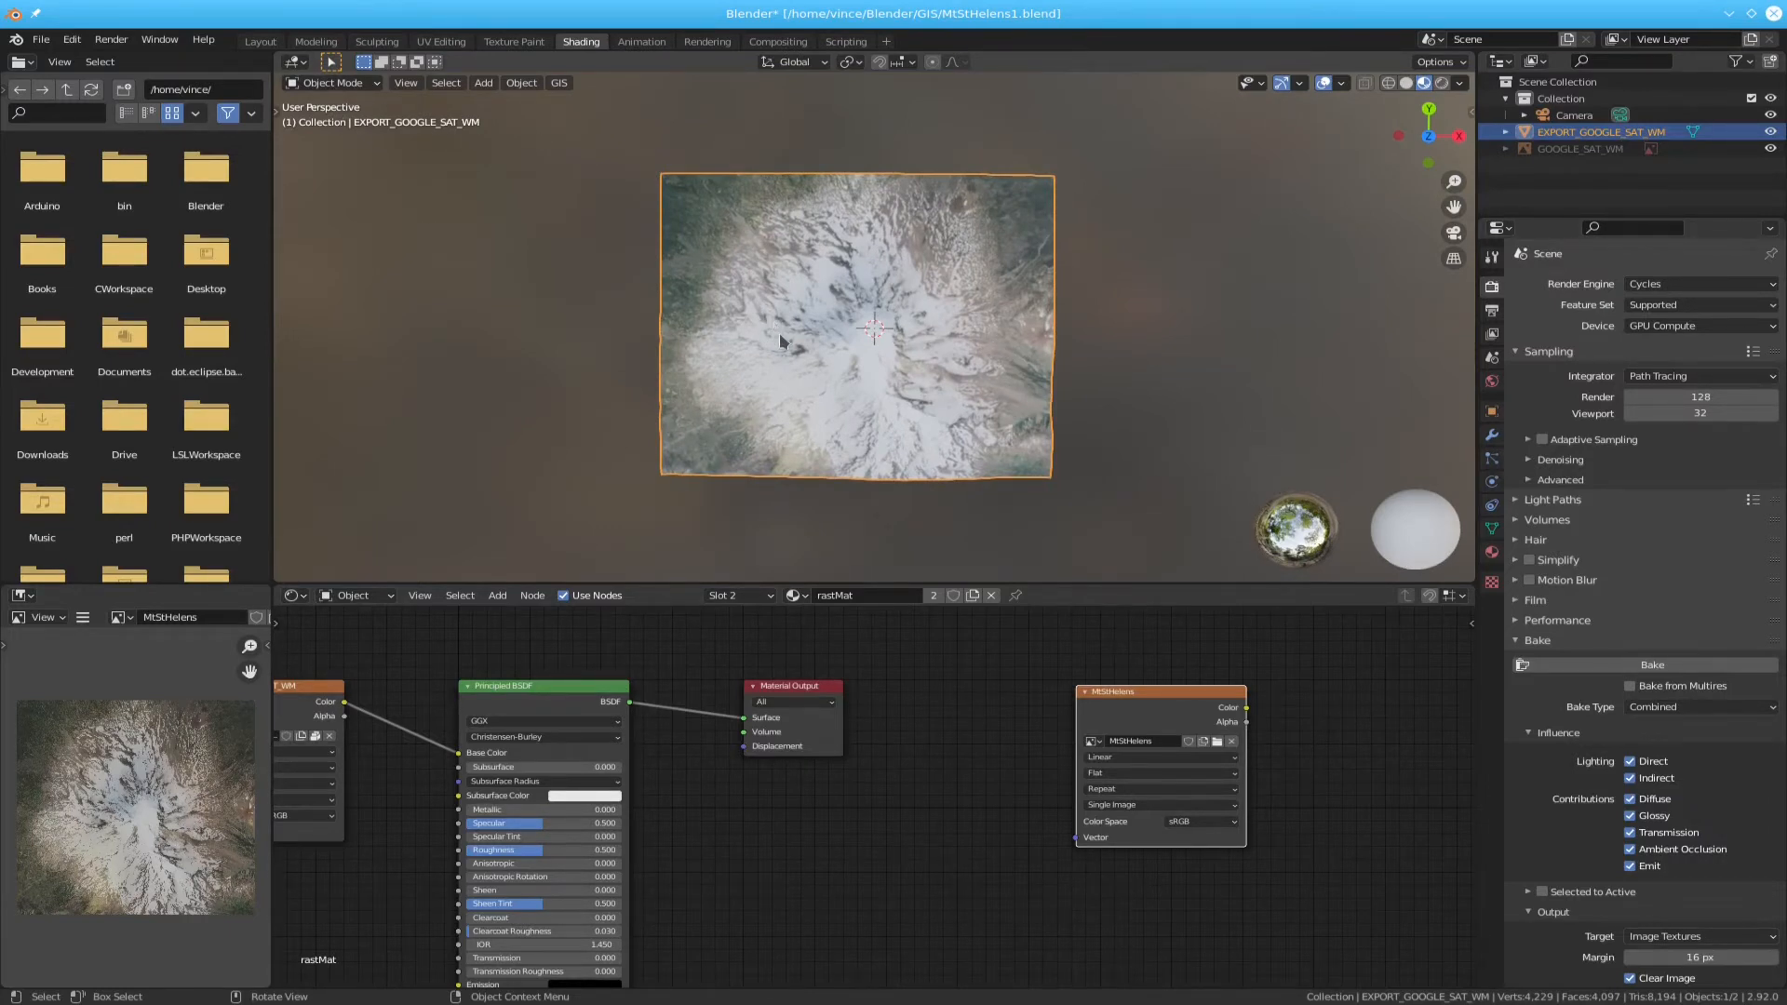
key("ctrl+shift+s")
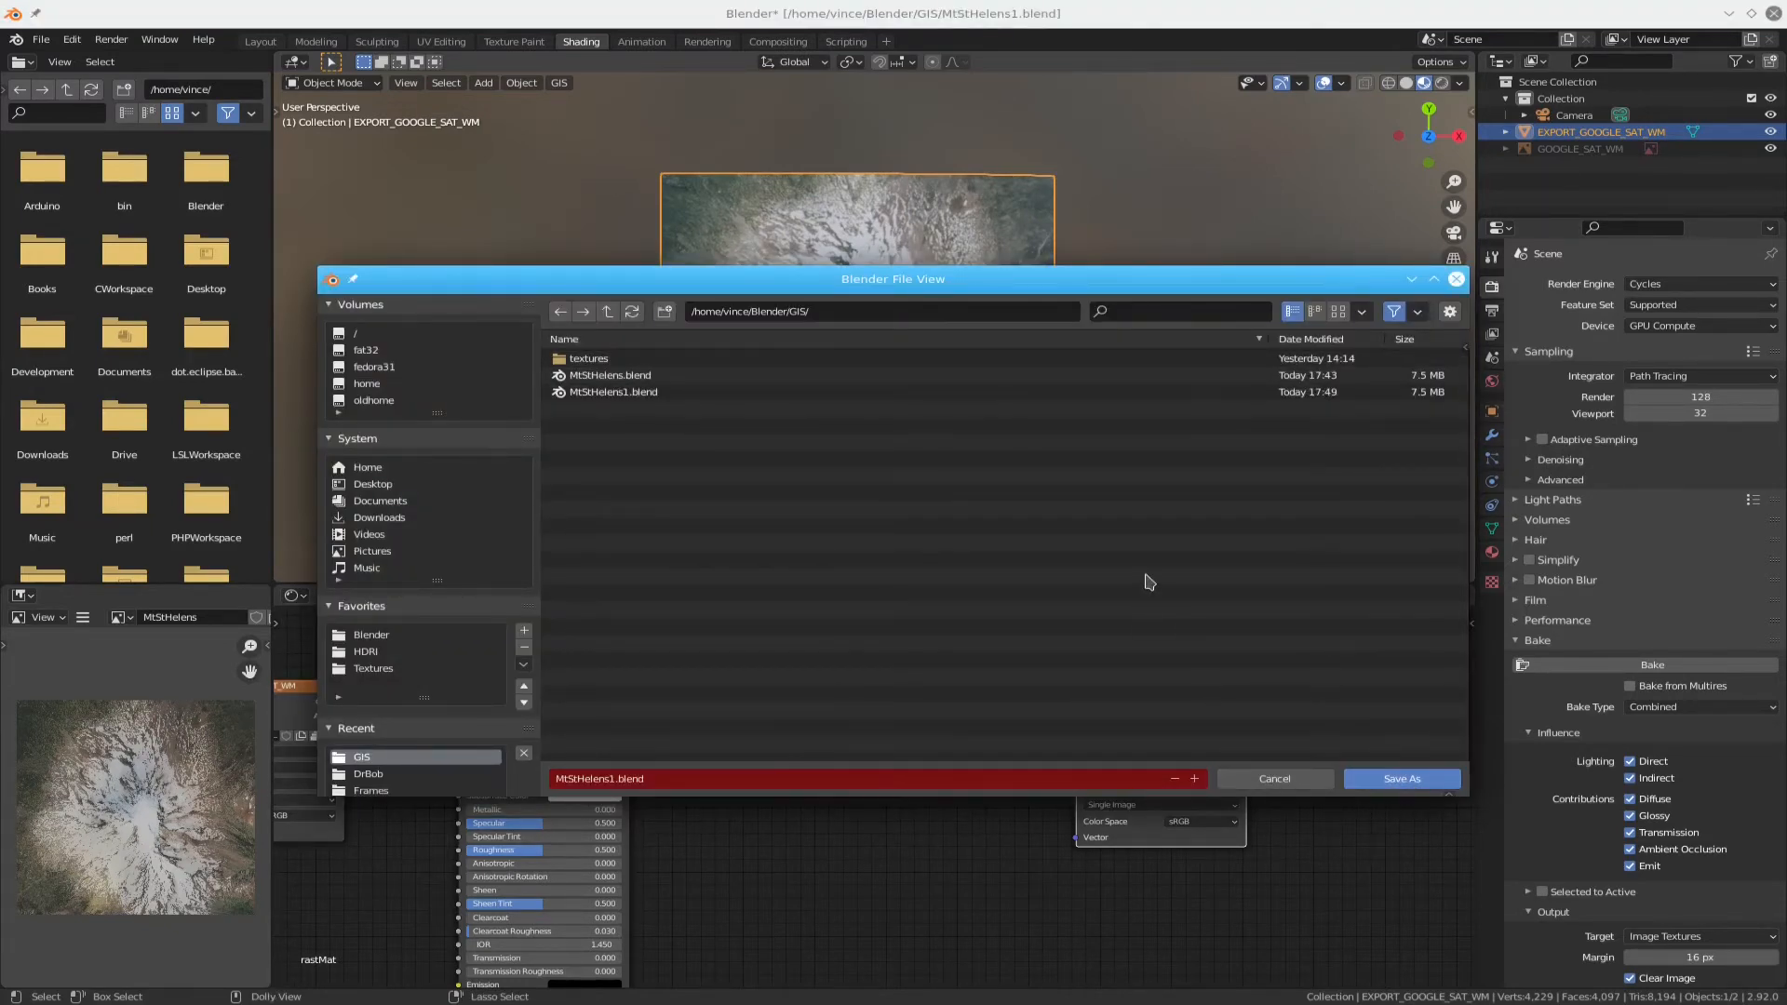
key("Return")
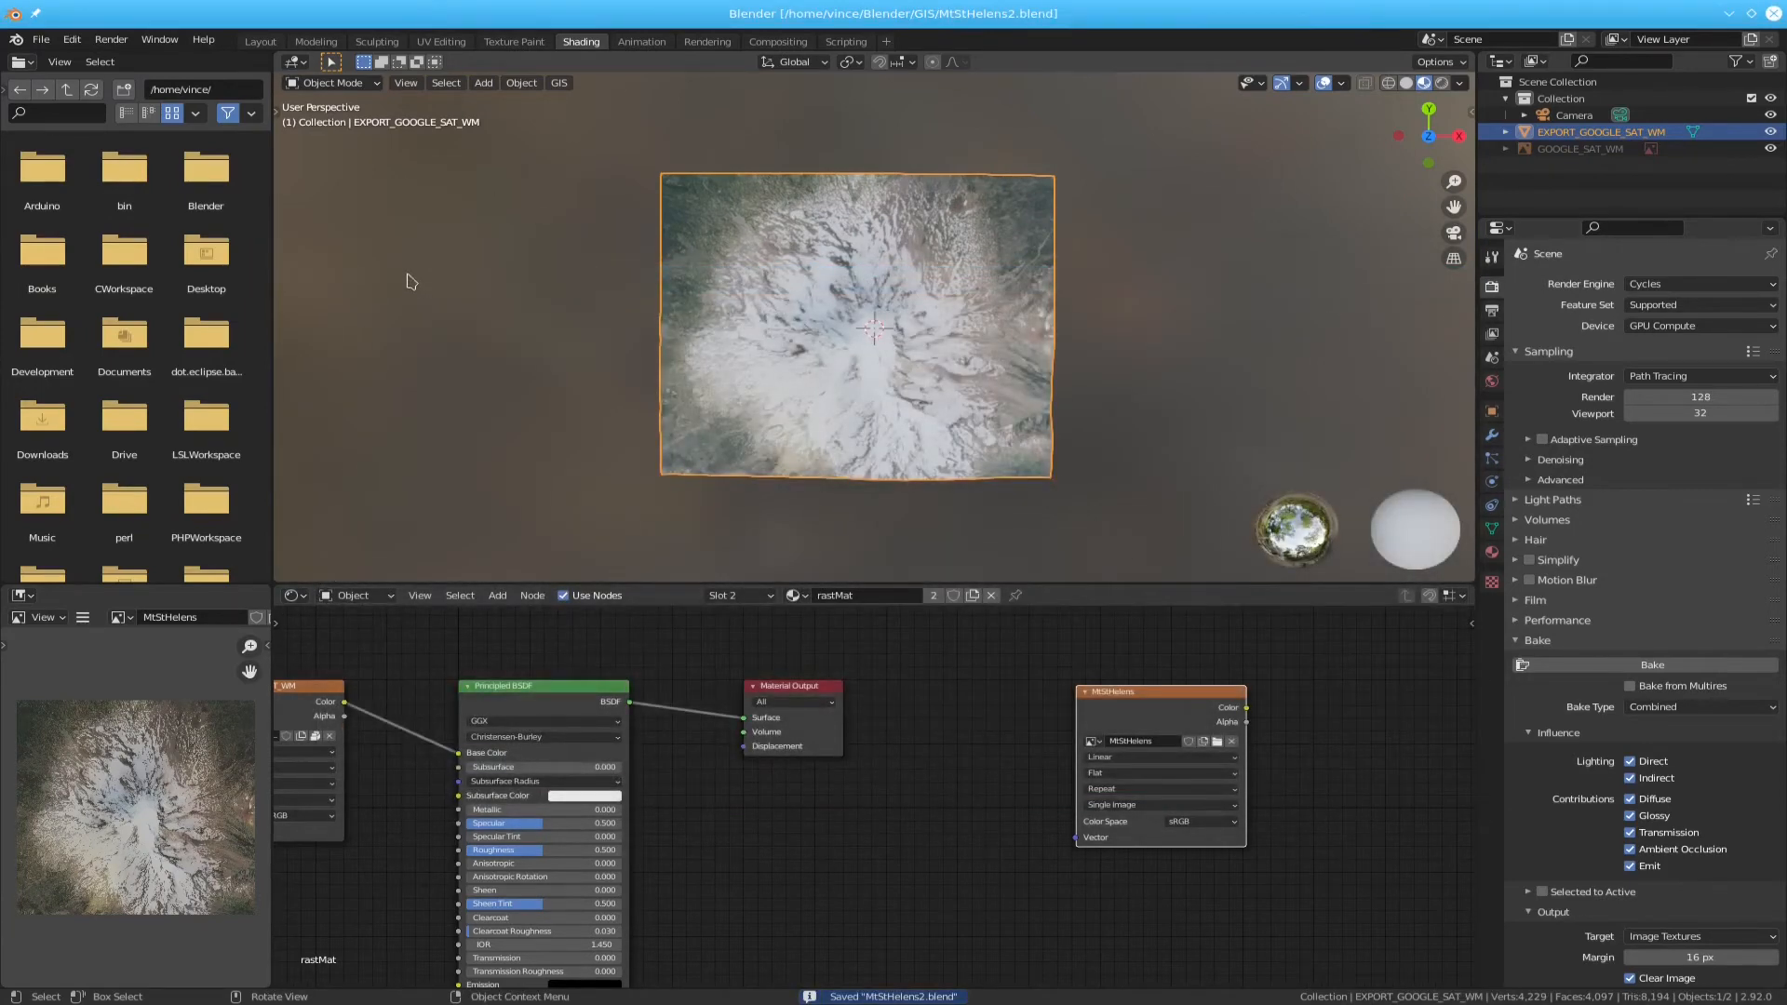
- Export the terrain to COLLADA as MtStHelens2.dae, using the operator preset that enables Selection Only and Only Selected Map
left_click(42, 40)
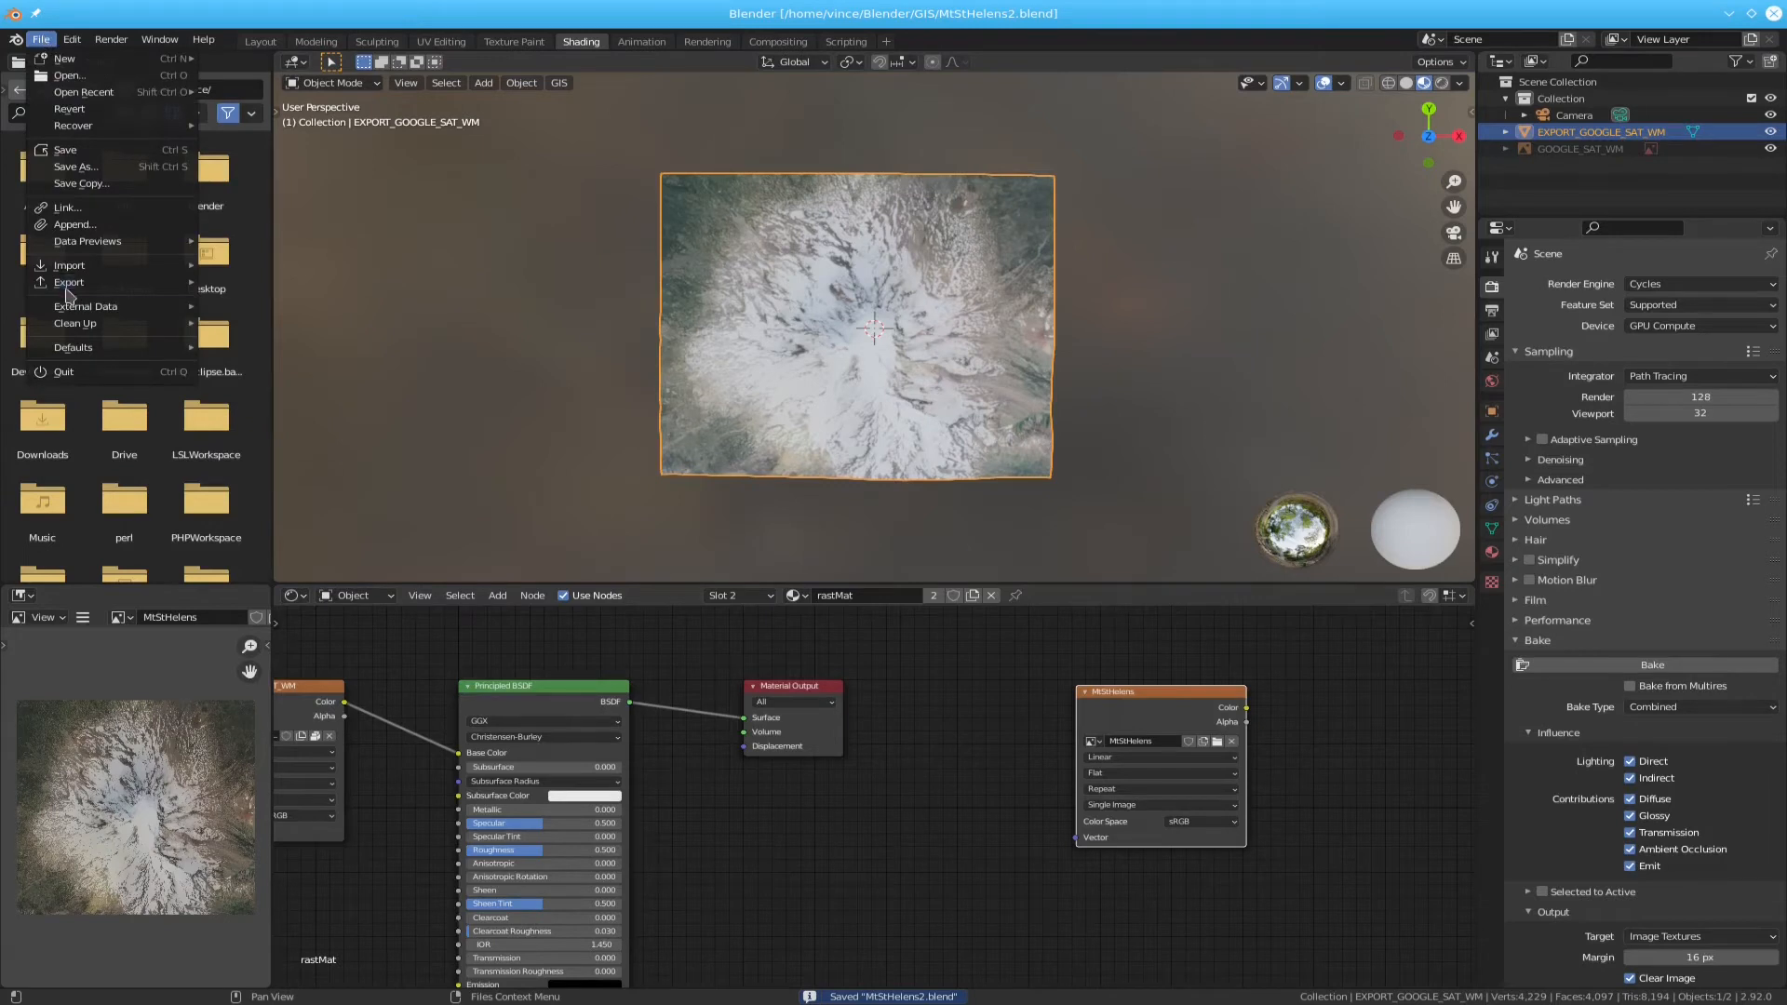
mouse_move(66, 289)
left_click(279, 282)
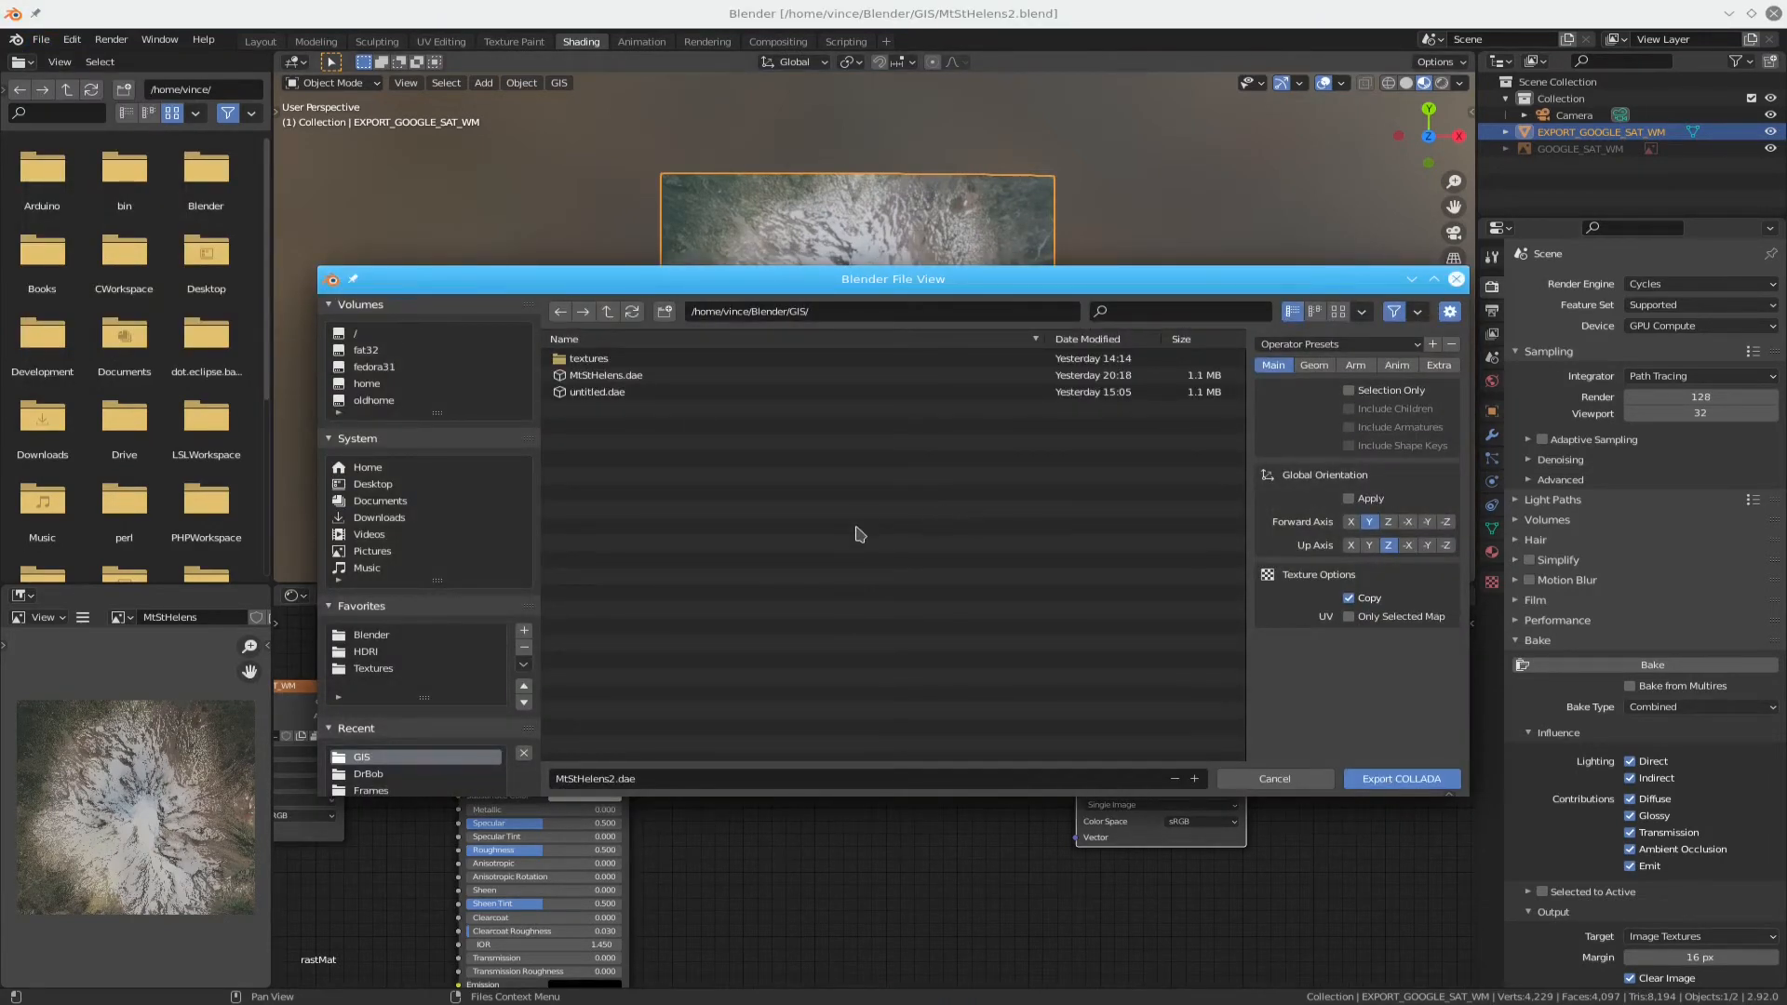
left_click(1434, 345)
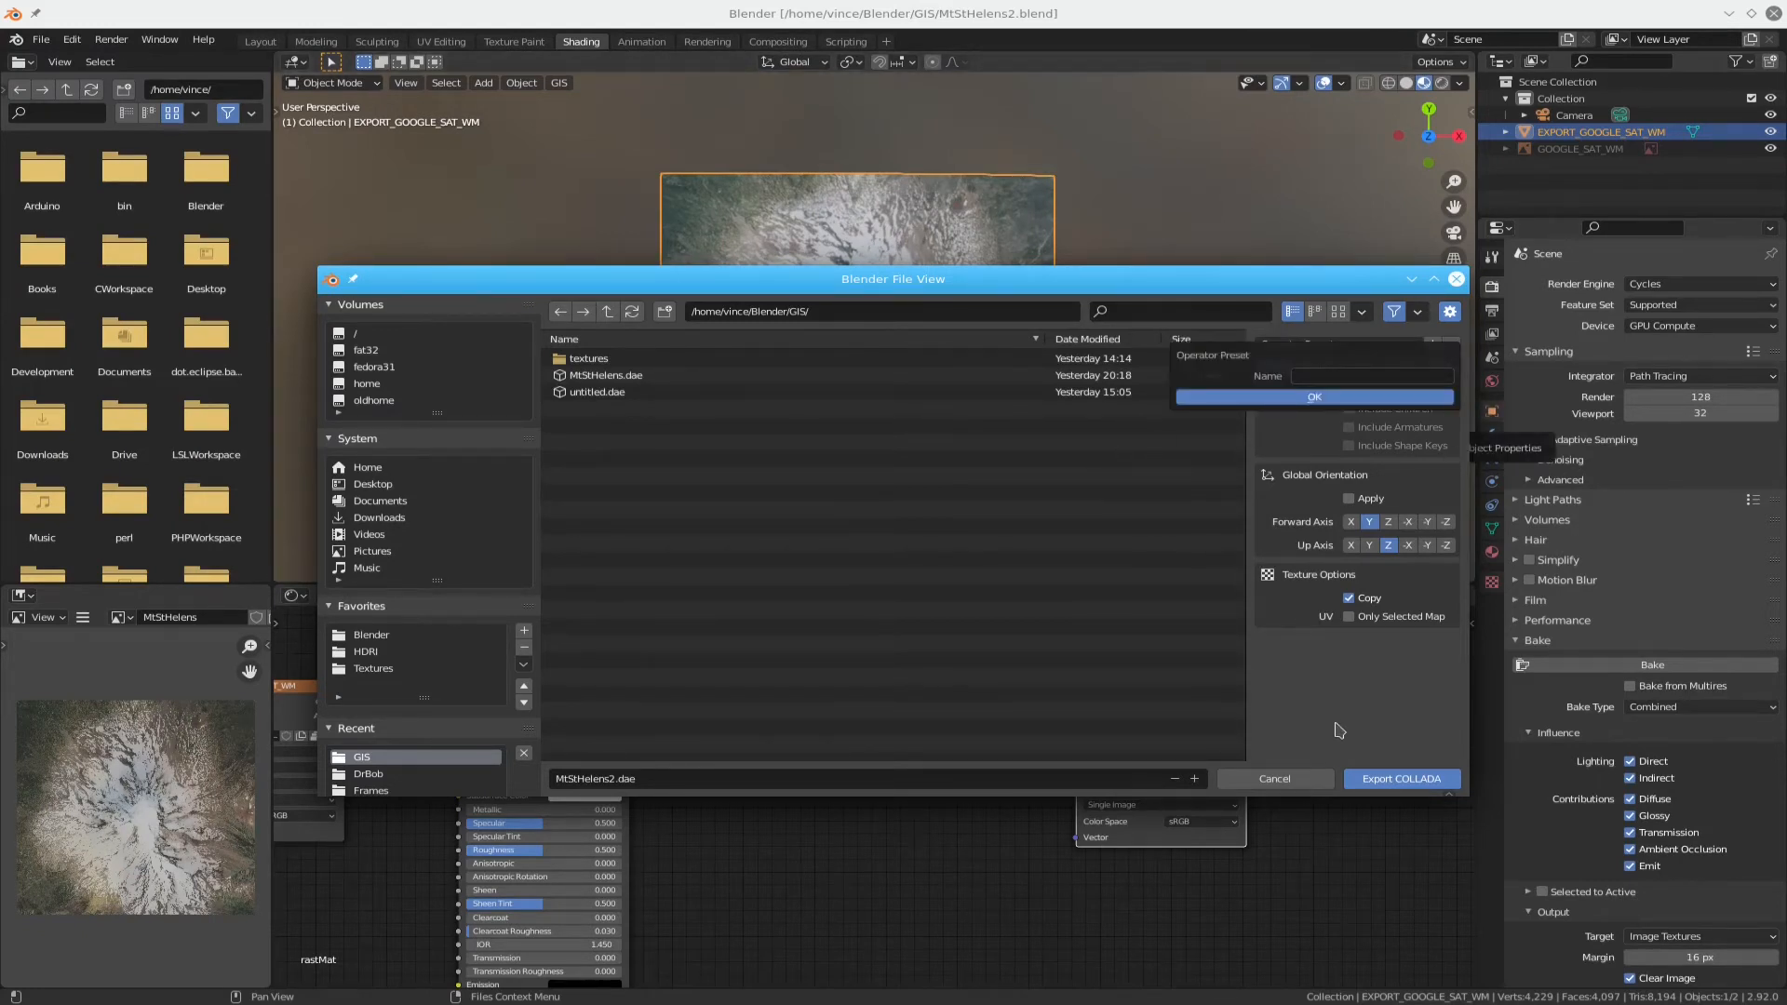
left_click(1335, 724)
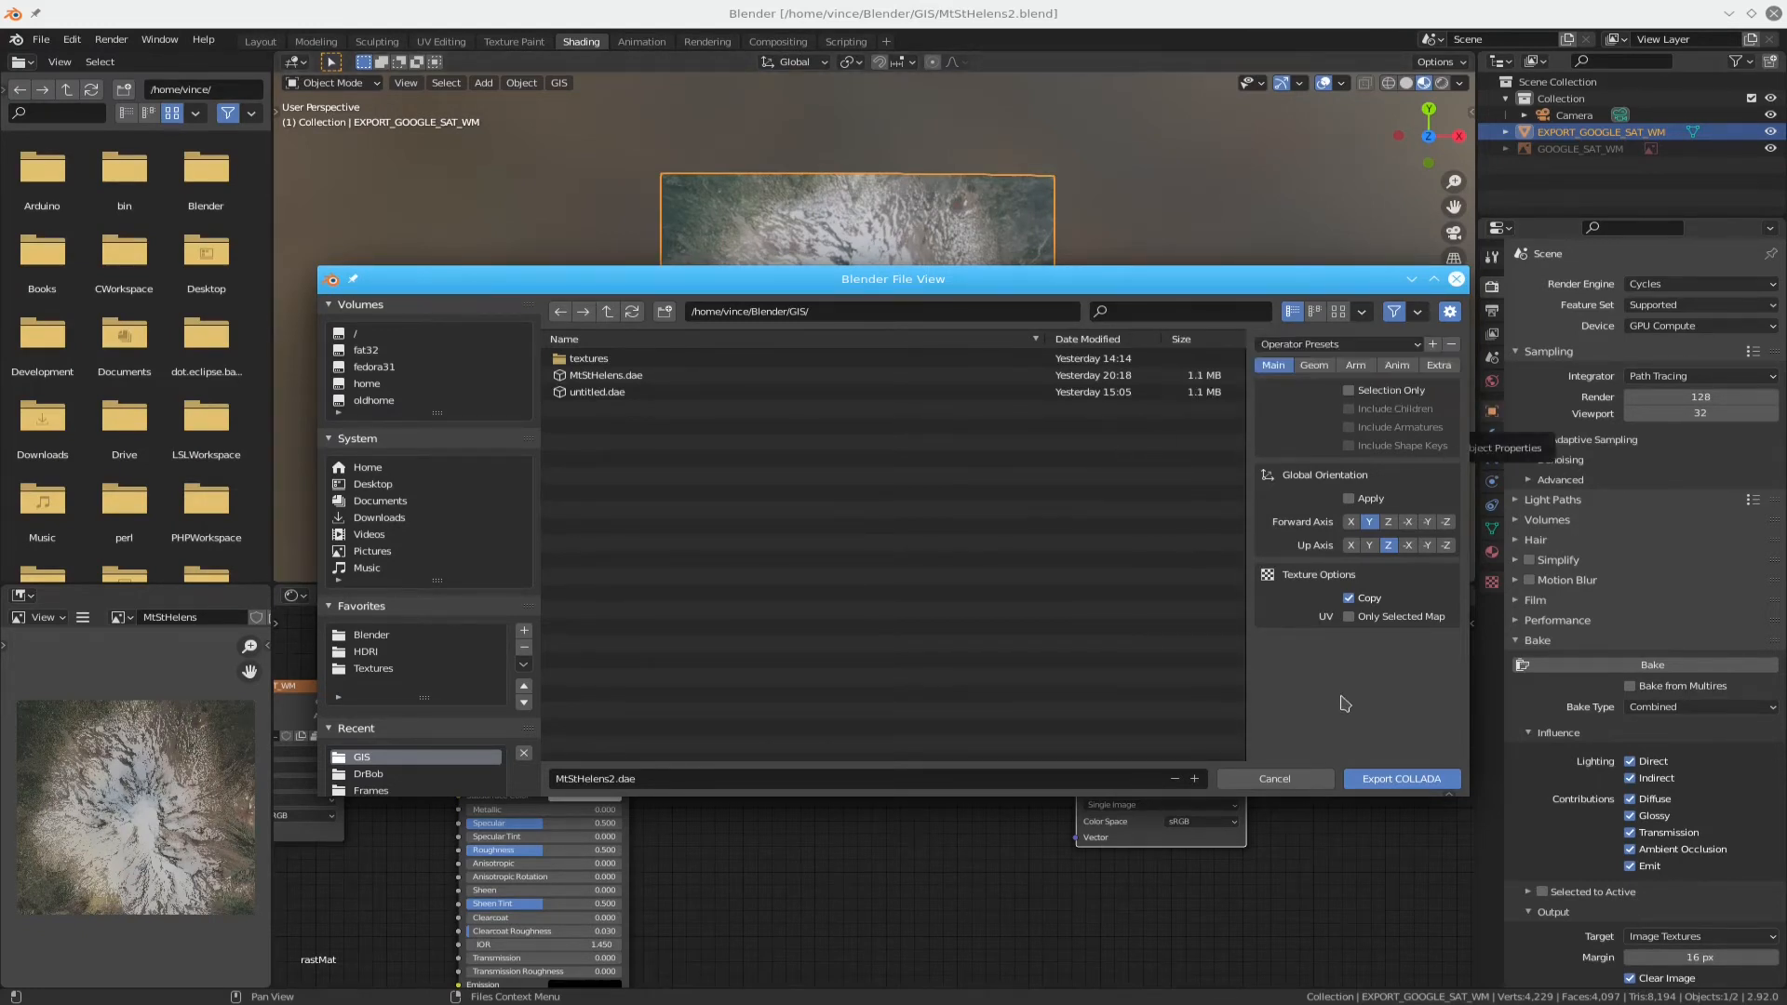
left_click(1421, 346)
left_click(1379, 406)
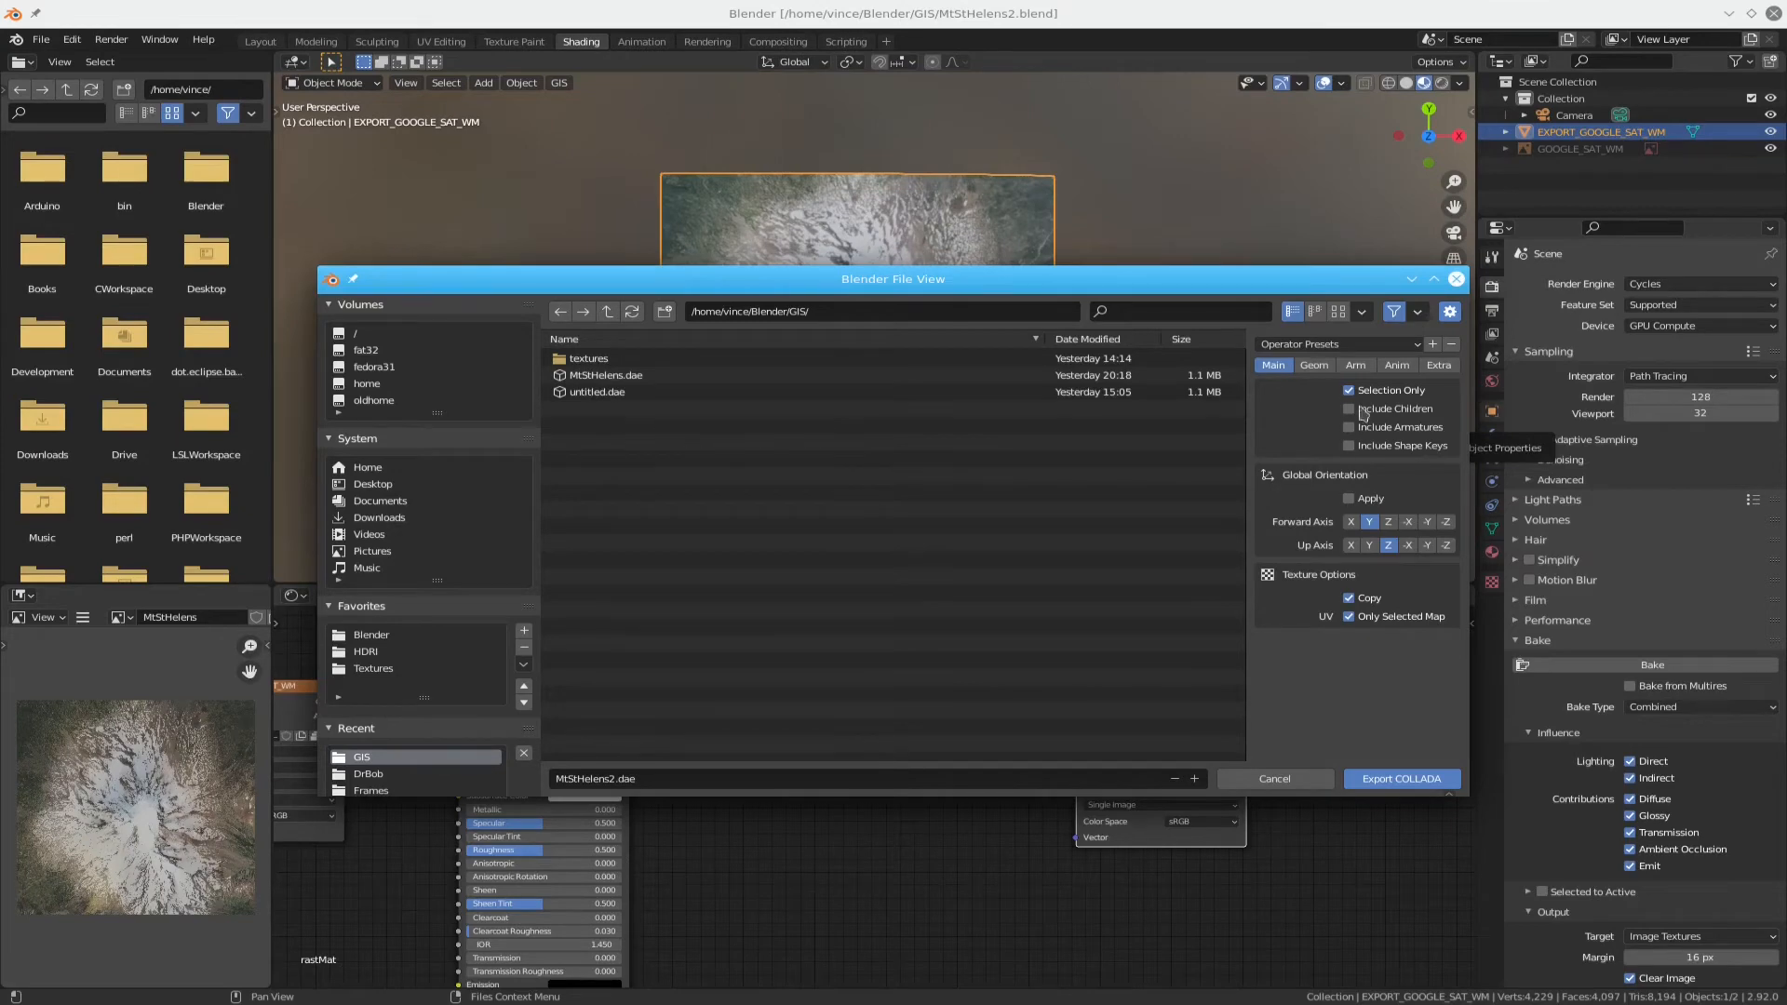
left_click(1384, 780)
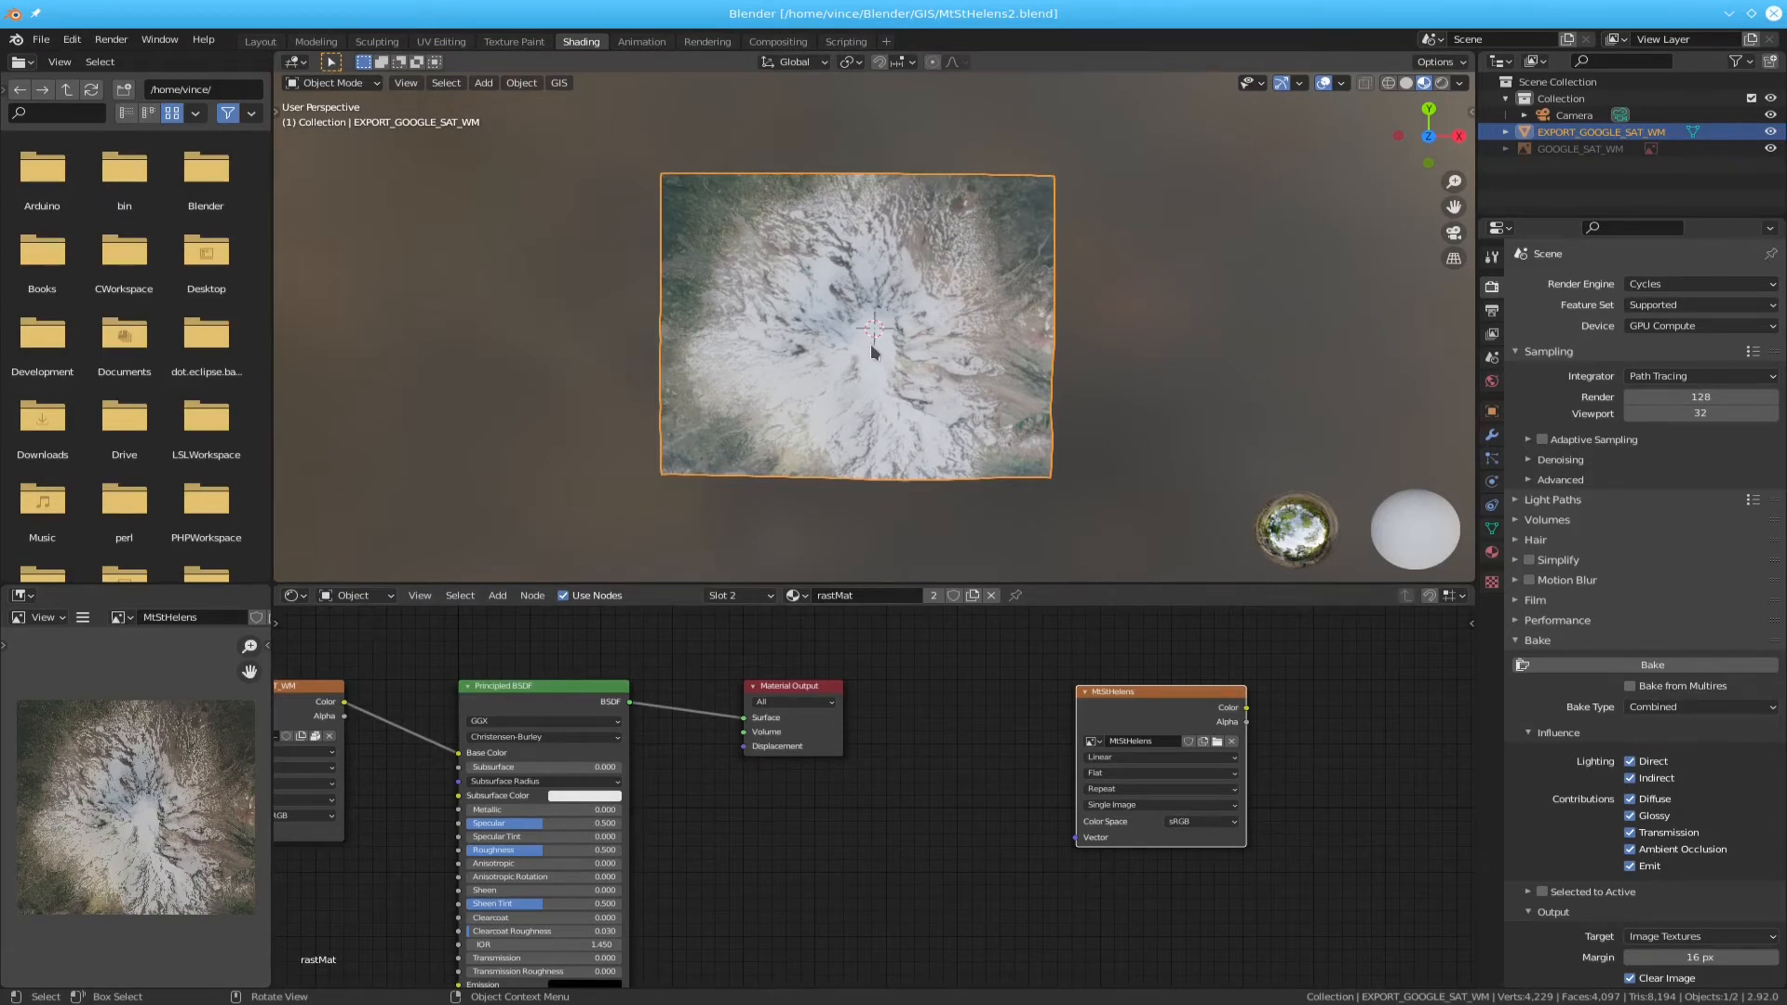
- Rename the selected terrain object from its Google satellite export name to MtStHelens
key("F2")
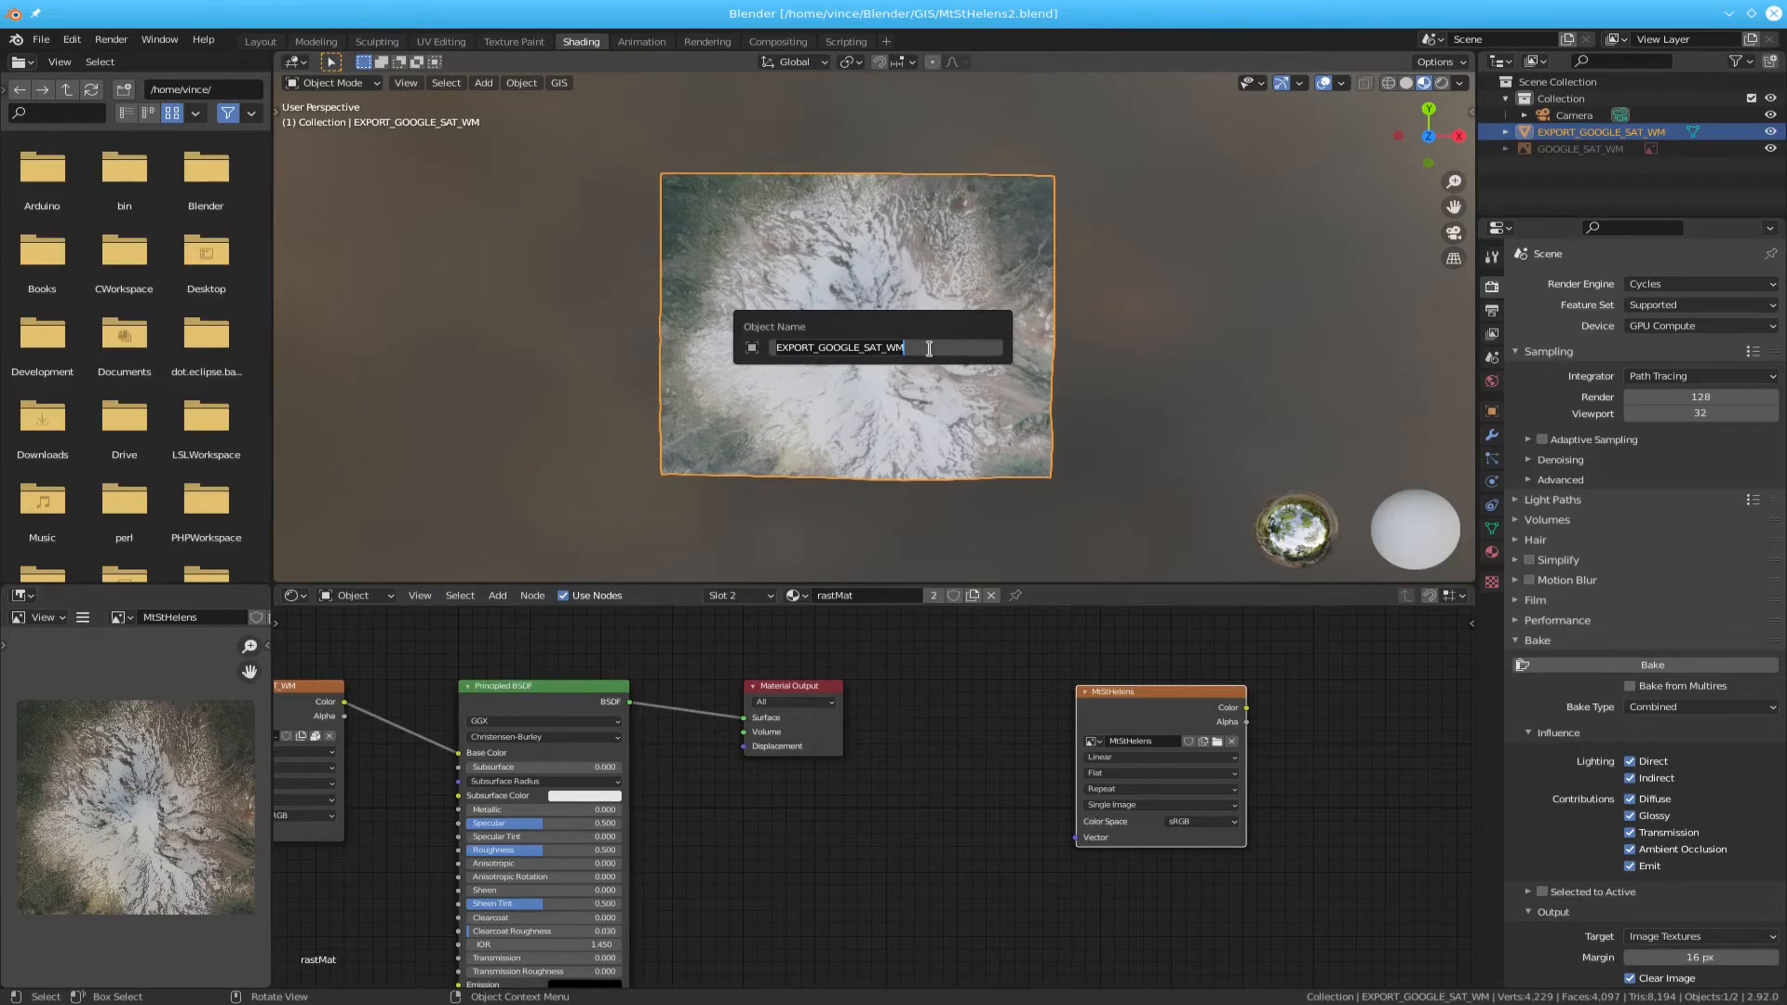
key("Home")
type("MtSt")
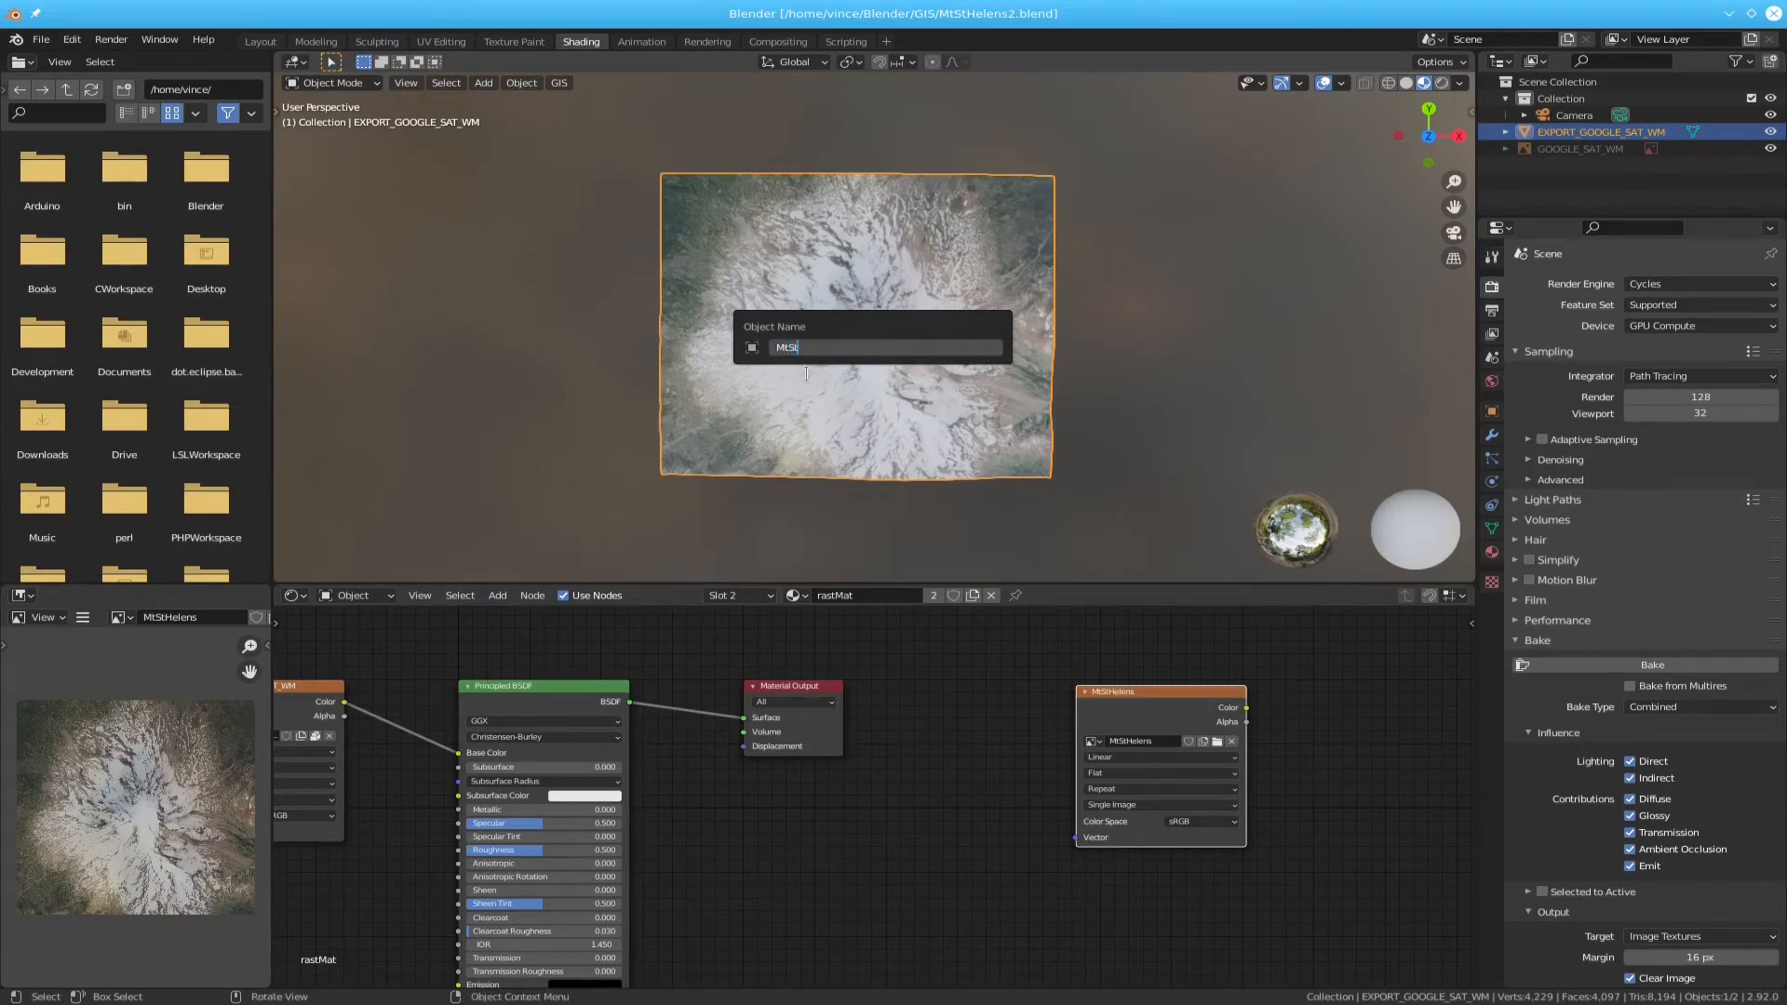
type("Helens")
key("Return")
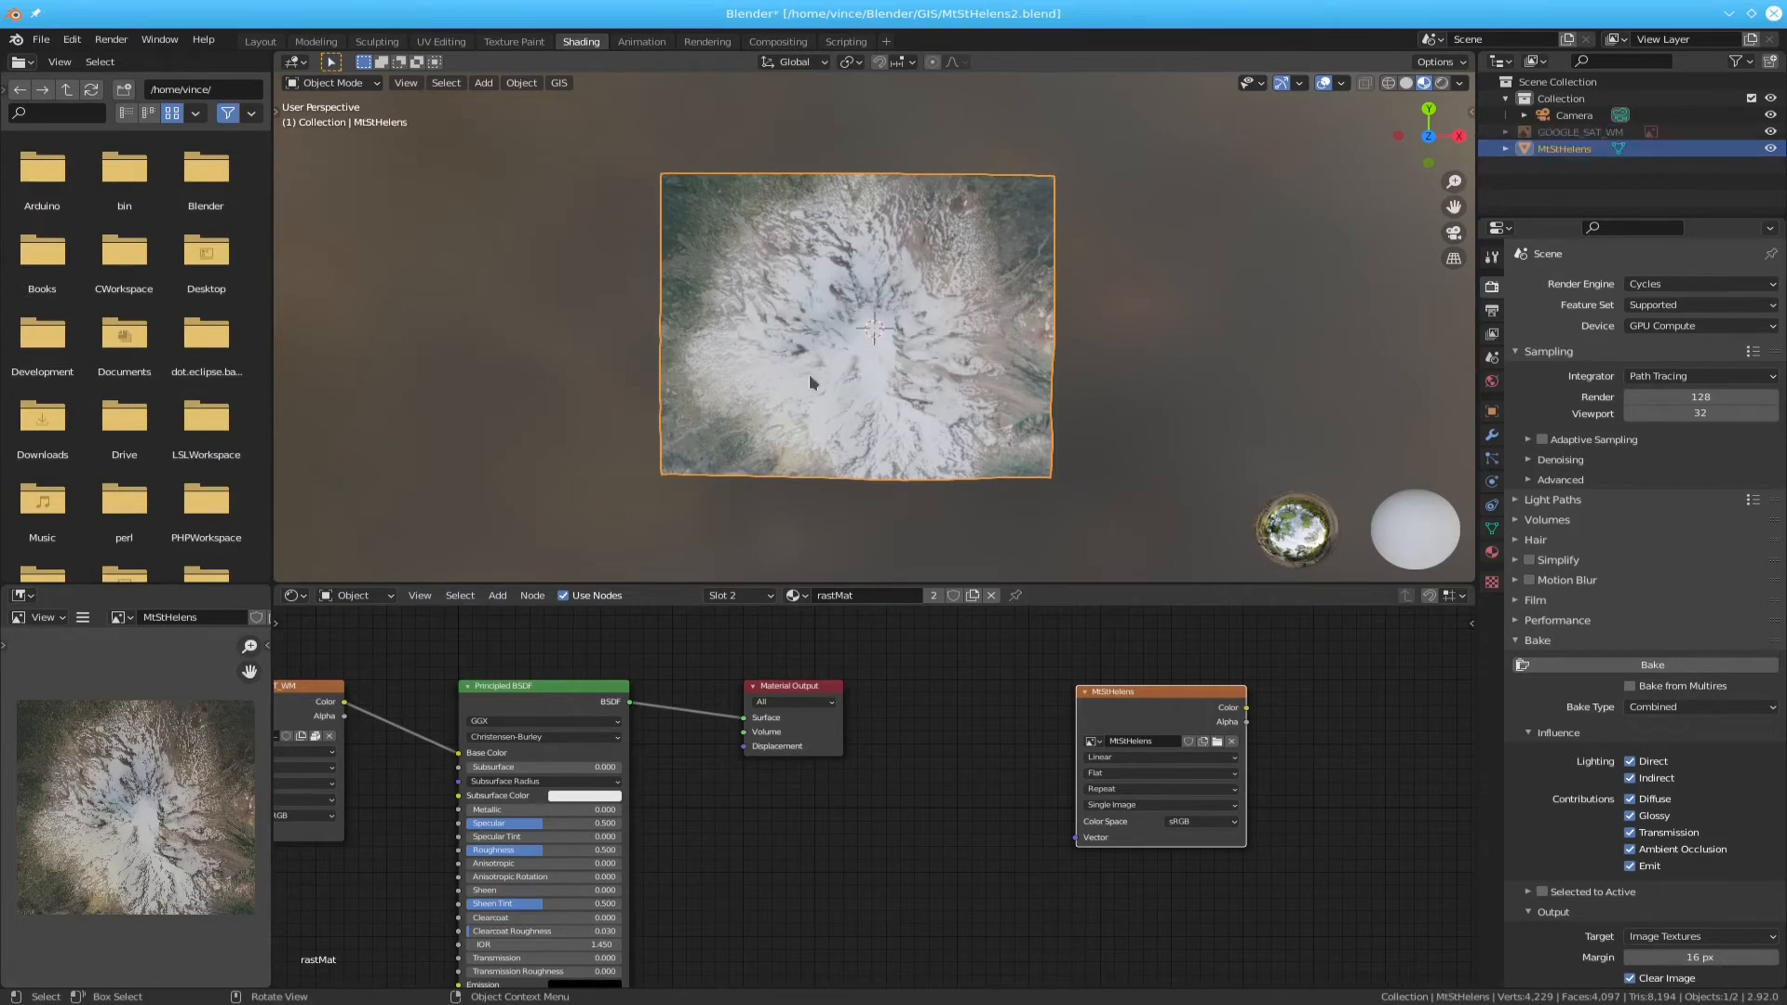
- Export the renamed terrain to COLLADA again, overwriting MtStHelens2.dae with Selection Only and Only Selected Map enabled
left_click(41, 39)
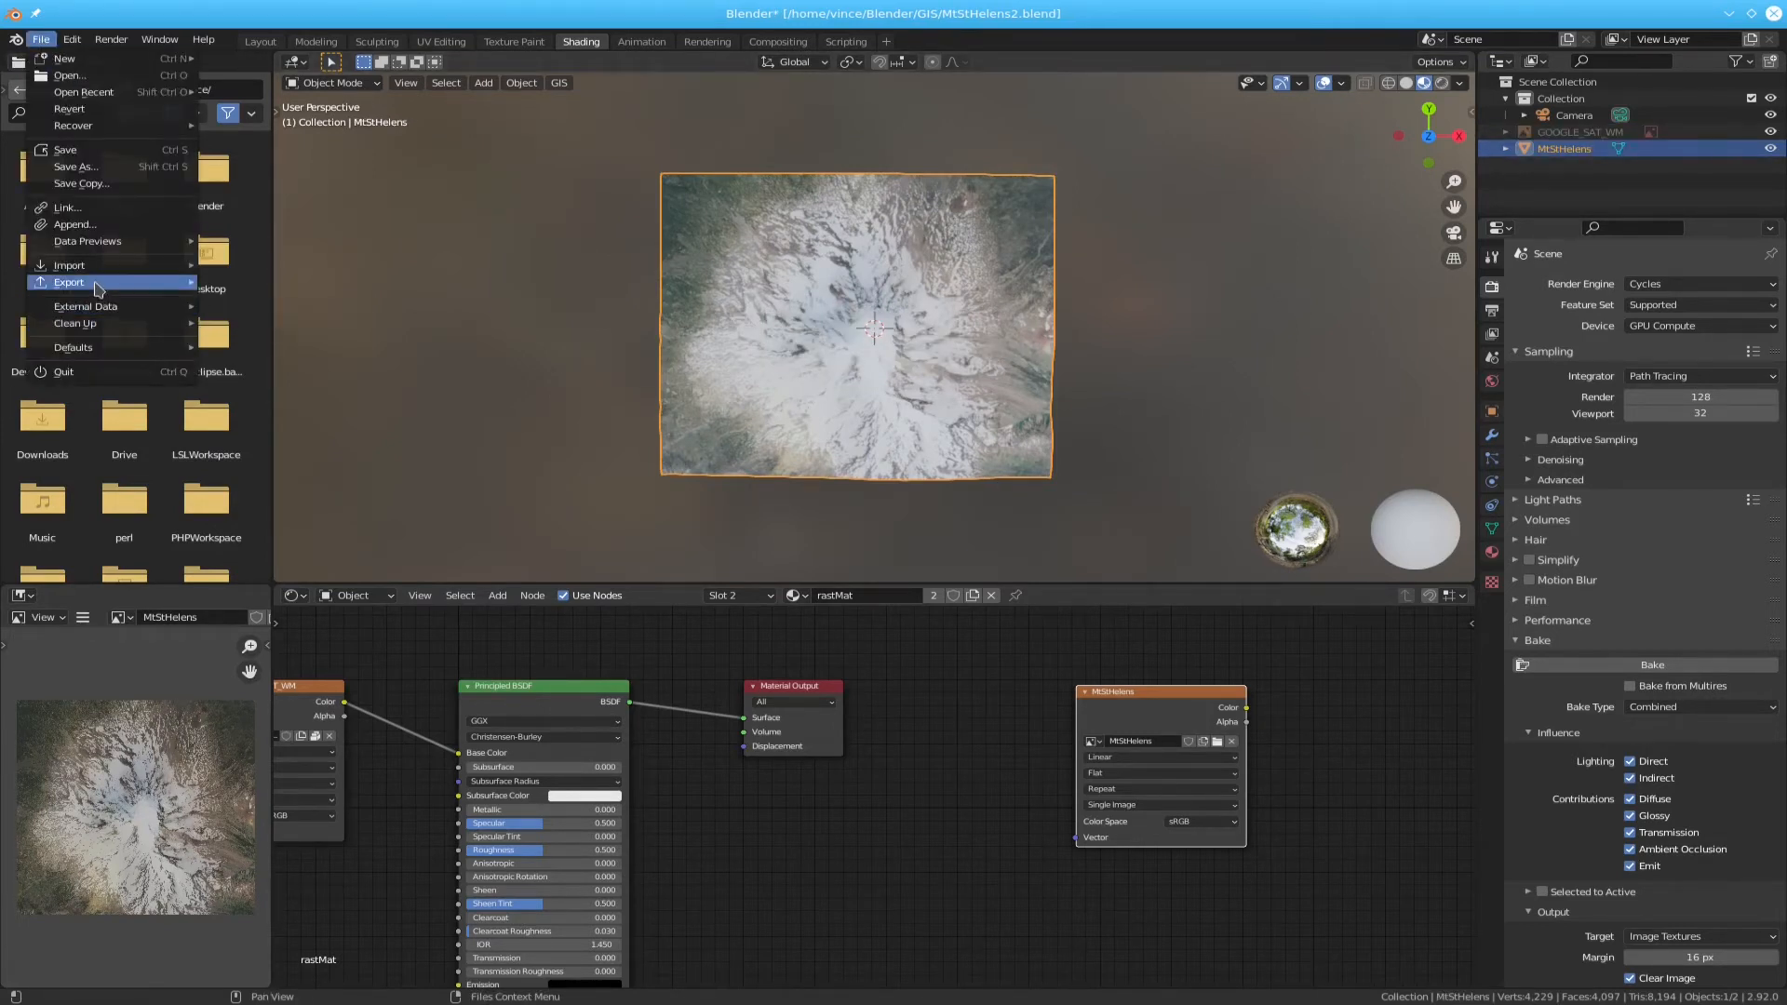
mouse_move(96, 284)
left_click(284, 282)
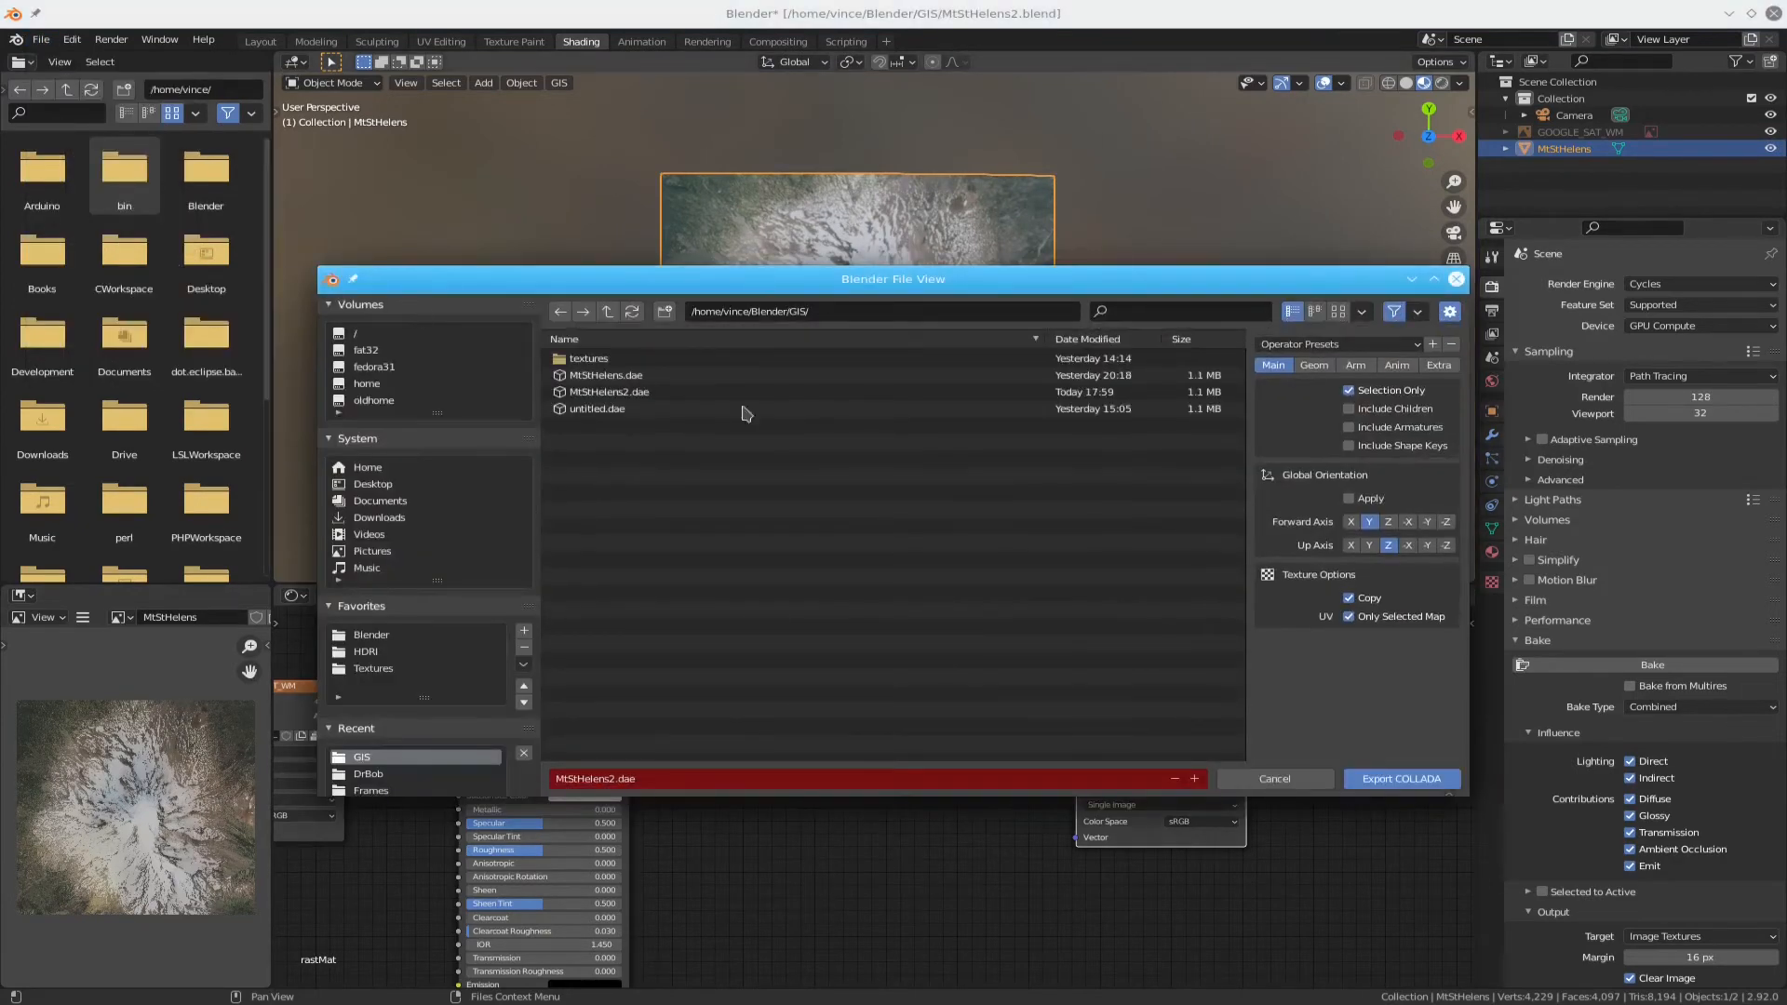
left_click(1390, 785)
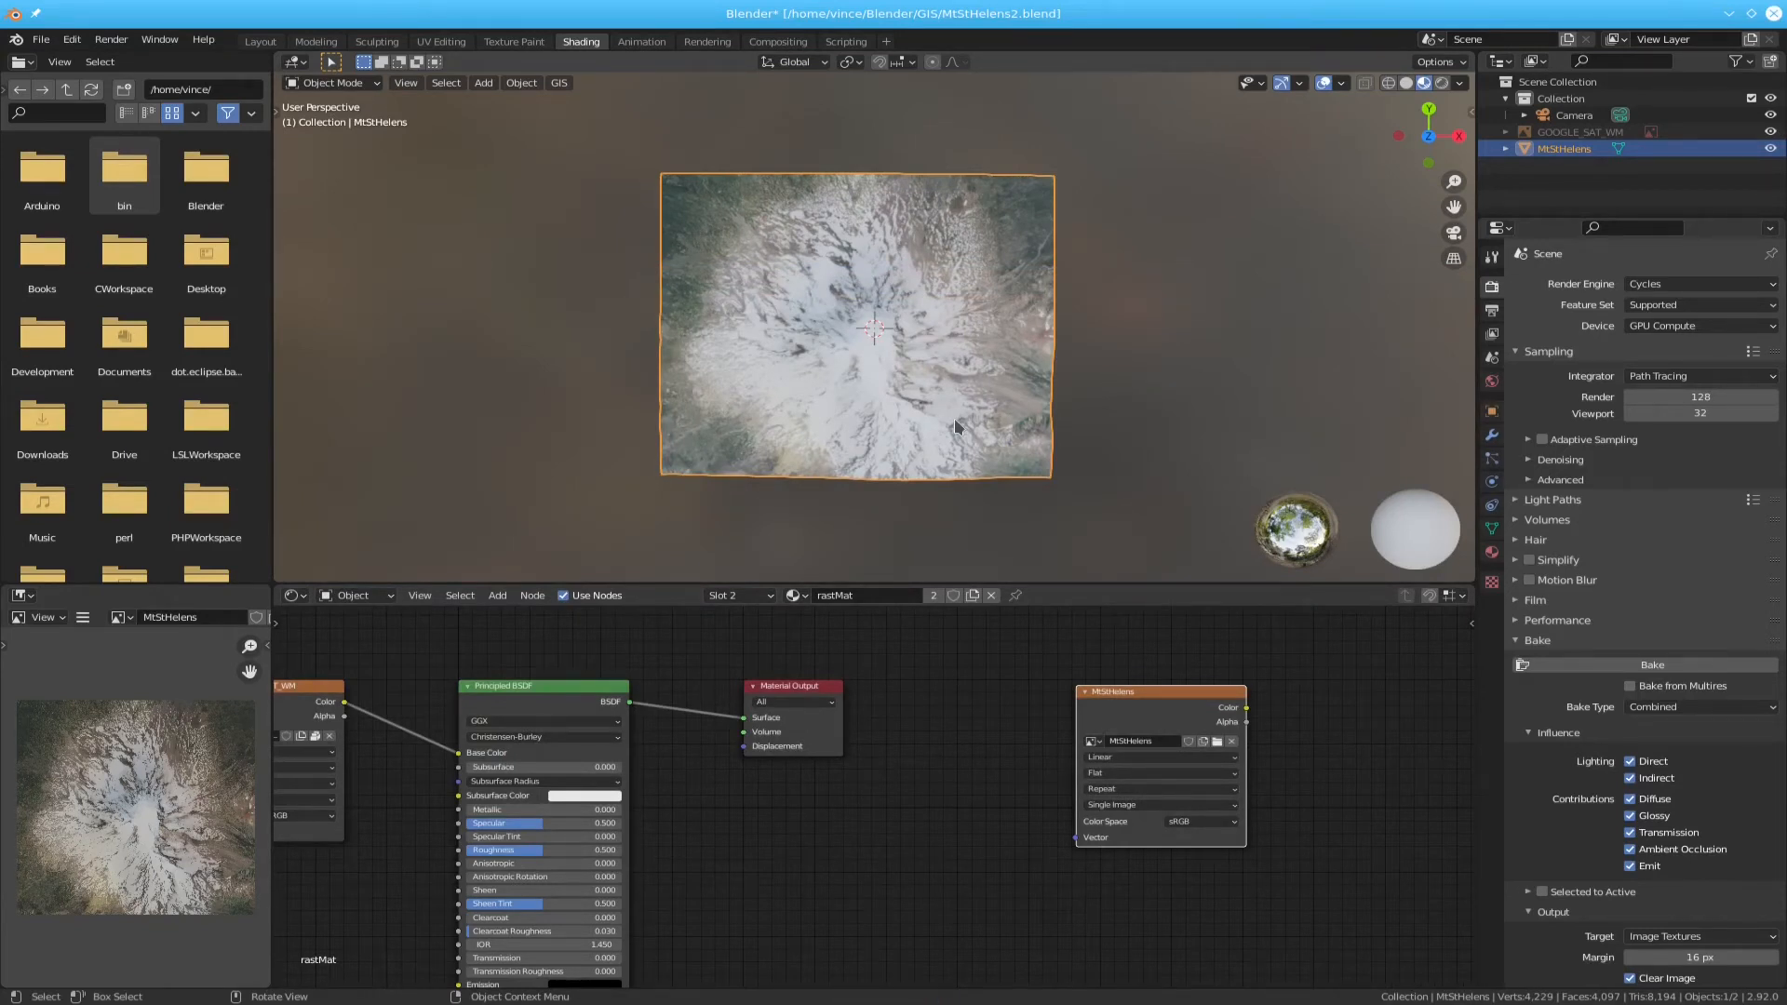
- Switch to the Firestorm viewer, turn the avatar around to survey the sandbox, and walk a short way toward the white panel
key("ctrl+F2")
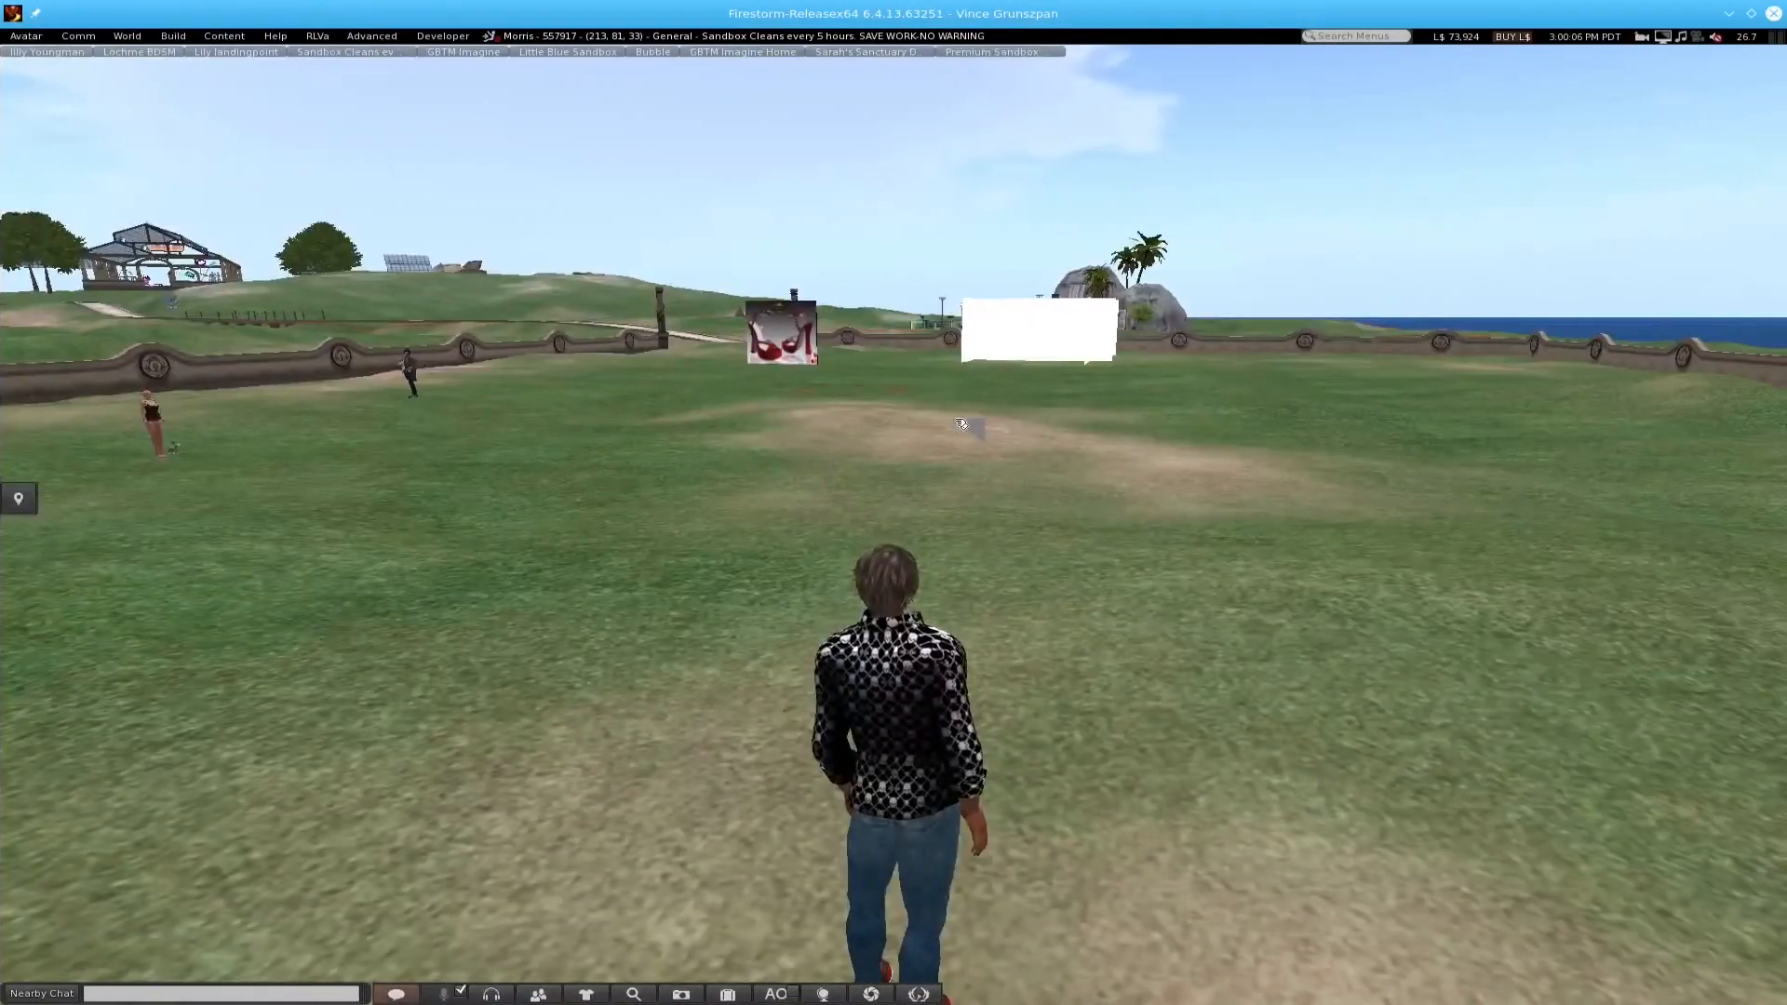
key("Left")
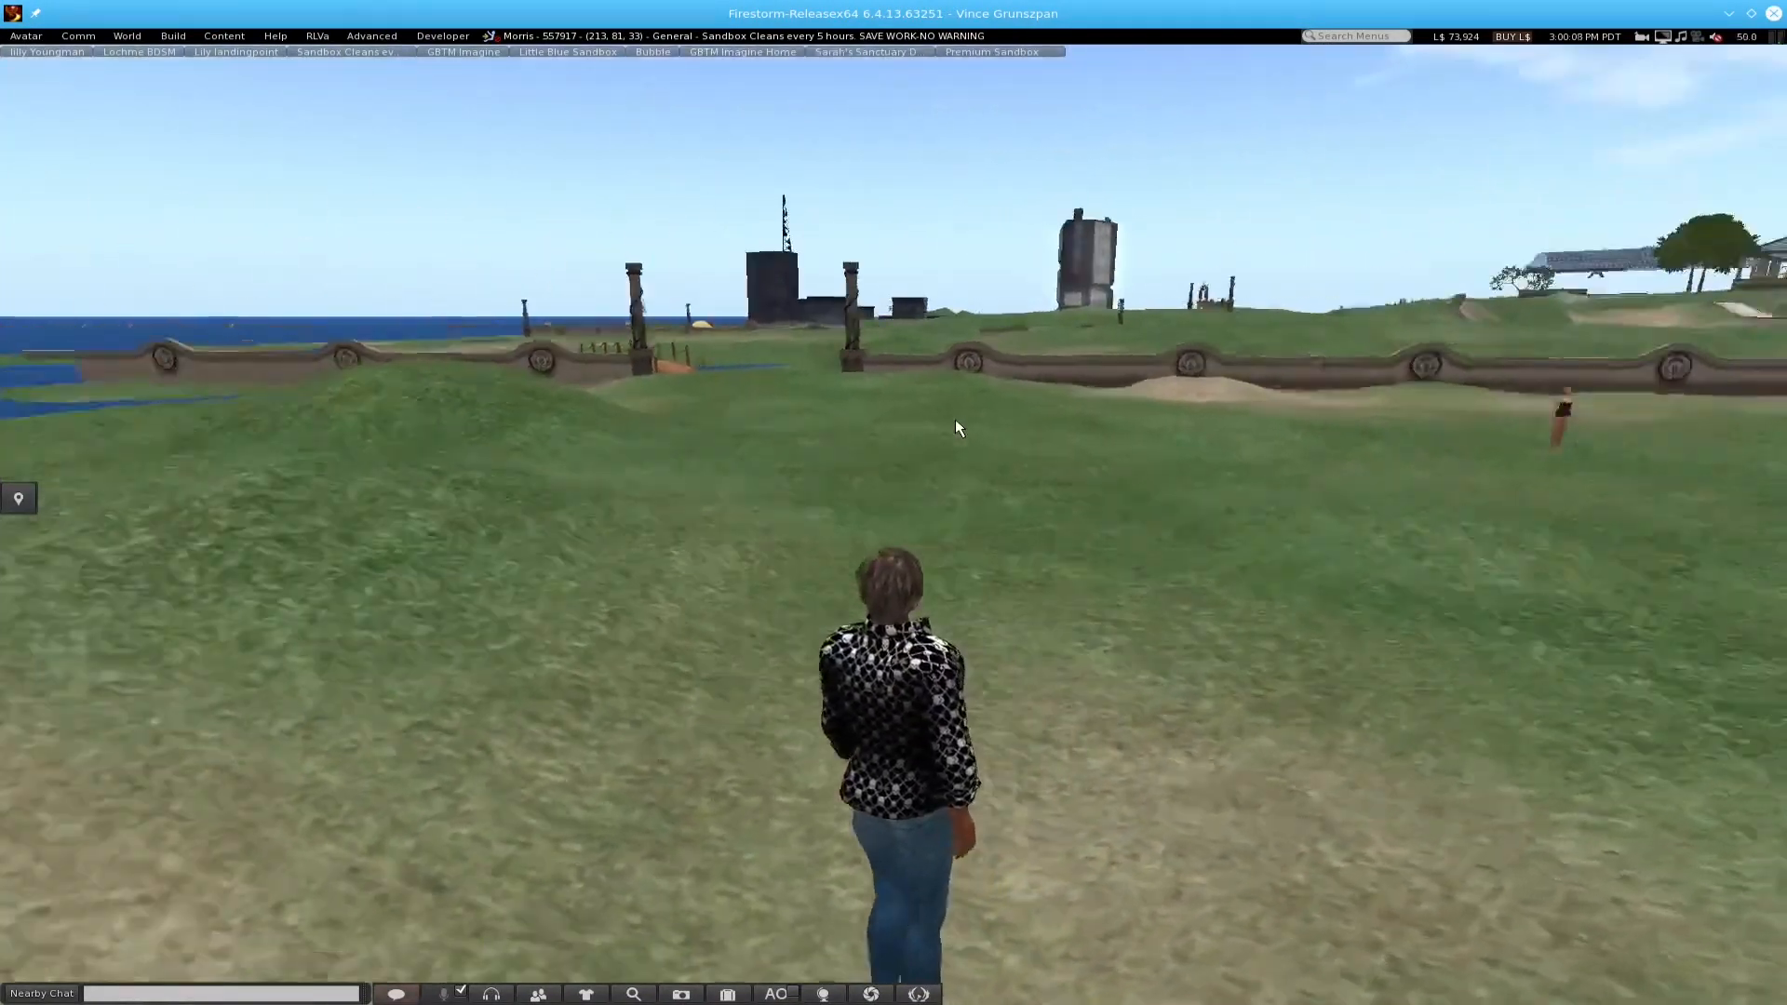
key("Left")
key("Left")
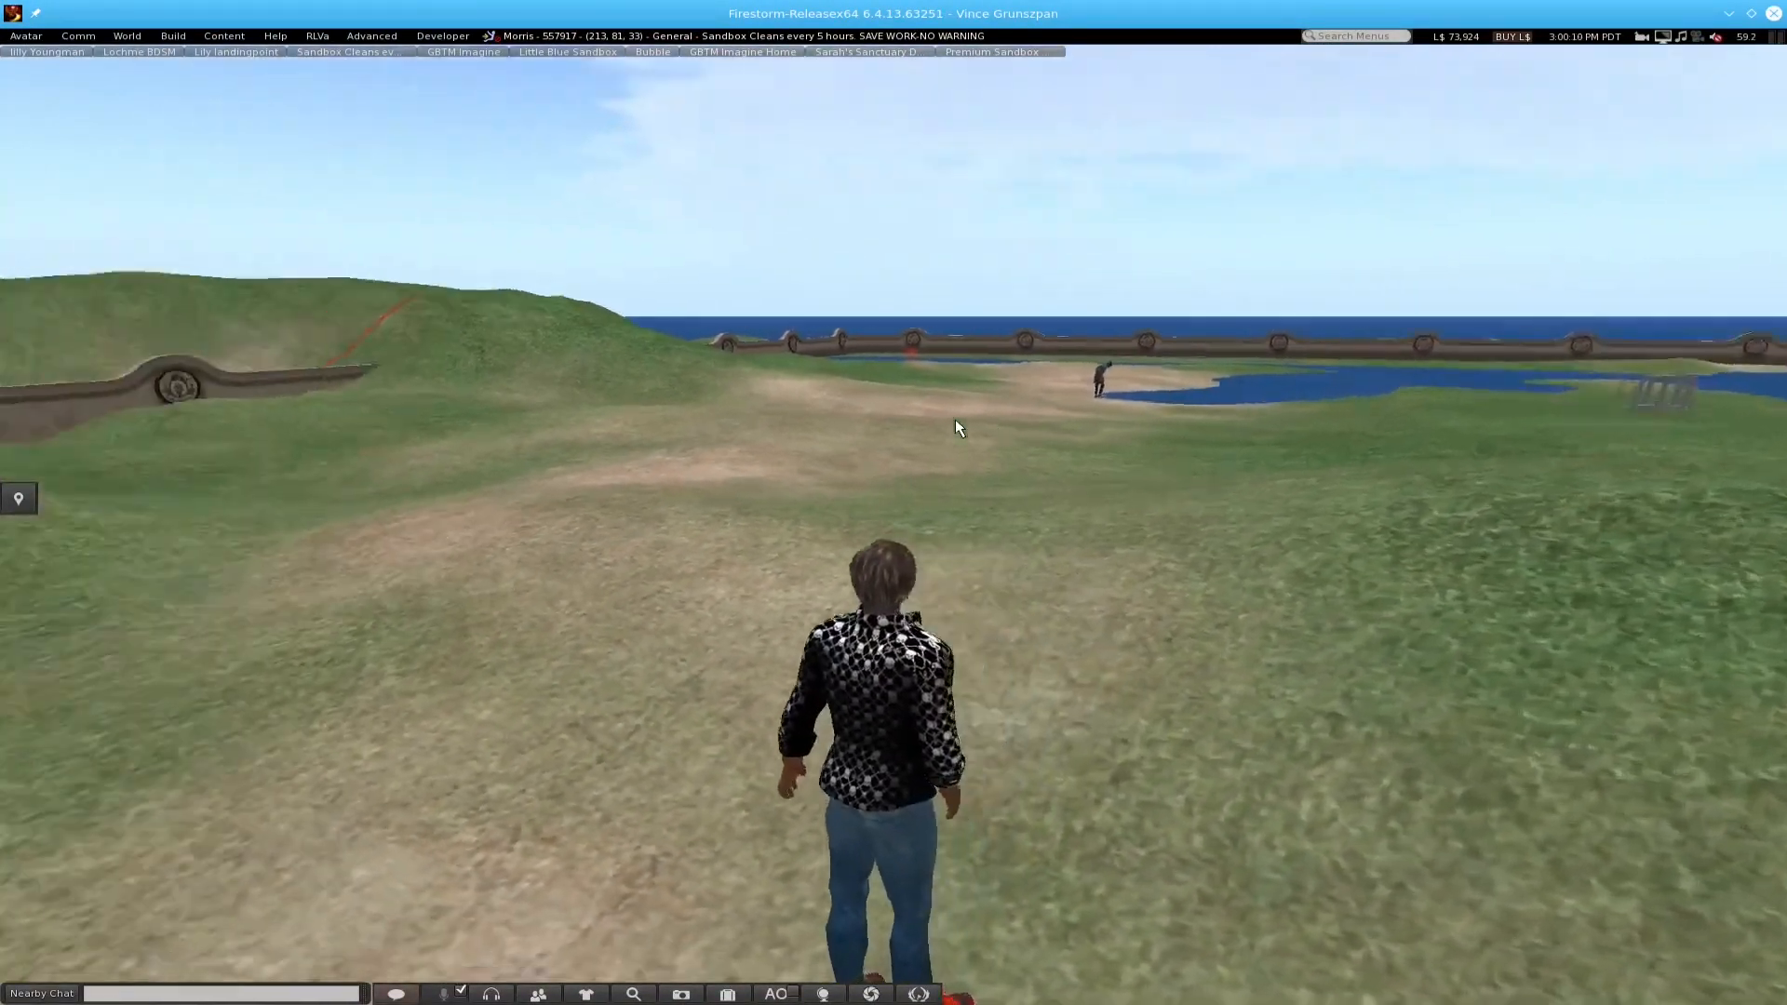
key("Left")
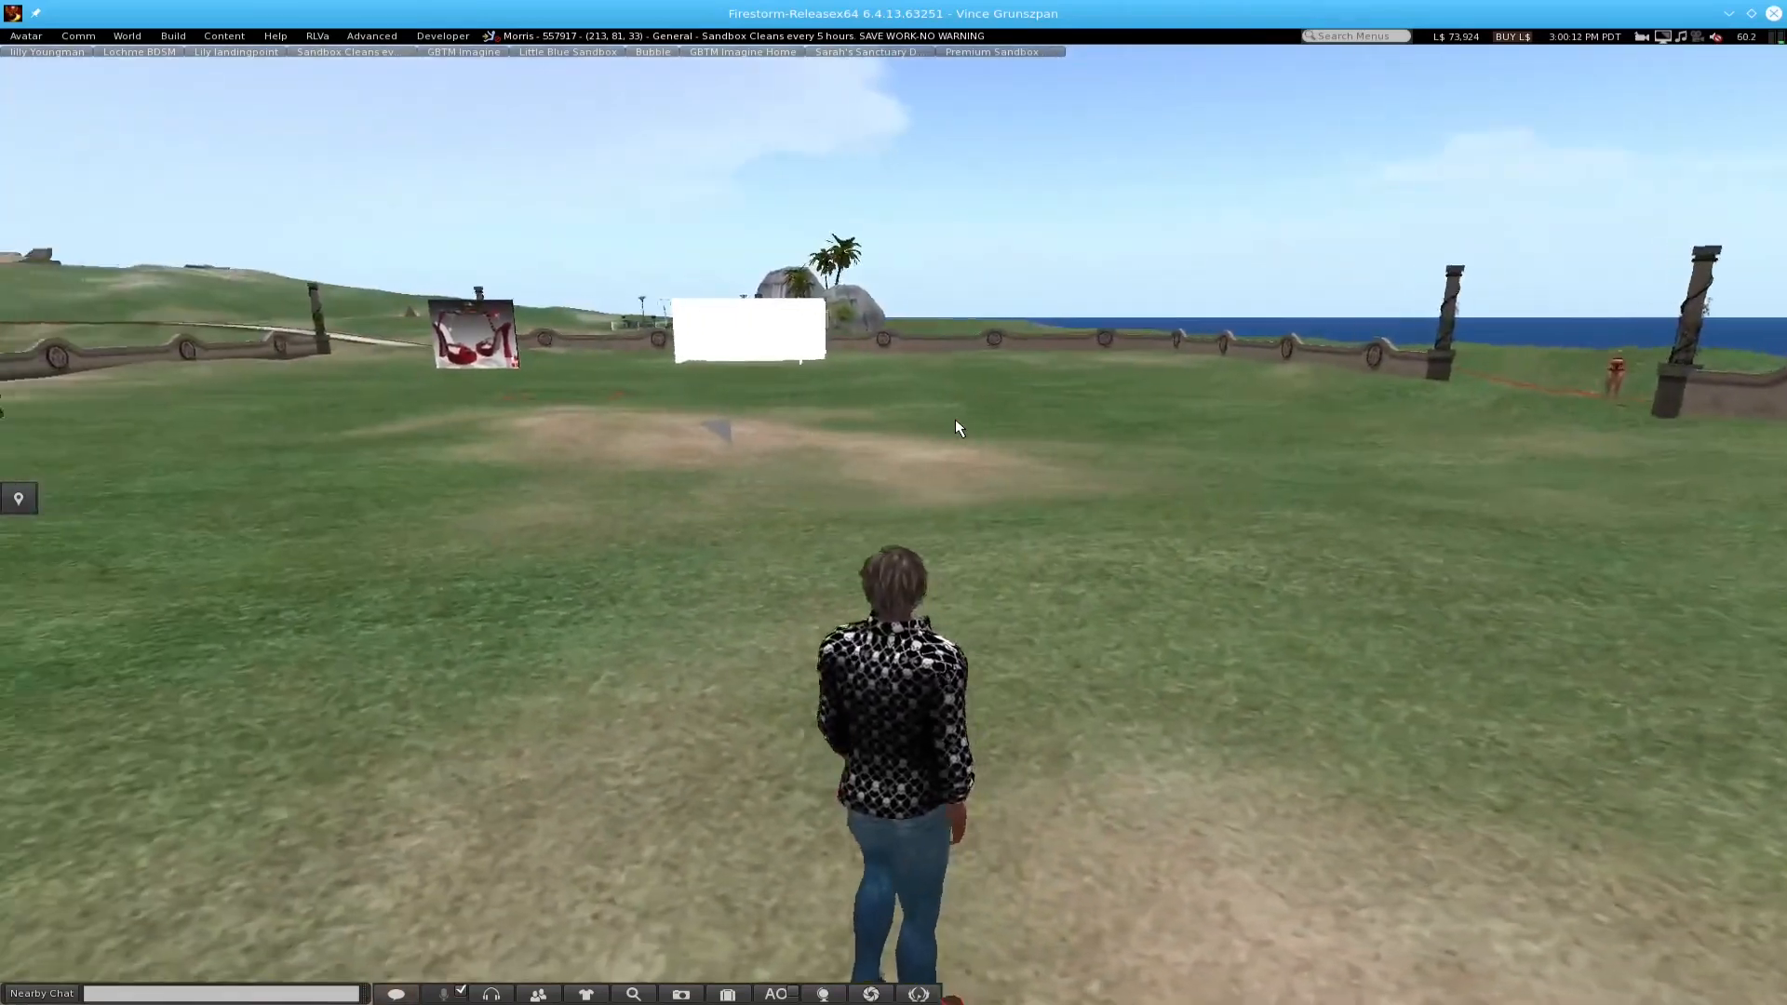
key("Up")
key("Right")
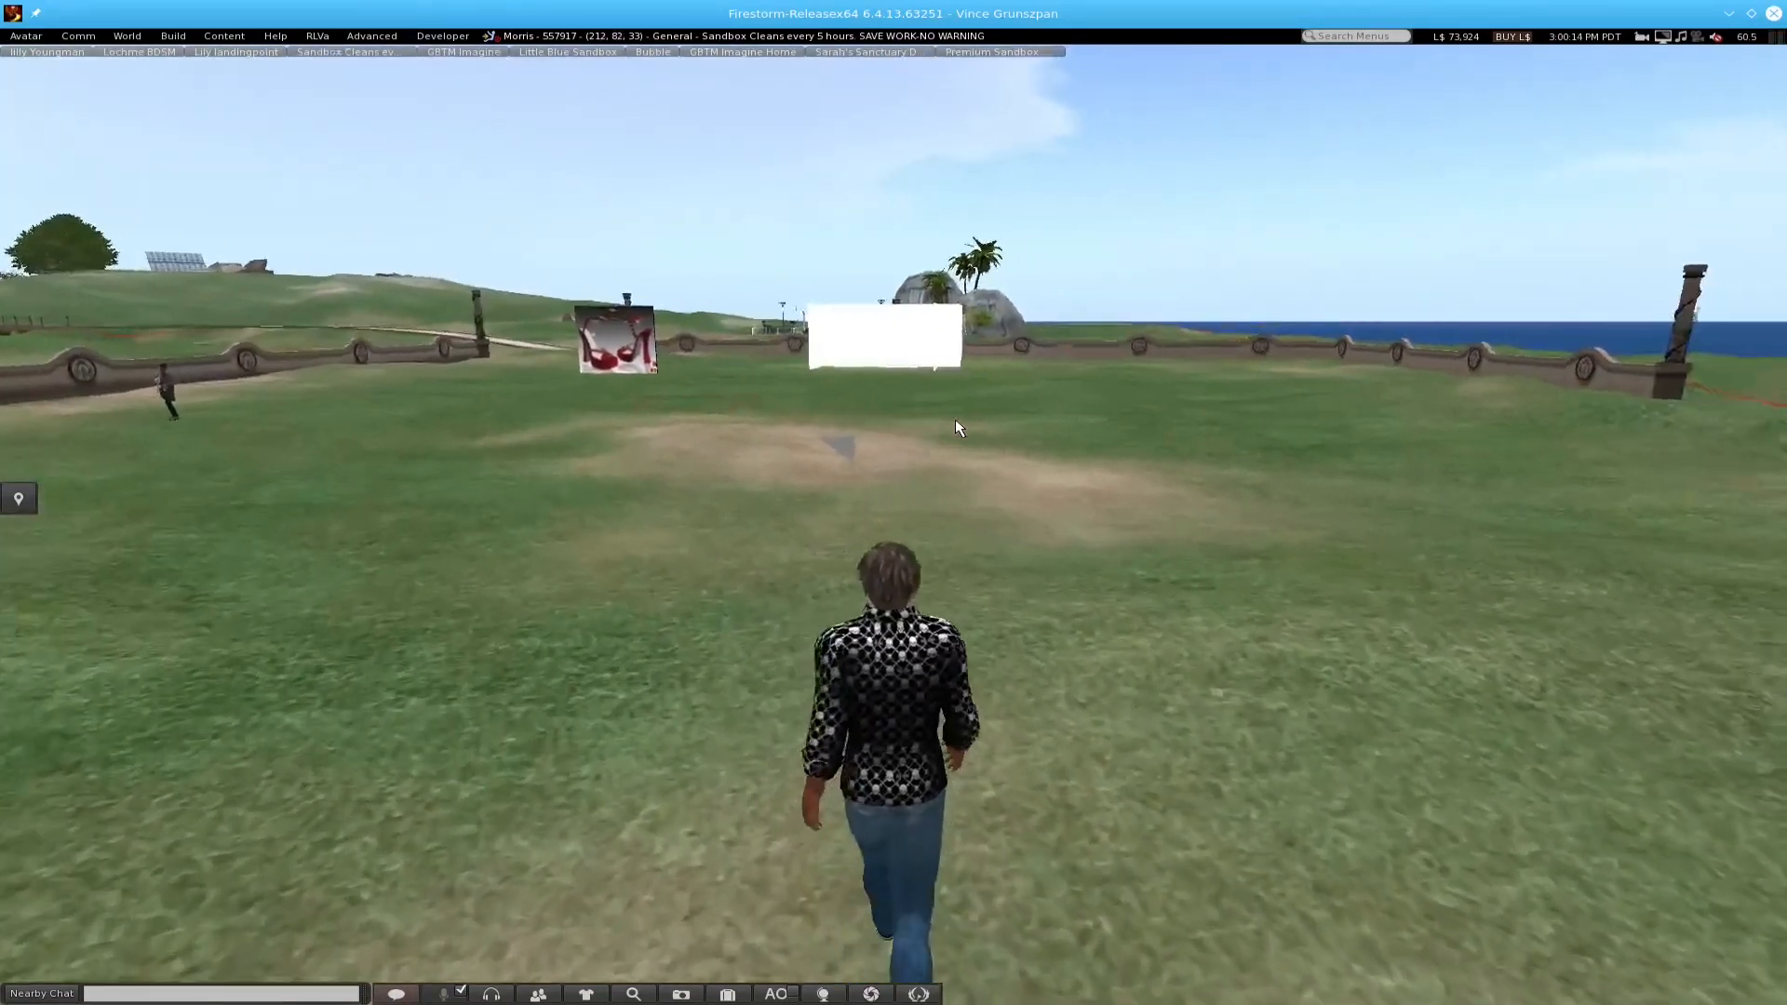
- Fly the avatar up to survey the sandbox from above and land it on the open grass facing the water inlet
key("Page_Up")
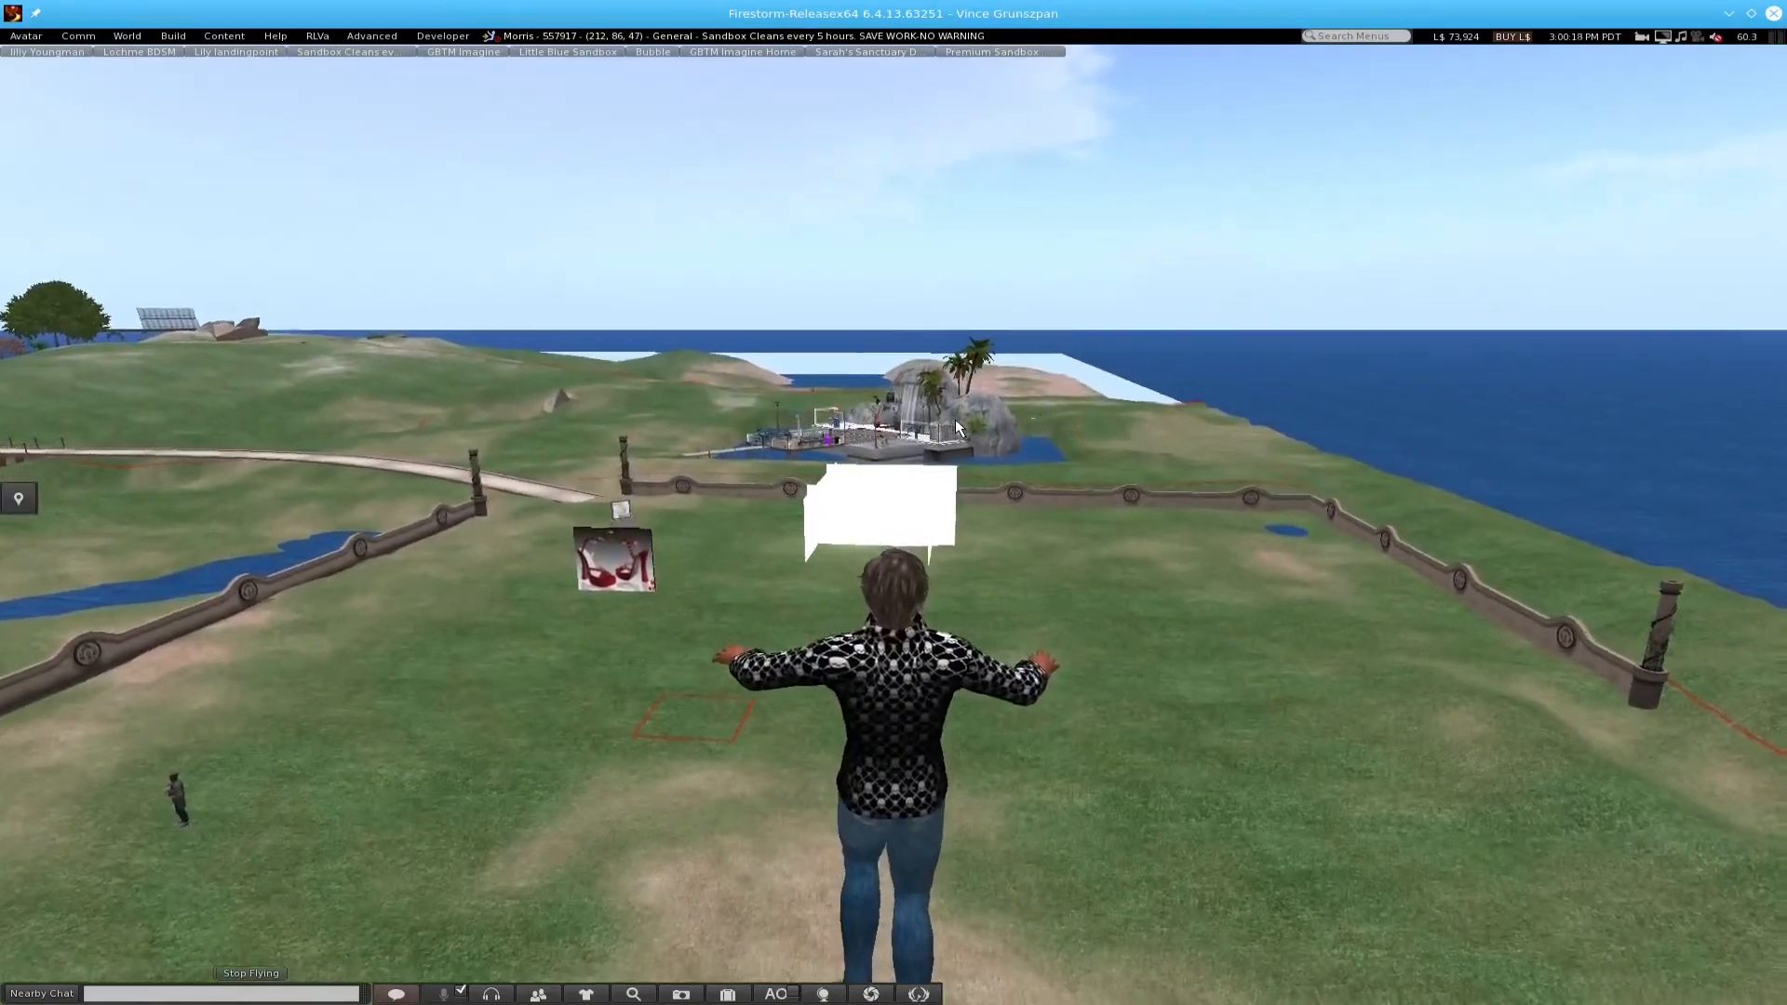
key("Right")
key("Right")
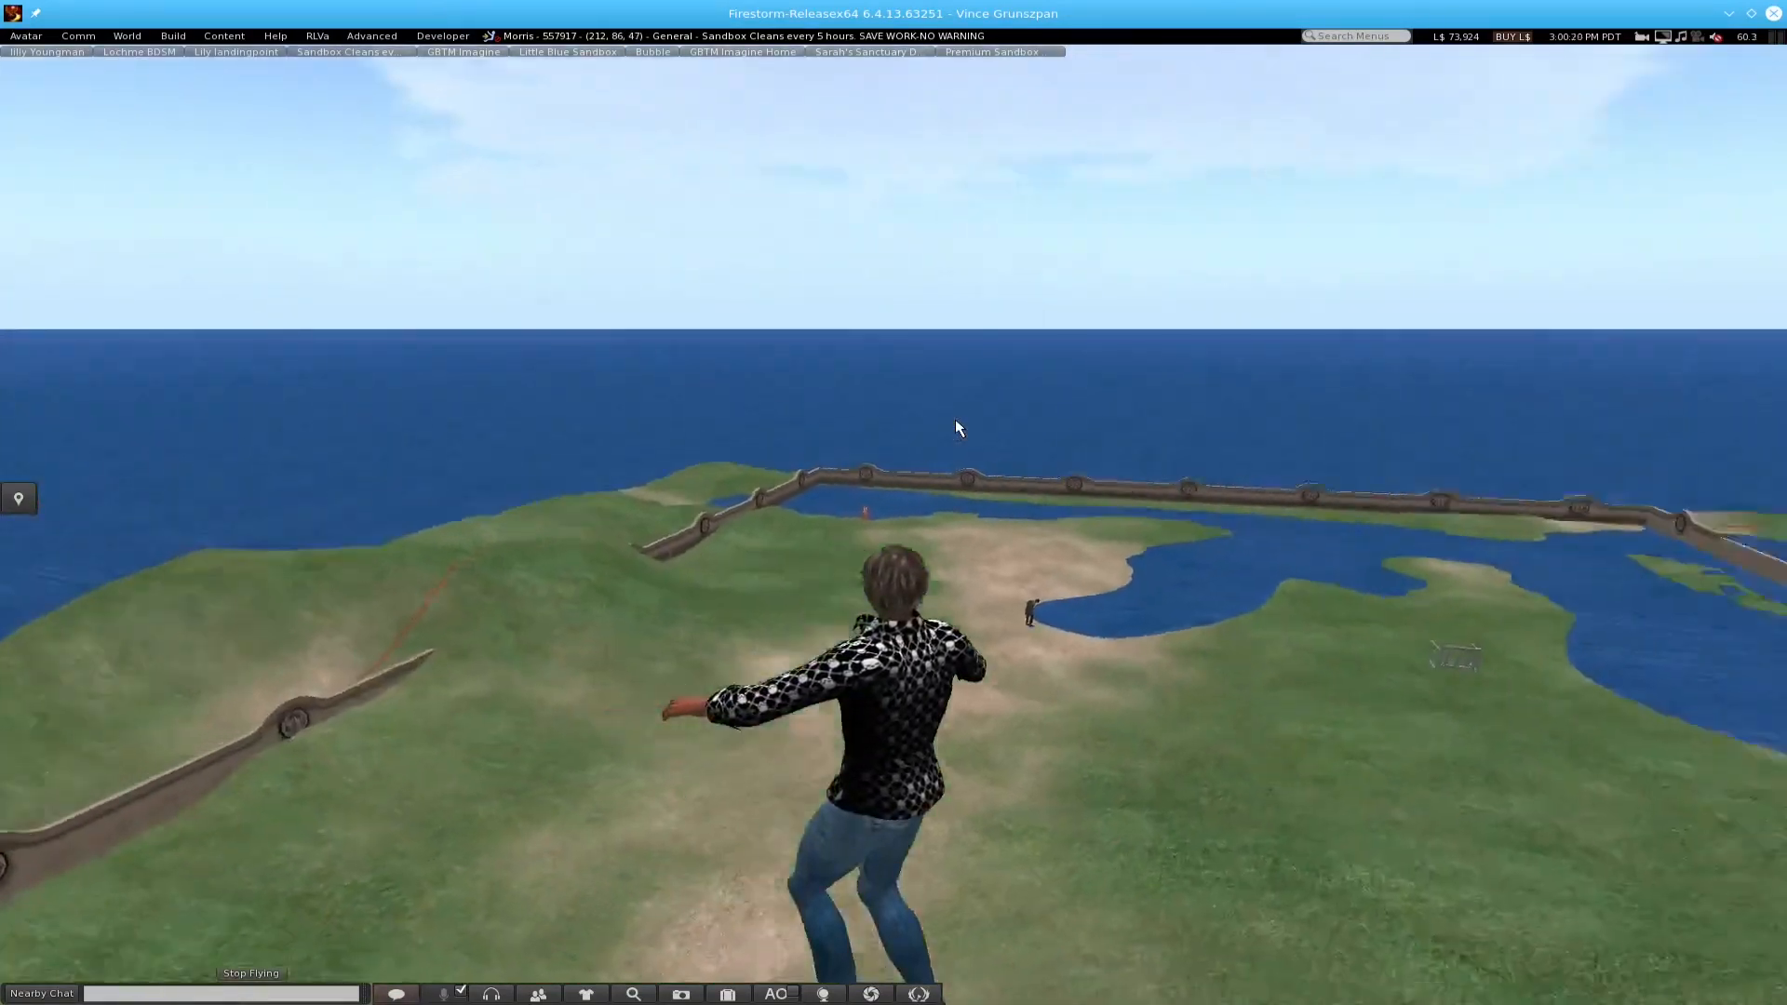
key("Right")
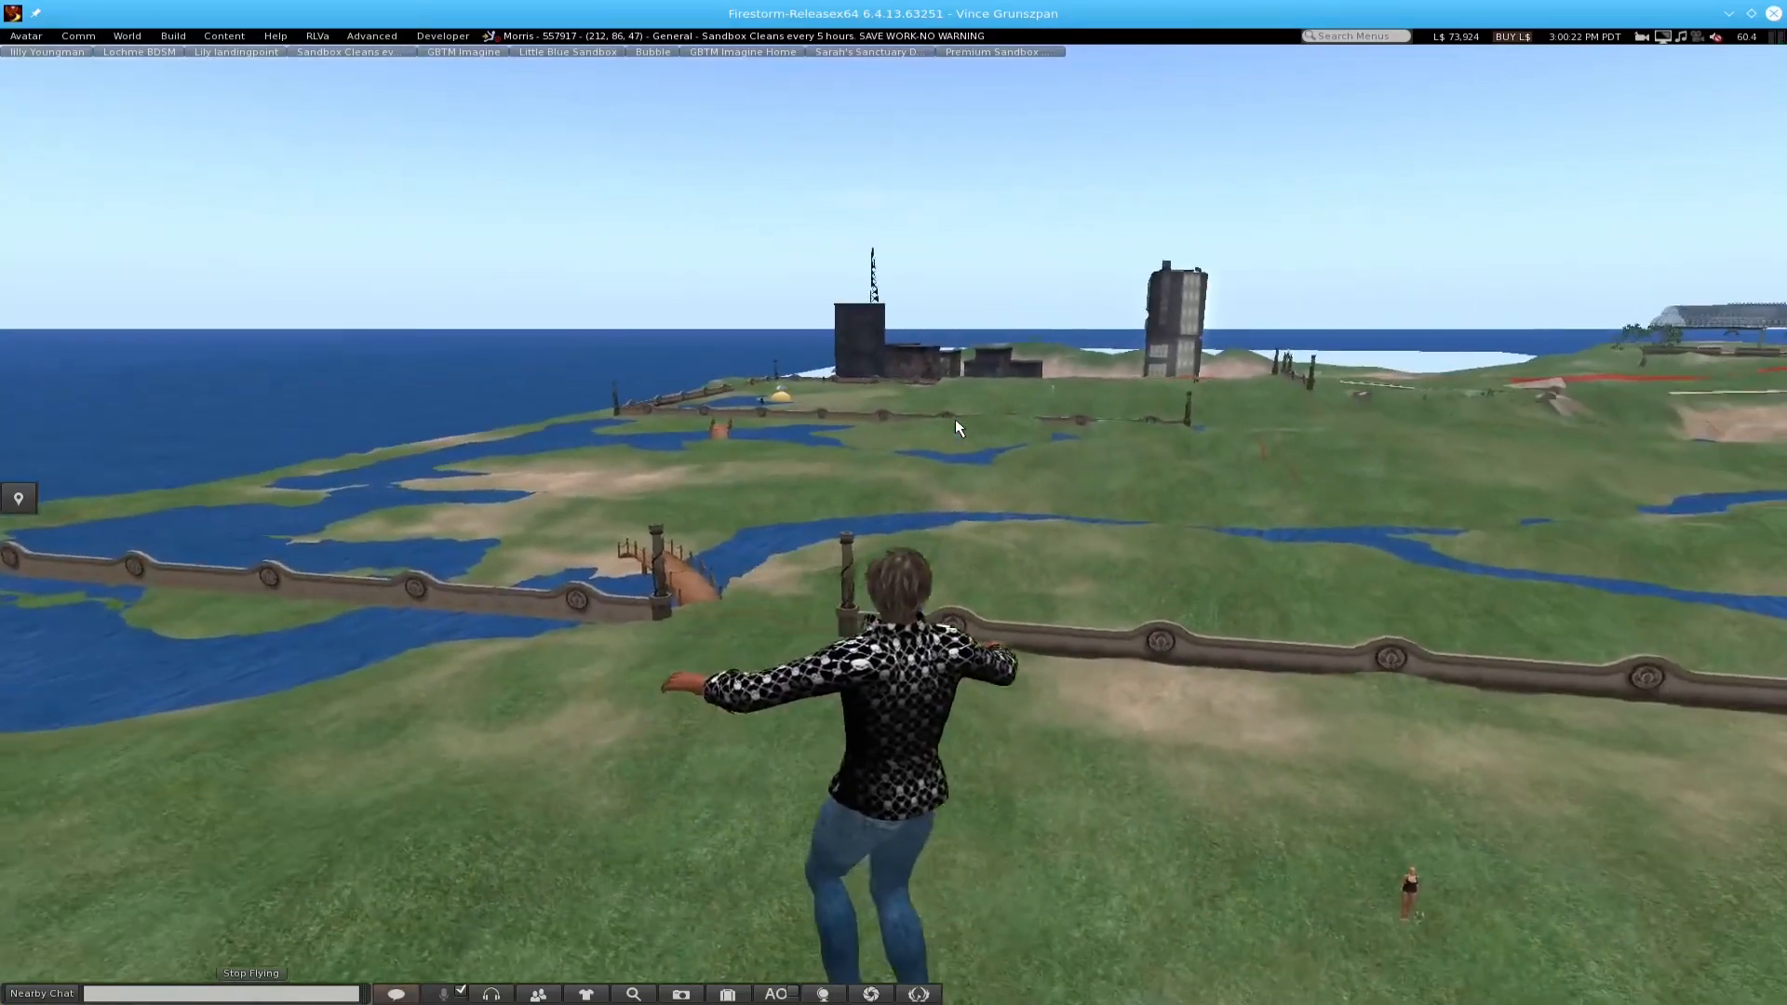
key("Left")
key("Left")
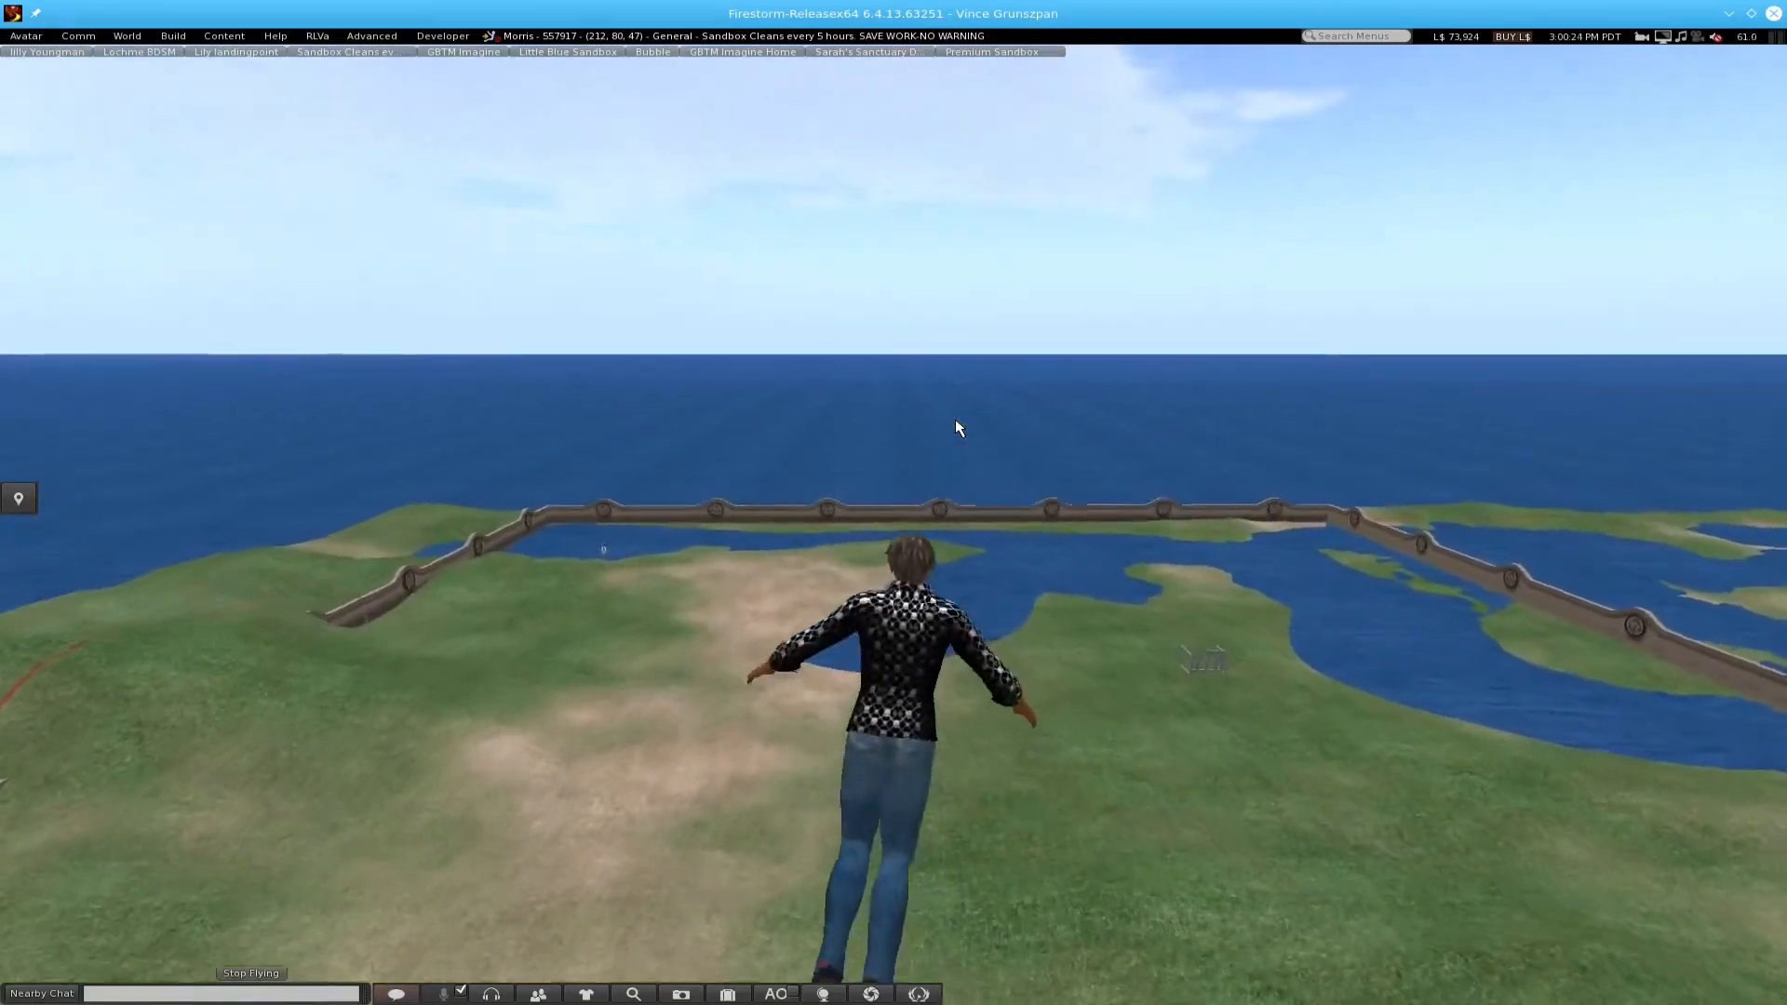
key("Up")
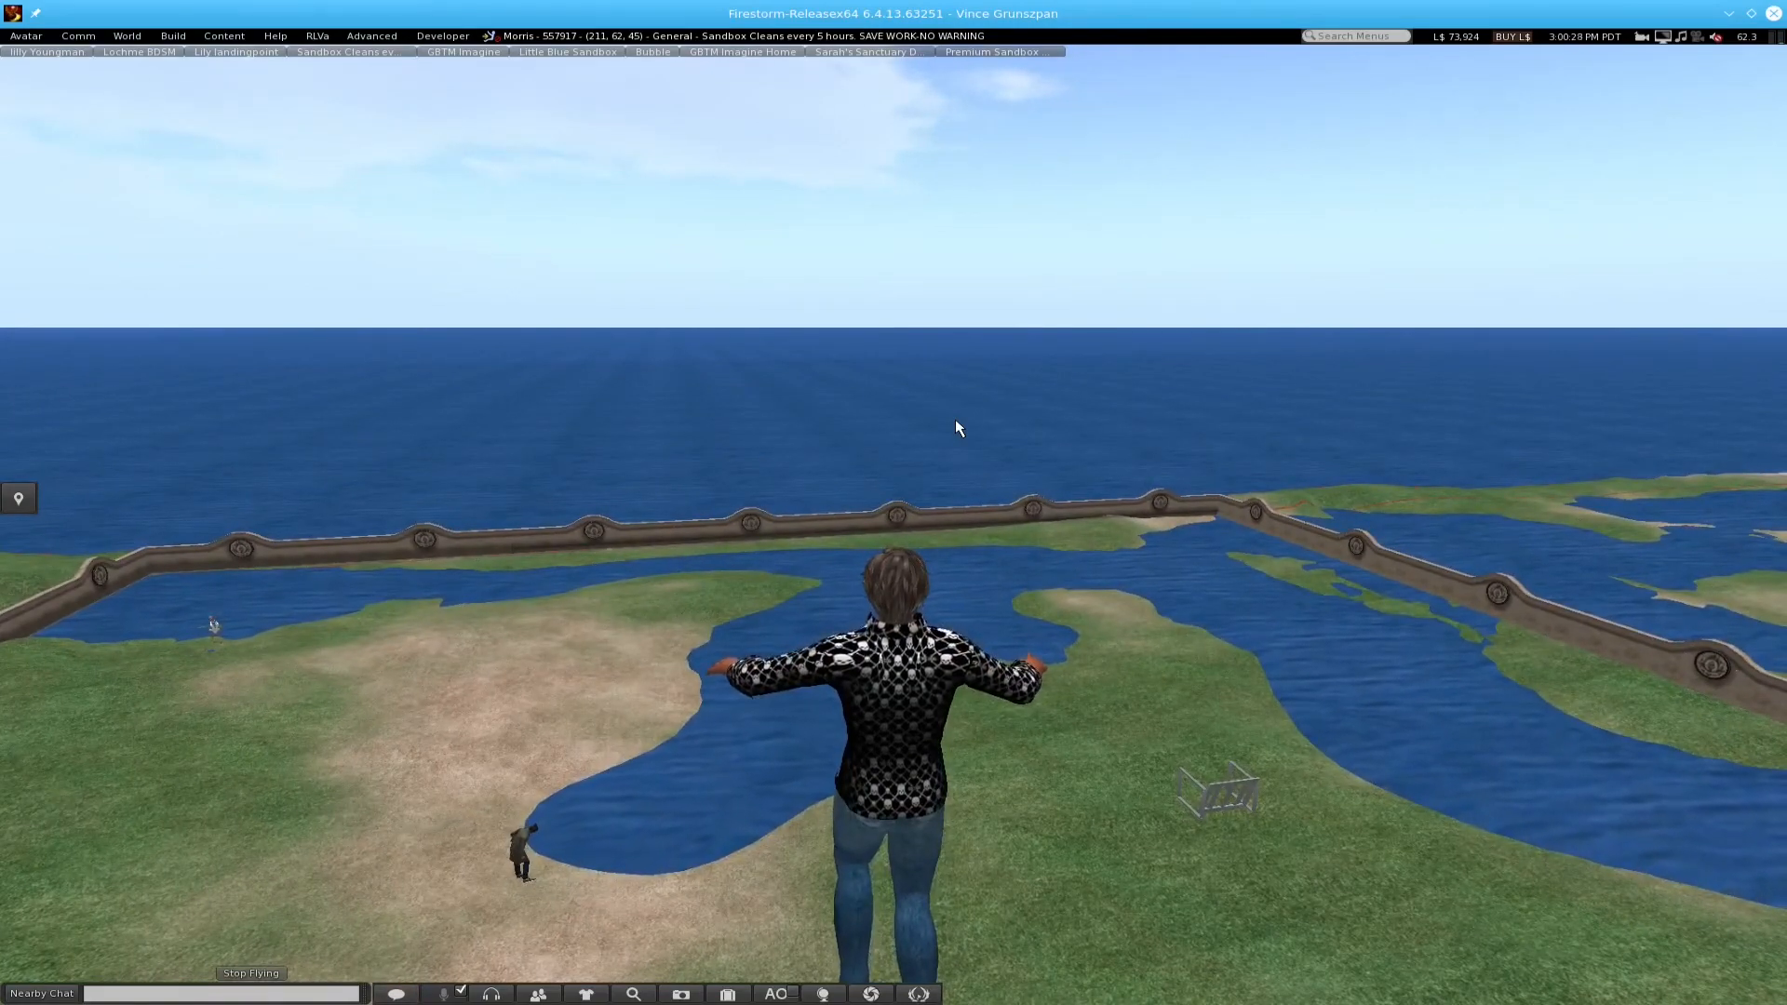
key("Page_Down")
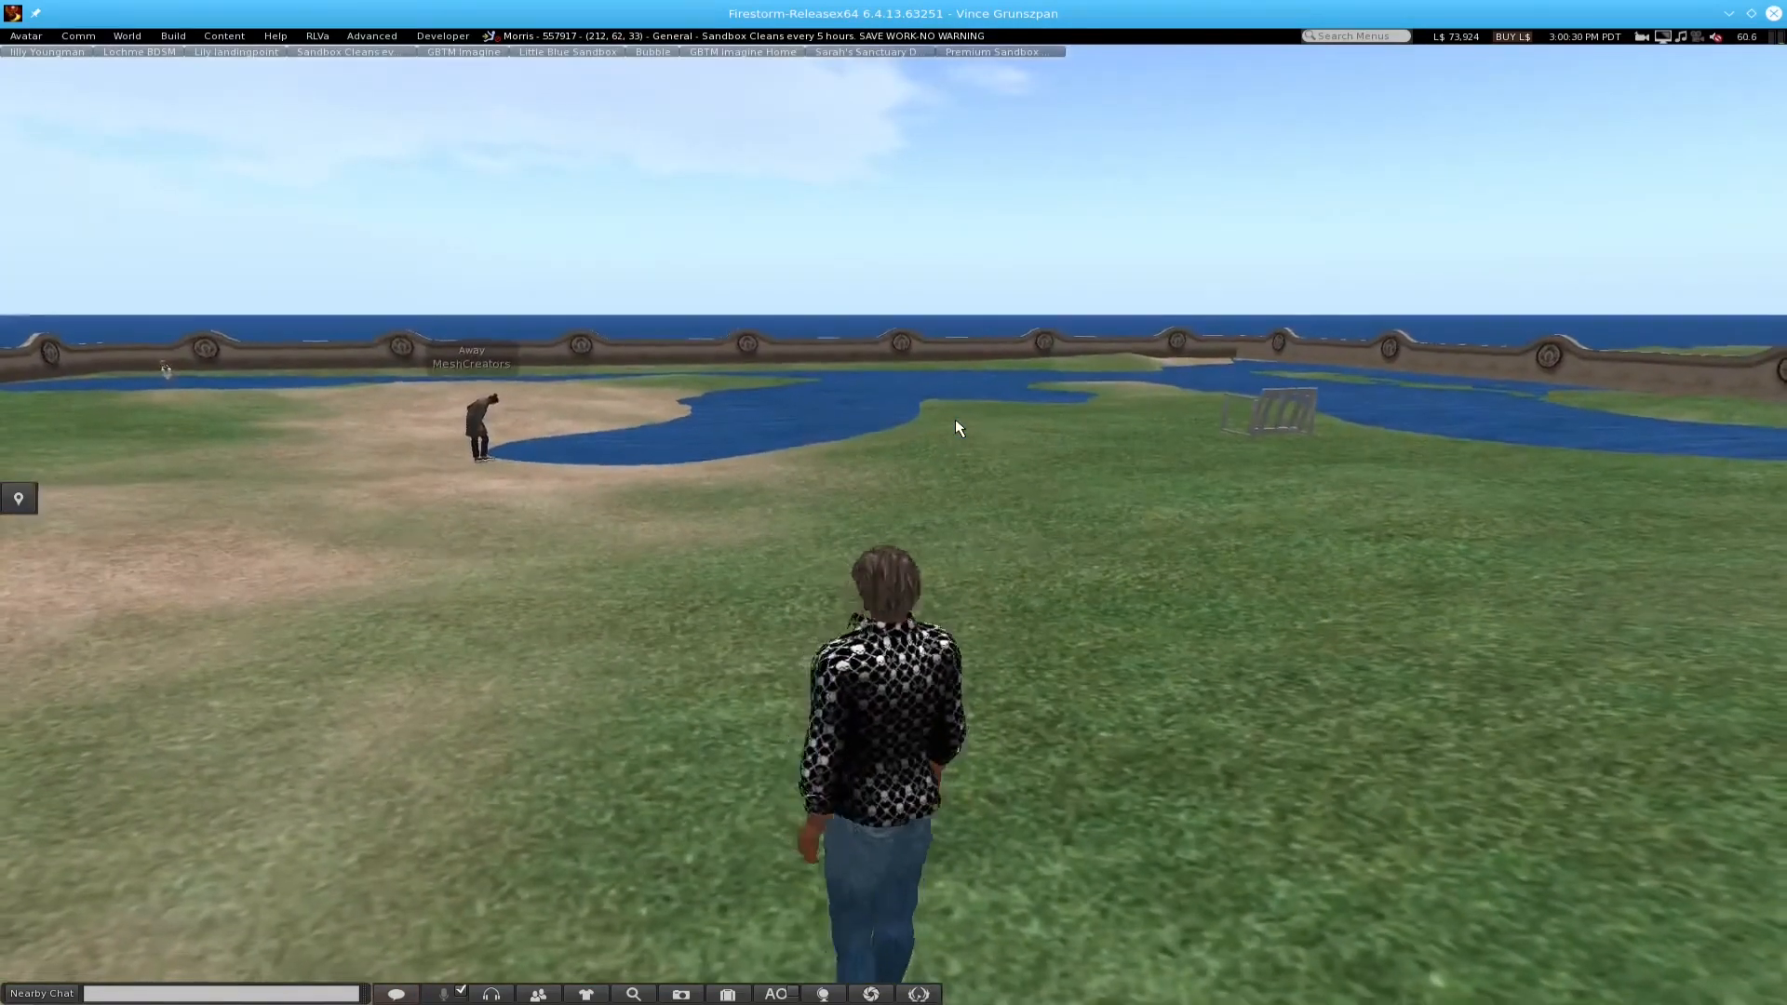
key("Up")
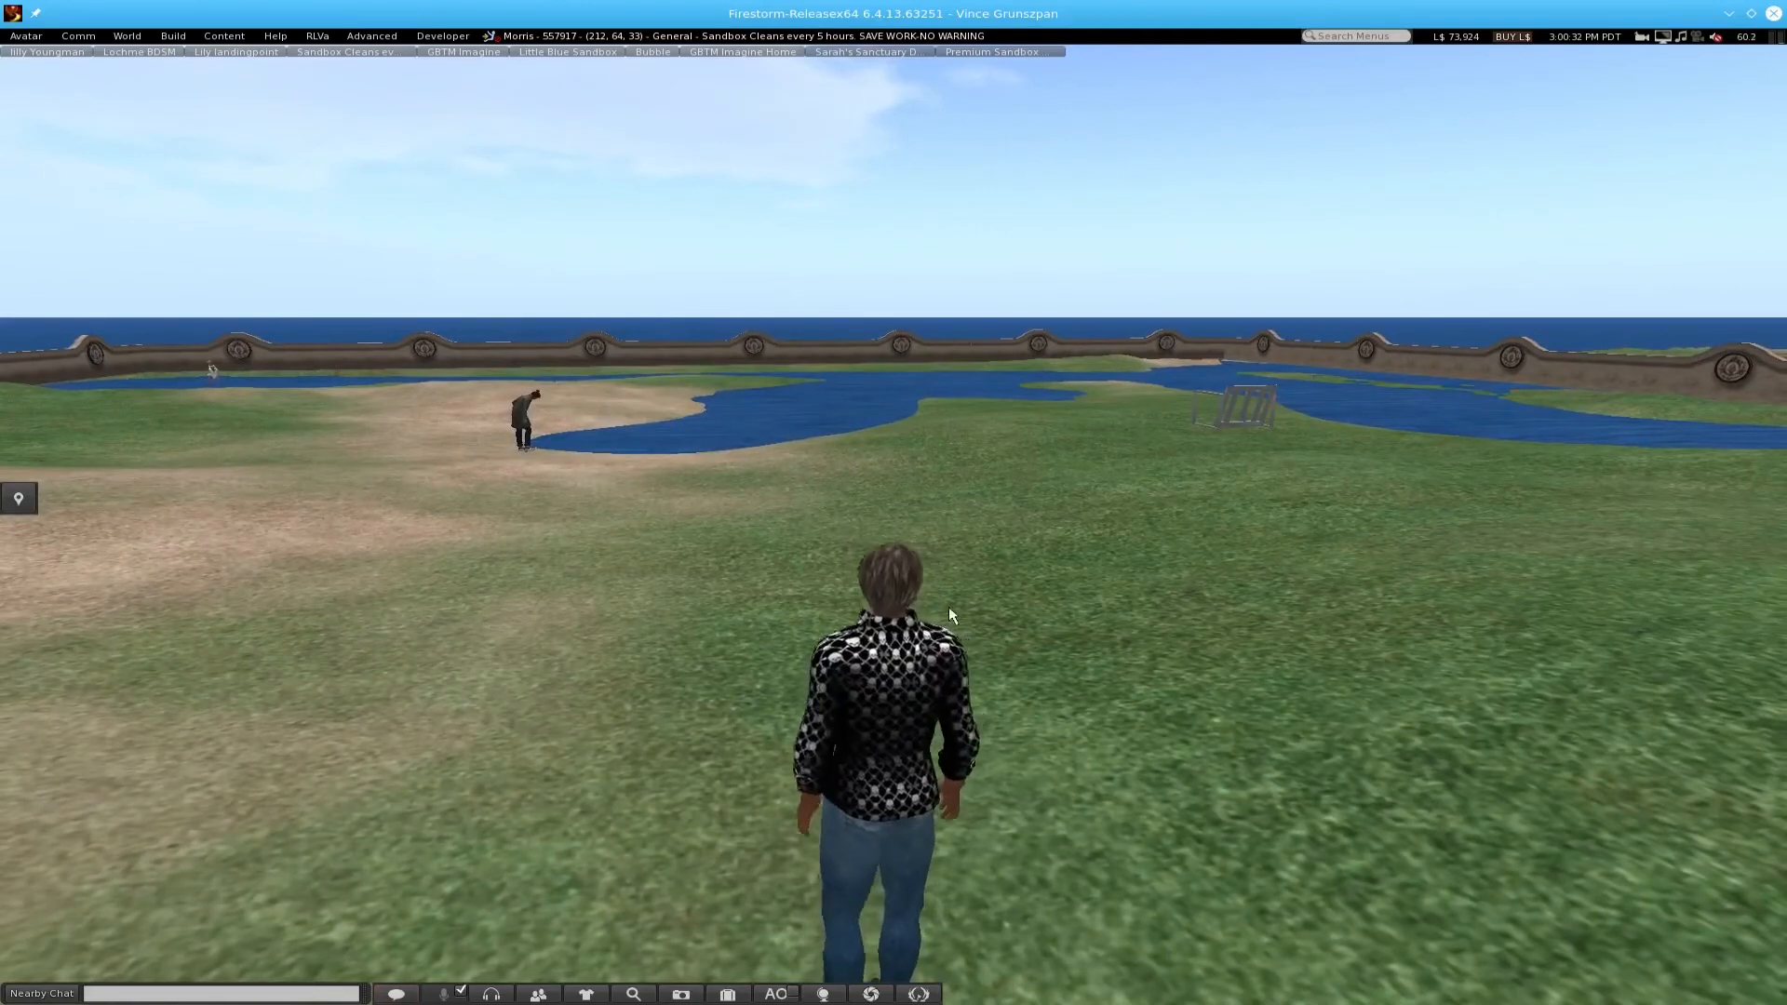
- Create a box on the grass just beside the avatar
right_click(1043, 833)
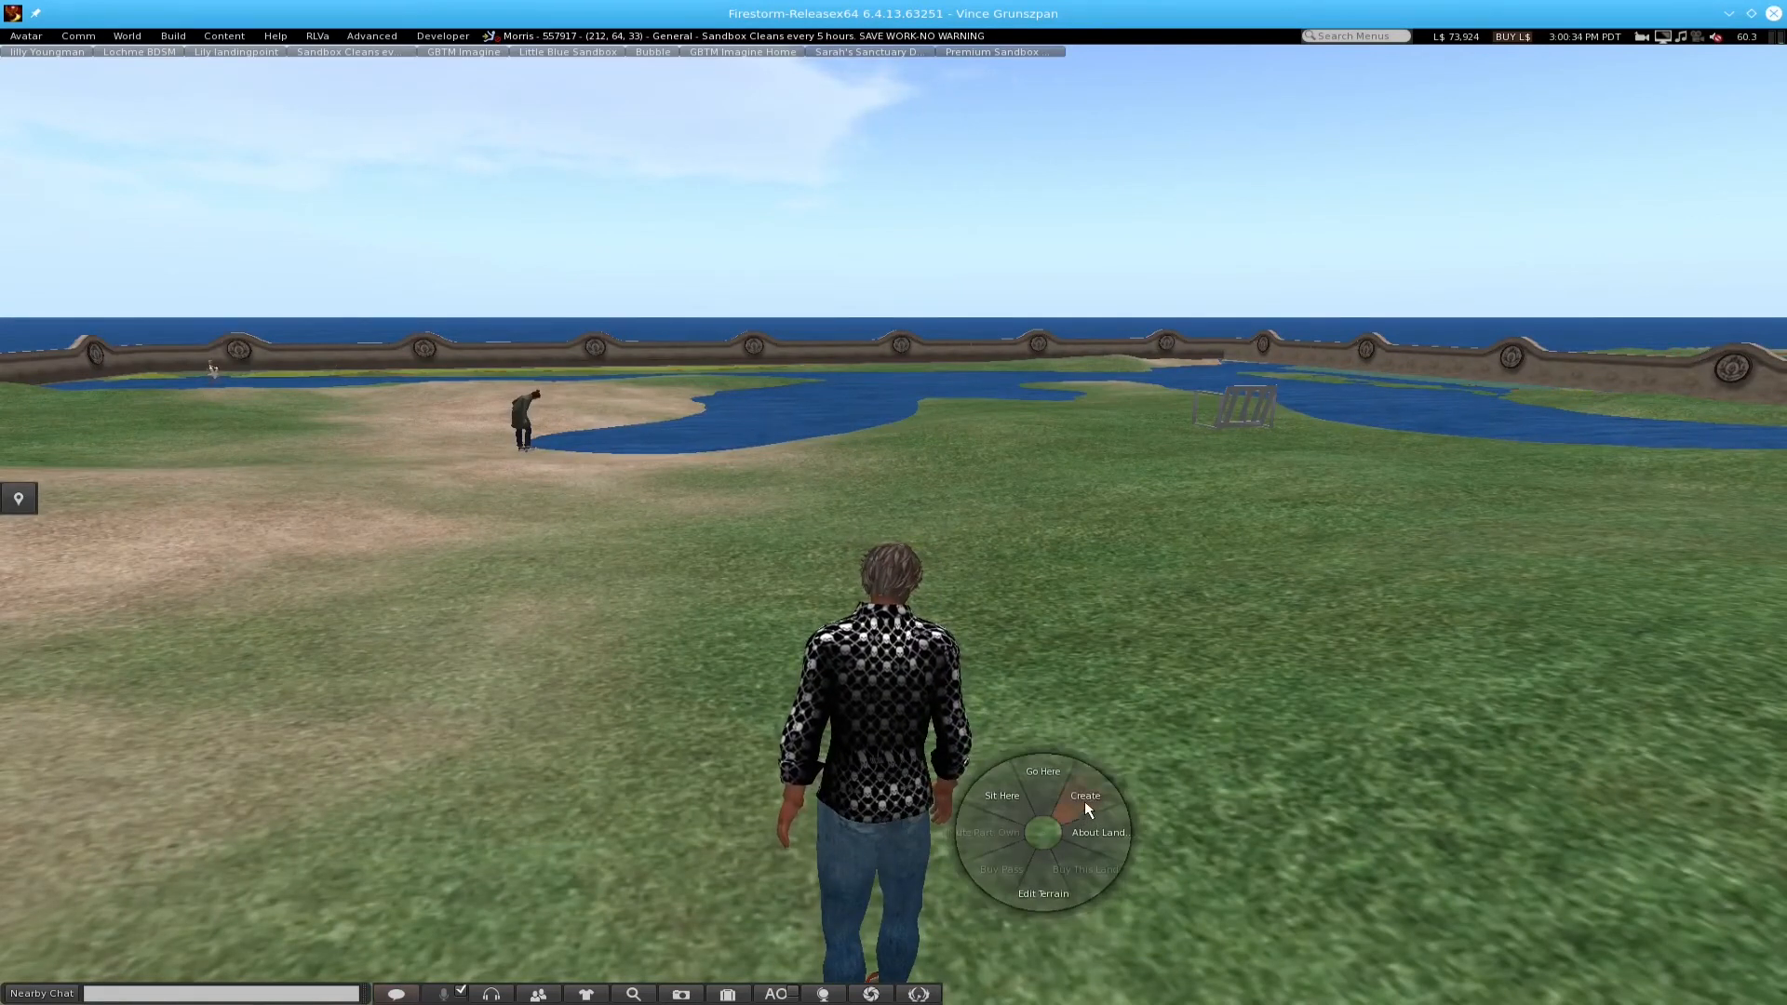
left_click(1082, 811)
left_click(1083, 817)
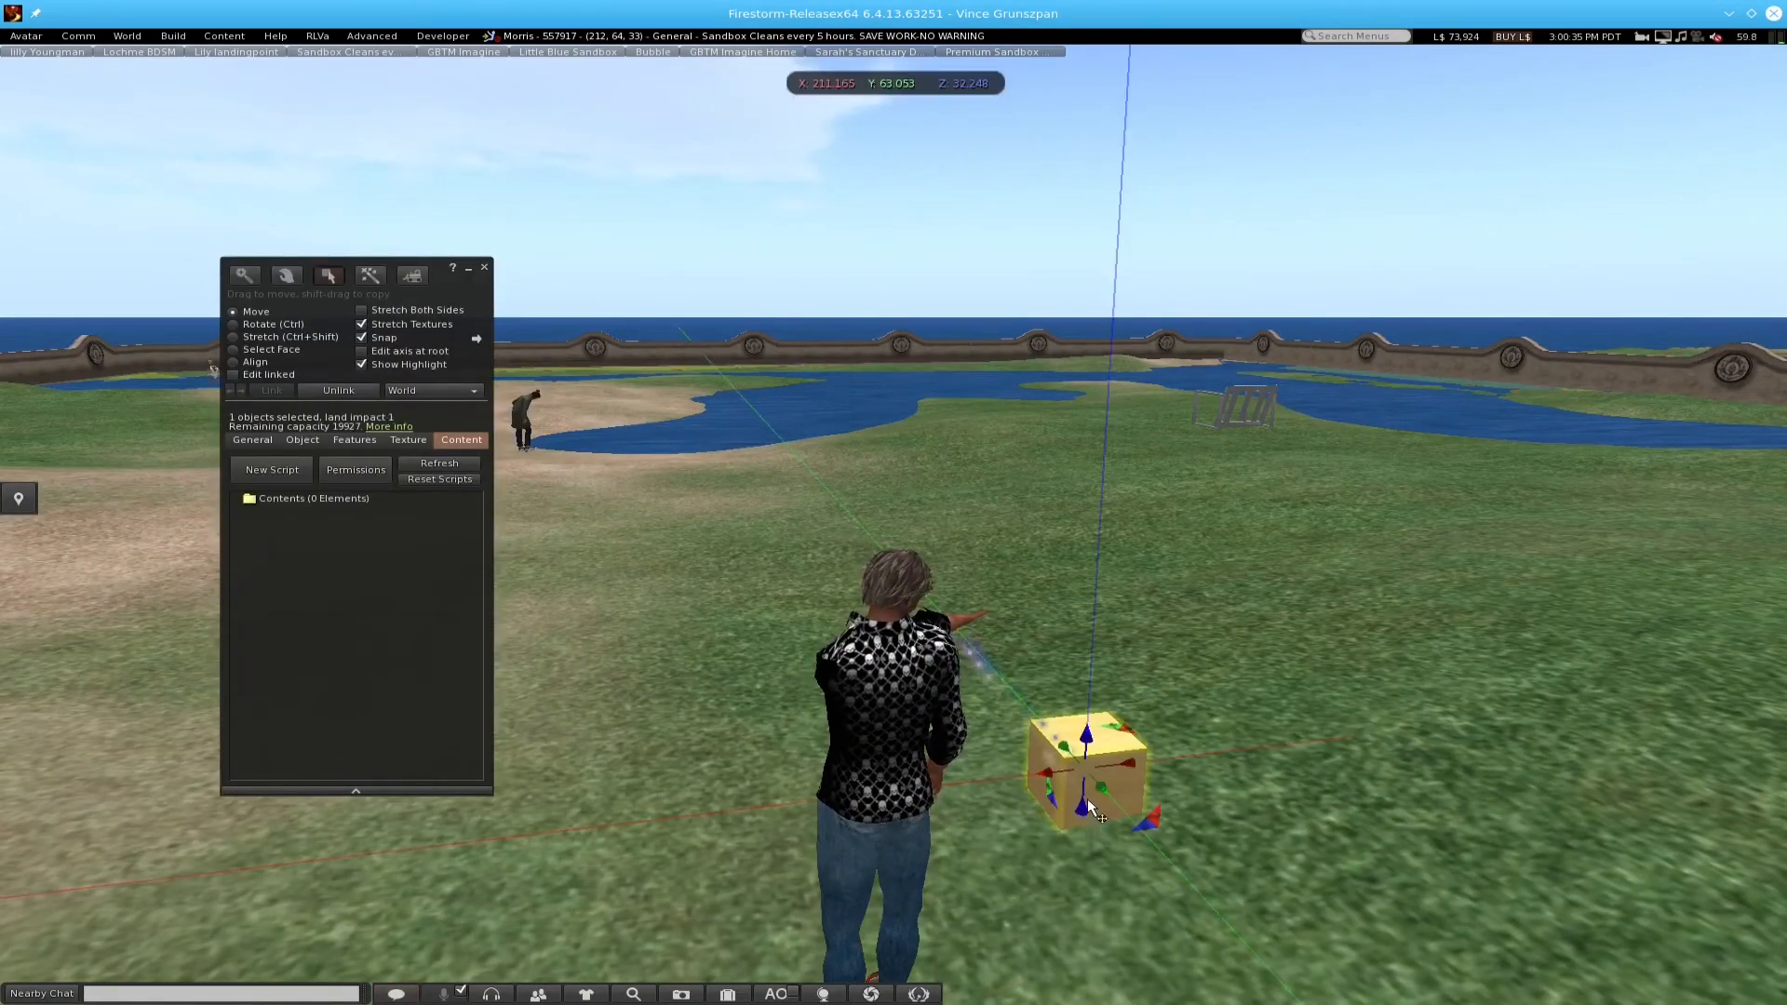
- Set the box's Z position to 250 meters and close the build window
left_click(253, 440)
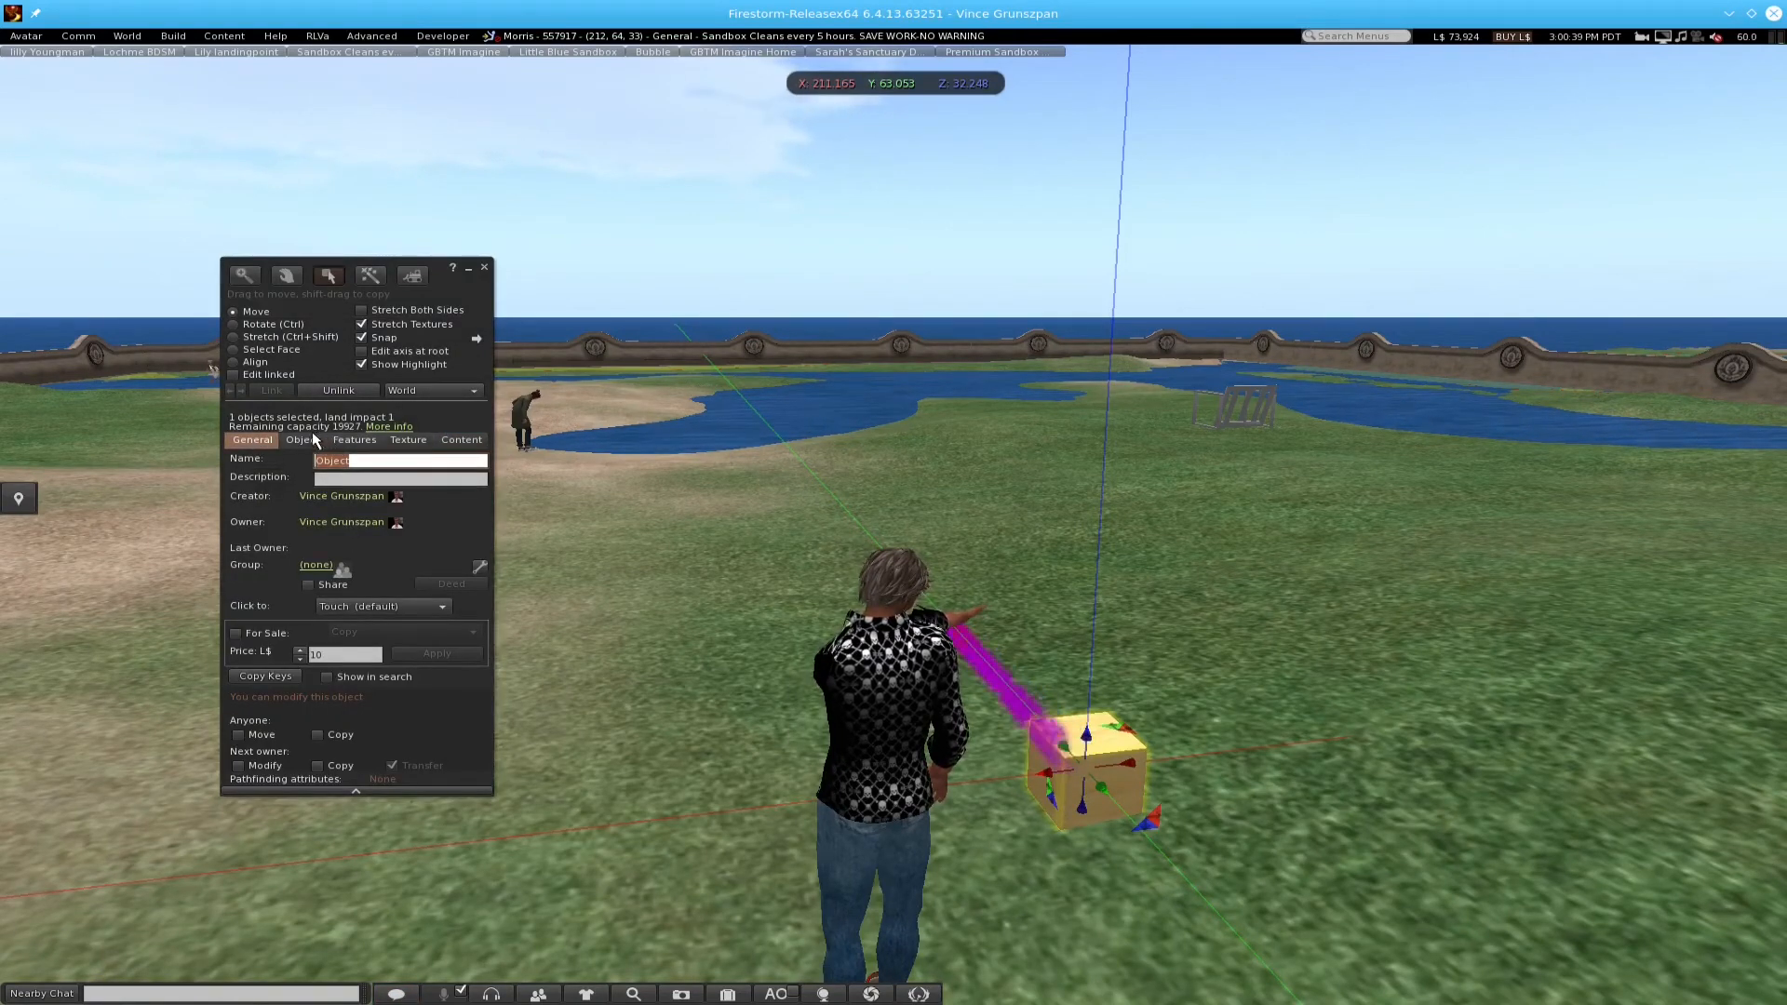
left_click(304, 439)
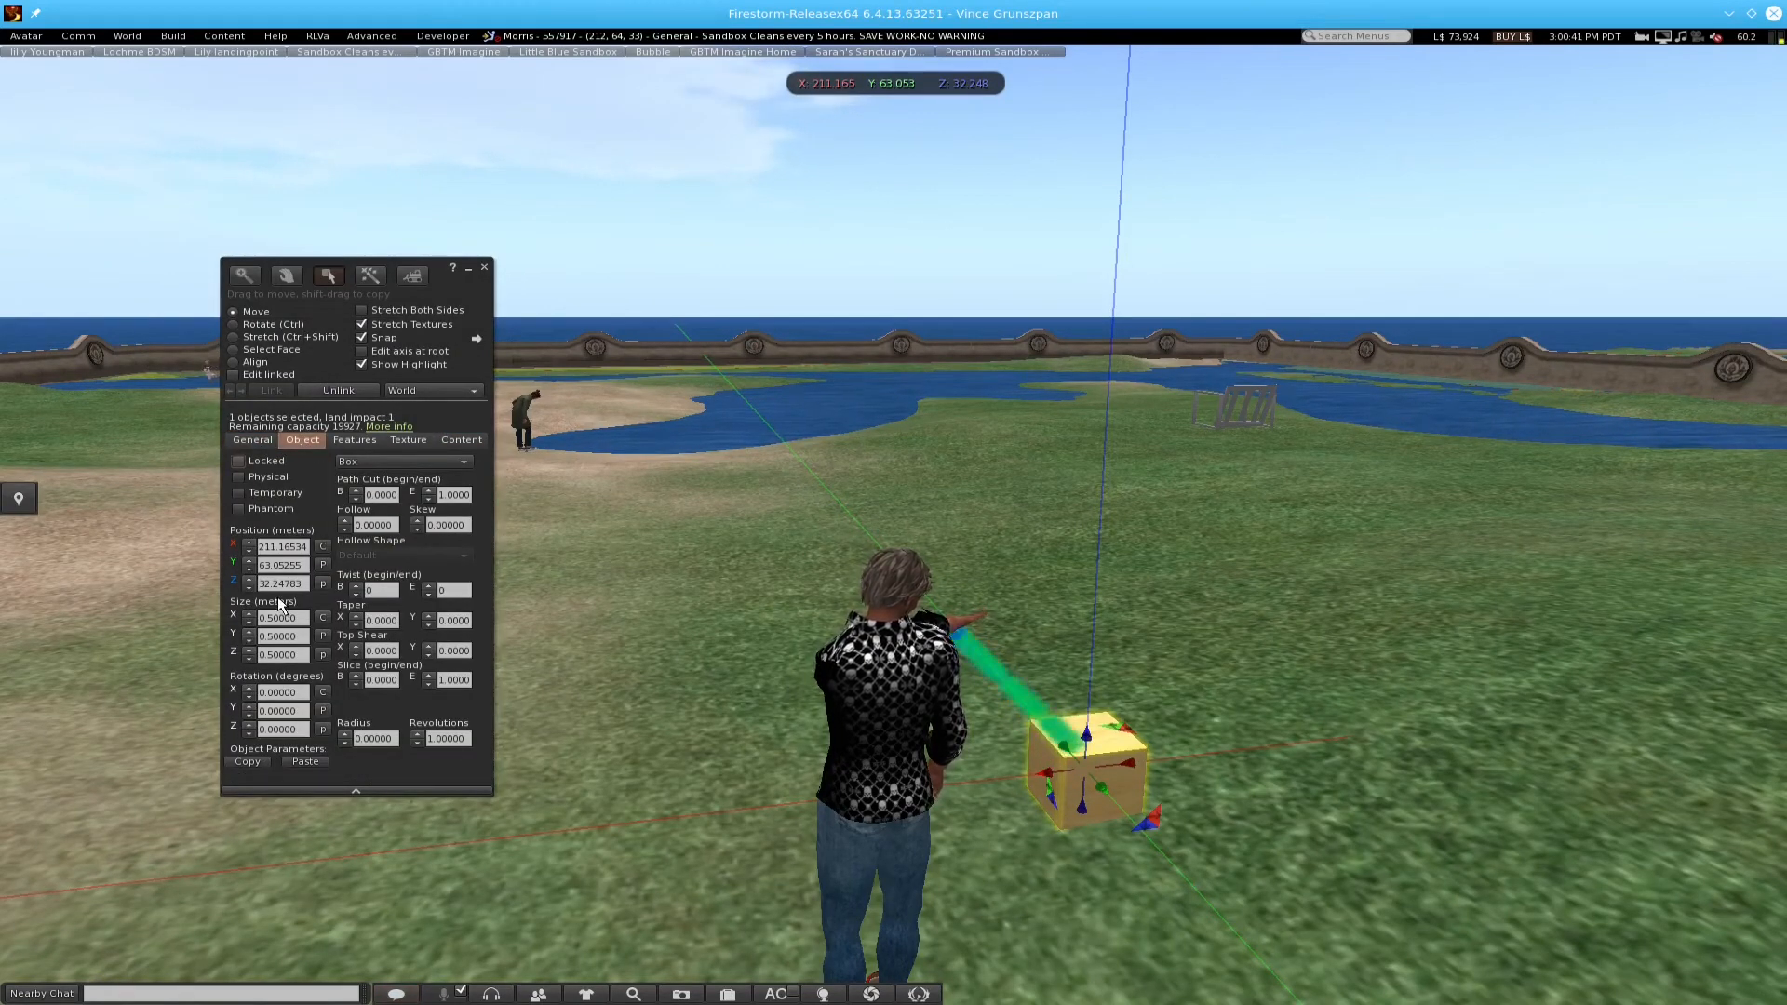
left_click(304, 584)
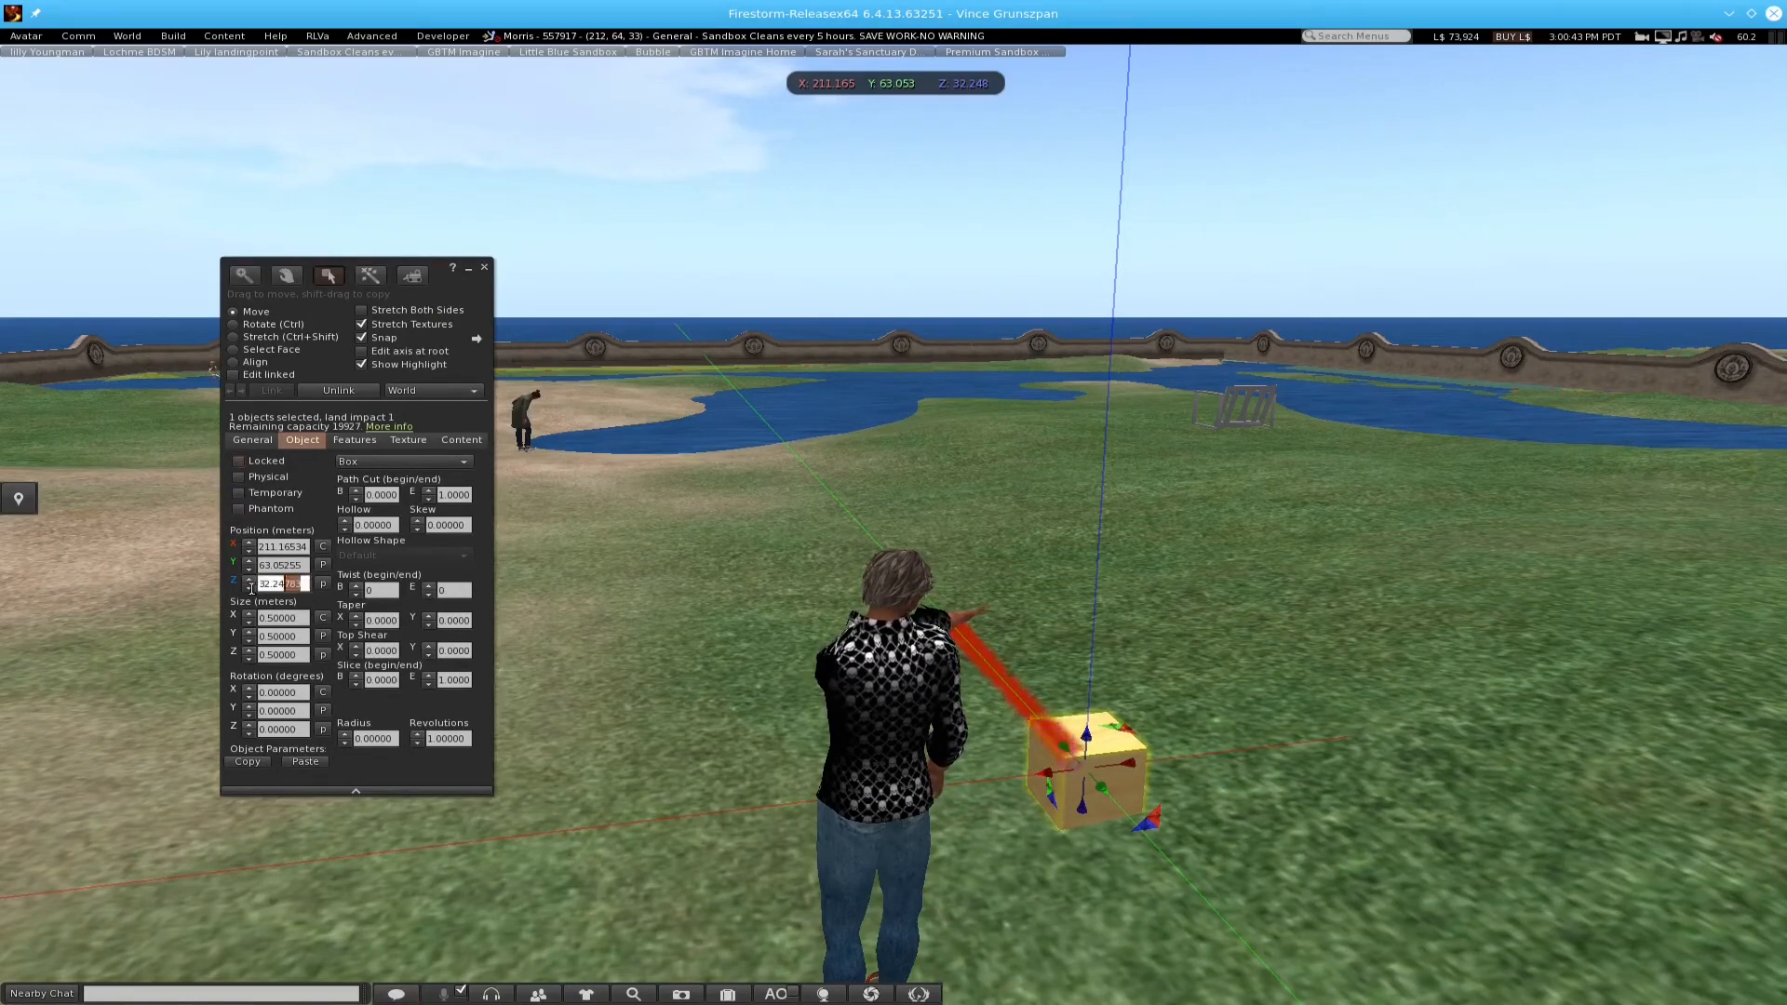
type("250")
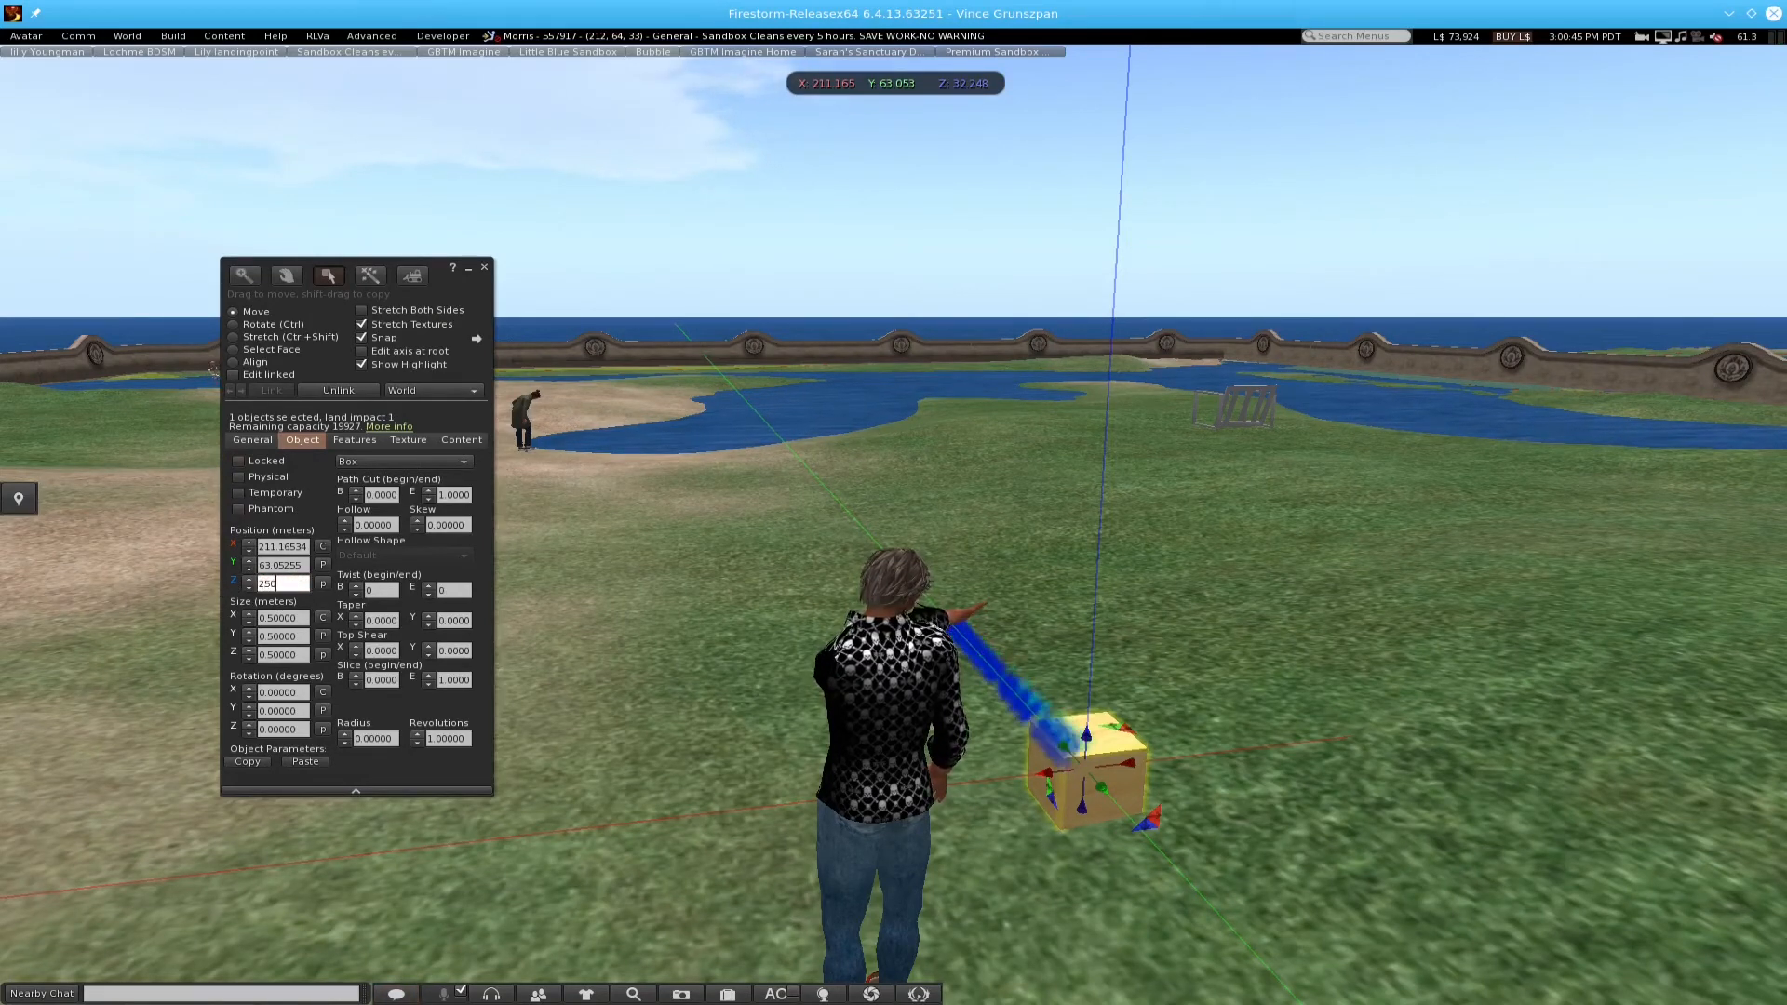
key("Return")
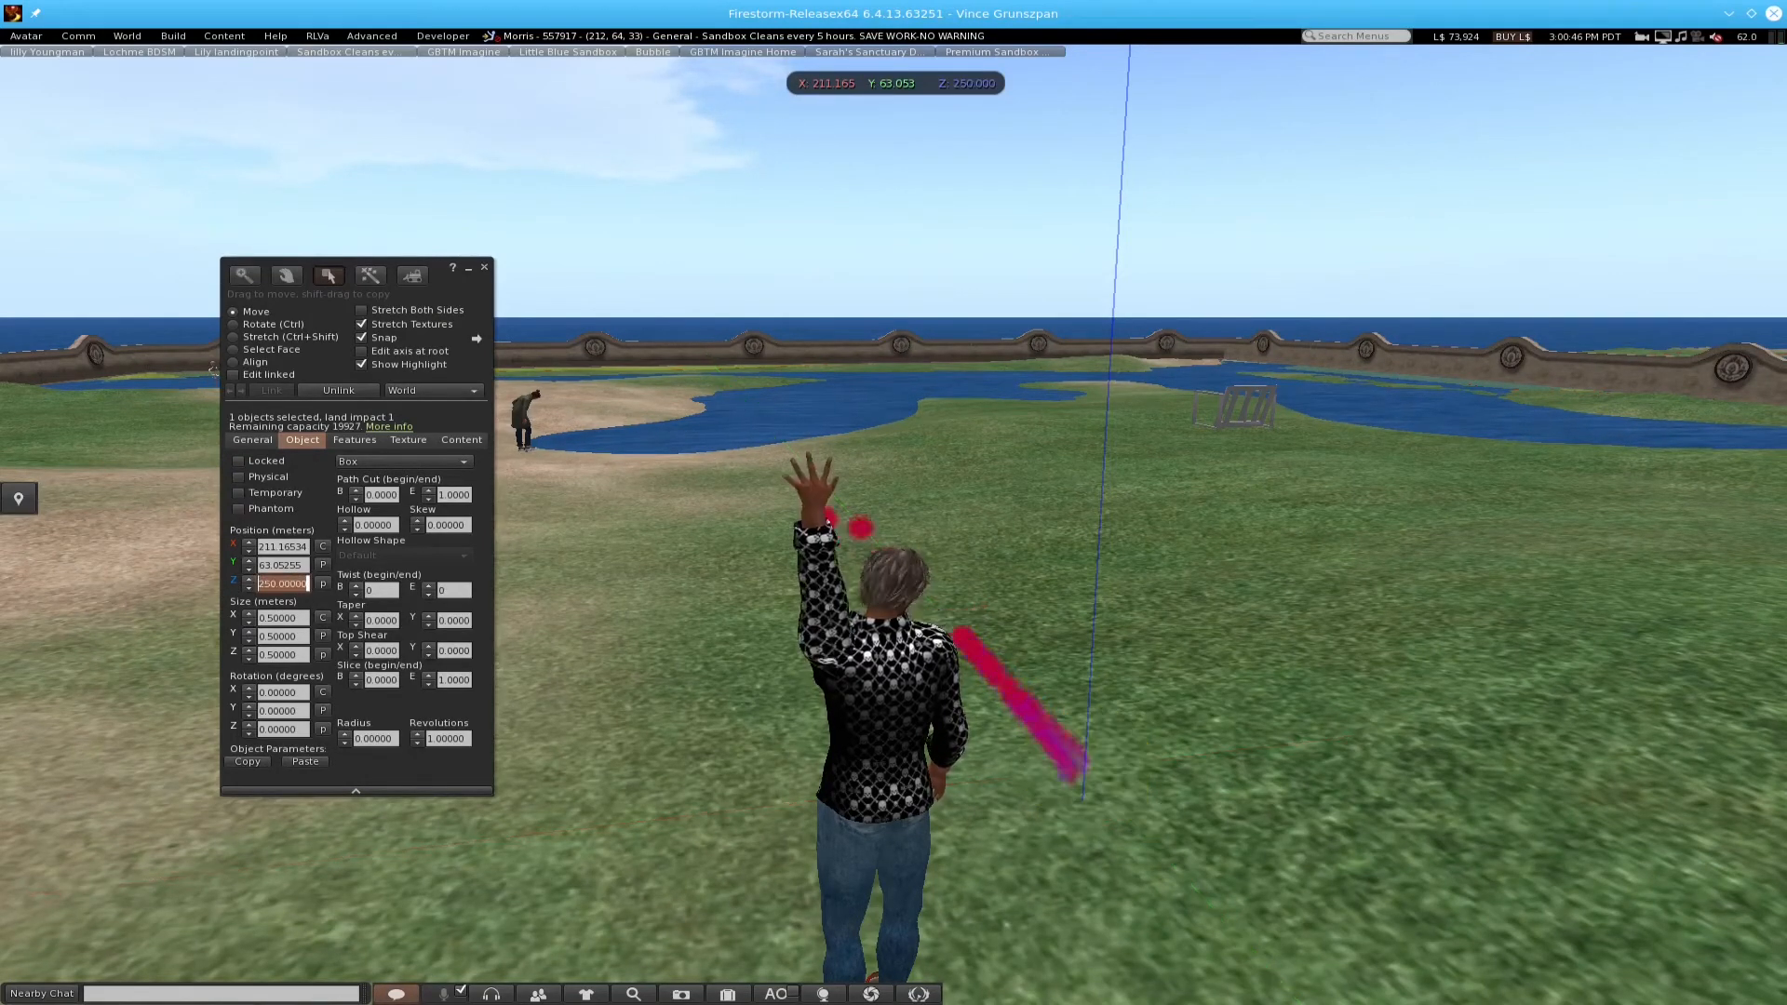
left_click(484, 269)
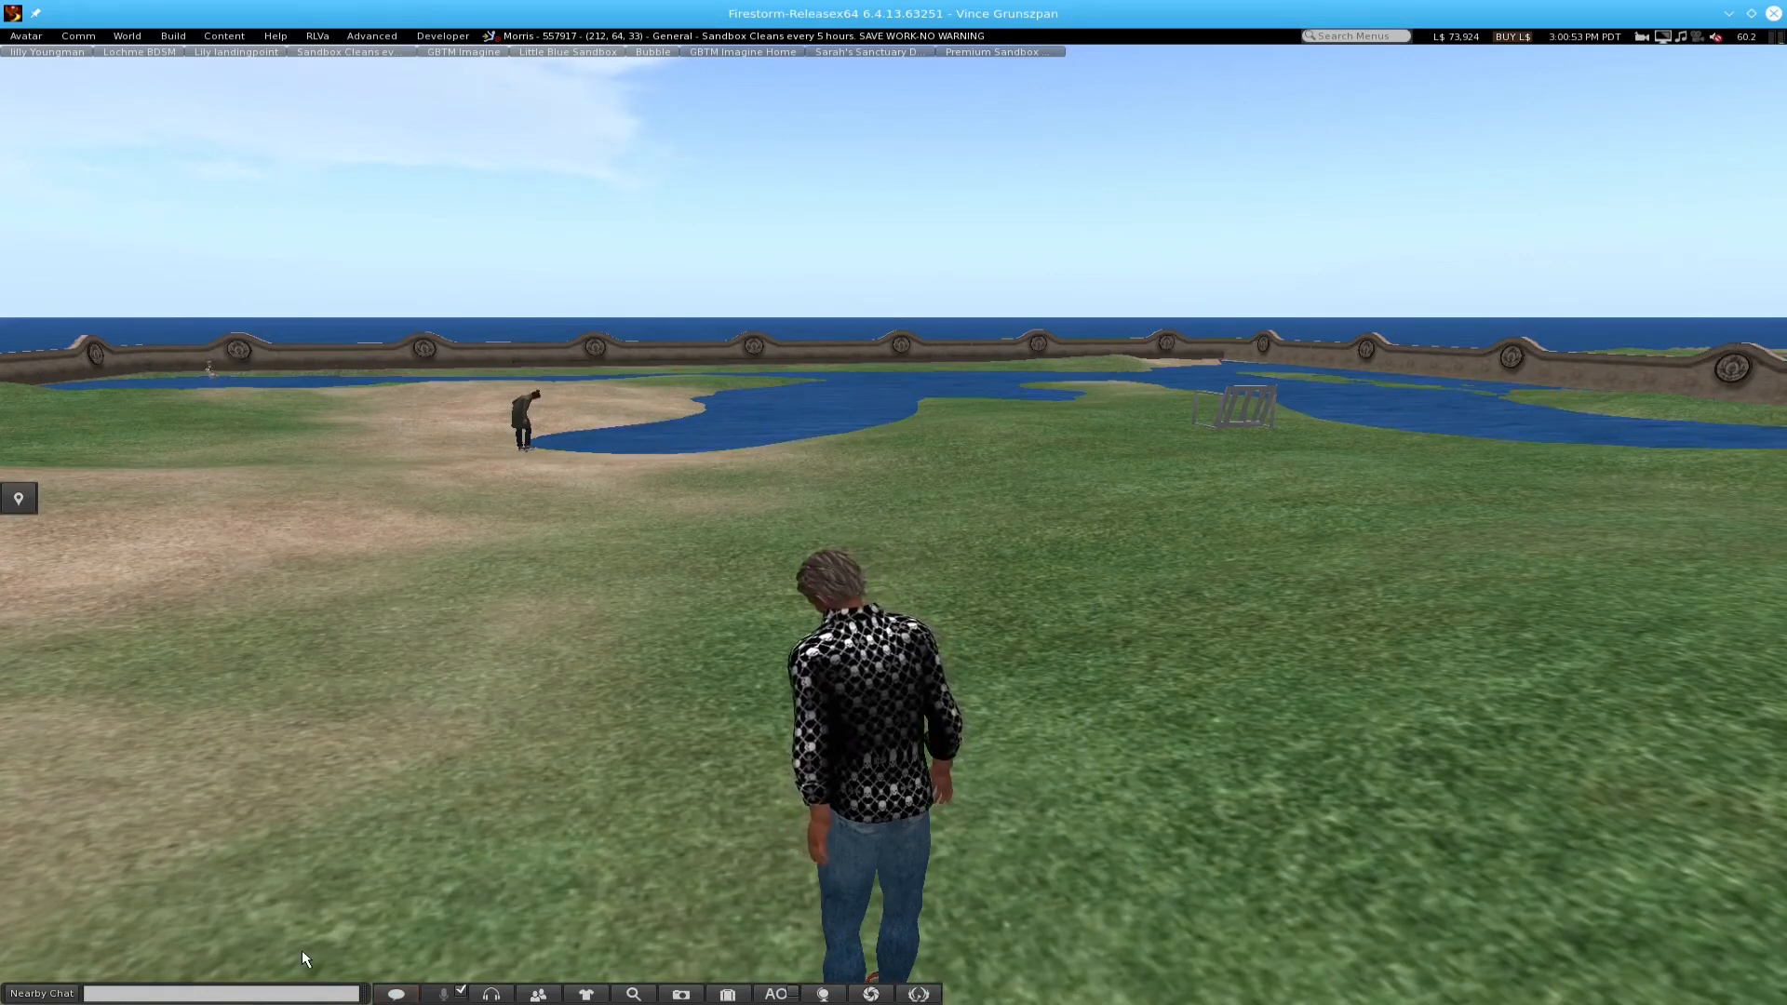
- Send the chat command "gth 260" to lift the avatar into the sky near the box
key("Return")
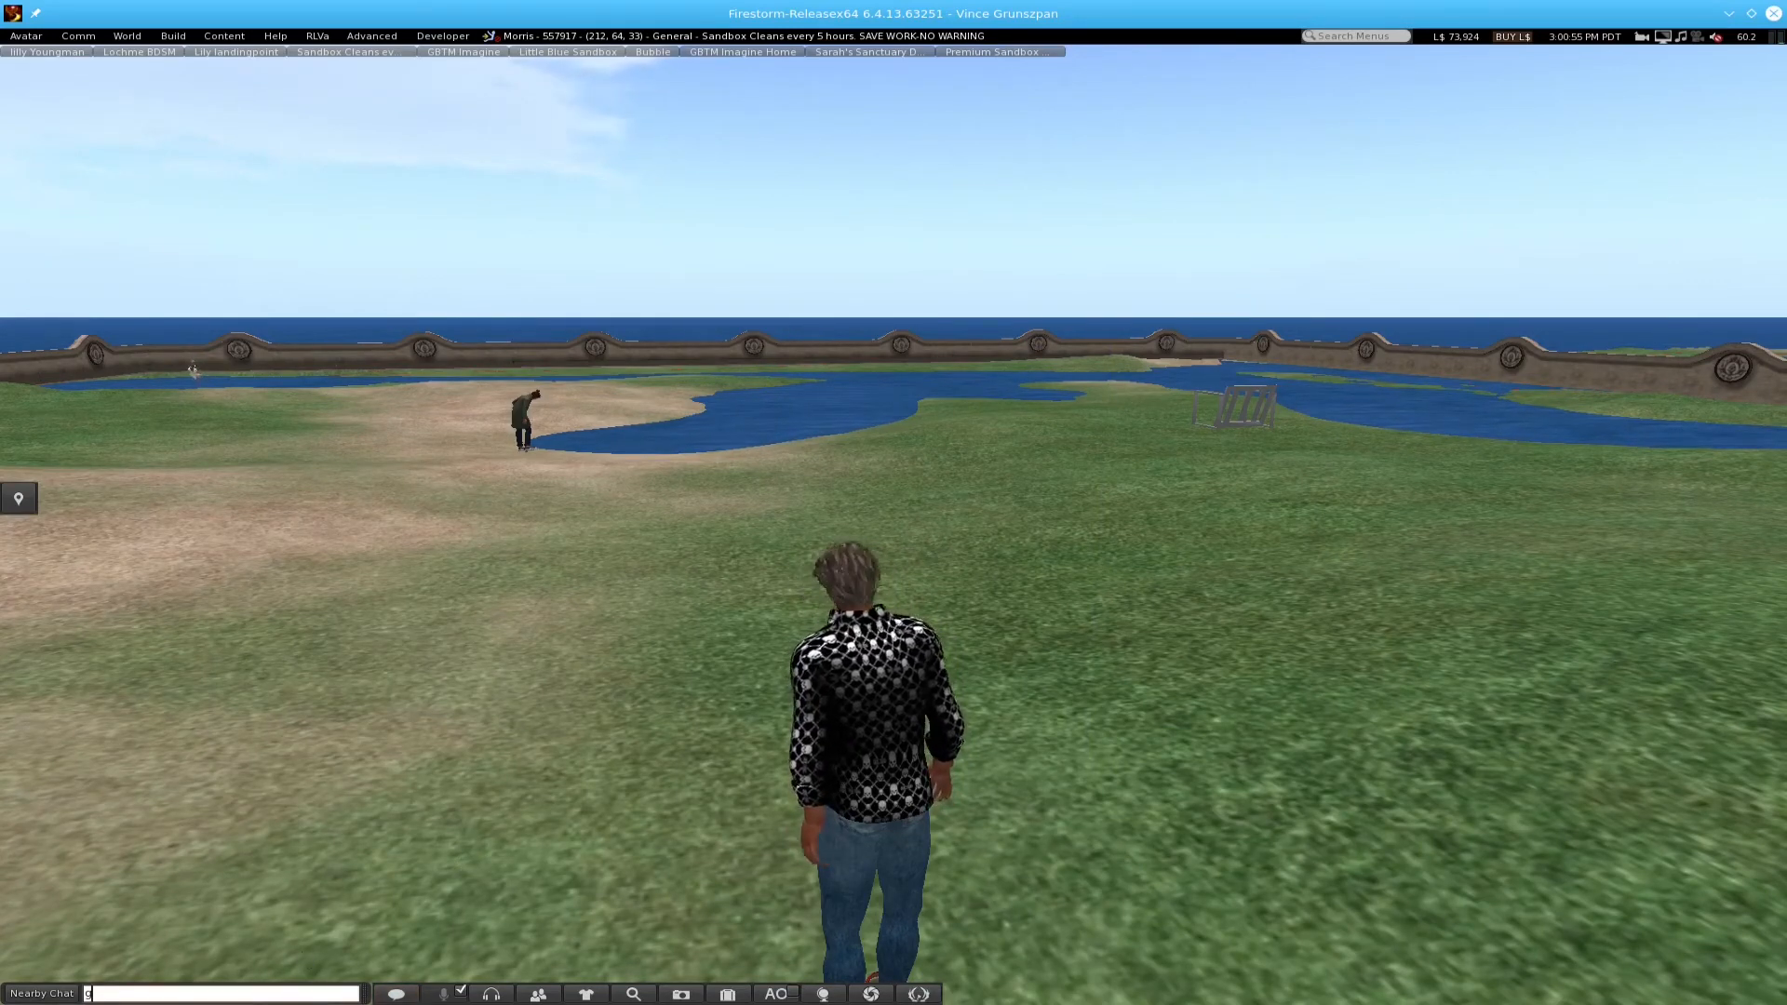
type("g")
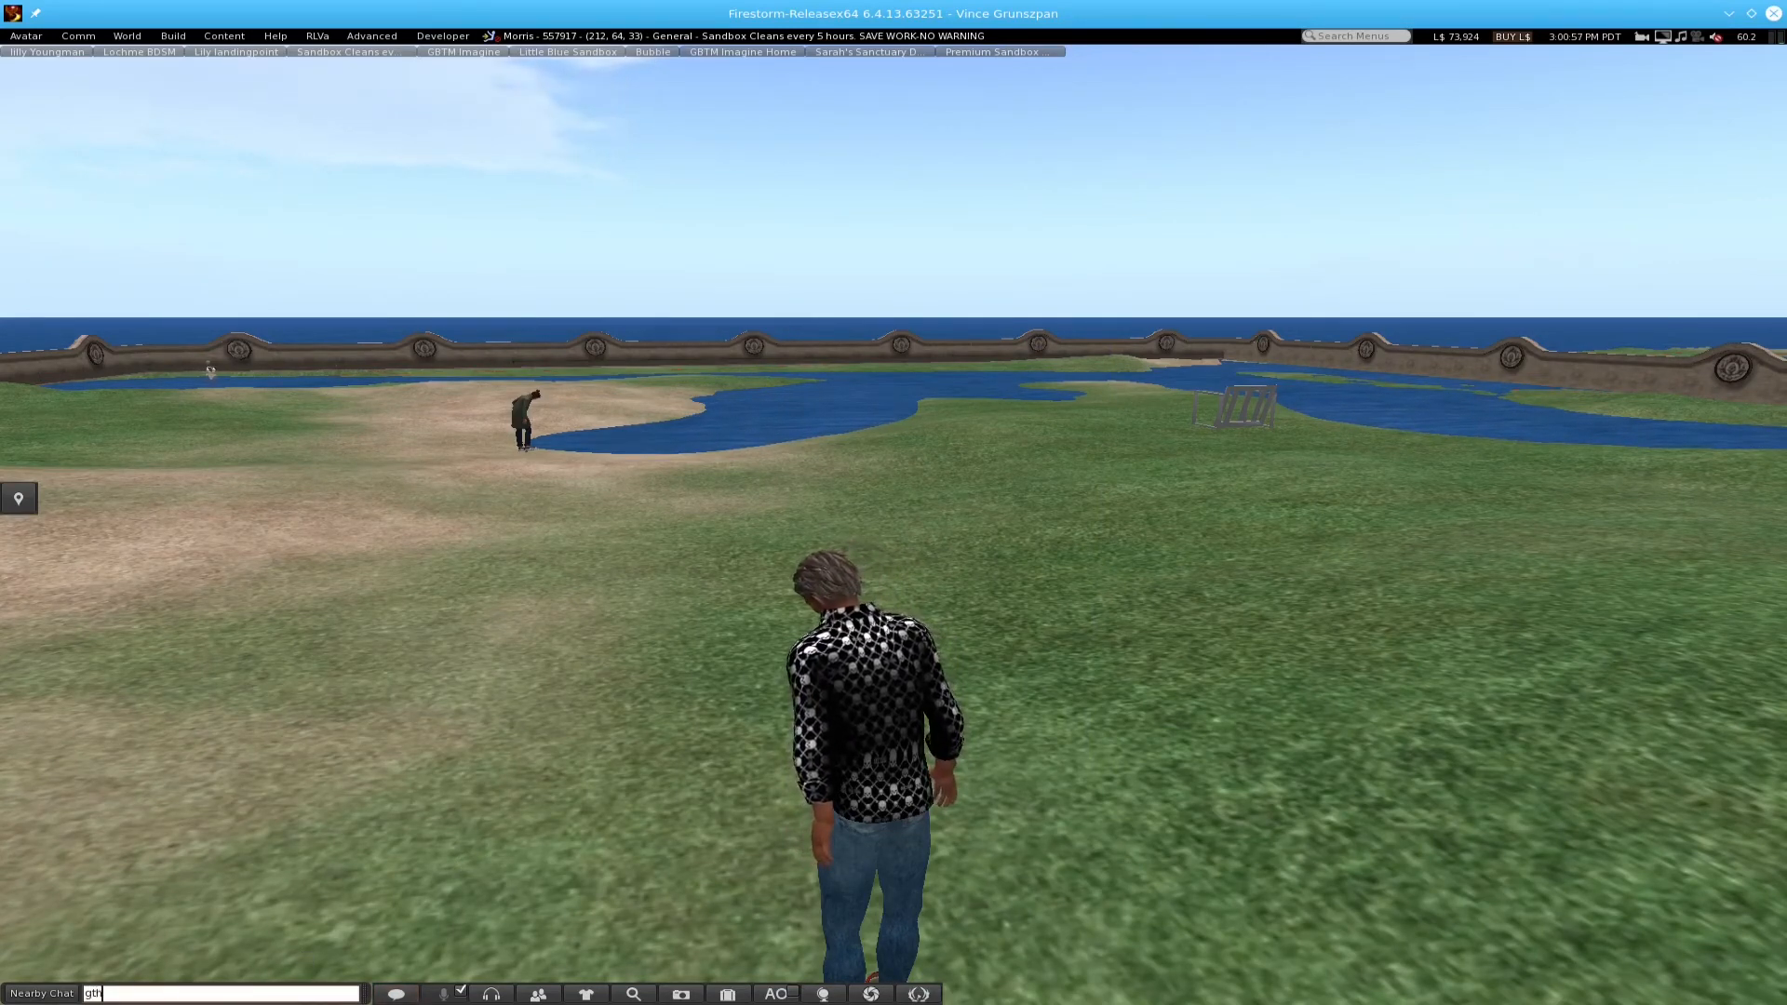
type("th 260")
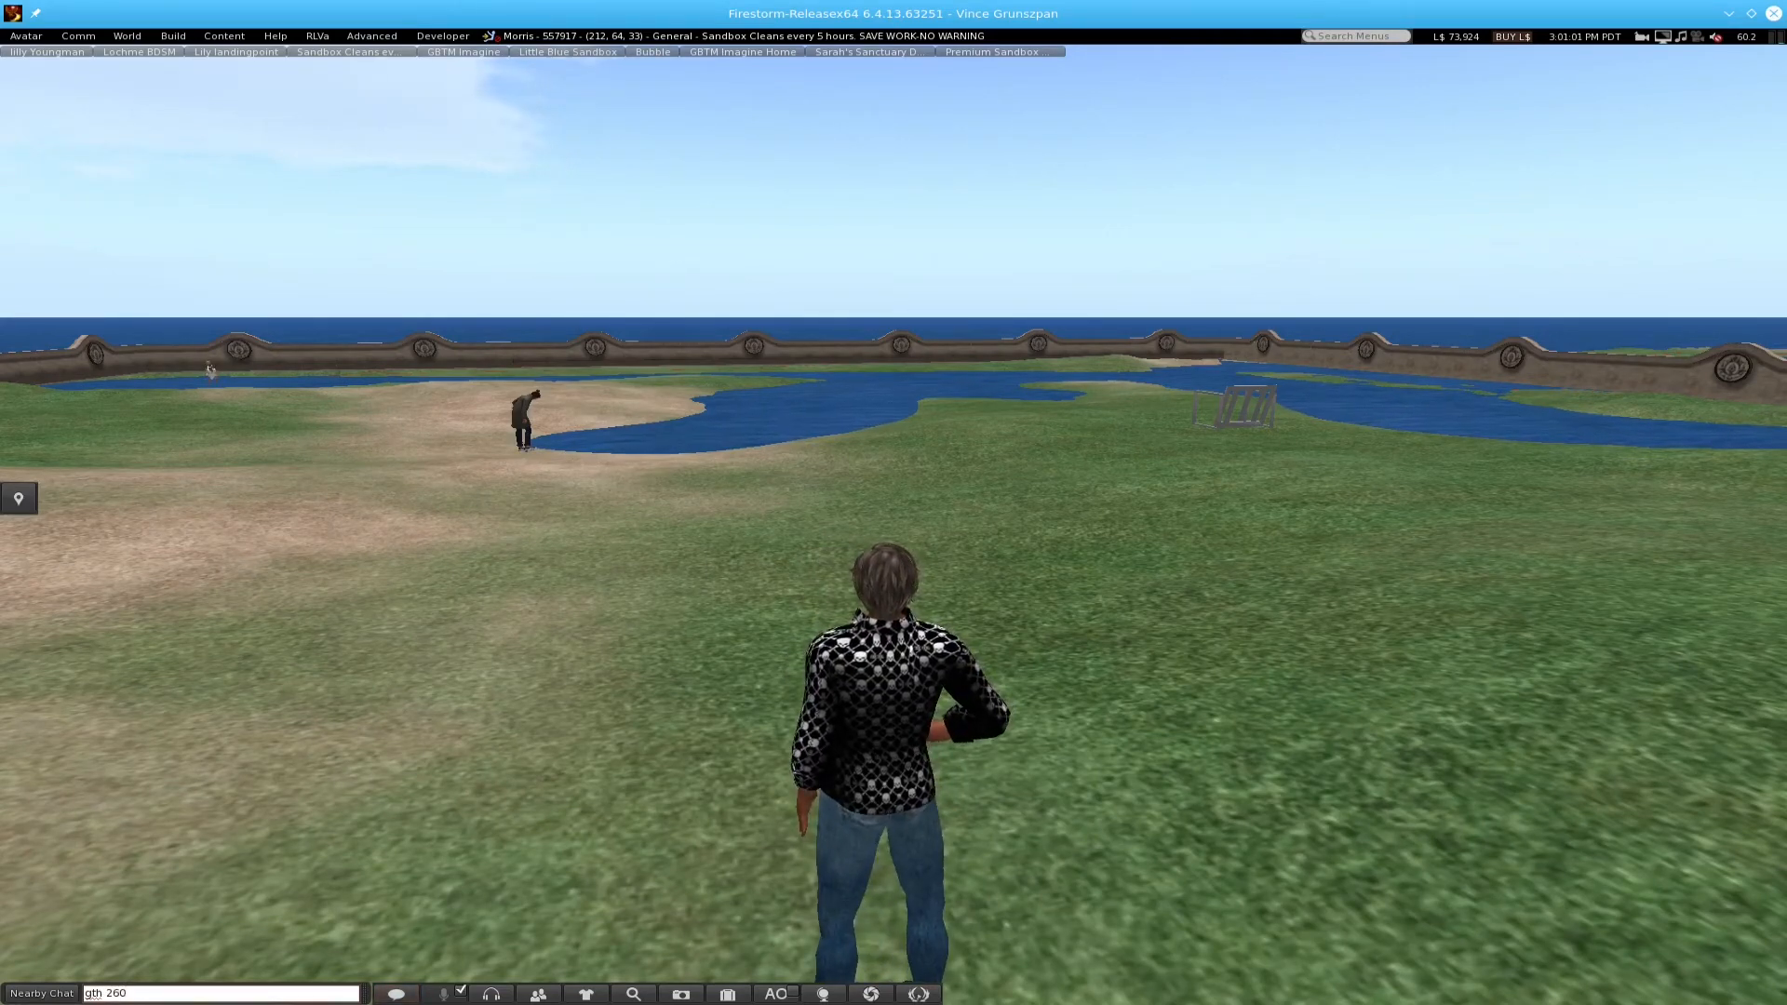
key("Return")
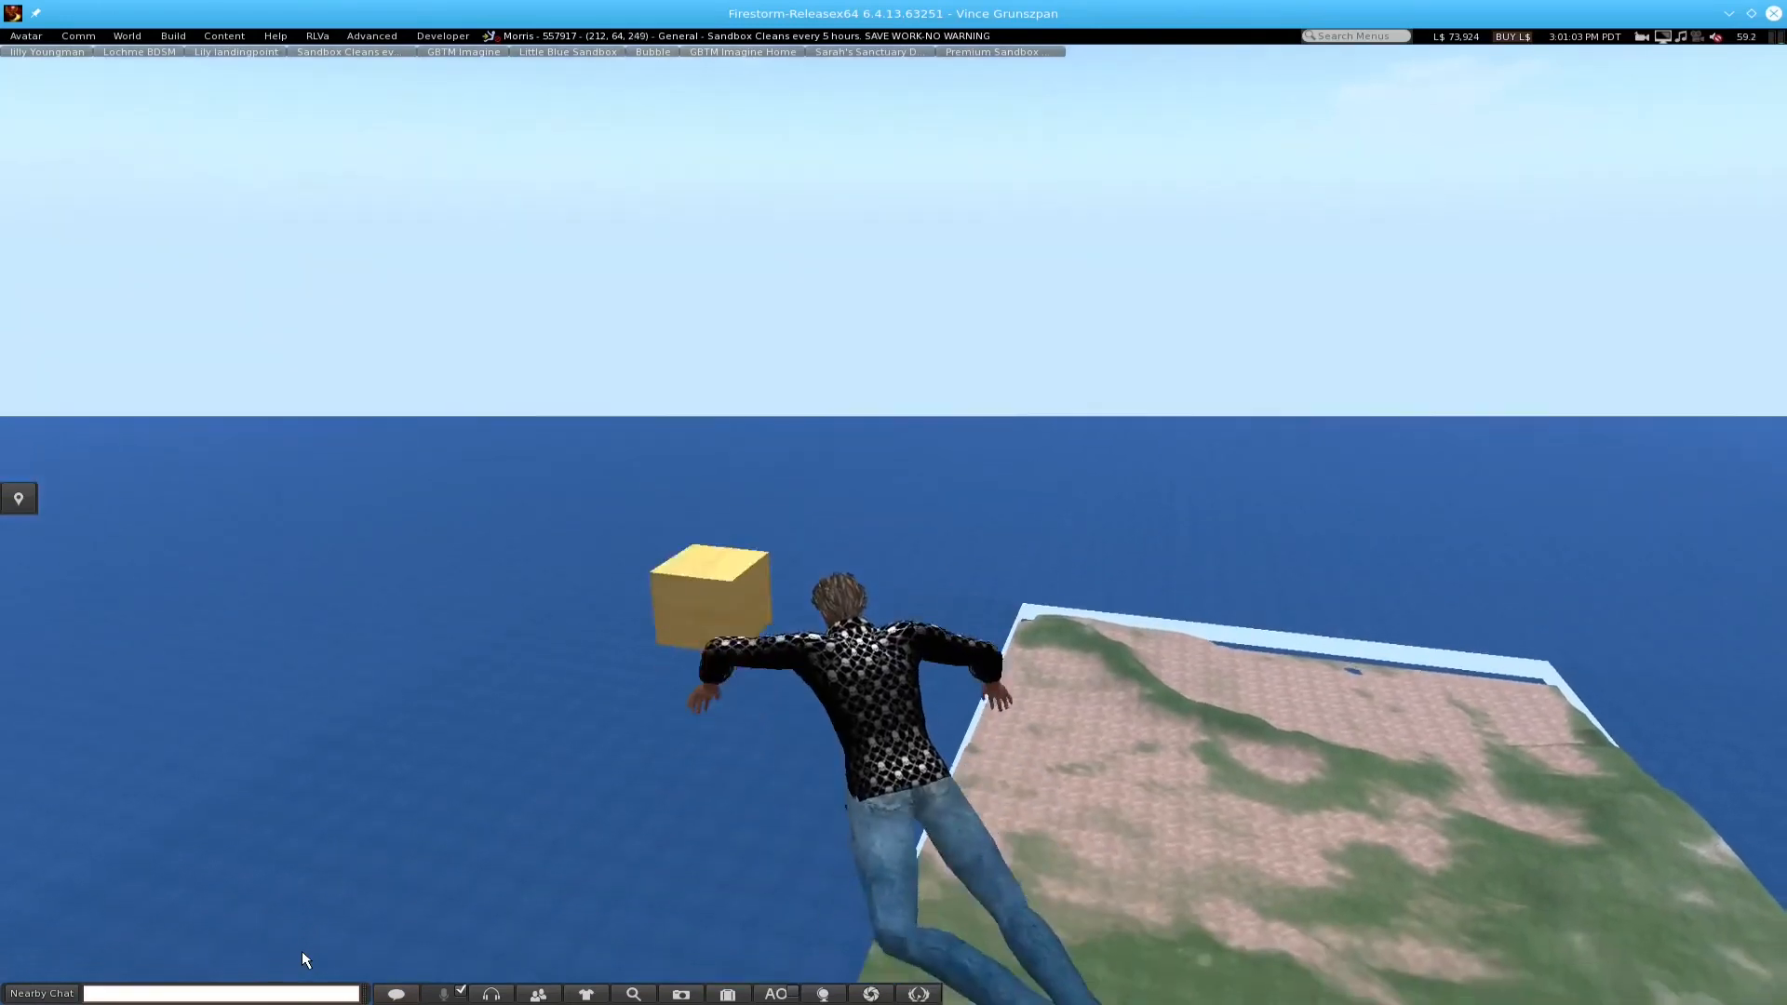
- Adjust the avatar's flying height until it hovers beside the box at about 250 m
key("Page_Up")
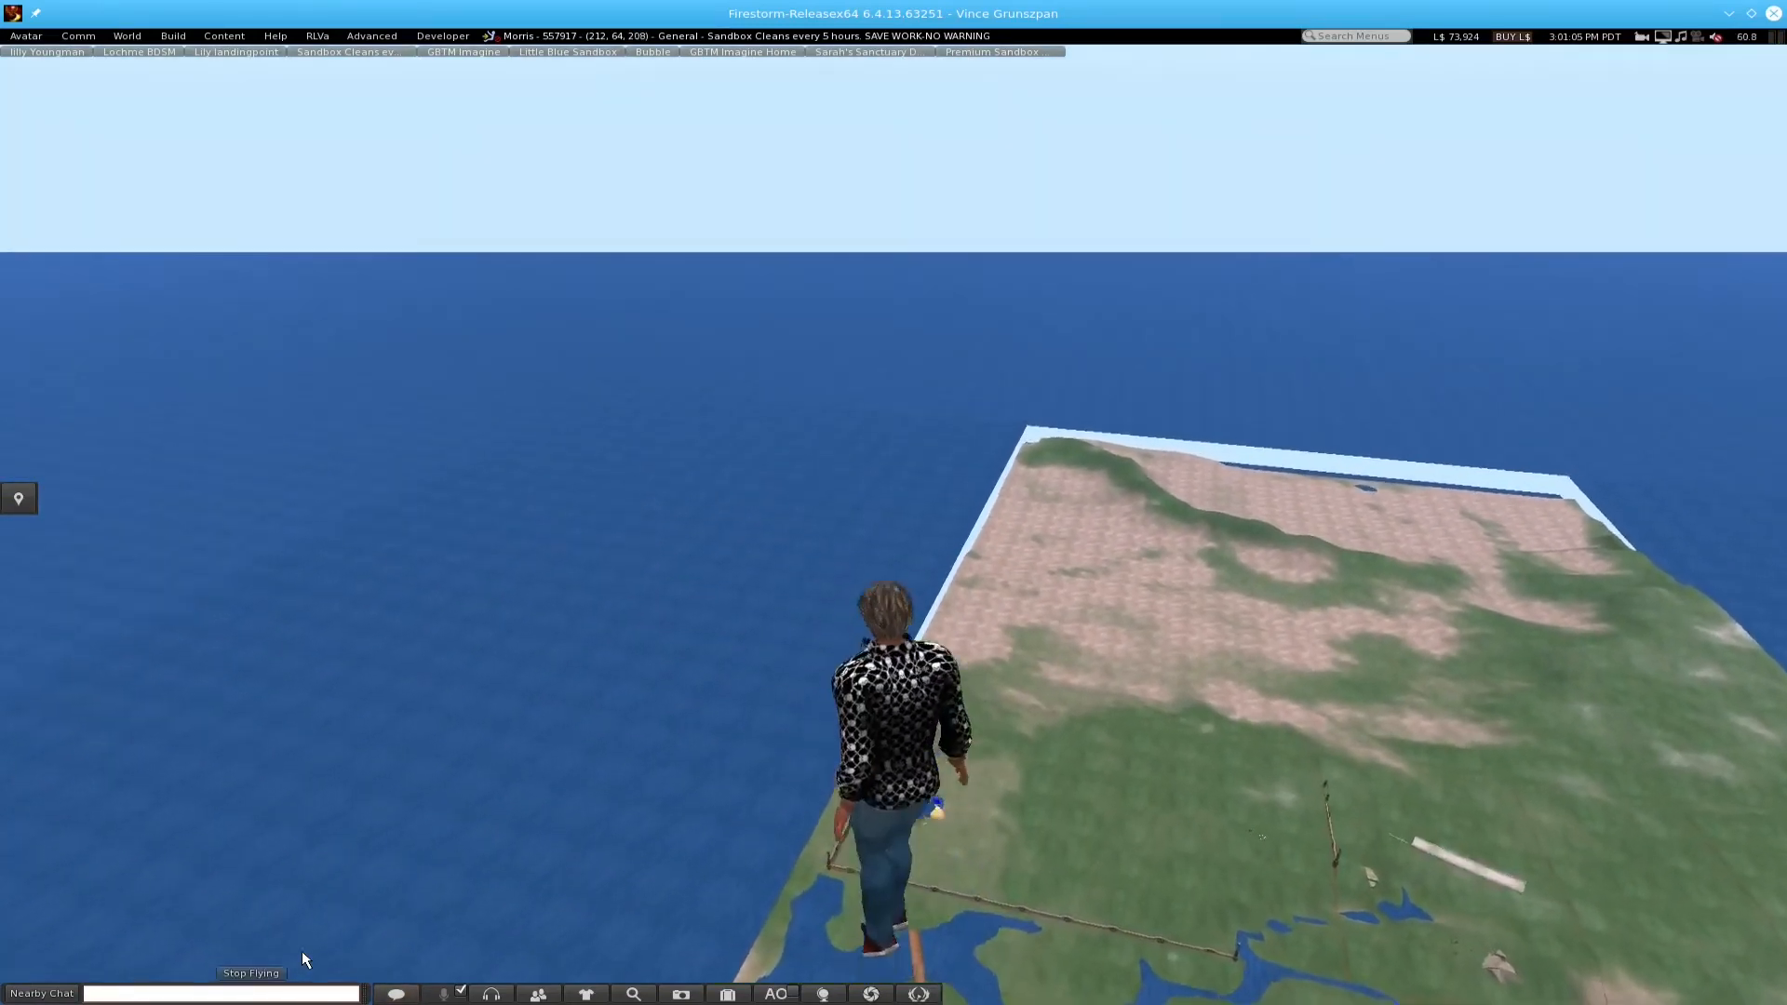
key("Page_Up")
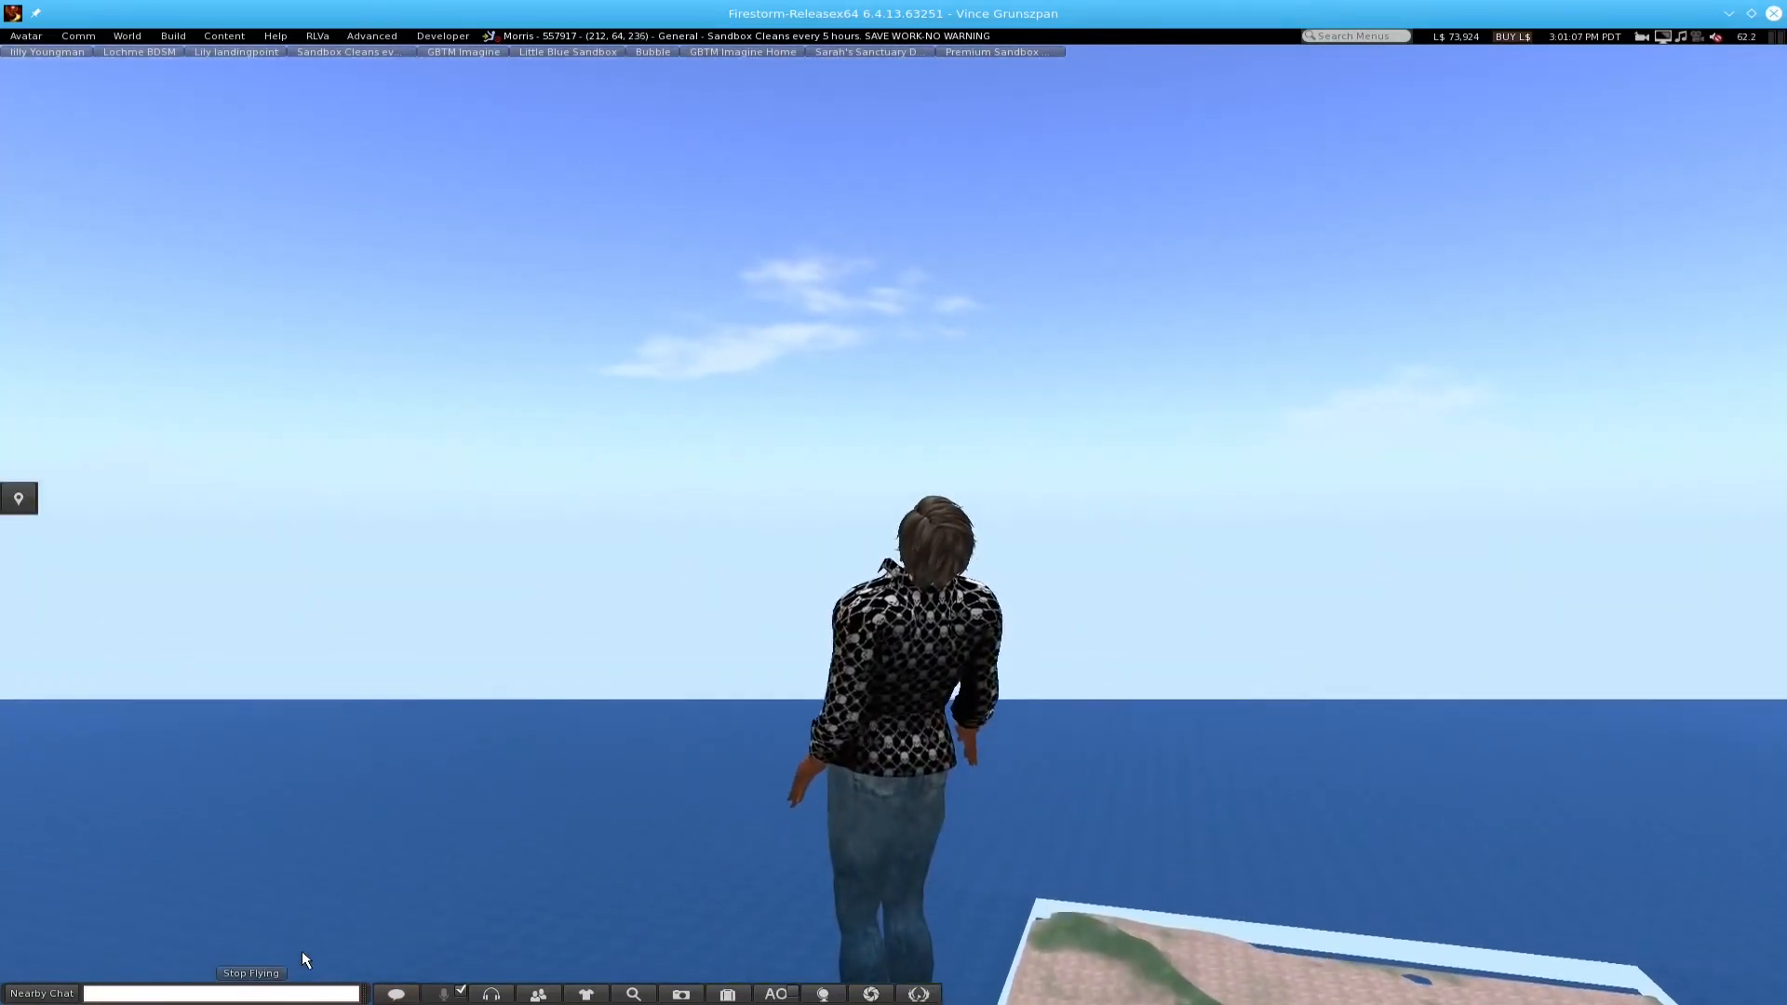
key("Page_Down")
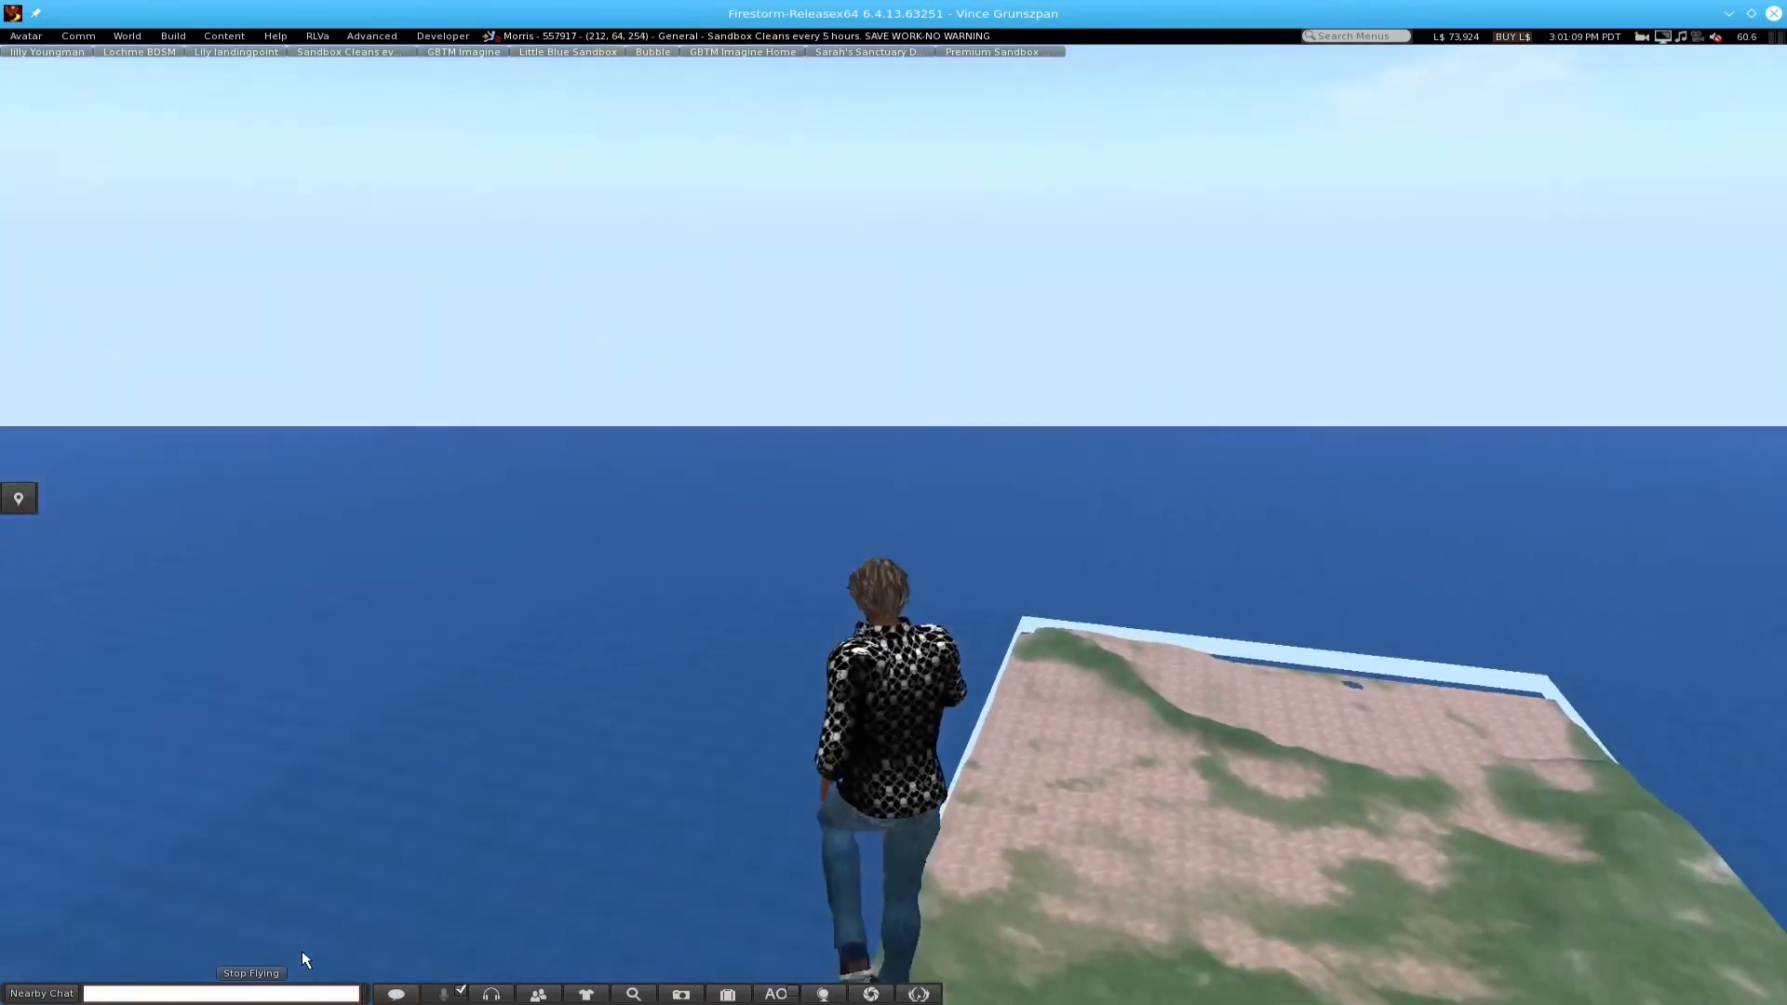
key("Page_Up")
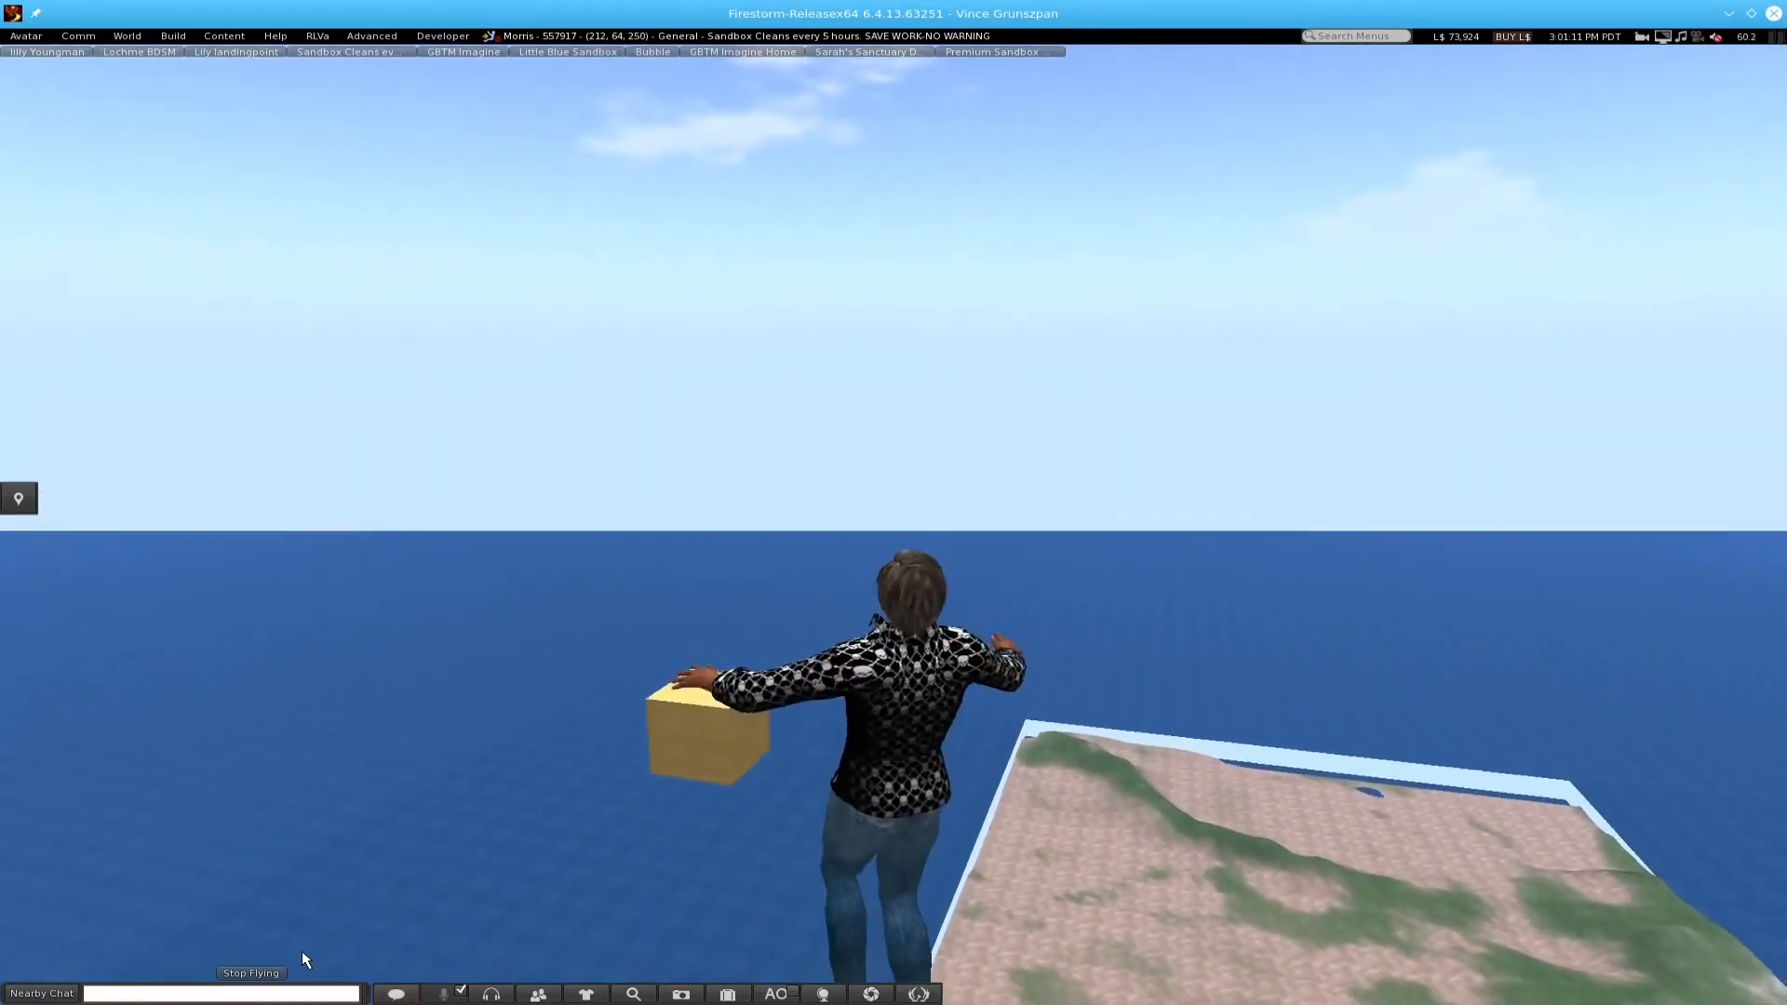
key("Page_Down")
key("Page_Up")
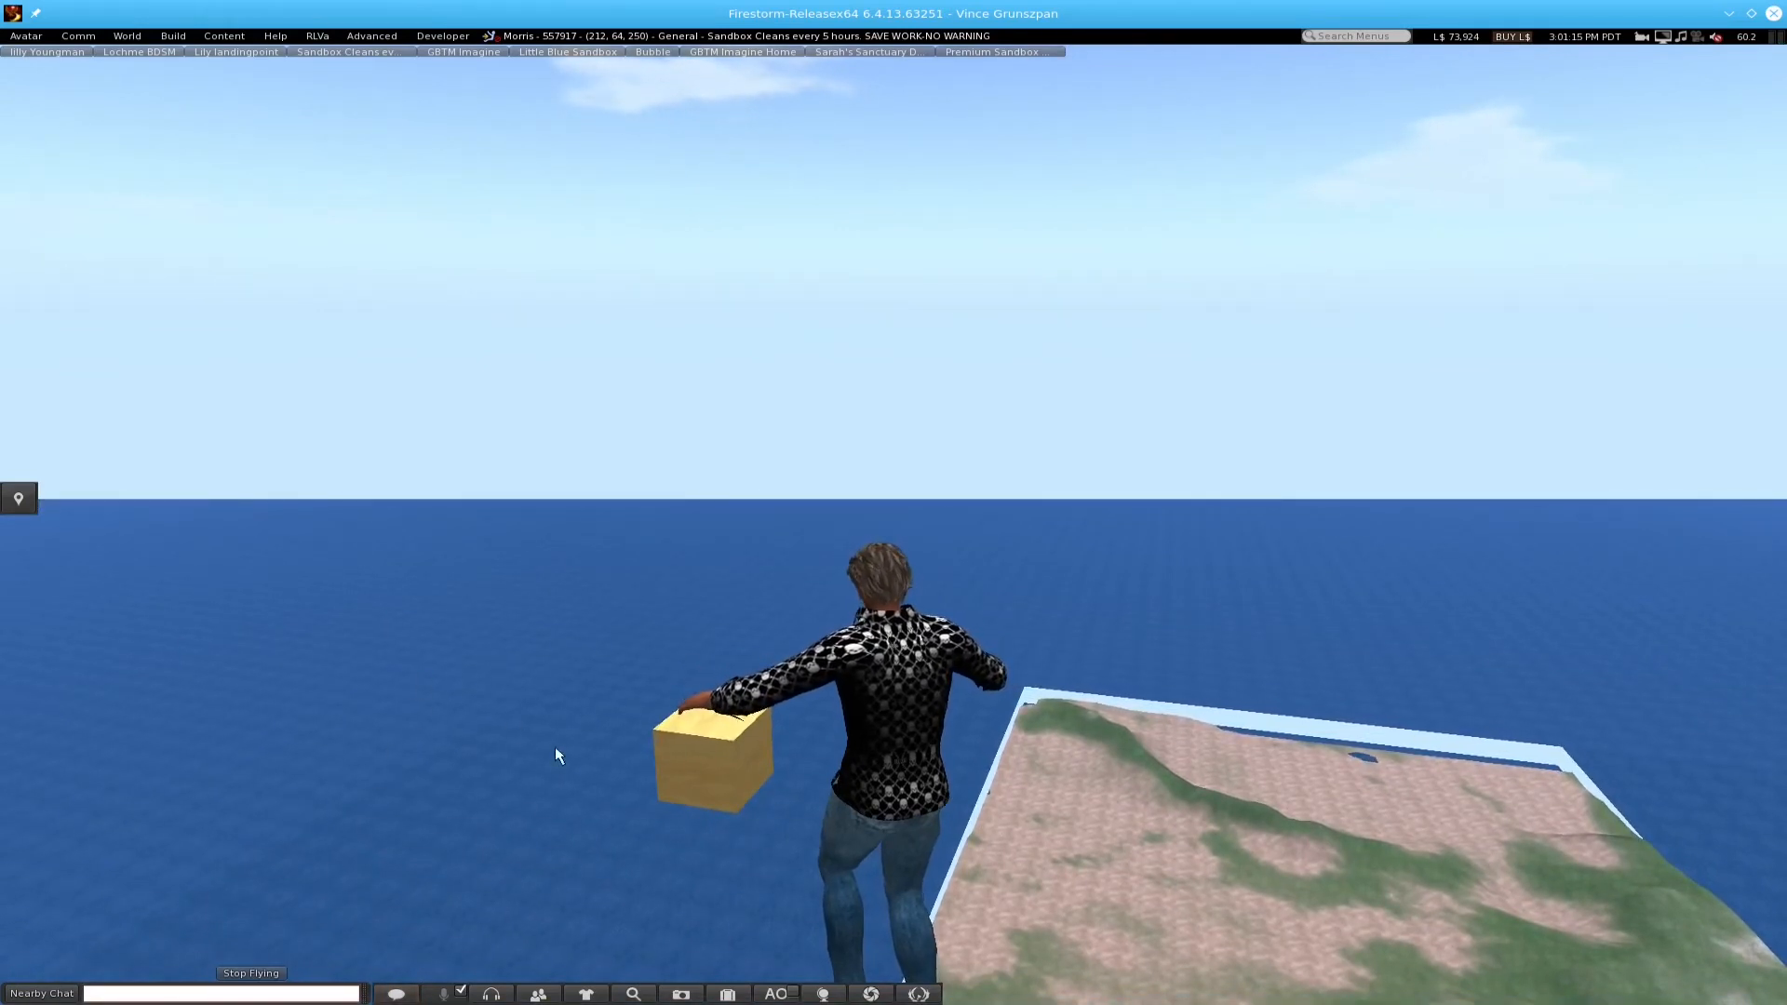
- Load MtStHelens2.dae from the Blender GIS folder as a mesh model for upload
left_click(175, 36)
mouse_move(203, 255)
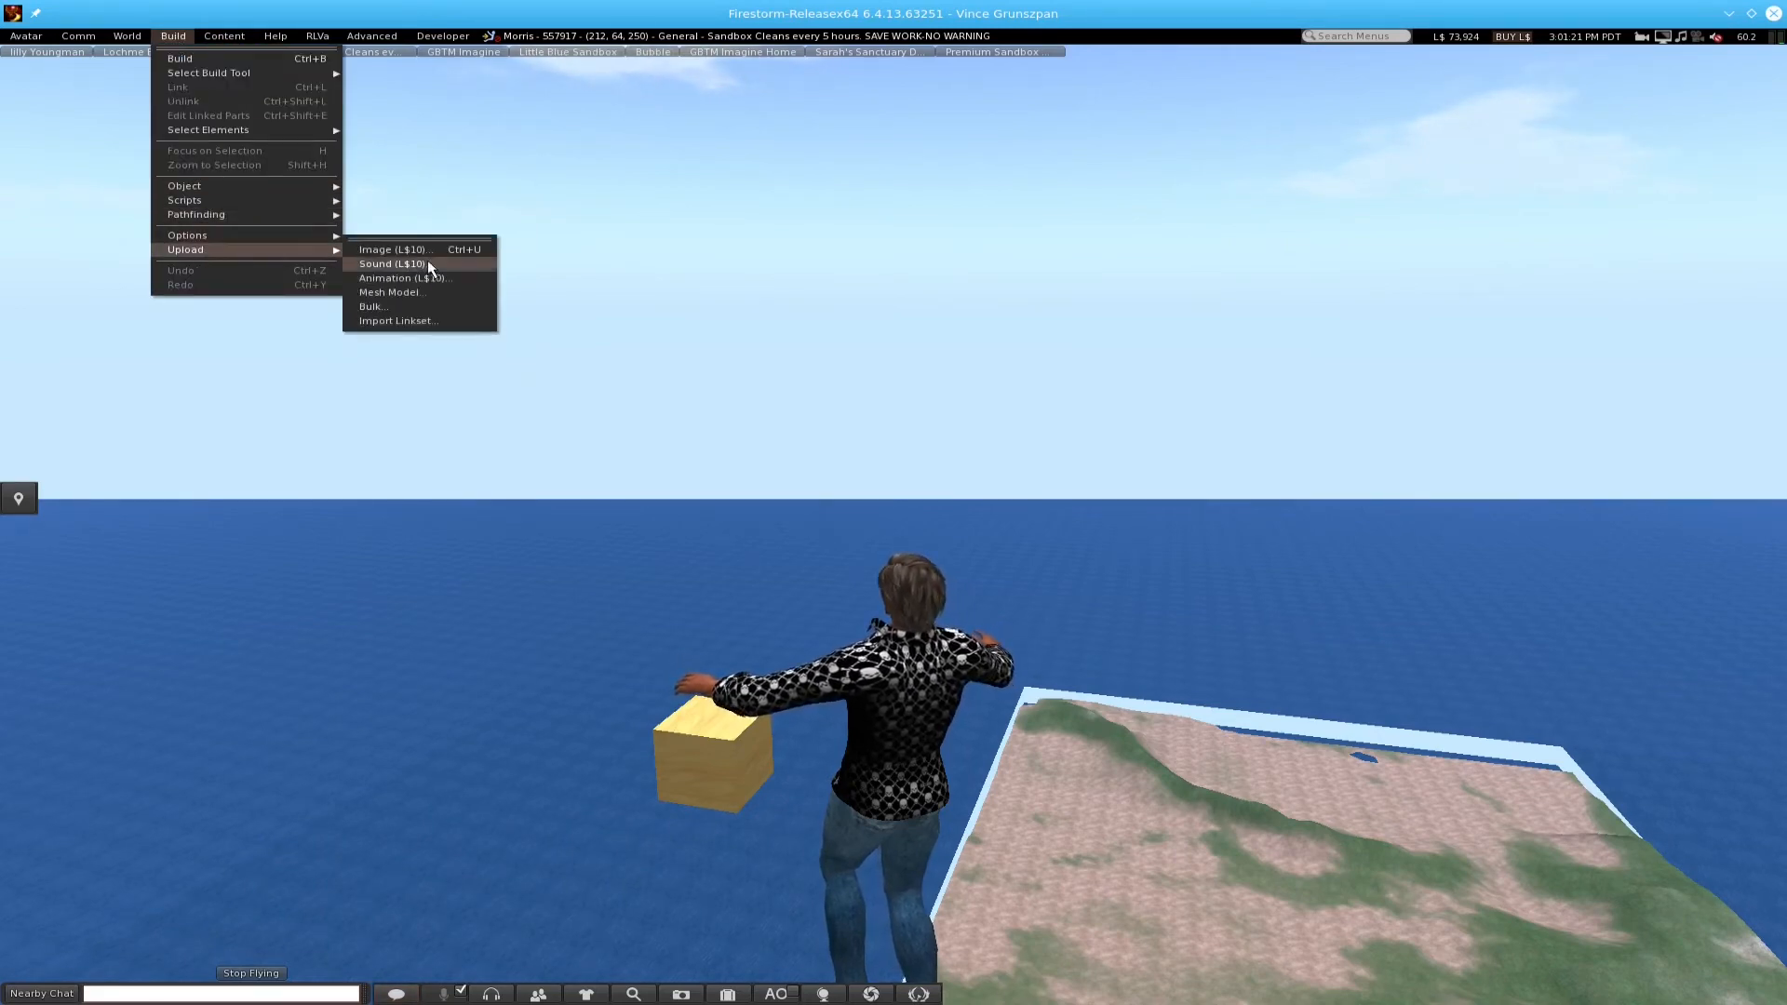
left_click(388, 293)
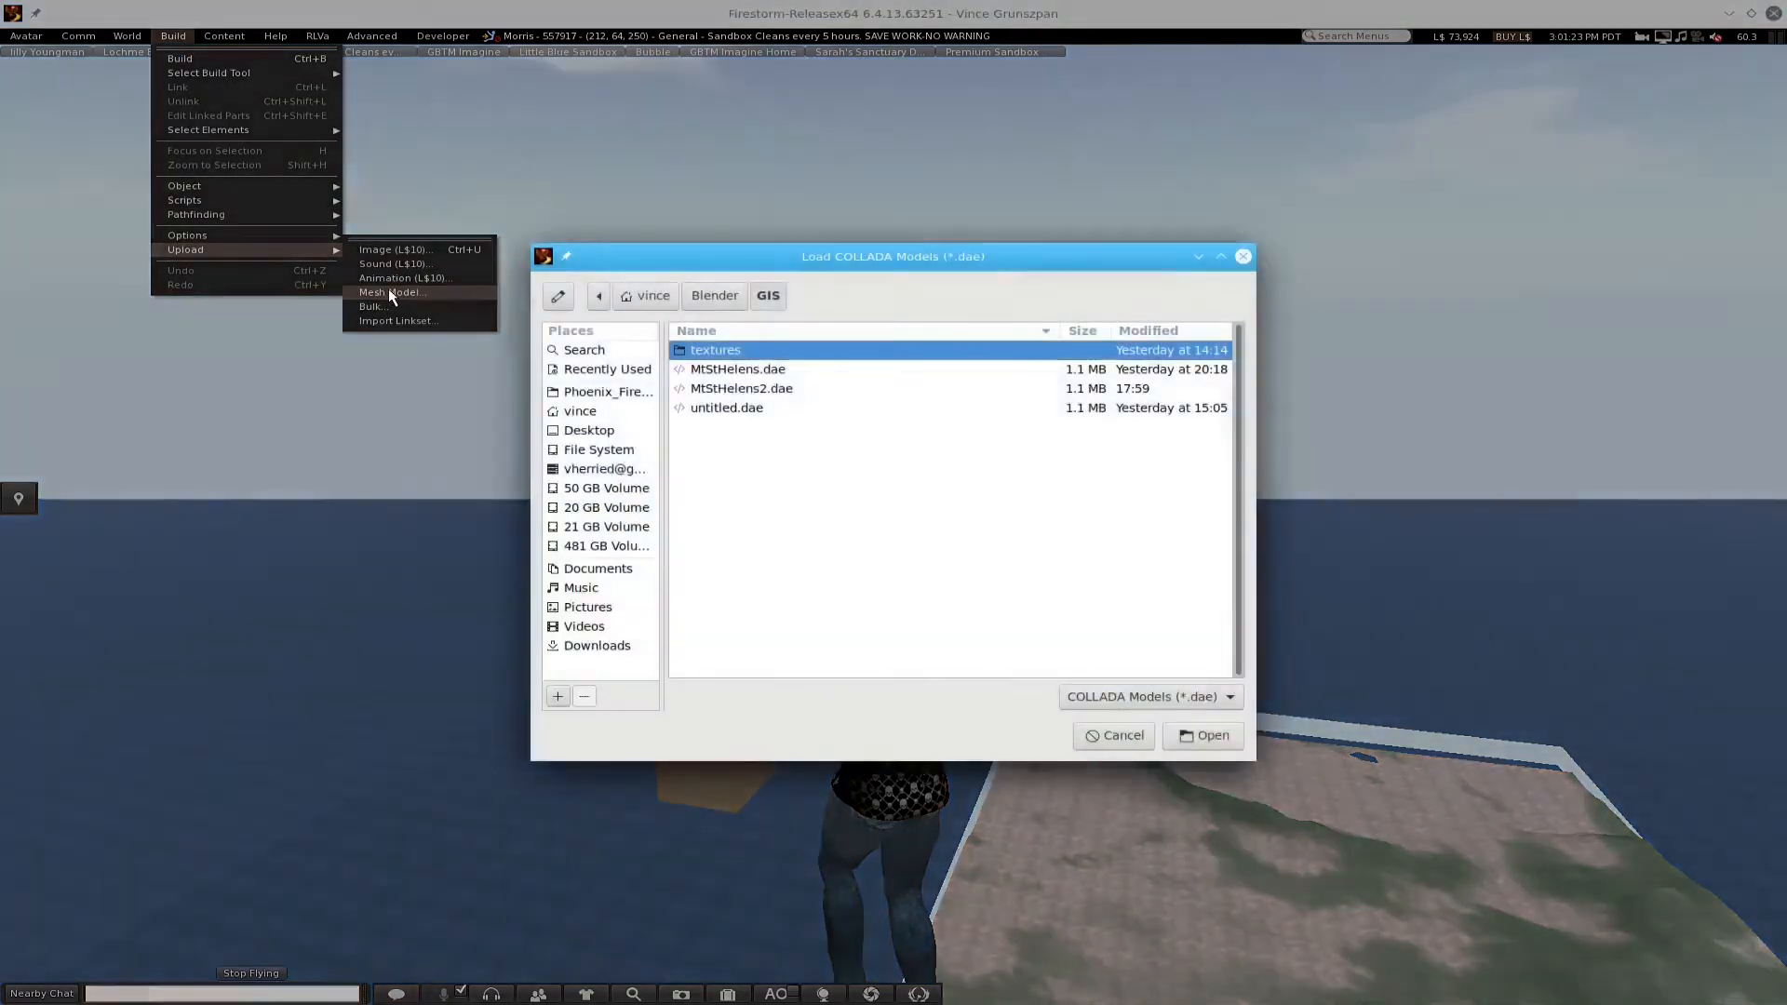
left_click(753, 390)
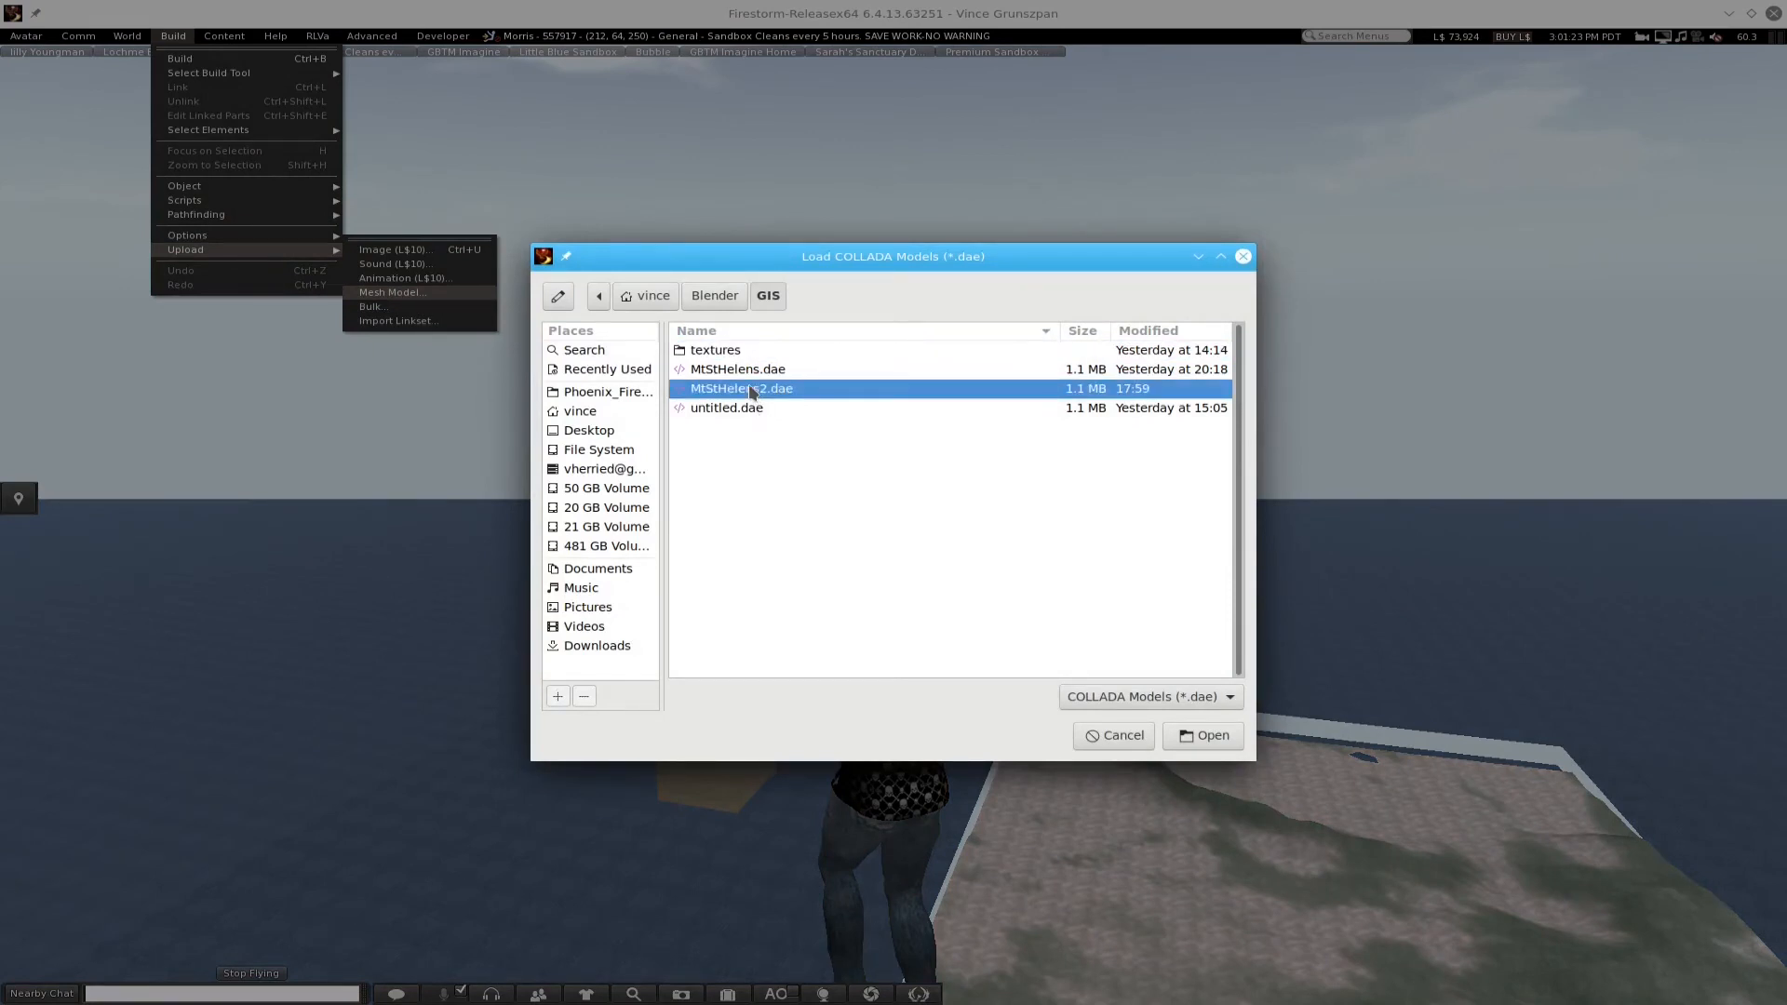
left_click(1206, 736)
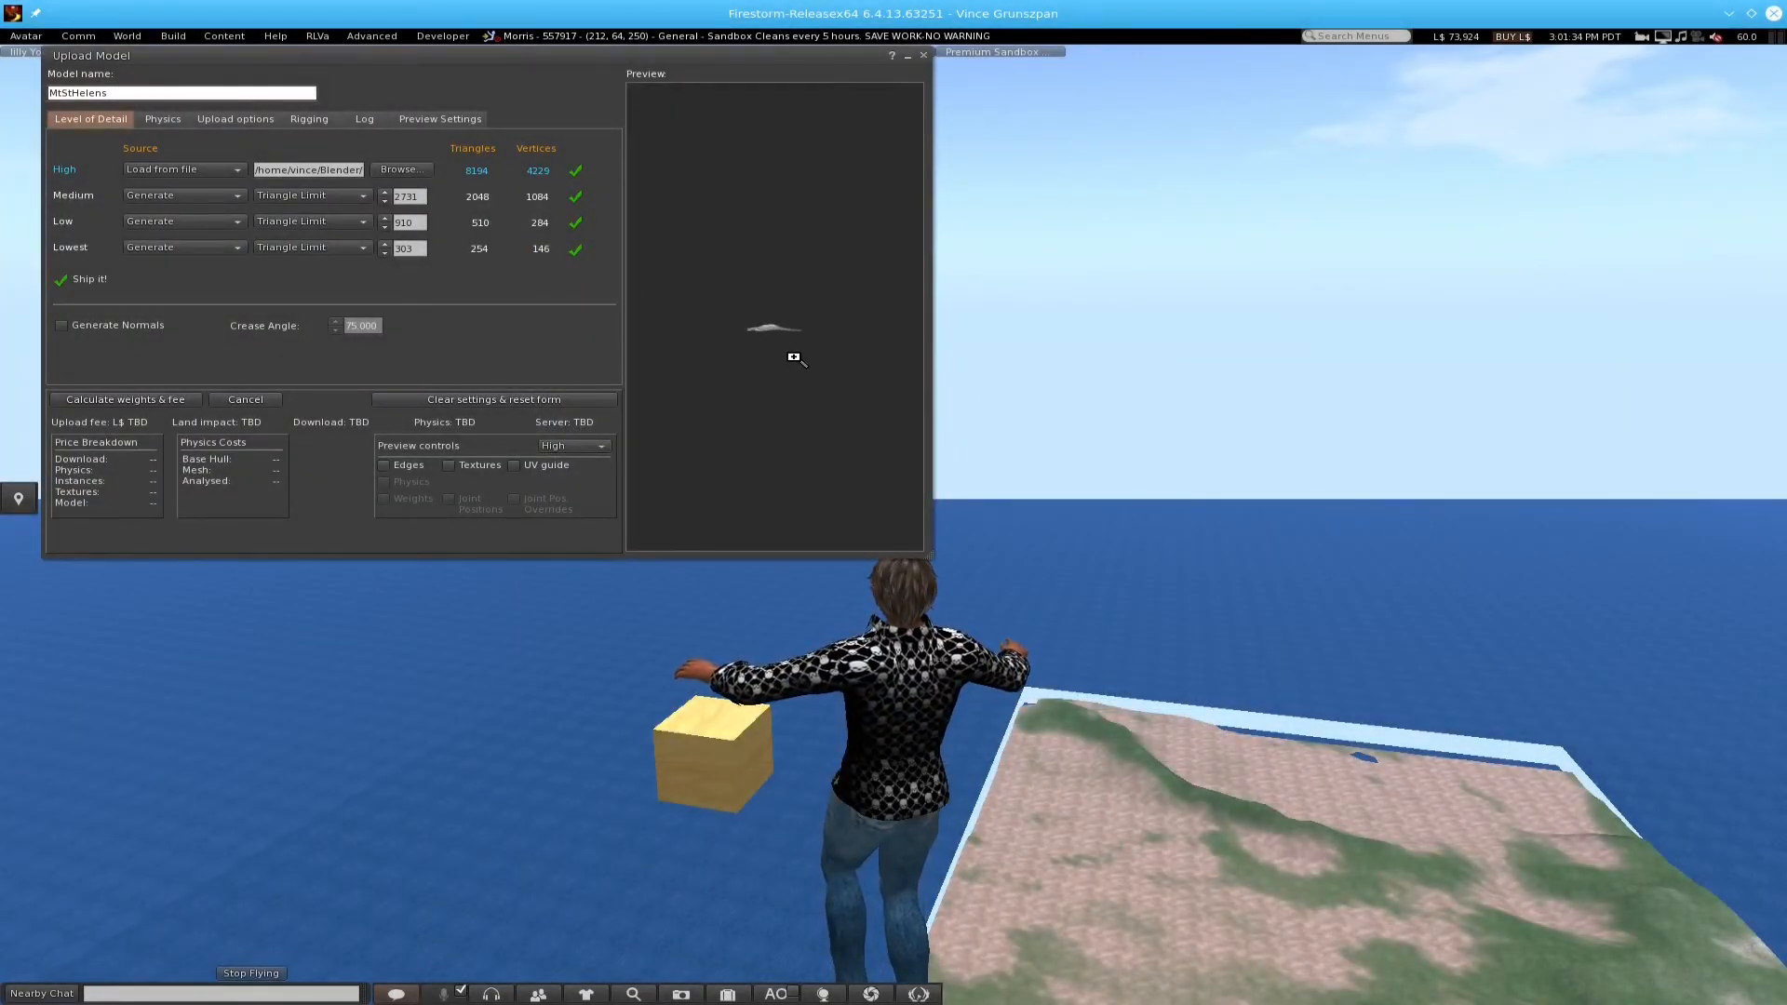
- Inspect the terrain in the upload preview from above and up close, with textures shown and hidden
scroll(794, 358, "up", 2)
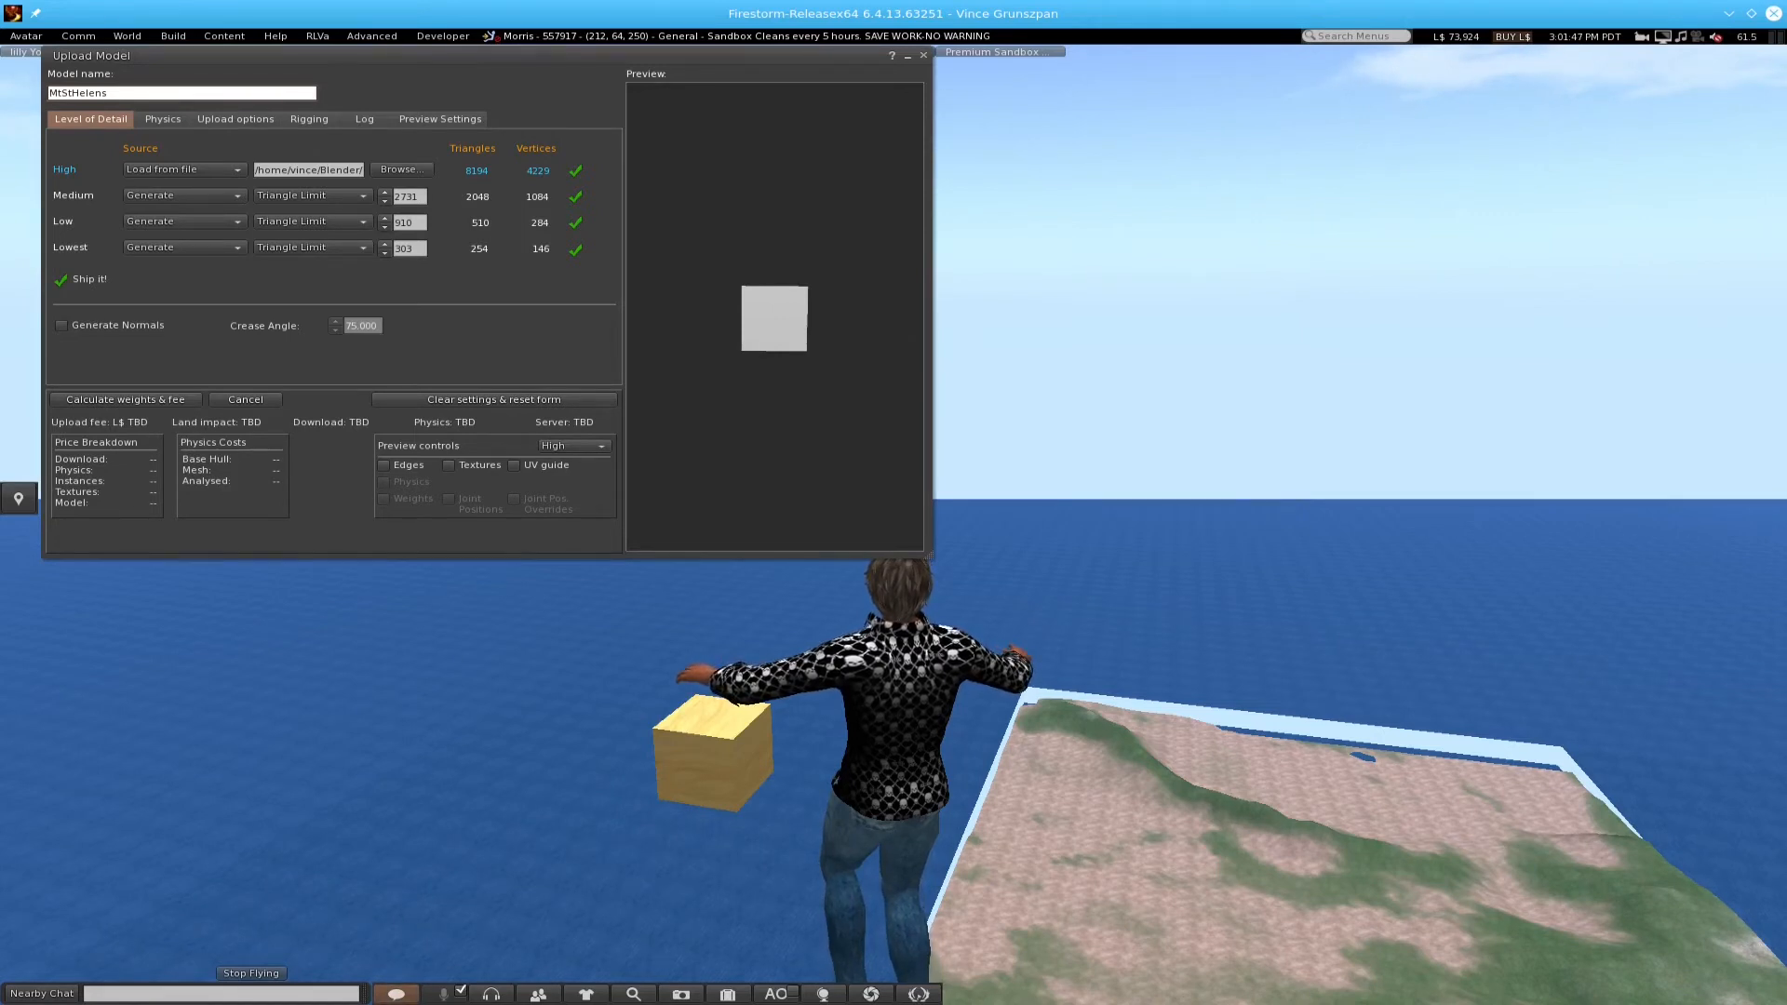
left_click_drag(774, 318, 774, 433, "ctrl")
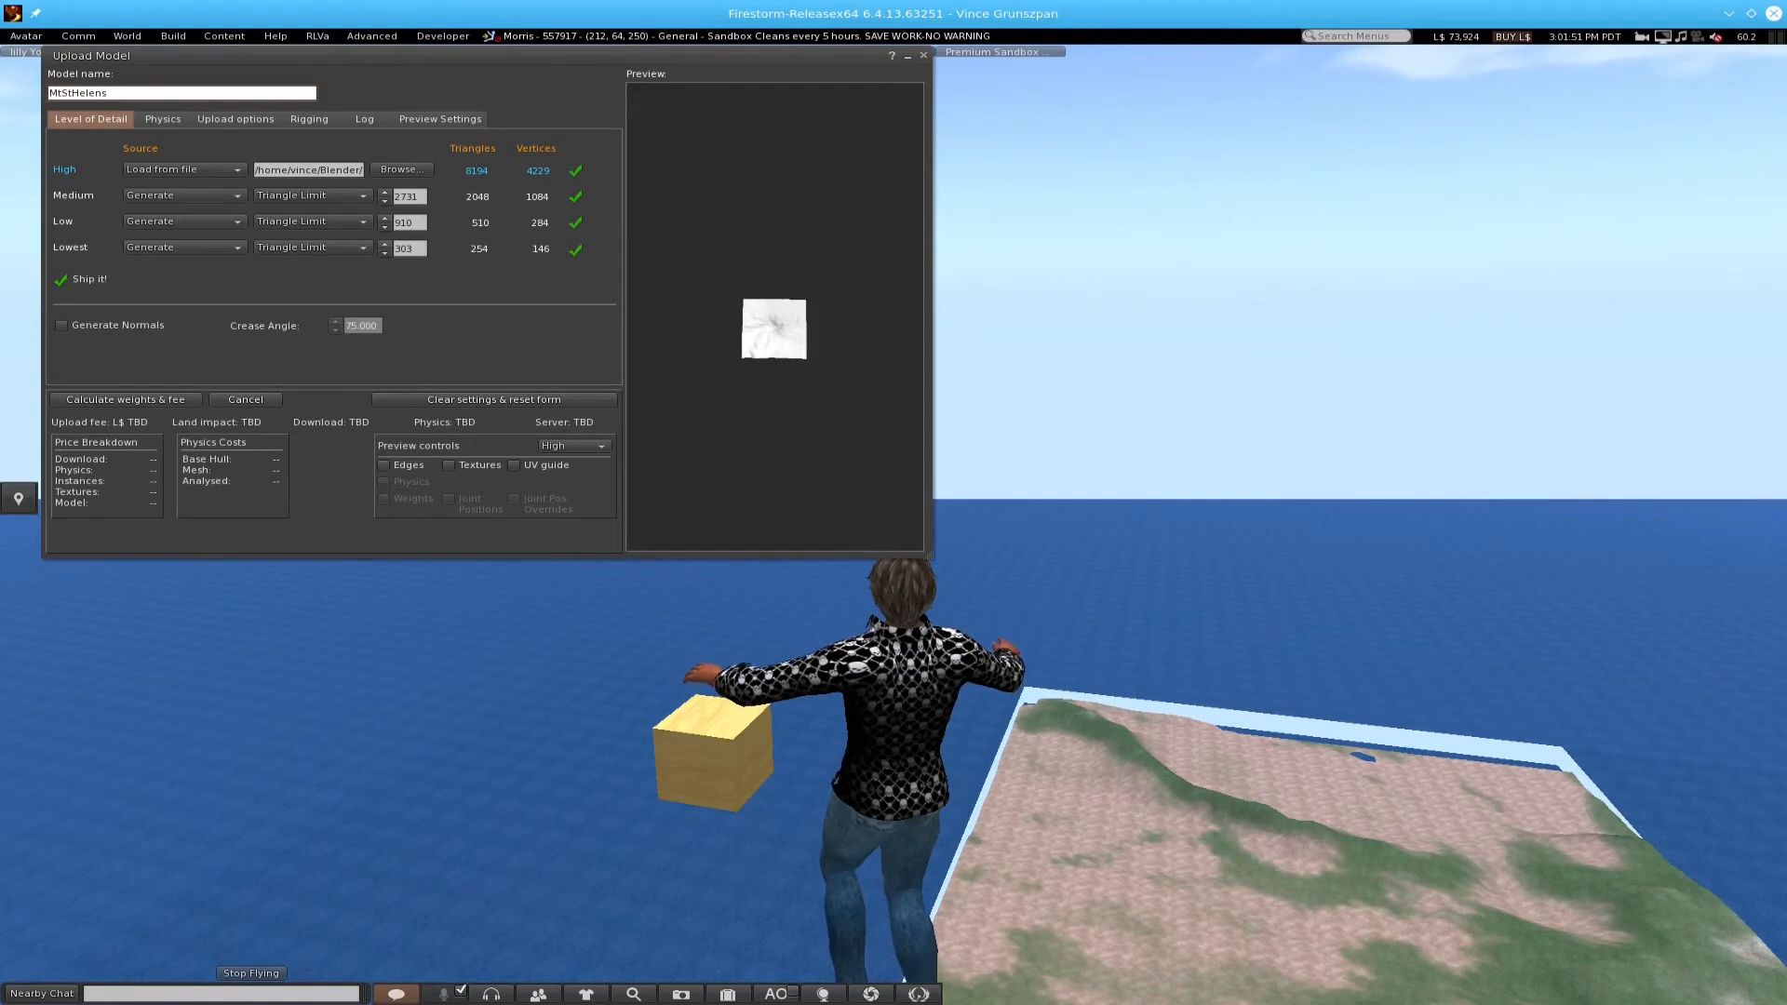
scroll(769, 361, "up", 2)
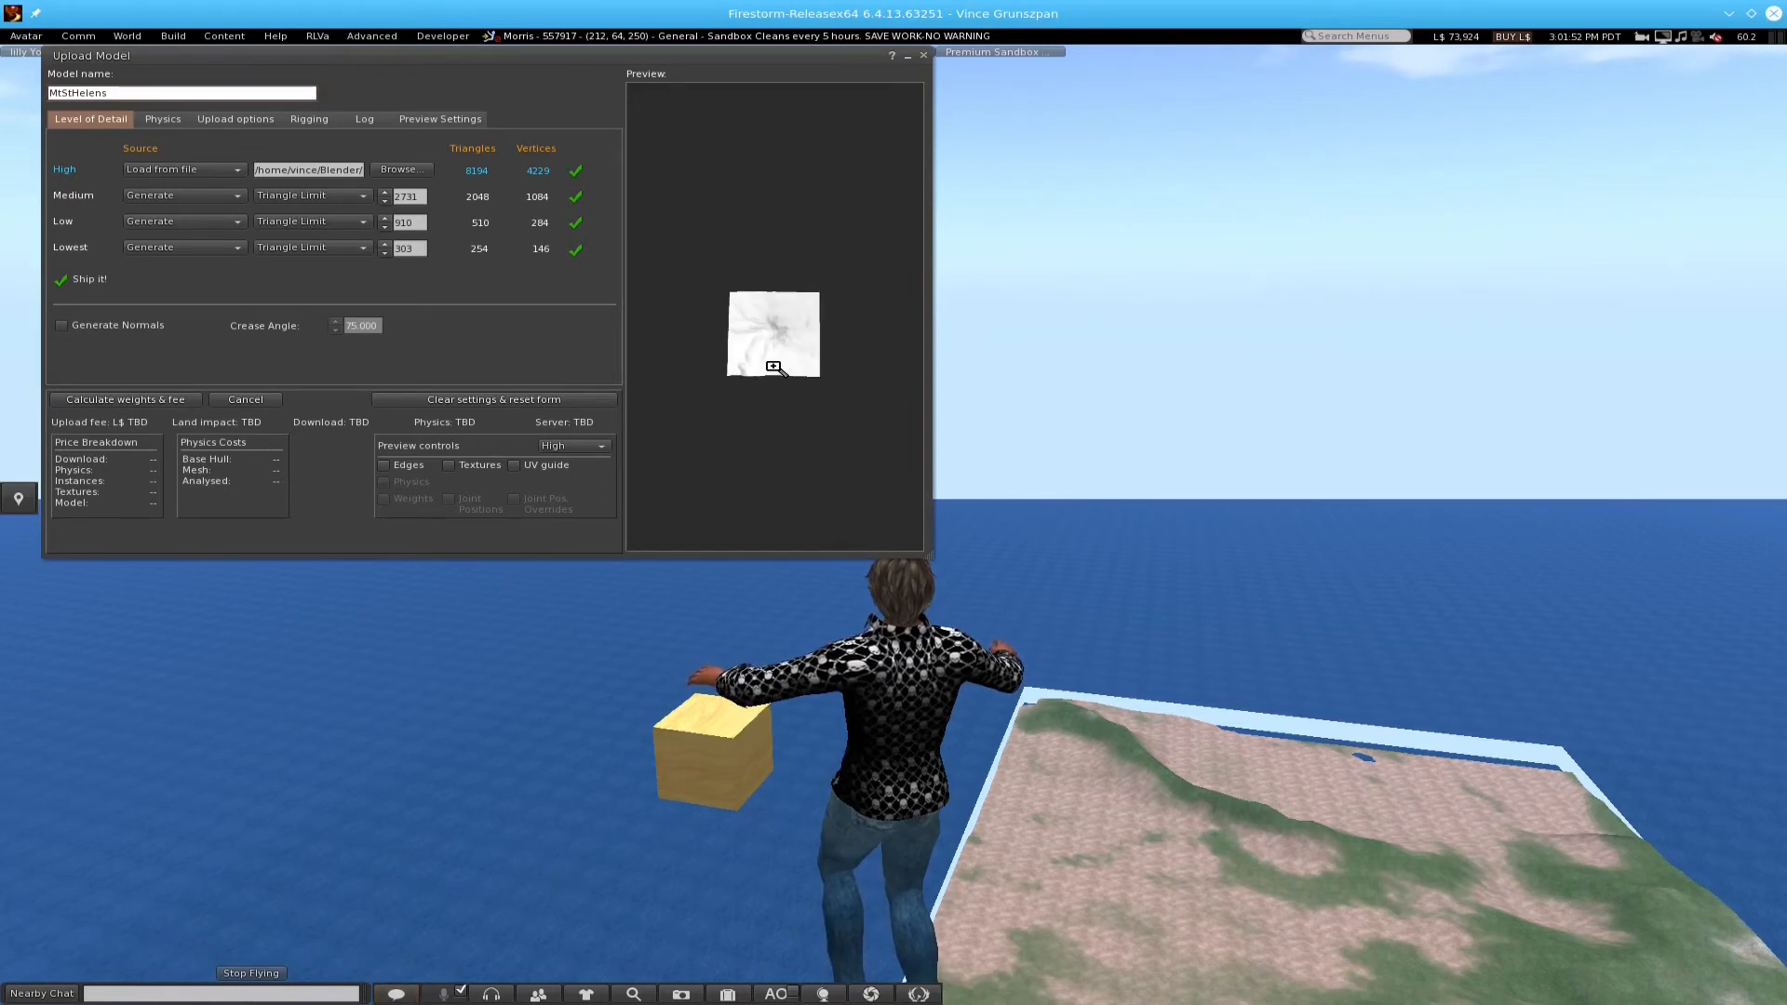
left_click(450, 465)
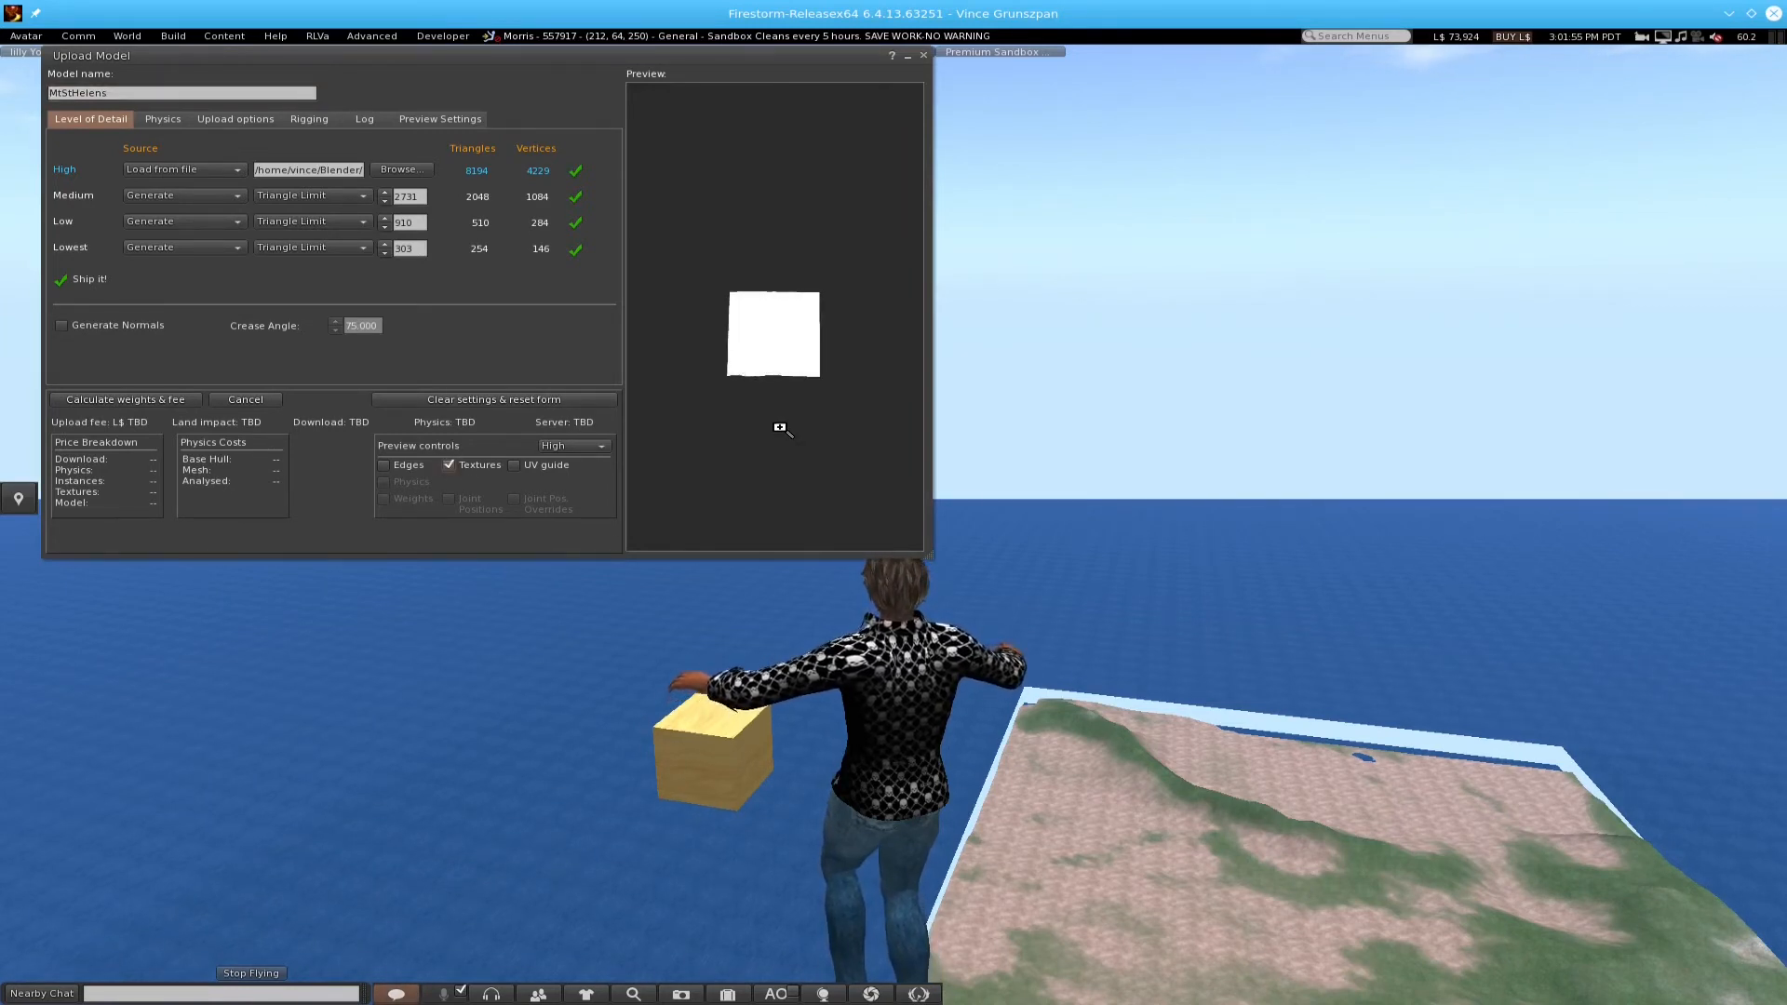
scroll(736, 421, "up", 1)
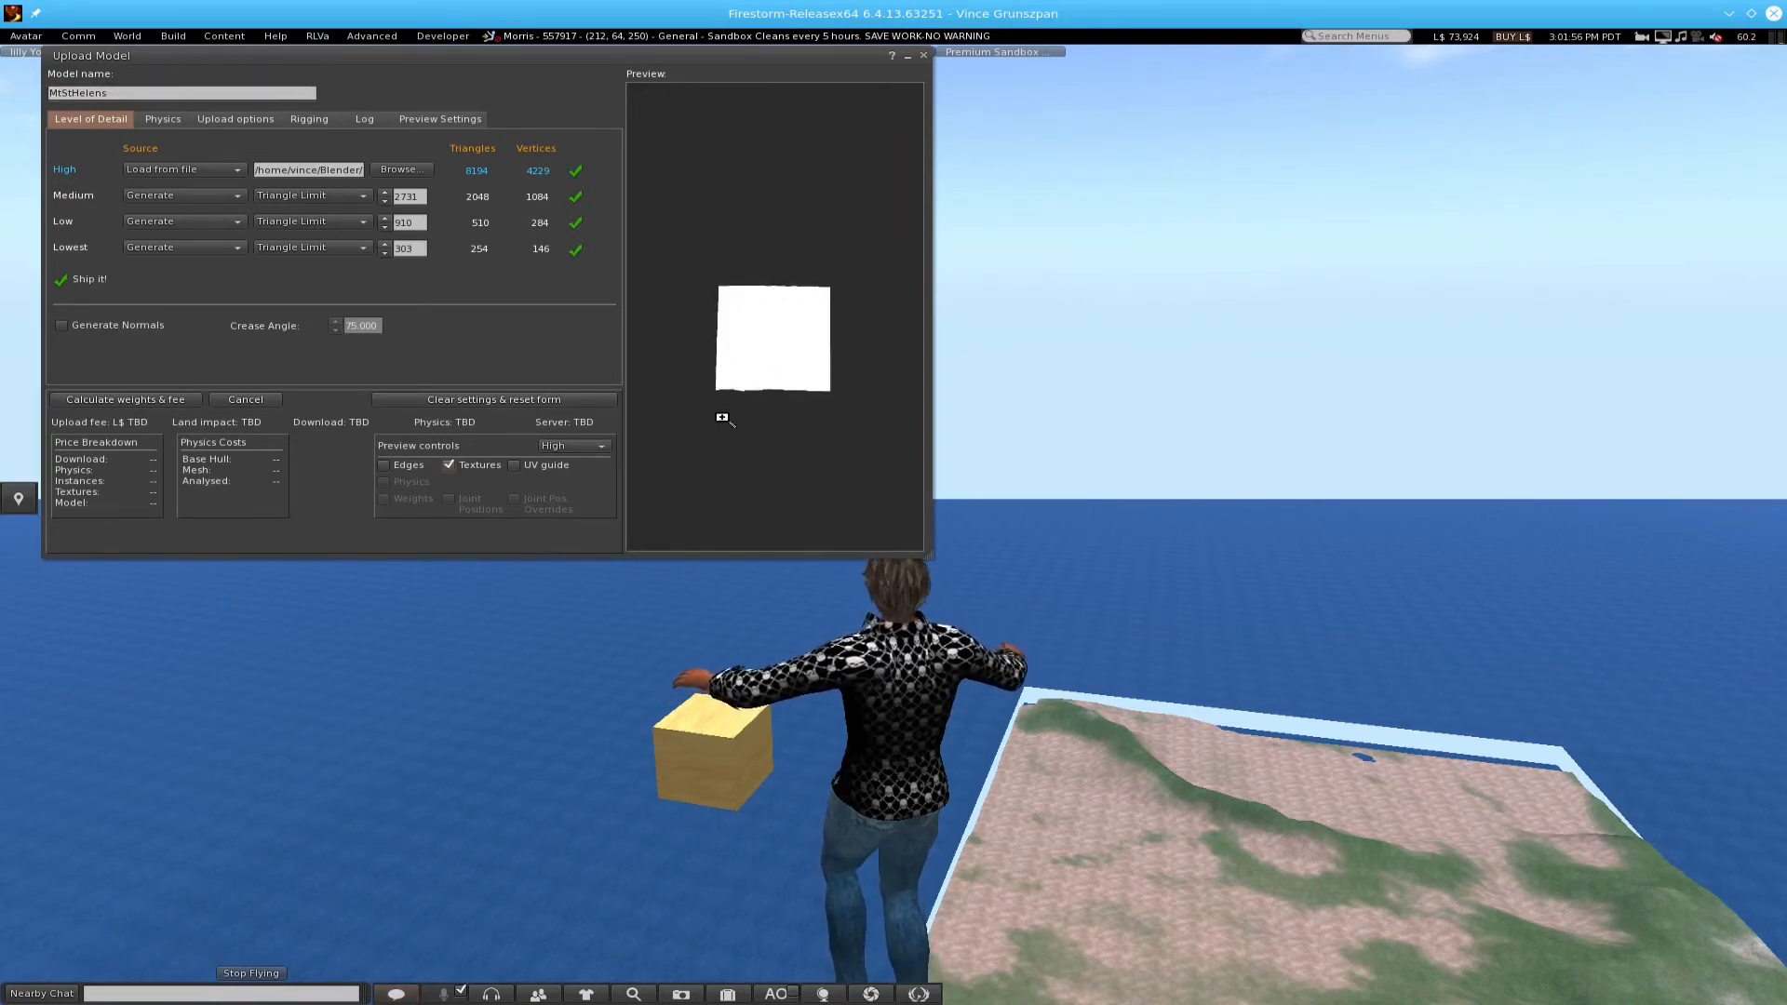
left_click(451, 464)
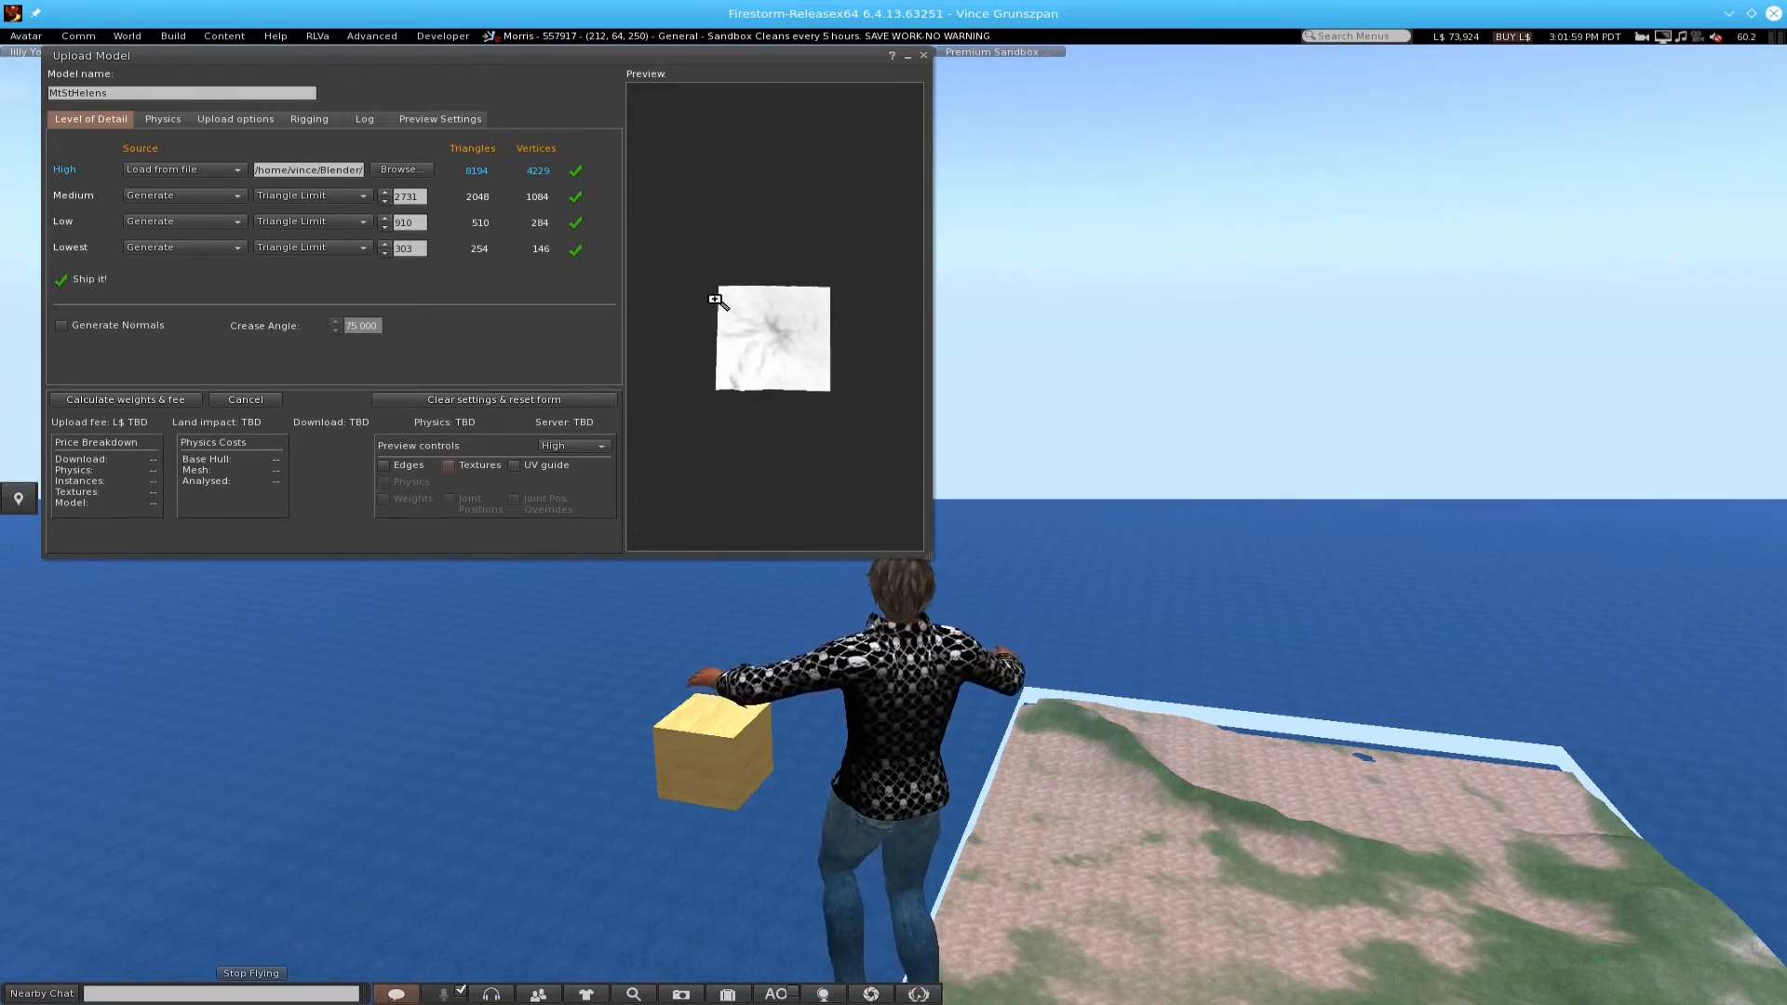
- Choose the Low level of detail as the physics model and check its overlay in the preview
left_click(161, 120)
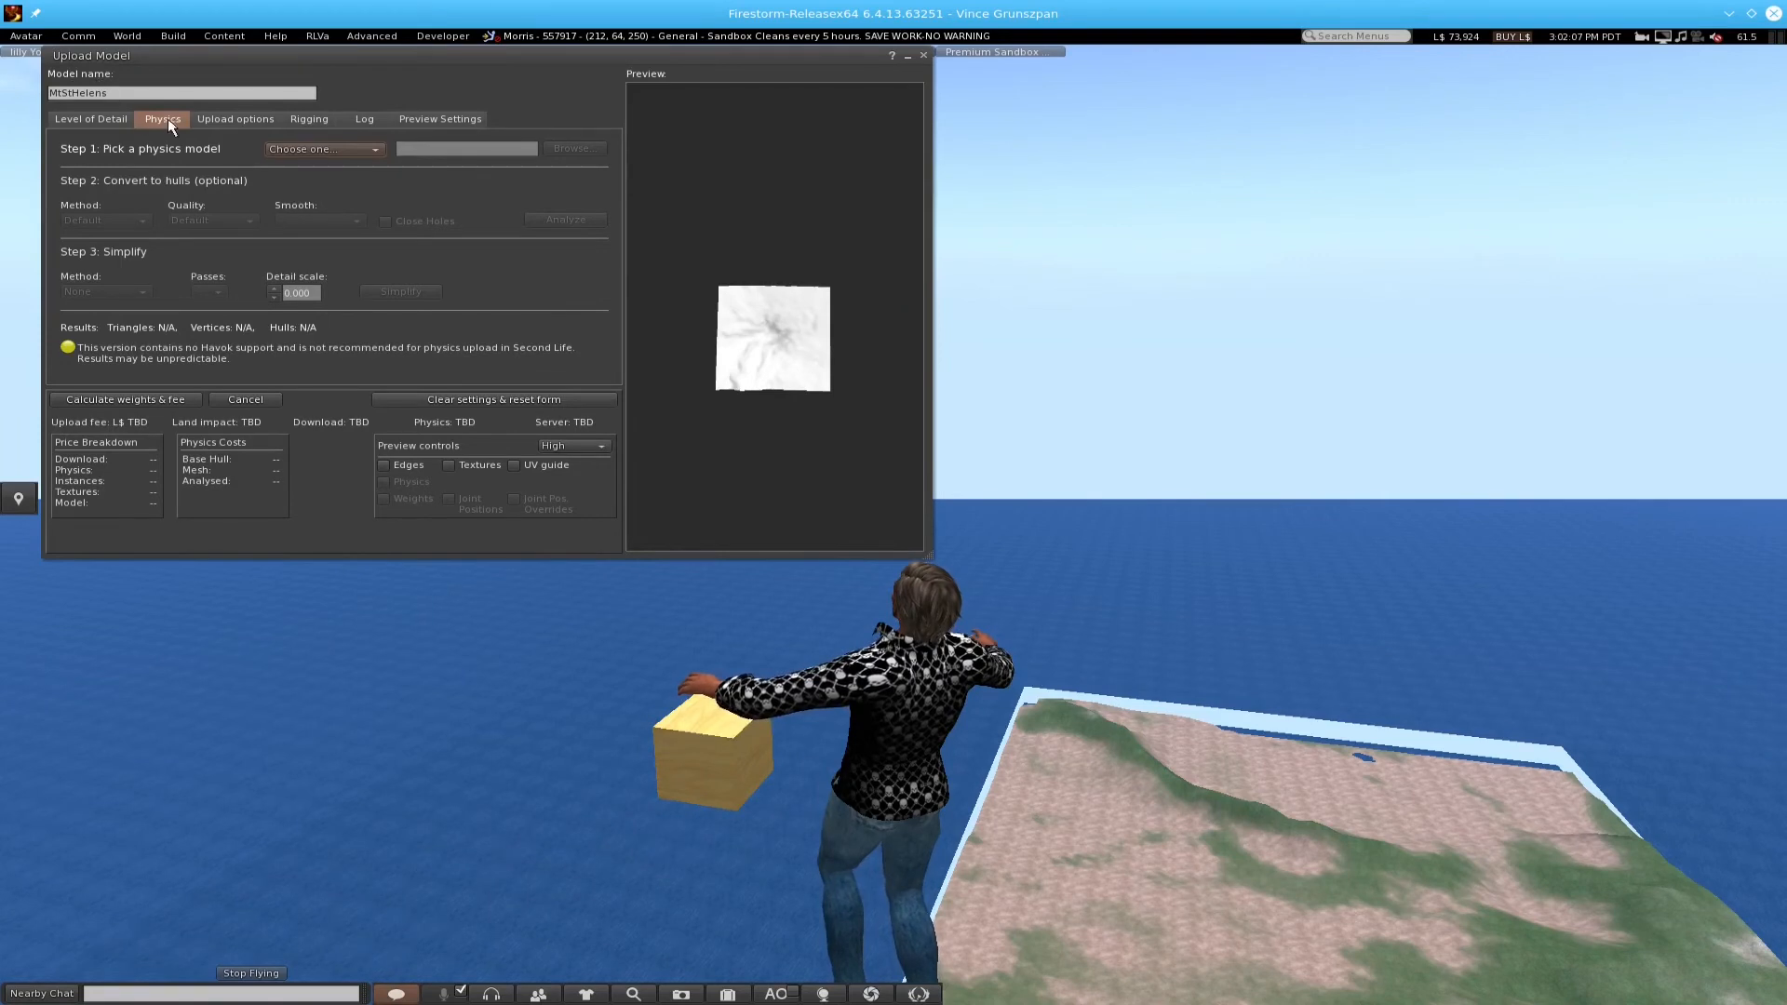
left_click(326, 149)
left_click(285, 204)
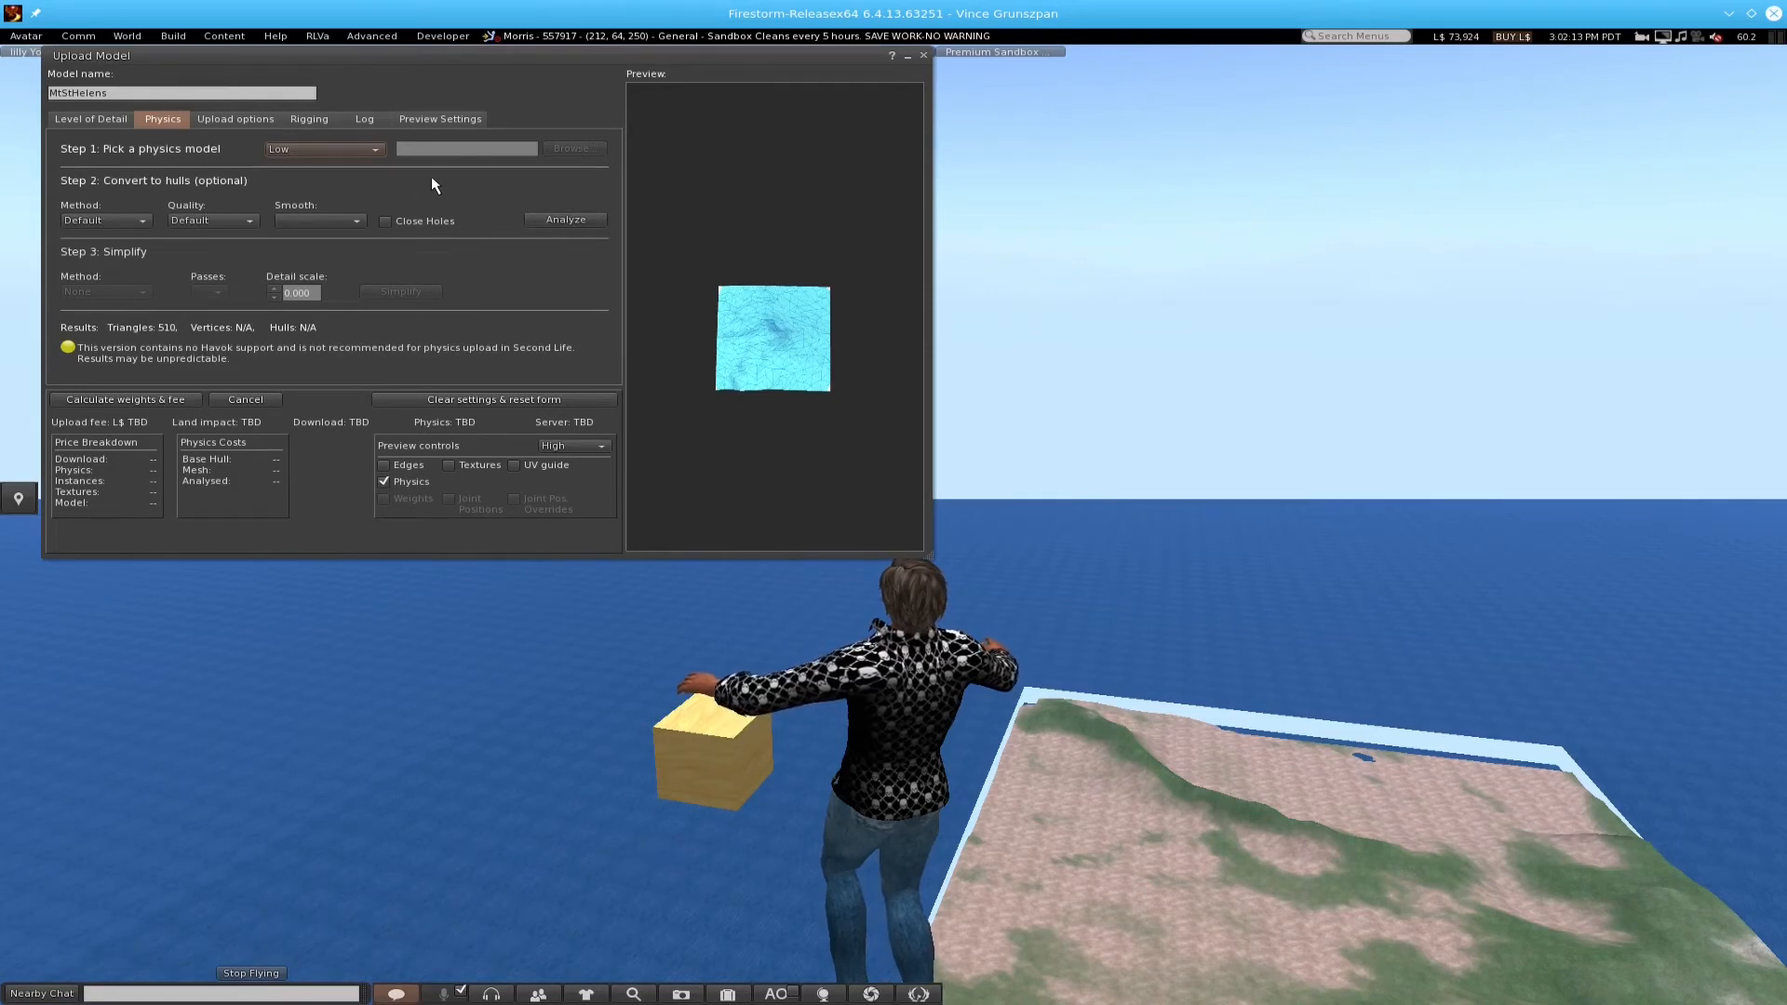
left_click(384, 481)
left_click(384, 481)
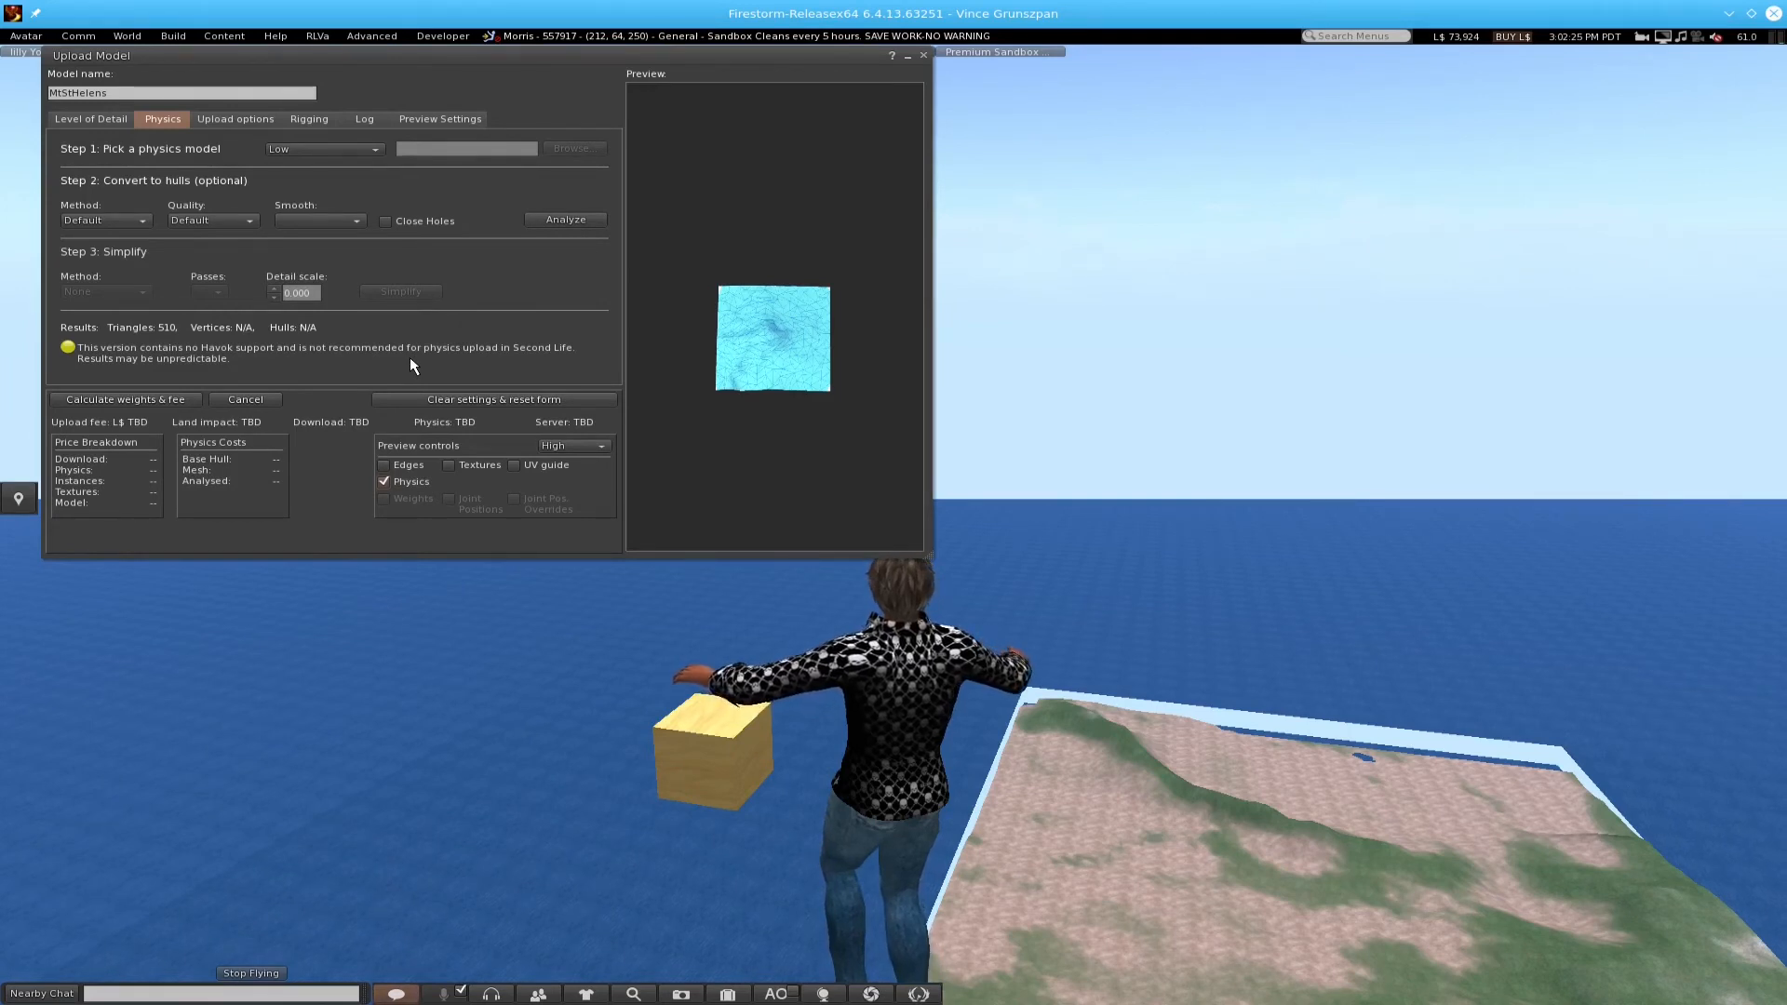
- Set the Medium level of detail source to Use LoD above
left_click(103, 117)
left_click(189, 196)
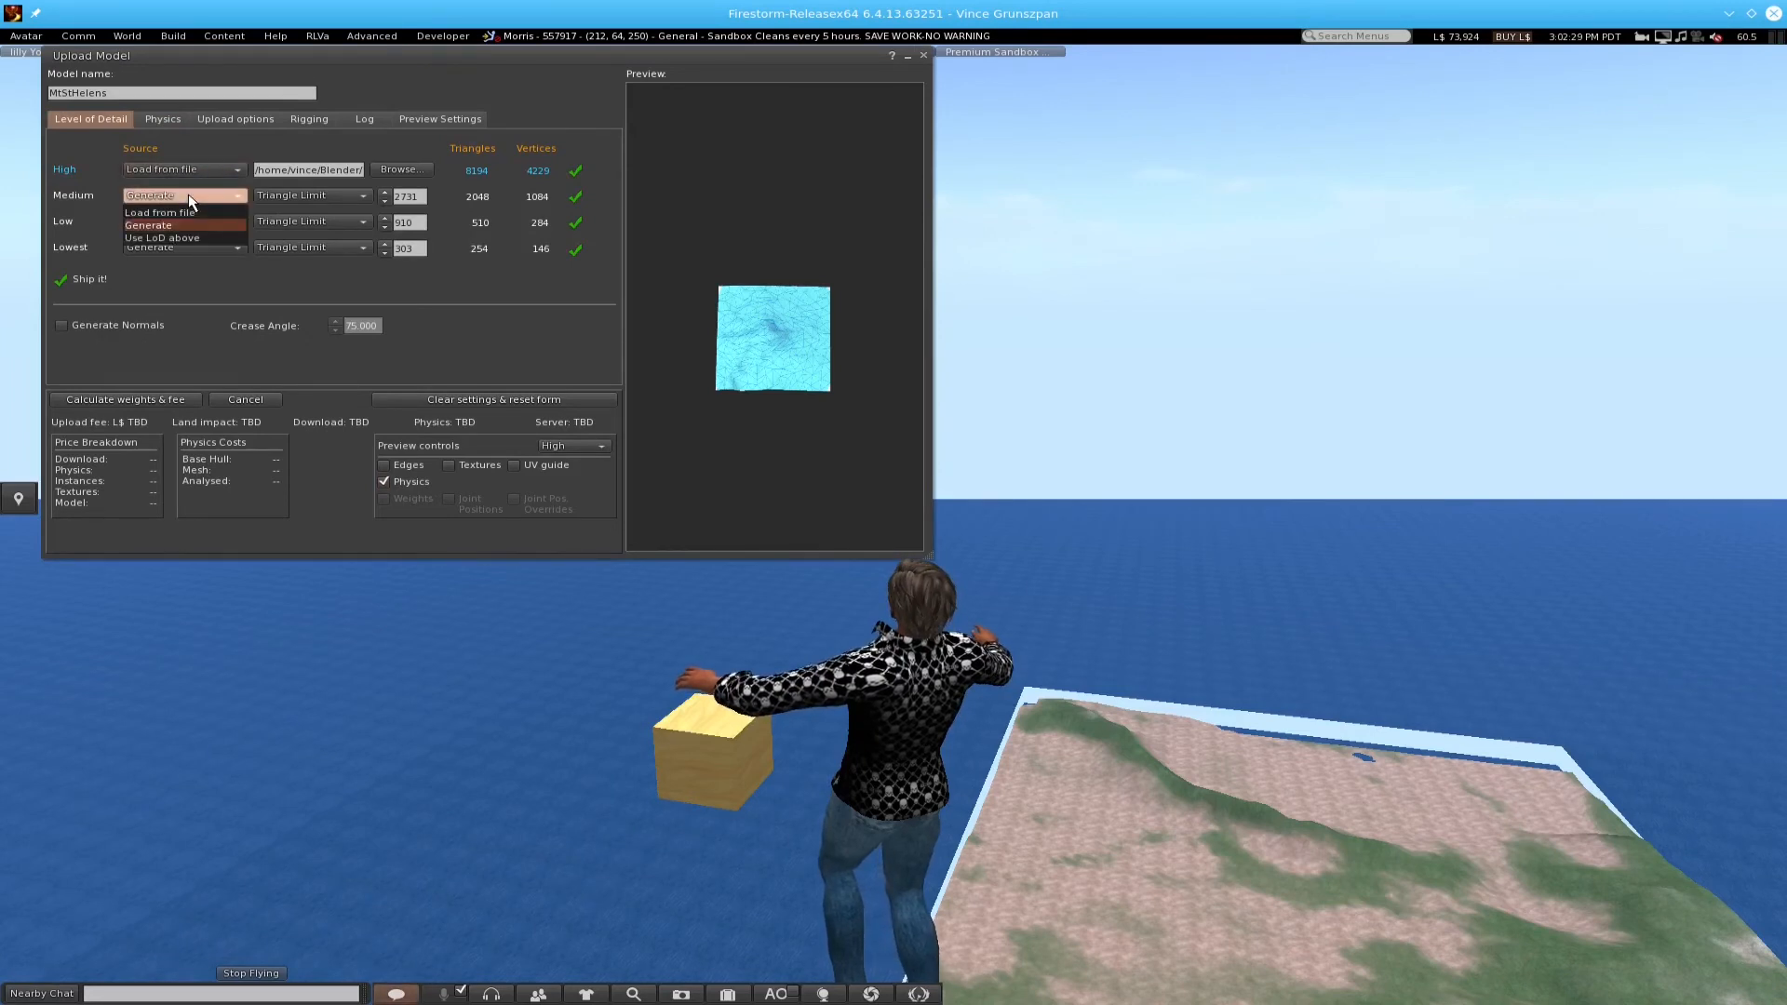
left_click(178, 239)
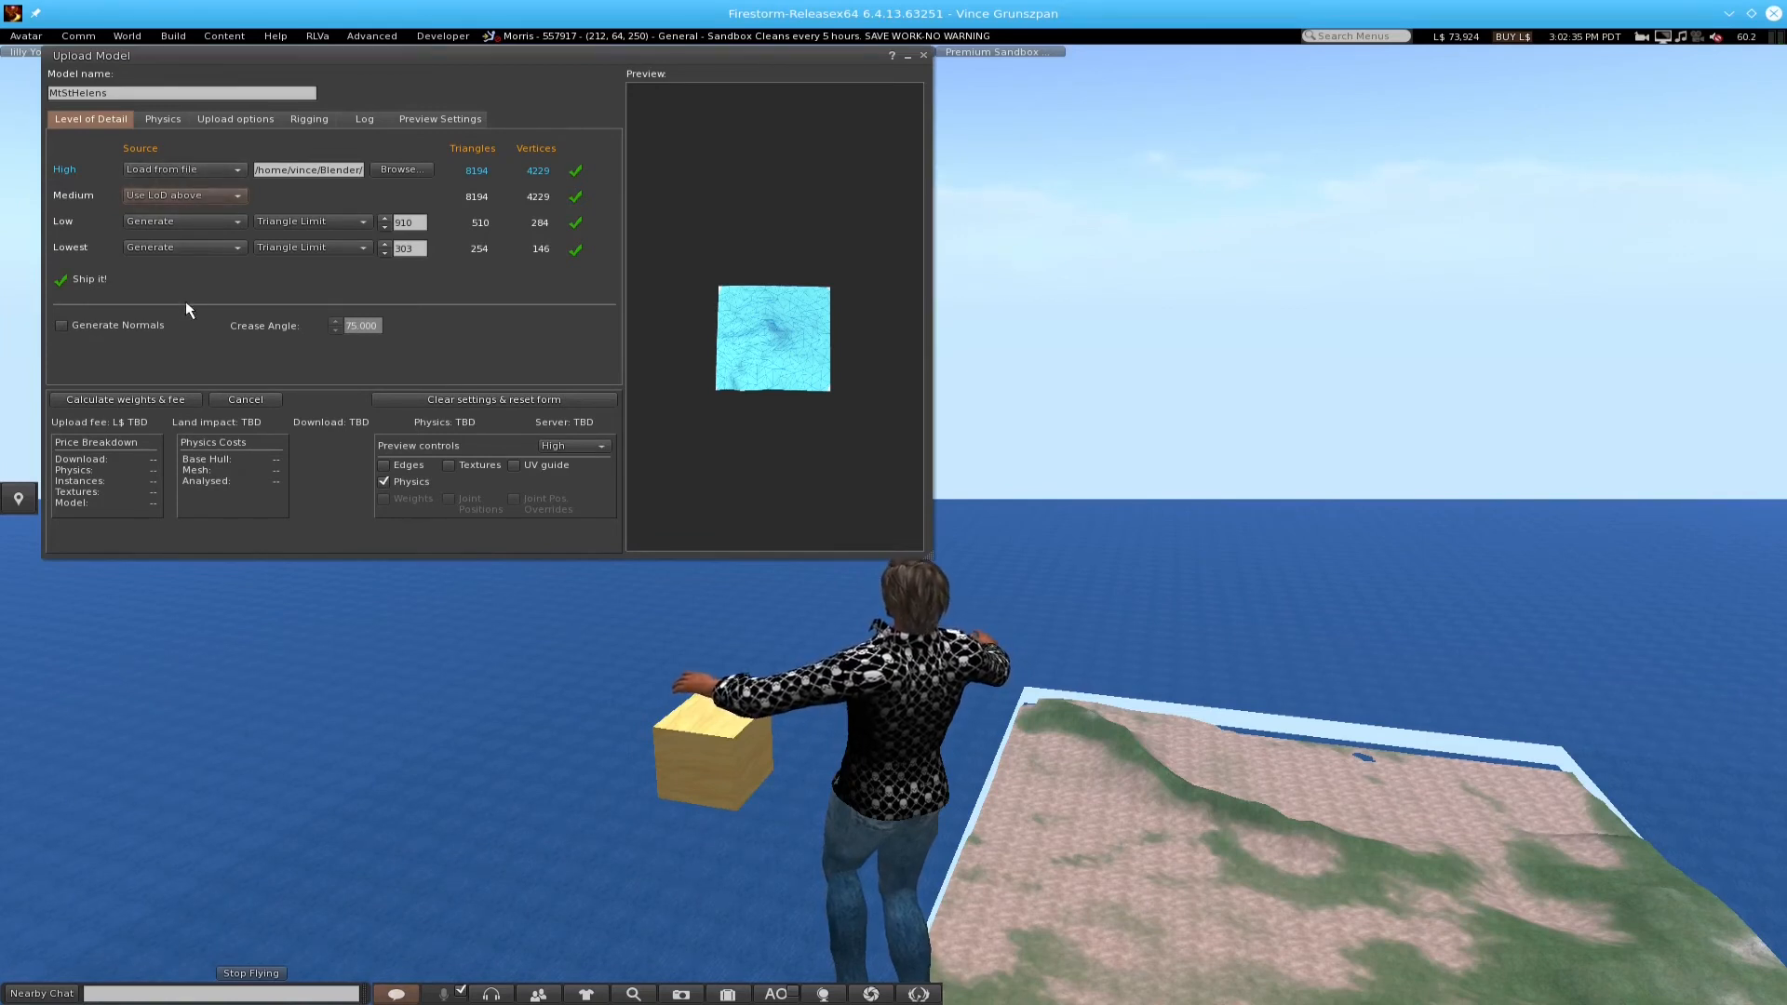
- Calculate the weights and fee for MtStHelens, upload the model, and dismiss the payment notice
left_click(109, 398)
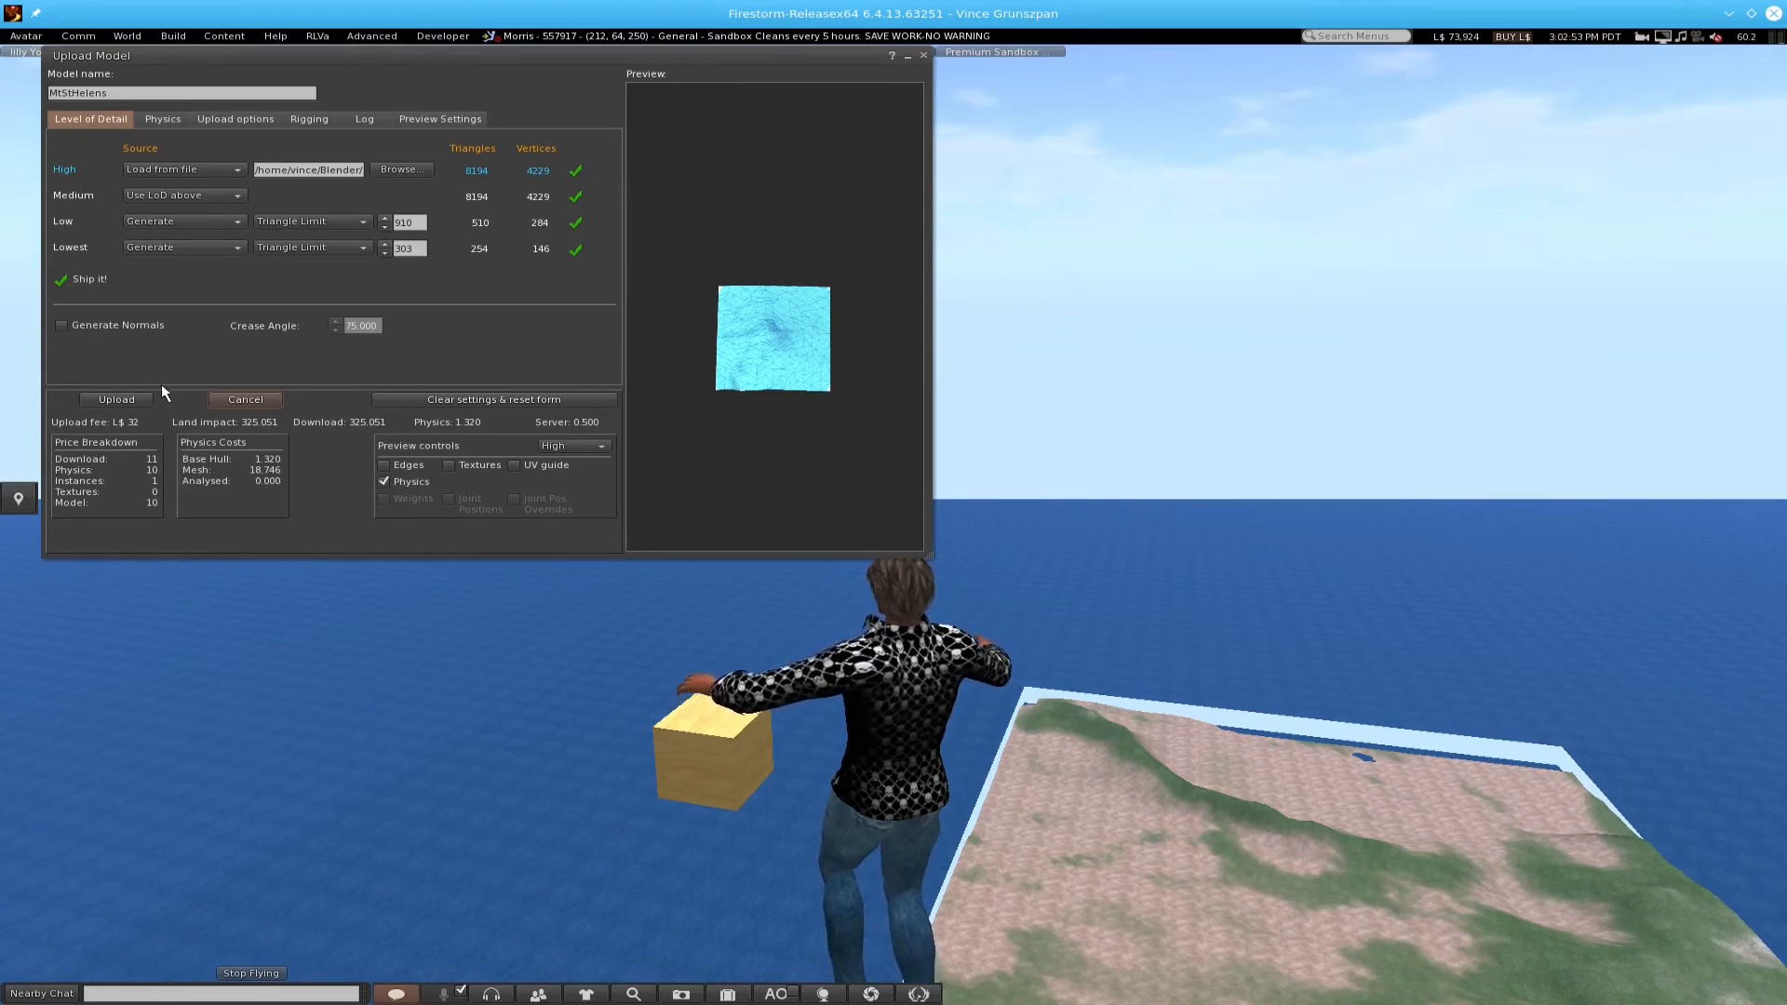
left_click(126, 398)
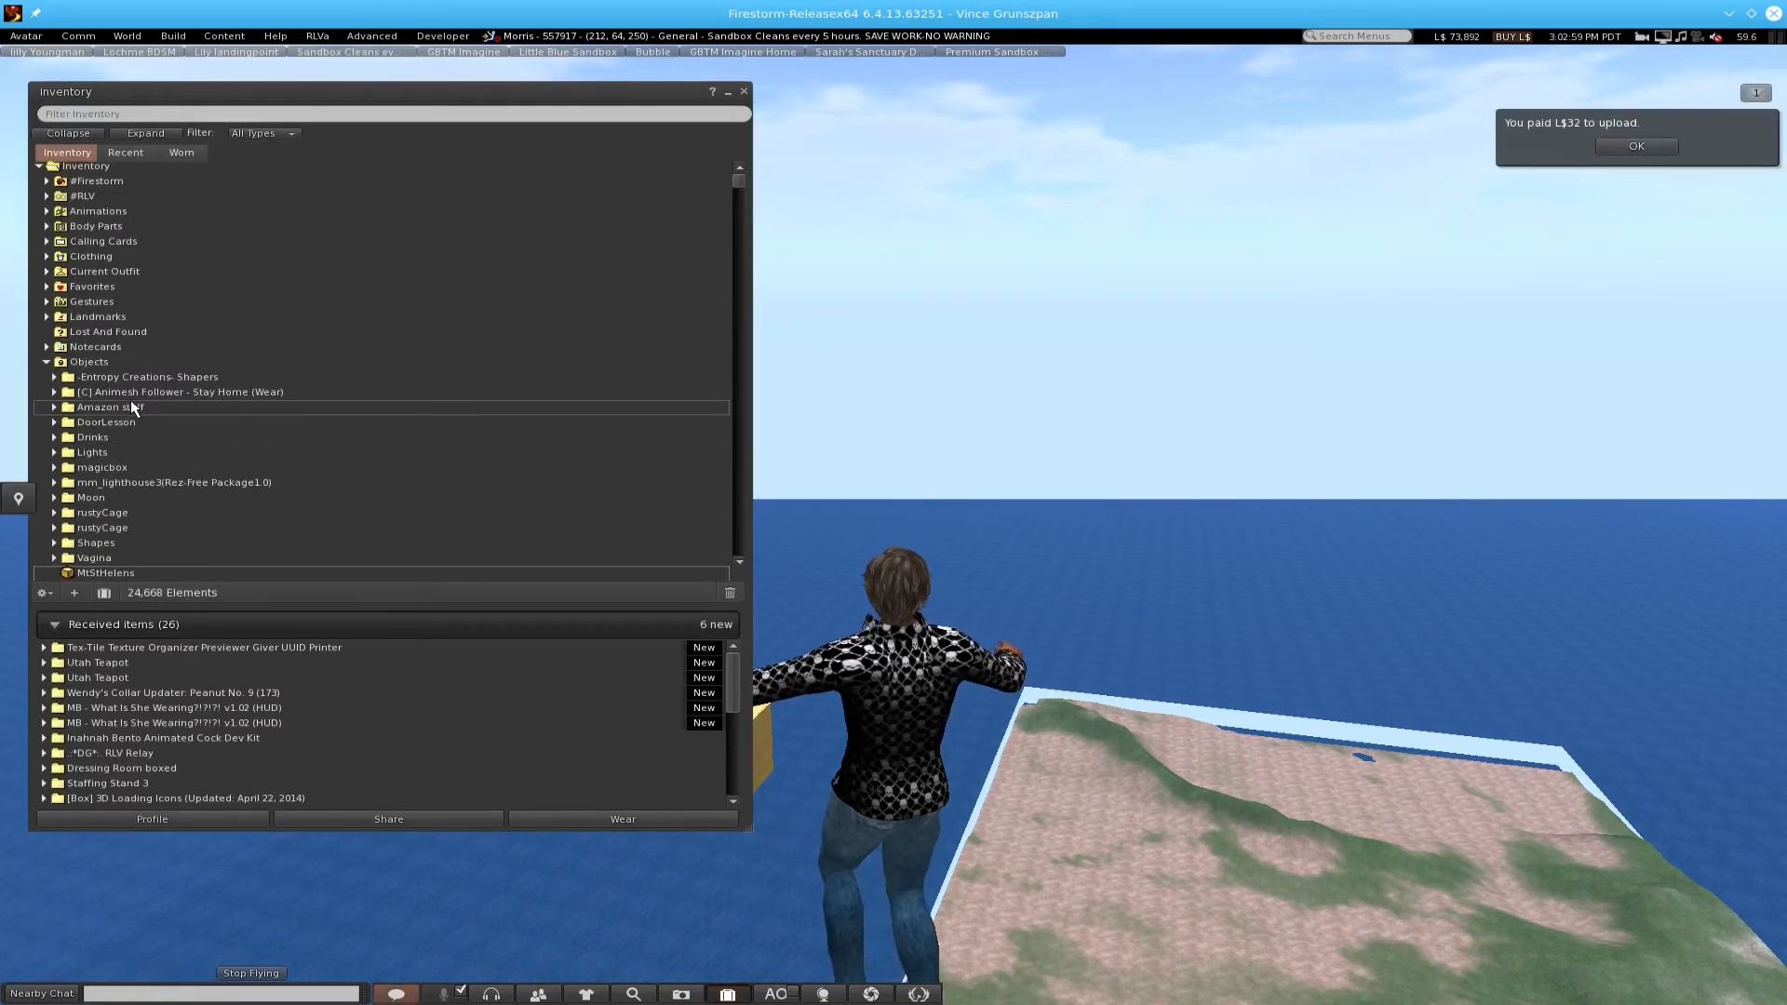
left_click(1636, 147)
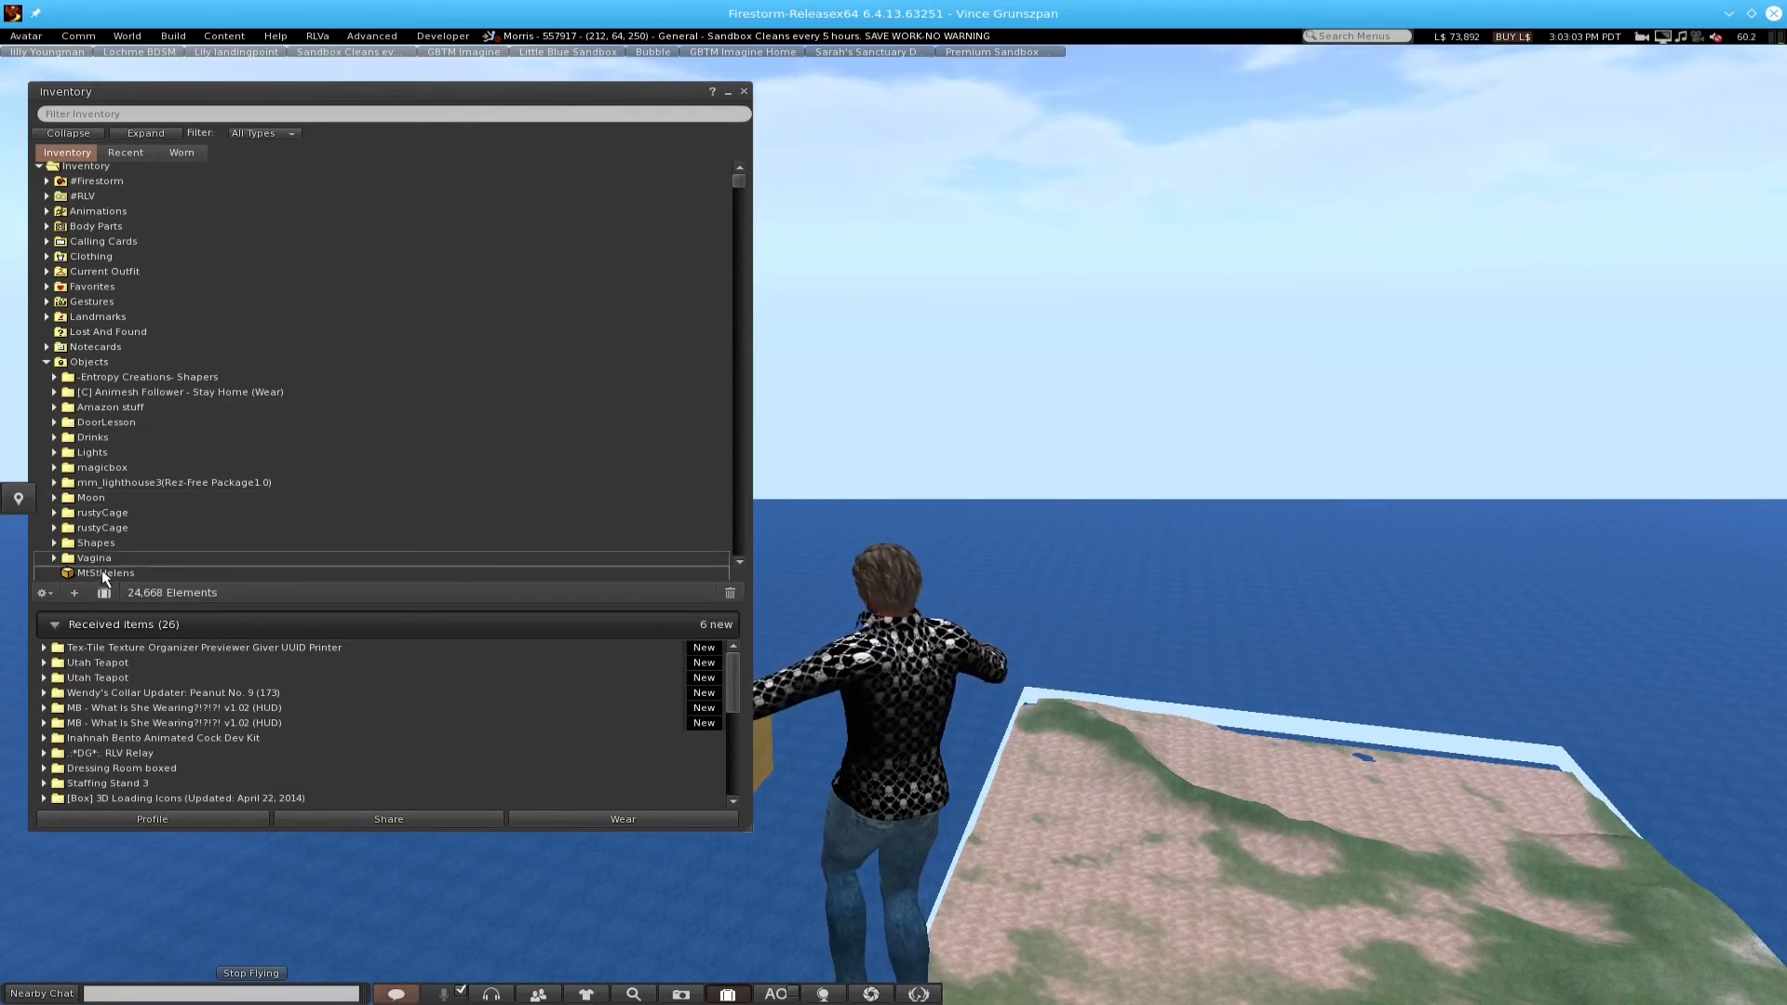
- Place the MtStHelens object from the inventory in the sandbox and view it from above and from the side
left_click_drag(111, 570, 772, 747)
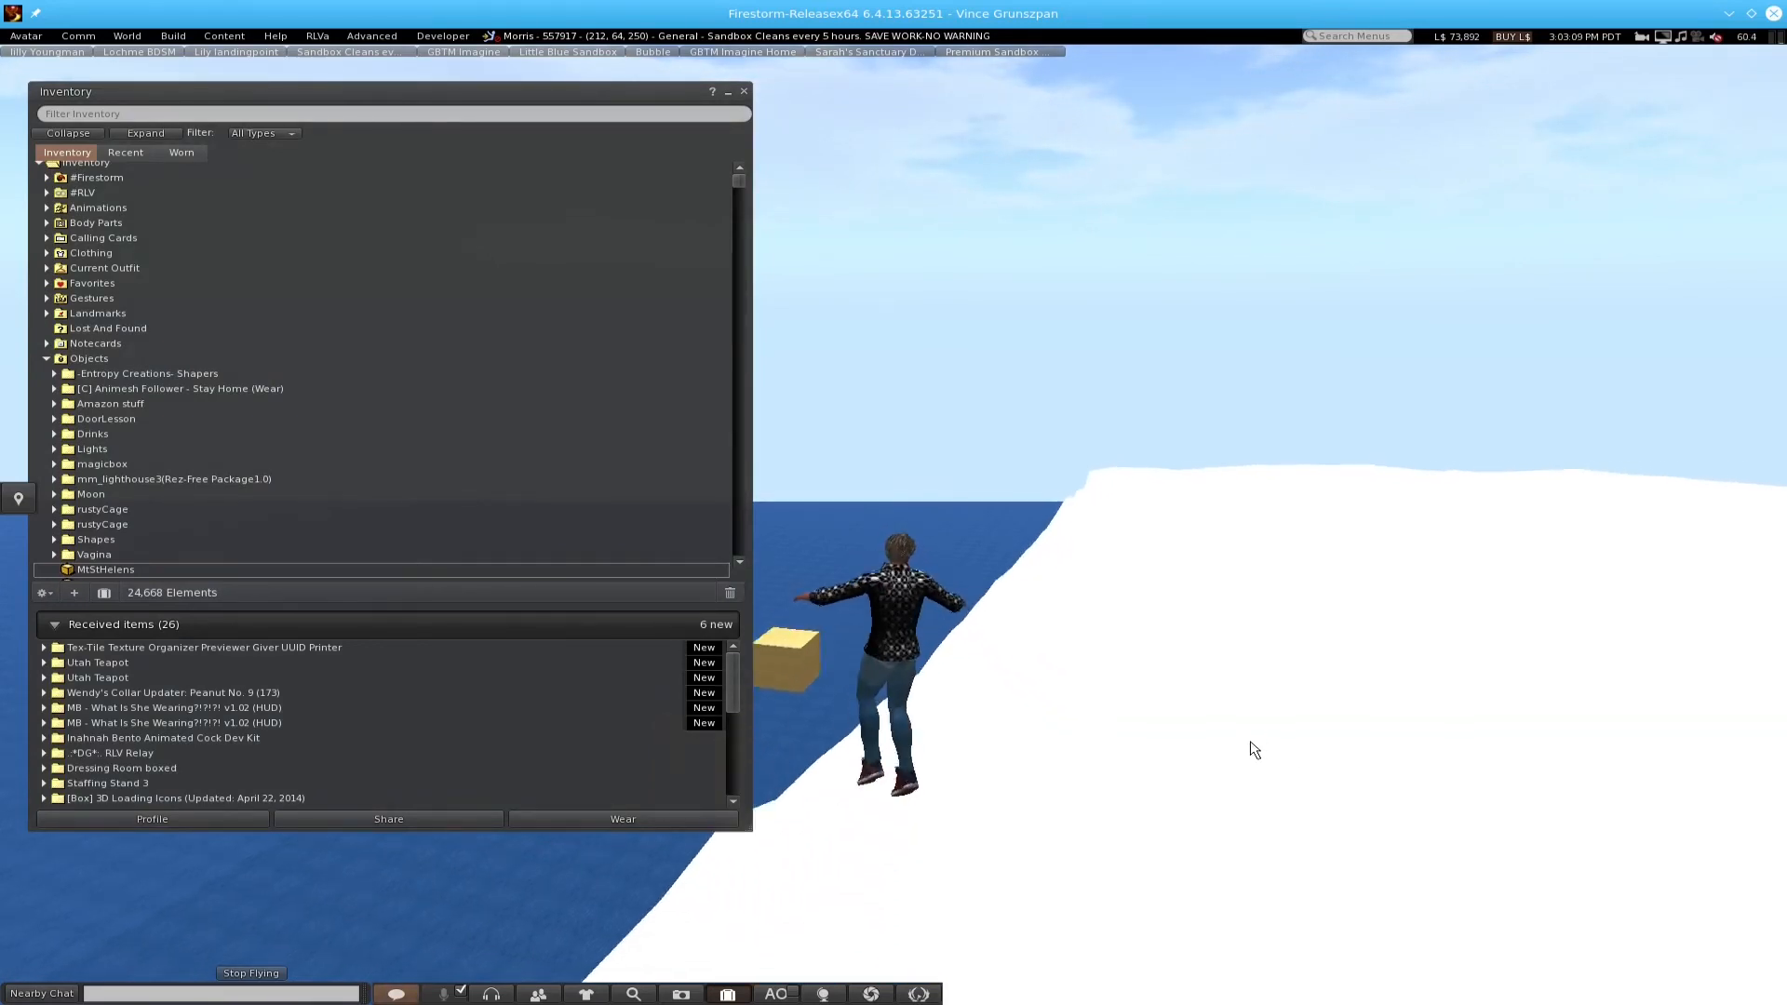
scroll(1251, 744, "down", 4)
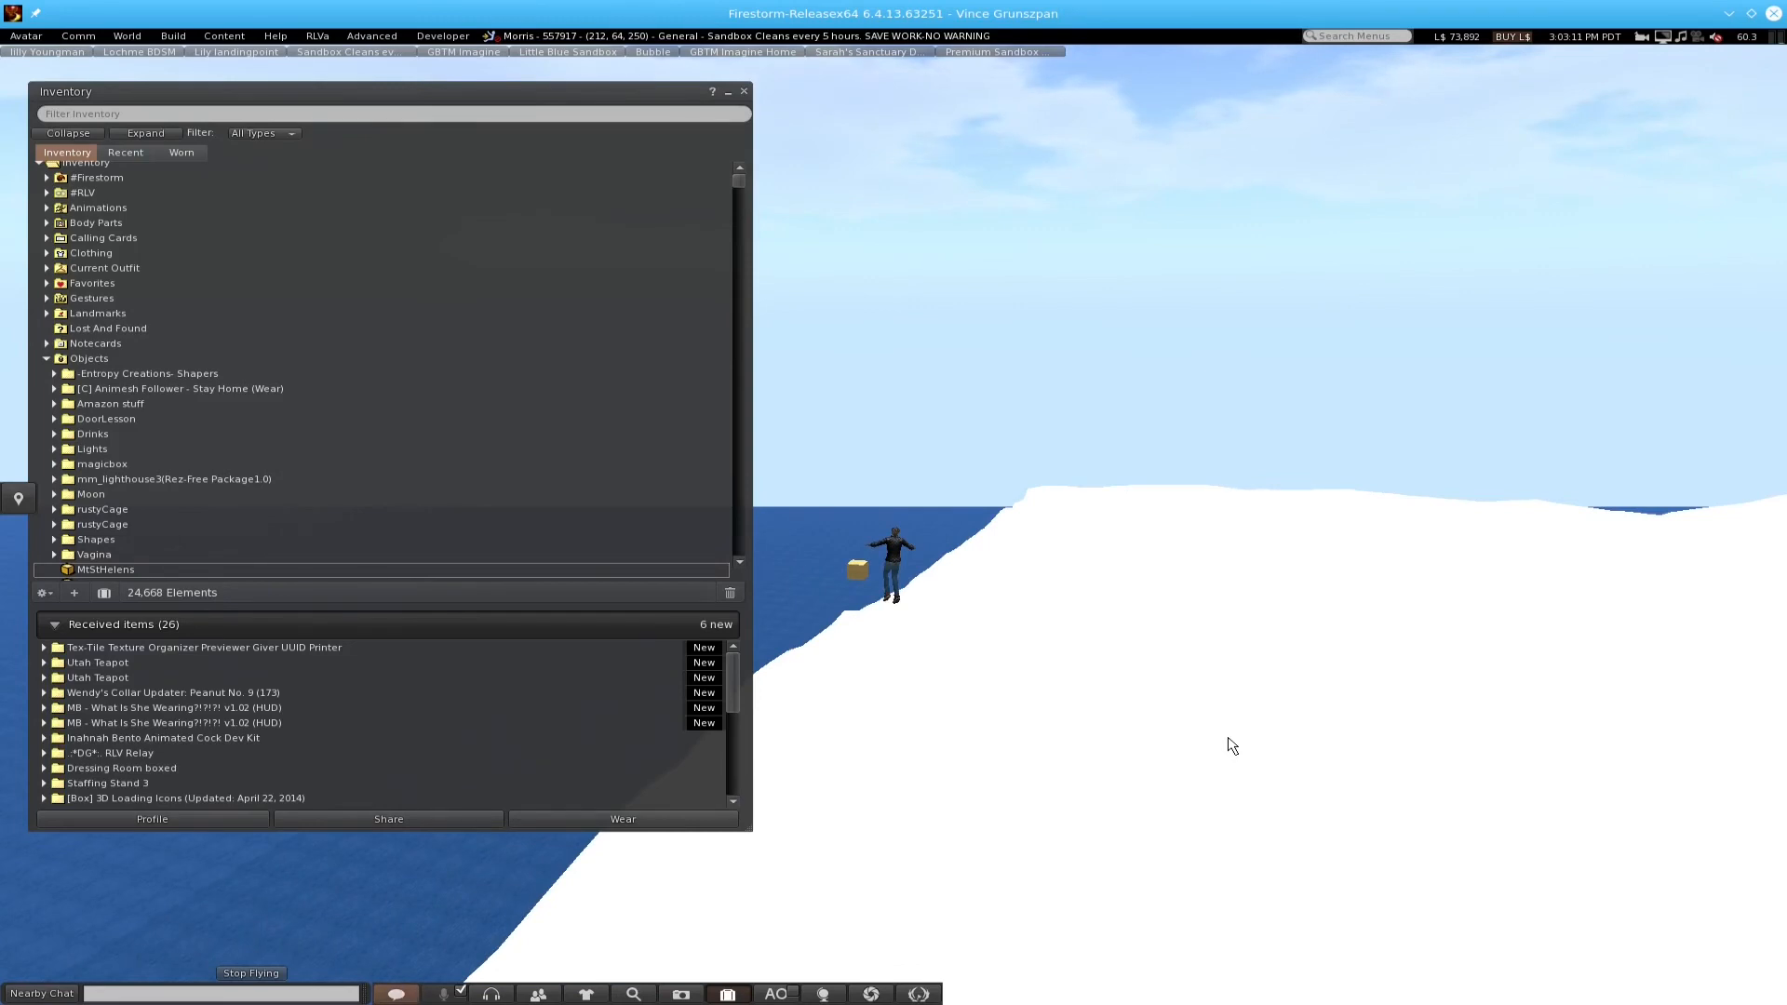
left_click_drag(1228, 740, 1228, 922, "alt")
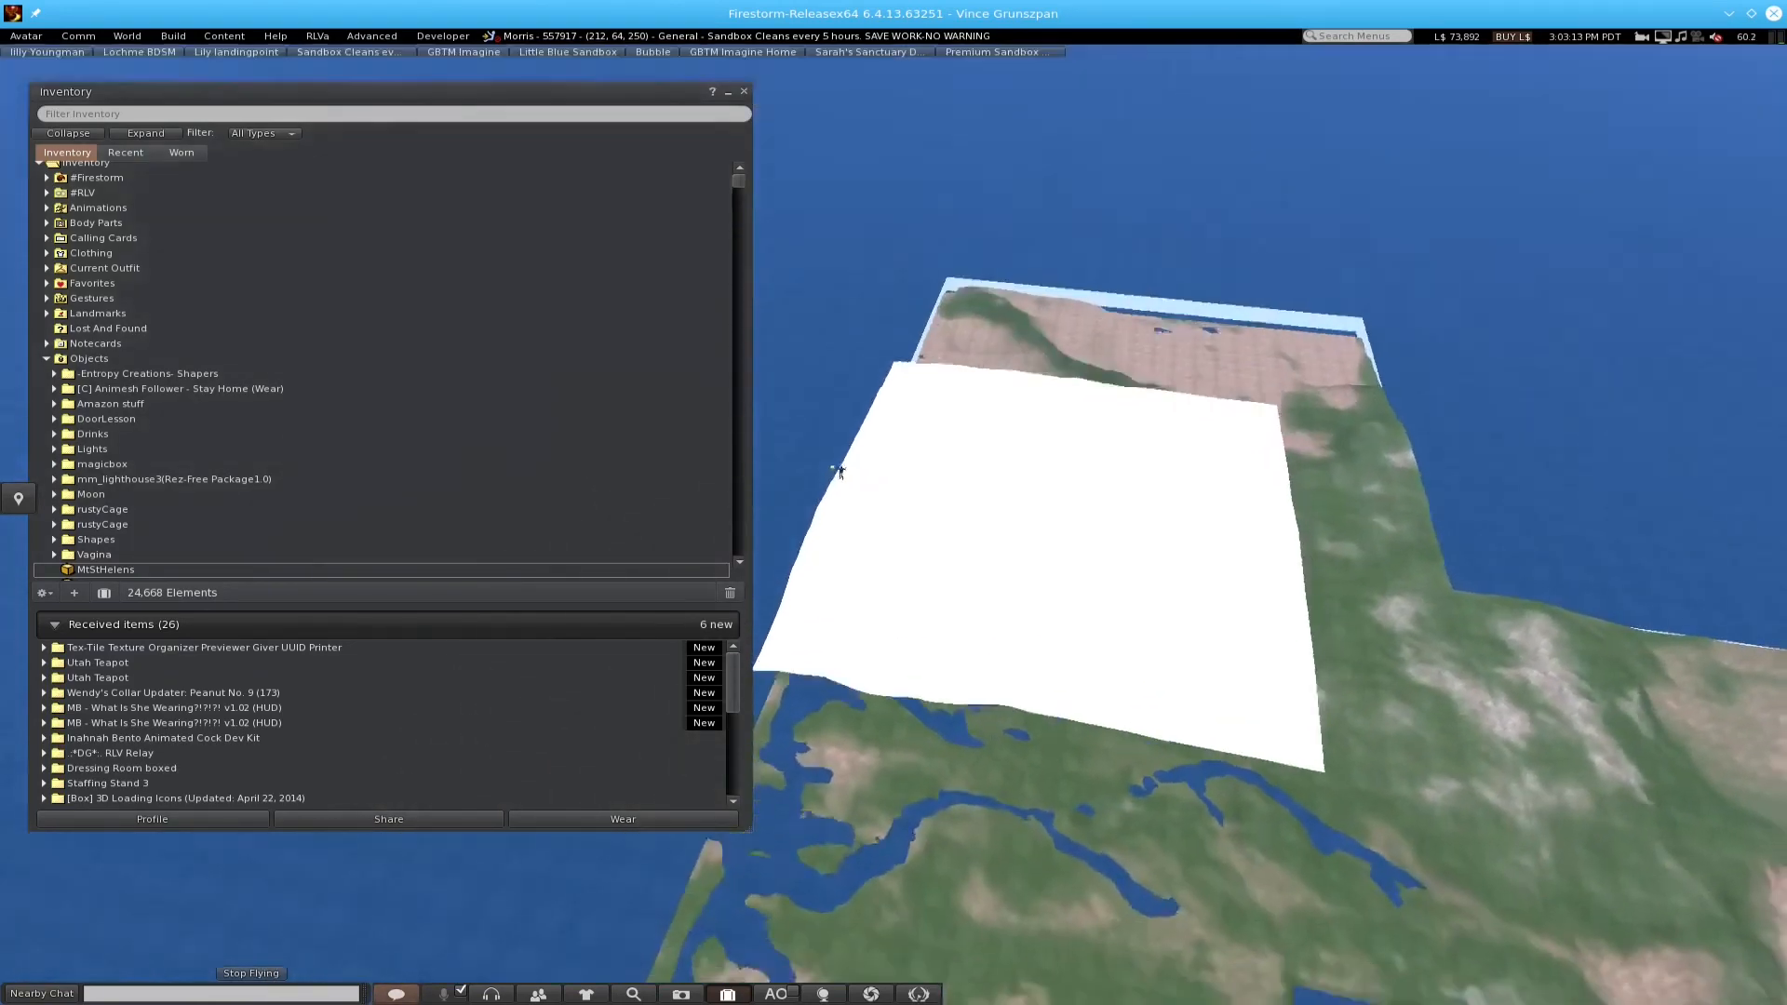
left_click_drag(894, 317, 893, 533, "ctrl+alt")
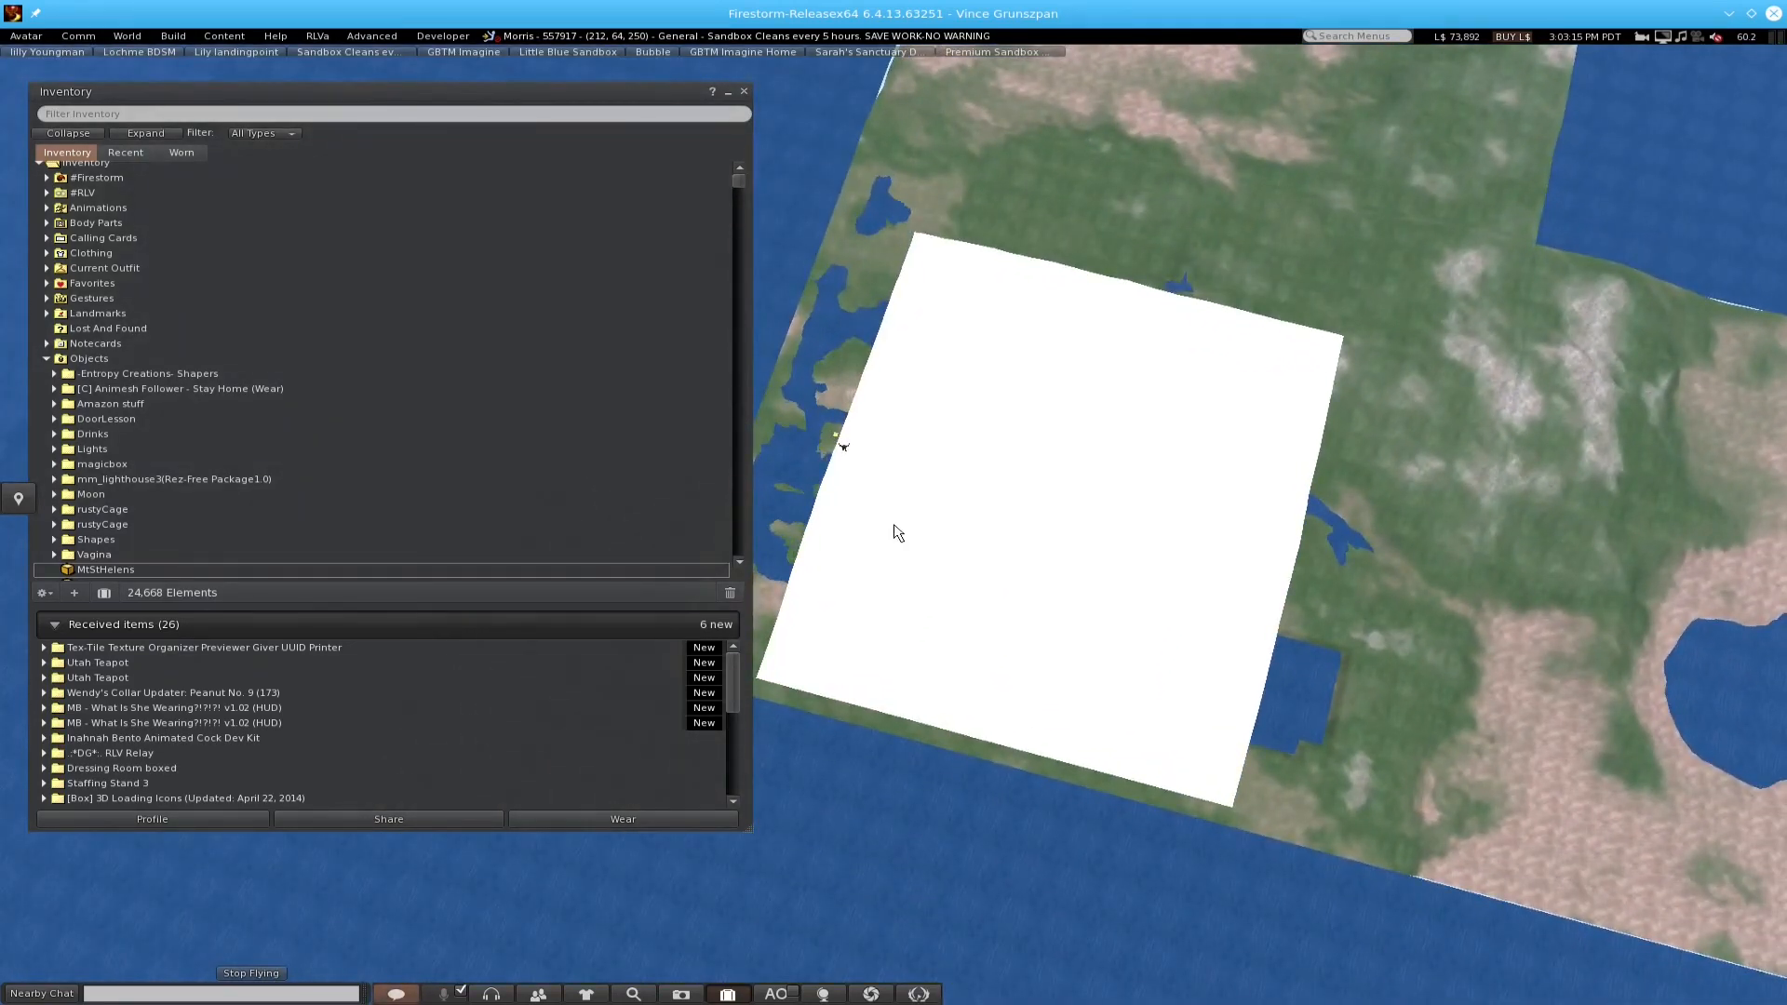
left_click_drag(1002, 469, 489, 10, "alt")
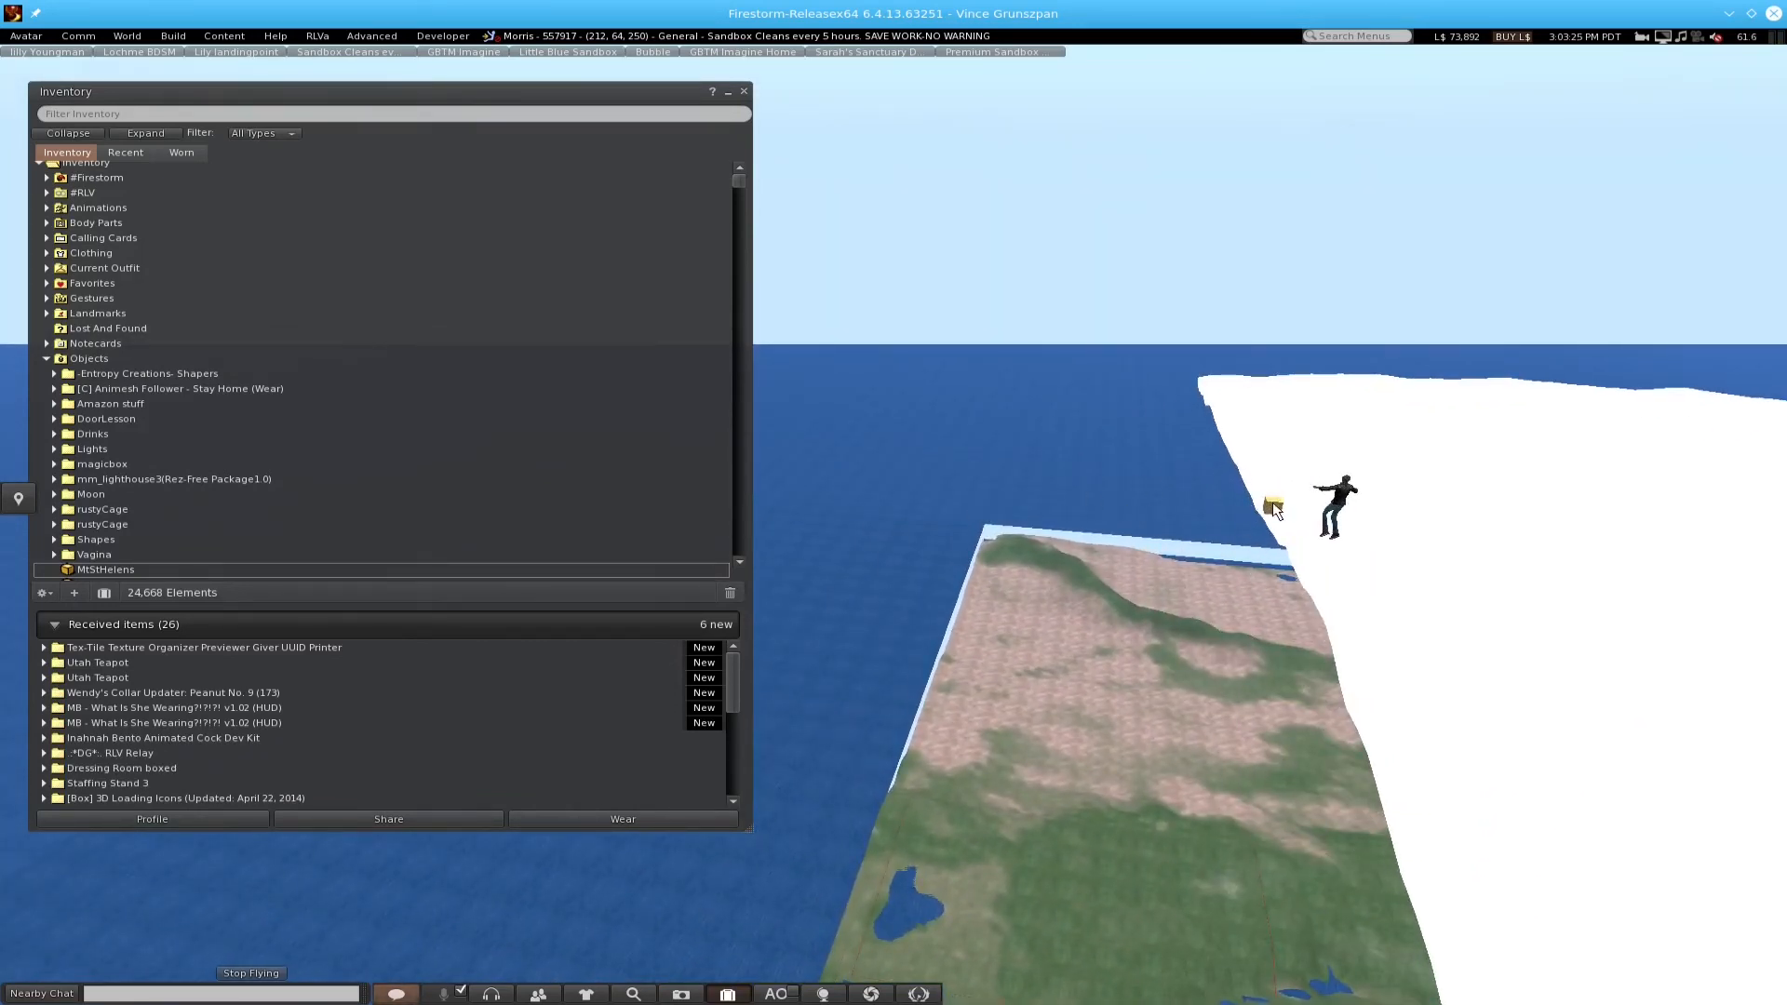
- Make the small yellow box beside the terrain a temporary object and finish editing it
left_click_drag(1273, 510, 899, 536, "alt")
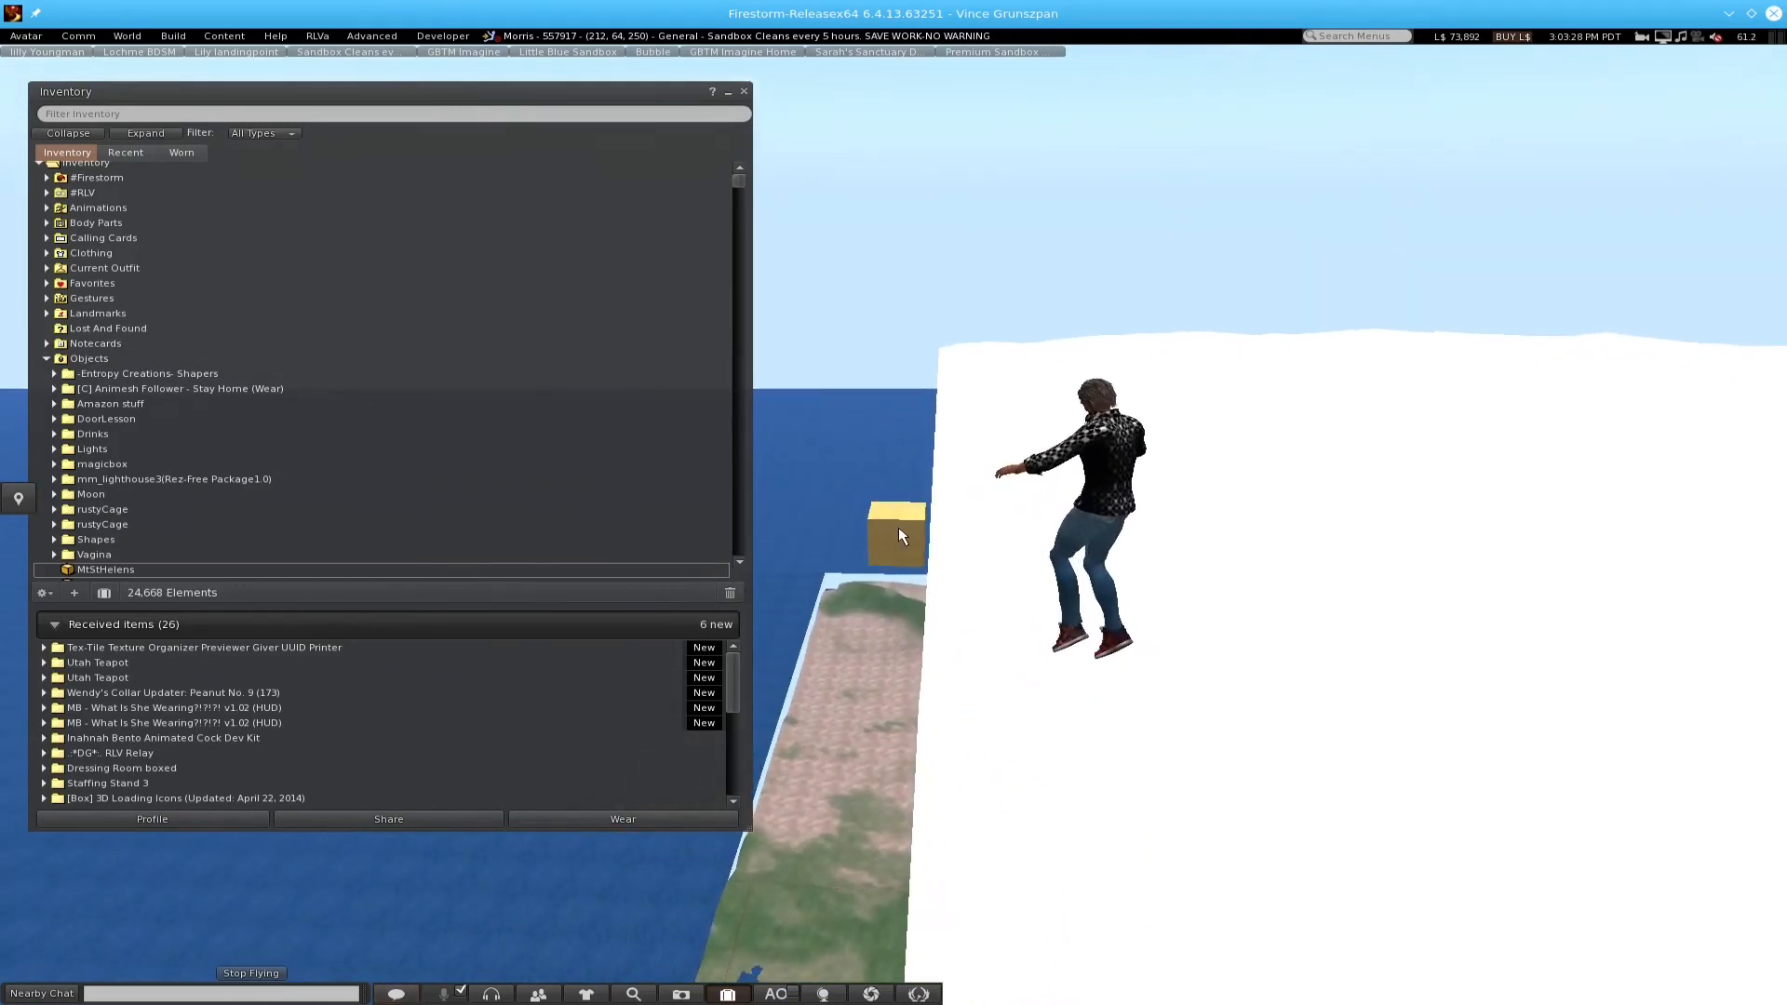
right_click(897, 527)
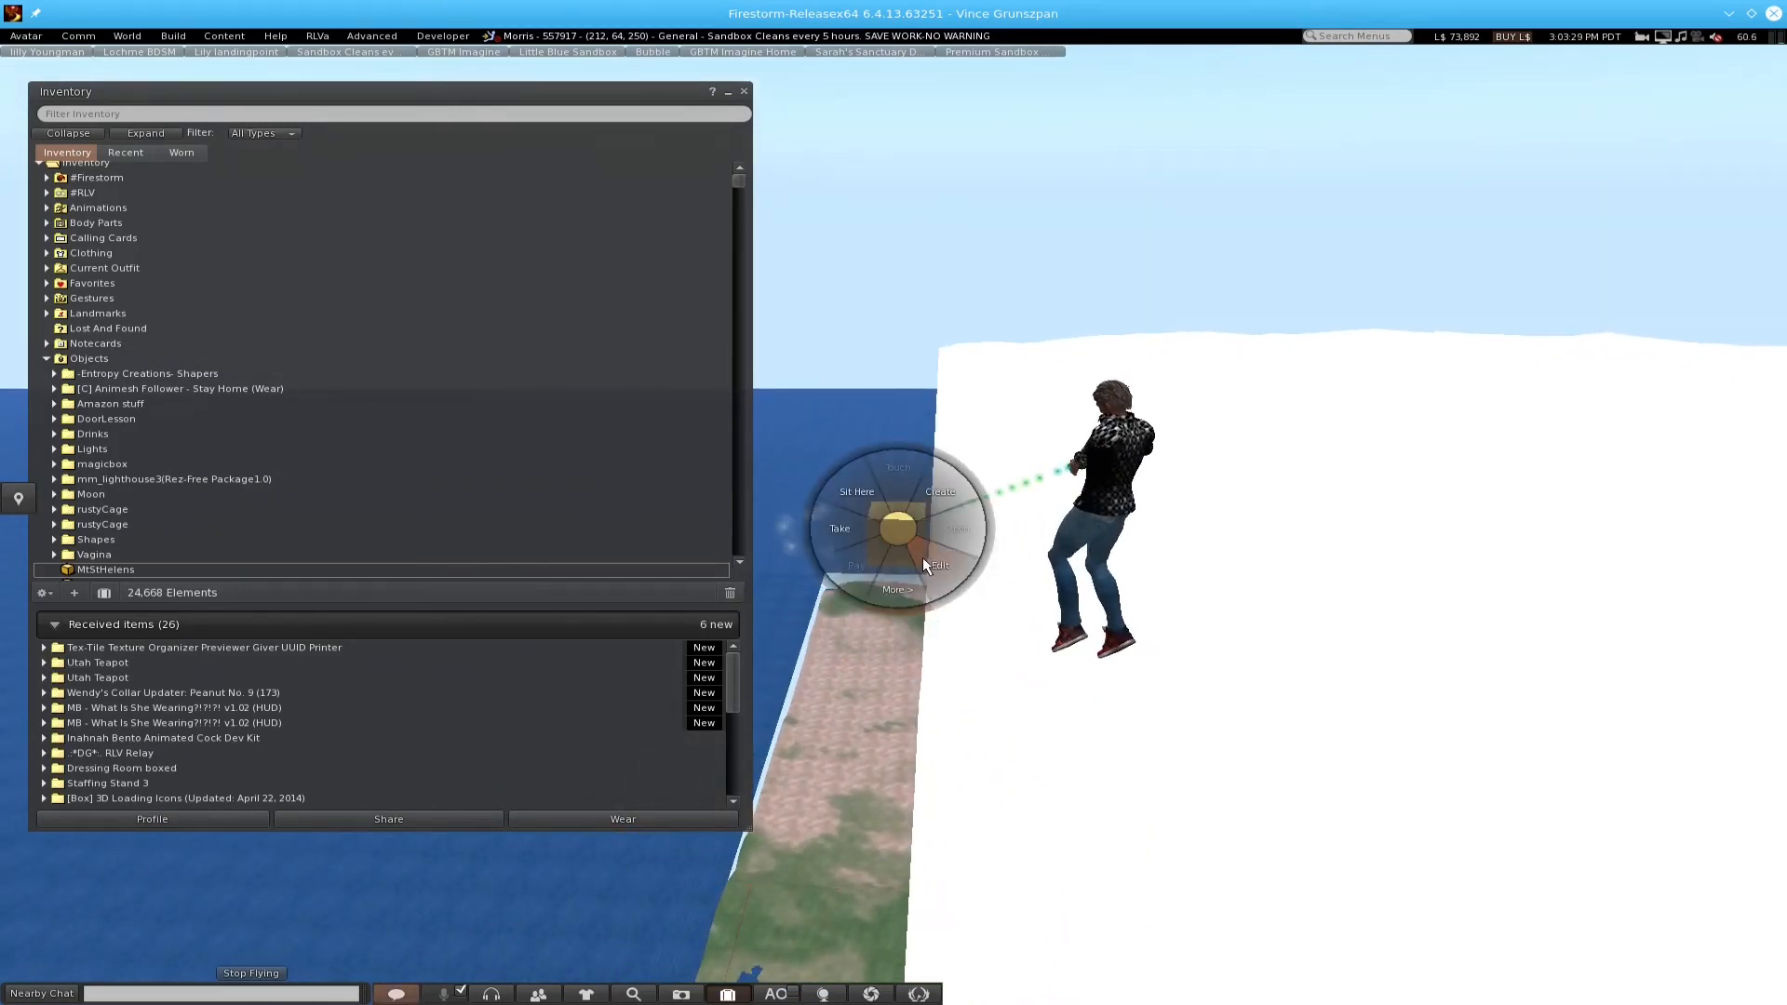
left_click(930, 562)
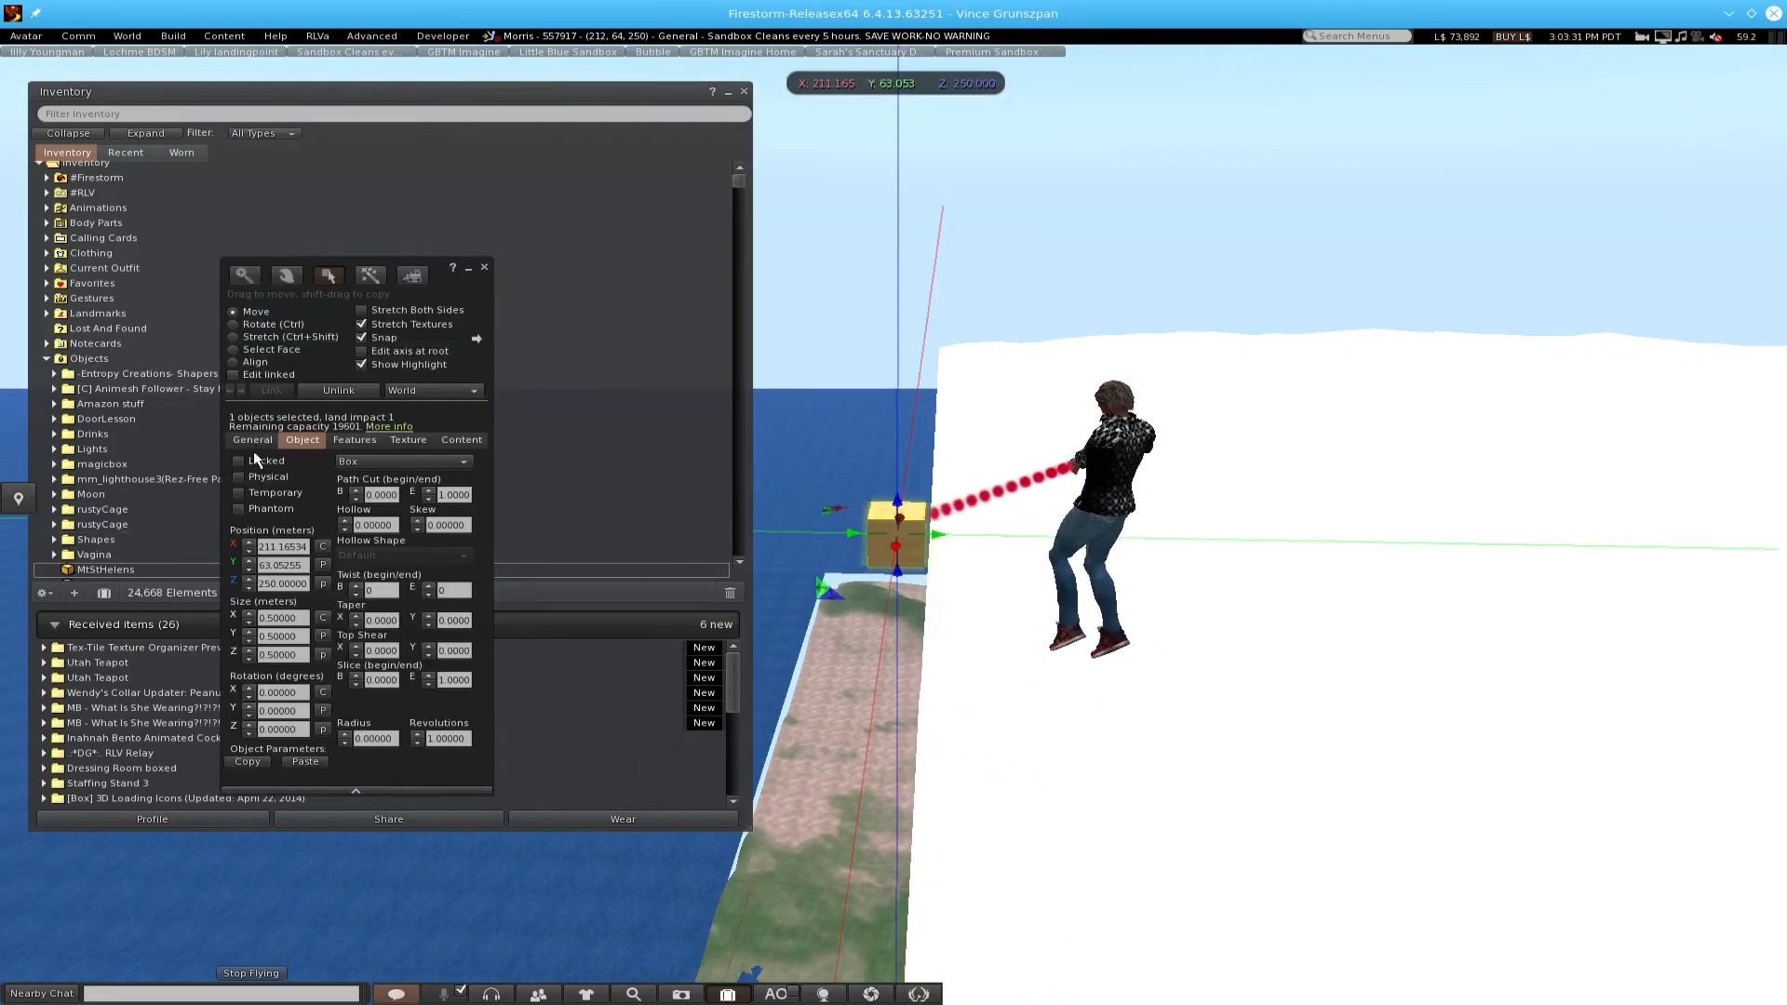
left_click(238, 493)
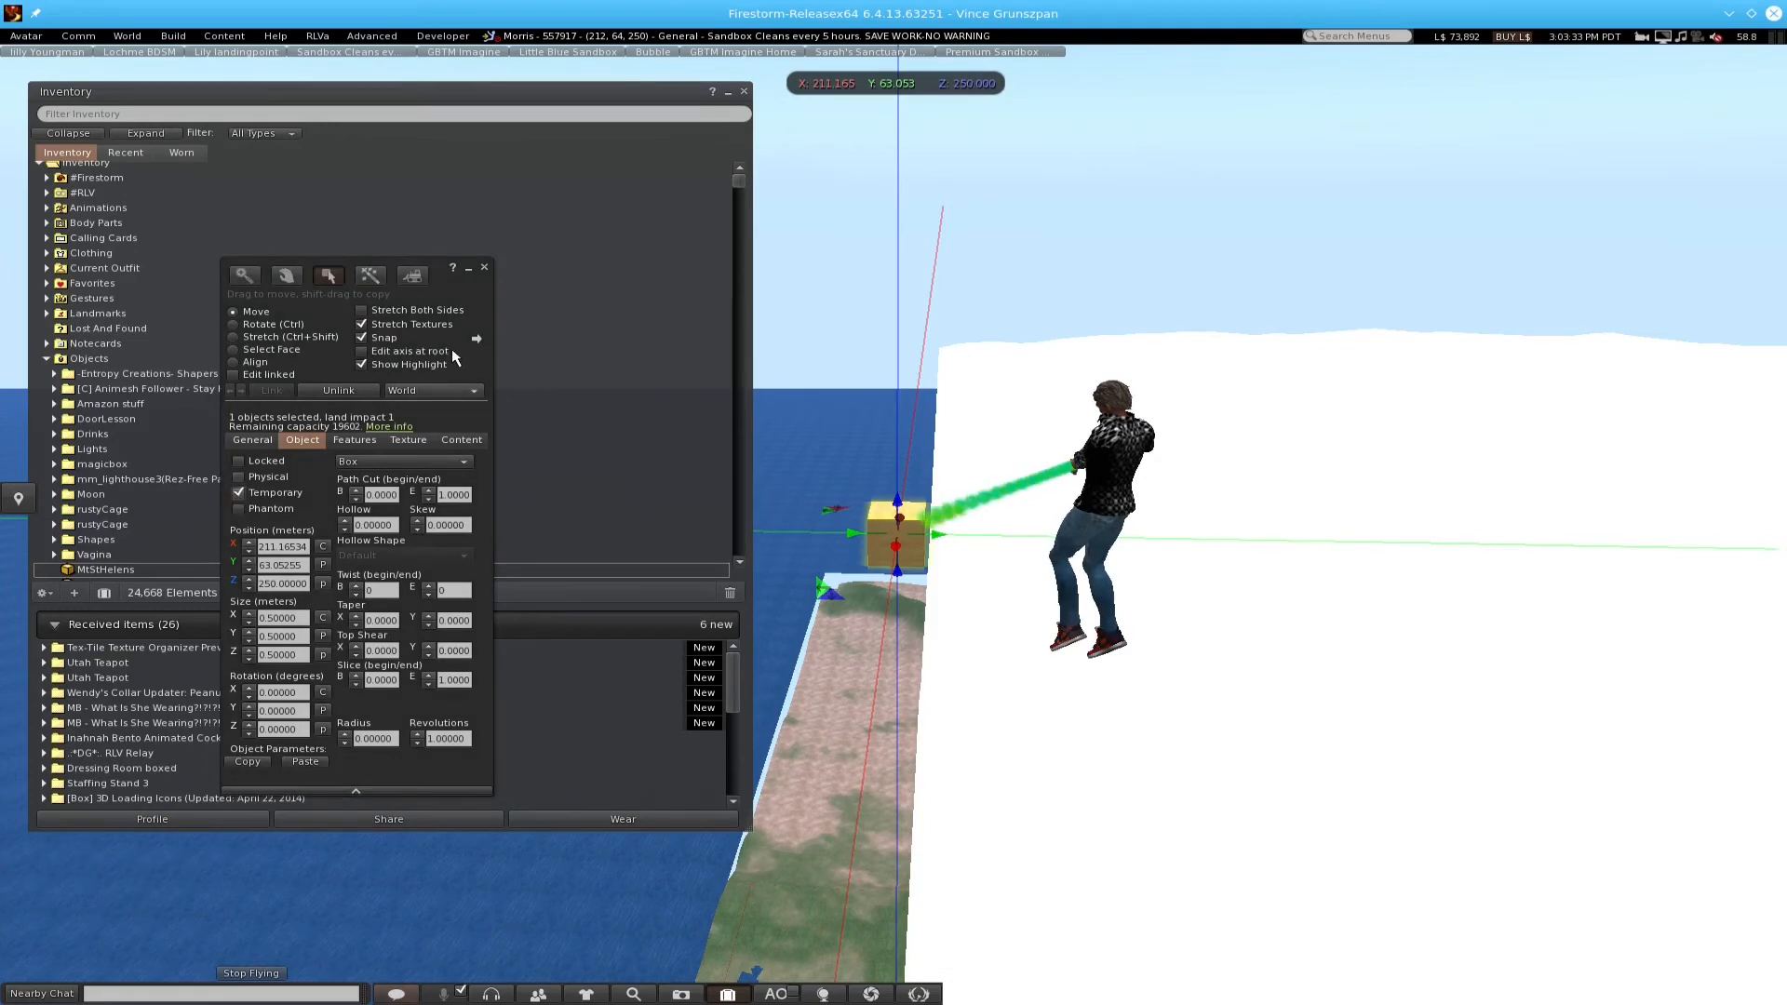
left_click(484, 268)
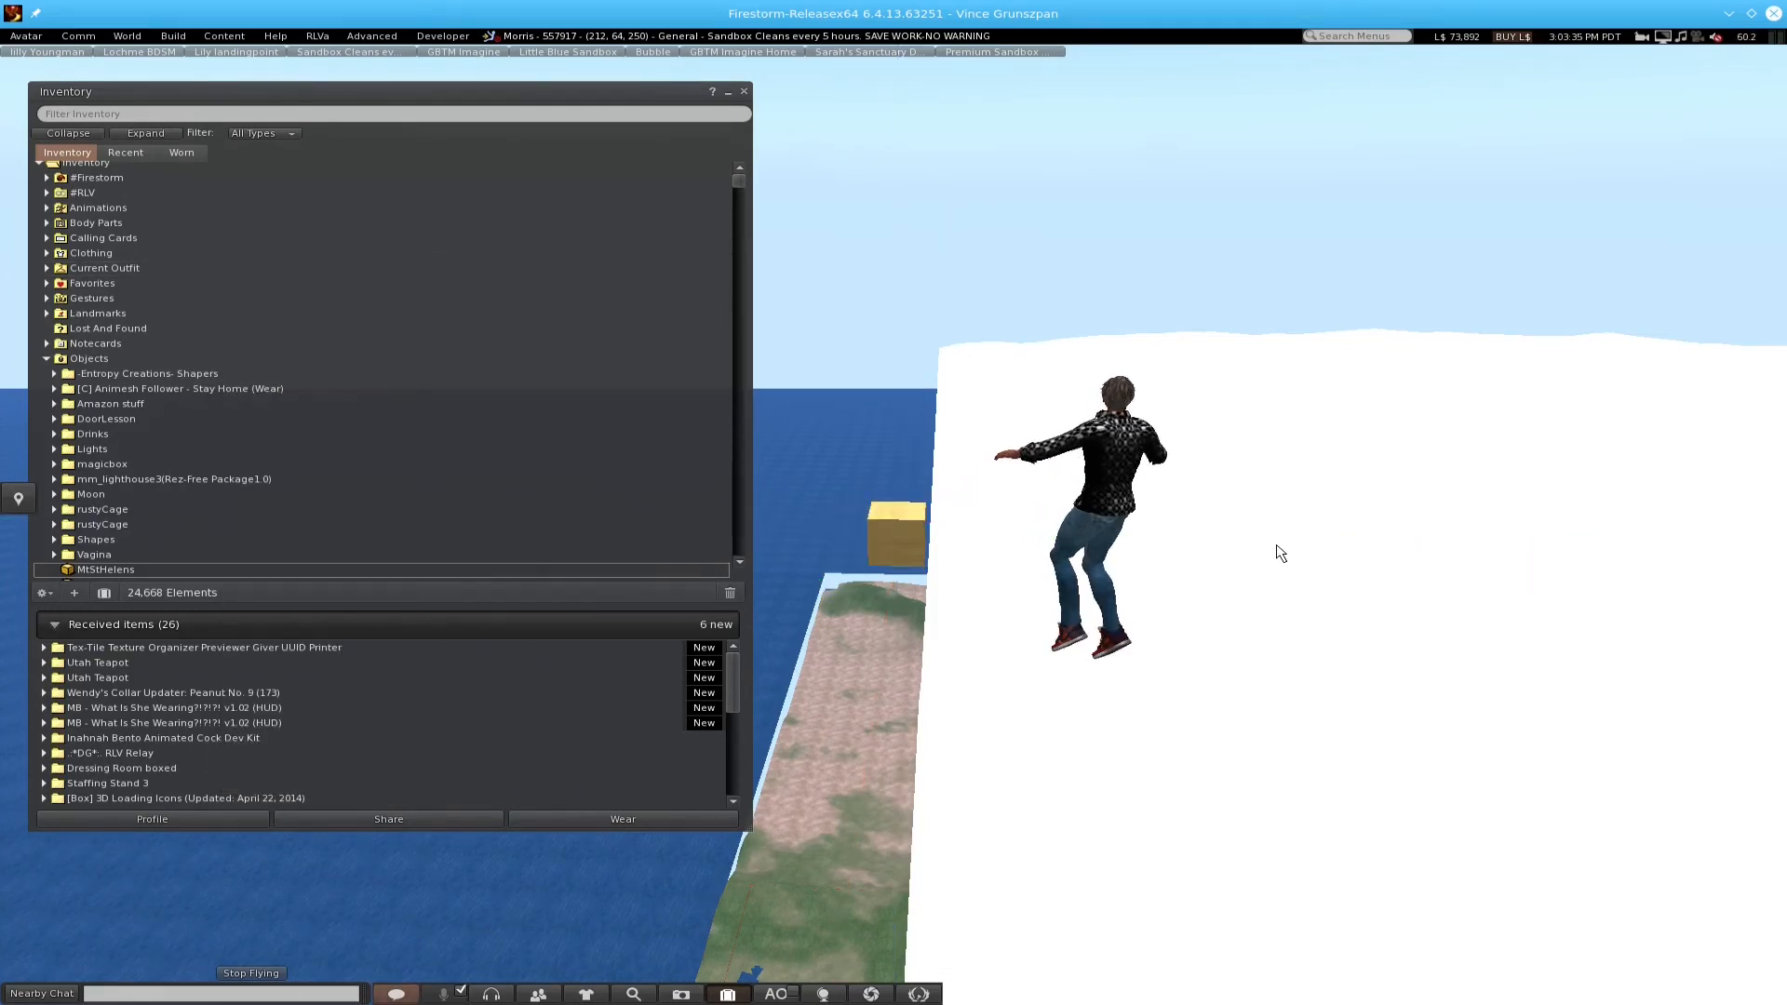
- Fly the avatar up over the white terrain and land it on the slope
left_click_drag(1276, 550, 894, 503, "alt")
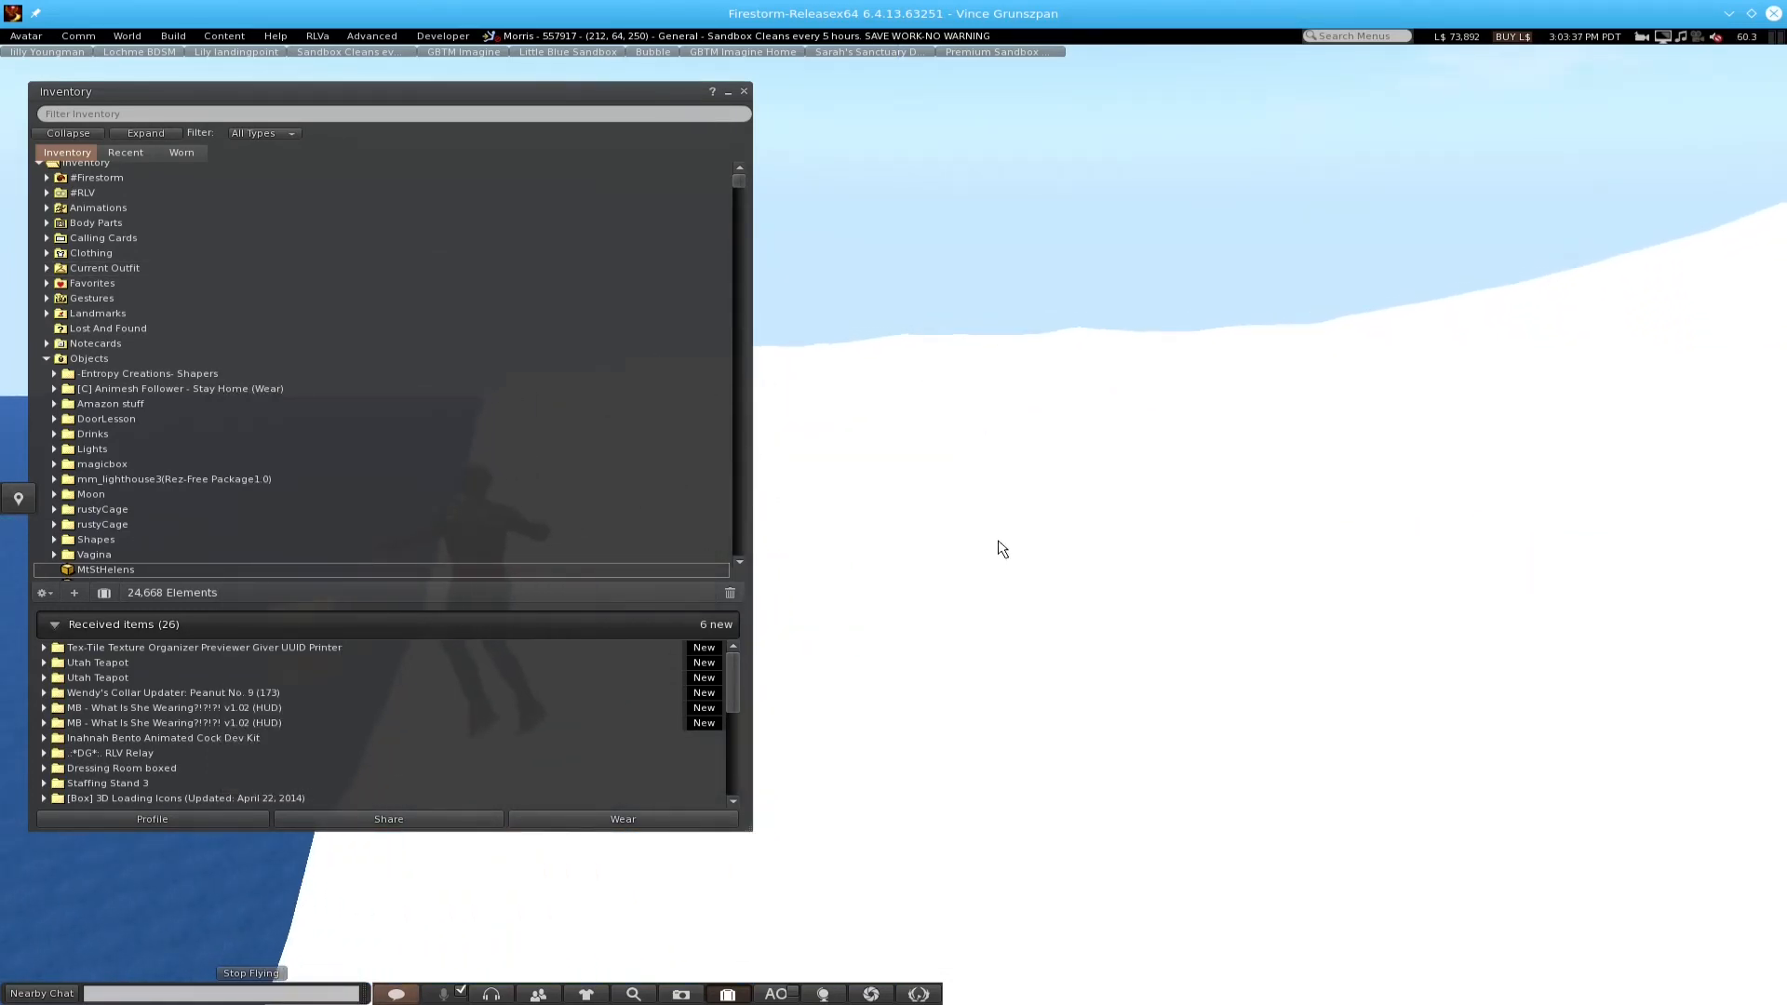
key("Page_Up")
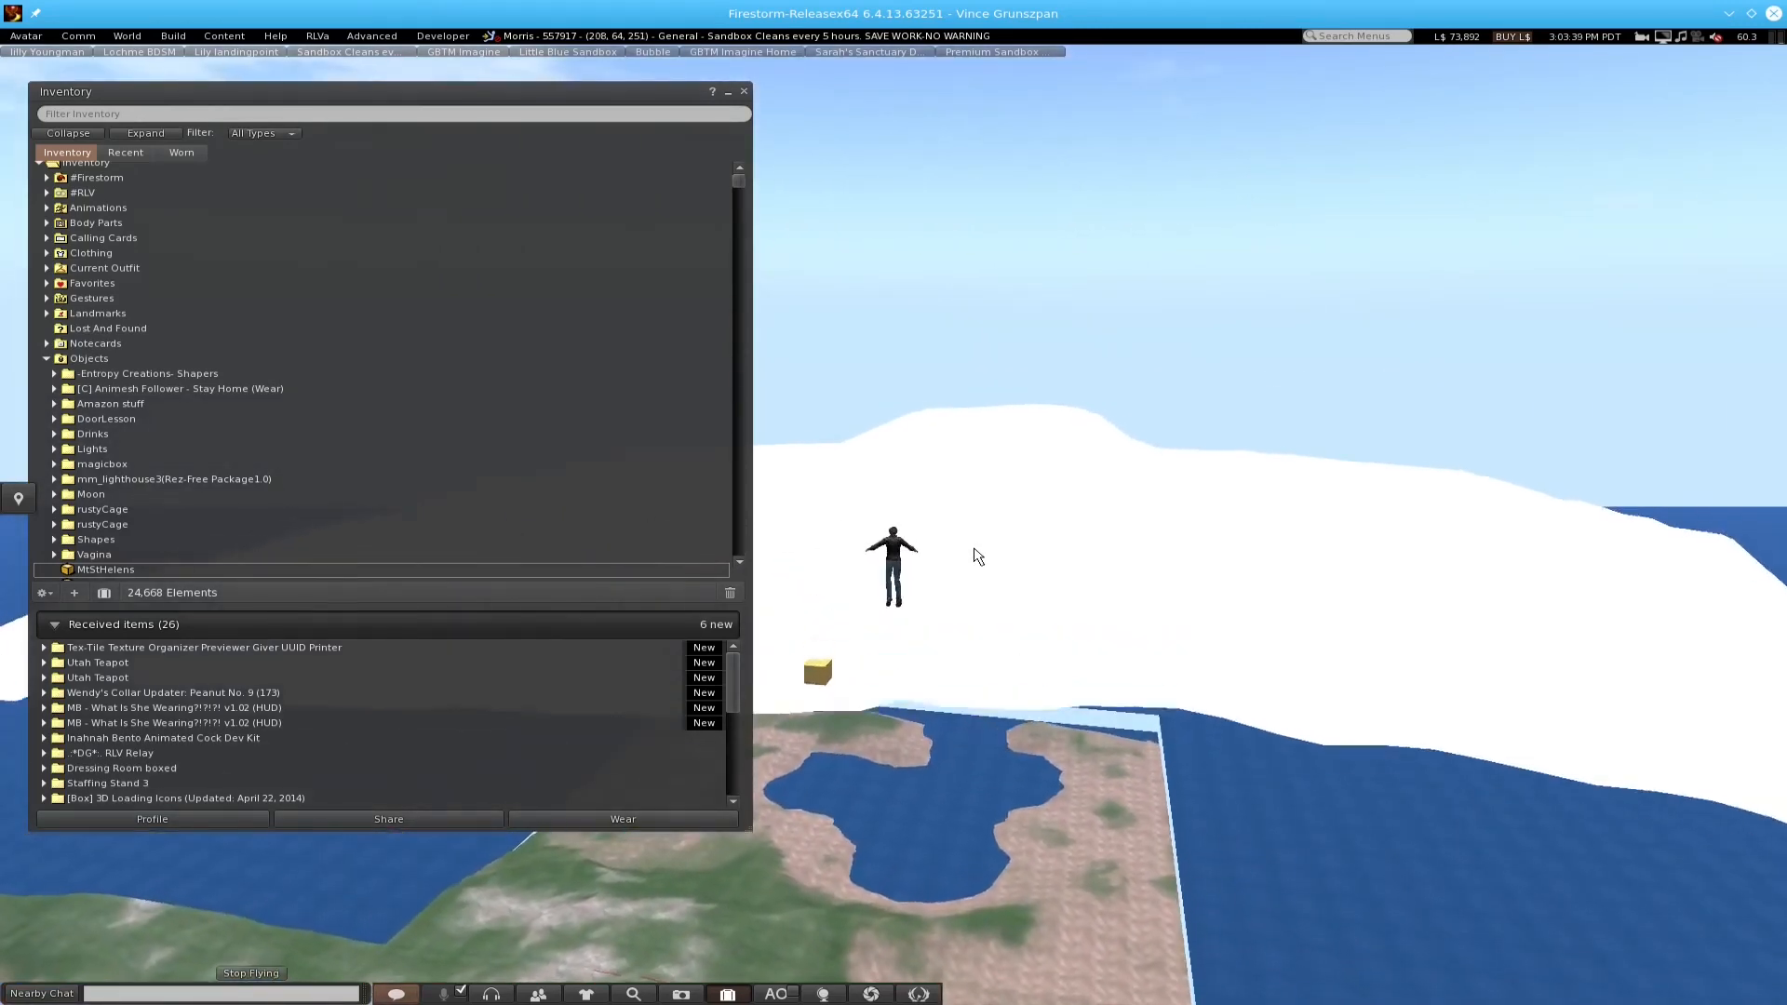
key("Up")
key("Page_Down")
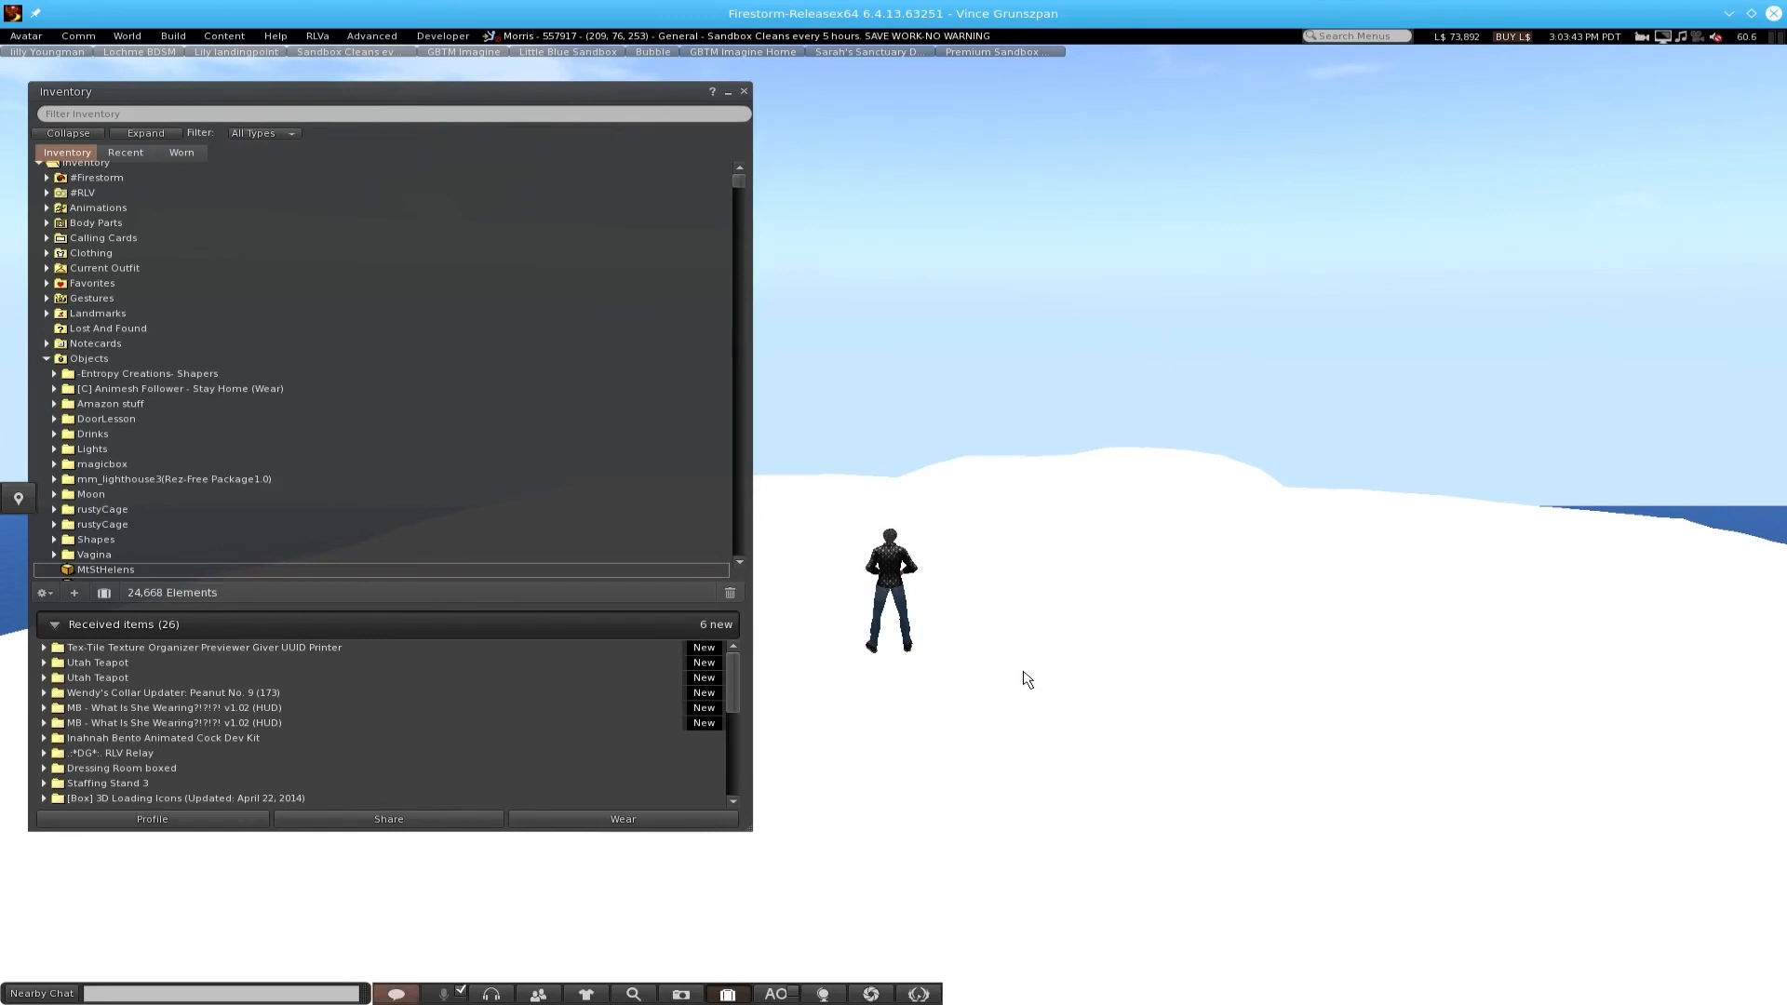
- Set the terrain's physics shape type to Prim, then close the editor and the inventory
right_click(1099, 659)
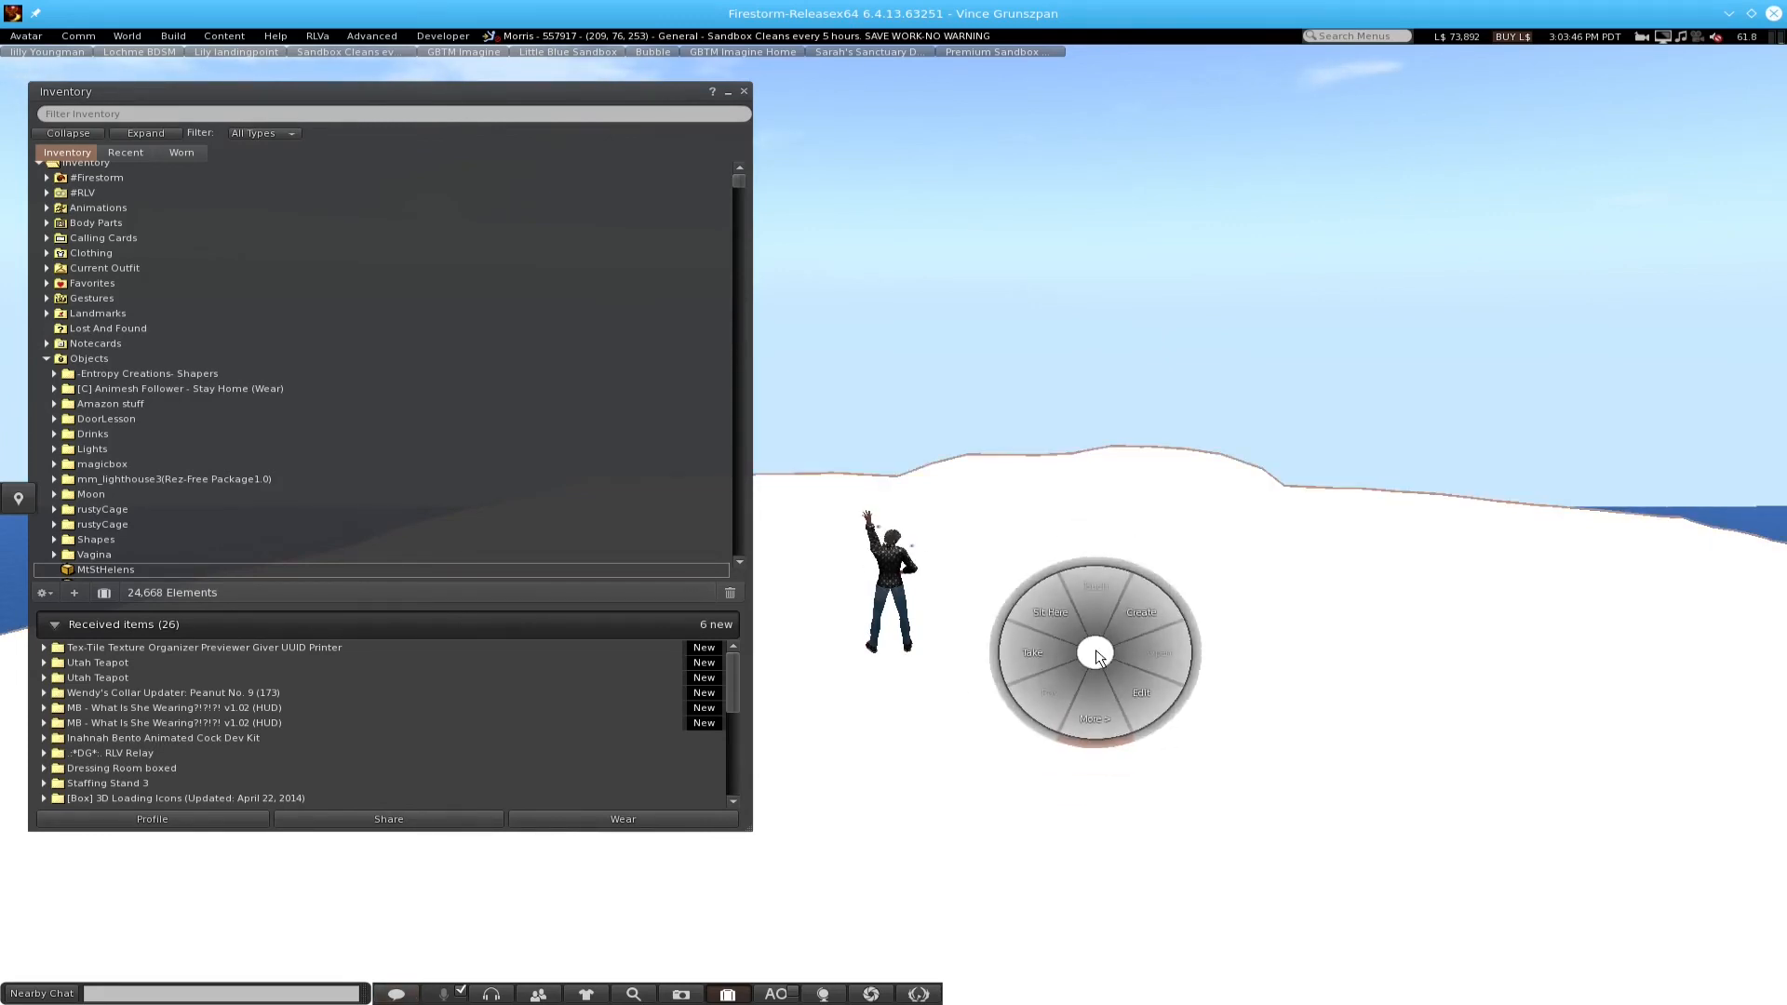
left_click(1147, 689)
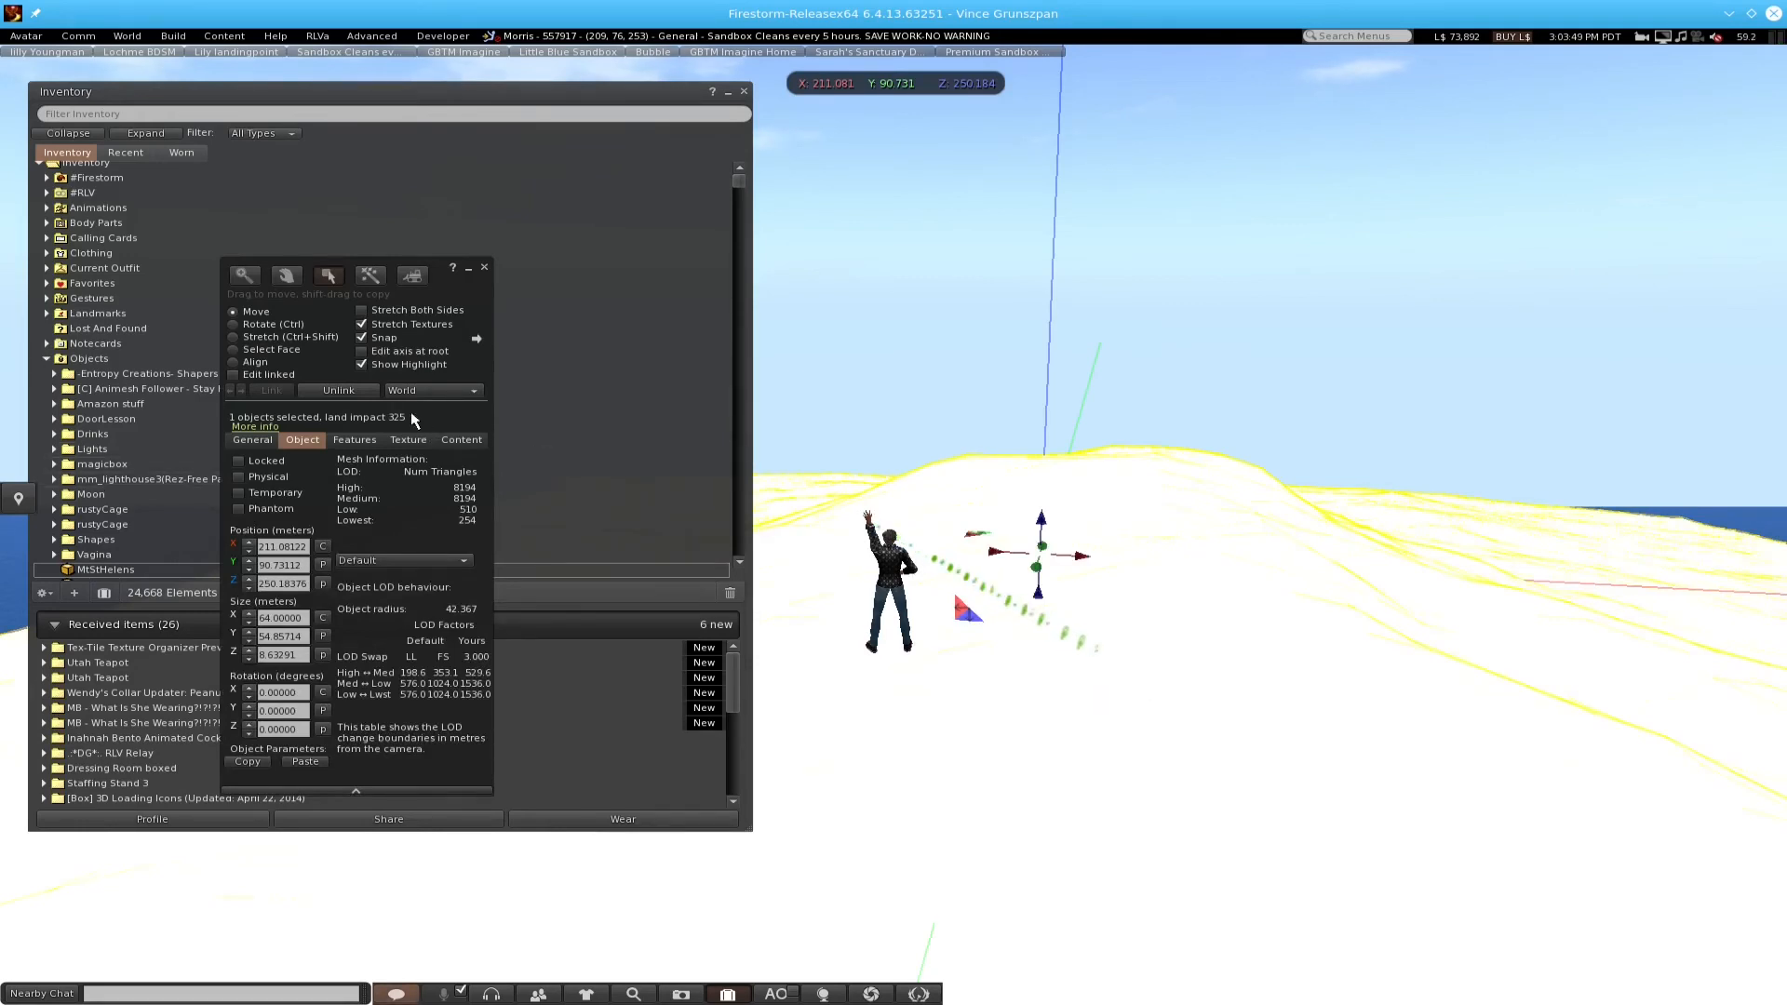
left_click(357, 441)
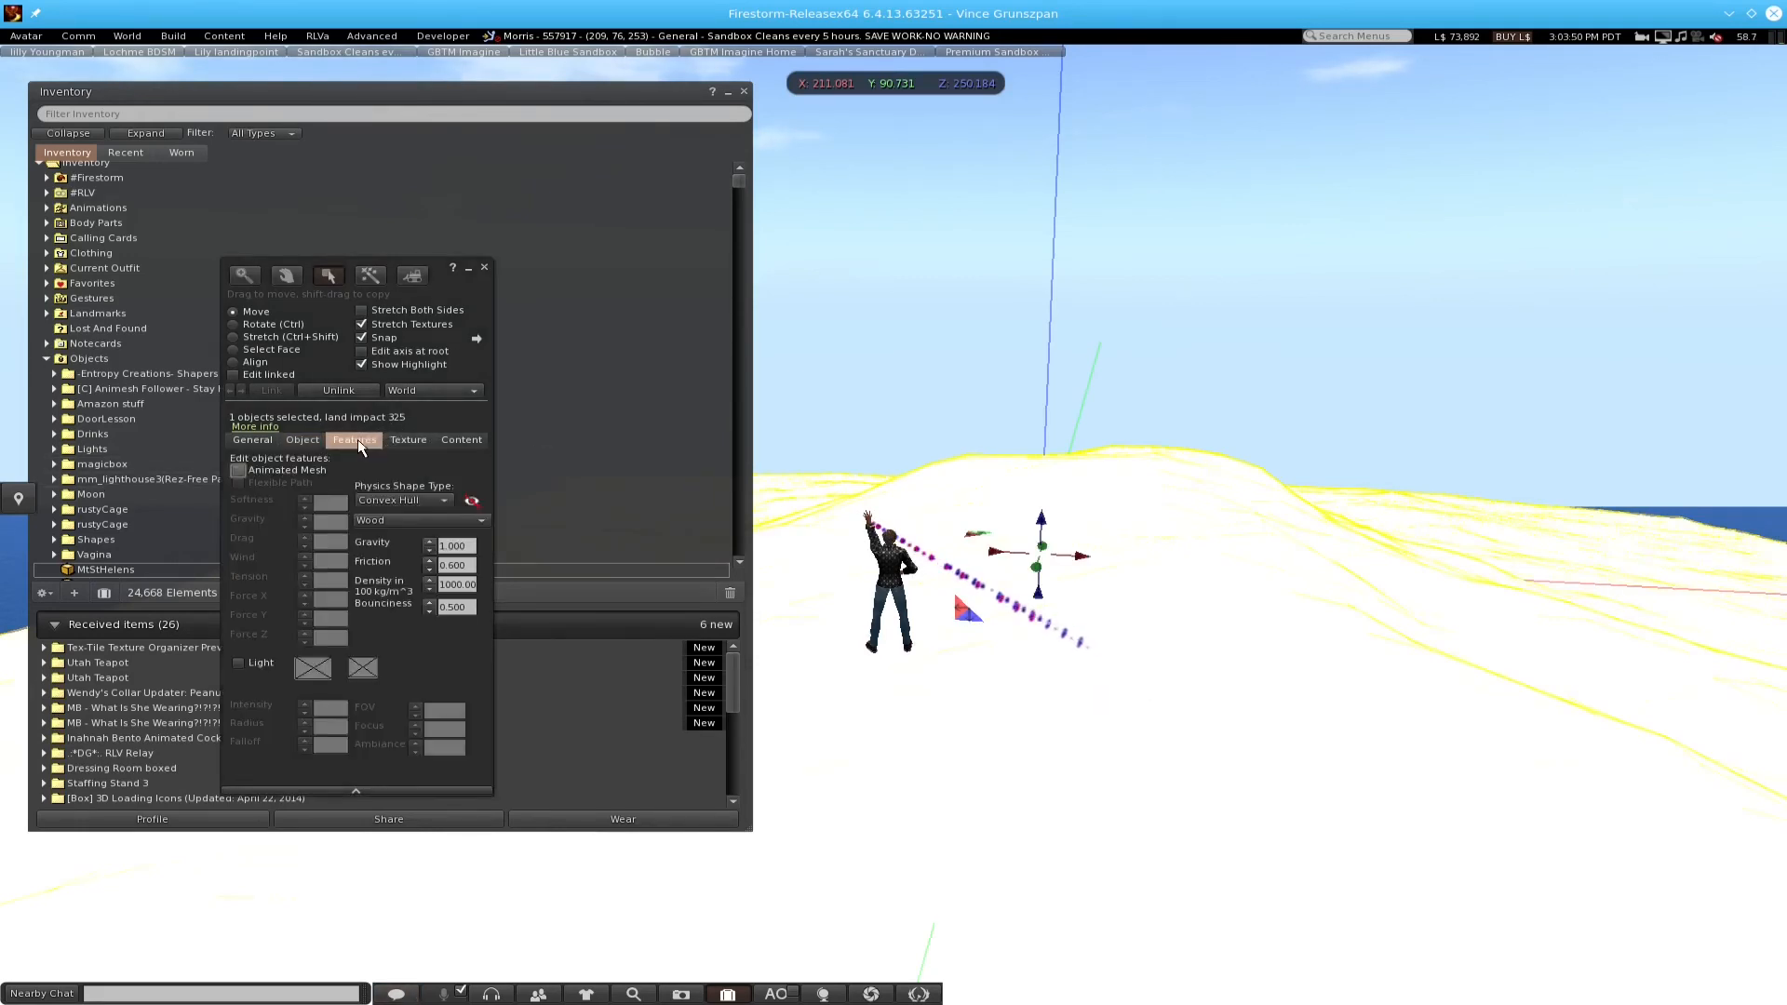
left_click(413, 501)
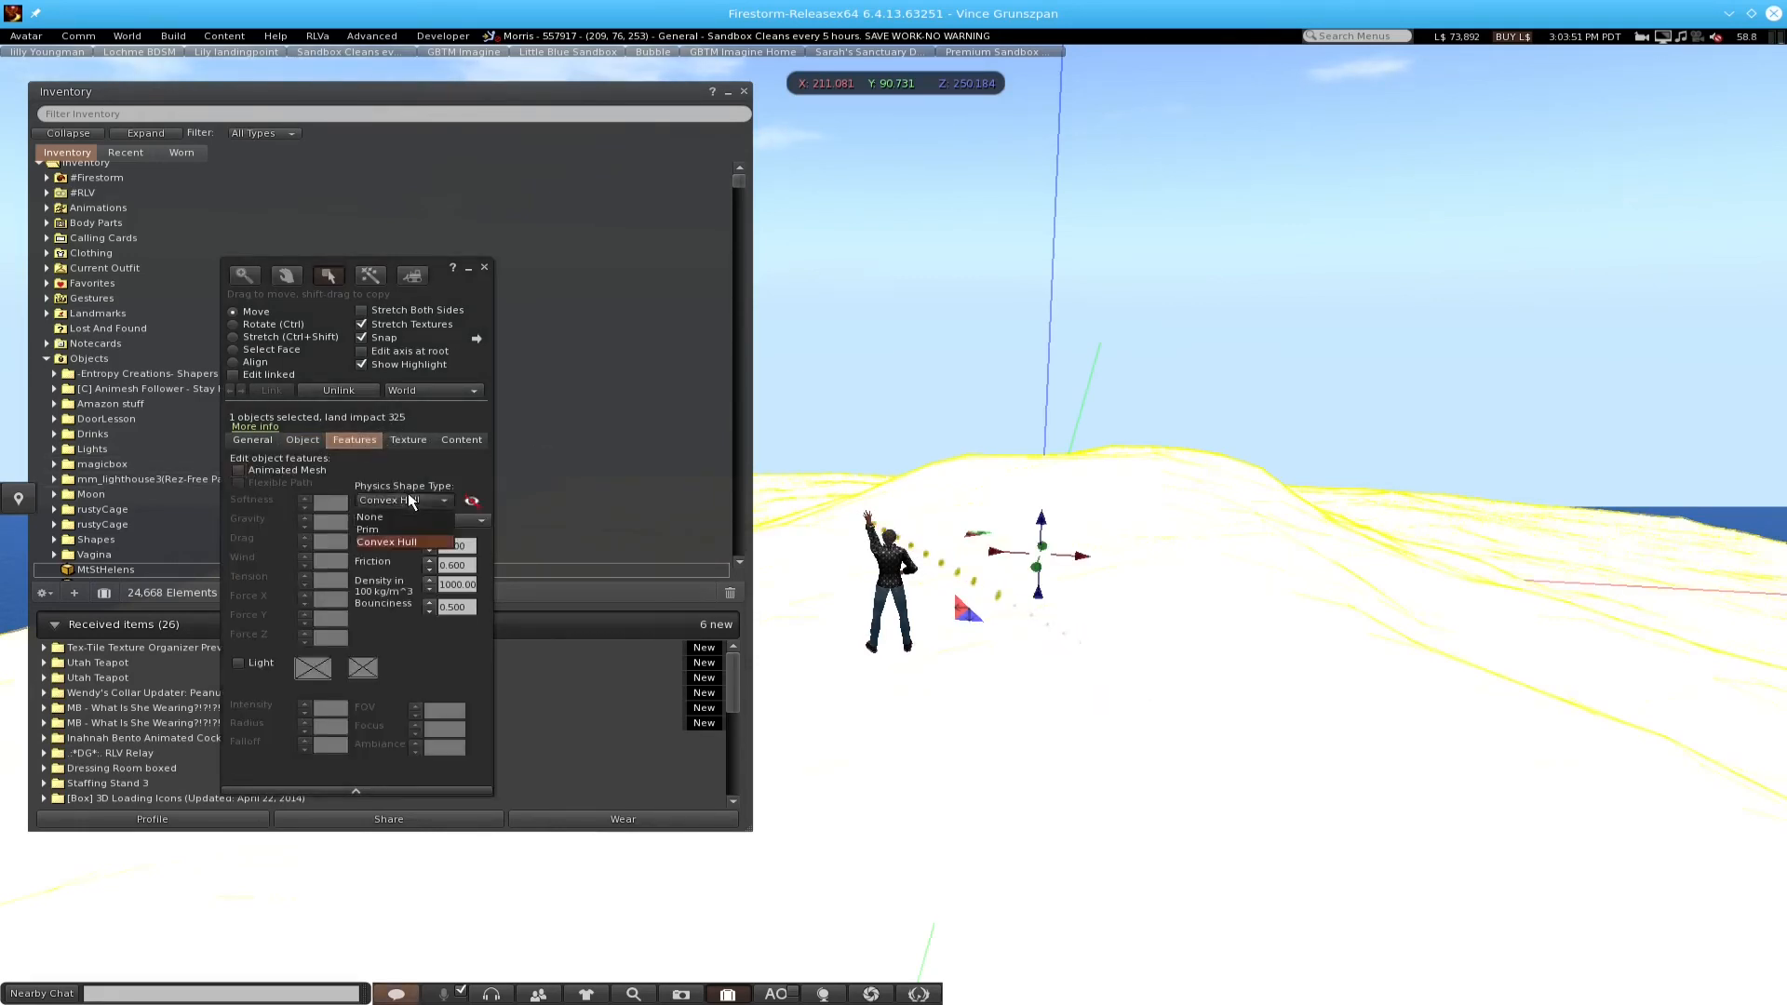
left_click(369, 529)
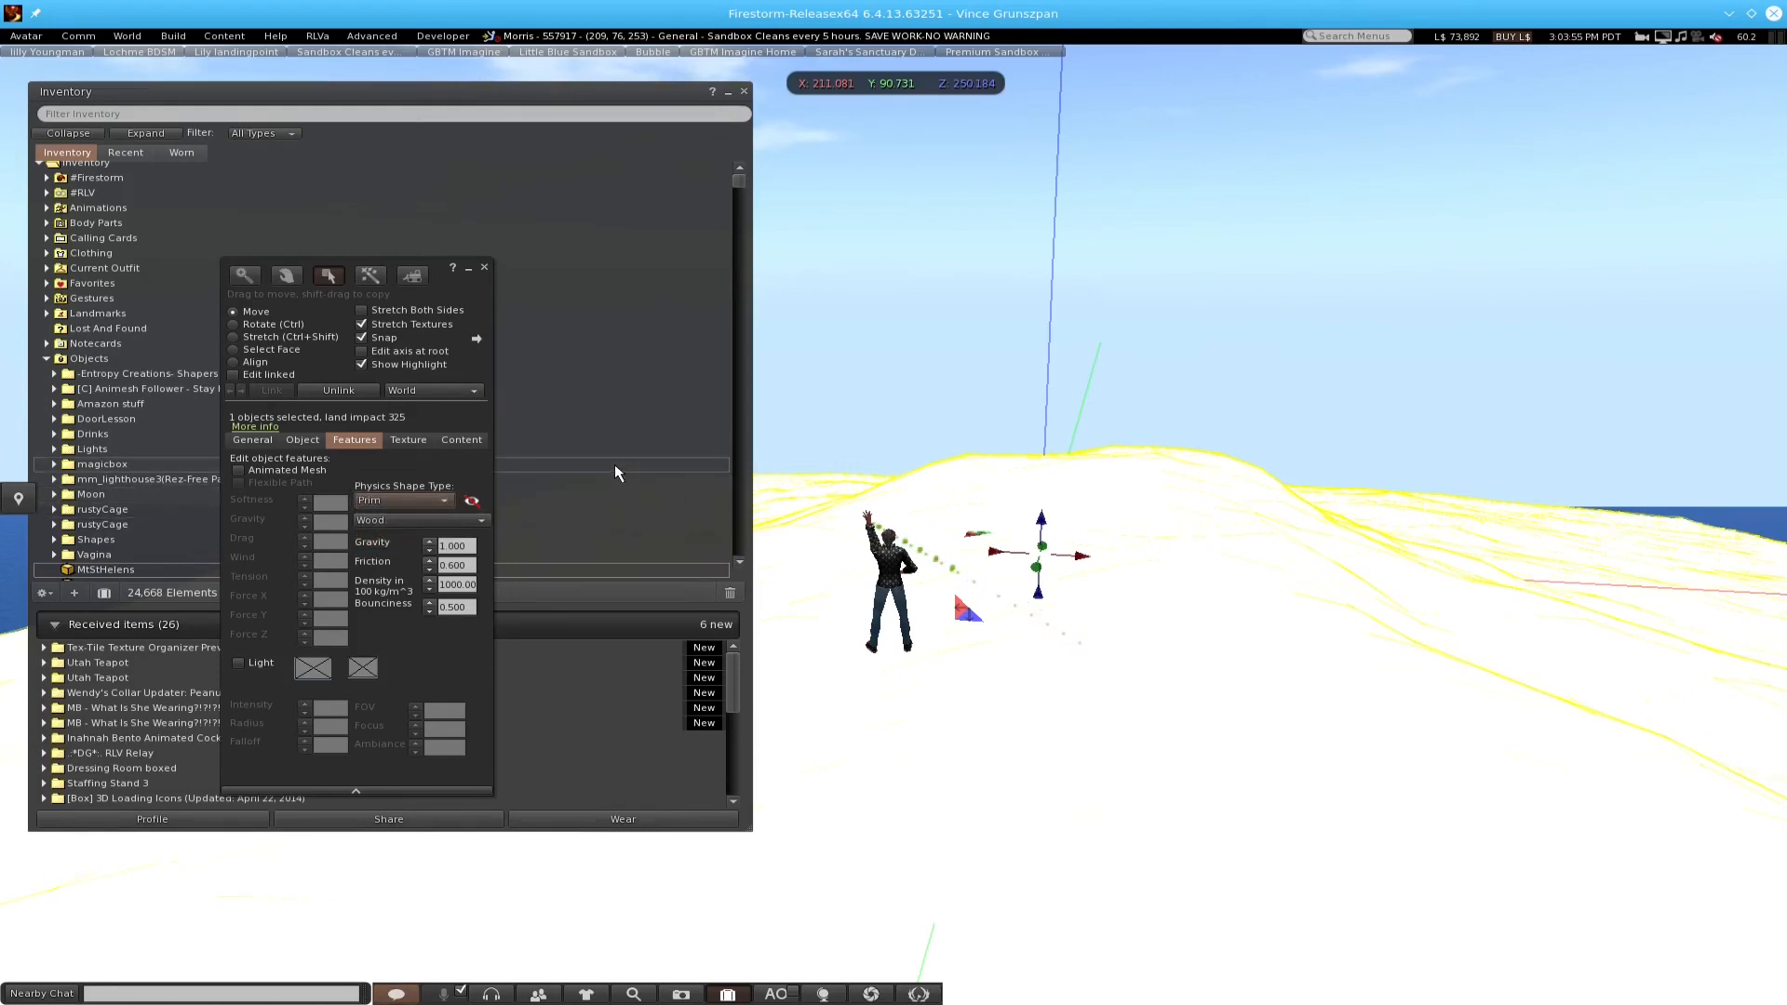
left_click(484, 267)
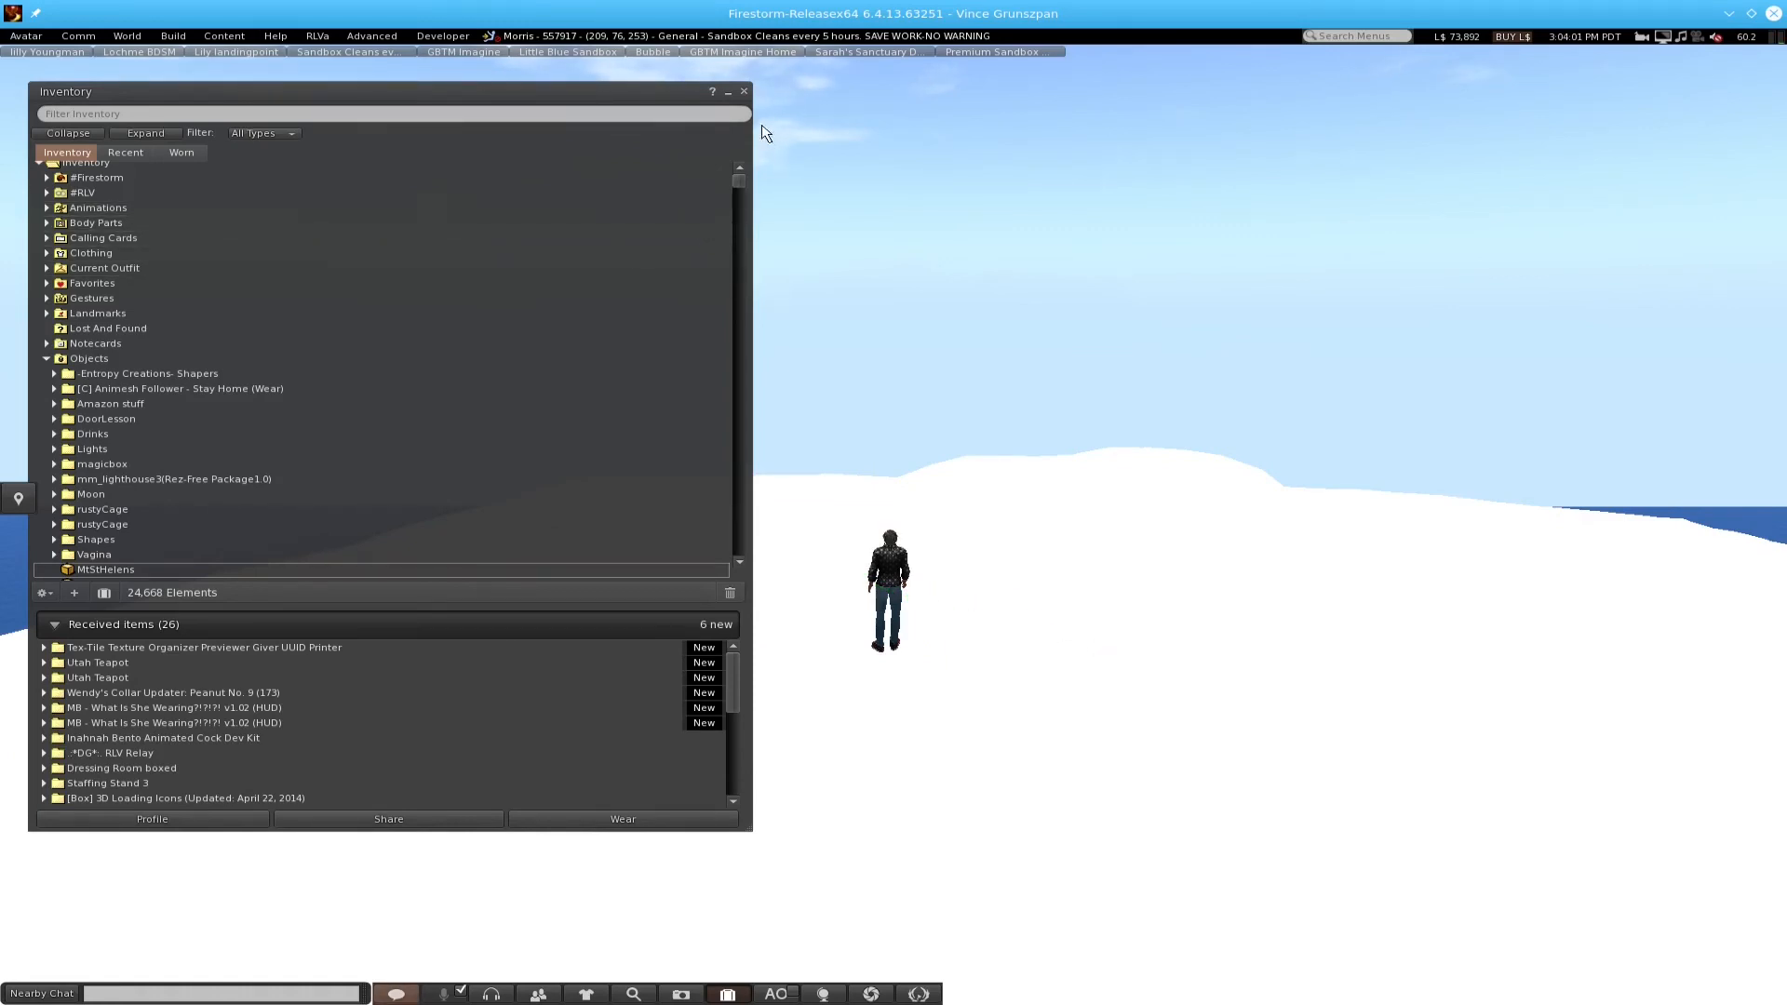
left_click(745, 93)
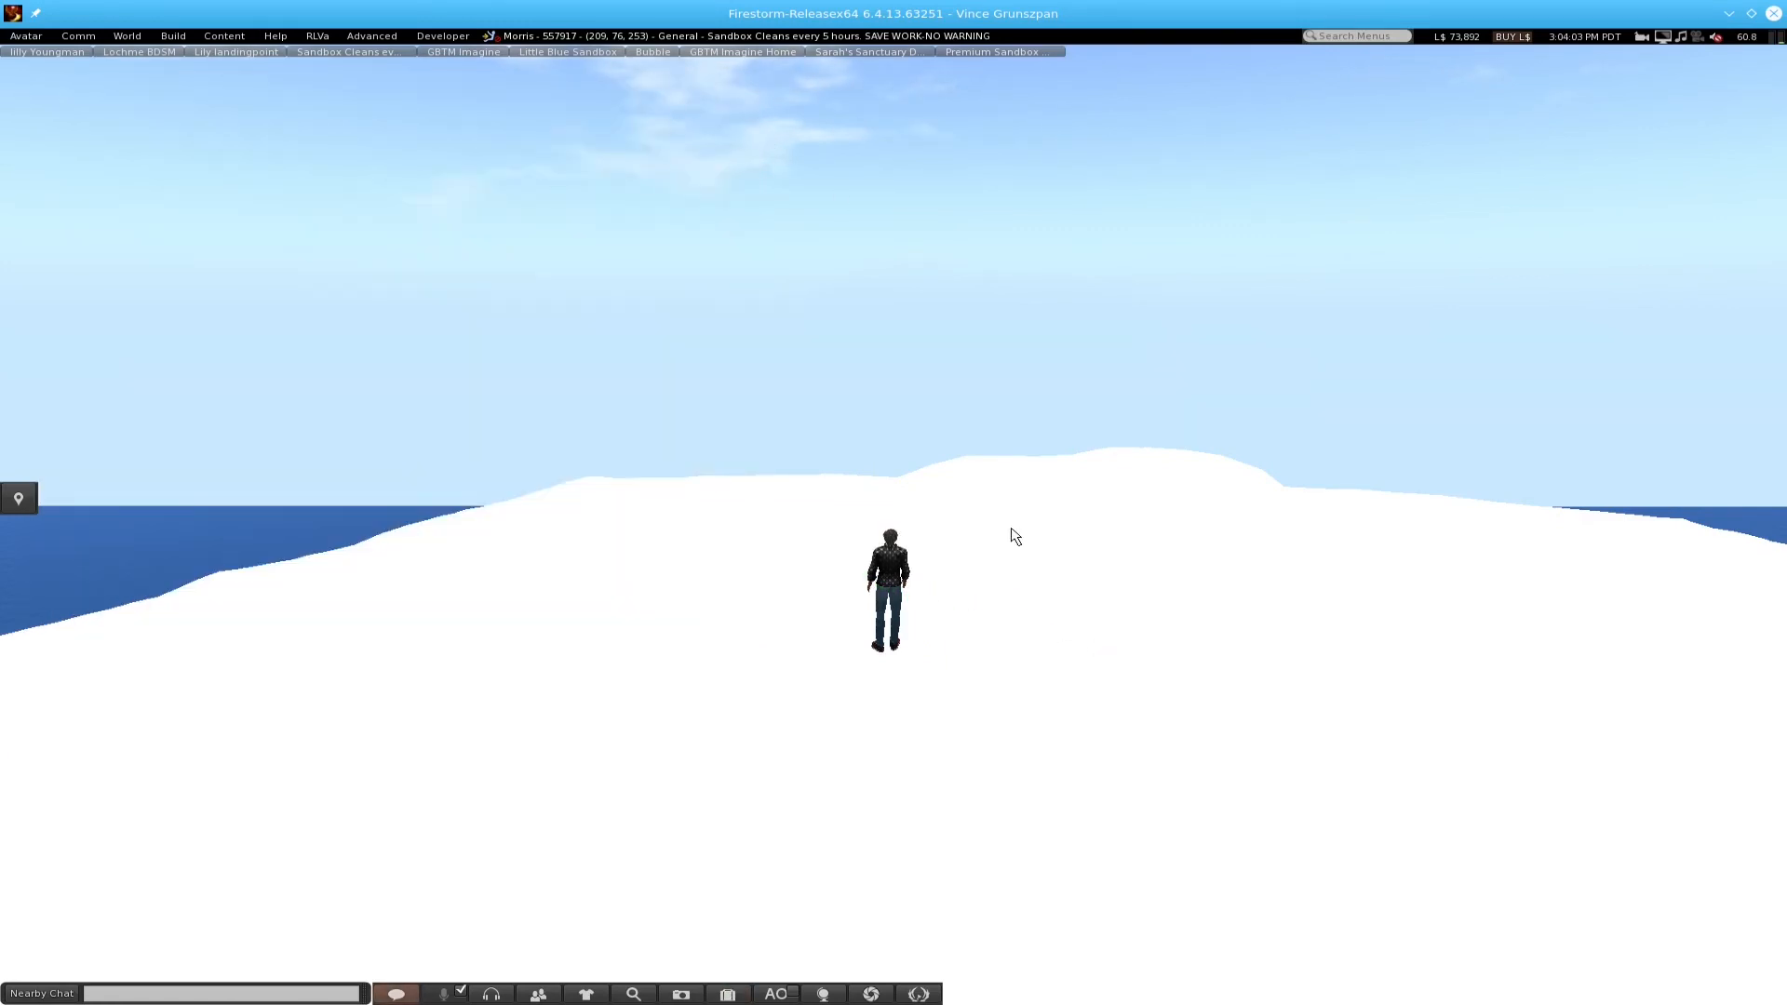
- Upload MtStHelens.png as a texture and apply it from the inventory to the terrain
key("ctrl+u")
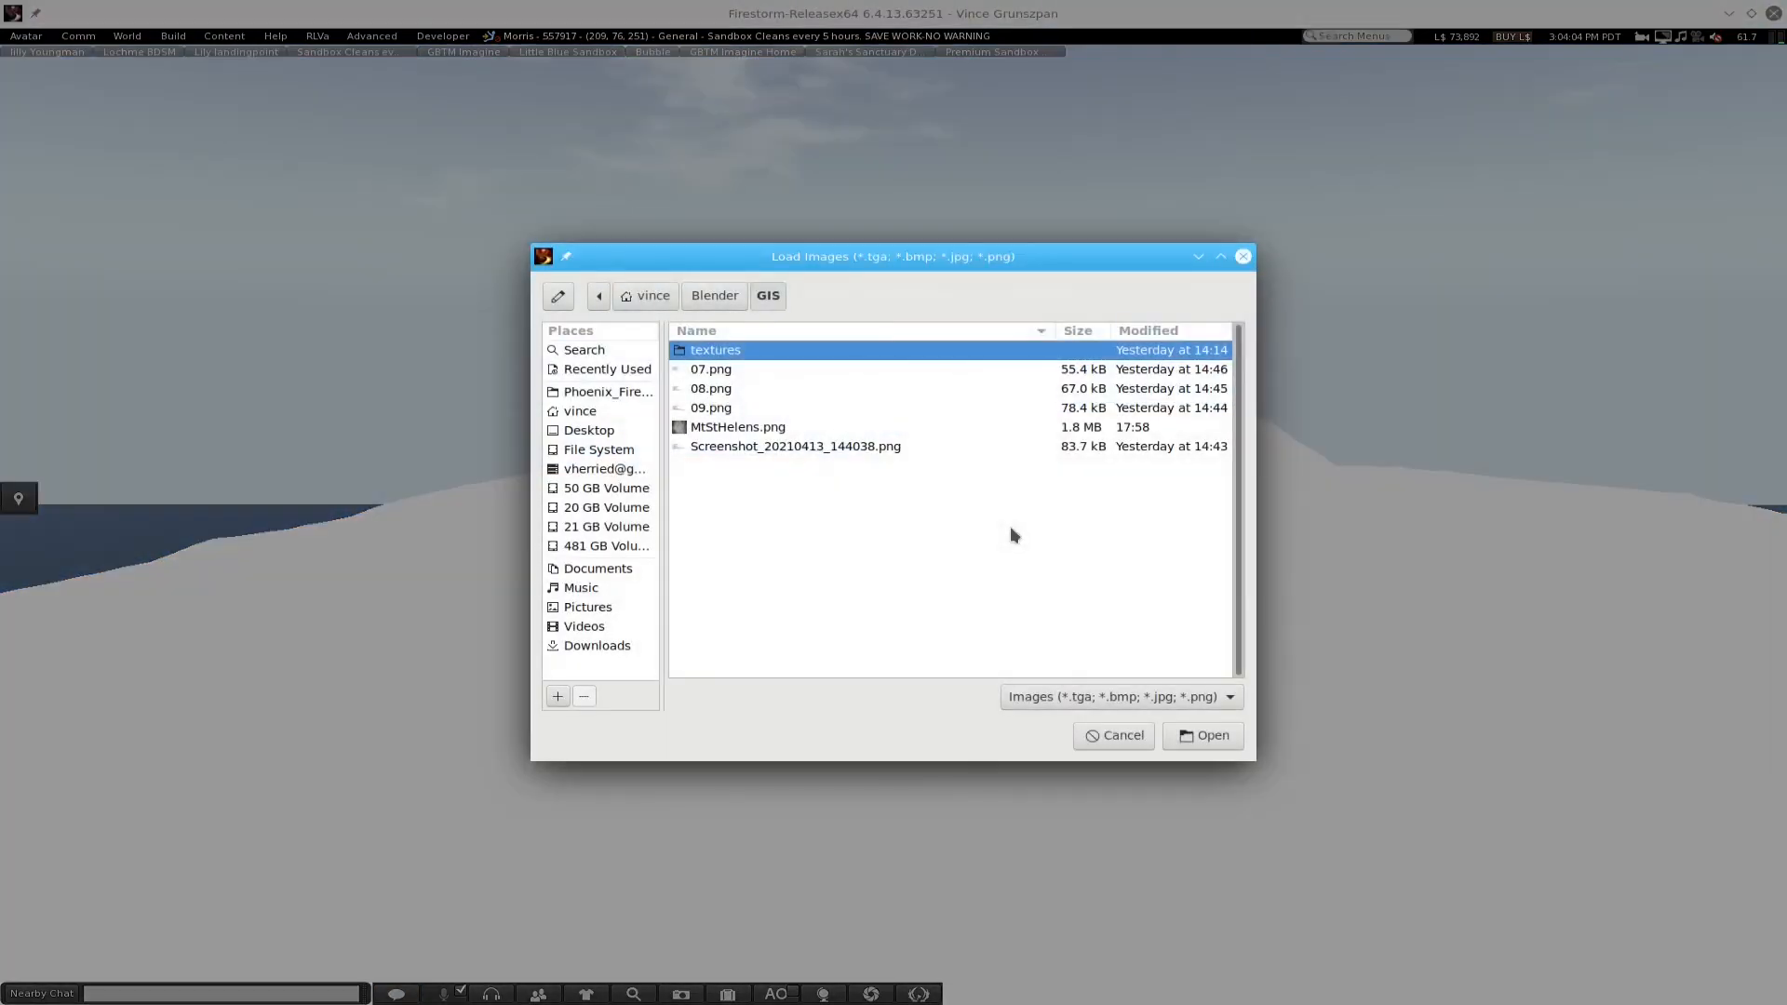
double_click(744, 430)
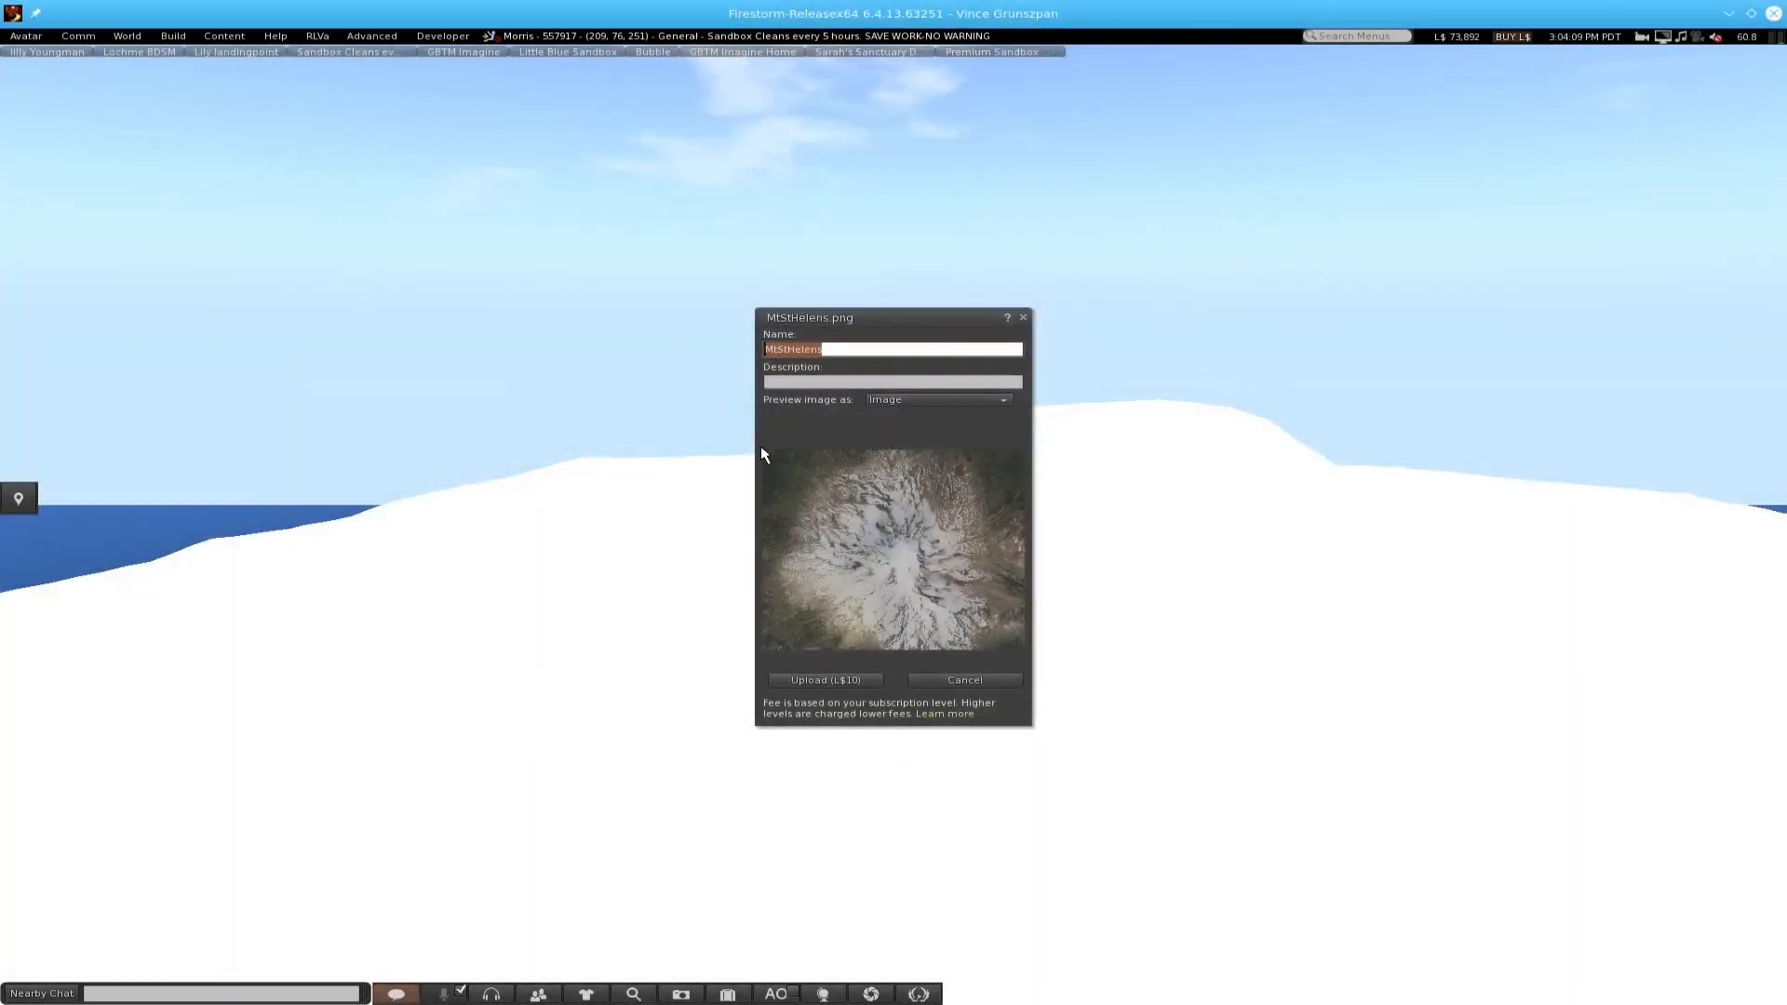
left_click(828, 680)
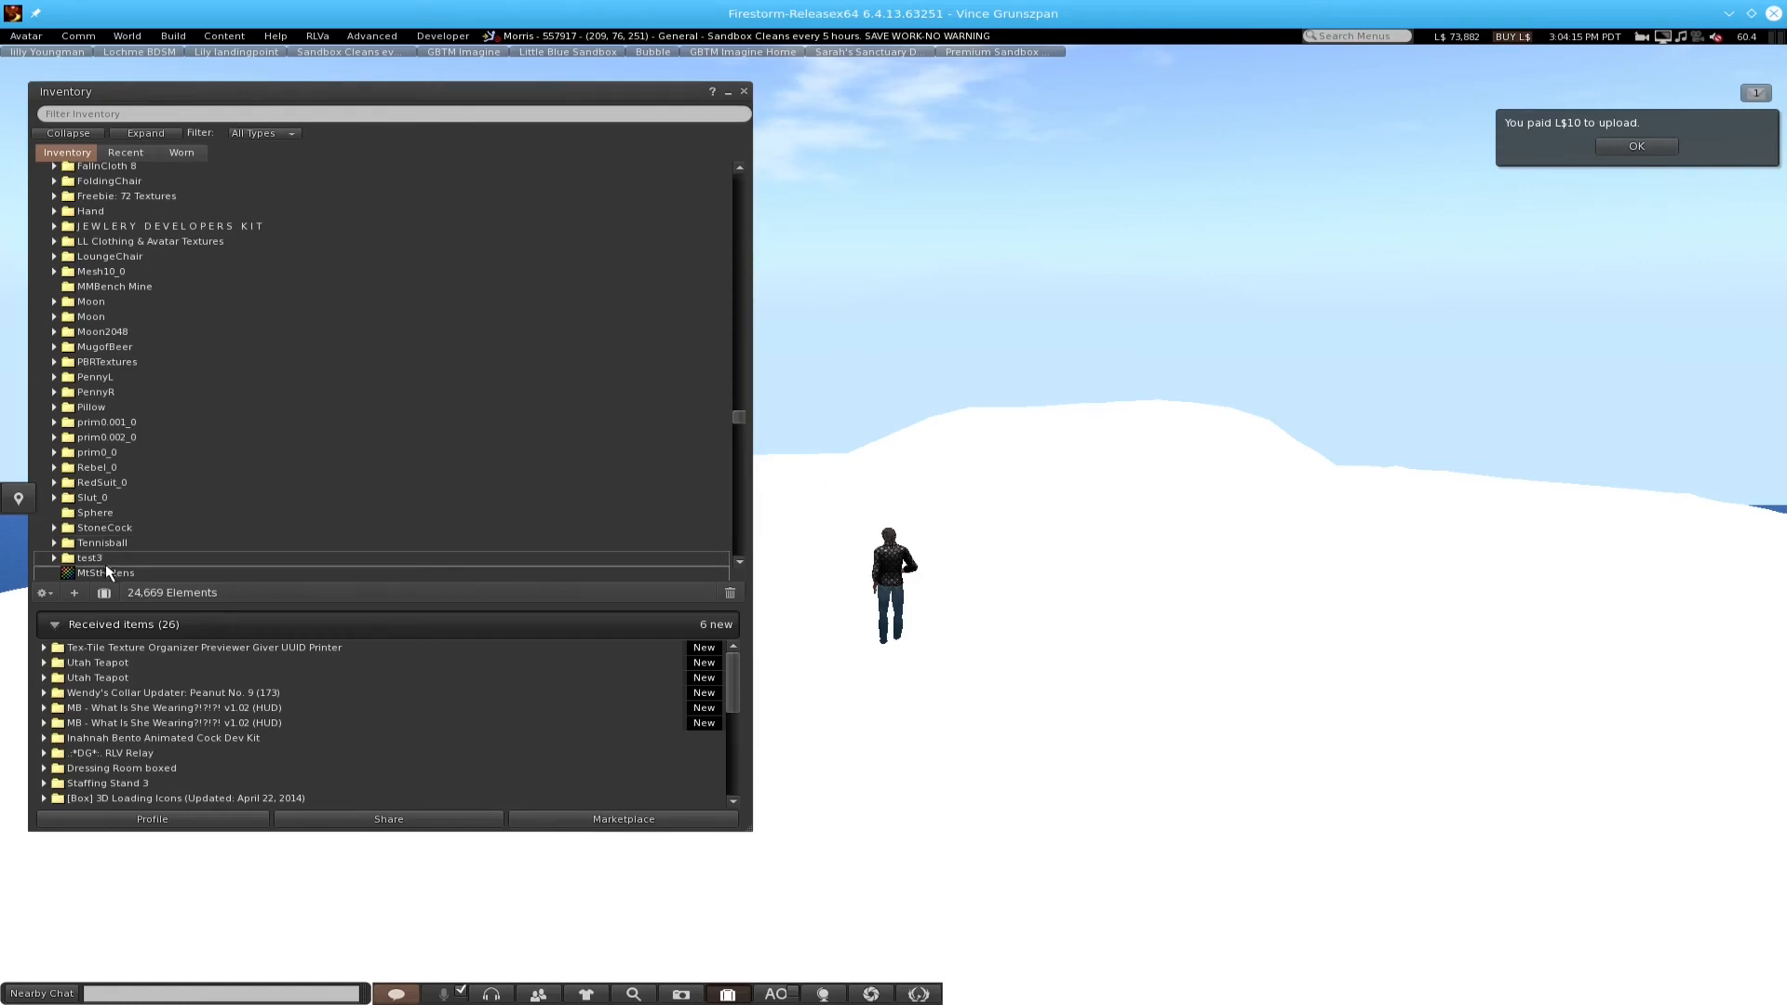
left_click_drag(106, 570, 1047, 697)
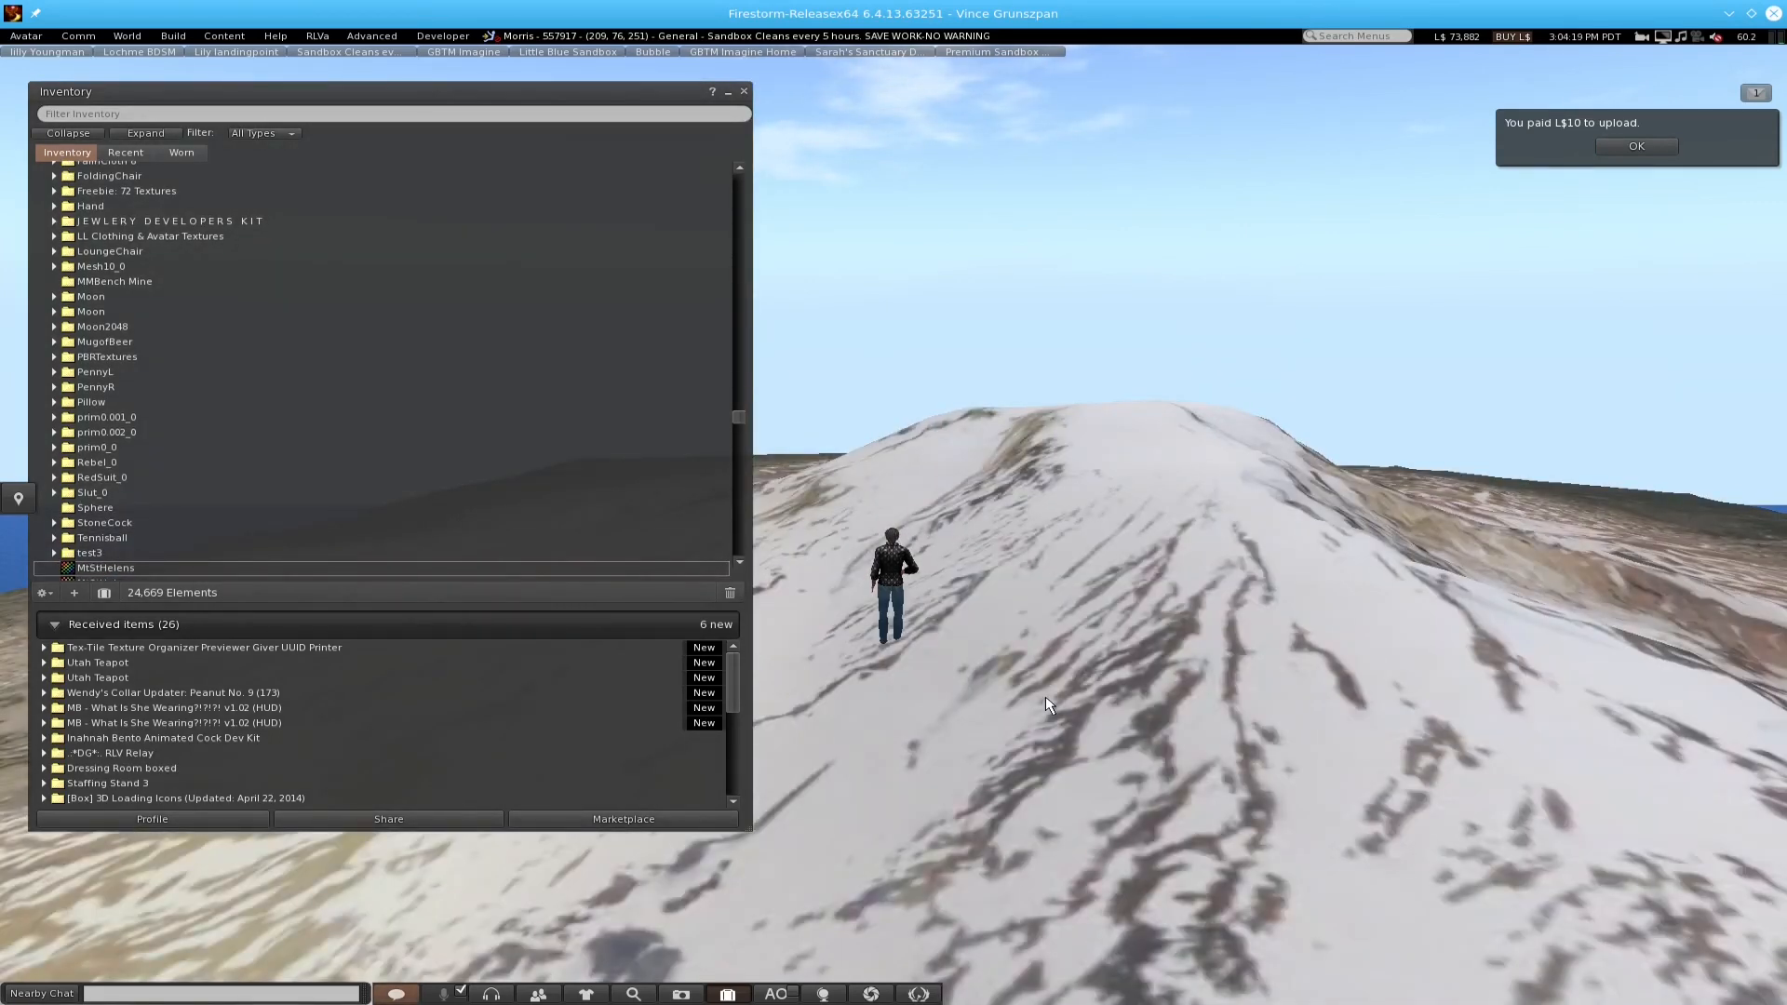
- Store the MtStHelens texture in the terrain object's contents, then close the open windows and the payment notice
right_click(1046, 696)
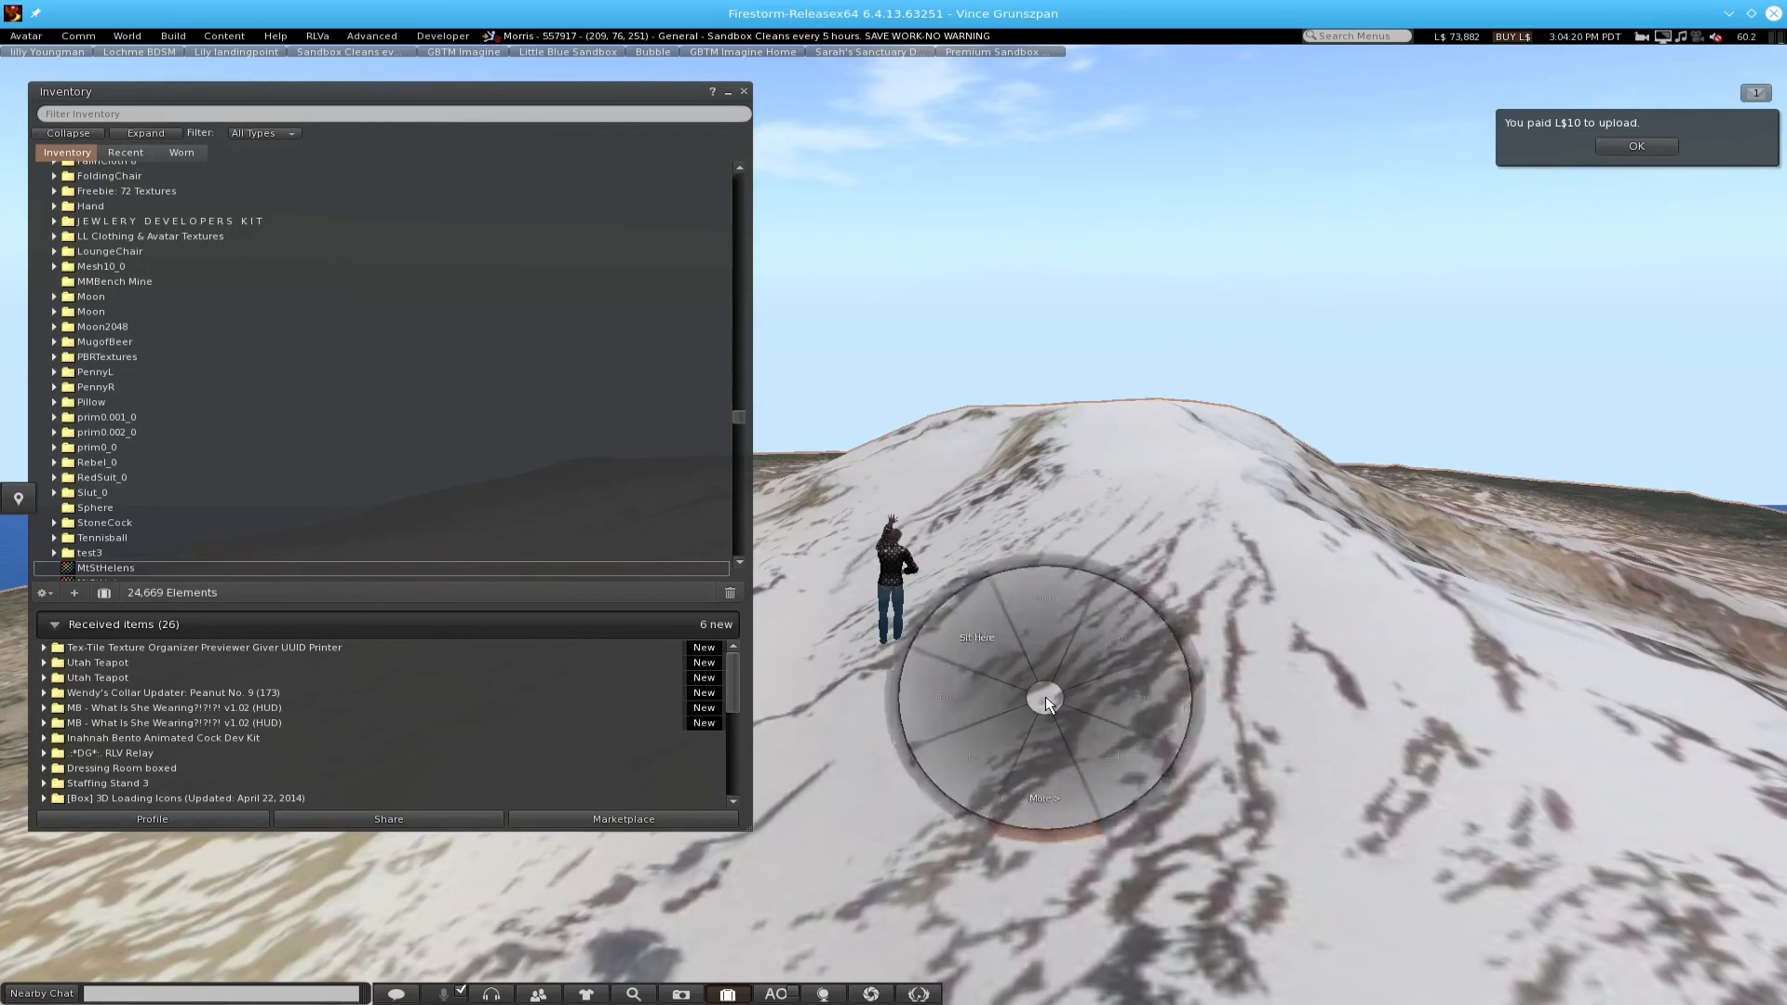
left_click(1087, 730)
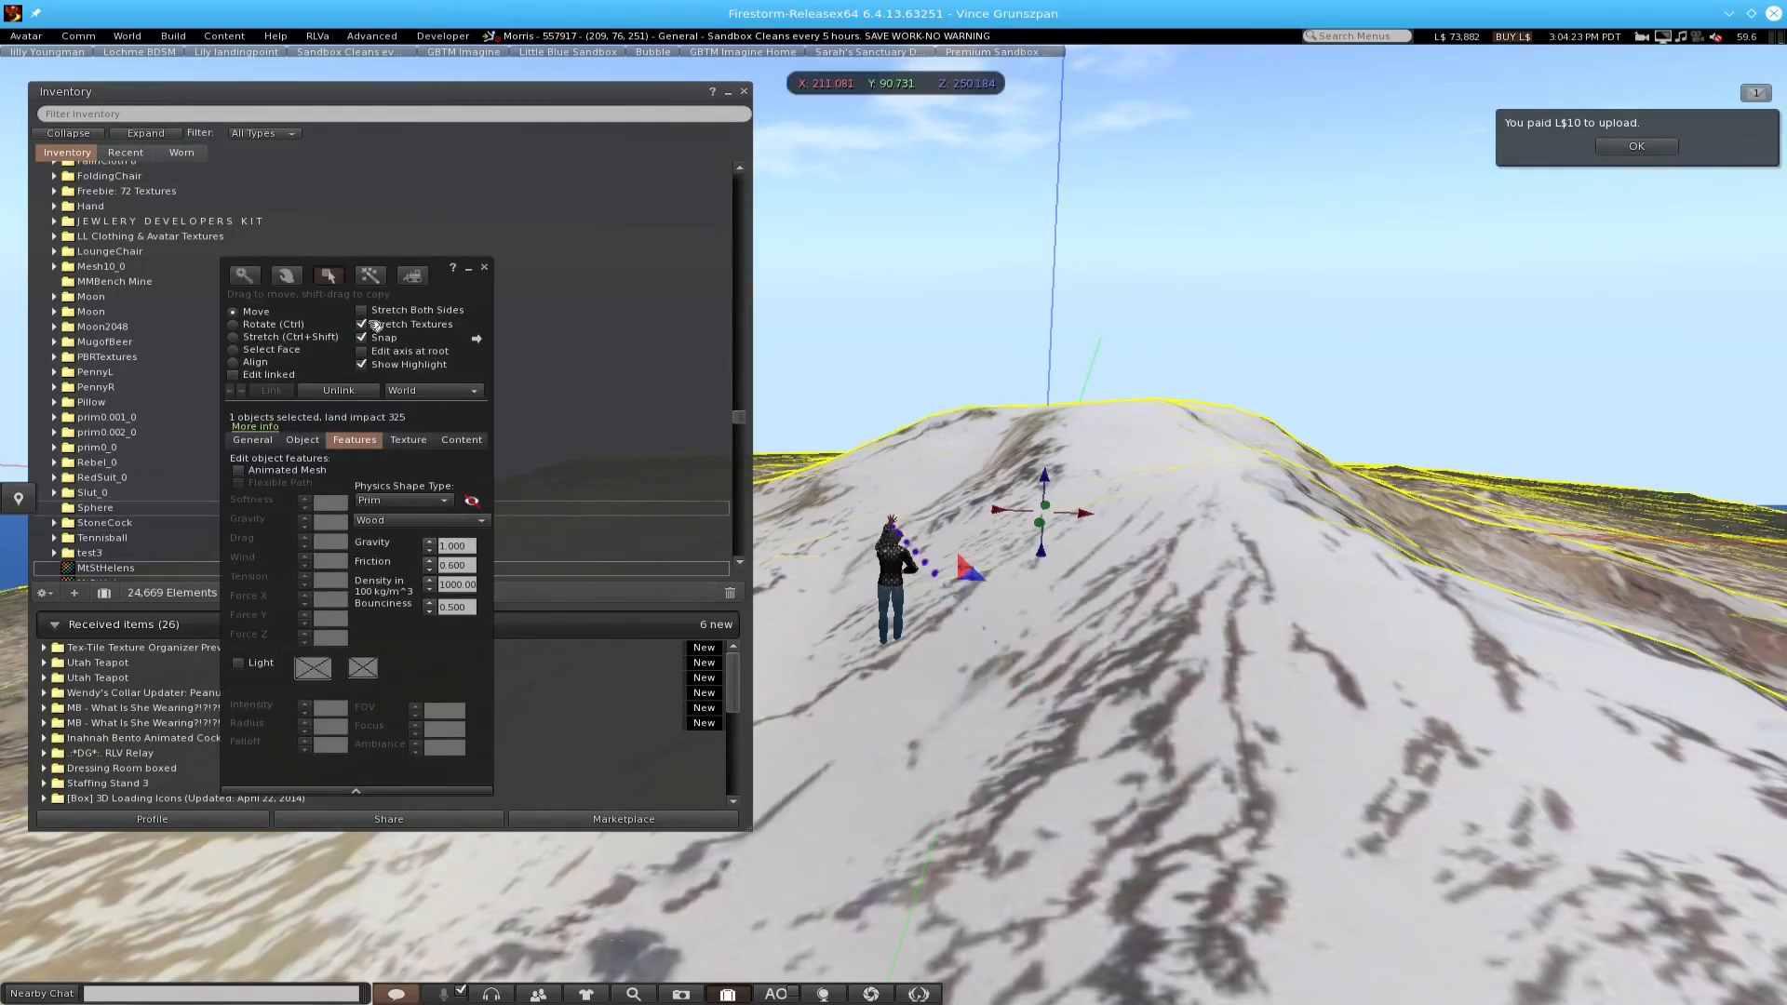
left_click(462, 439)
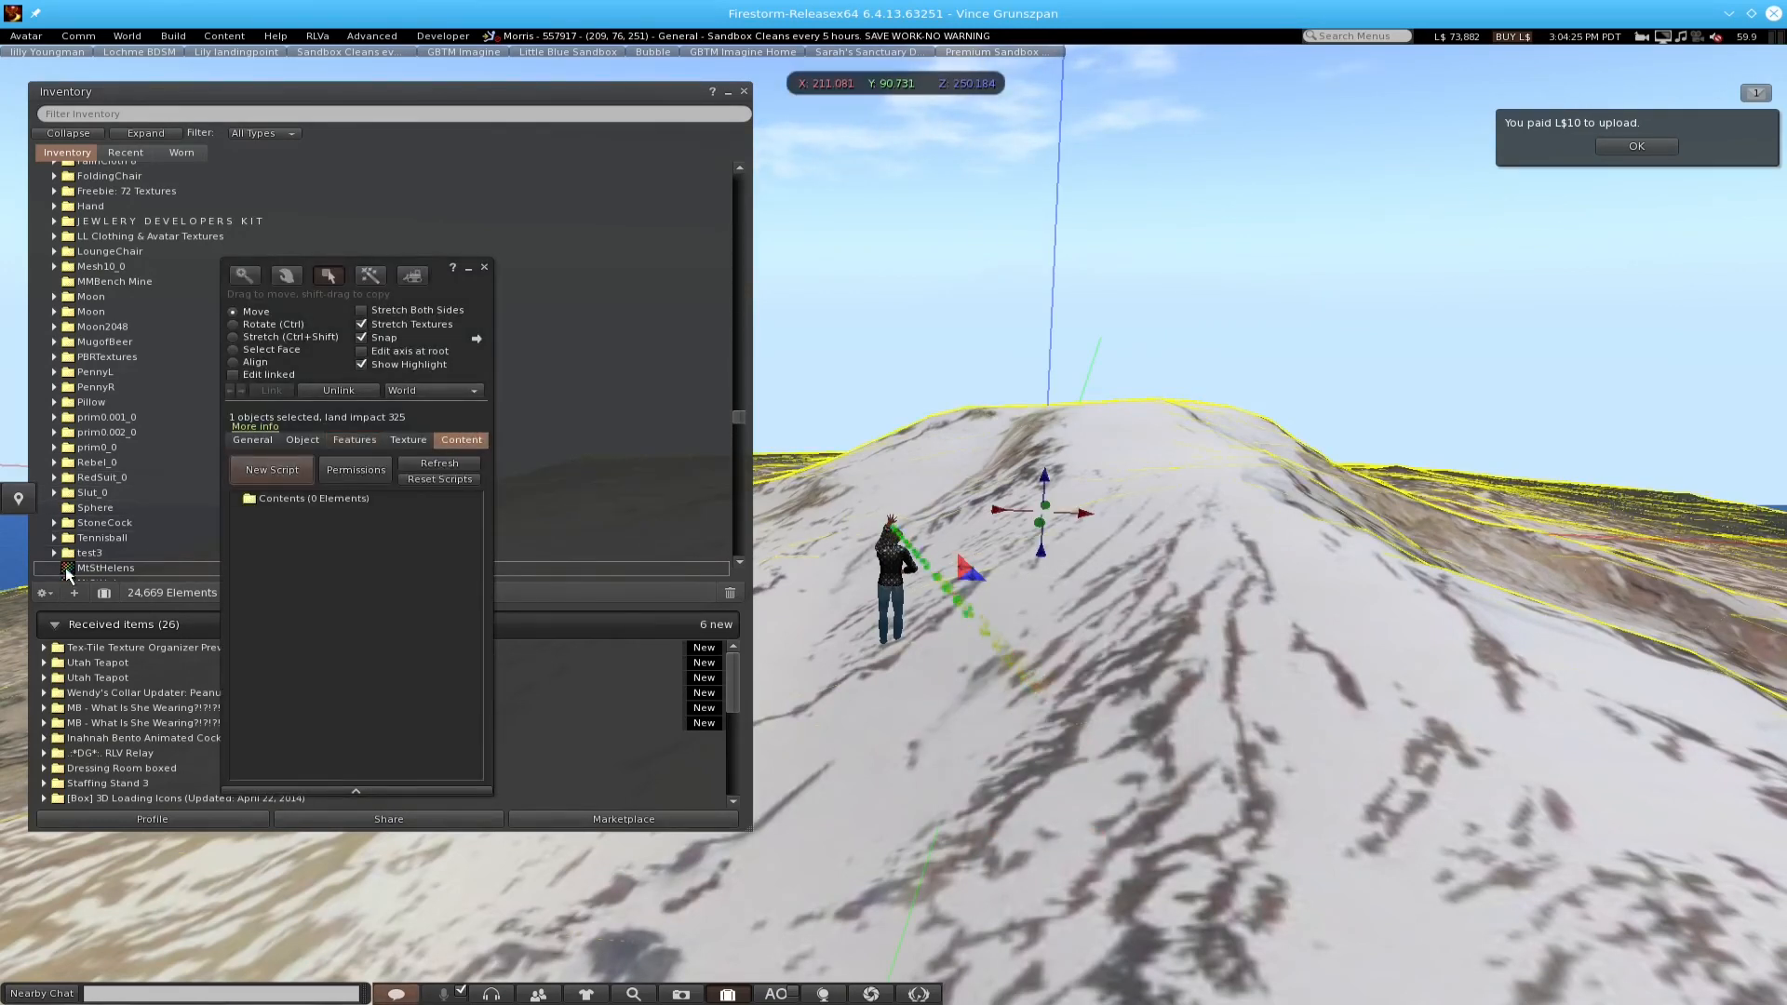
left_click(94, 570)
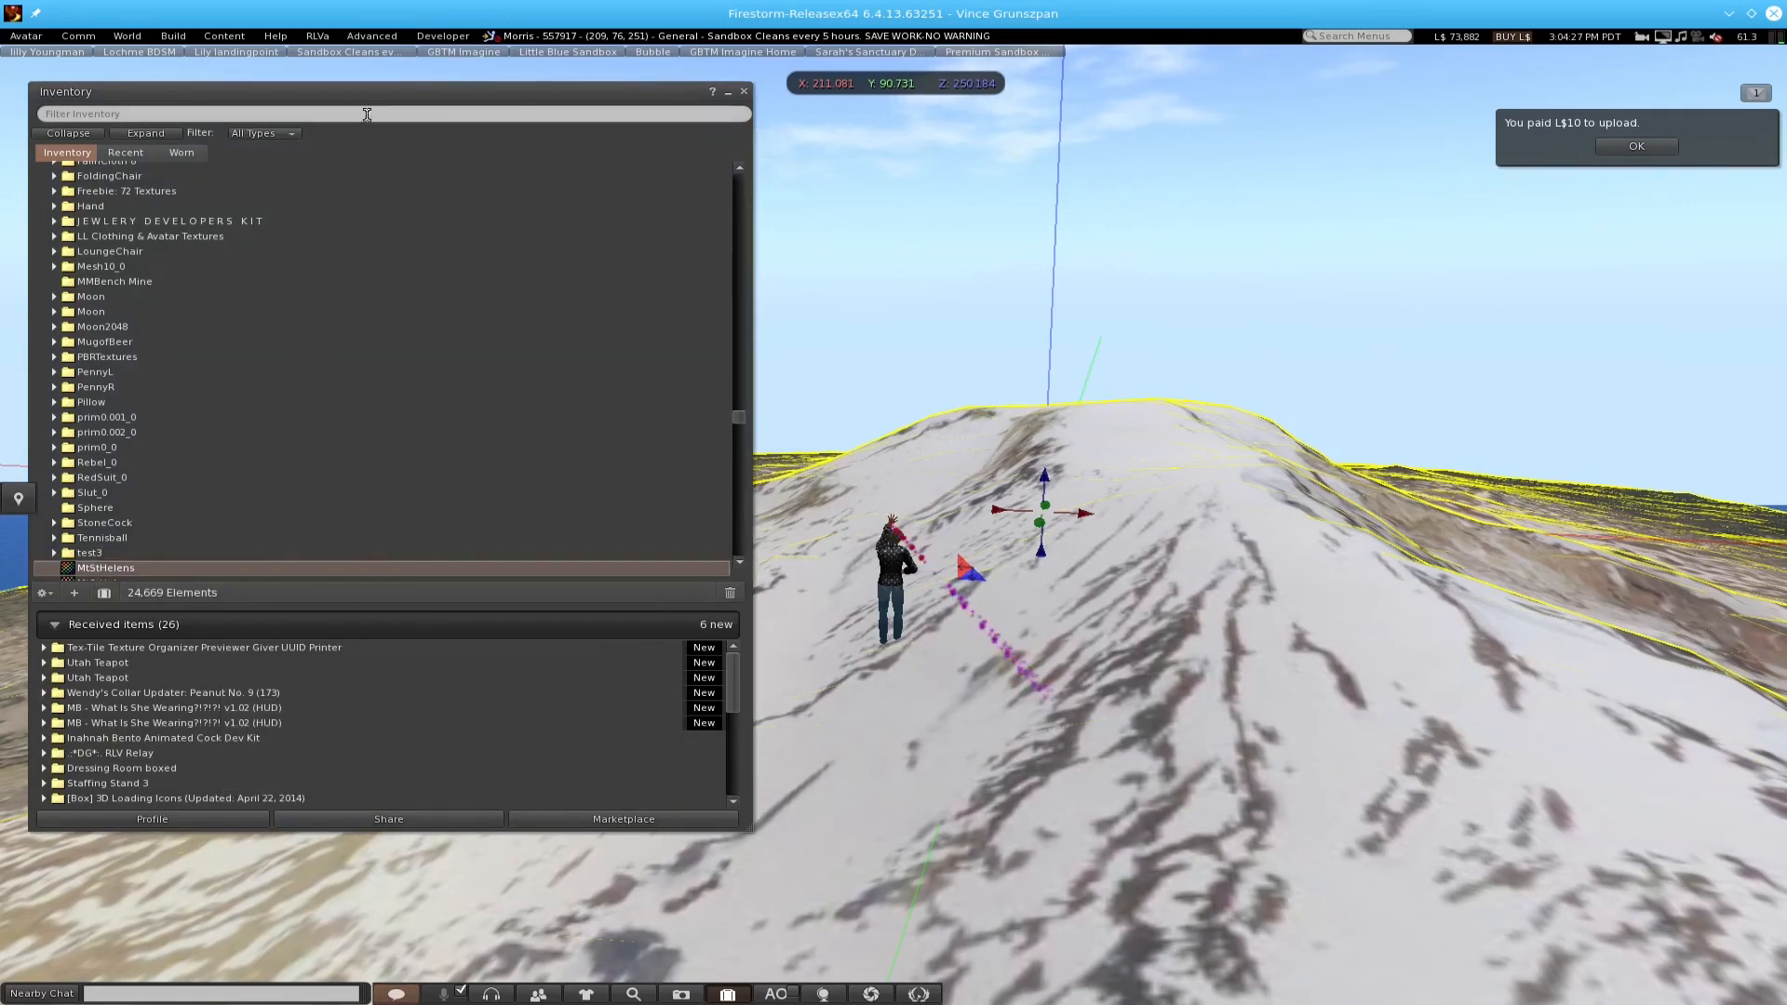
left_click_drag(411, 99, 1031, 143)
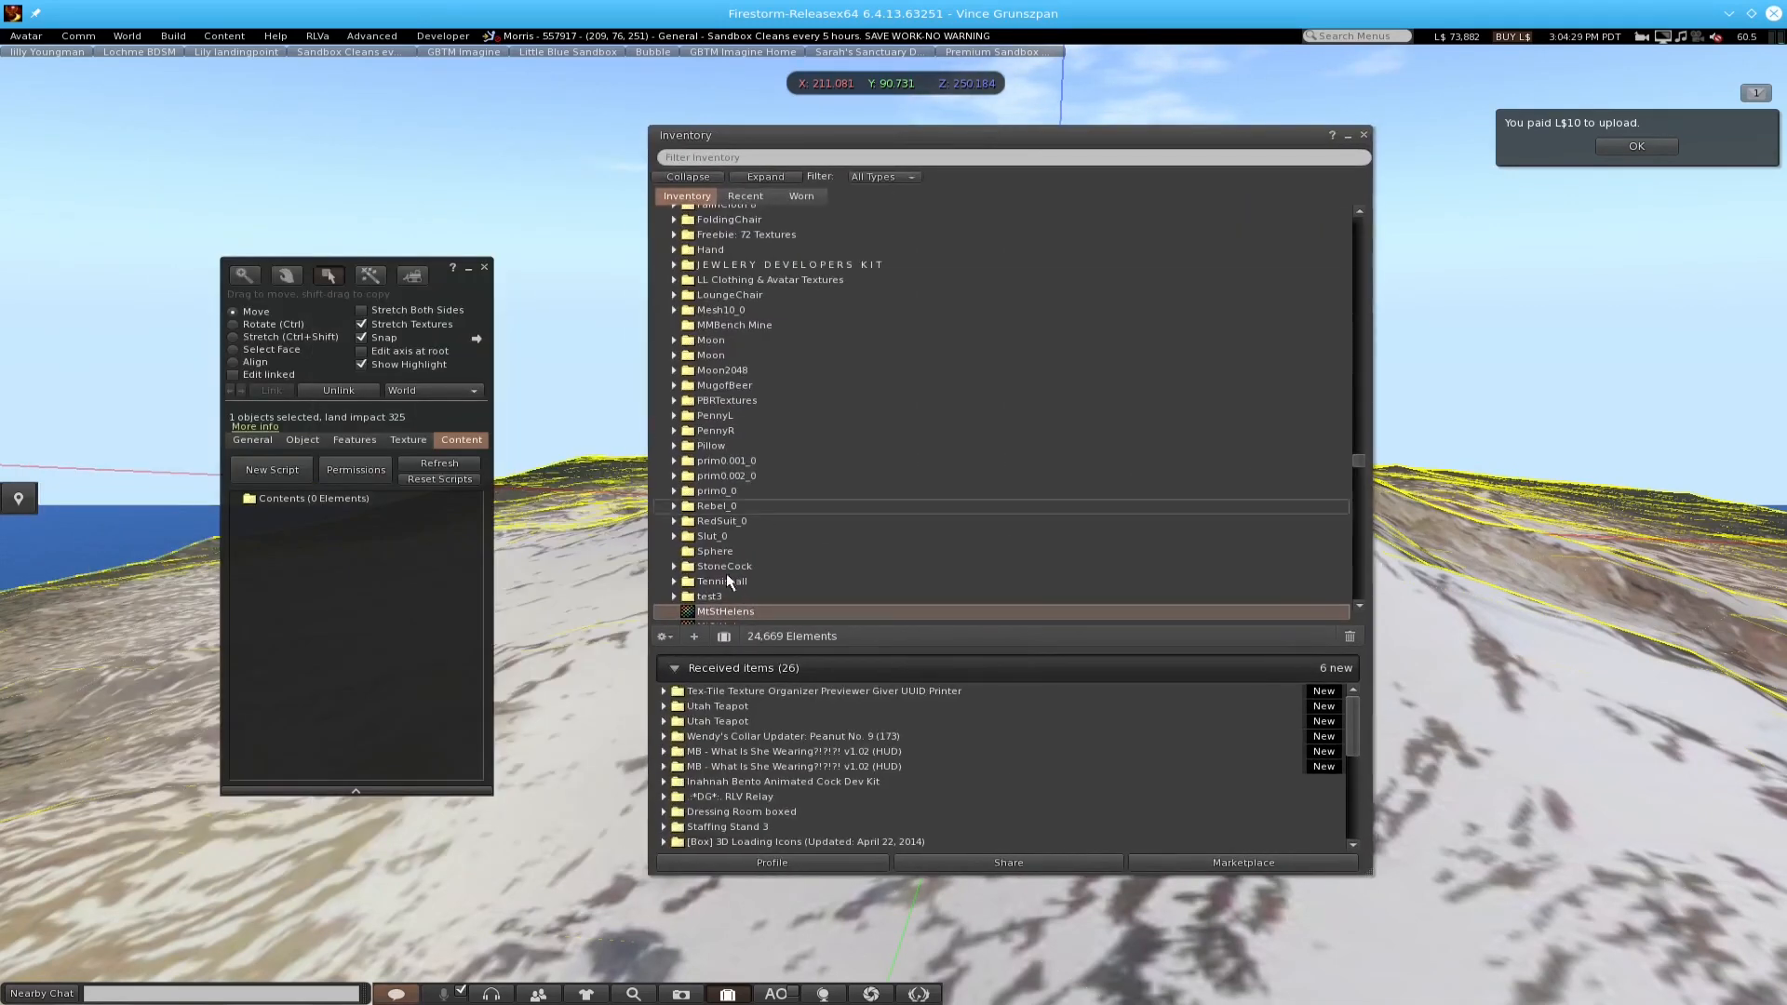
left_click_drag(721, 614, 357, 606)
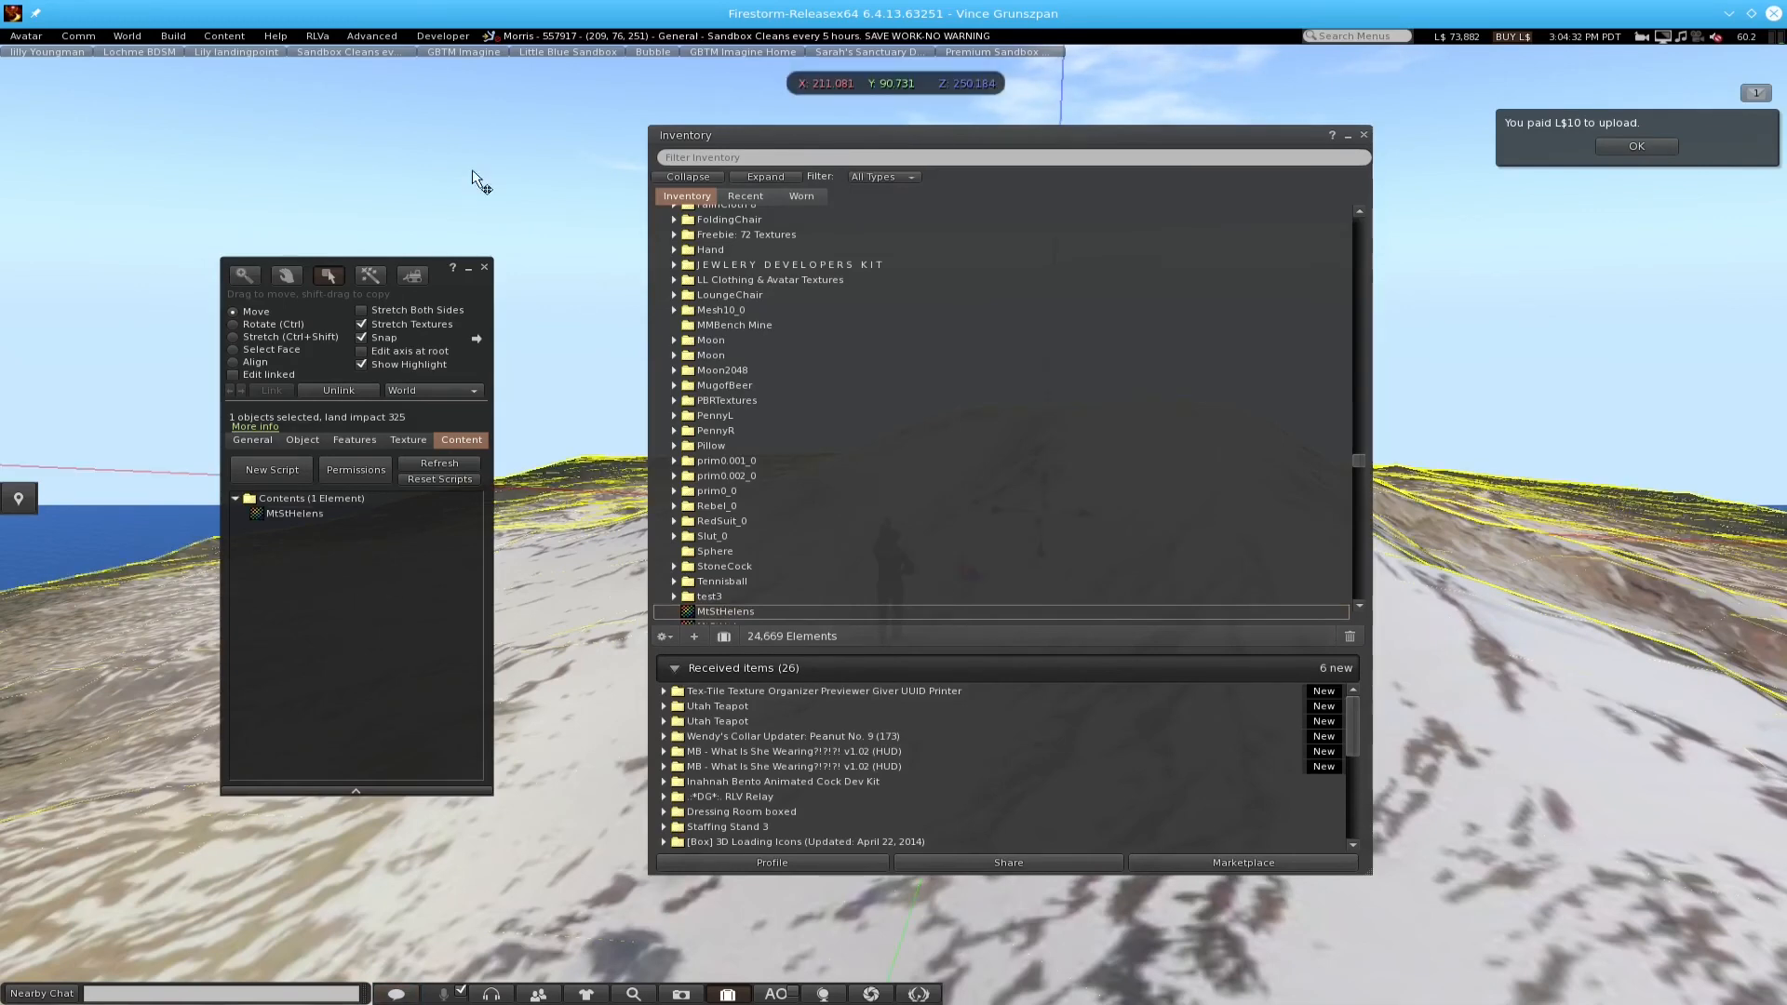
left_click(484, 267)
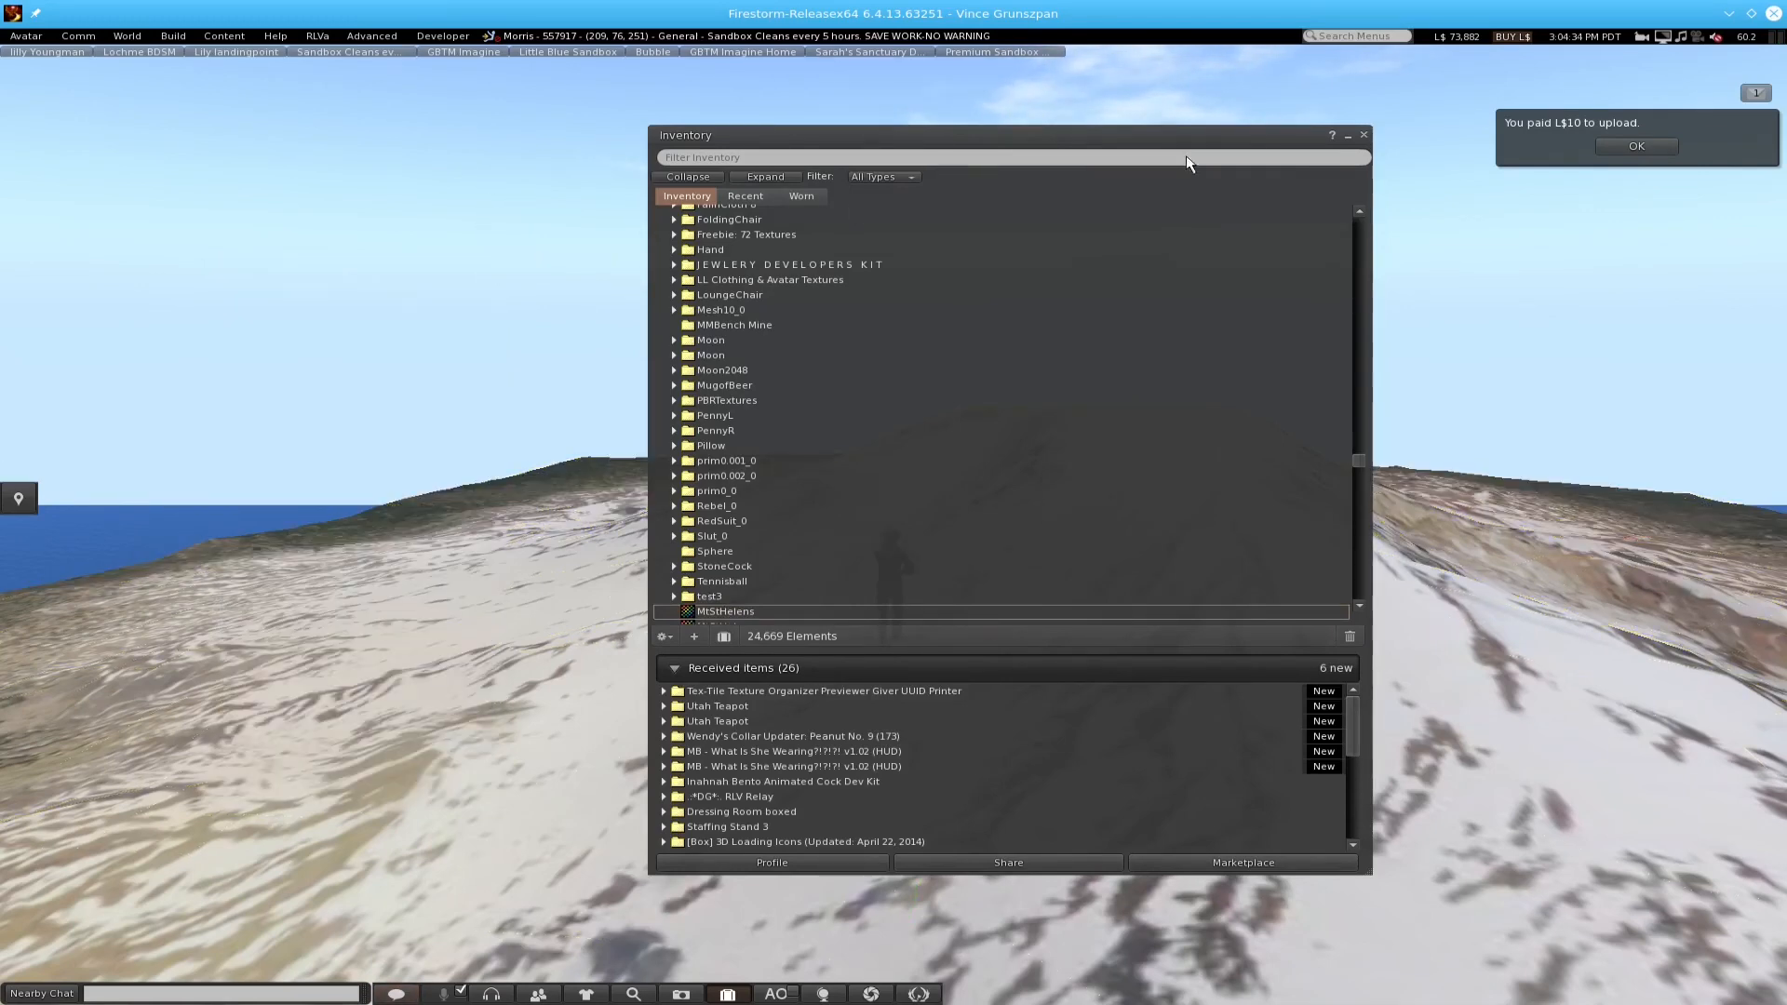
left_click(1365, 135)
left_click(1639, 146)
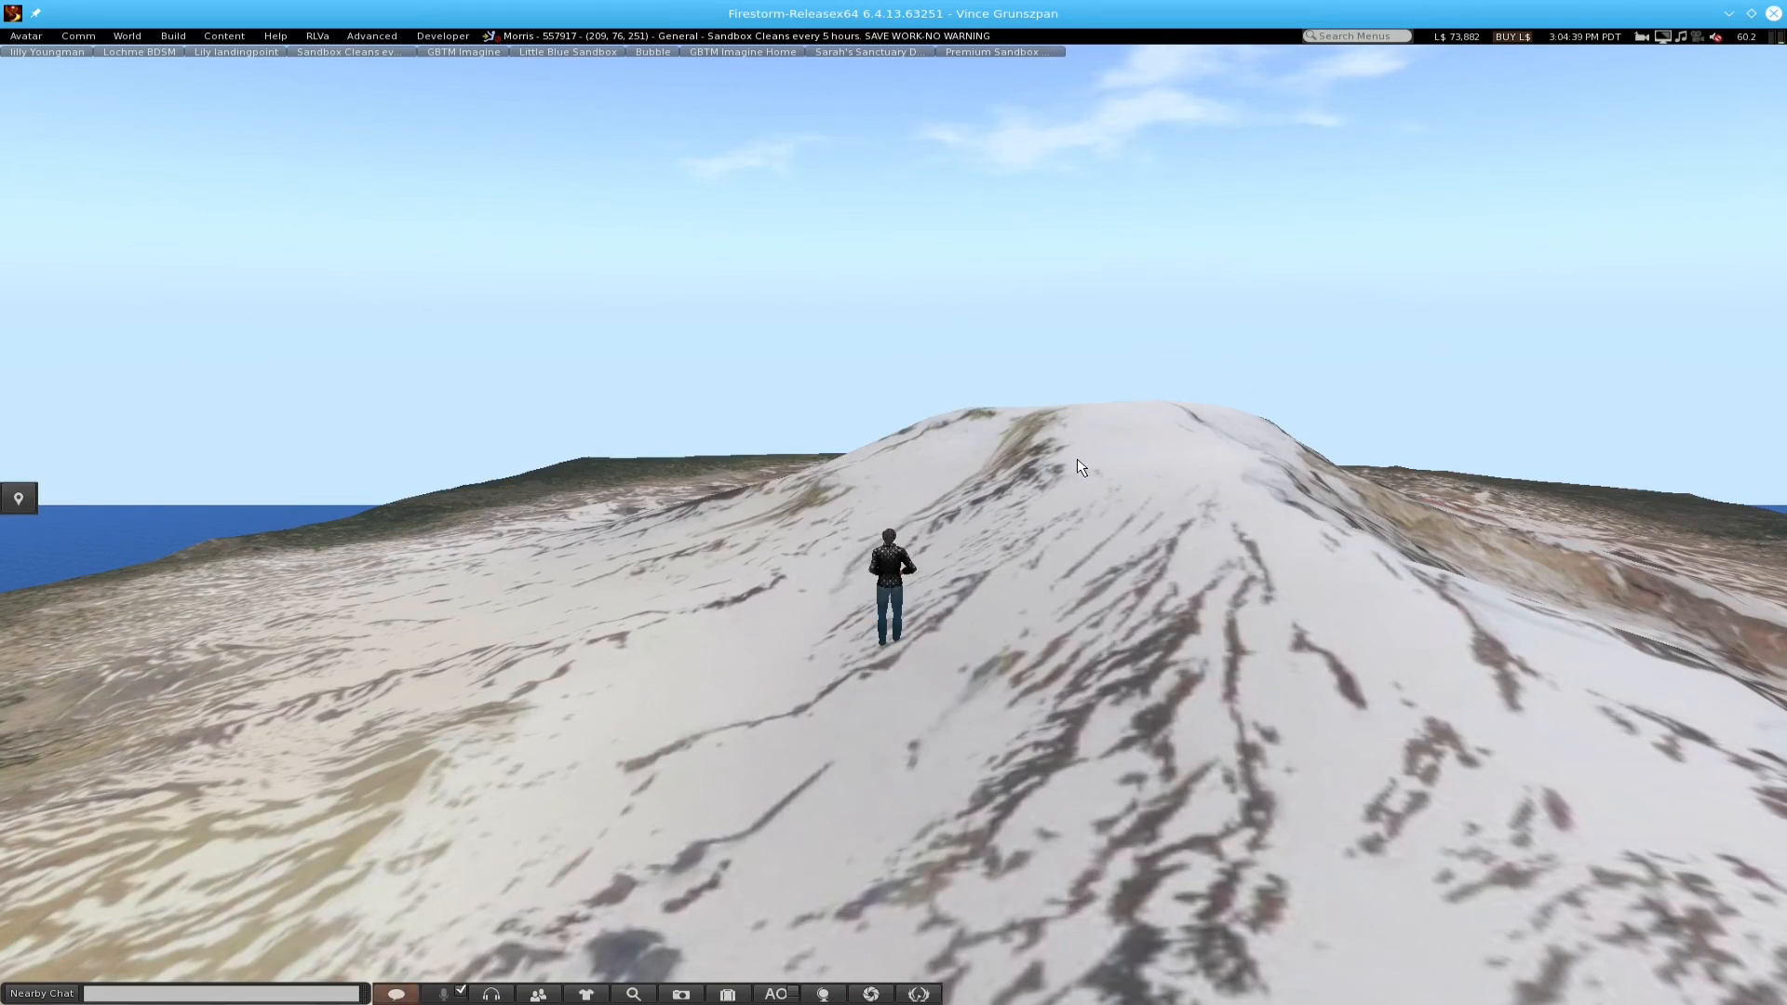
- Walk the avatar up the textured slope and fly above it to examine the terrain
key("Up")
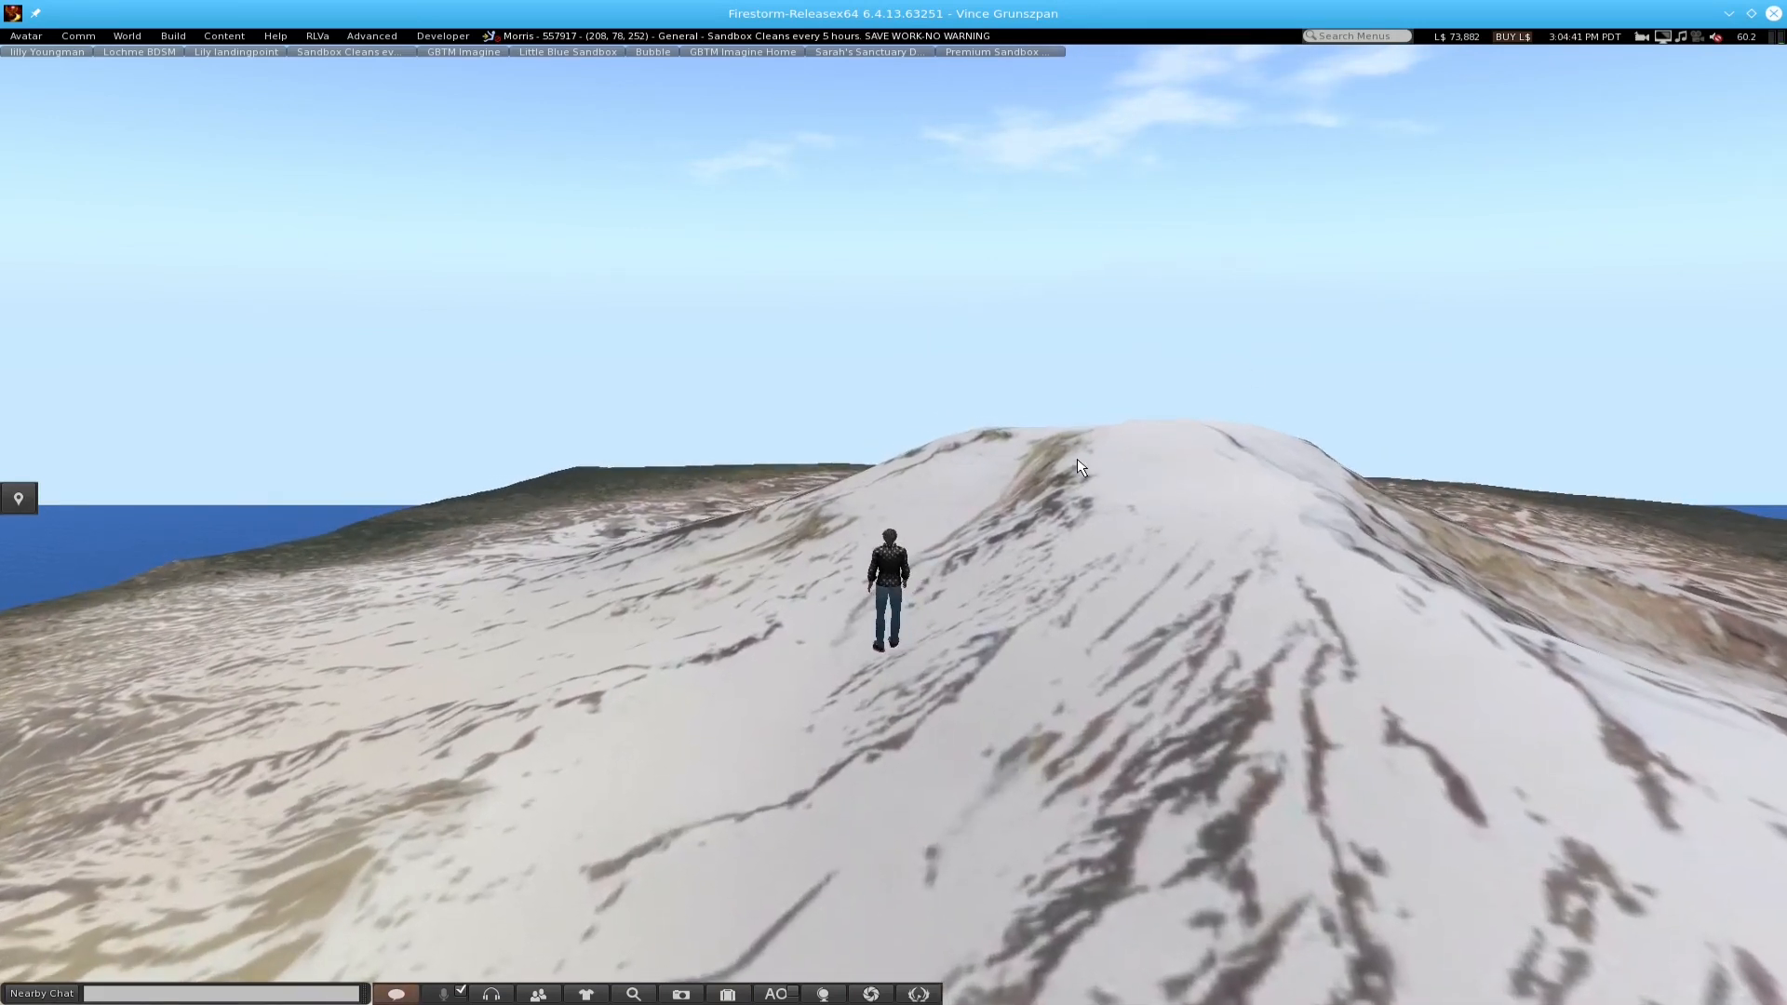
key("Up")
key("Left")
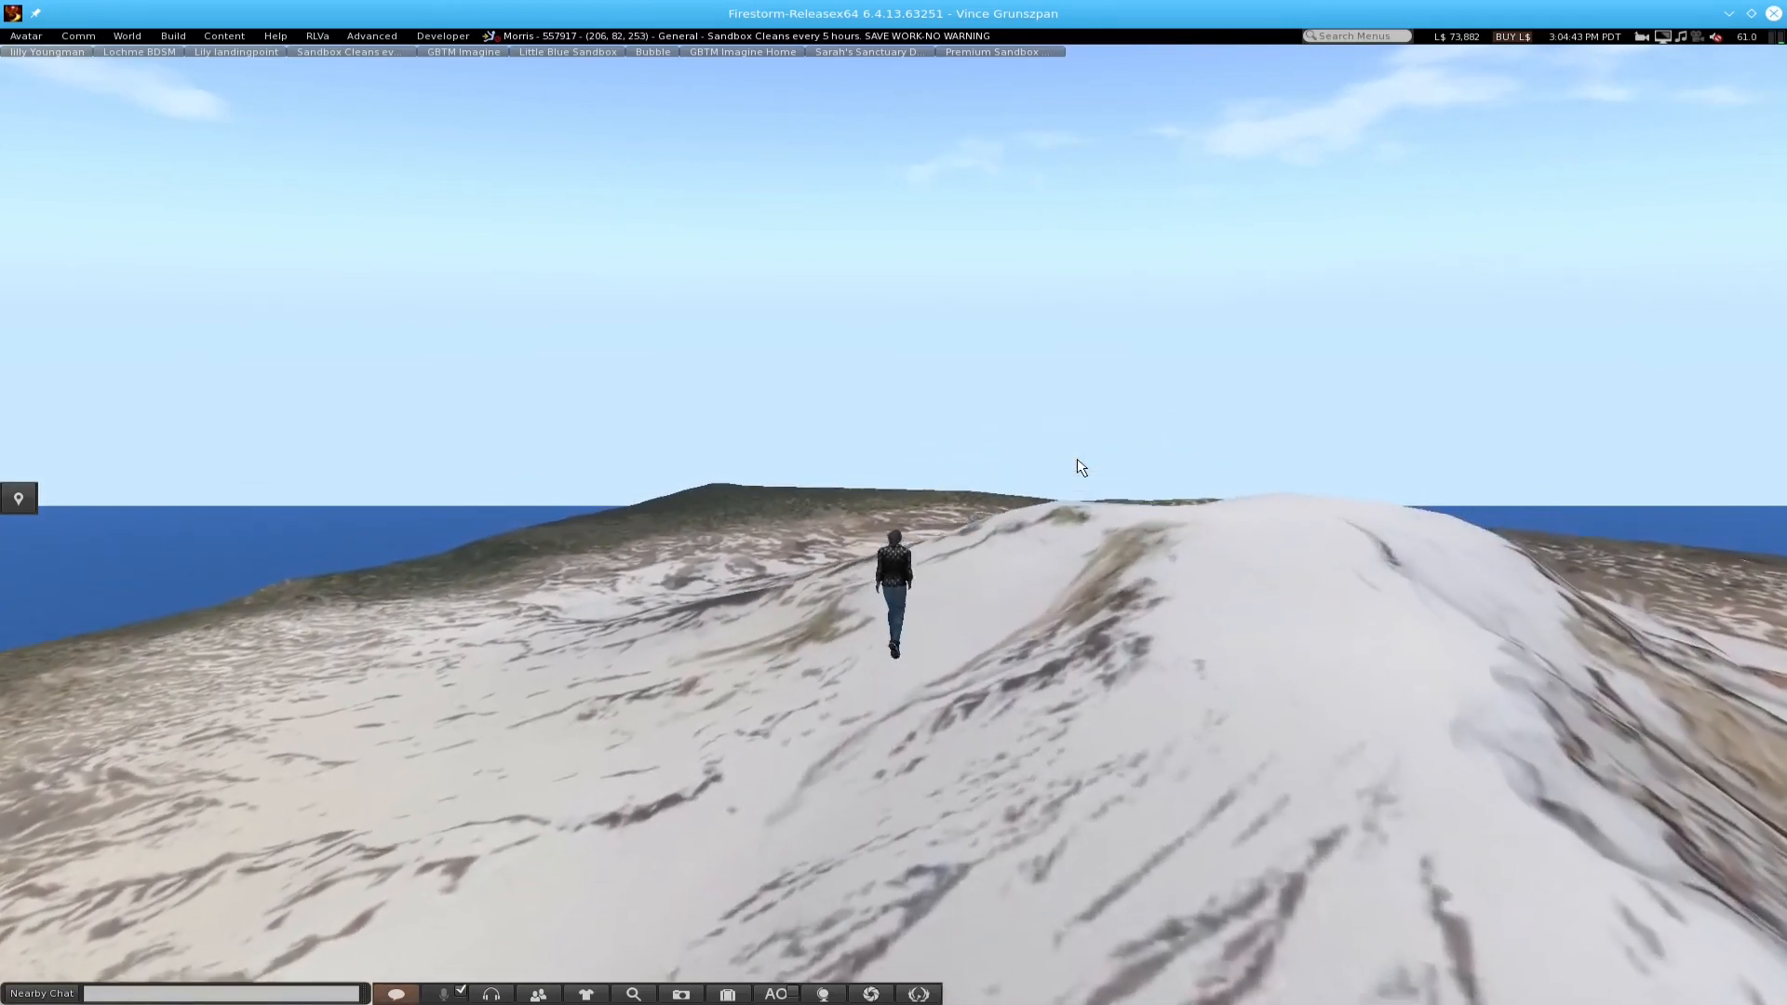
key("Up")
key("Page_Up")
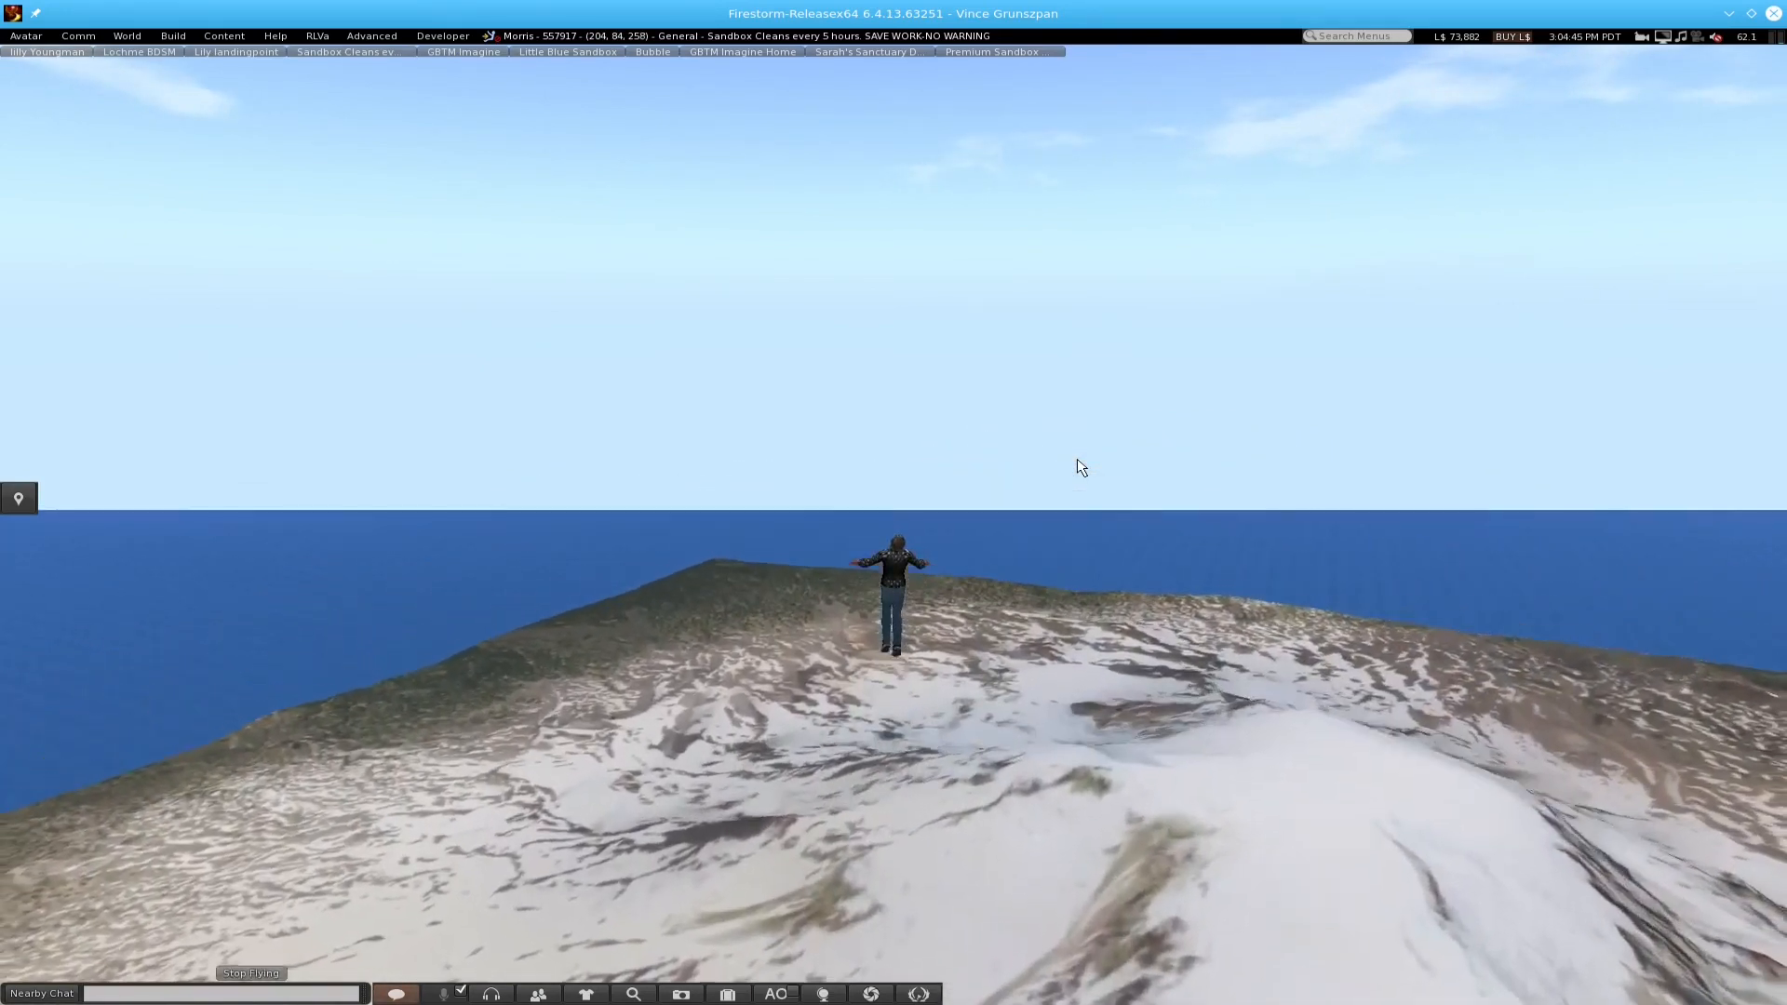
- Fly the avatar down across the snowy slope and land it on the mountain's flank
key("Page_Down")
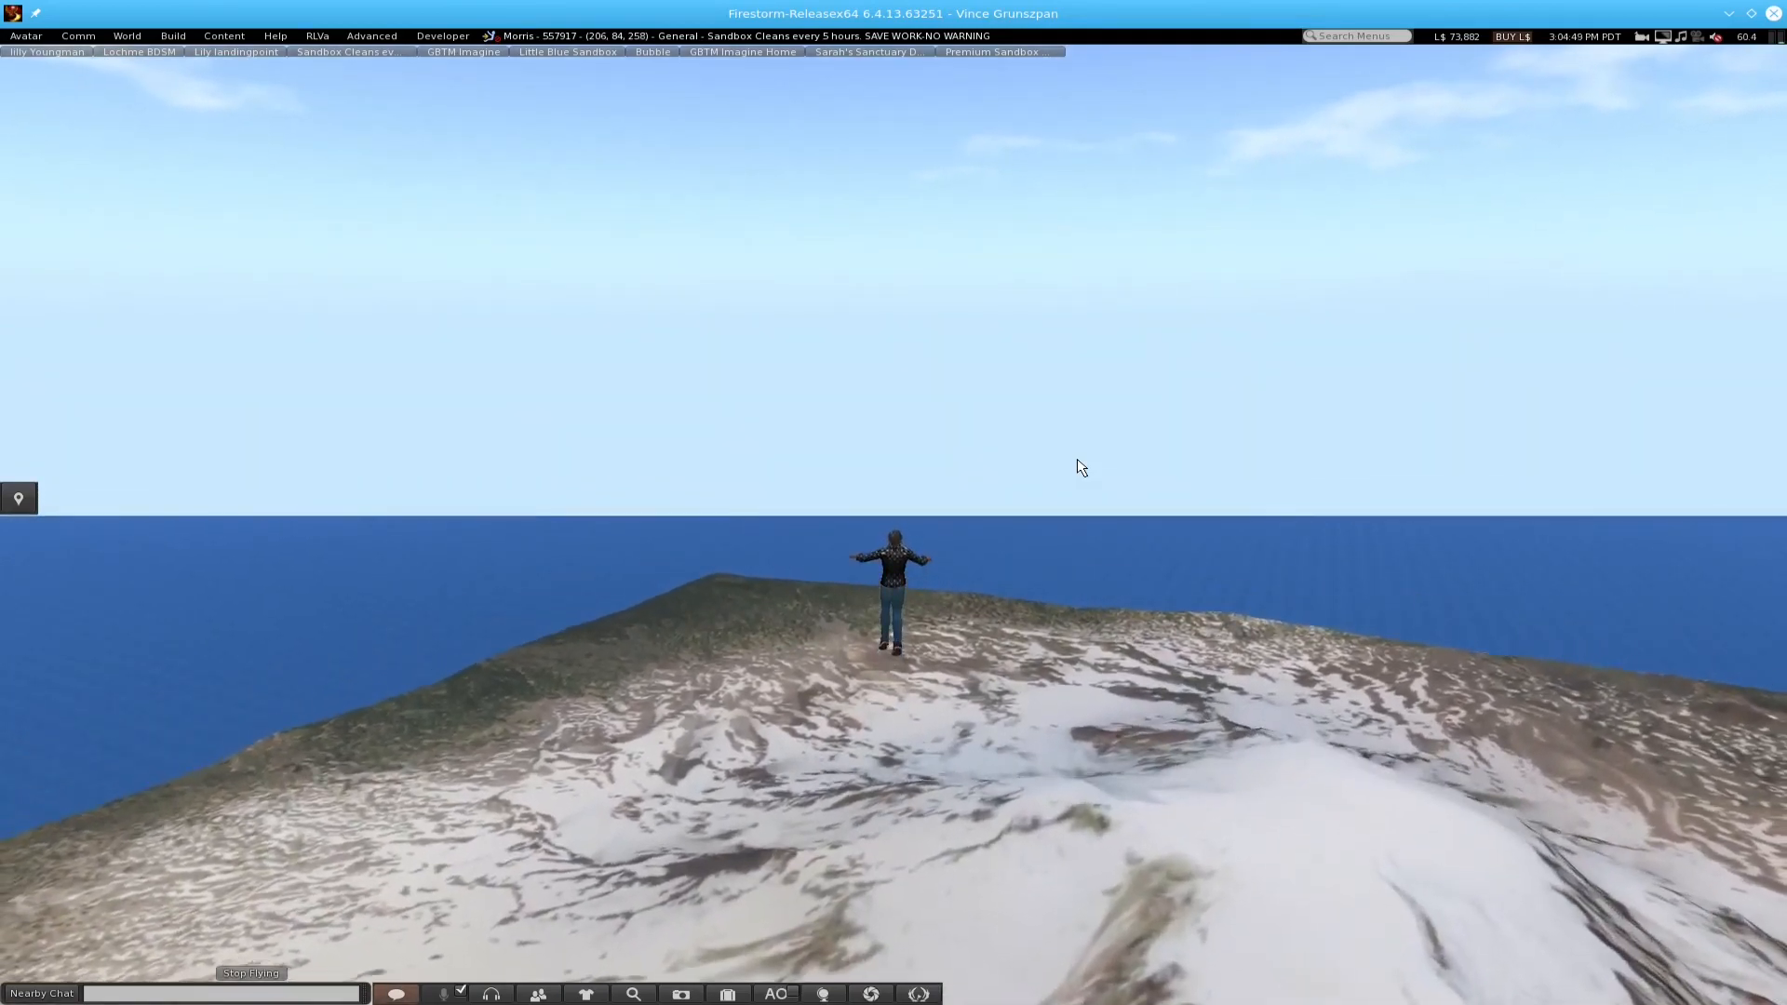
key("Up")
key("Page_Down")
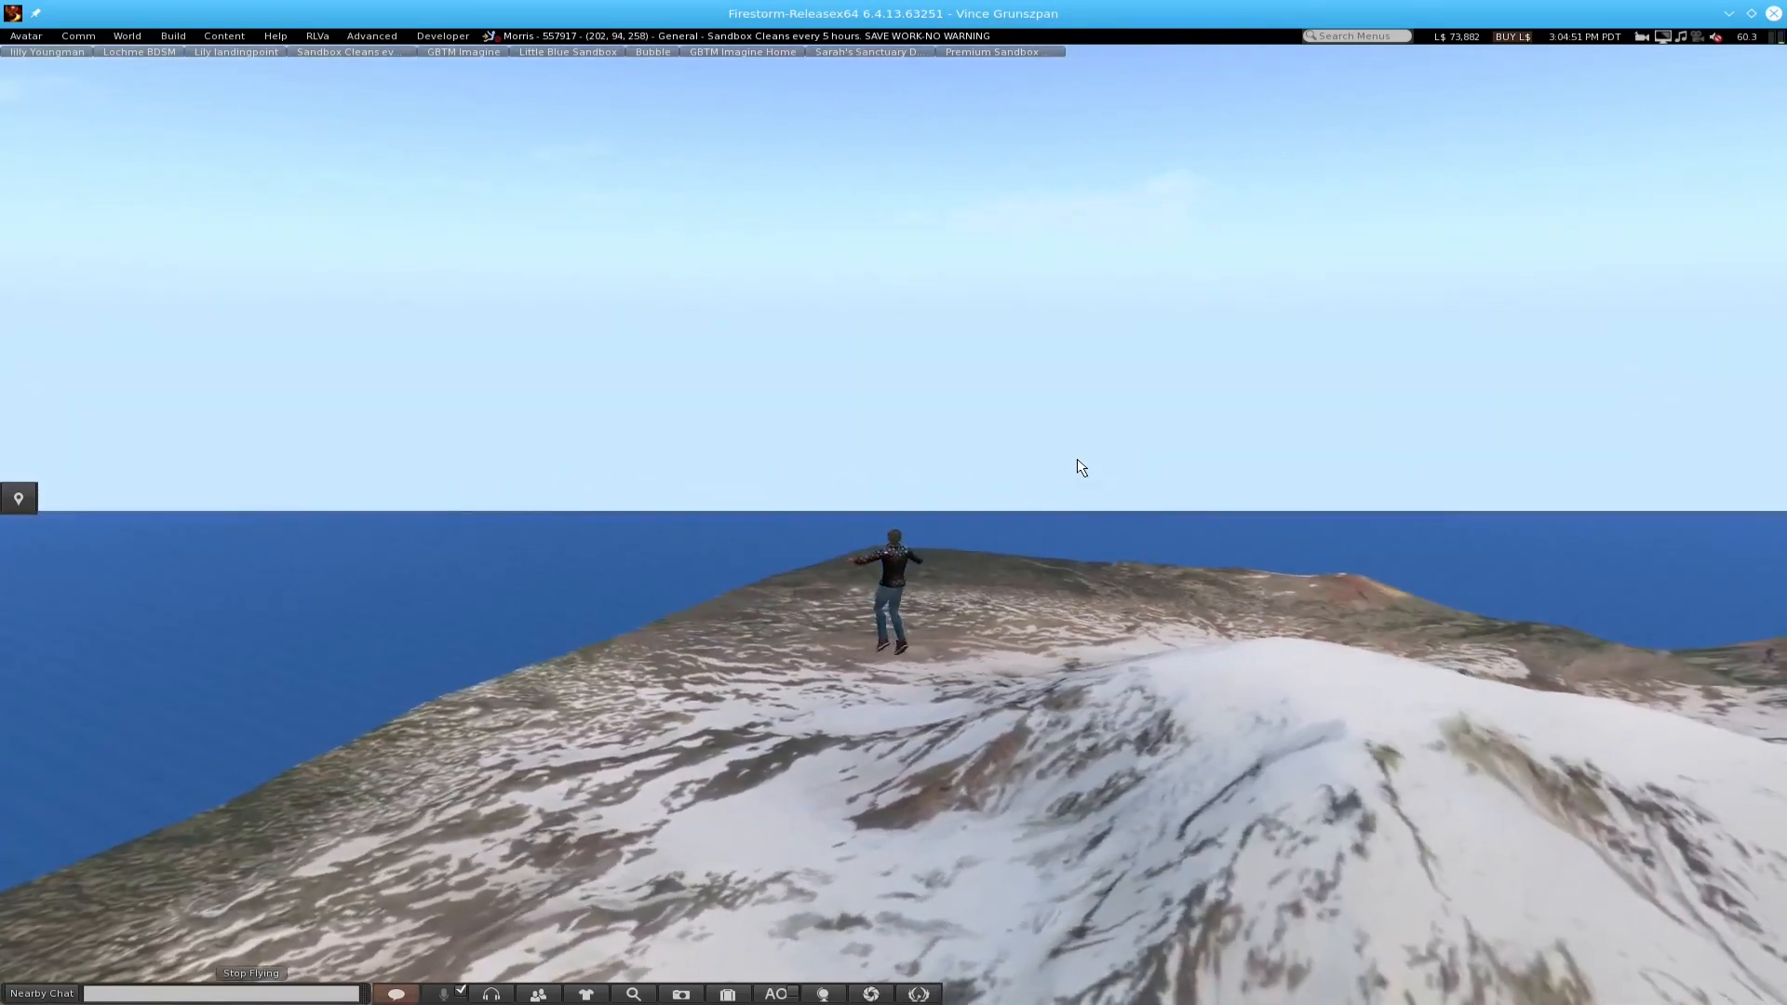
key("Right")
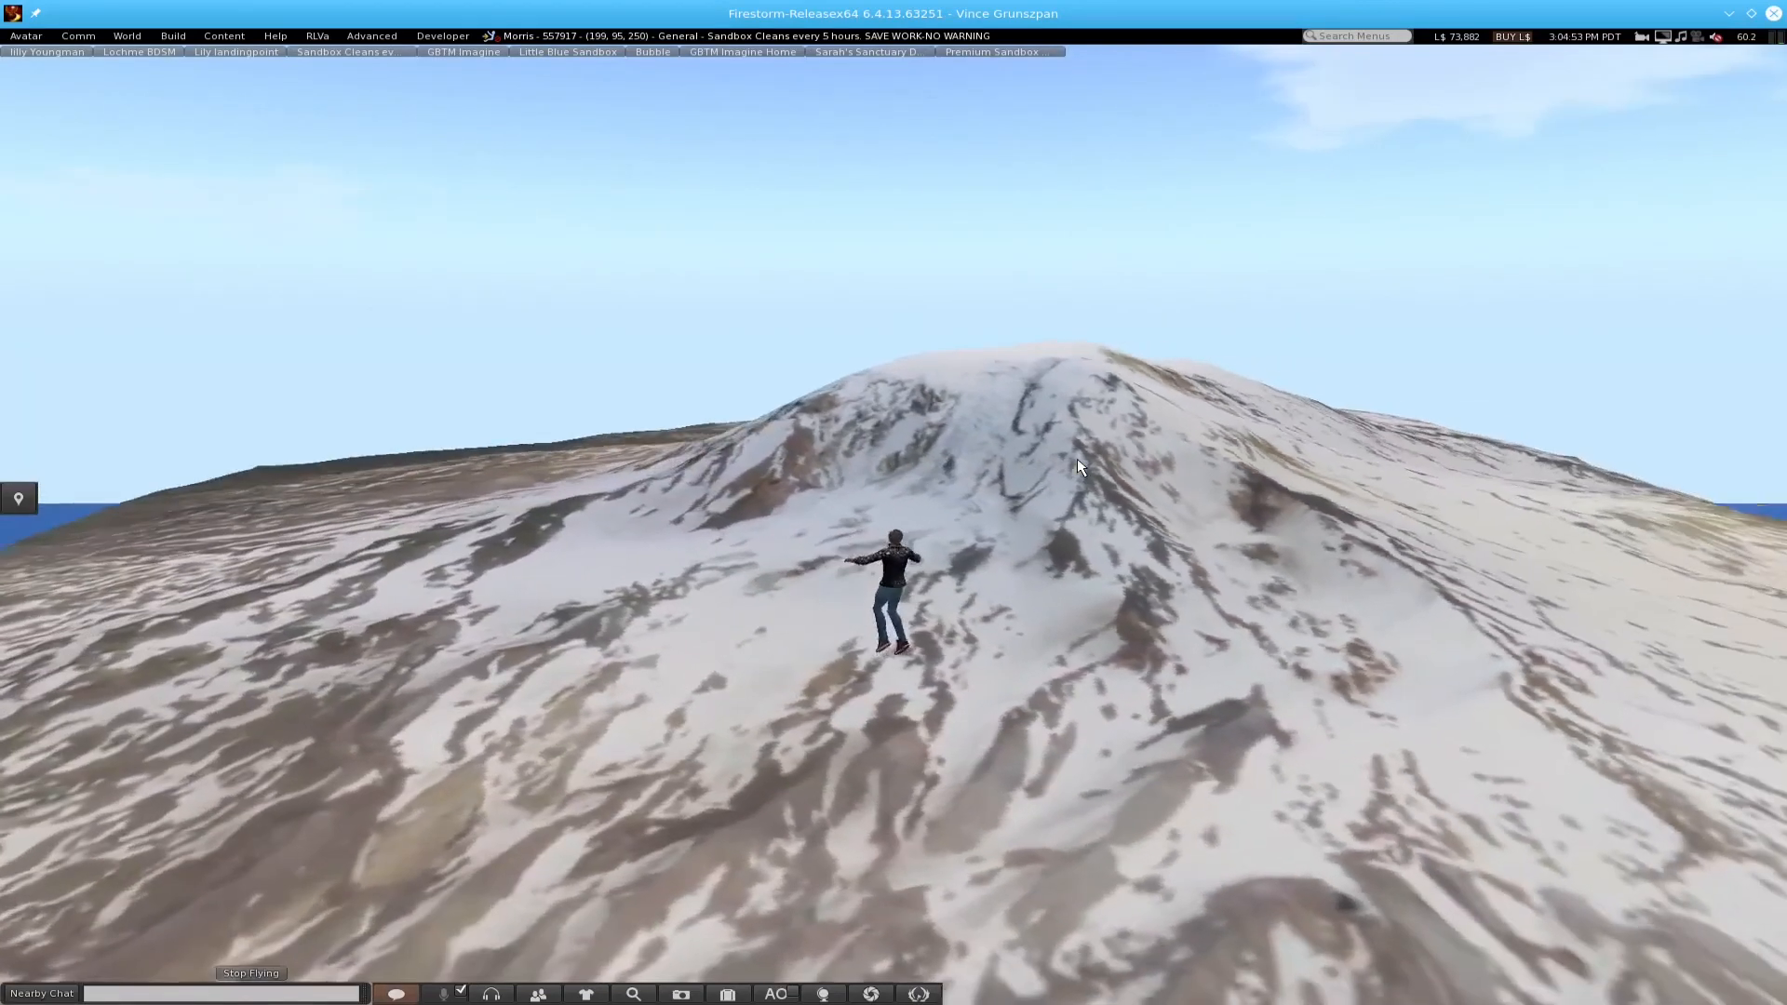
key("Up")
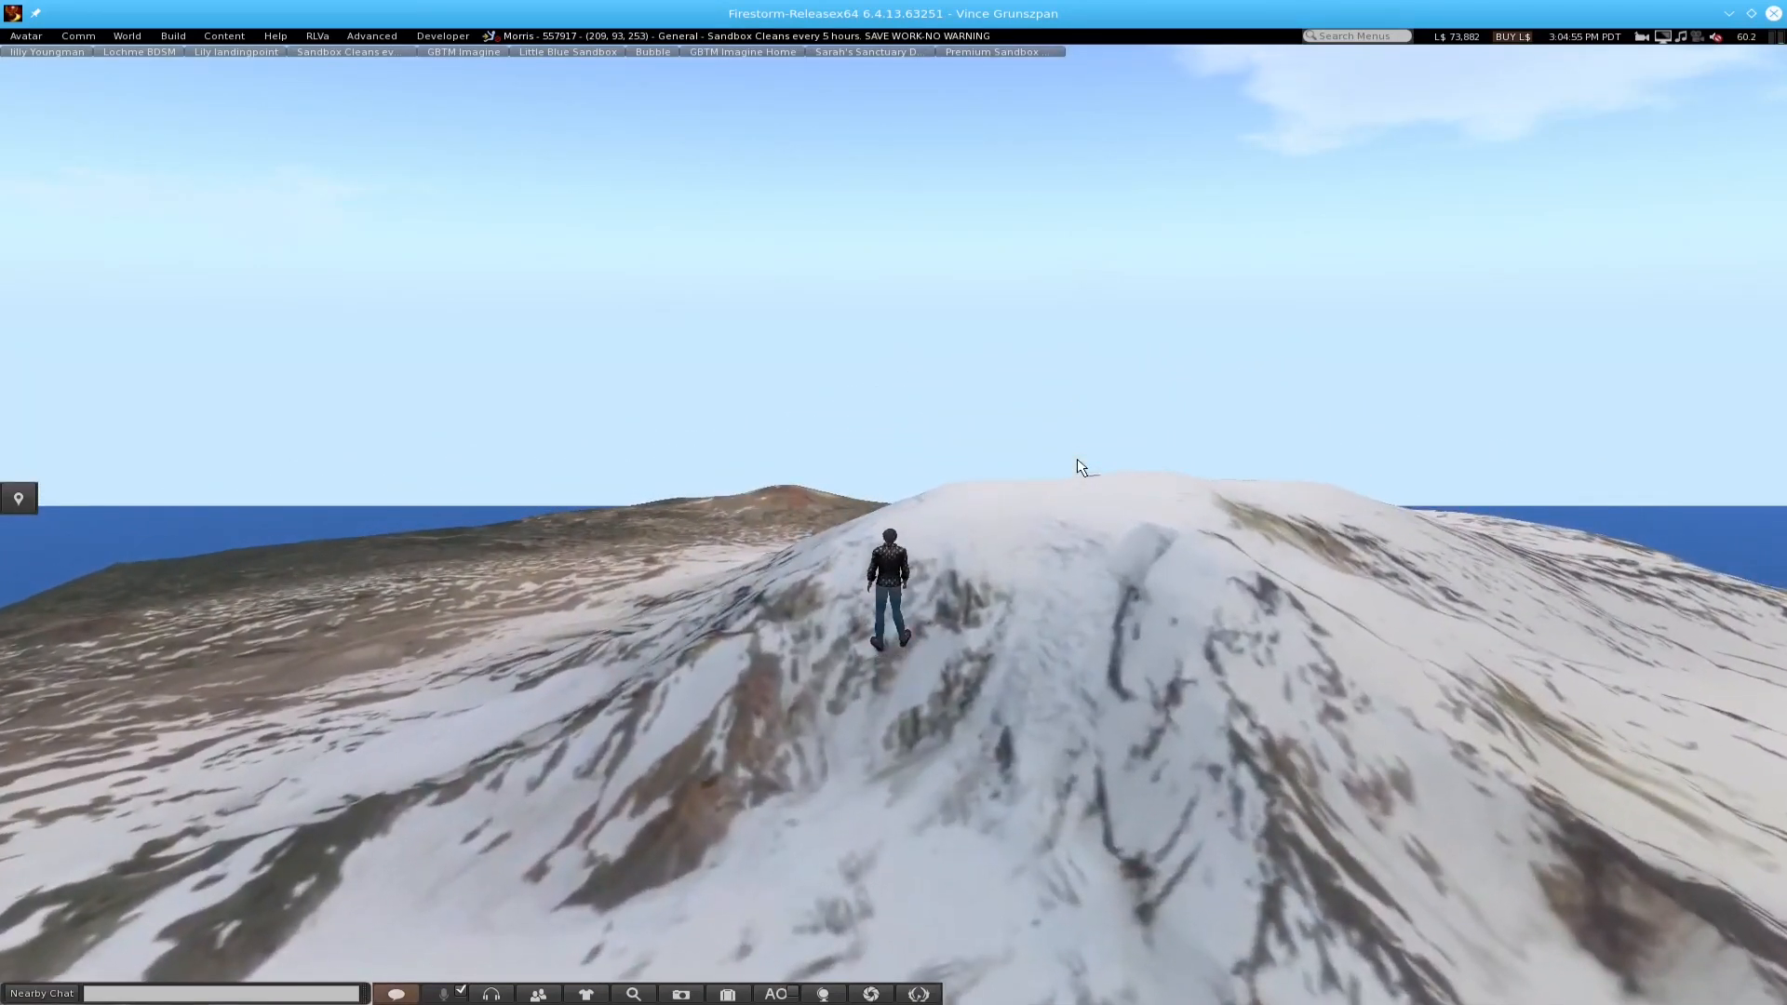
- Walk the avatar around the mountain's flank and up to the snowy summit ridge to inspect the textured surface
key("Left")
key("Up")
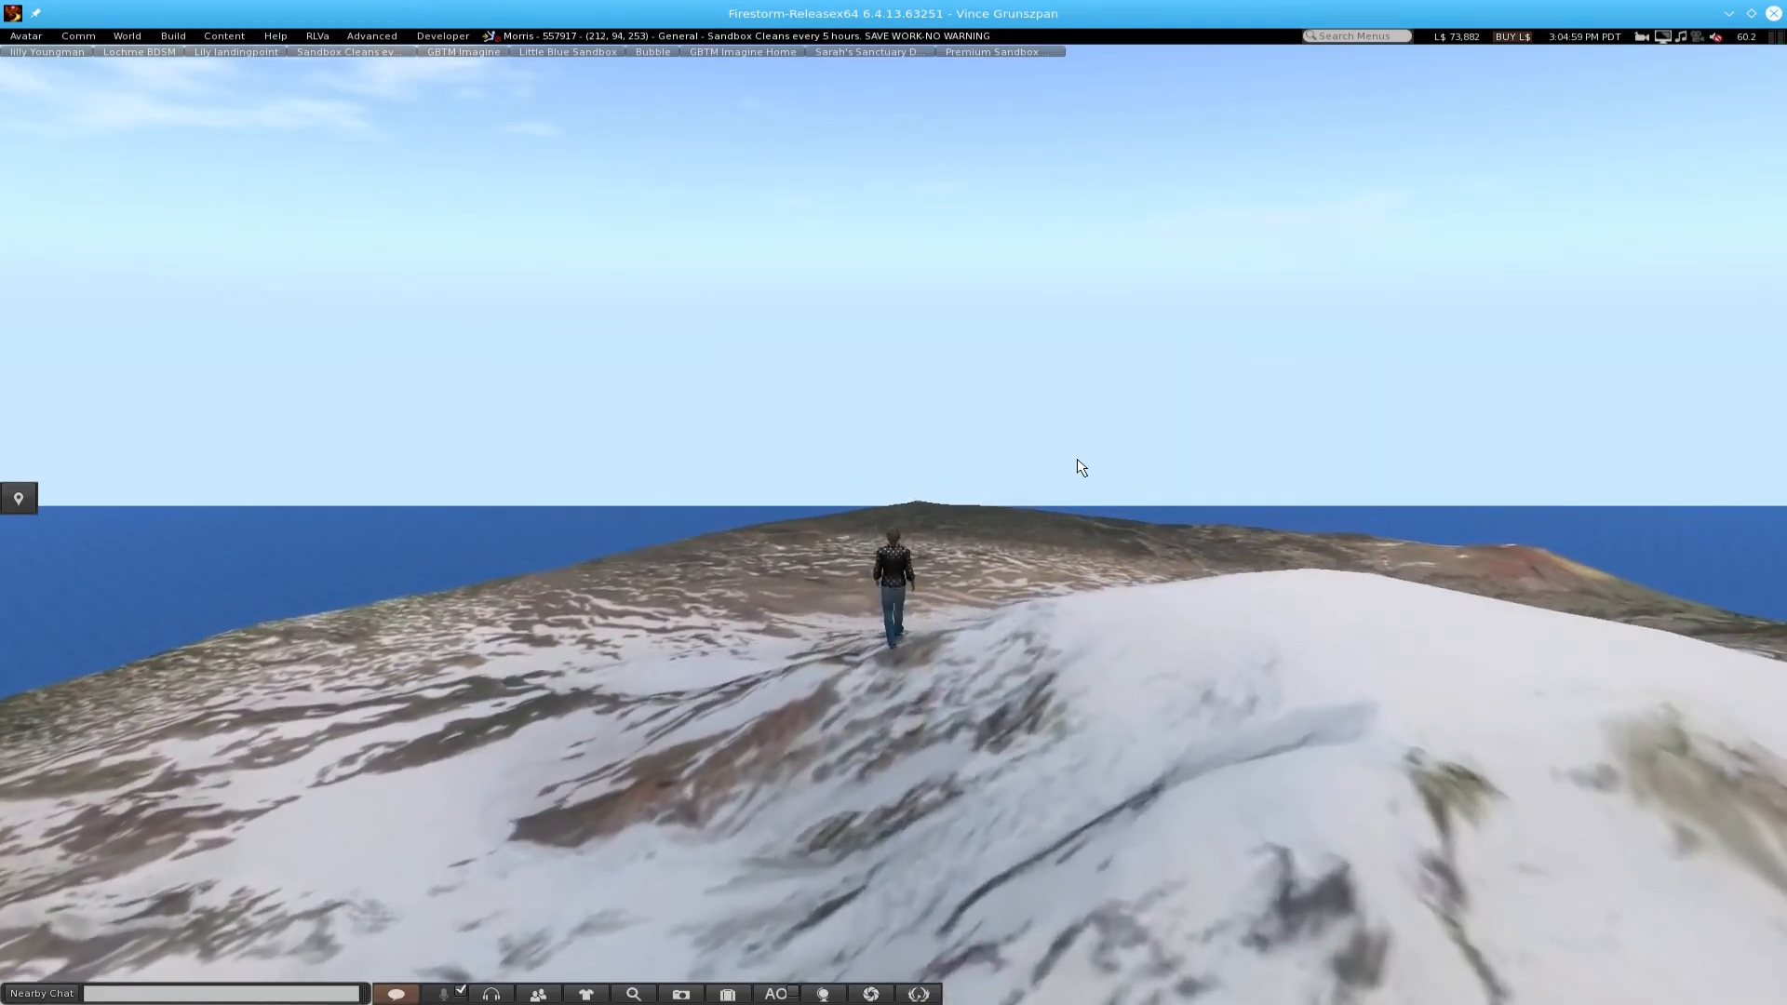
key("Right")
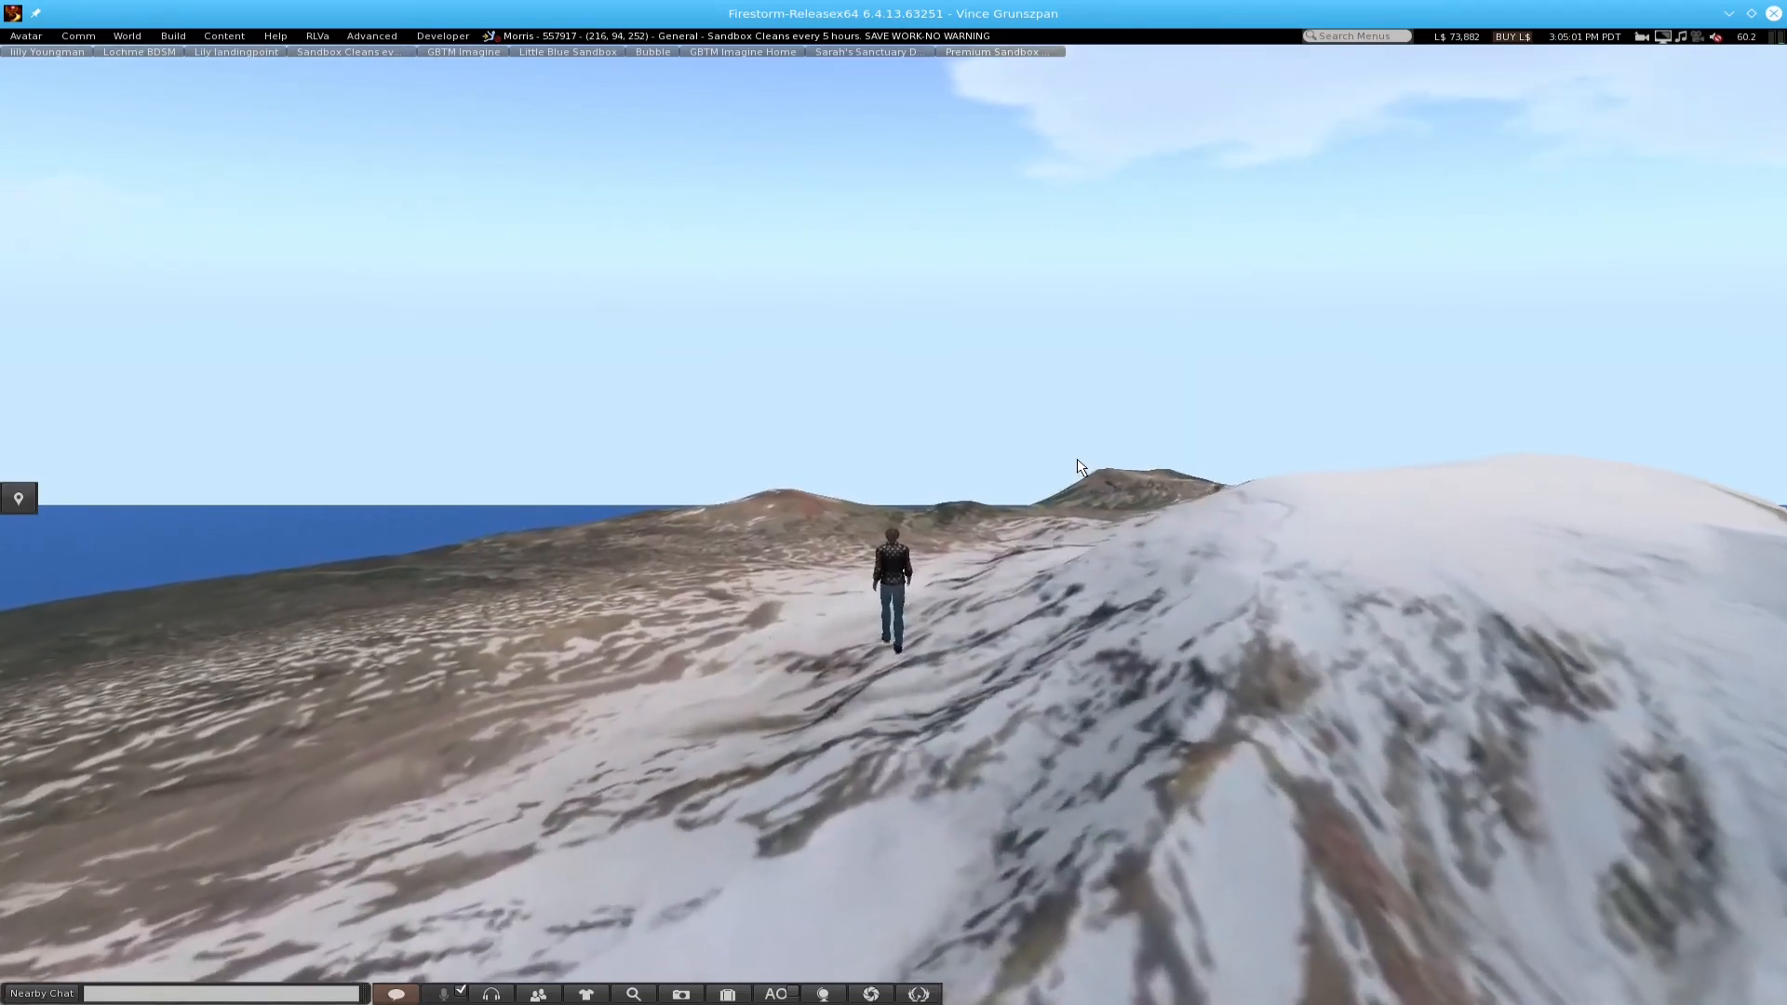
key("Right")
key("Right")
key("Right")
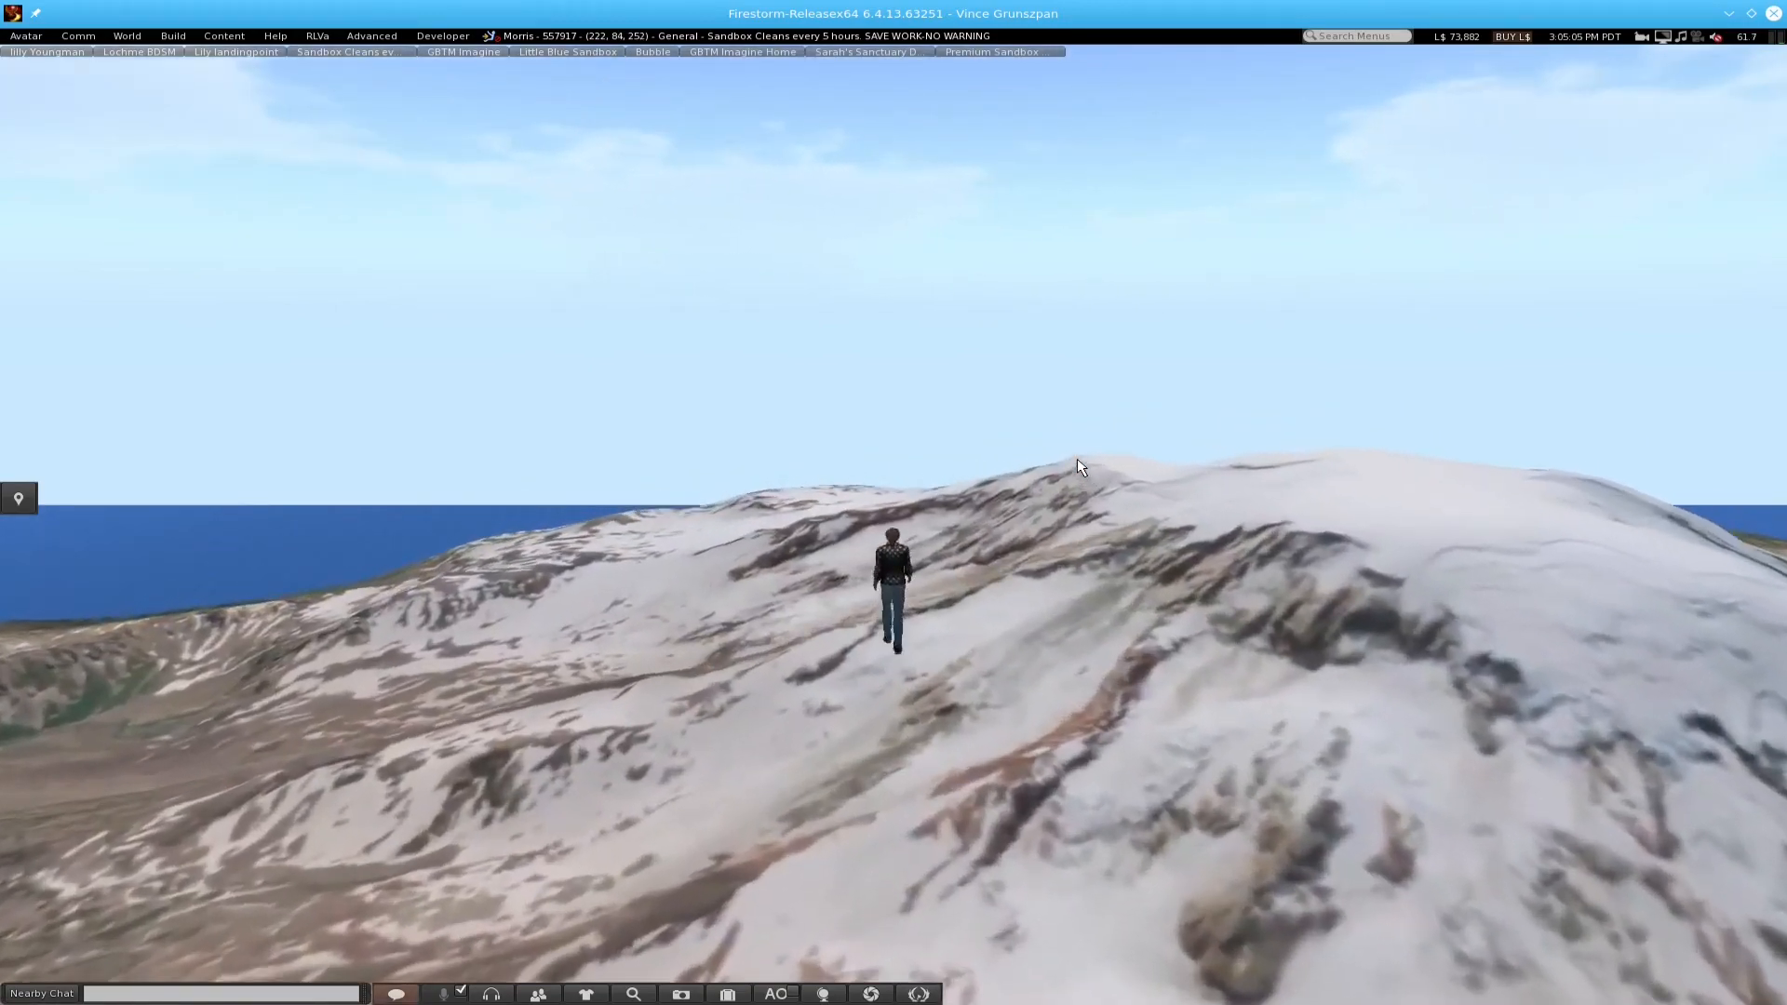
key("Right")
key("Right")
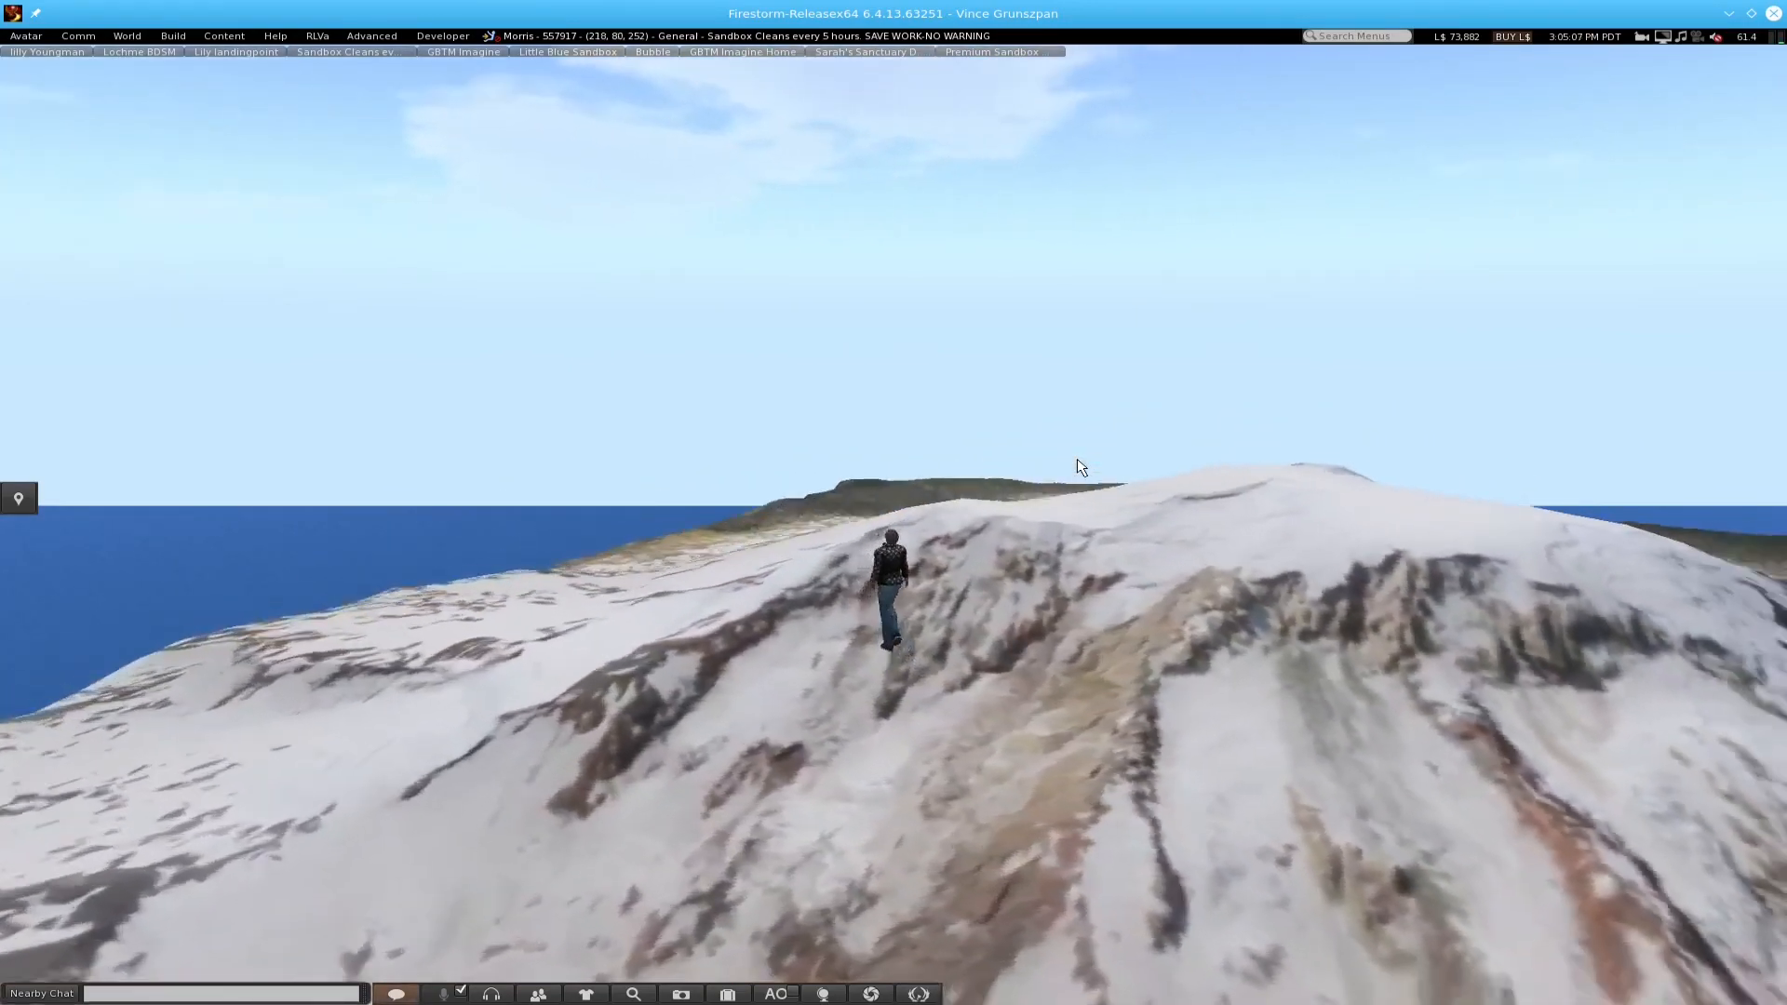
key("Up")
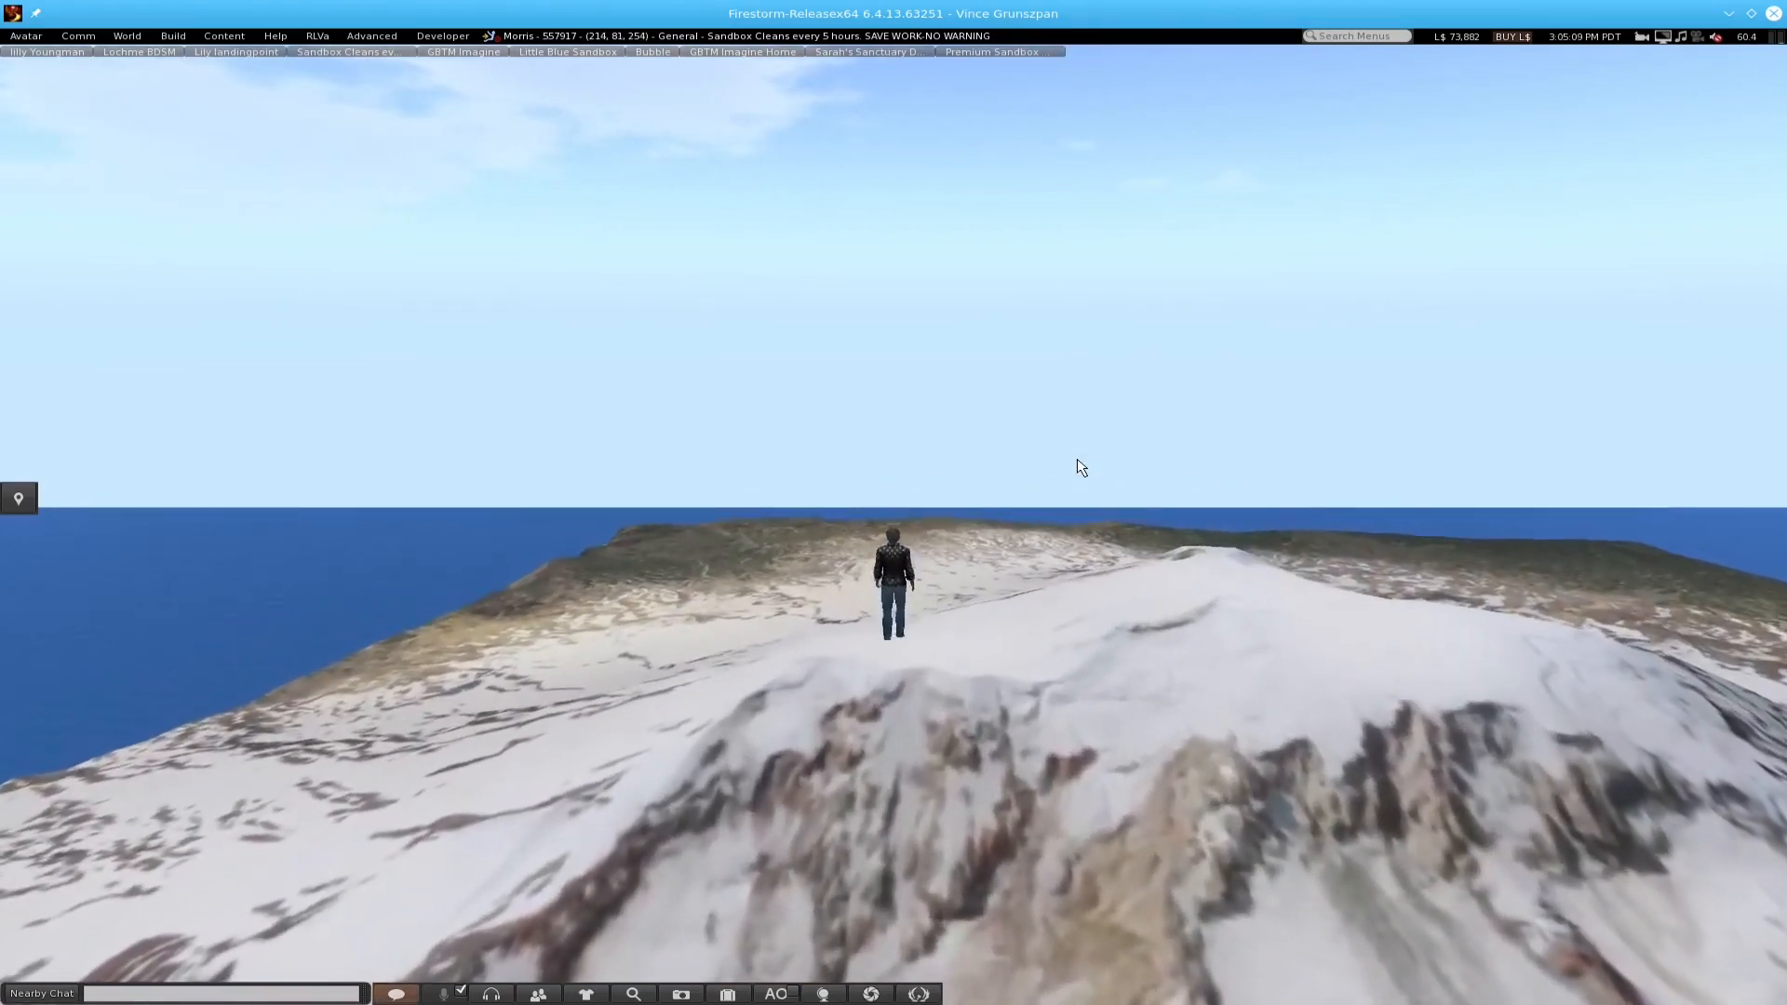
- Walk the avatar along the snow-covered summit and turn it around to survey the surrounding terrain
key("Down")
key("Right")
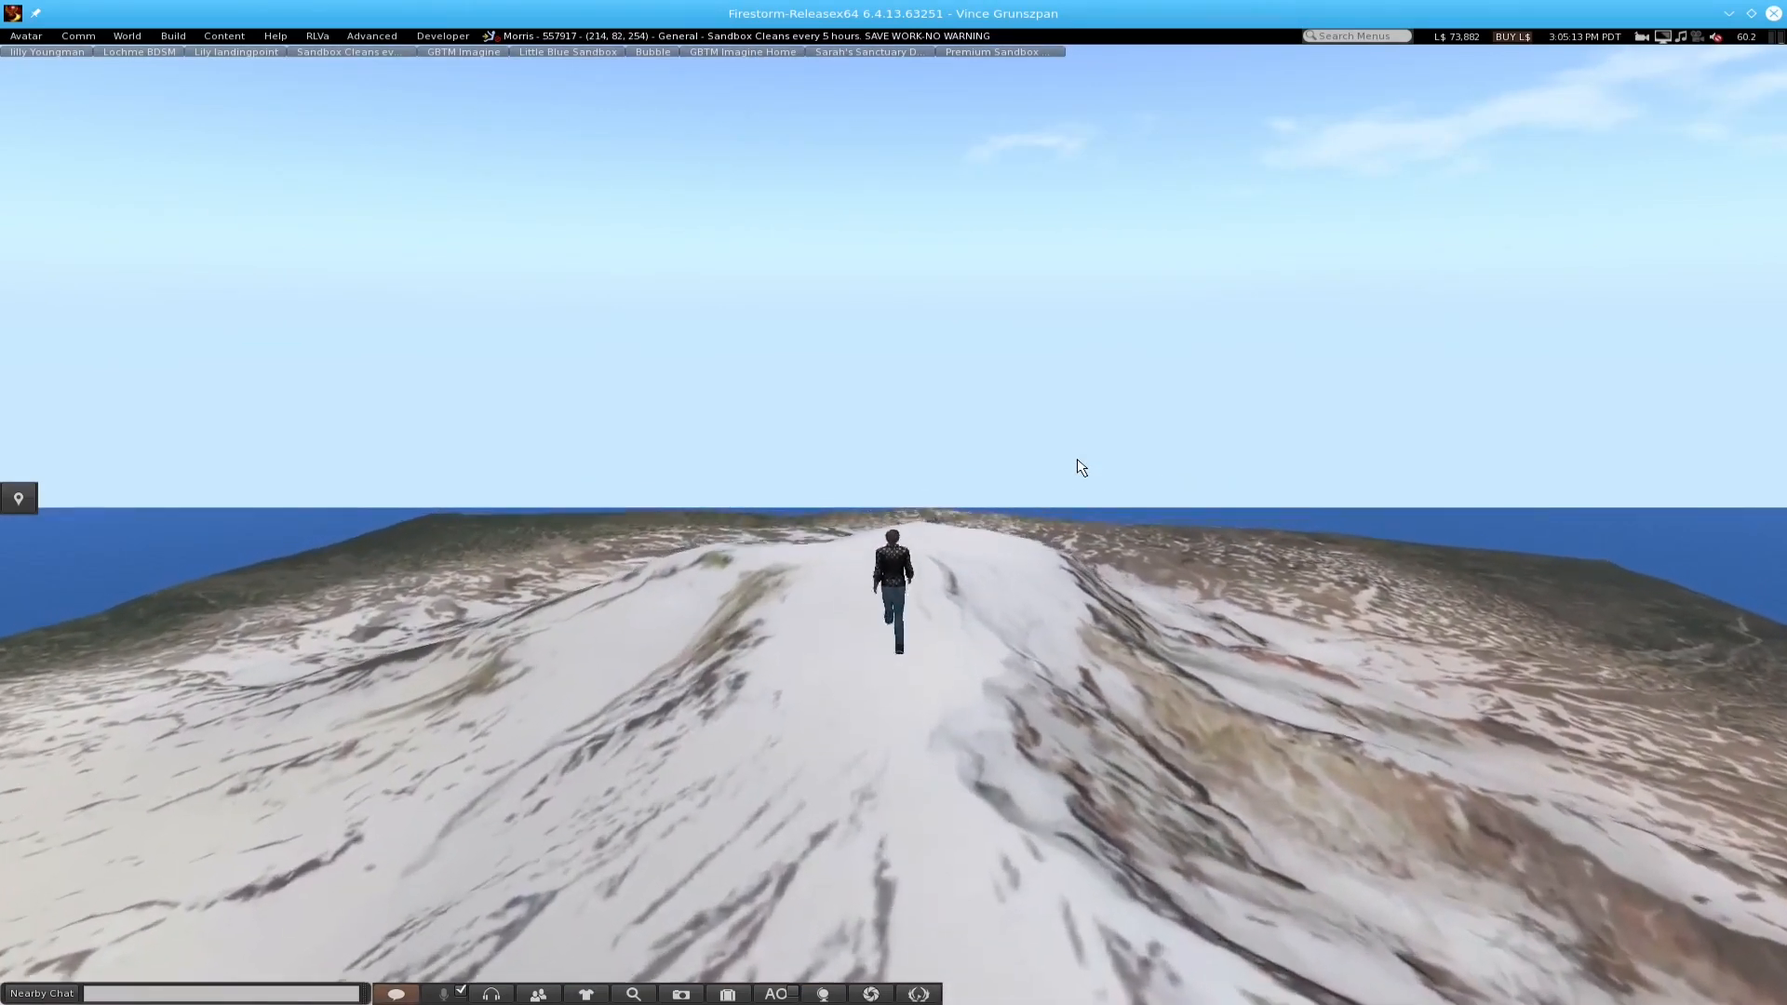
key("Up")
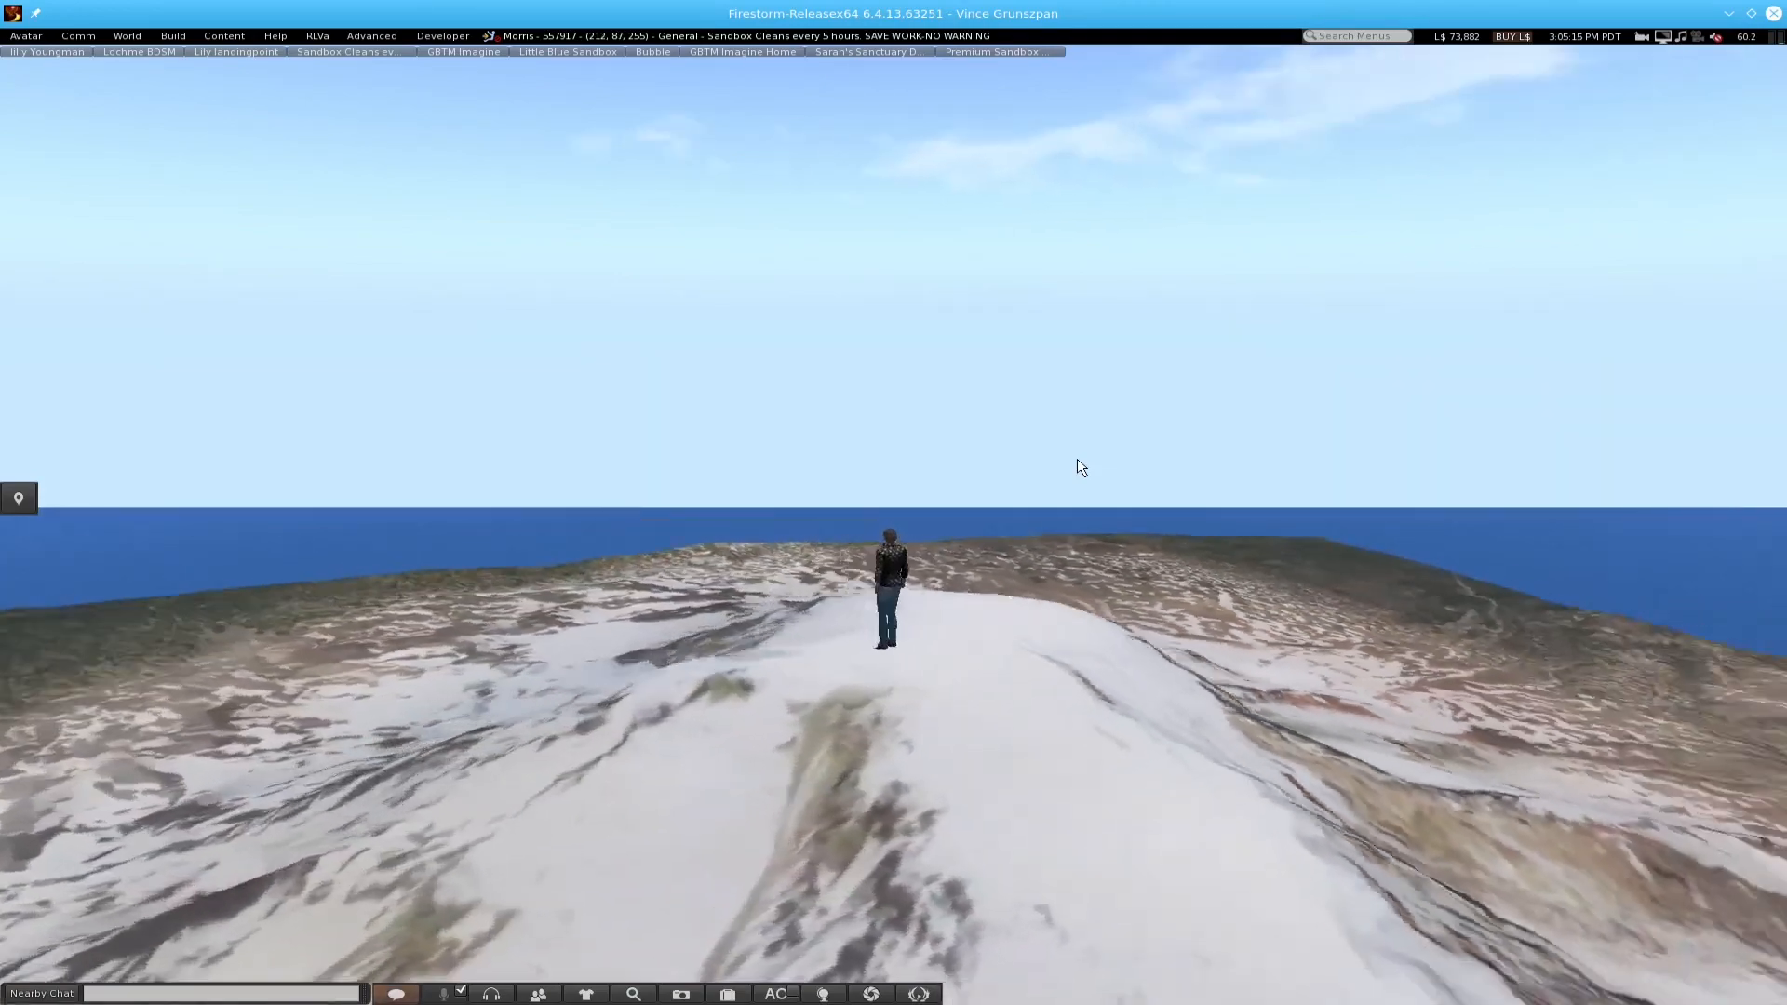
key("Right")
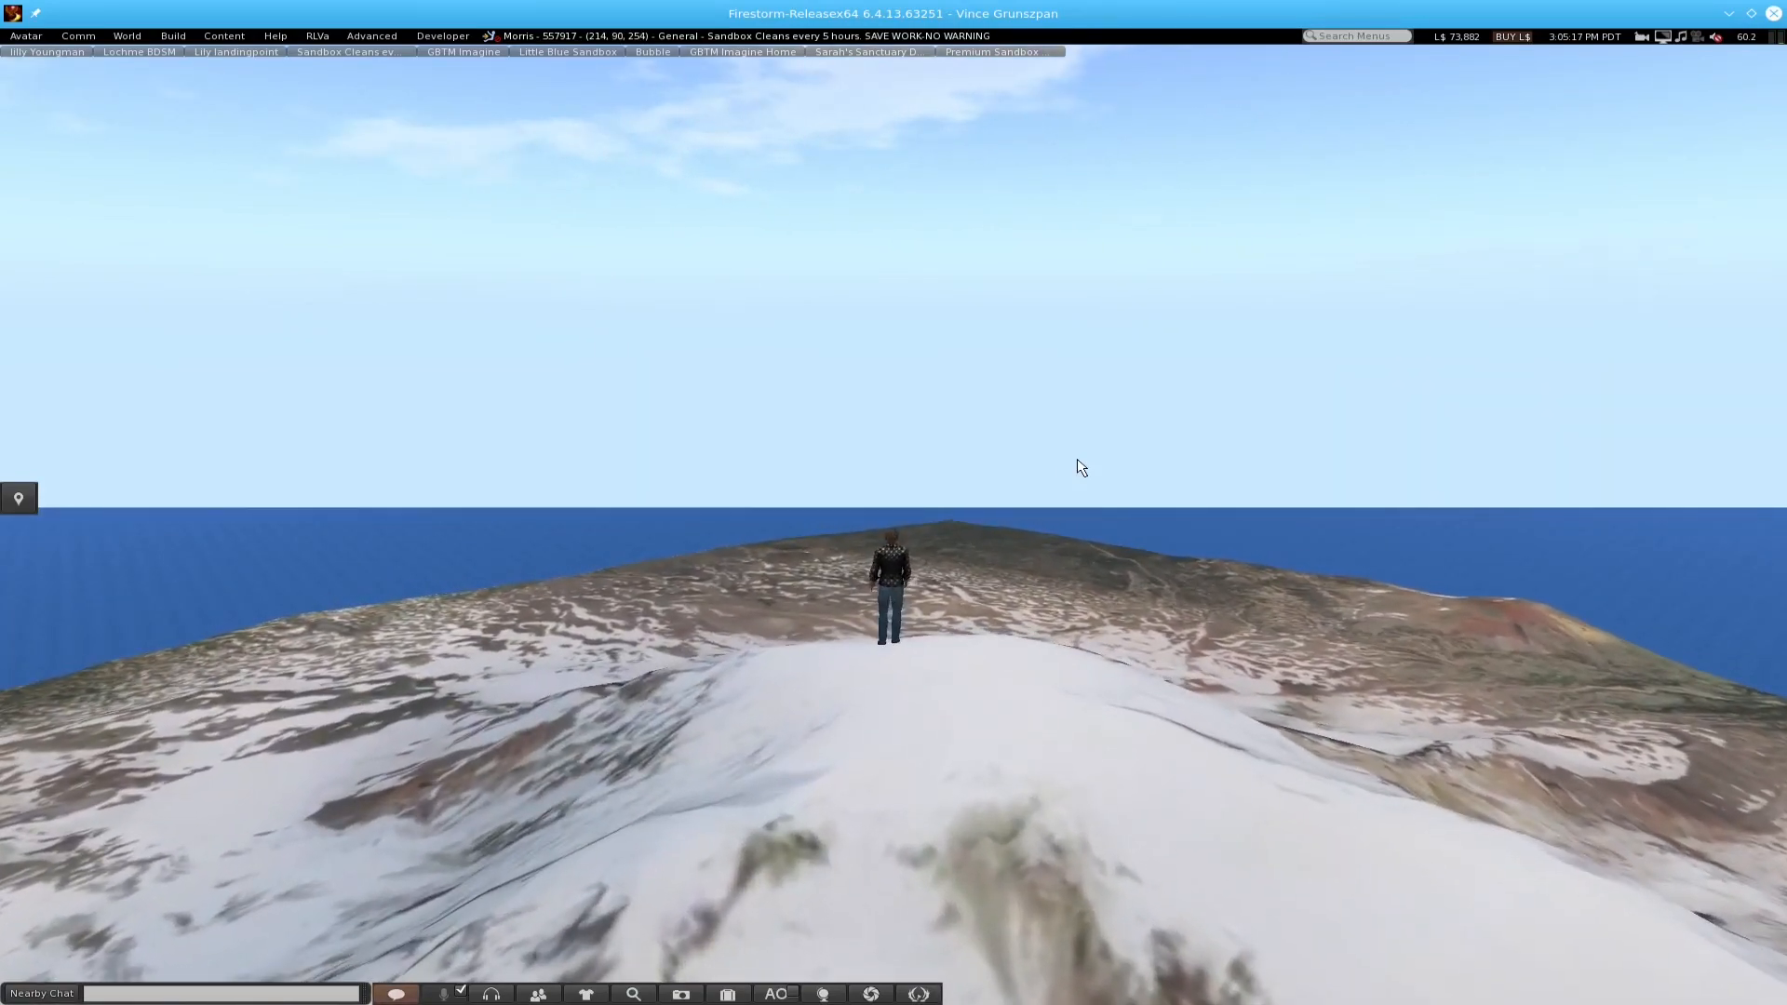
key("Left")
key("Left")
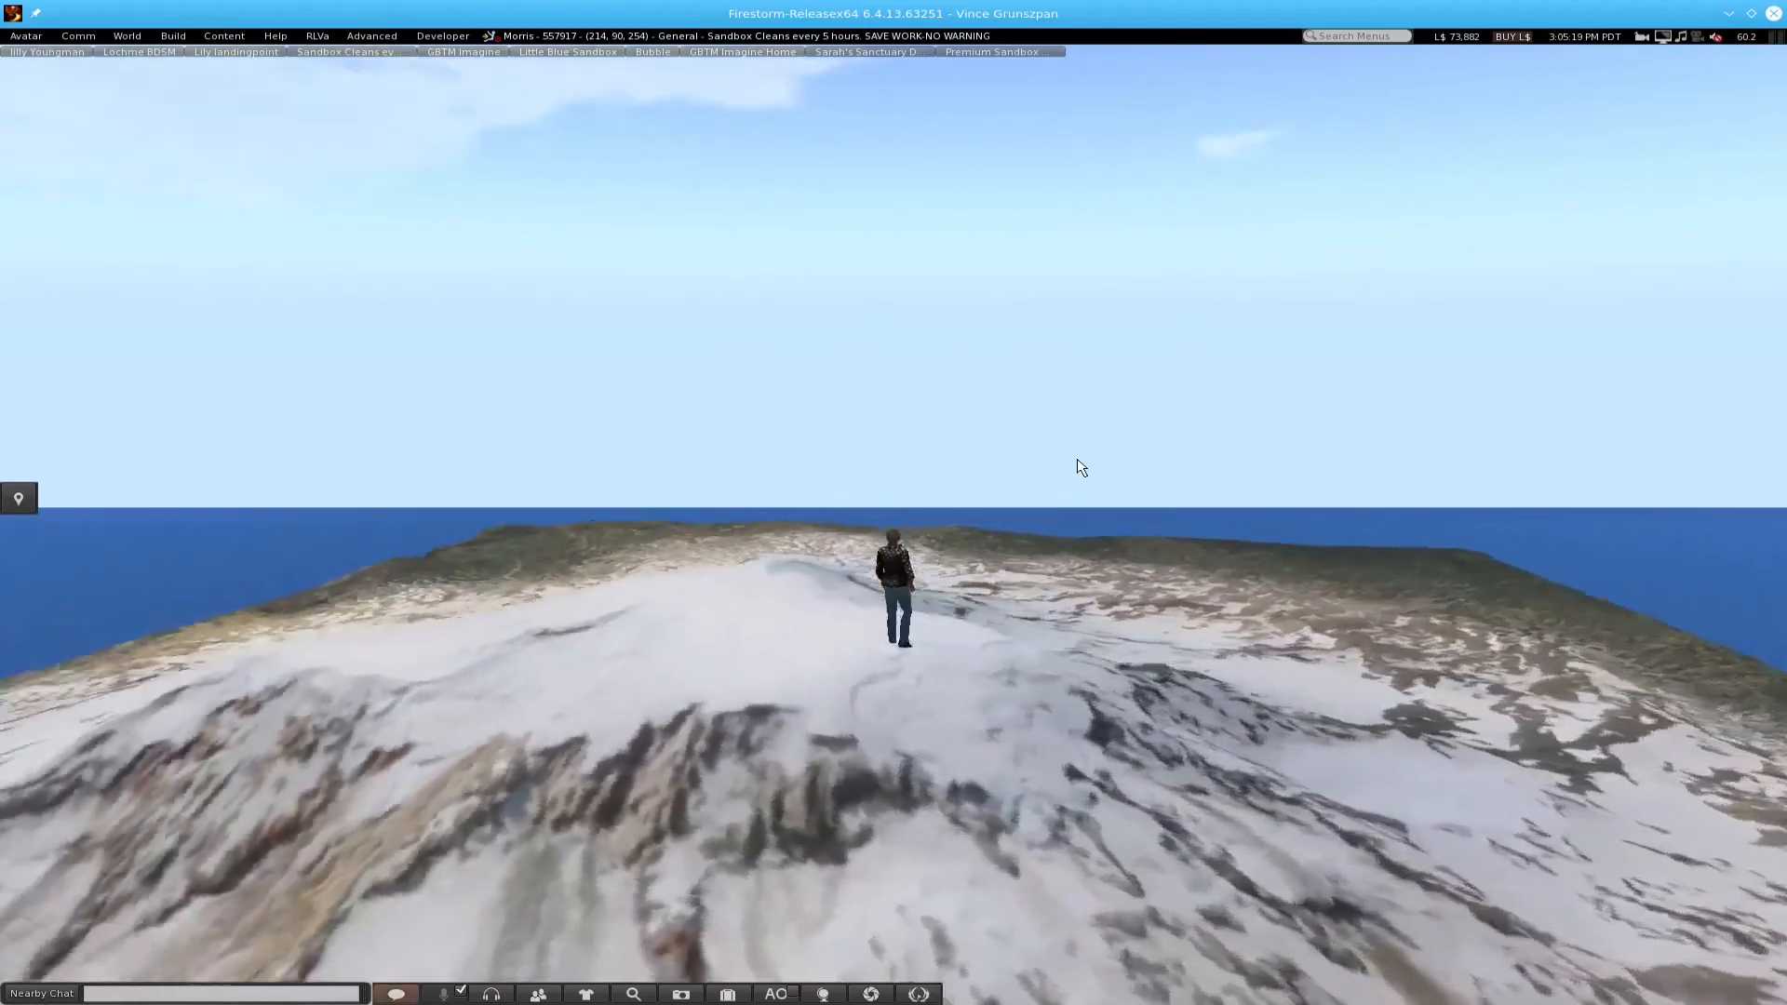
- Back the avatar down the slope below the summit and orbit the camera to frame its front against the mountain
key("Down")
key("Down")
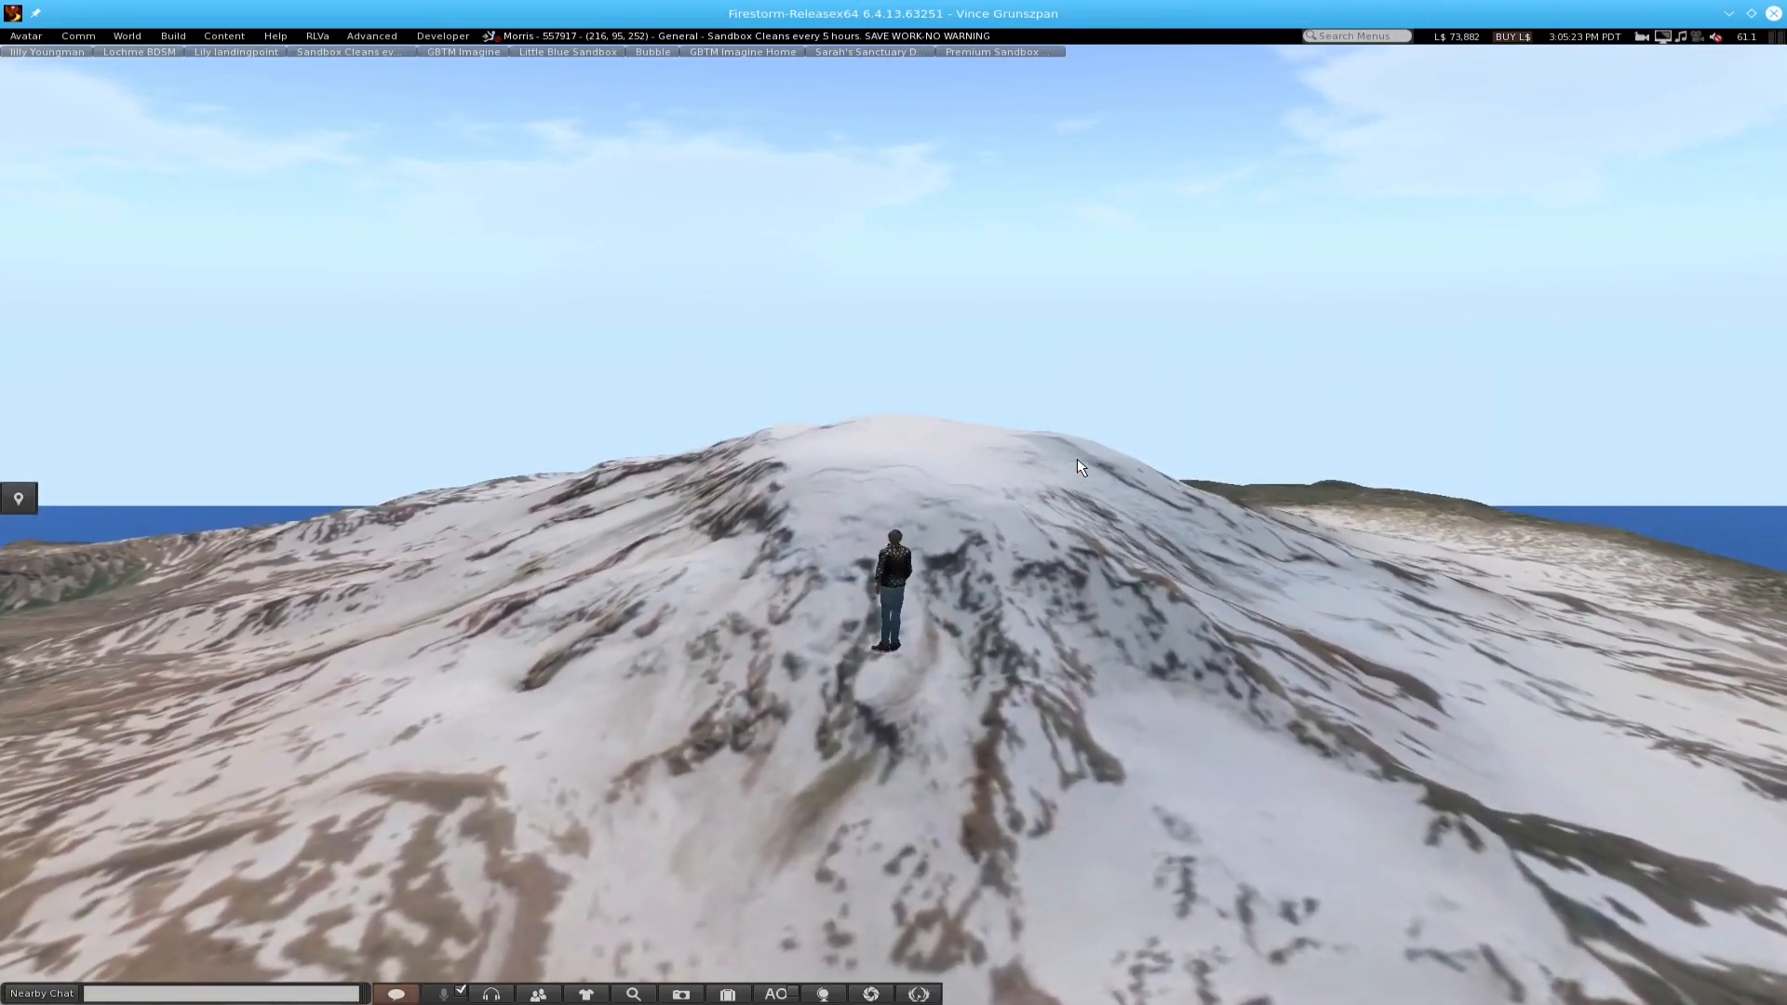
key("Down")
key("Right")
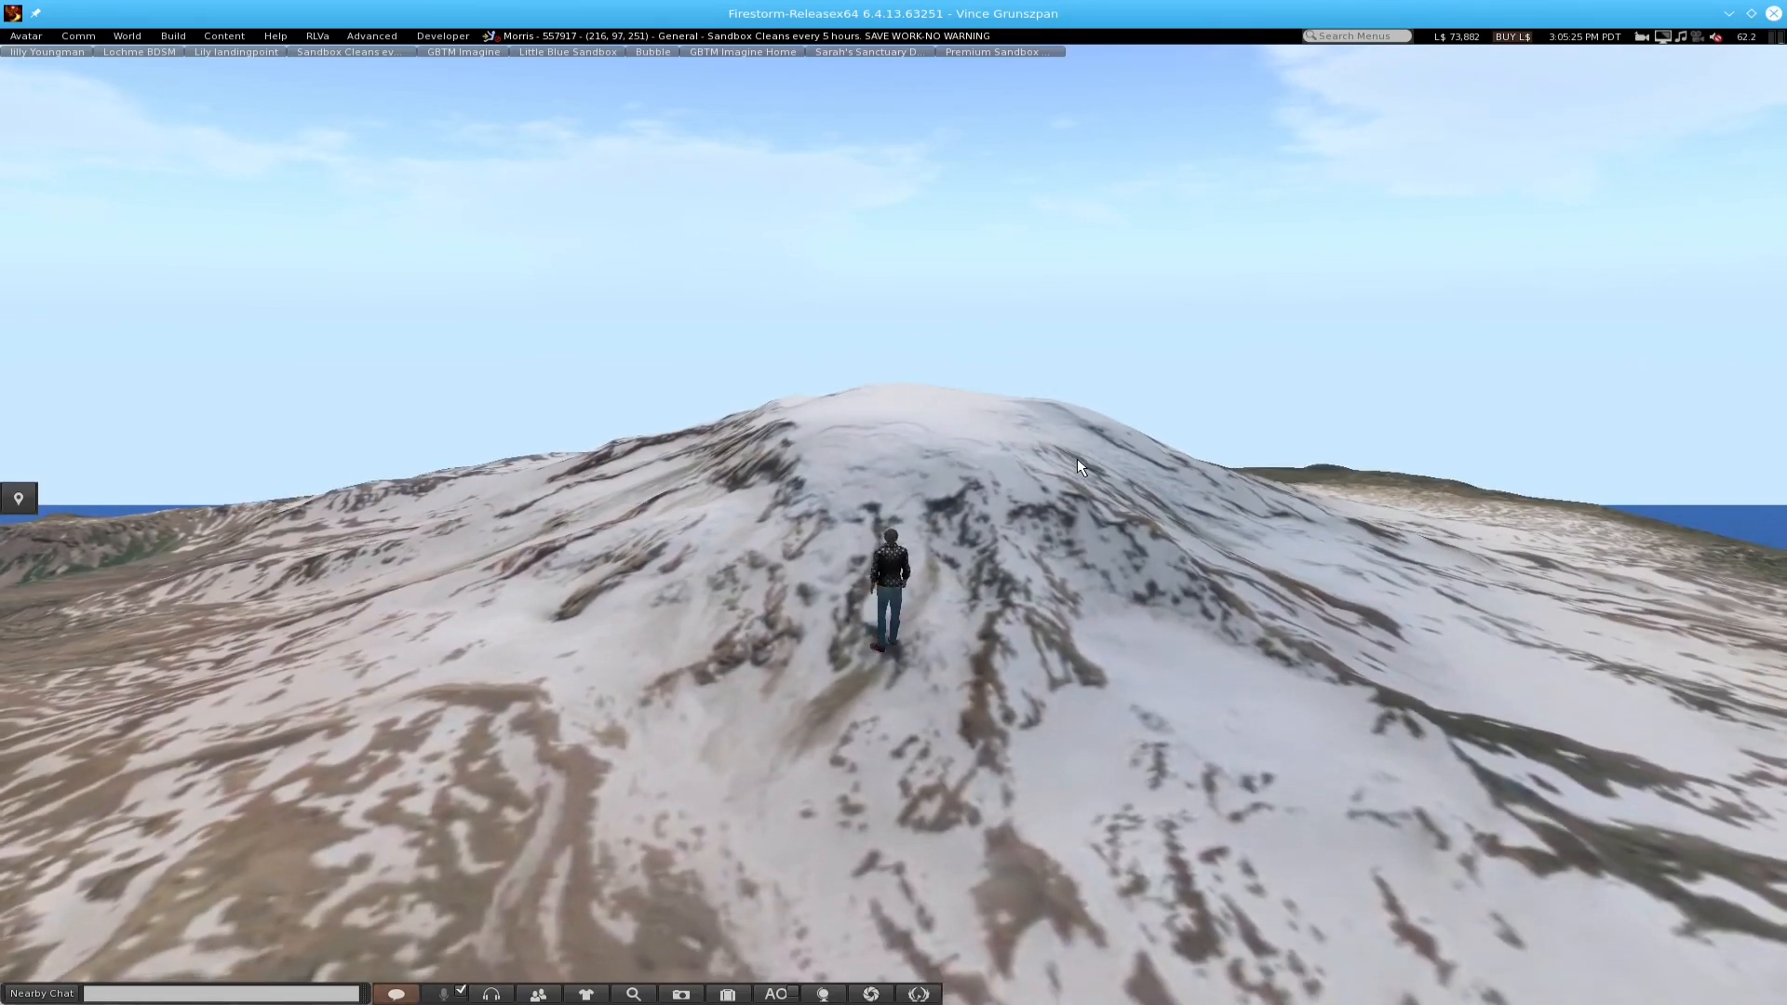
key("Right")
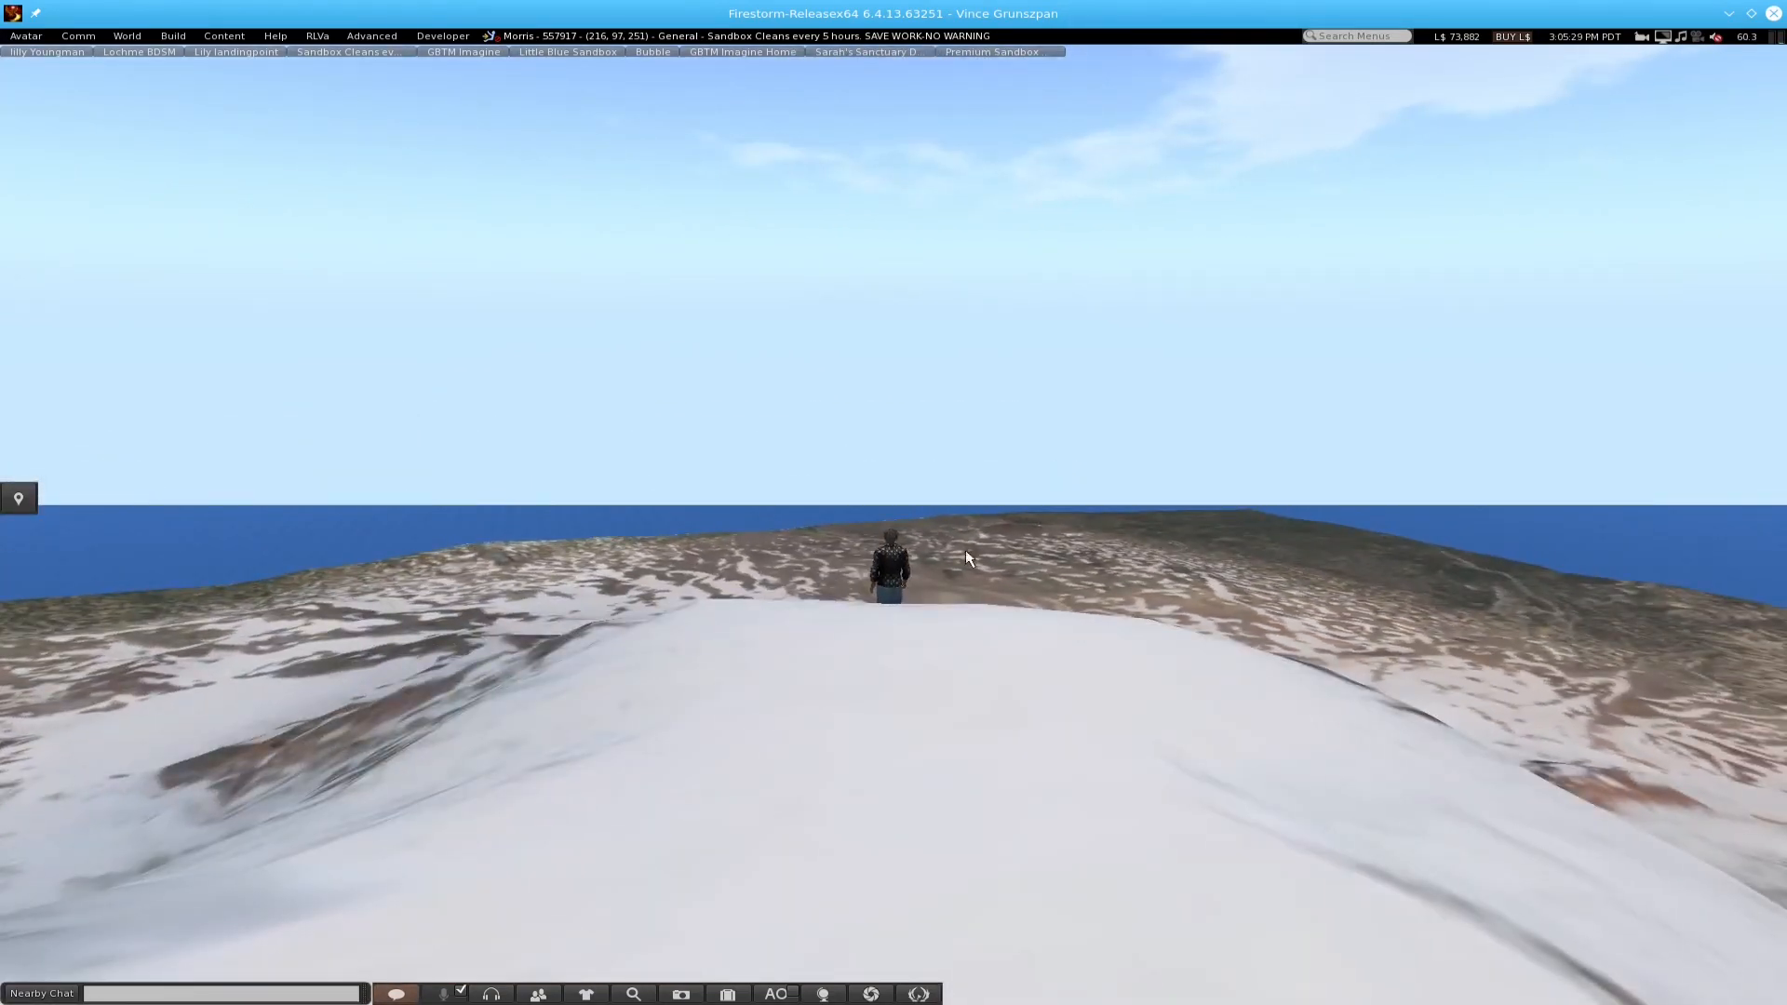
key("Left")
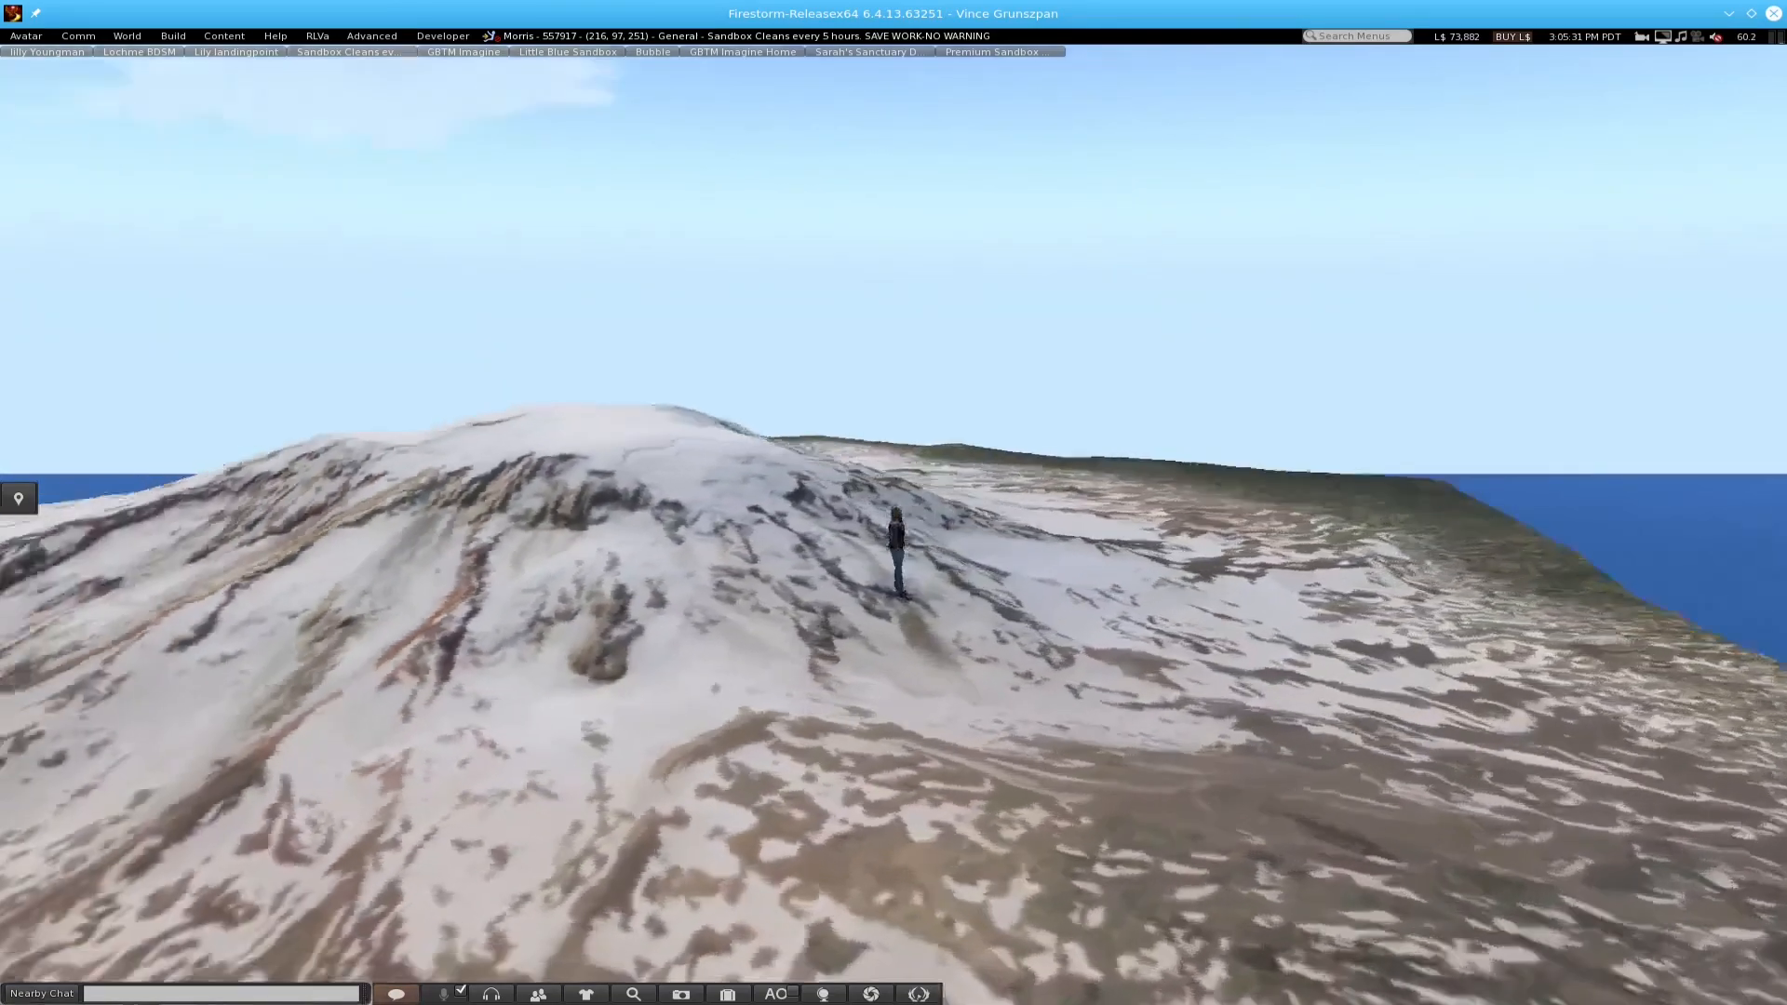
key("Down")
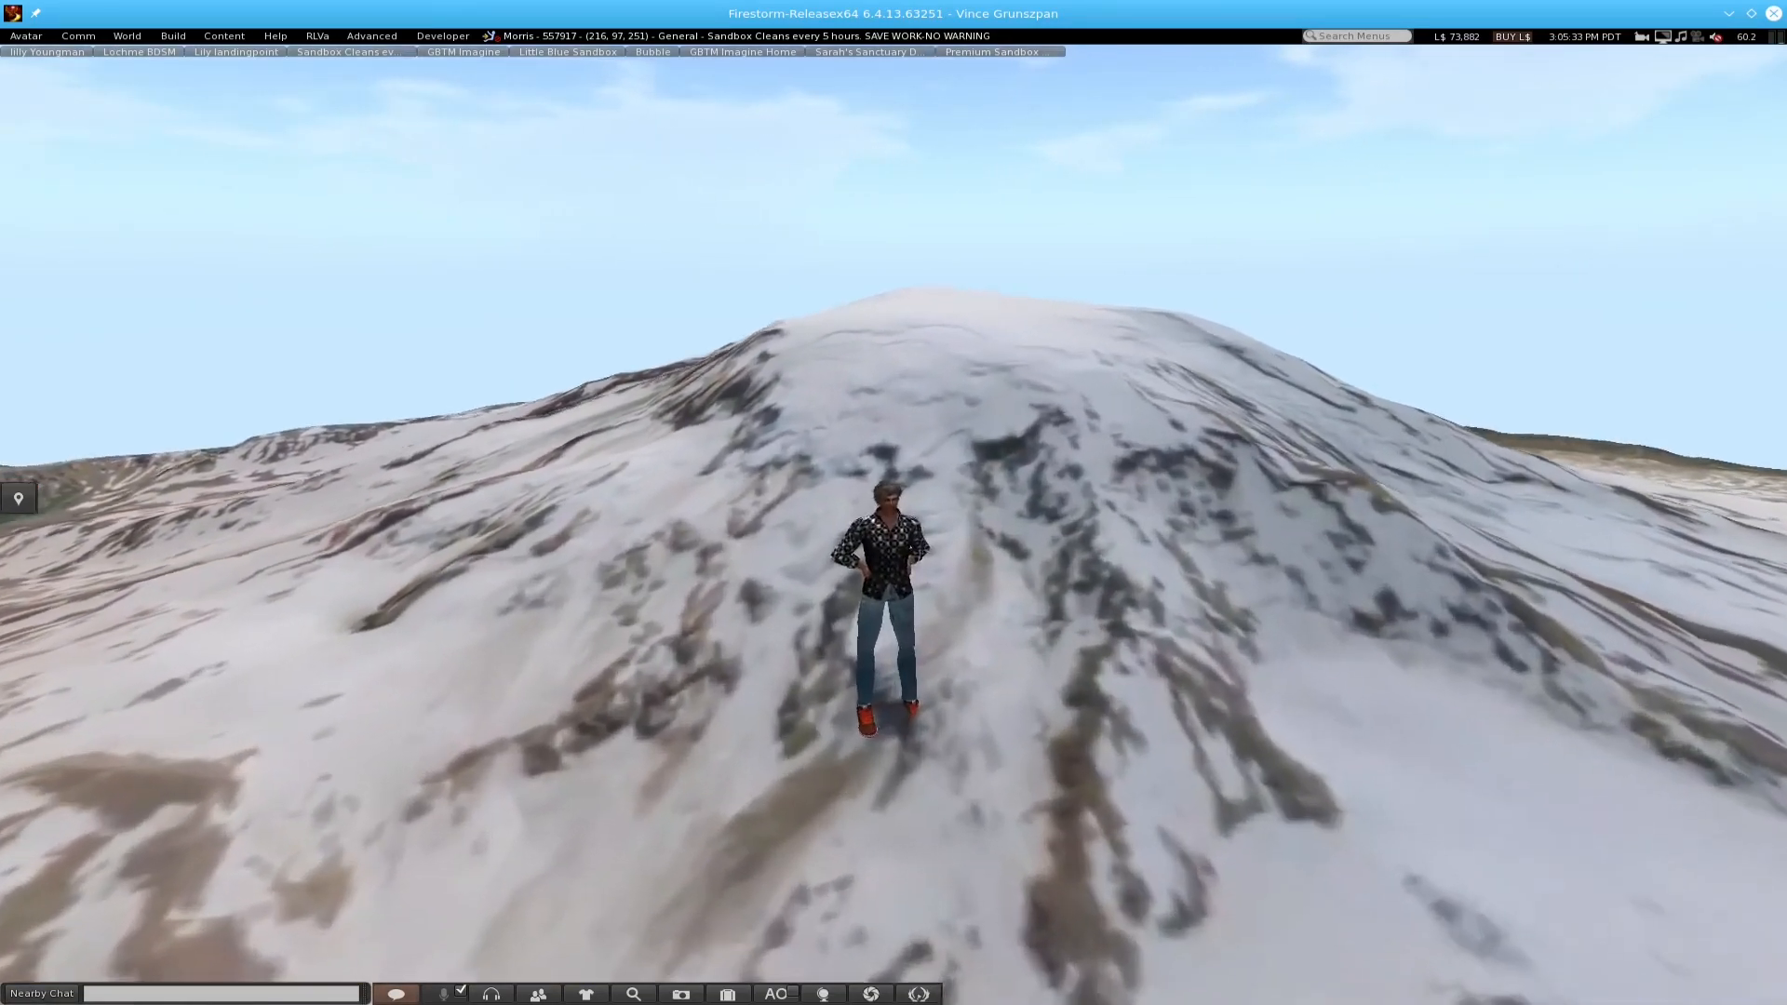
key("alt+Up")
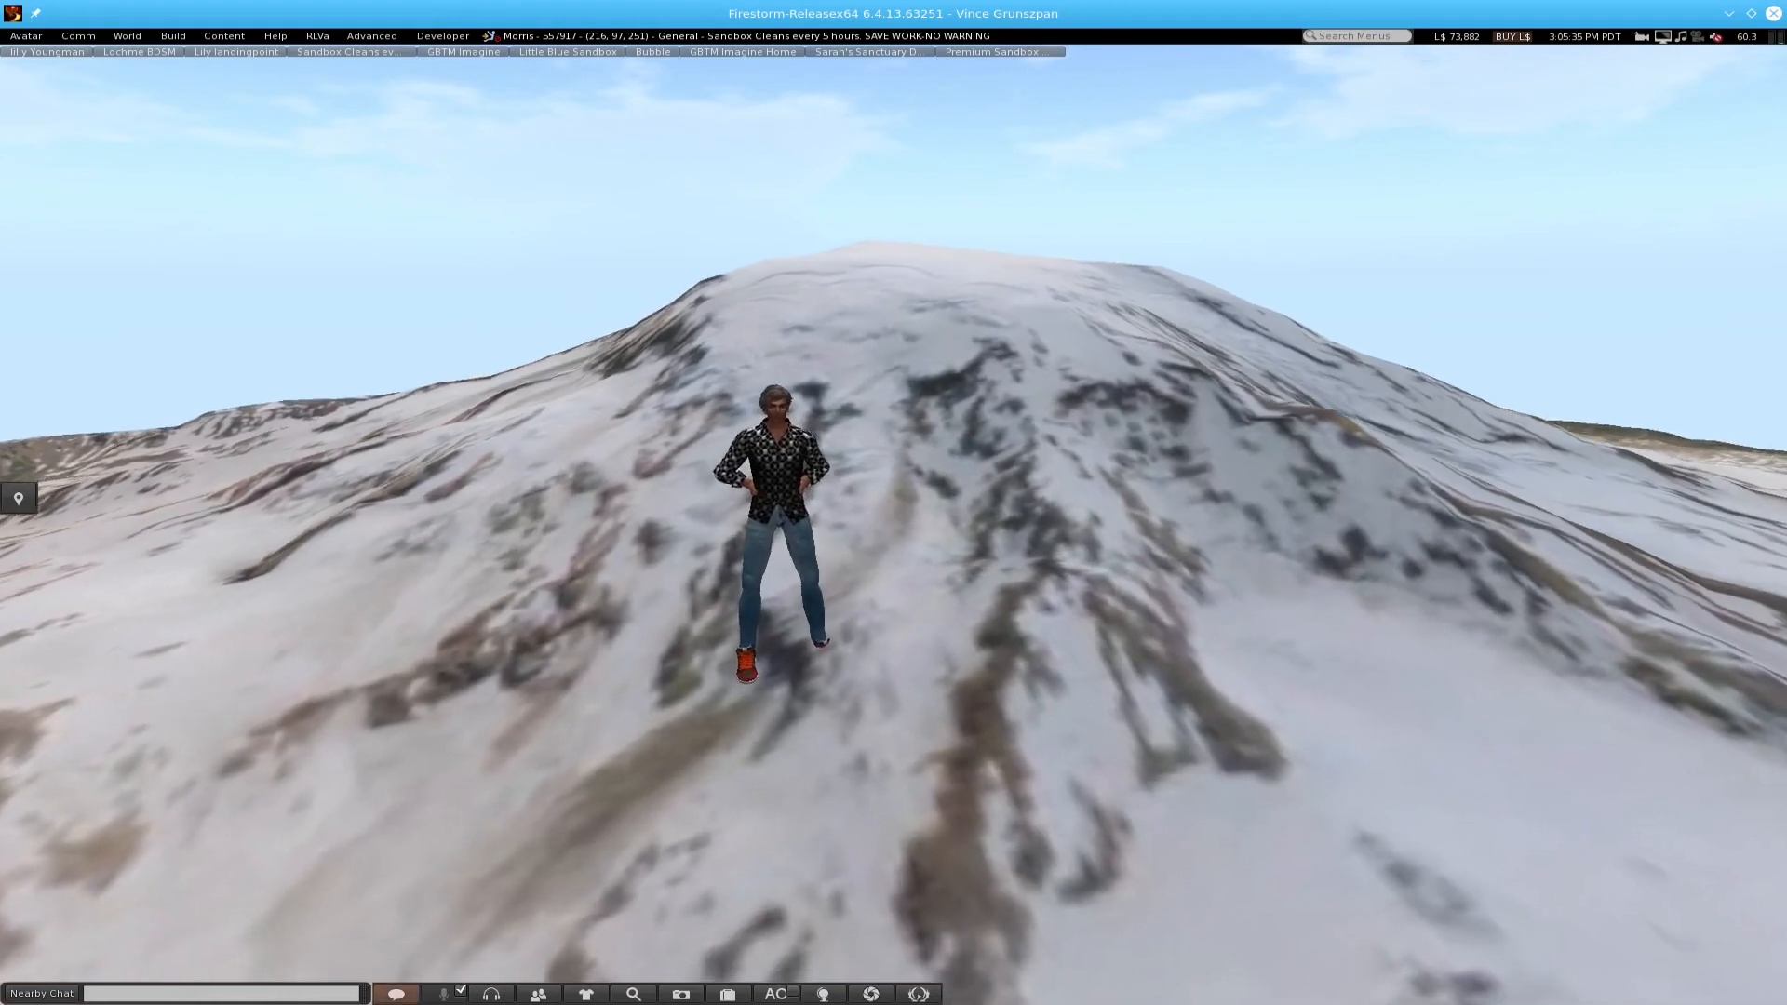